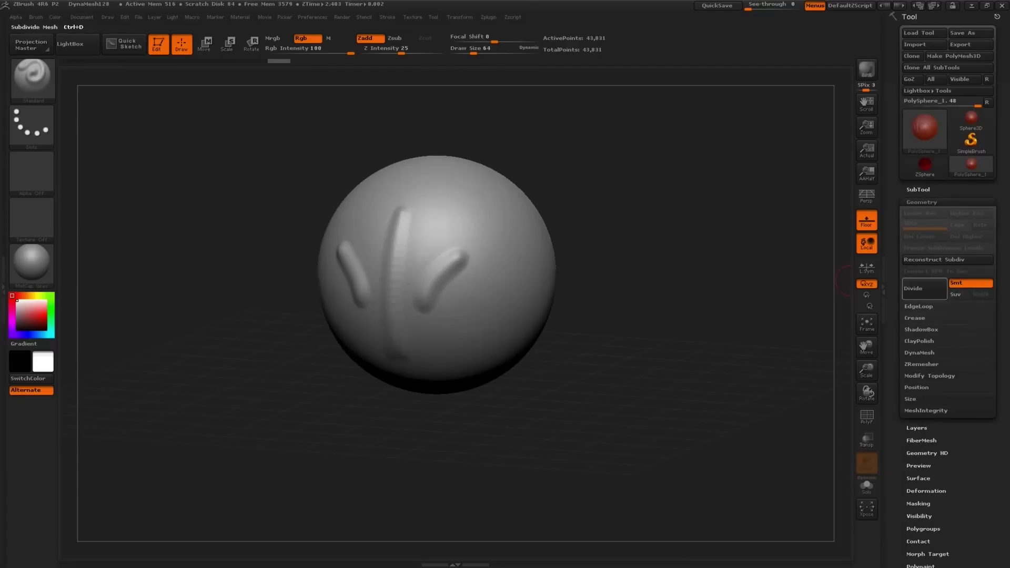
Open the sphere's DynaMesh settings and switch to the Move brush.
{"action": "left_click", "coordinate": [919, 352]}
{"action": "right_click_drag", "start_coordinate": [514, 317], "coordinate": [500, 340], "text": "ctrl"}
{"action": "mouse_move", "coordinate": [500, 339]}
{"action": "right_mouse_down", "text": "alt"}
{"action": "mouse_move", "coordinate": [530, 367]}
{"action": "mouse_move", "coordinate": [430, 330]}
{"action": "mouse_move", "coordinate": [424, 302]}
{"action": "right_mouse_up", "text": "alt"}
{"action": "key", "text": "b"}
{"action": "key", "text": "c"}
{"action": "key", "text": "b"}
{"action": "key", "text": "b"}
{"action": "key", "text": "c"}
{"action": "key", "text": "l"}
Enlarge the Move brush and pull the front of the sphere forward into a tapered egg shape.
{"action": "right_click_drag", "start_coordinate": [487, 261], "coordinate": [480, 284]}
{"action": "key", "text": "s"}
{"action": "left_click_drag", "start_coordinate": [480, 284], "coordinate": [529, 288]}
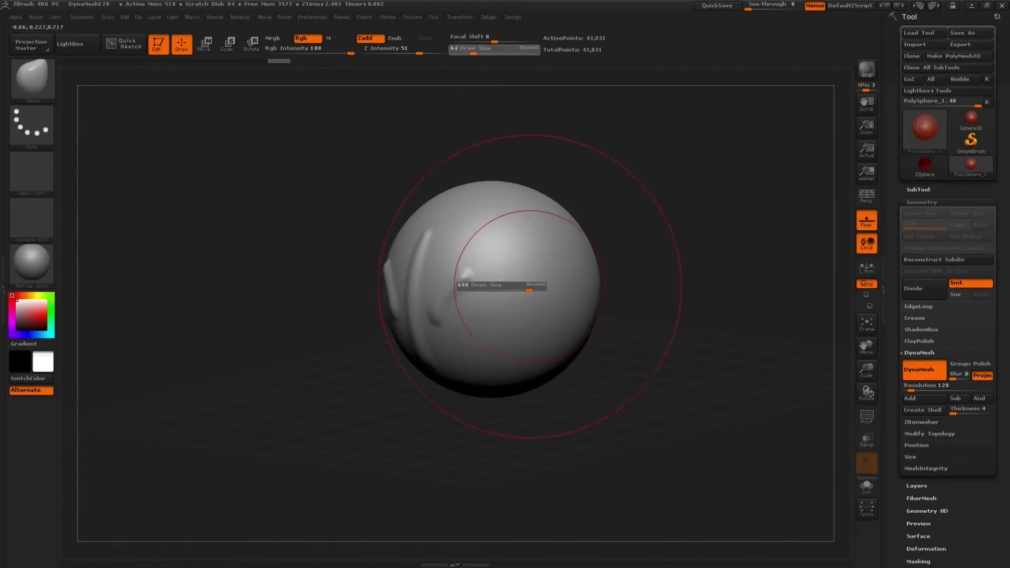
{"action": "right_click_drag", "start_coordinate": [529, 287], "coordinate": [484, 289]}
{"action": "left_click_drag", "start_coordinate": [484, 289], "coordinate": [446, 339]}
{"action": "right_click_drag", "start_coordinate": [520, 336], "coordinate": [548, 355]}
{"action": "left_click_drag", "start_coordinate": [476, 302], "coordinate": [467, 289]}
{"action": "right_click_drag", "start_coordinate": [508, 320], "coordinate": [563, 320]}
{"action": "mouse_move", "coordinate": [569, 368]}
{"action": "right_mouse_down"}
{"action": "mouse_move", "coordinate": [551, 375]}
{"action": "mouse_move", "coordinate": [557, 368]}
{"action": "right_mouse_up"}
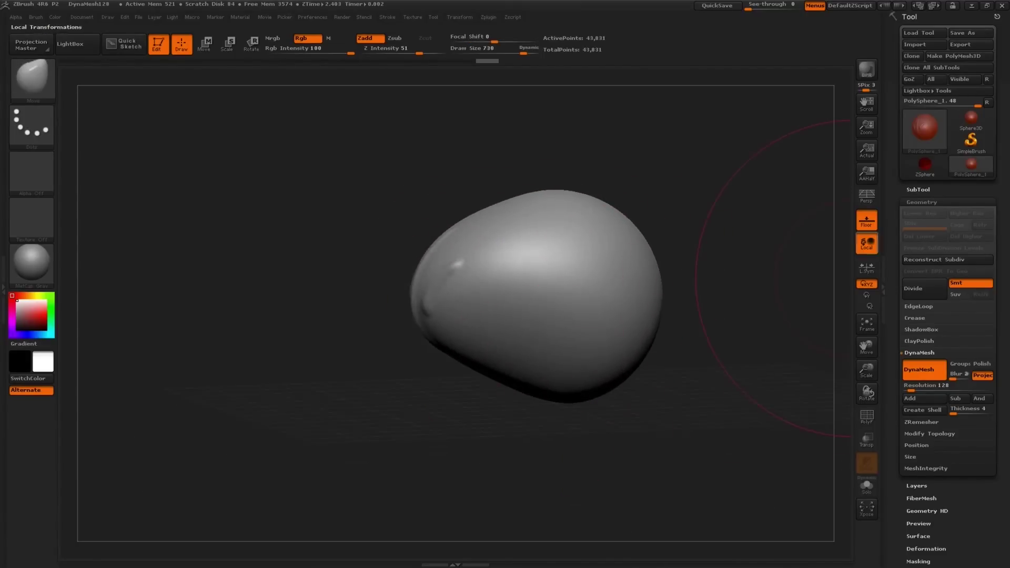
Enable perspective, hide the floor grid, and adjust the body's side with the Move brush.
{"action": "left_click", "coordinate": [866, 221]}
{"action": "right_click_drag", "start_coordinate": [589, 320], "coordinate": [526, 317]}
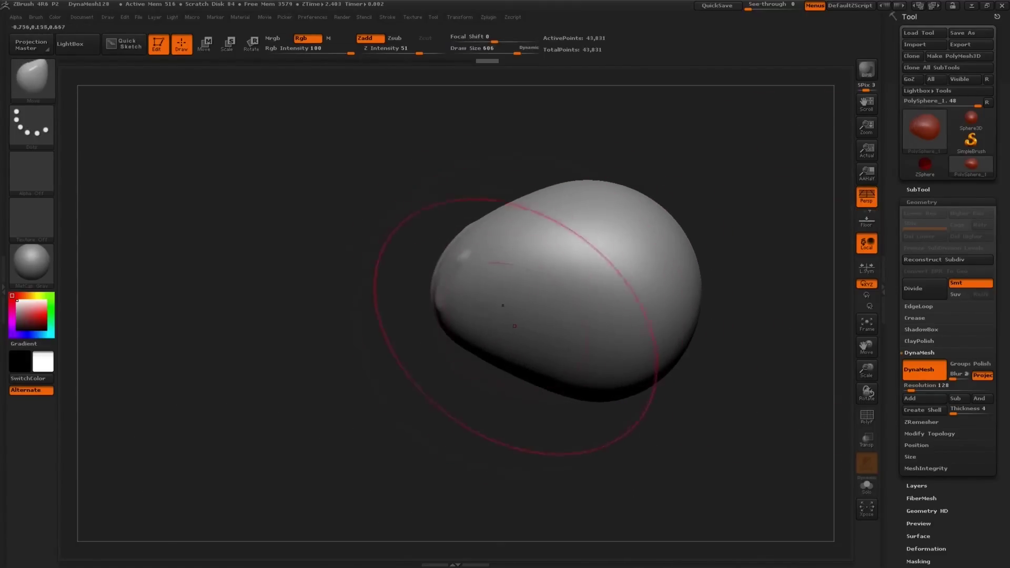
{"action": "left_click_drag", "start_coordinate": [515, 320], "coordinate": [531, 312]}
{"action": "right_click_drag", "start_coordinate": [530, 312], "coordinate": [488, 277]}
Undo the last Move strokes and adjust the perspective in the draw settings.
{"action": "key", "text": "ctrl+z"}
{"action": "key", "text": "ctrl+z"}
{"action": "key", "text": "ctrl+z"}
{"action": "key", "text": "ctrl+z"}
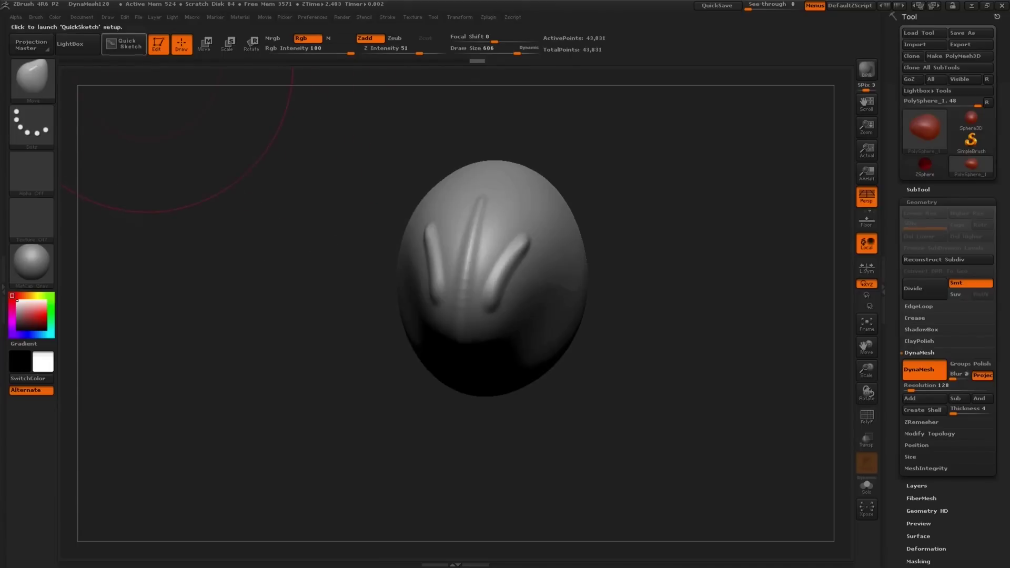
{"action": "left_click", "coordinate": [107, 17]}
{"action": "left_click_drag", "start_coordinate": [177, 251], "coordinate": [169, 251]}
{"action": "left_click_drag", "start_coordinate": [652, 431], "coordinate": [531, 431]}
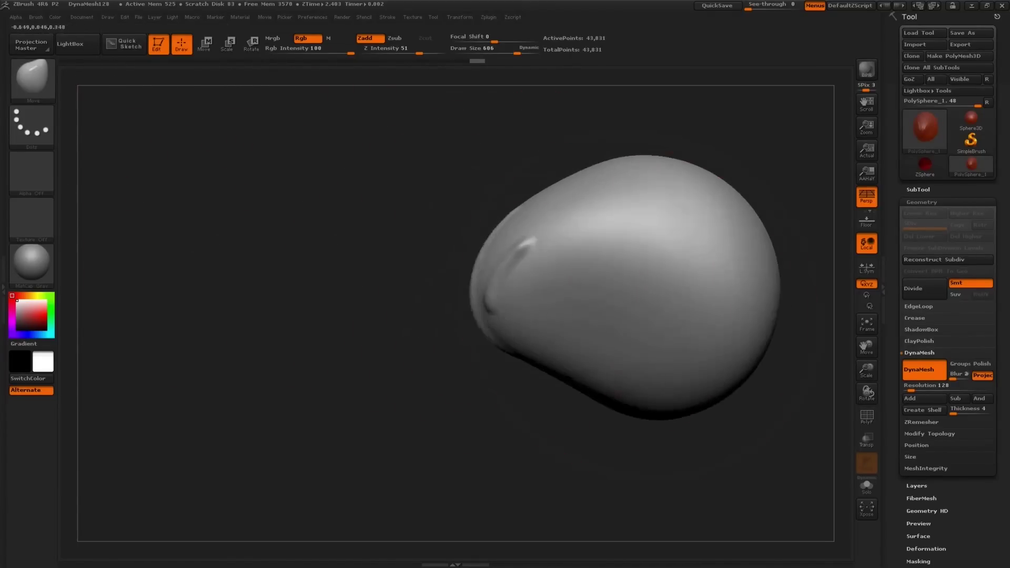
Reduce the Move brush size and push the underside of the body upward.
{"action": "left_click_drag", "start_coordinate": [678, 447], "coordinate": [578, 429], "text": "alt"}
{"action": "key", "text": "bracketleft"}
{"action": "key", "text": "bracketleft"}
{"action": "left_click_drag", "start_coordinate": [704, 368], "coordinate": [717, 384], "text": "alt"}
{"action": "left_click_drag", "start_coordinate": [645, 354], "coordinate": [646, 342]}
{"action": "left_click_drag", "start_coordinate": [699, 399], "coordinate": [678, 363], "text": "alt"}
Raise the Move brush's draw size to 1000 and shape the body into an elongated bean bending downward at the rear.
{"action": "key", "text": "s"}
{"action": "mouse_move", "coordinate": [661, 329]}
{"action": "left_mouse_down"}
{"action": "mouse_move", "coordinate": [684, 333]}
{"action": "mouse_move", "coordinate": [724, 294]}
{"action": "mouse_move", "coordinate": [789, 286]}
{"action": "left_mouse_up"}
{"action": "mouse_move", "coordinate": [746, 368]}
{"action": "left_mouse_down", "text": "alt"}
{"action": "mouse_move", "coordinate": [720, 384]}
{"action": "mouse_move", "coordinate": [715, 401]}
{"action": "left_mouse_up", "text": "alt"}
{"action": "left_click_drag", "start_coordinate": [652, 369], "coordinate": [644, 342]}
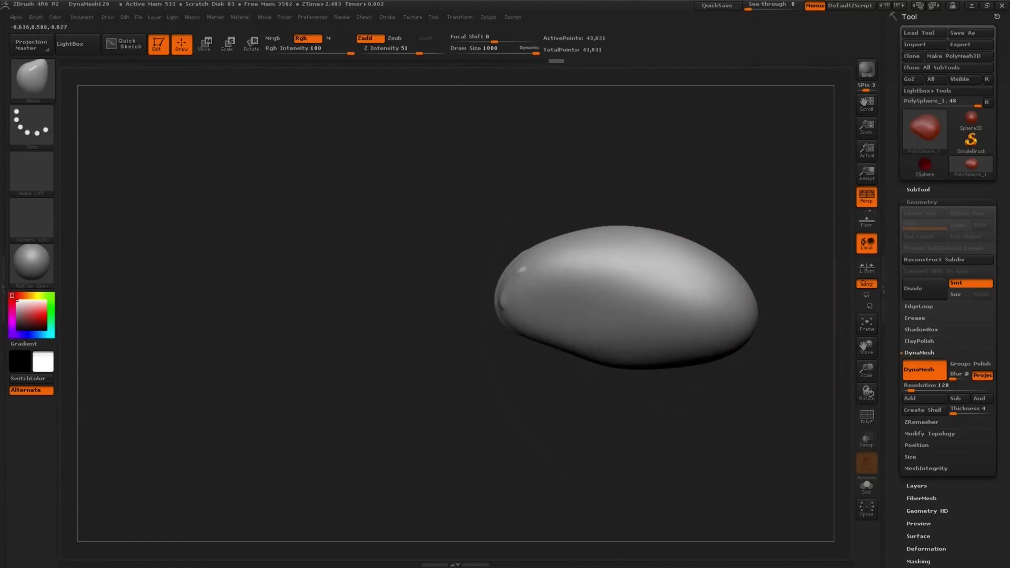
{"action": "mouse_move", "coordinate": [702, 327]}
{"action": "left_mouse_down"}
{"action": "mouse_move", "coordinate": [728, 383]}
{"action": "mouse_move", "coordinate": [725, 312]}
{"action": "mouse_move", "coordinate": [738, 297]}
{"action": "mouse_move", "coordinate": [650, 264]}
{"action": "left_mouse_up"}
{"action": "mouse_move", "coordinate": [654, 401]}
{"action": "left_mouse_down"}
{"action": "mouse_move", "coordinate": [634, 315]}
{"action": "mouse_move", "coordinate": [654, 394]}
{"action": "mouse_move", "coordinate": [612, 319]}
{"action": "left_mouse_up"}
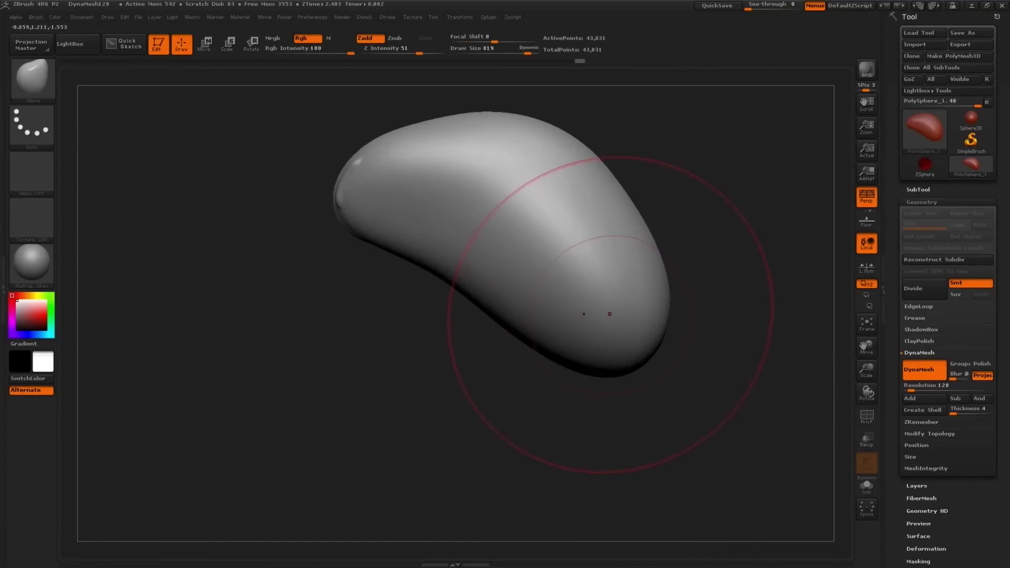
Switch to the SnakeHook brush and pull a pointed tail out of the body's lower rear end.
{"action": "key", "text": "b"}
{"action": "key", "text": "s"}
{"action": "key", "text": "h"}
{"action": "mouse_move", "coordinate": [624, 314]}
{"action": "left_mouse_down"}
{"action": "mouse_move", "coordinate": [604, 313]}
{"action": "mouse_move", "coordinate": [758, 361]}
{"action": "mouse_move", "coordinate": [758, 342]}
{"action": "mouse_move", "coordinate": [728, 343]}
{"action": "mouse_move", "coordinate": [771, 363]}
{"action": "mouse_move", "coordinate": [698, 333]}
{"action": "mouse_move", "coordinate": [640, 292]}
{"action": "left_mouse_up"}
{"action": "mouse_move", "coordinate": [668, 348]}
{"action": "left_mouse_down"}
{"action": "mouse_move", "coordinate": [610, 400]}
{"action": "mouse_move", "coordinate": [655, 388]}
{"action": "left_mouse_up"}
{"action": "key", "text": "s"}
{"action": "key", "text": "s"}
{"action": "key", "text": "s"}
Pull out a rounded shoulder bulge on each side of the body with the SnakeHook brush.
{"action": "mouse_move", "coordinate": [316, 219]}
{"action": "left_mouse_down"}
{"action": "mouse_move", "coordinate": [340, 219]}
{"action": "mouse_move", "coordinate": [304, 226]}
{"action": "mouse_move", "coordinate": [301, 212]}
{"action": "left_mouse_up"}
{"action": "key", "text": "s"}
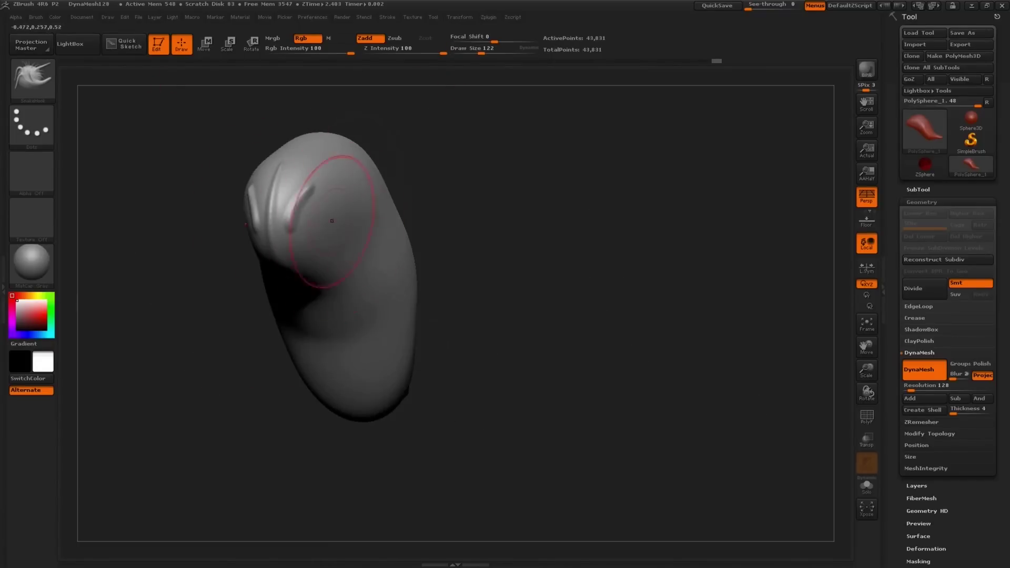
{"action": "left_click_drag", "start_coordinate": [332, 221], "coordinate": [330, 225]}
{"action": "mouse_move", "coordinate": [463, 315]}
{"action": "left_mouse_down"}
{"action": "mouse_move", "coordinate": [361, 281]}
{"action": "mouse_move", "coordinate": [405, 248]}
{"action": "mouse_move", "coordinate": [415, 253]}
{"action": "left_mouse_up"}
{"action": "key", "text": "s"}
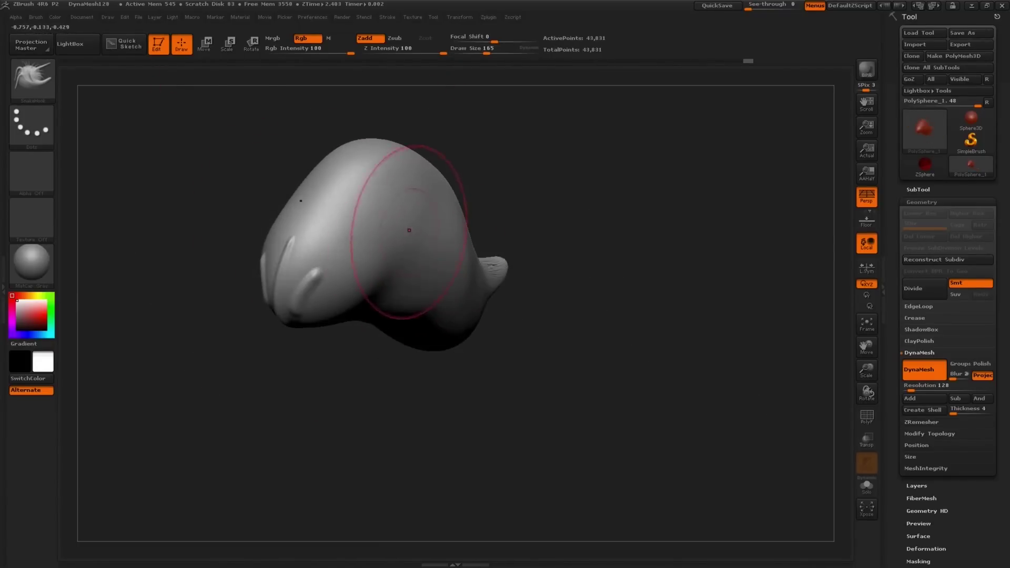
{"action": "mouse_move", "coordinate": [573, 336]}
{"action": "left_mouse_down"}
{"action": "mouse_move", "coordinate": [489, 337]}
{"action": "mouse_move", "coordinate": [473, 379]}
{"action": "left_mouse_up"}
{"action": "key", "text": "s"}
{"action": "left_click_drag", "start_coordinate": [459, 279], "coordinate": [472, 279]}
{"action": "left_click_drag", "start_coordinate": [526, 336], "coordinate": [610, 305]}
{"action": "left_click_drag", "start_coordinate": [379, 300], "coordinate": [414, 303]}
Extend and round the shoulder bulges with SnakeHook strokes at varying brush sizes.
{"action": "key", "text": "s"}
{"action": "left_click_drag", "start_coordinate": [600, 310], "coordinate": [521, 337]}
{"action": "key", "text": "s"}
{"action": "left_click_drag", "start_coordinate": [408, 295], "coordinate": [416, 295]}
{"action": "left_click_drag", "start_coordinate": [521, 336], "coordinate": [599, 311]}
{"action": "key", "text": "s"}
{"action": "mouse_move", "coordinate": [454, 262]}
{"action": "left_mouse_down"}
{"action": "mouse_move", "coordinate": [484, 338]}
{"action": "mouse_move", "coordinate": [579, 305]}
{"action": "mouse_move", "coordinate": [566, 278]}
{"action": "mouse_move", "coordinate": [467, 192]}
{"action": "mouse_move", "coordinate": [481, 233]}
{"action": "mouse_move", "coordinate": [526, 210]}
{"action": "mouse_move", "coordinate": [401, 275]}
{"action": "mouse_move", "coordinate": [455, 244]}
{"action": "mouse_move", "coordinate": [510, 174]}
{"action": "mouse_move", "coordinate": [507, 260]}
{"action": "mouse_move", "coordinate": [428, 248]}
{"action": "mouse_move", "coordinate": [463, 282]}
{"action": "mouse_move", "coordinate": [542, 203]}
{"action": "mouse_move", "coordinate": [519, 193]}
{"action": "left_mouse_up"}
{"action": "key", "text": "shift"}
Reshape the front of the head with SnakeHook strokes at a larger draw size.
{"action": "key", "text": "s"}
{"action": "left_click_drag", "start_coordinate": [451, 182], "coordinate": [468, 182]}
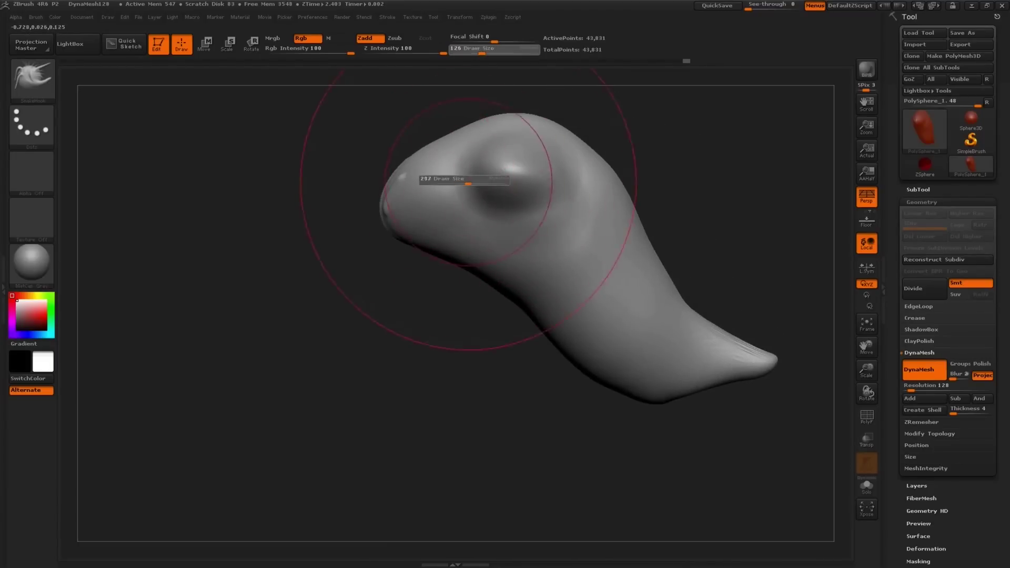
{"action": "left_click_drag", "start_coordinate": [406, 197], "coordinate": [416, 212]}
{"action": "key", "text": "s"}
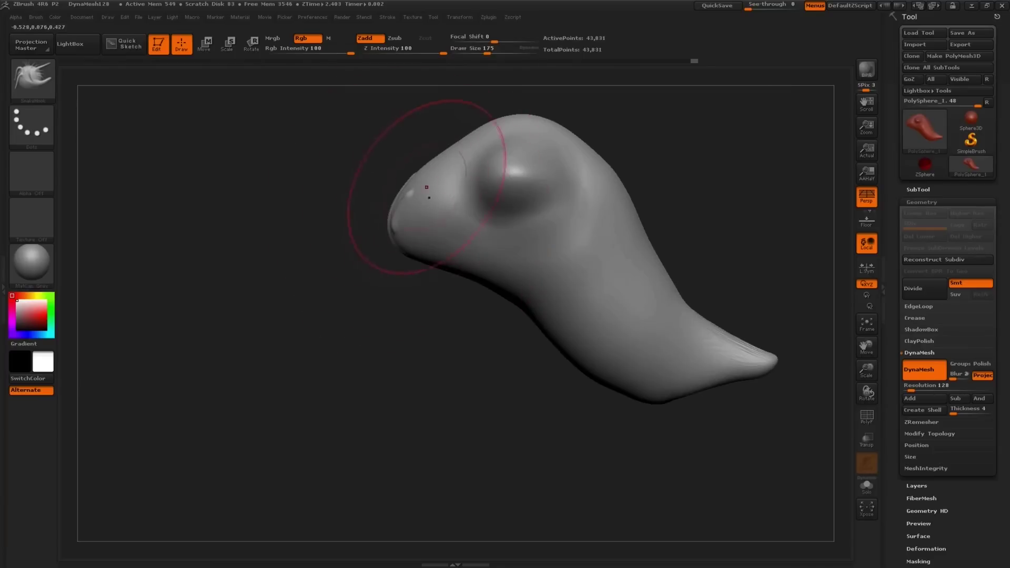
Slim the lower back, belly and tail base with a smaller SnakeHook brush.
{"action": "key", "text": "s"}
{"action": "left_click", "coordinate": [636, 305]}
{"action": "mouse_move", "coordinate": [657, 342]}
{"action": "left_mouse_down"}
{"action": "mouse_move", "coordinate": [635, 361]}
{"action": "mouse_move", "coordinate": [615, 336]}
{"action": "left_mouse_up"}
{"action": "key", "text": "s"}
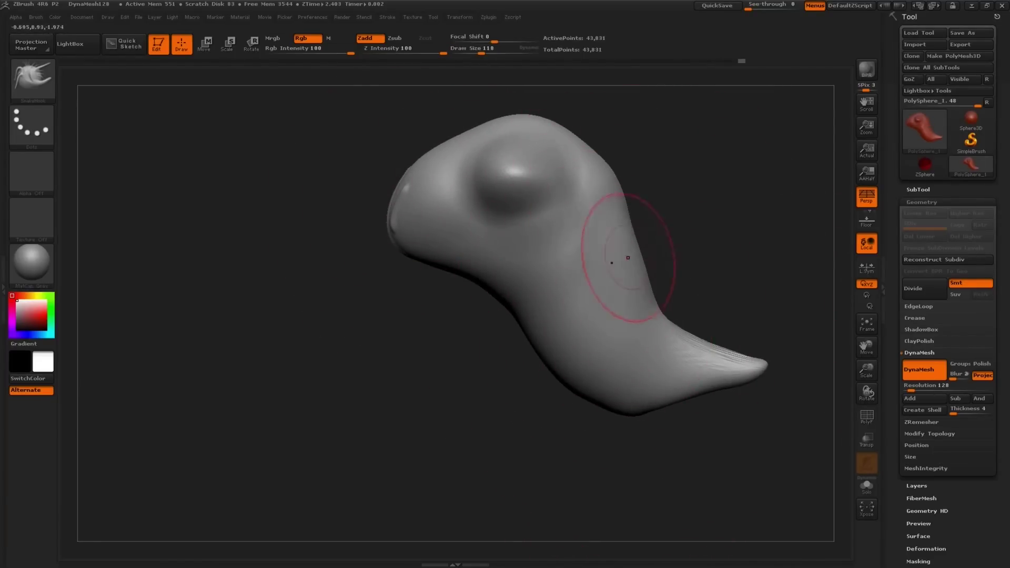
{"action": "mouse_move", "coordinate": [652, 181]}
{"action": "left_mouse_down"}
{"action": "mouse_move", "coordinate": [542, 174]}
{"action": "mouse_move", "coordinate": [548, 190]}
{"action": "mouse_move", "coordinate": [557, 182]}
{"action": "mouse_move", "coordinate": [534, 179]}
{"action": "left_mouse_up"}
{"action": "key", "text": "s"}
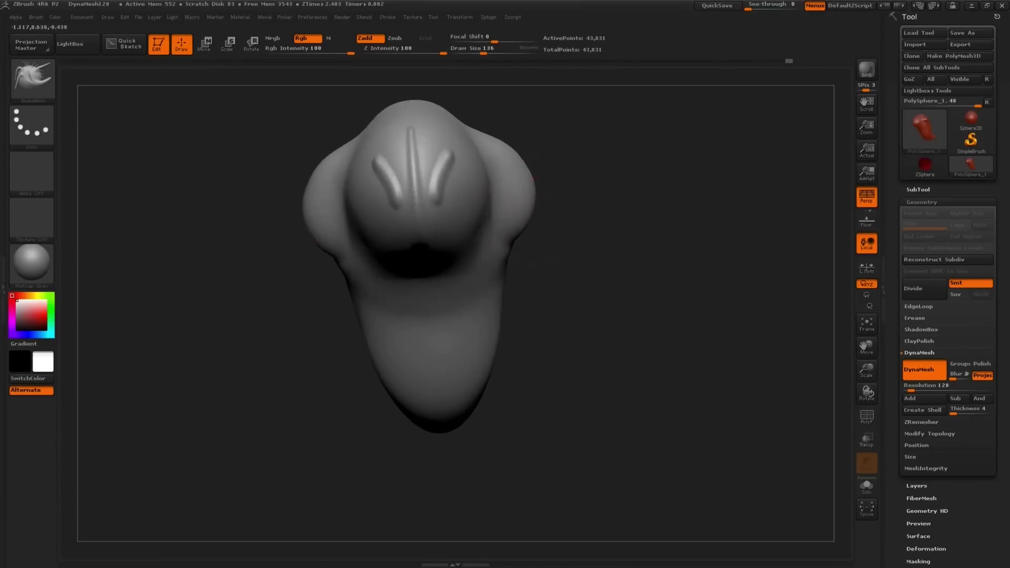
{"action": "left_click_drag", "start_coordinate": [567, 221], "coordinate": [583, 204], "text": "alt"}
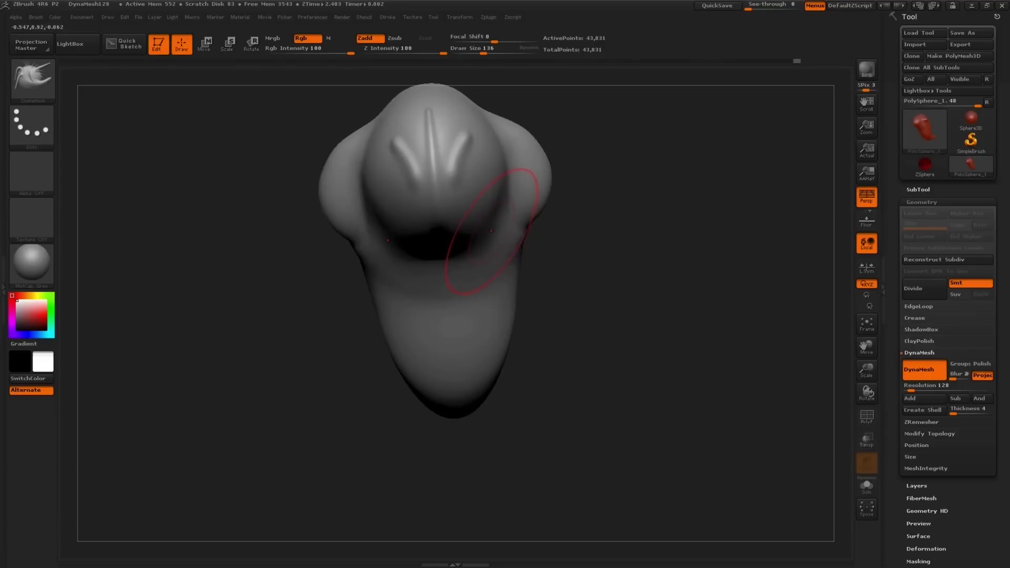
Switch to the CurveTube brush and adjust its draw size for adding legs.
{"action": "key", "text": "b"}
{"action": "key", "text": "c"}
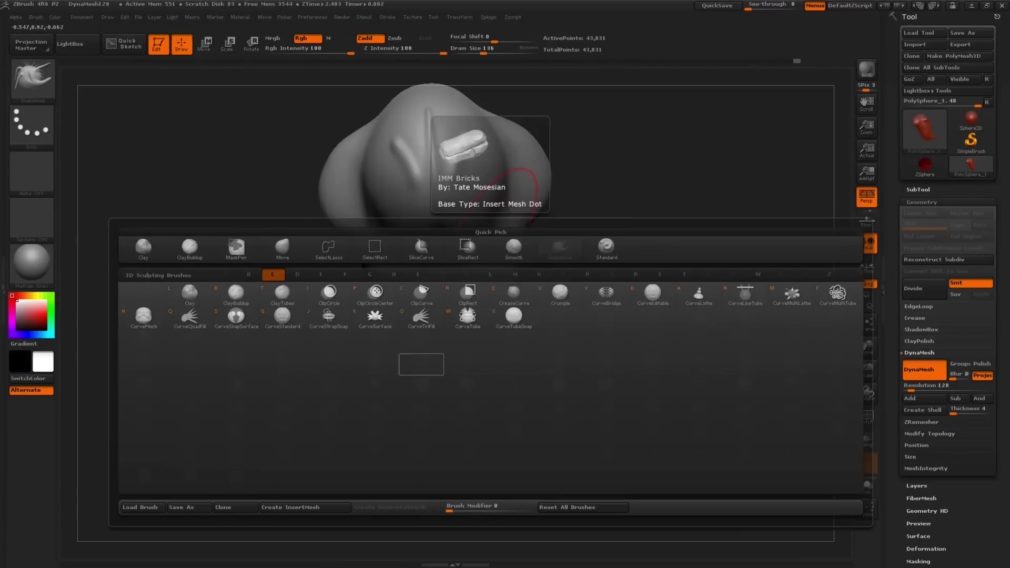
{"action": "key", "text": "w"}
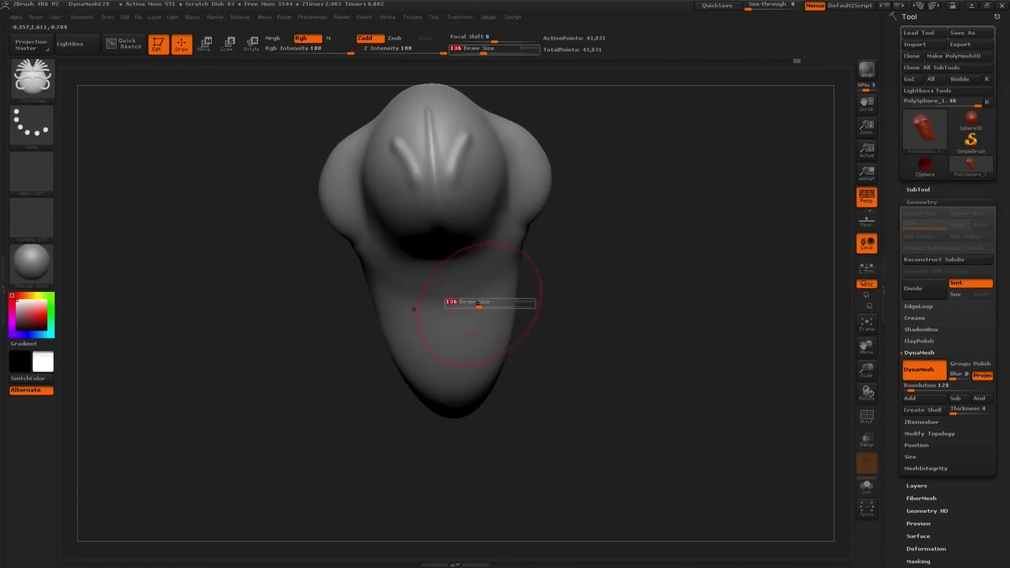
{"action": "right_click_drag", "start_coordinate": [480, 302], "coordinate": [500, 289], "text": "shift"}
{"action": "key", "text": "s"}
{"action": "left_click_drag", "start_coordinate": [510, 282], "coordinate": [502, 282]}
{"action": "left_click_drag", "start_coordinate": [495, 335], "coordinate": [506, 335]}
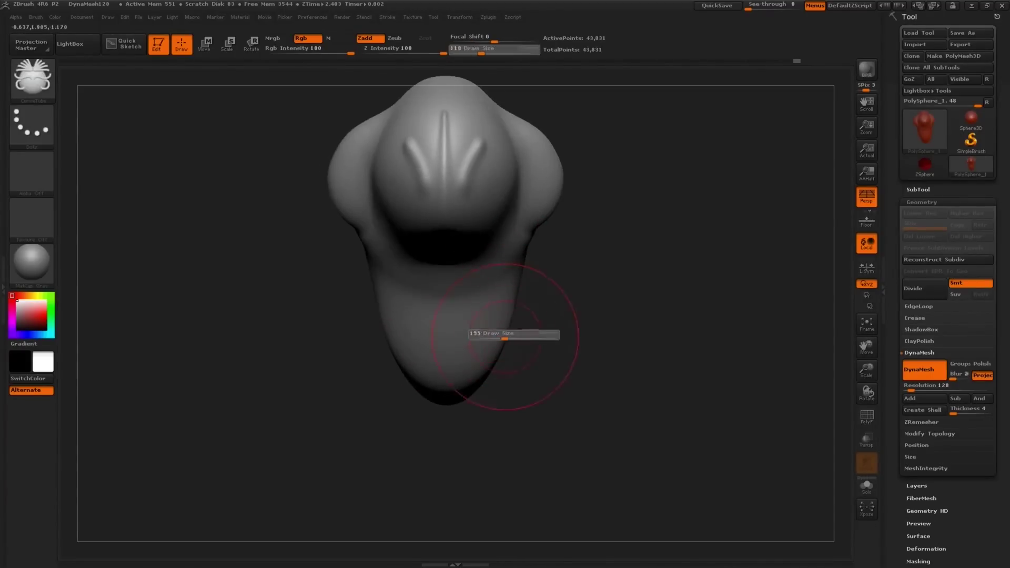
Try drawing a pair of leg tubes beneath the body at draw size 64.
{"action": "left_click_drag", "start_coordinate": [525, 460], "coordinate": [524, 461]}
{"action": "key", "text": "s"}
{"action": "left_click_drag", "start_coordinate": [520, 458], "coordinate": [510, 458]}
{"action": "right_click_drag", "start_coordinate": [625, 379], "coordinate": [525, 377]}
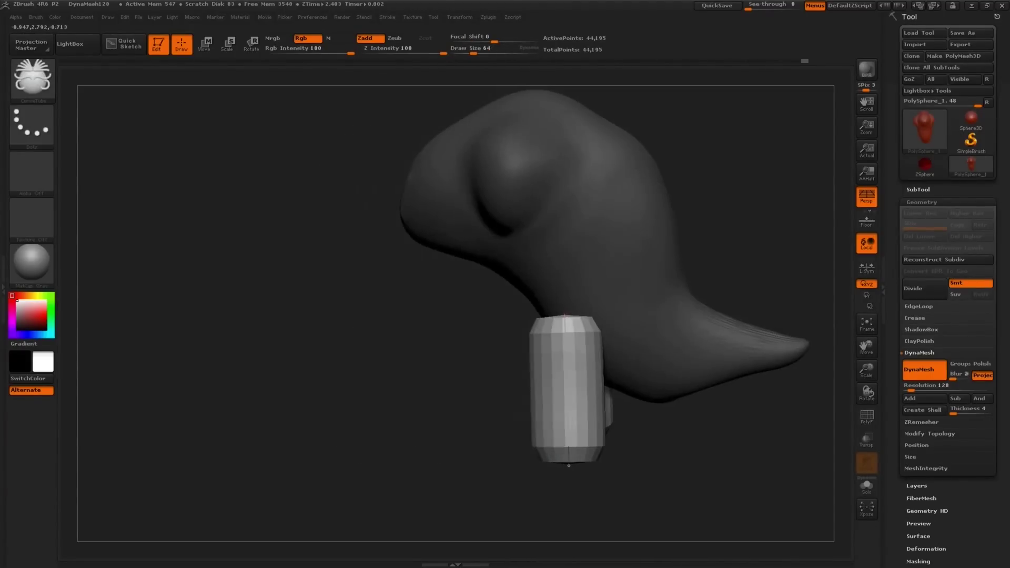
{"action": "key", "text": "ctrl+z"}
Draw a pair of short hind leg tubes near the tail base at draw size 86 and remesh them into the DynaMesh.
{"action": "right_click_drag", "start_coordinate": [625, 369], "coordinate": [597, 317], "text": "alt"}
{"action": "key", "text": "s"}
{"action": "mouse_move", "coordinate": [598, 317]}
{"action": "left_mouse_down"}
{"action": "mouse_move", "coordinate": [589, 317]}
{"action": "mouse_move", "coordinate": [615, 419]}
{"action": "left_mouse_up"}
{"action": "right_click_drag", "start_coordinate": [584, 383], "coordinate": [667, 381]}
{"action": "left_click_drag", "start_coordinate": [669, 378], "coordinate": [683, 344], "text": "ctrl"}
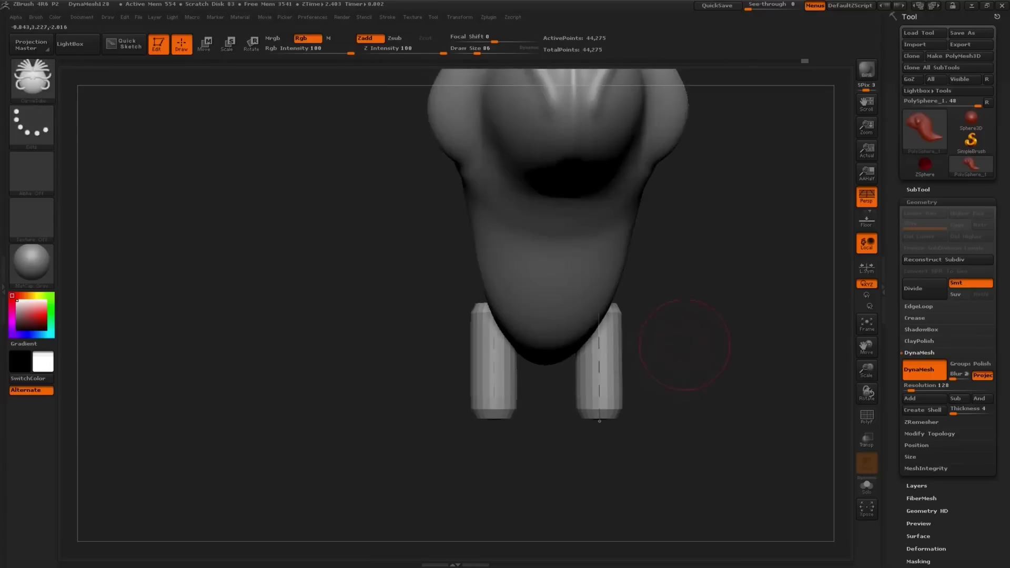
{"action": "right_click_drag", "start_coordinate": [682, 344], "coordinate": [594, 345]}
{"action": "right_click_drag", "start_coordinate": [622, 303], "coordinate": [581, 338]}
{"action": "key", "text": "ctrl"}
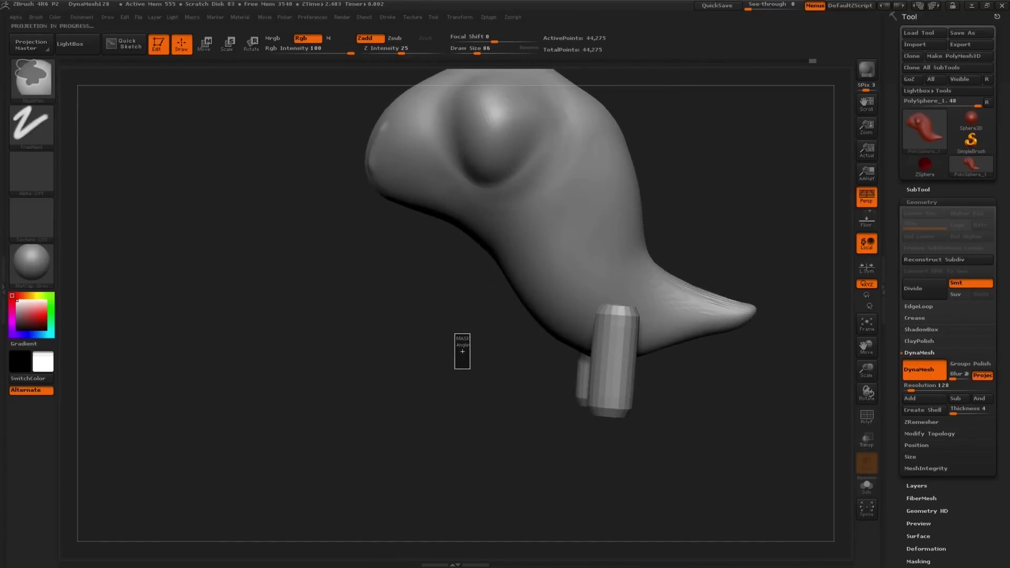
{"action": "right_click_drag", "start_coordinate": [463, 342], "coordinate": [506, 250]}
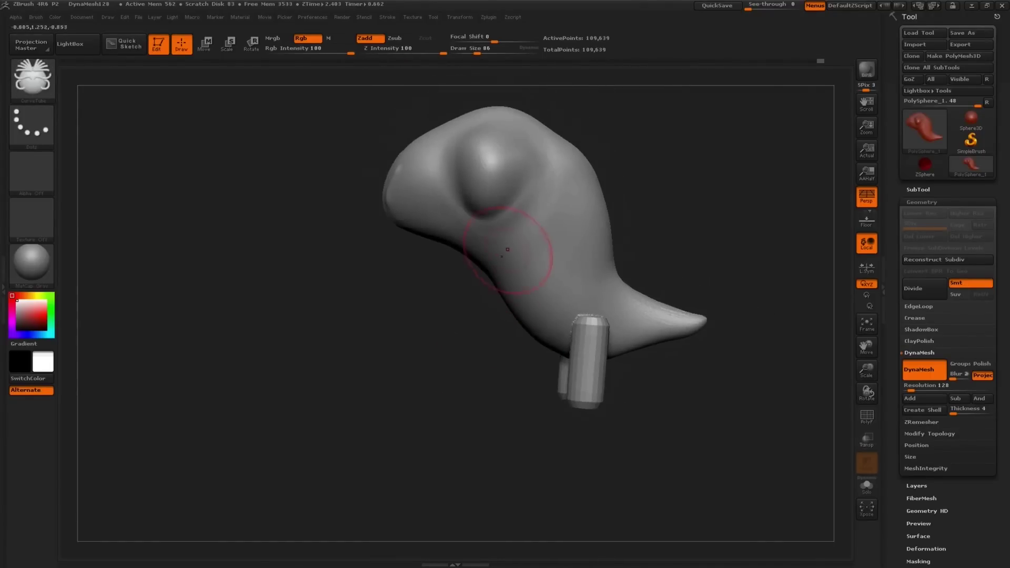
Draw long front leg tubes down from the shoulders at draw size 113 and remesh them into the body.
{"action": "key", "text": "bracketleft"}
{"action": "key", "text": "bracketleft"}
{"action": "key", "text": "bracketleft"}
{"action": "mouse_move", "coordinate": [523, 180]}
{"action": "right_mouse_down"}
{"action": "mouse_move", "coordinate": [507, 162]}
{"action": "mouse_move", "coordinate": [514, 183]}
{"action": "mouse_move", "coordinate": [473, 294]}
{"action": "mouse_move", "coordinate": [429, 361]}
{"action": "mouse_move", "coordinate": [436, 368]}
{"action": "mouse_move", "coordinate": [418, 329]}
{"action": "right_mouse_up"}
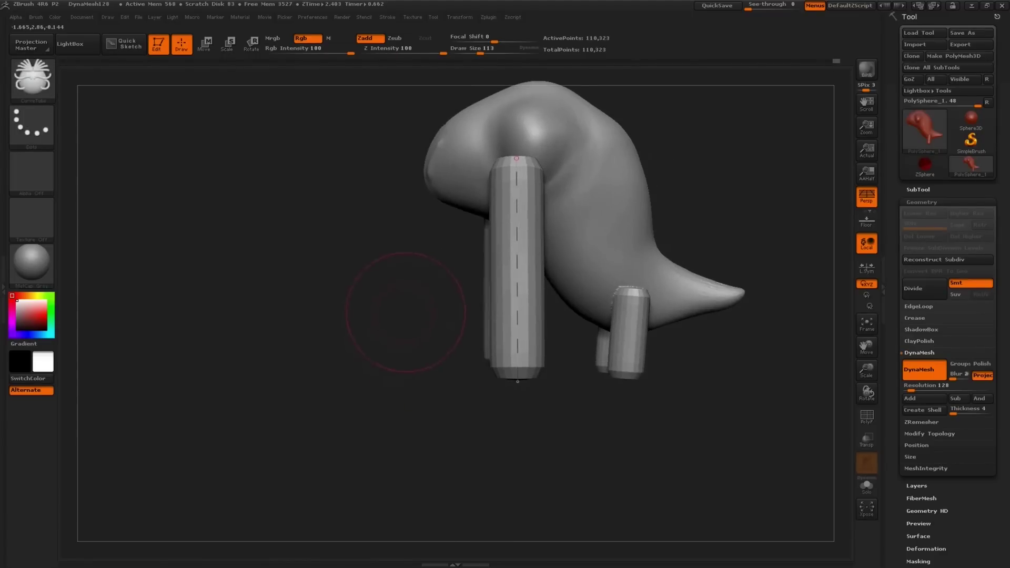
{"action": "left_click_drag", "start_coordinate": [401, 310], "coordinate": [411, 325], "text": "ctrl"}
{"action": "right_click_drag", "start_coordinate": [525, 265], "coordinate": [618, 255]}
{"action": "left_click_drag", "start_coordinate": [513, 140], "coordinate": [520, 158], "text": "shift"}
{"action": "right_click_drag", "start_coordinate": [623, 231], "coordinate": [563, 237]}
Switch to the ClayBuildup brush and build up clay where the front legs meet the shoulders.
{"action": "key", "text": "b"}
{"action": "key", "text": "c"}
{"action": "key", "text": "b"}
{"action": "key", "text": "s"}
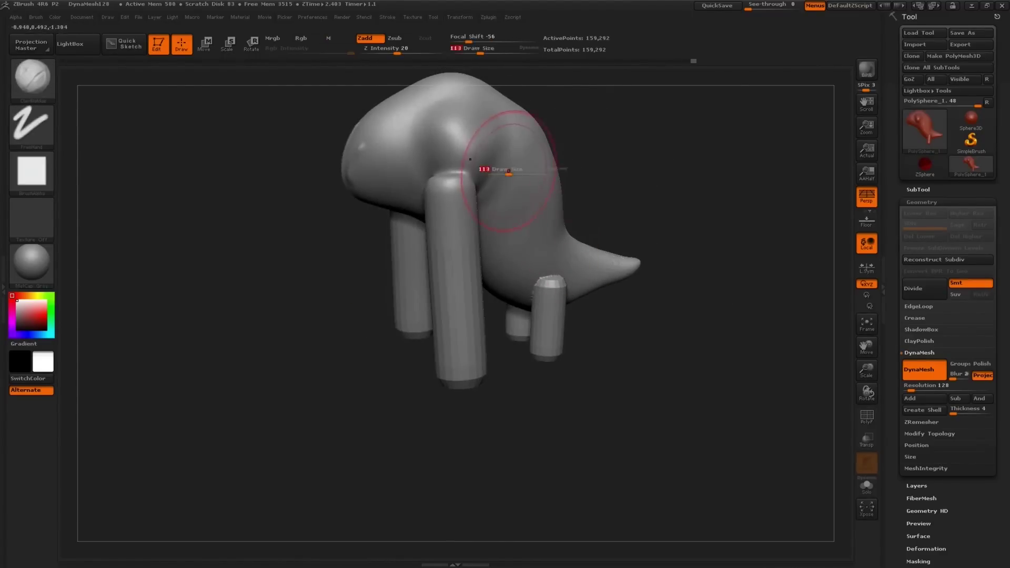
{"action": "left_click_drag", "start_coordinate": [454, 165], "coordinate": [439, 167]}
{"action": "right_click_drag", "start_coordinate": [463, 194], "coordinate": [531, 197]}
{"action": "left_click_drag", "start_coordinate": [442, 184], "coordinate": [419, 197]}
{"action": "mouse_move", "coordinate": [436, 179]}
{"action": "left_mouse_down"}
{"action": "mouse_move", "coordinate": [413, 189]}
{"action": "mouse_move", "coordinate": [412, 159]}
{"action": "left_mouse_up"}
Extend the clay buildup around the shoulder and behind the top of the front leg at draw size 65.
{"action": "right_click_drag", "start_coordinate": [553, 202], "coordinate": [478, 195]}
{"action": "left_click_drag", "start_coordinate": [447, 150], "coordinate": [472, 185]}
{"action": "left_click_drag", "start_coordinate": [456, 143], "coordinate": [486, 161]}
{"action": "right_click_drag", "start_coordinate": [505, 159], "coordinate": [457, 168]}
{"action": "left_click_drag", "start_coordinate": [456, 164], "coordinate": [439, 197]}
{"action": "left_click_drag", "start_coordinate": [444, 181], "coordinate": [503, 158]}
{"action": "mouse_move", "coordinate": [513, 163]}
{"action": "right_mouse_down"}
{"action": "mouse_move", "coordinate": [468, 169]}
{"action": "mouse_move", "coordinate": [537, 171]}
{"action": "right_mouse_up"}
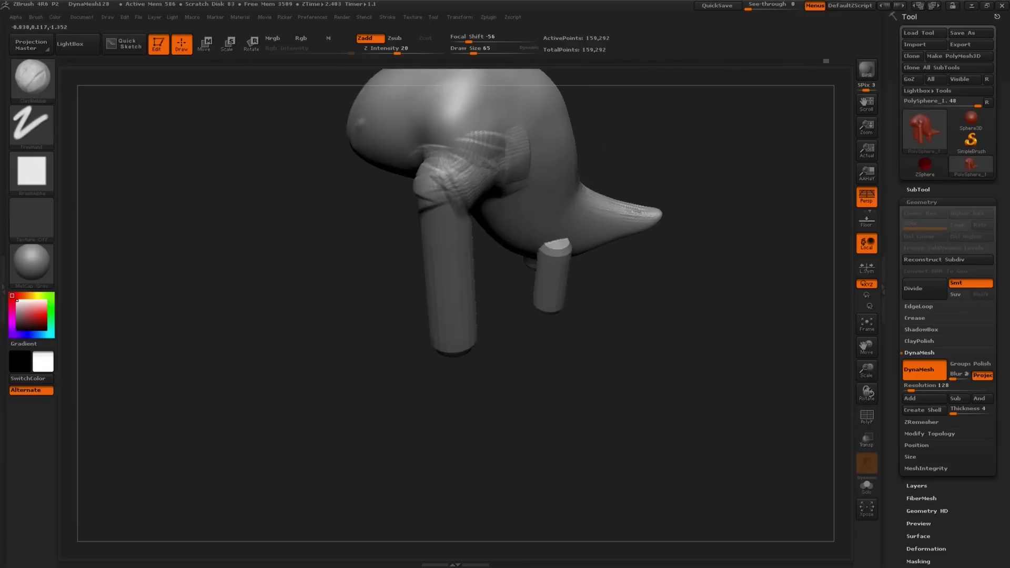
Turn off the ClayBuildup brush's alpha and blend more clay into the front shoulder.
{"action": "mouse_move", "coordinate": [445, 172]}
{"action": "right_mouse_down", "text": "alt"}
{"action": "mouse_move", "coordinate": [449, 193]}
{"action": "mouse_move", "coordinate": [435, 211]}
{"action": "mouse_move", "coordinate": [444, 196]}
{"action": "right_mouse_up", "text": "alt"}
{"action": "left_click", "coordinate": [32, 174]}
{"action": "left_click", "coordinate": [91, 223]}
{"action": "right_click_drag", "start_coordinate": [445, 182], "coordinate": [460, 213], "text": "alt"}
{"action": "mouse_move", "coordinate": [495, 178]}
{"action": "left_mouse_down"}
{"action": "mouse_move", "coordinate": [491, 194]}
{"action": "mouse_move", "coordinate": [471, 184]}
{"action": "left_mouse_up"}
{"action": "key", "text": "bracketleft"}
{"action": "mouse_move", "coordinate": [523, 237]}
{"action": "right_mouse_down"}
{"action": "mouse_move", "coordinate": [550, 234]}
{"action": "mouse_move", "coordinate": [553, 209]}
{"action": "right_mouse_up"}
{"action": "key", "text": "bracketright"}
{"action": "key", "text": "bracketright"}
{"action": "key", "text": "bracketright"}
{"action": "key", "text": "bracketright"}
Build up and smooth the joint where the hind legs meet the body, using smaller brush sizes.
{"action": "right_click_drag", "start_coordinate": [532, 243], "coordinate": [586, 308]}
{"action": "key", "text": "bracketleft"}
{"action": "key", "text": "bracketleft"}
{"action": "key", "text": "bracketleft"}
{"action": "key", "text": "bracketleft"}
{"action": "key", "text": "bracketleft"}
{"action": "key", "text": "bracketleft"}
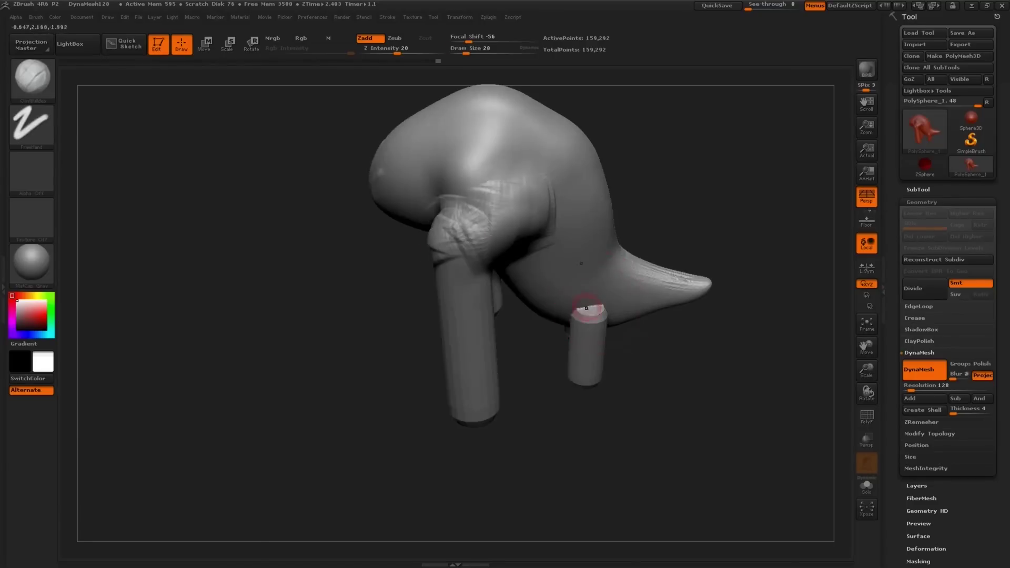
{"action": "key", "text": "shift"}
{"action": "mouse_move", "coordinate": [692, 248]}
{"action": "right_mouse_down", "text": "shift"}
{"action": "mouse_move", "coordinate": [696, 276]}
{"action": "mouse_move", "coordinate": [583, 322]}
{"action": "mouse_move", "coordinate": [590, 304]}
{"action": "mouse_move", "coordinate": [577, 320]}
{"action": "right_mouse_up", "text": "shift"}
{"action": "key", "text": "bracketleft"}
{"action": "key", "text": "bracketleft"}
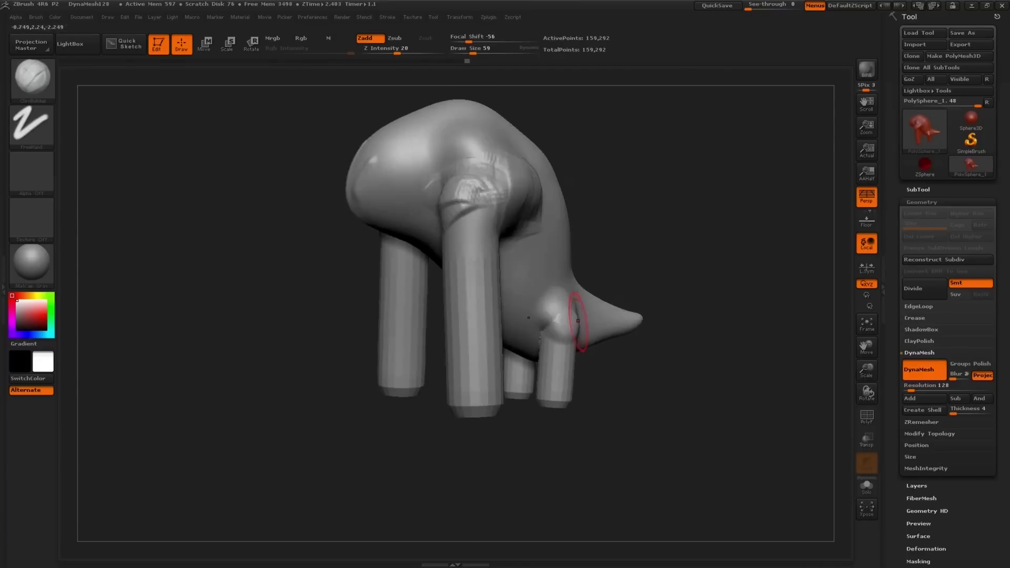
Switch to the Move brush at draw size 136 and bend the front legs.
{"action": "right_click_drag", "start_coordinate": [505, 294], "coordinate": [552, 275]}
{"action": "key", "text": "s"}
{"action": "mouse_move", "coordinate": [558, 229]}
{"action": "left_mouse_down"}
{"action": "mouse_move", "coordinate": [568, 229]}
{"action": "mouse_move", "coordinate": [536, 218]}
{"action": "left_mouse_up"}
{"action": "key", "text": "b"}
{"action": "key", "text": "m"}
{"action": "key", "text": "v"}
{"action": "mouse_move", "coordinate": [574, 210]}
{"action": "right_mouse_down"}
{"action": "mouse_move", "coordinate": [515, 194]}
{"action": "mouse_move", "coordinate": [550, 196]}
{"action": "mouse_move", "coordinate": [503, 205]}
{"action": "right_mouse_up"}
{"action": "key", "text": "s"}
{"action": "left_click_drag", "start_coordinate": [502, 208], "coordinate": [512, 208]}
{"action": "mouse_move", "coordinate": [545, 216]}
{"action": "left_mouse_down"}
{"action": "mouse_move", "coordinate": [561, 218]}
{"action": "mouse_move", "coordinate": [557, 209]}
{"action": "mouse_move", "coordinate": [579, 184]}
{"action": "left_mouse_up"}
{"action": "key", "text": "s"}
{"action": "key", "text": "s"}
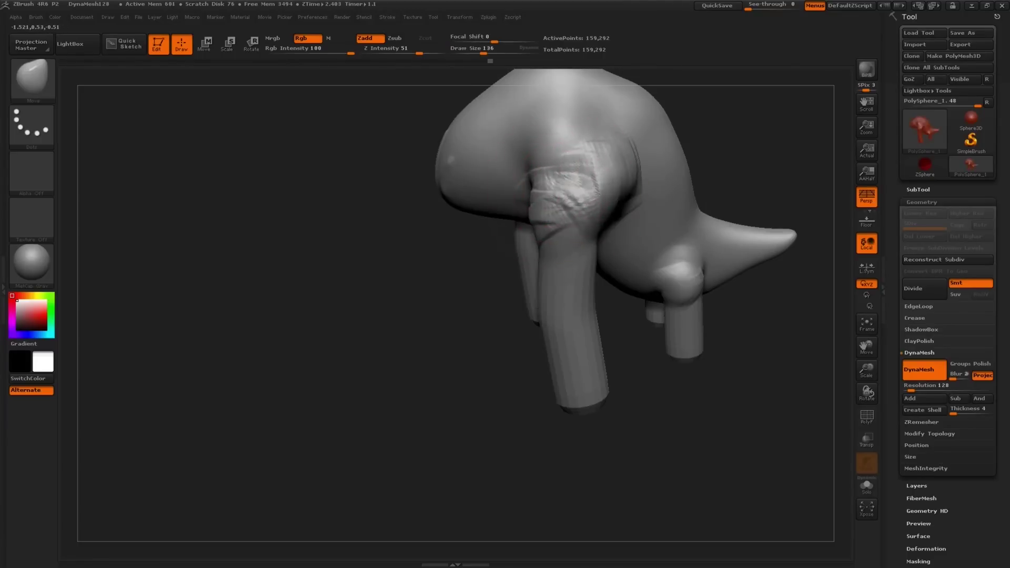
Shape the front legs into a curved, narrower form around the elbow with the Move brush.
{"action": "right_click_drag", "start_coordinate": [572, 227], "coordinate": [567, 187]}
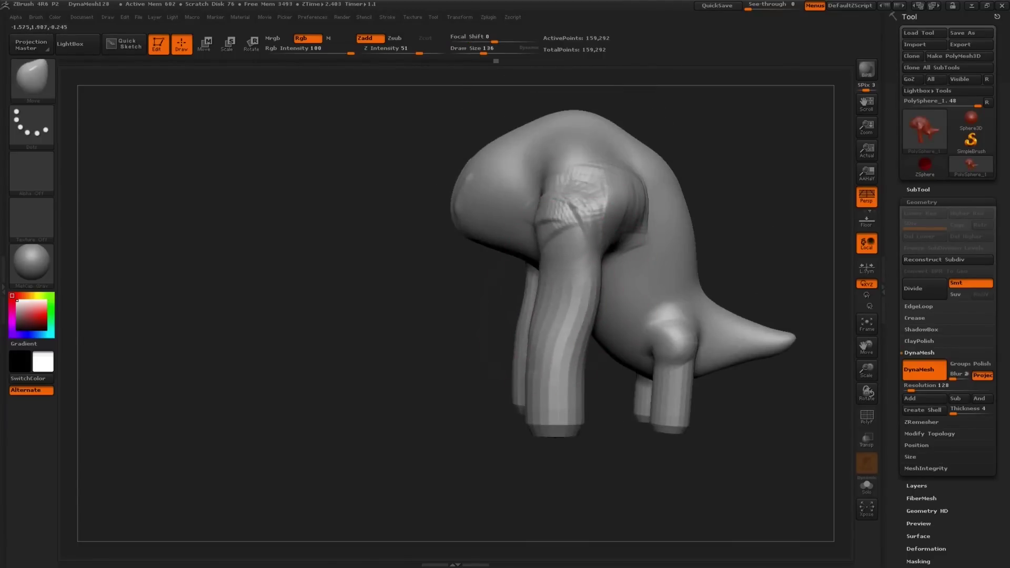
{"action": "right_click_drag", "start_coordinate": [584, 326], "coordinate": [588, 316]}
{"action": "left_click_drag", "start_coordinate": [597, 268], "coordinate": [619, 263]}
{"action": "right_click_drag", "start_coordinate": [620, 263], "coordinate": [578, 266]}
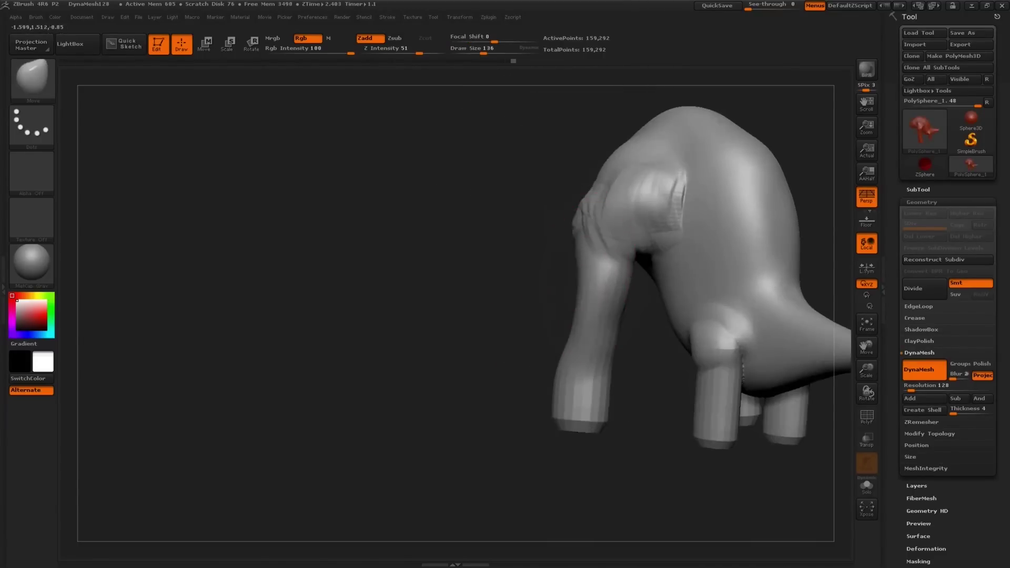
Refine the outline and bend of the front legs with the Move brush, reducing the draw size to 122.
{"action": "right_click_drag", "start_coordinate": [505, 271], "coordinate": [563, 271]}
{"action": "left_click_drag", "start_coordinate": [564, 271], "coordinate": [568, 284]}
{"action": "right_click_drag", "start_coordinate": [568, 284], "coordinate": [547, 282]}
{"action": "left_click_drag", "start_coordinate": [547, 282], "coordinate": [550, 294]}
{"action": "right_click_drag", "start_coordinate": [573, 289], "coordinate": [547, 284]}
{"action": "key", "text": "s"}
{"action": "left_click_drag", "start_coordinate": [570, 283], "coordinate": [551, 283]}
{"action": "right_click_drag", "start_coordinate": [541, 282], "coordinate": [485, 303]}
{"action": "key", "text": "s"}
{"action": "left_click_drag", "start_coordinate": [485, 303], "coordinate": [515, 273]}
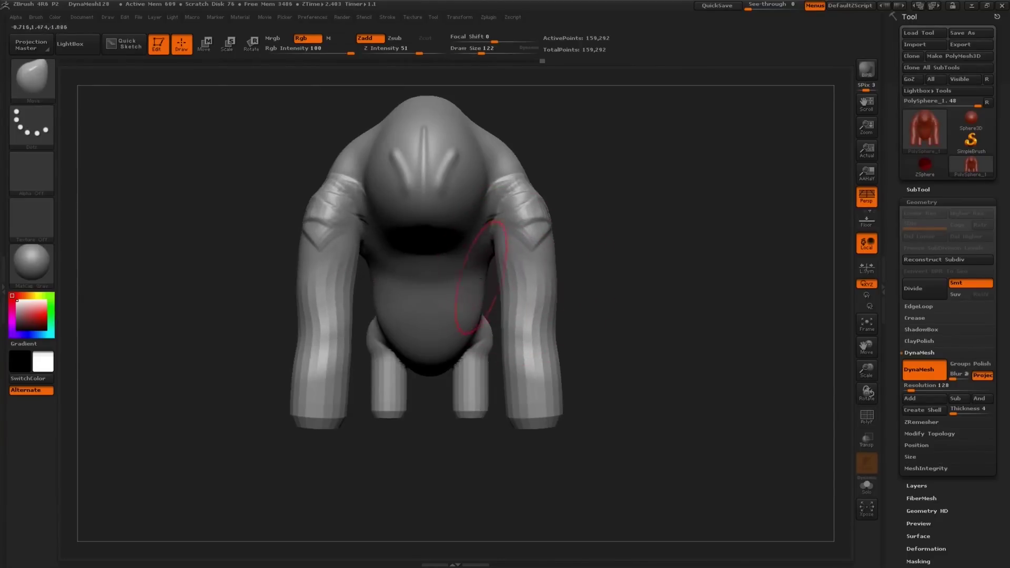
Bend the hind legs into an S-curve and pull their lower ends down with the Move brush at smaller draw sizes.
{"action": "mouse_move", "coordinate": [480, 279]}
{"action": "right_mouse_down"}
{"action": "mouse_move", "coordinate": [521, 300]}
{"action": "mouse_move", "coordinate": [530, 289]}
{"action": "right_mouse_up"}
{"action": "key", "text": "s"}
{"action": "left_click_drag", "start_coordinate": [529, 289], "coordinate": [547, 289]}
{"action": "key", "text": "bracketleft"}
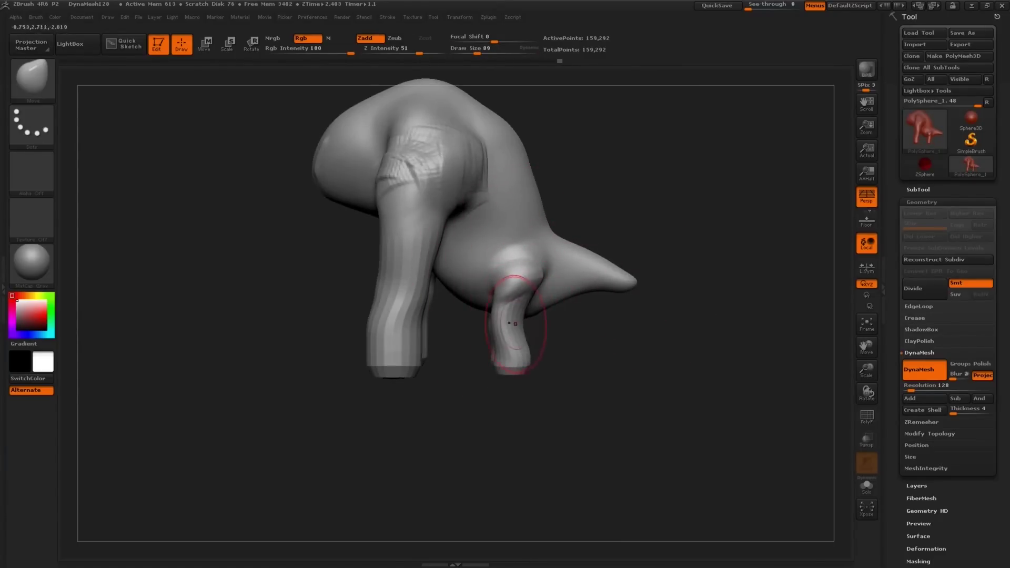
{"action": "right_click_drag", "start_coordinate": [530, 360], "coordinate": [525, 439]}
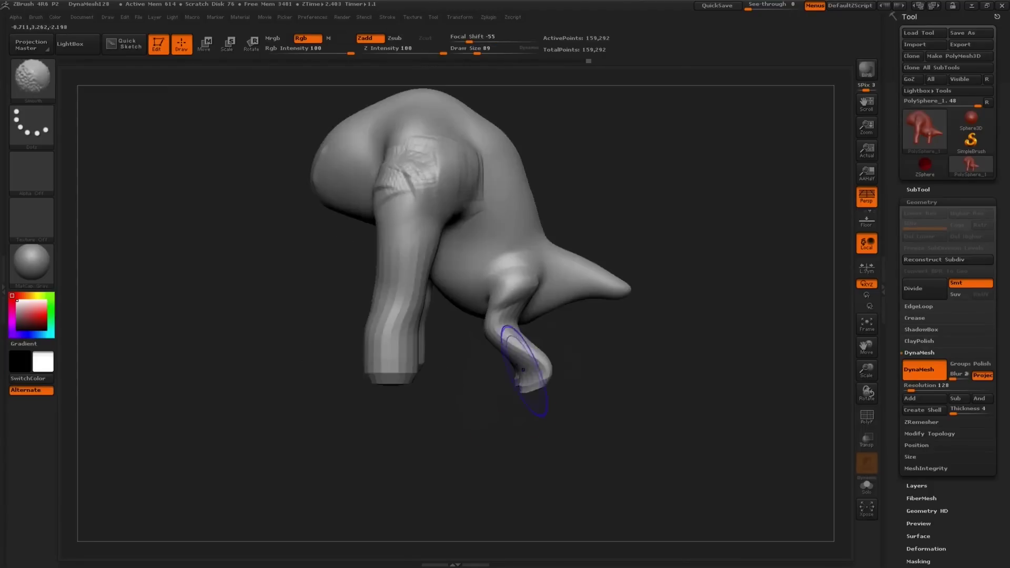
{"action": "mouse_move", "coordinate": [537, 386]}
{"action": "right_mouse_down"}
{"action": "mouse_move", "coordinate": [513, 426]}
{"action": "mouse_move", "coordinate": [523, 399]}
{"action": "right_mouse_up"}
{"action": "left_click_drag", "start_coordinate": [523, 399], "coordinate": [527, 381]}
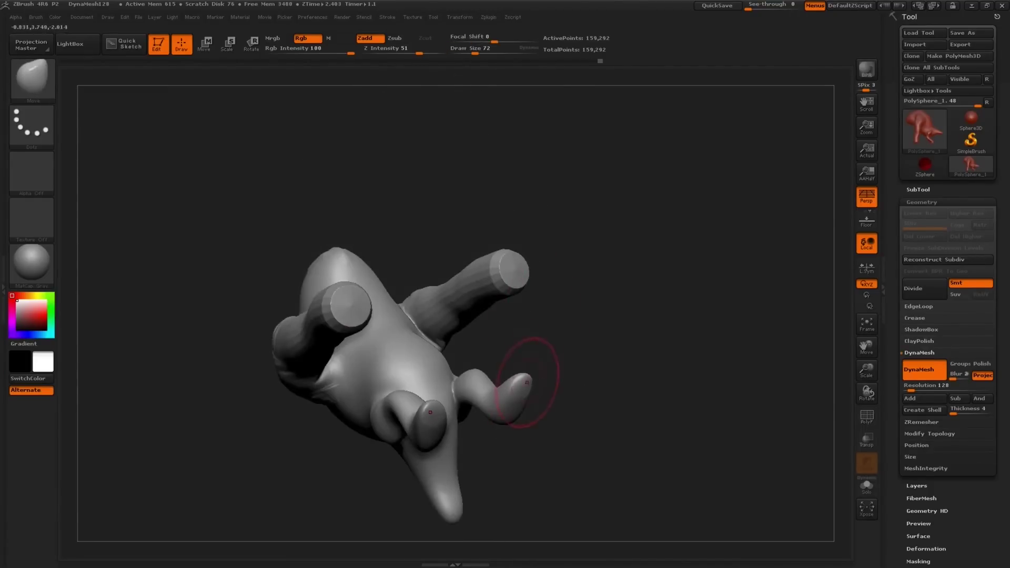
Shape the ends of the hind legs into tapered feet with the Move brush, using draw sizes 89 and 56.
{"action": "right_click_drag", "start_coordinate": [528, 386], "coordinate": [518, 377]}
{"action": "key", "text": "space"}
{"action": "left_click_drag", "start_coordinate": [517, 377], "coordinate": [526, 377]}
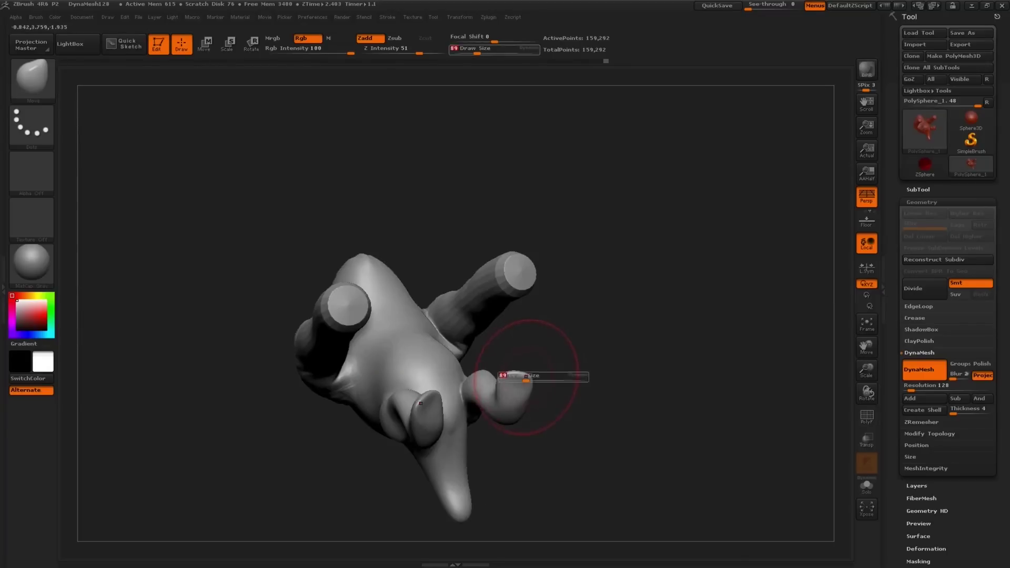
{"action": "mouse_move", "coordinate": [502, 372]}
{"action": "right_mouse_down"}
{"action": "mouse_move", "coordinate": [439, 417]}
{"action": "mouse_move", "coordinate": [516, 369]}
{"action": "right_mouse_up"}
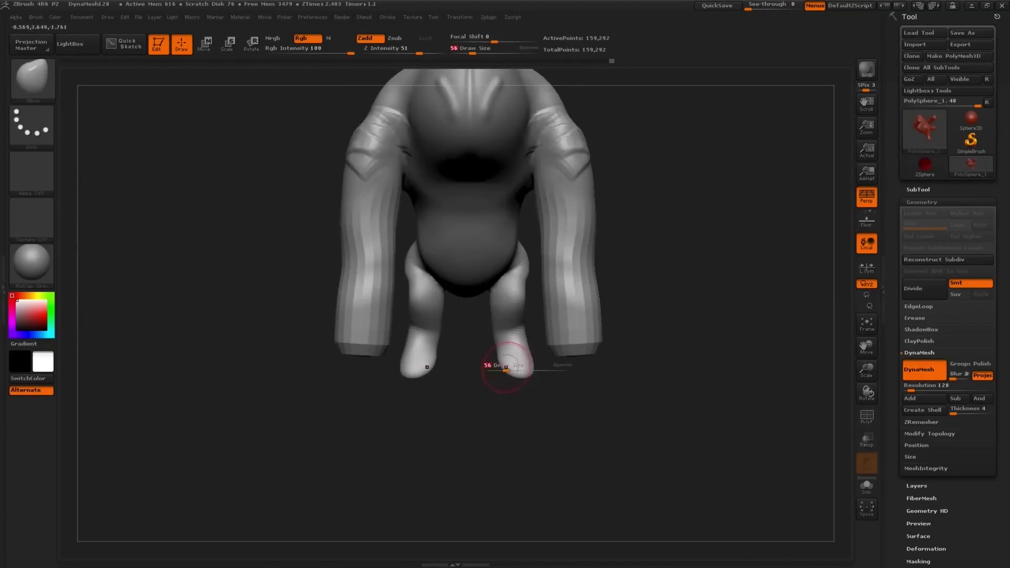
{"action": "right_click_drag", "start_coordinate": [515, 294], "coordinate": [513, 231]}
{"action": "left_click_drag", "start_coordinate": [514, 220], "coordinate": [529, 179]}
{"action": "right_click_drag", "start_coordinate": [529, 179], "coordinate": [411, 226]}
Pull the hind feet into forward-pointing tips and adjust the lower-leg curve, ending at draw size 113.
{"action": "key", "text": "s"}
{"action": "left_click_drag", "start_coordinate": [494, 245], "coordinate": [507, 247]}
{"action": "key", "text": "s"}
{"action": "left_click_drag", "start_coordinate": [473, 331], "coordinate": [467, 331]}
{"action": "left_click_drag", "start_coordinate": [475, 325], "coordinate": [471, 370]}
{"action": "key", "text": "s"}
{"action": "key", "text": "s"}
{"action": "mouse_move", "coordinate": [595, 318]}
{"action": "left_mouse_down"}
{"action": "mouse_move", "coordinate": [586, 318]}
{"action": "mouse_move", "coordinate": [609, 346]}
{"action": "left_mouse_up"}
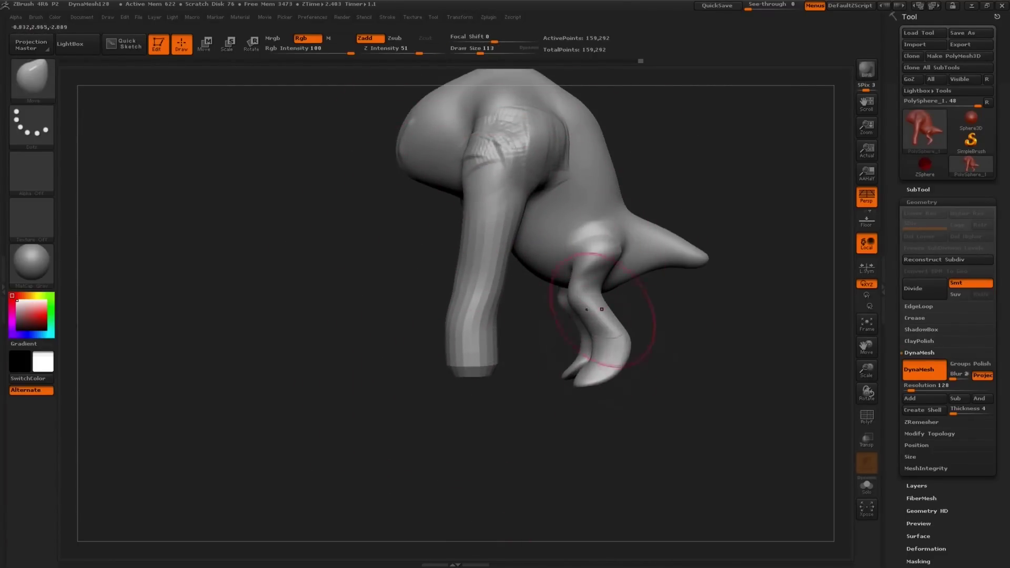
{"action": "left_click_drag", "start_coordinate": [585, 293], "coordinate": [572, 287]}
Adjust the hips and thighs of the hind legs with the Move brush at draw size 97.
{"action": "right_click_drag", "start_coordinate": [615, 278], "coordinate": [577, 267]}
{"action": "key", "text": "s"}
{"action": "left_click_drag", "start_coordinate": [587, 281], "coordinate": [581, 281]}
{"action": "mouse_move", "coordinate": [581, 279]}
{"action": "right_mouse_down"}
{"action": "mouse_move", "coordinate": [612, 266]}
{"action": "mouse_move", "coordinate": [571, 284]}
{"action": "right_mouse_up"}
{"action": "key", "text": "s"}
{"action": "left_click_drag", "start_coordinate": [593, 257], "coordinate": [589, 229]}
{"action": "key", "text": "s"}
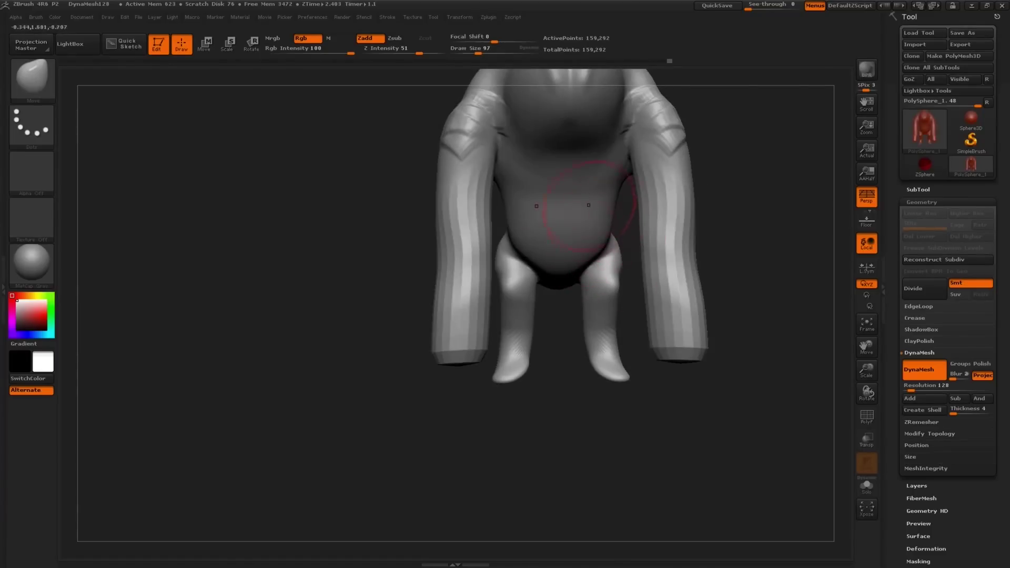
Switch to the ClayBuildup brush and build up the chest and belly forms at draw size 32.
{"action": "key", "text": "b"}
{"action": "key", "text": "c"}
{"action": "key", "text": "b"}
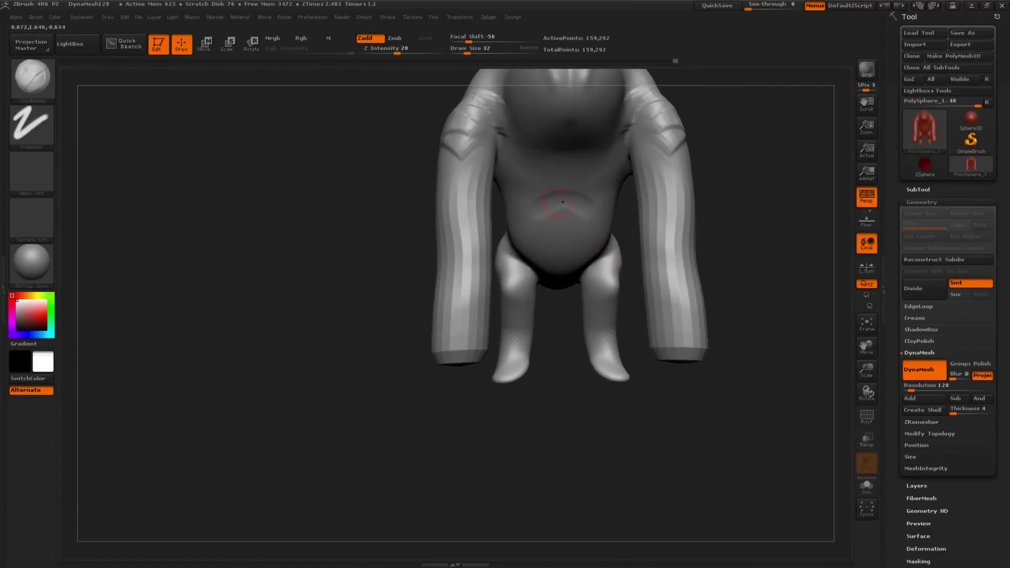
{"action": "right_click_drag", "start_coordinate": [562, 201], "coordinate": [563, 212]}
{"action": "right_click_drag", "start_coordinate": [531, 242], "coordinate": [557, 232]}
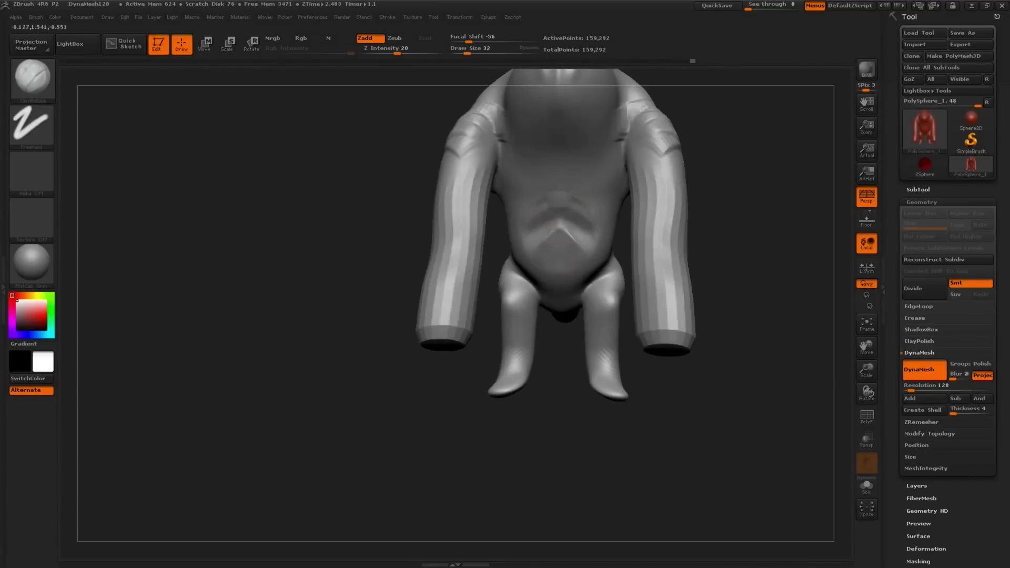
{"action": "right_click_drag", "start_coordinate": [544, 192], "coordinate": [475, 190]}
{"action": "left_click_drag", "start_coordinate": [557, 226], "coordinate": [558, 210]}
Lay clay ridges over the back to block out the shoulder blades, reducing the draw size to 24.
{"action": "mouse_move", "coordinate": [434, 173]}
{"action": "left_mouse_down"}
{"action": "mouse_move", "coordinate": [429, 239]}
{"action": "mouse_move", "coordinate": [423, 231]}
{"action": "left_mouse_up"}
{"action": "left_click_drag", "start_coordinate": [421, 170], "coordinate": [415, 249]}
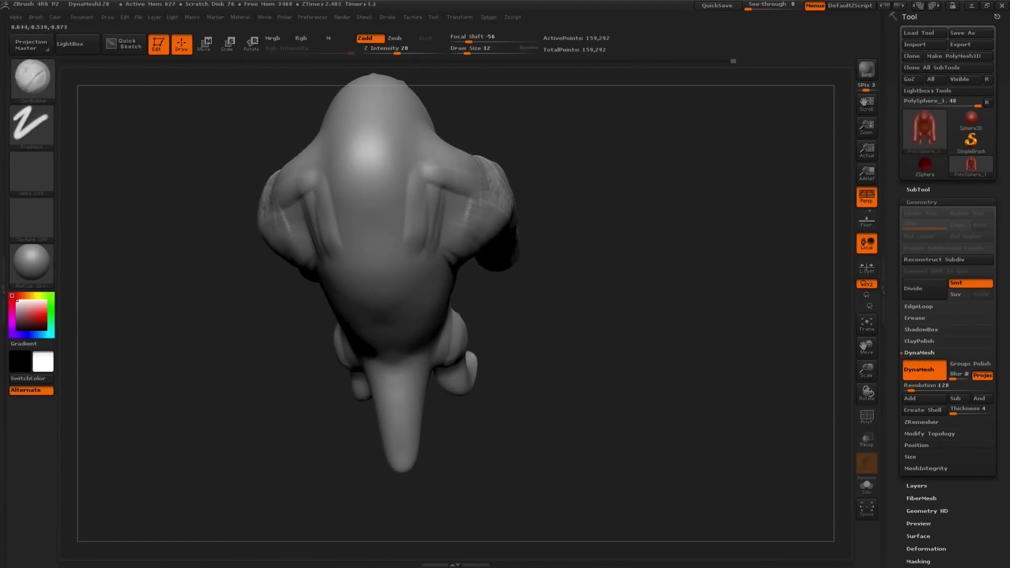
{"action": "right_click_drag", "start_coordinate": [476, 198], "coordinate": [374, 226]}
{"action": "right_click_drag", "start_coordinate": [374, 262], "coordinate": [424, 231], "text": "alt"}
{"action": "mouse_move", "coordinate": [451, 284]}
{"action": "right_mouse_down"}
{"action": "mouse_move", "coordinate": [412, 219]}
{"action": "mouse_move", "coordinate": [393, 272]}
{"action": "right_mouse_up"}
{"action": "key", "text": "s"}
{"action": "mouse_move", "coordinate": [359, 163]}
{"action": "left_mouse_down"}
{"action": "mouse_move", "coordinate": [367, 162]}
{"action": "mouse_move", "coordinate": [360, 154]}
{"action": "left_mouse_up"}
{"action": "key", "text": "s"}
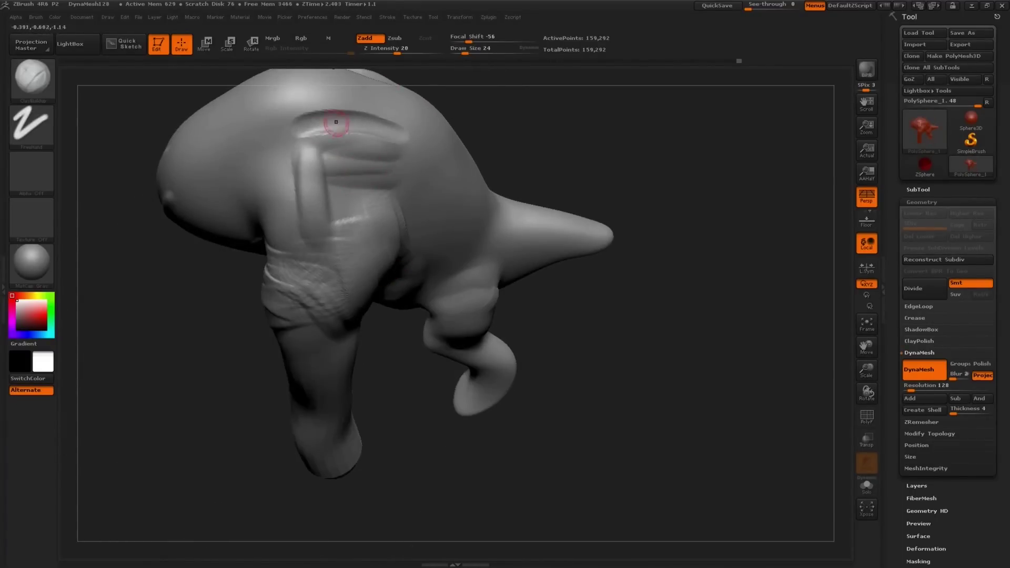
Add a curved clay ridge above the hips near the tail base and build up the hind thighs.
{"action": "right_click_drag", "start_coordinate": [446, 213], "coordinate": [476, 246]}
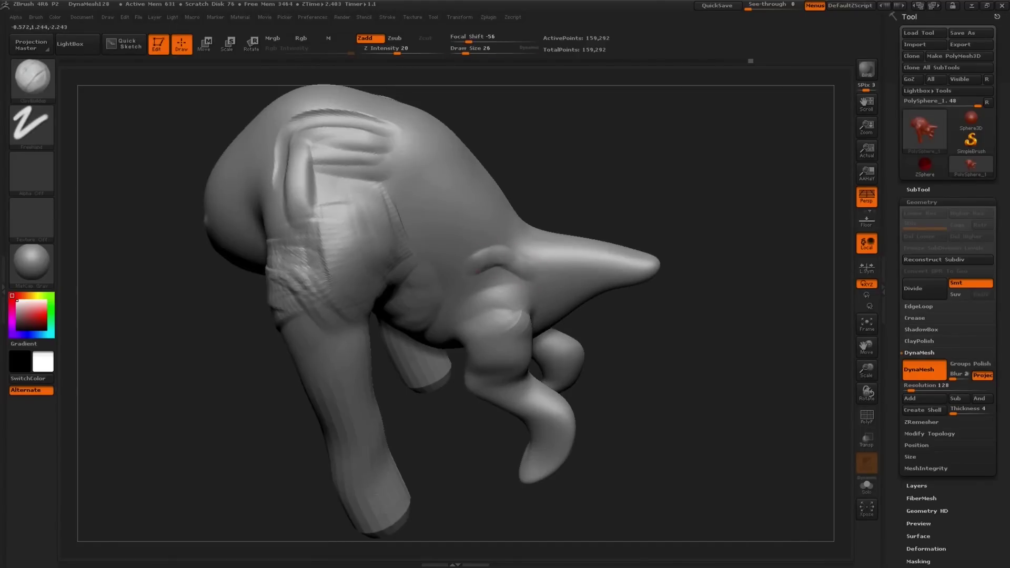
{"action": "mouse_move", "coordinate": [478, 253]}
{"action": "left_mouse_down"}
{"action": "mouse_move", "coordinate": [525, 263]}
{"action": "mouse_move", "coordinate": [537, 279]}
{"action": "left_mouse_up"}
{"action": "mouse_move", "coordinate": [453, 357]}
{"action": "right_mouse_down"}
{"action": "mouse_move", "coordinate": [467, 365]}
{"action": "mouse_move", "coordinate": [489, 336]}
{"action": "right_mouse_up"}
{"action": "key", "text": "s"}
{"action": "mouse_move", "coordinate": [484, 343]}
{"action": "left_mouse_down"}
{"action": "mouse_move", "coordinate": [505, 315]}
{"action": "mouse_move", "coordinate": [464, 357]}
{"action": "left_mouse_up"}
{"action": "right_click_drag", "start_coordinate": [457, 363], "coordinate": [486, 350]}
{"action": "key", "text": "s"}
{"action": "left_click_drag", "start_coordinate": [481, 359], "coordinate": [472, 342]}
Build up the underside where the hind legs meet the pelvis, varying the ClayBuildup draw size.
{"action": "mouse_move", "coordinate": [472, 345]}
{"action": "right_mouse_down"}
{"action": "mouse_move", "coordinate": [421, 345]}
{"action": "mouse_move", "coordinate": [434, 350]}
{"action": "mouse_move", "coordinate": [439, 323]}
{"action": "right_mouse_up"}
{"action": "key", "text": "s"}
{"action": "mouse_move", "coordinate": [425, 349]}
{"action": "left_mouse_down"}
{"action": "mouse_move", "coordinate": [434, 350]}
{"action": "mouse_move", "coordinate": [416, 362]}
{"action": "mouse_move", "coordinate": [402, 344]}
{"action": "left_mouse_up"}
{"action": "key", "text": "s"}
{"action": "mouse_move", "coordinate": [416, 363]}
{"action": "left_mouse_down"}
{"action": "mouse_move", "coordinate": [372, 338]}
{"action": "mouse_move", "coordinate": [387, 378]}
{"action": "left_mouse_up"}
{"action": "key", "text": "s"}
{"action": "mouse_move", "coordinate": [454, 350]}
{"action": "left_mouse_down"}
{"action": "mouse_move", "coordinate": [431, 357]}
{"action": "mouse_move", "coordinate": [383, 318]}
{"action": "left_mouse_up"}
Sculpt the lower belly, groin creases and flank forms with ClayBuildup at draw size 45.
{"action": "right_click_drag", "start_coordinate": [383, 318], "coordinate": [390, 344]}
{"action": "left_click_drag", "start_coordinate": [398, 393], "coordinate": [427, 358]}
{"action": "right_click_drag", "start_coordinate": [426, 367], "coordinate": [429, 339]}
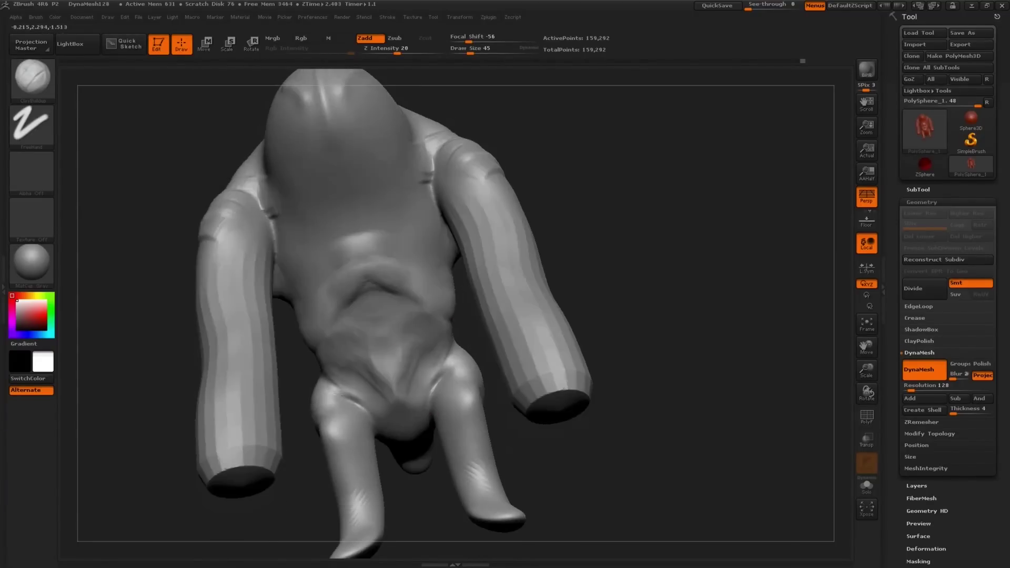
{"action": "mouse_move", "coordinate": [392, 402]}
{"action": "left_mouse_down"}
{"action": "mouse_move", "coordinate": [373, 379]}
{"action": "mouse_move", "coordinate": [379, 323]}
{"action": "left_mouse_up"}
{"action": "right_click_drag", "start_coordinate": [353, 326], "coordinate": [407, 297]}
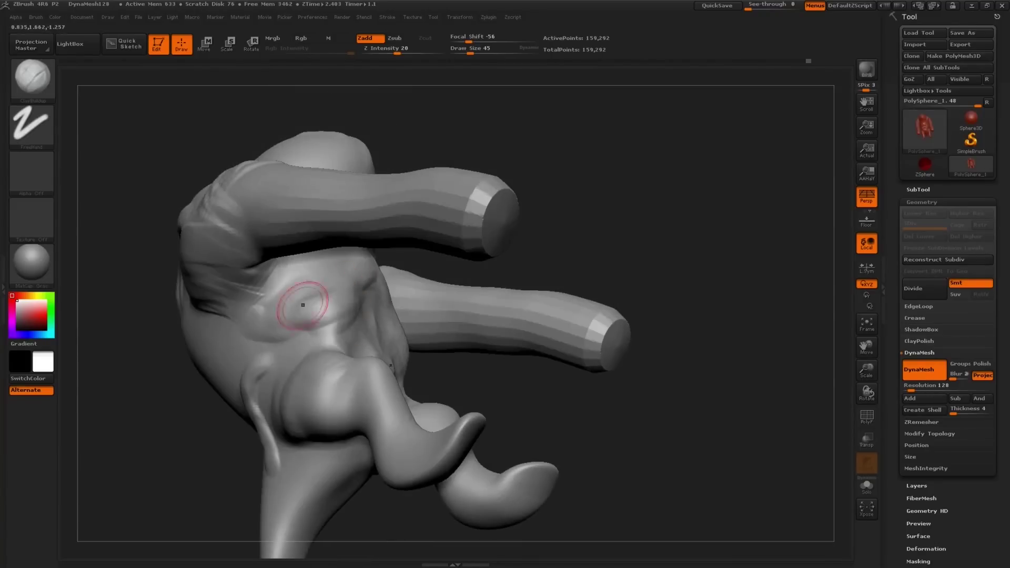
{"action": "right_click_drag", "start_coordinate": [304, 300], "coordinate": [333, 293]}
Build up the front shoulders into rounded masses with ClayBuildup, using draw sizes from 105 down to 45.
{"action": "mouse_move", "coordinate": [254, 320]}
{"action": "right_mouse_down"}
{"action": "mouse_move", "coordinate": [347, 305]}
{"action": "mouse_move", "coordinate": [354, 333]}
{"action": "mouse_move", "coordinate": [512, 283]}
{"action": "right_mouse_up"}
{"action": "key", "text": "s"}
{"action": "left_click_drag", "start_coordinate": [499, 306], "coordinate": [496, 306]}
{"action": "key", "text": "s"}
{"action": "right_click_drag", "start_coordinate": [412, 299], "coordinate": [447, 284]}
{"action": "key", "text": "s"}
{"action": "left_click_drag", "start_coordinate": [448, 281], "coordinate": [483, 264]}
{"action": "key", "text": "s"}
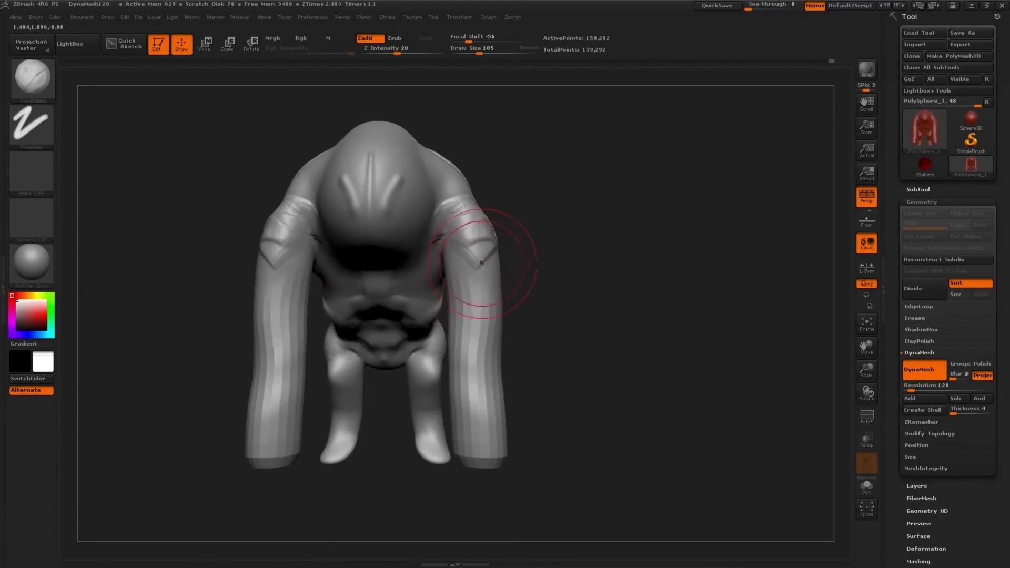
{"action": "right_click_drag", "start_coordinate": [485, 239], "coordinate": [477, 233]}
{"action": "left_click_drag", "start_coordinate": [477, 233], "coordinate": [470, 235]}
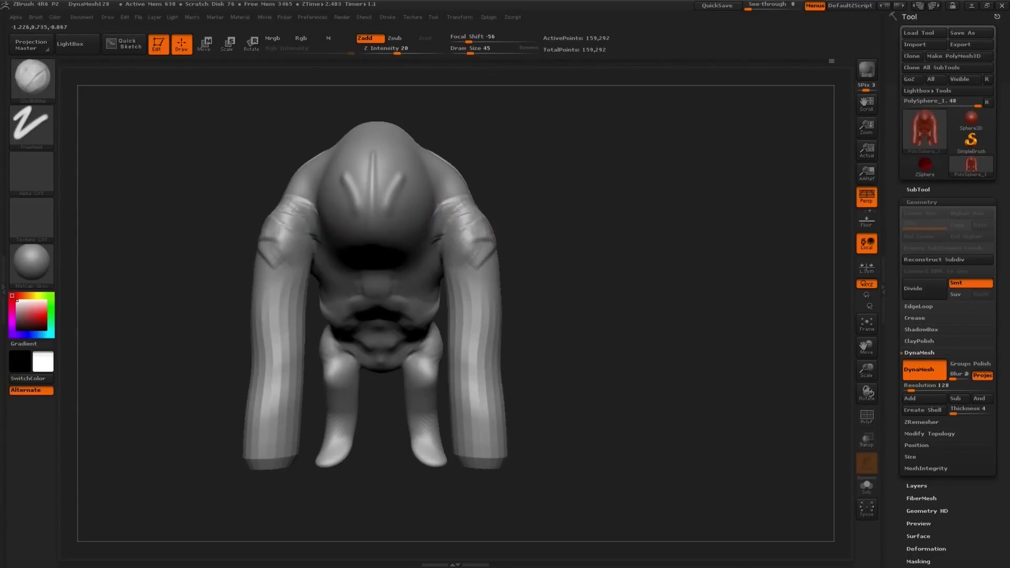
{"action": "right_click_drag", "start_coordinate": [463, 235], "coordinate": [470, 233]}
{"action": "mouse_move", "coordinate": [468, 246]}
{"action": "left_mouse_down"}
{"action": "mouse_move", "coordinate": [455, 214]}
{"action": "mouse_move", "coordinate": [477, 254]}
{"action": "left_mouse_up"}
{"action": "mouse_move", "coordinate": [478, 247]}
{"action": "right_mouse_down"}
{"action": "mouse_move", "coordinate": [475, 237]}
{"action": "mouse_move", "coordinate": [515, 221]}
{"action": "mouse_move", "coordinate": [443, 235]}
{"action": "right_mouse_up"}
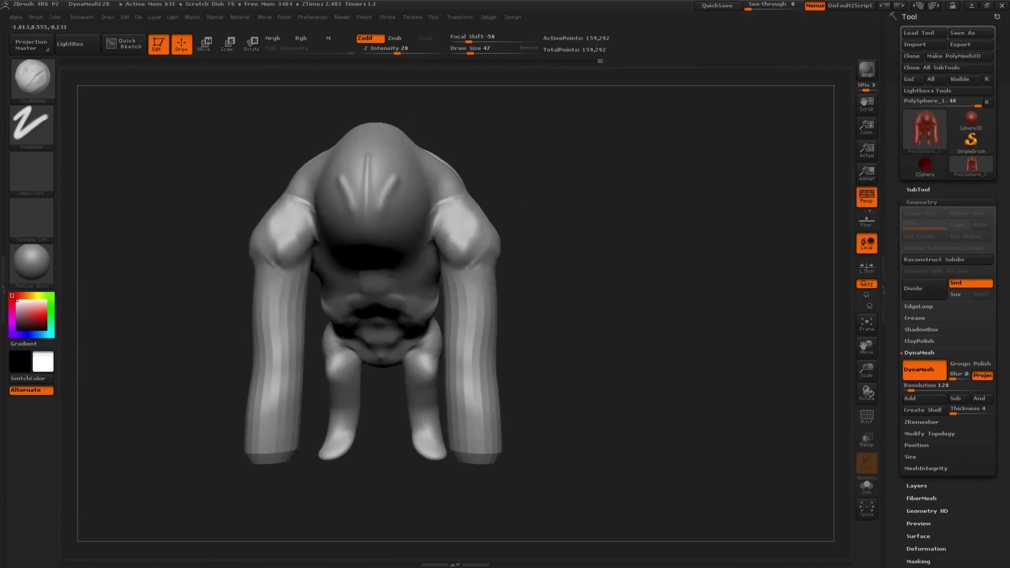
Sculpt eye sockets and a jaw line on the head with ClayBuildup at draw size 37.
{"action": "mouse_move", "coordinate": [458, 186]}
{"action": "right_mouse_down"}
{"action": "mouse_move", "coordinate": [474, 160]}
{"action": "mouse_move", "coordinate": [413, 194]}
{"action": "mouse_move", "coordinate": [379, 233]}
{"action": "mouse_move", "coordinate": [383, 223]}
{"action": "mouse_move", "coordinate": [367, 219]}
{"action": "mouse_move", "coordinate": [421, 295]}
{"action": "mouse_move", "coordinate": [399, 295]}
{"action": "mouse_move", "coordinate": [442, 272]}
{"action": "right_mouse_up"}
{"action": "key", "text": "s"}
{"action": "key", "text": "s"}
{"action": "key", "text": "s"}
{"action": "left_click_drag", "start_coordinate": [457, 259], "coordinate": [443, 269]}
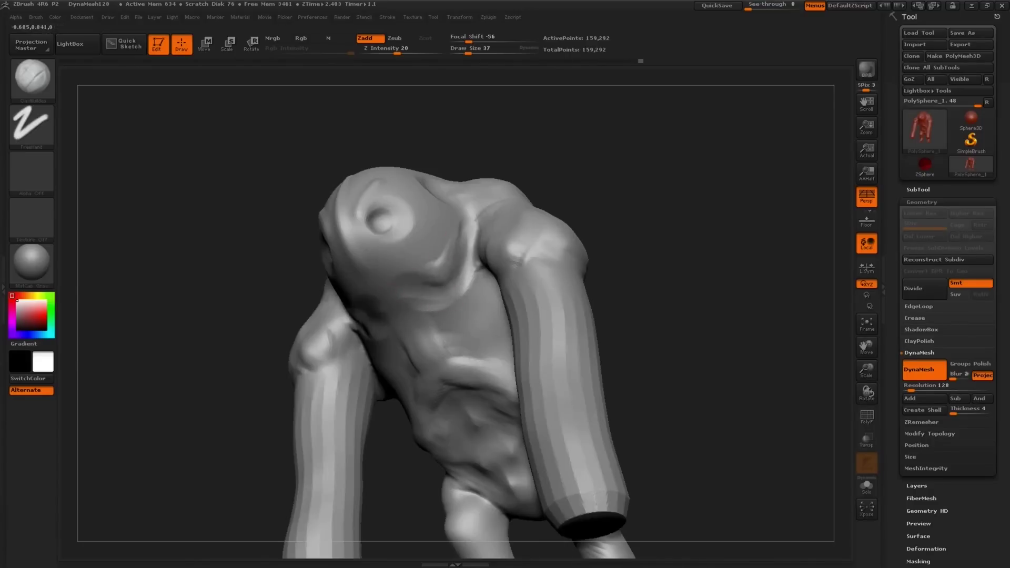
Switch to the Move brush and adjust the body's overall side silhouette at draw size 347.
{"action": "mouse_move", "coordinate": [431, 286]}
{"action": "right_mouse_down"}
{"action": "mouse_move", "coordinate": [417, 270]}
{"action": "mouse_move", "coordinate": [444, 243]}
{"action": "mouse_move", "coordinate": [463, 263]}
{"action": "mouse_move", "coordinate": [490, 266]}
{"action": "right_mouse_up"}
{"action": "key", "text": "b"}
{"action": "key", "text": "m"}
{"action": "key", "text": "v"}
{"action": "key", "text": "s"}
{"action": "left_click_drag", "start_coordinate": [490, 266], "coordinate": [504, 269]}
{"action": "key", "text": "s"}
{"action": "left_click_drag", "start_coordinate": [573, 317], "coordinate": [585, 318]}
{"action": "left_click_drag", "start_coordinate": [604, 321], "coordinate": [616, 324]}
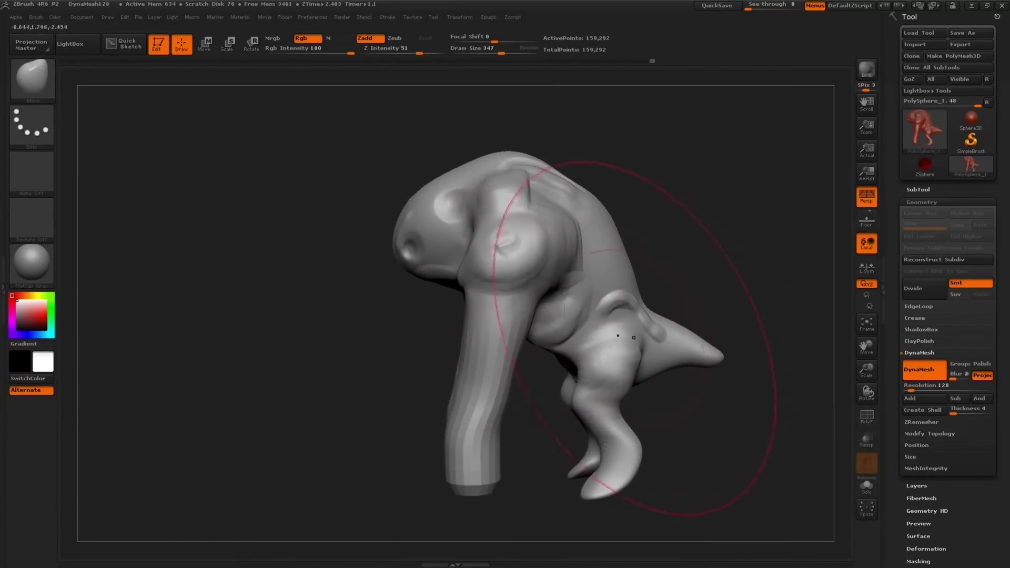
Enlarge and reshape the hind thighs and knees with the Move brush at draw size 97.
{"action": "right_click_drag", "start_coordinate": [624, 351], "coordinate": [577, 330], "text": "alt"}
{"action": "key", "text": "s"}
{"action": "mouse_move", "coordinate": [558, 325]}
{"action": "left_mouse_down"}
{"action": "mouse_move", "coordinate": [543, 326]}
{"action": "mouse_move", "coordinate": [547, 351]}
{"action": "left_mouse_up"}
{"action": "key", "text": "s"}
{"action": "right_click_drag", "start_coordinate": [551, 362], "coordinate": [554, 316]}
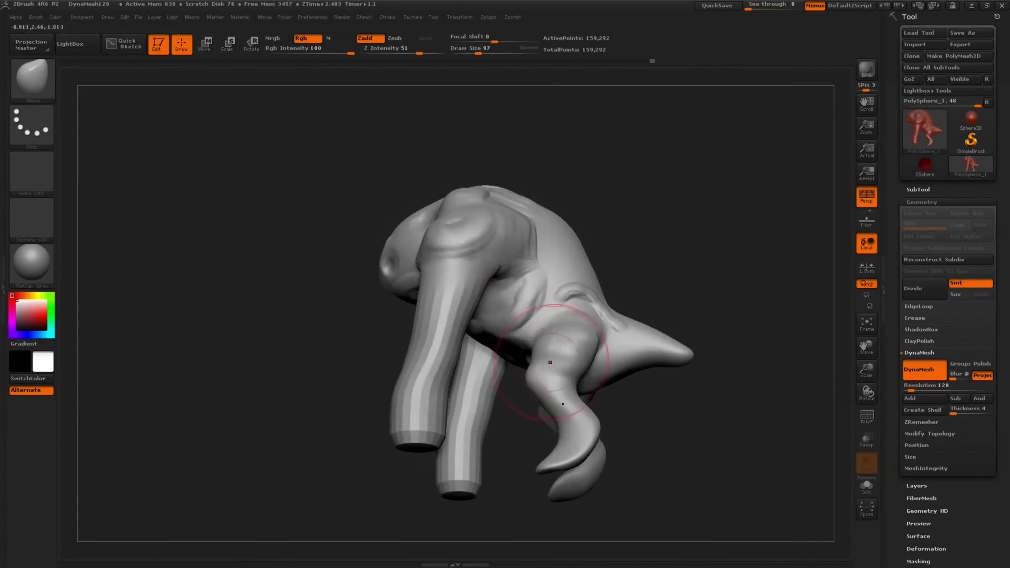
{"action": "left_click_drag", "start_coordinate": [547, 363], "coordinate": [537, 367]}
{"action": "right_click_drag", "start_coordinate": [537, 369], "coordinate": [547, 404]}
{"action": "left_click_drag", "start_coordinate": [555, 387], "coordinate": [543, 330]}
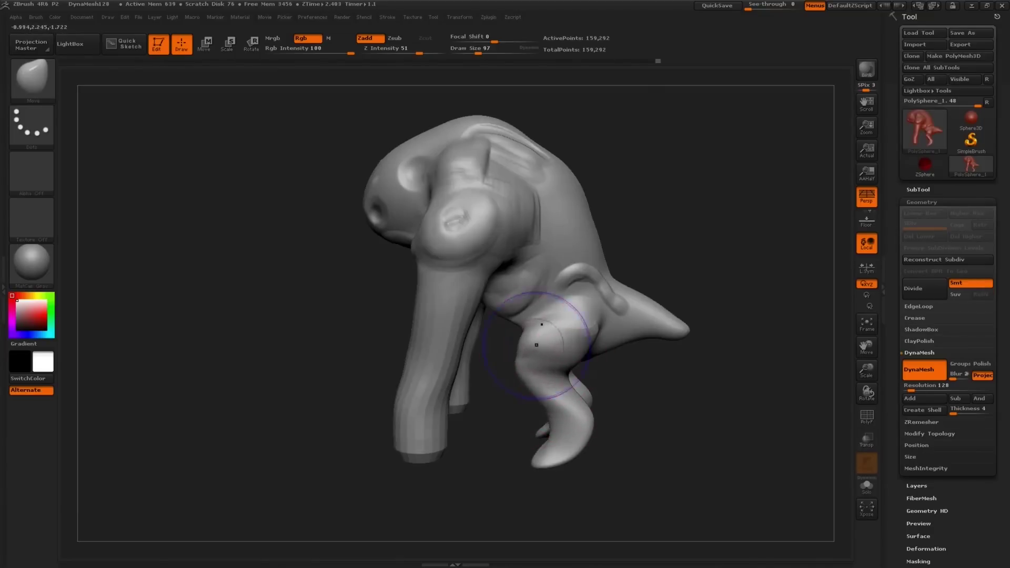
Refine the hind-leg curve and adjust the front-leg outline with the Move brush at draw size 101.
{"action": "right_click_drag", "start_coordinate": [542, 329], "coordinate": [551, 374]}
{"action": "key", "text": "s"}
{"action": "left_click_drag", "start_coordinate": [561, 384], "coordinate": [560, 389]}
{"action": "key", "text": "s"}
{"action": "left_click_drag", "start_coordinate": [463, 394], "coordinate": [476, 396]}
{"action": "key", "text": "s"}
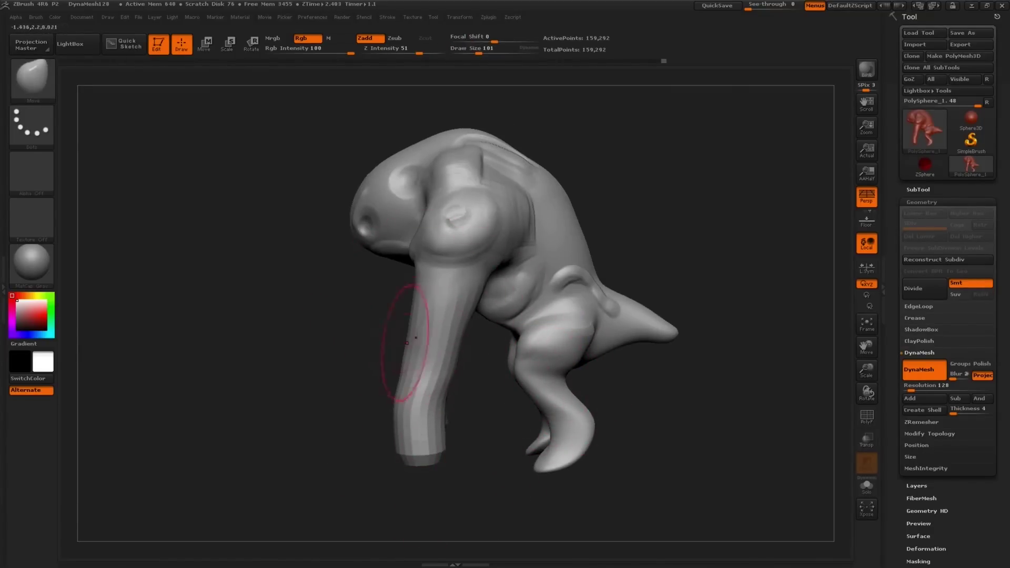
{"action": "left_click_drag", "start_coordinate": [383, 338], "coordinate": [420, 323]}
Switch to ClayBuildup at draw size 28 and add an elbow bump to the back of the front legs.
{"action": "key", "text": "b"}
{"action": "key", "text": "c"}
{"action": "key", "text": "b"}
{"action": "key", "text": "s"}
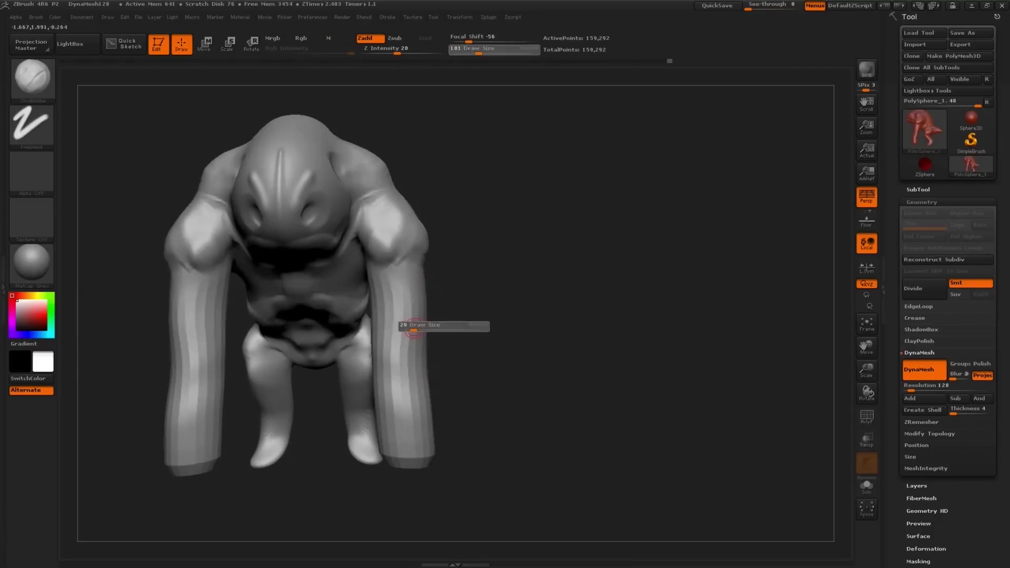
{"action": "left_click_drag", "start_coordinate": [420, 323], "coordinate": [400, 327]}
{"action": "key", "text": "s"}
{"action": "mouse_move", "coordinate": [463, 326]}
{"action": "left_mouse_down"}
{"action": "mouse_move", "coordinate": [391, 323]}
{"action": "mouse_move", "coordinate": [402, 329]}
{"action": "left_mouse_up"}
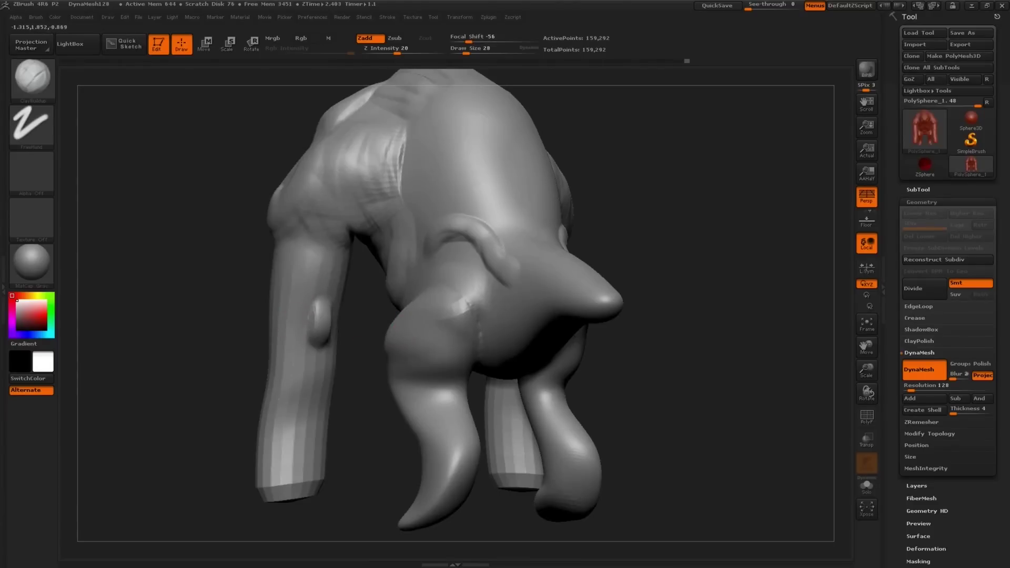
Sculpt the elbow creases and upper-arm muscles of the front legs with ClayBuildup at draw size 50.
{"action": "left_click_drag", "start_coordinate": [317, 304], "coordinate": [297, 318]}
{"action": "mouse_move", "coordinate": [315, 247]}
{"action": "left_mouse_down"}
{"action": "mouse_move", "coordinate": [358, 247]}
{"action": "mouse_move", "coordinate": [428, 293]}
{"action": "mouse_move", "coordinate": [473, 295]}
{"action": "left_mouse_up"}
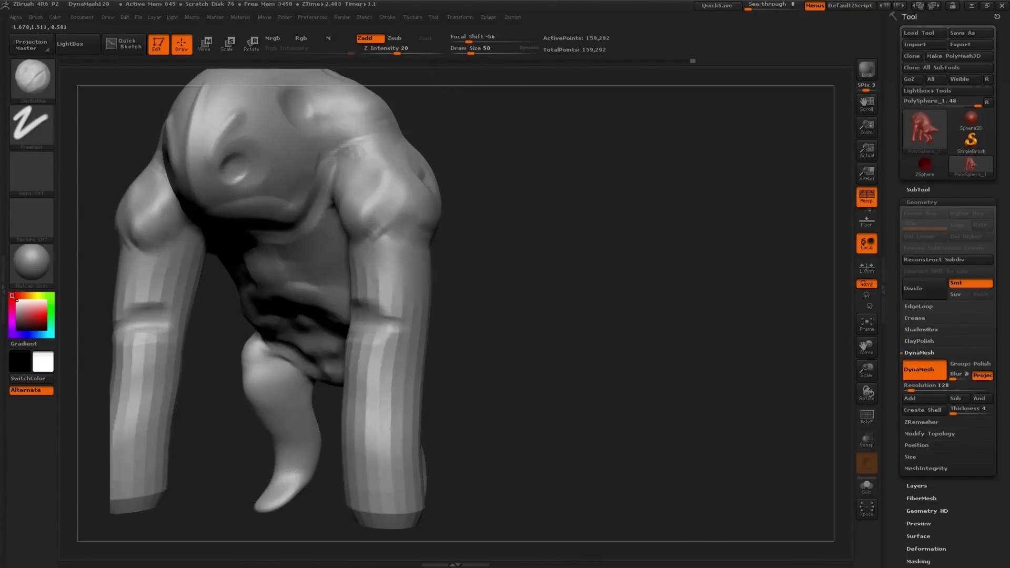
{"action": "left_click_drag", "start_coordinate": [384, 198], "coordinate": [391, 231]}
{"action": "left_click_drag", "start_coordinate": [420, 192], "coordinate": [415, 188]}
{"action": "mouse_move", "coordinate": [392, 161]}
{"action": "right_mouse_down"}
{"action": "mouse_move", "coordinate": [421, 195]}
{"action": "mouse_move", "coordinate": [447, 202]}
{"action": "right_mouse_up"}
{"action": "mouse_move", "coordinate": [395, 239]}
{"action": "left_mouse_down"}
{"action": "mouse_move", "coordinate": [391, 249]}
{"action": "mouse_move", "coordinate": [383, 228]}
{"action": "left_mouse_up"}
{"action": "right_click_drag", "start_coordinate": [398, 228], "coordinate": [350, 223]}
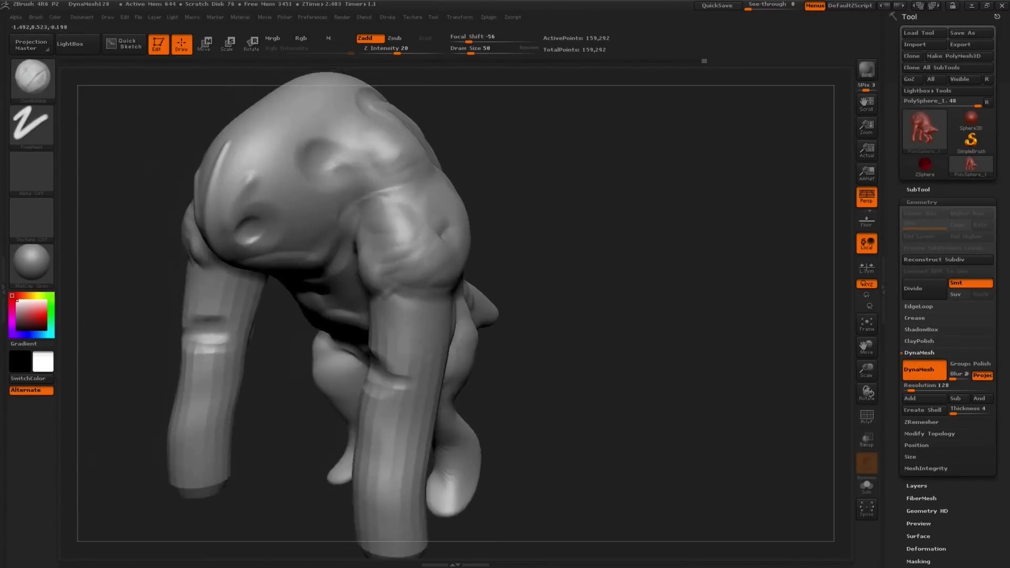
Refine the shoulder muscles and lay a clay ridge along the flank toward the hip at draw size 32.
{"action": "mouse_move", "coordinate": [417, 237]}
{"action": "right_mouse_down"}
{"action": "mouse_move", "coordinate": [411, 254]}
{"action": "mouse_move", "coordinate": [490, 273]}
{"action": "right_mouse_up"}
{"action": "mouse_move", "coordinate": [501, 229]}
{"action": "right_mouse_down"}
{"action": "mouse_move", "coordinate": [383, 169]}
{"action": "mouse_move", "coordinate": [338, 252]}
{"action": "mouse_move", "coordinate": [368, 248]}
{"action": "mouse_move", "coordinate": [392, 153]}
{"action": "mouse_move", "coordinate": [365, 203]}
{"action": "mouse_move", "coordinate": [380, 202]}
{"action": "right_mouse_up"}
{"action": "key", "text": "space"}
{"action": "right_click_drag", "start_coordinate": [341, 132], "coordinate": [368, 174]}
{"action": "mouse_move", "coordinate": [442, 316]}
{"action": "right_mouse_down"}
{"action": "mouse_move", "coordinate": [484, 255]}
{"action": "mouse_move", "coordinate": [482, 268]}
{"action": "mouse_move", "coordinate": [517, 274]}
{"action": "right_mouse_up"}
{"action": "key", "text": "s"}
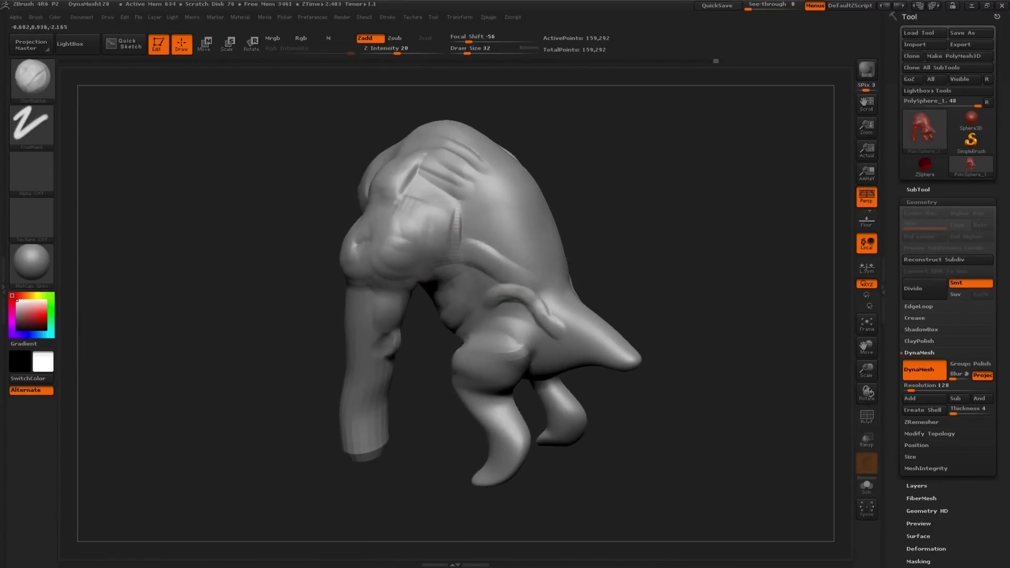
Build up a knee bump on the front of each hind leg with ClayBuildup at draw size 45.
{"action": "key", "text": "bracketright"}
{"action": "key", "text": "bracketright"}
{"action": "mouse_move", "coordinate": [515, 235]}
{"action": "right_mouse_down"}
{"action": "mouse_move", "coordinate": [547, 232]}
{"action": "mouse_move", "coordinate": [467, 301]}
{"action": "right_mouse_up"}
{"action": "key", "text": "bracketleft"}
{"action": "key", "text": "bracketleft"}
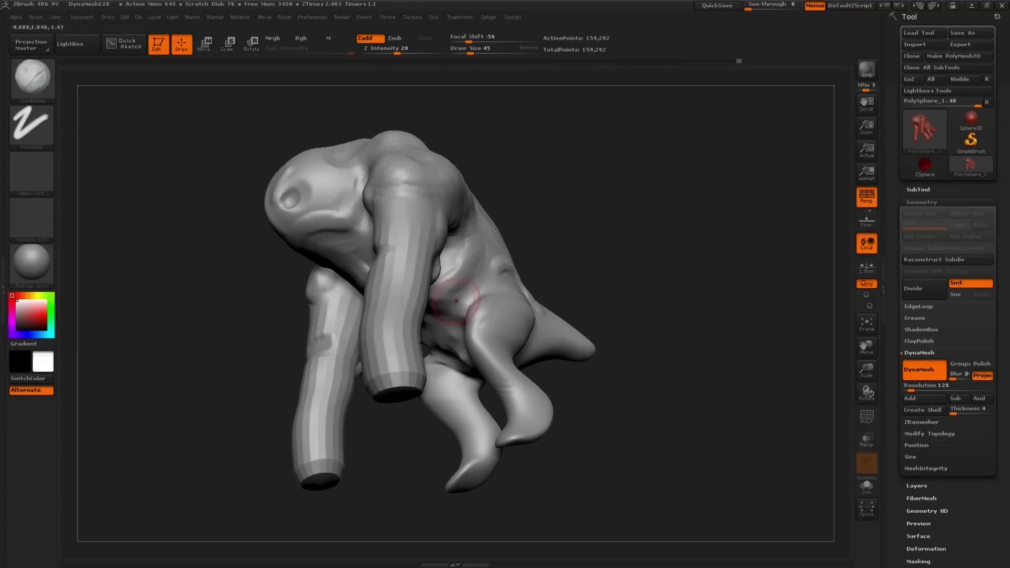
{"action": "mouse_move", "coordinate": [429, 328]}
{"action": "right_mouse_down"}
{"action": "mouse_move", "coordinate": [491, 326]}
{"action": "mouse_move", "coordinate": [473, 349]}
{"action": "mouse_move", "coordinate": [525, 350]}
{"action": "mouse_move", "coordinate": [455, 359]}
{"action": "mouse_move", "coordinate": [442, 347]}
{"action": "right_mouse_up"}
{"action": "key", "text": "bracketleft"}
{"action": "key", "text": "bracketleft"}
{"action": "key", "text": "bracketright"}
{"action": "key", "text": "bracketright"}
{"action": "left_click_drag", "start_coordinate": [431, 316], "coordinate": [435, 338]}
{"action": "mouse_move", "coordinate": [435, 338]}
{"action": "right_mouse_down"}
{"action": "mouse_move", "coordinate": [428, 313]}
{"action": "mouse_move", "coordinate": [425, 338]}
{"action": "right_mouse_up"}
{"action": "left_click_drag", "start_coordinate": [439, 329], "coordinate": [453, 330]}
Shape the hind legs around the knees and the front of the thighs with ClayBuildup strokes.
{"action": "right_click_drag", "start_coordinate": [427, 348], "coordinate": [400, 386]}
{"action": "key", "text": "bracketleft"}
{"action": "key", "text": "bracketleft"}
{"action": "left_click_drag", "start_coordinate": [388, 384], "coordinate": [380, 384]}
{"action": "mouse_move", "coordinate": [380, 384]}
{"action": "right_mouse_down"}
{"action": "mouse_move", "coordinate": [413, 337]}
{"action": "mouse_move", "coordinate": [424, 363]}
{"action": "right_mouse_up"}
{"action": "left_click_drag", "start_coordinate": [439, 299], "coordinate": [420, 322]}
{"action": "left_click_drag", "start_coordinate": [437, 287], "coordinate": [415, 318]}
{"action": "right_click_drag", "start_coordinate": [415, 318], "coordinate": [427, 295]}
{"action": "key", "text": "bracketright"}
{"action": "key", "text": "bracketright"}
{"action": "left_click_drag", "start_coordinate": [416, 281], "coordinate": [394, 298]}
{"action": "left_click_drag", "start_coordinate": [408, 274], "coordinate": [387, 293]}
Add clay to the shins and ankles of the hind legs, finishing at draw size 45.
{"action": "right_click_drag", "start_coordinate": [363, 299], "coordinate": [399, 336]}
{"action": "mouse_move", "coordinate": [386, 358]}
{"action": "left_mouse_down"}
{"action": "mouse_move", "coordinate": [378, 336]}
{"action": "mouse_move", "coordinate": [346, 353]}
{"action": "mouse_move", "coordinate": [329, 298]}
{"action": "left_mouse_up"}
{"action": "mouse_move", "coordinate": [354, 271]}
{"action": "right_mouse_down"}
{"action": "mouse_move", "coordinate": [421, 300]}
{"action": "mouse_move", "coordinate": [400, 284]}
{"action": "mouse_move", "coordinate": [363, 305]}
{"action": "right_mouse_up"}
{"action": "left_click_drag", "start_coordinate": [362, 305], "coordinate": [334, 260]}
{"action": "mouse_move", "coordinate": [333, 260]}
{"action": "right_mouse_down"}
{"action": "mouse_move", "coordinate": [397, 295]}
{"action": "mouse_move", "coordinate": [400, 340]}
{"action": "right_mouse_up"}
{"action": "left_click_drag", "start_coordinate": [390, 356], "coordinate": [394, 383]}
{"action": "right_click_drag", "start_coordinate": [395, 383], "coordinate": [388, 356]}
{"action": "mouse_move", "coordinate": [388, 356]}
{"action": "left_mouse_down"}
{"action": "mouse_move", "coordinate": [412, 383]}
{"action": "mouse_move", "coordinate": [421, 347]}
{"action": "left_mouse_up"}
{"action": "right_click_drag", "start_coordinate": [421, 347], "coordinate": [432, 308]}
{"action": "mouse_move", "coordinate": [432, 307]}
{"action": "left_mouse_down"}
{"action": "mouse_move", "coordinate": [421, 358]}
{"action": "mouse_move", "coordinate": [437, 341]}
{"action": "mouse_move", "coordinate": [401, 338]}
{"action": "left_mouse_up"}
{"action": "mouse_move", "coordinate": [401, 338]}
{"action": "right_mouse_down"}
{"action": "mouse_move", "coordinate": [443, 331]}
{"action": "mouse_move", "coordinate": [418, 344]}
{"action": "mouse_move", "coordinate": [453, 362]}
{"action": "right_mouse_up"}
{"action": "key", "text": "s"}
{"action": "left_click_drag", "start_coordinate": [416, 361], "coordinate": [426, 356]}
Re-DynaMesh the creature at resolution 128 and smooth the hind-leg ankles.
{"action": "key", "text": "ctrl"}
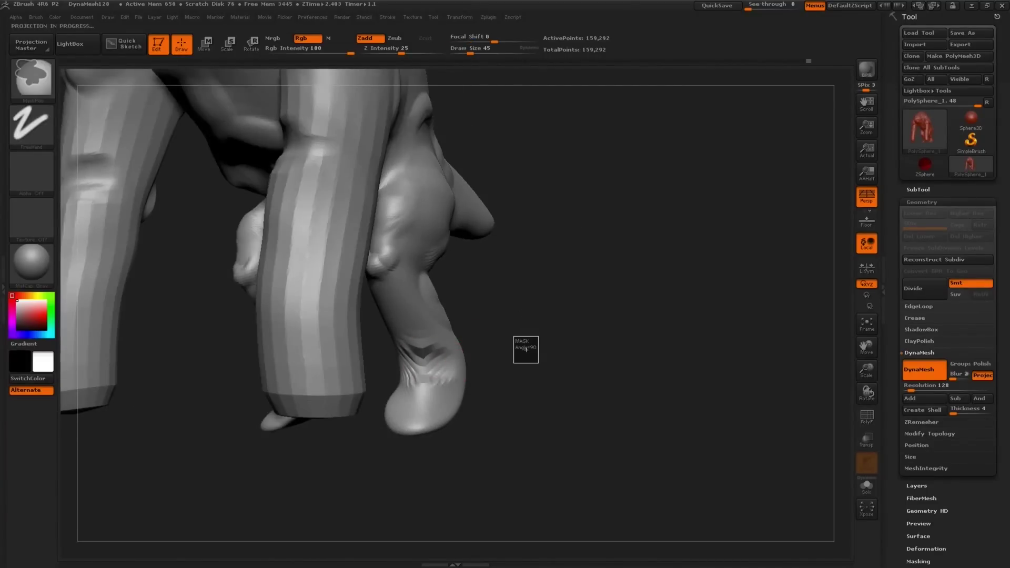
{"action": "left_click_drag", "start_coordinate": [424, 360], "coordinate": [439, 357], "text": "shift"}
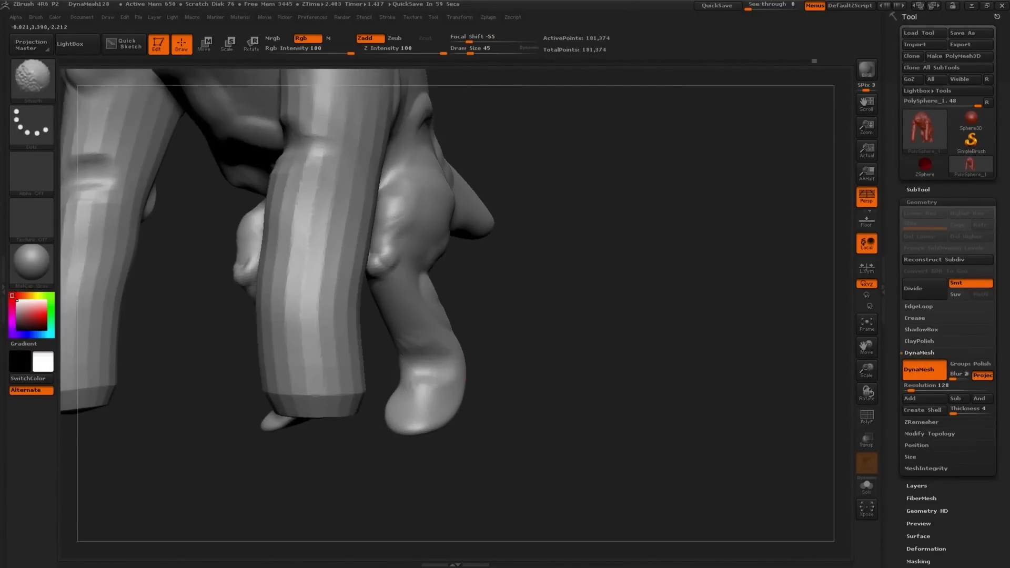
{"action": "left_click_drag", "start_coordinate": [431, 332], "coordinate": [425, 332]}
Refine the knees and carve the inner lower hind legs with ClayBuildup at draw sizes 39 and 53.
{"action": "left_click_drag", "start_coordinate": [505, 331], "coordinate": [405, 295]}
{"action": "mouse_move", "coordinate": [310, 310]}
{"action": "left_mouse_down"}
{"action": "mouse_move", "coordinate": [408, 266]}
{"action": "mouse_move", "coordinate": [384, 258]}
{"action": "left_mouse_up"}
{"action": "key", "text": "s"}
{"action": "left_click_drag", "start_coordinate": [446, 295], "coordinate": [410, 294]}
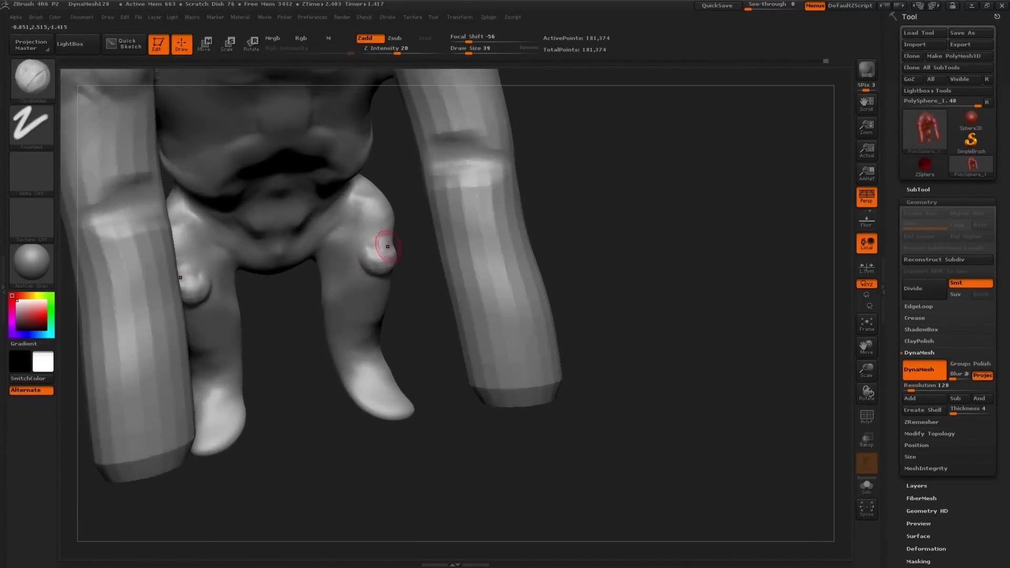
{"action": "key", "text": "s"}
{"action": "mouse_move", "coordinate": [295, 291]}
{"action": "left_mouse_down"}
{"action": "mouse_move", "coordinate": [344, 283]}
{"action": "mouse_move", "coordinate": [325, 275]}
{"action": "left_mouse_up"}
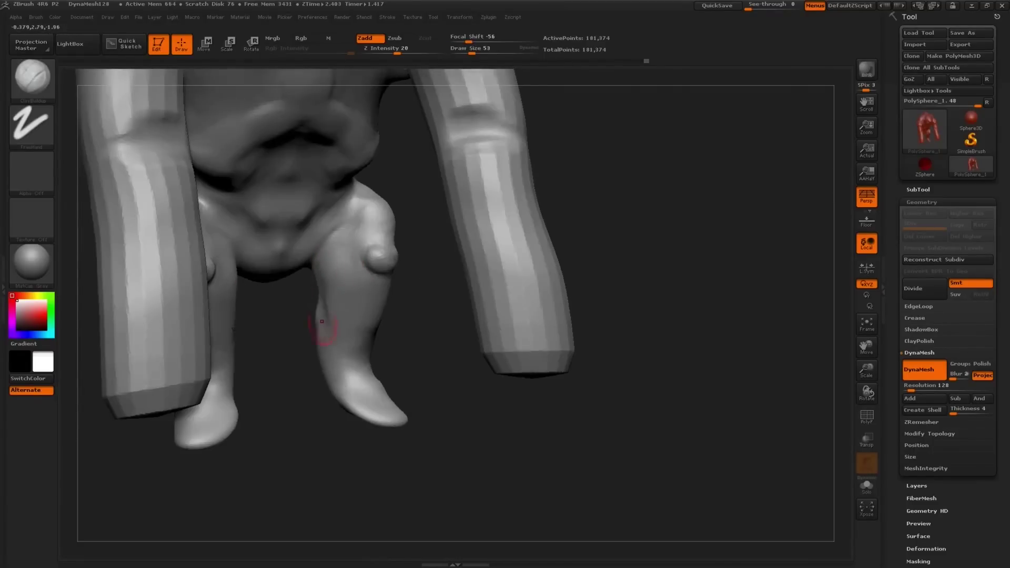
{"action": "mouse_move", "coordinate": [302, 316]}
{"action": "left_mouse_down", "text": "alt"}
{"action": "mouse_move", "coordinate": [315, 361]}
{"action": "mouse_move", "coordinate": [326, 347]}
{"action": "mouse_move", "coordinate": [326, 295]}
{"action": "mouse_move", "coordinate": [263, 297]}
{"action": "mouse_move", "coordinate": [339, 370]}
{"action": "left_mouse_up", "text": "alt"}
Sculpt the flank folds and the muscle forms of the upper thigh at draw size 62.
{"action": "key", "text": "s"}
{"action": "left_click_drag", "start_coordinate": [410, 256], "coordinate": [414, 256]}
{"action": "left_click_drag", "start_coordinate": [350, 204], "coordinate": [326, 271]}
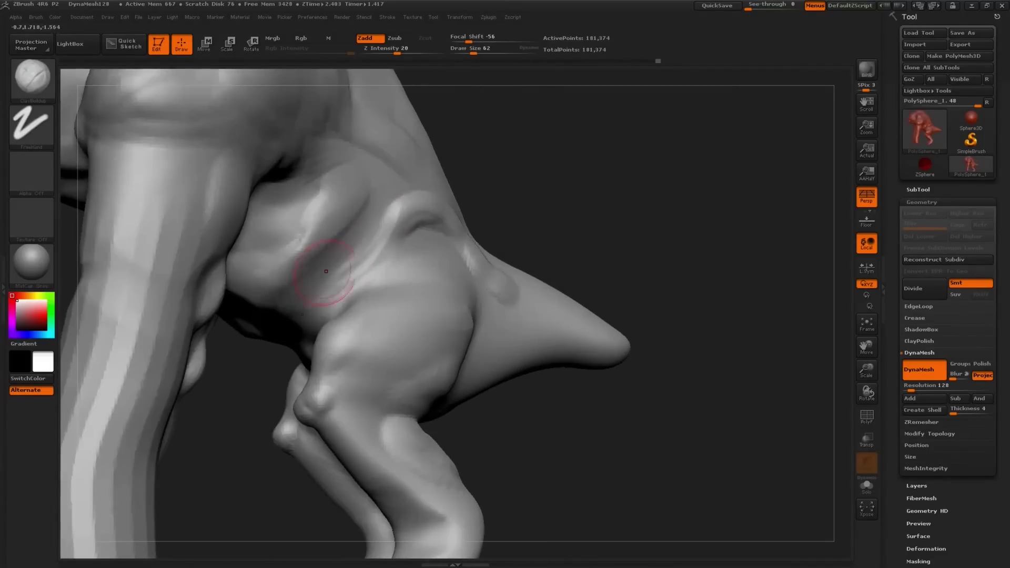
{"action": "mouse_move", "coordinate": [247, 304]}
{"action": "left_mouse_down"}
{"action": "mouse_move", "coordinate": [377, 266]}
{"action": "mouse_move", "coordinate": [396, 278]}
{"action": "left_mouse_up"}
{"action": "key", "text": "["}
{"action": "right_click_drag", "start_coordinate": [406, 275], "coordinate": [366, 314]}
{"action": "key", "text": "["}
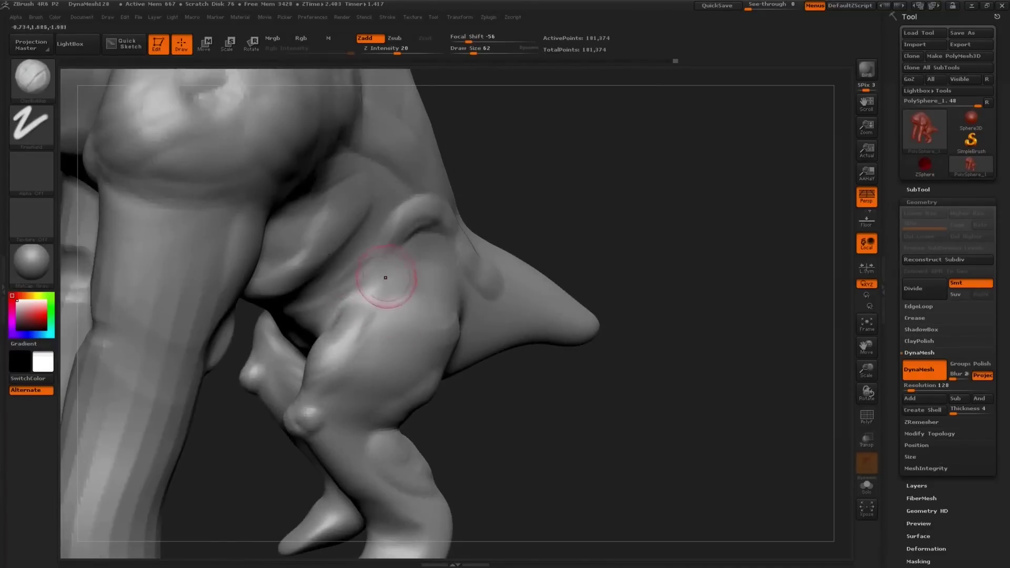
{"action": "right_click_drag", "start_coordinate": [410, 321], "coordinate": [460, 270]}
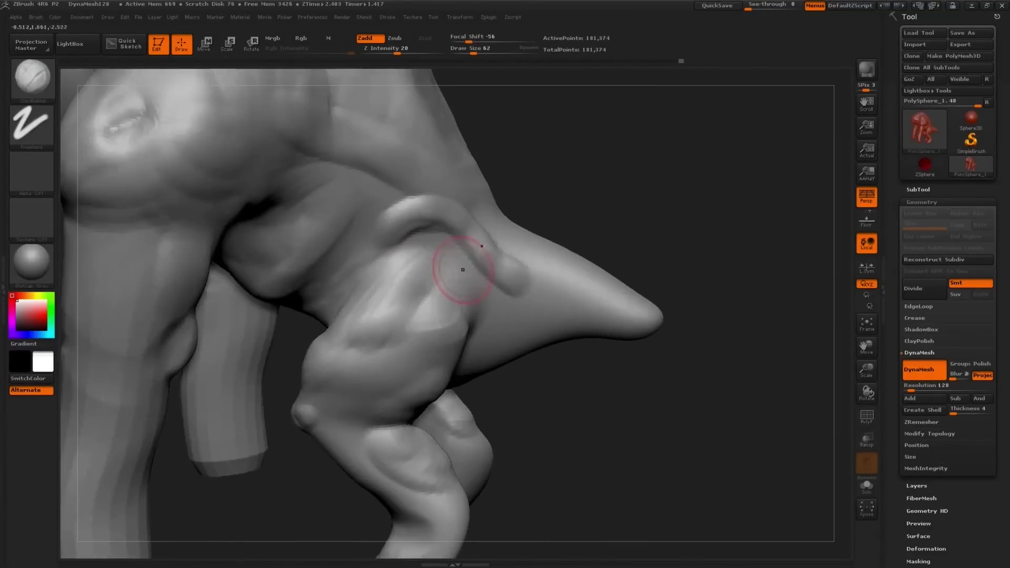
{"action": "right_click_drag", "start_coordinate": [428, 326], "coordinate": [444, 322]}
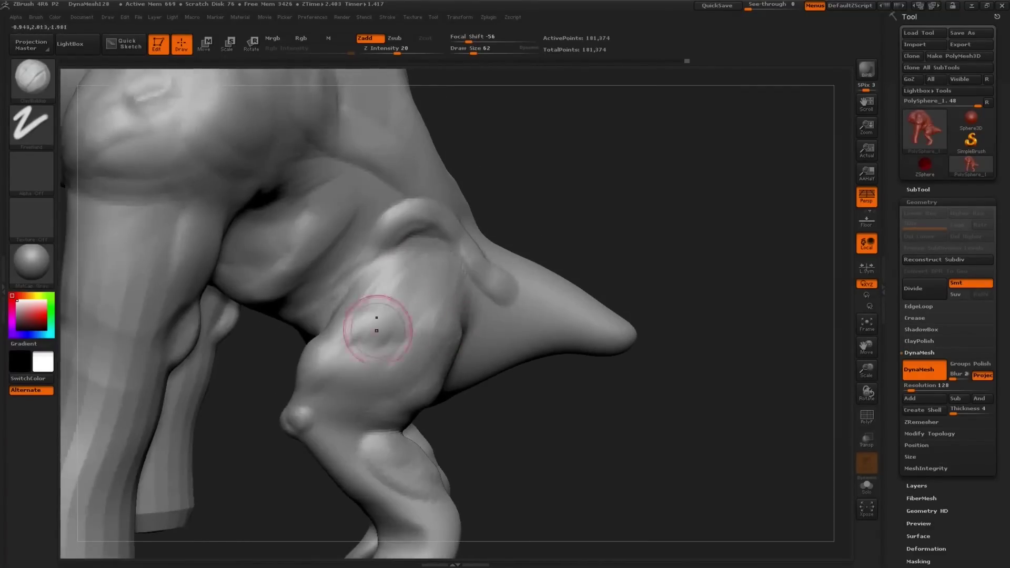
{"action": "right_click_drag", "start_coordinate": [376, 331], "coordinate": [336, 342]}
{"action": "right_click_drag", "start_coordinate": [402, 307], "coordinate": [363, 310]}
Refine the thigh muscle volumes below the hip ridge with ClayBuildup.
{"action": "key", "text": "]"}
{"action": "mouse_move", "coordinate": [415, 274]}
{"action": "left_mouse_down"}
{"action": "mouse_move", "coordinate": [410, 310]}
{"action": "mouse_move", "coordinate": [392, 300]}
{"action": "left_mouse_up"}
{"action": "left_click_drag", "start_coordinate": [418, 363], "coordinate": [366, 337]}
{"action": "right_click_drag", "start_coordinate": [400, 336], "coordinate": [344, 321]}
{"action": "key", "text": "["}
{"action": "key", "text": "["}
{"action": "left_click_drag", "start_coordinate": [447, 273], "coordinate": [427, 317]}
Define the edges of the thigh and calf muscles on the hind legs with a smaller ClayBuildup brush.
{"action": "key", "text": "["}
{"action": "key", "text": "["}
{"action": "key", "text": "["}
{"action": "mouse_move", "coordinate": [427, 317]}
{"action": "right_mouse_down"}
{"action": "mouse_move", "coordinate": [454, 304]}
{"action": "mouse_move", "coordinate": [499, 312]}
{"action": "right_mouse_up"}
{"action": "left_click_drag", "start_coordinate": [502, 323], "coordinate": [480, 356]}
{"action": "right_click_drag", "start_coordinate": [480, 356], "coordinate": [483, 310]}
{"action": "left_click_drag", "start_coordinate": [447, 407], "coordinate": [423, 407]}
{"action": "right_click_drag", "start_coordinate": [423, 408], "coordinate": [421, 404]}
{"action": "mouse_move", "coordinate": [420, 404]}
{"action": "left_mouse_down"}
{"action": "mouse_move", "coordinate": [368, 428]}
{"action": "mouse_move", "coordinate": [460, 369]}
{"action": "mouse_move", "coordinate": [407, 437]}
{"action": "left_mouse_up"}
{"action": "left_click_drag", "start_coordinate": [452, 368], "coordinate": [441, 383]}
{"action": "right_click_drag", "start_coordinate": [444, 381], "coordinate": [450, 413]}
Detail the face around the eyes and above the mouth with ClayBuildup at draw sizes 22 and 20.
{"action": "mouse_move", "coordinate": [447, 412]}
{"action": "left_mouse_down"}
{"action": "mouse_move", "coordinate": [368, 439]}
{"action": "mouse_move", "coordinate": [358, 462]}
{"action": "mouse_move", "coordinate": [390, 421]}
{"action": "mouse_move", "coordinate": [336, 463]}
{"action": "mouse_move", "coordinate": [298, 403]}
{"action": "mouse_move", "coordinate": [292, 523]}
{"action": "left_mouse_up"}
{"action": "mouse_move", "coordinate": [247, 253]}
{"action": "left_mouse_down"}
{"action": "mouse_move", "coordinate": [443, 295]}
{"action": "mouse_move", "coordinate": [405, 282]}
{"action": "mouse_move", "coordinate": [452, 302]}
{"action": "mouse_move", "coordinate": [421, 310]}
{"action": "mouse_move", "coordinate": [400, 336]}
{"action": "mouse_move", "coordinate": [462, 244]}
{"action": "mouse_move", "coordinate": [262, 203]}
{"action": "mouse_move", "coordinate": [299, 226]}
{"action": "left_mouse_up"}
{"action": "key", "text": "space"}
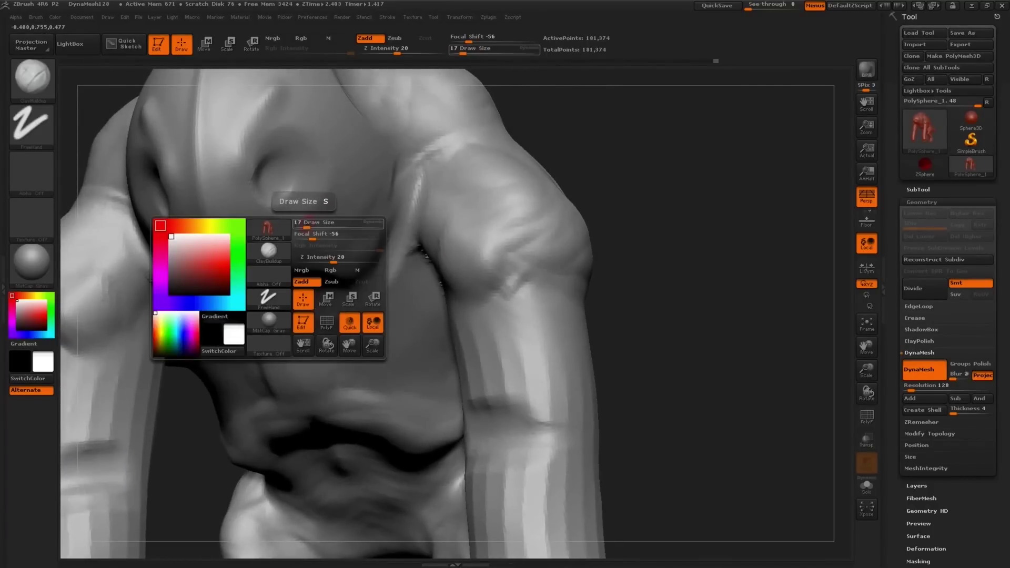
{"action": "left_click_drag", "start_coordinate": [307, 224], "coordinate": [308, 225]}
{"action": "right_click_drag", "start_coordinate": [252, 284], "coordinate": [286, 295]}
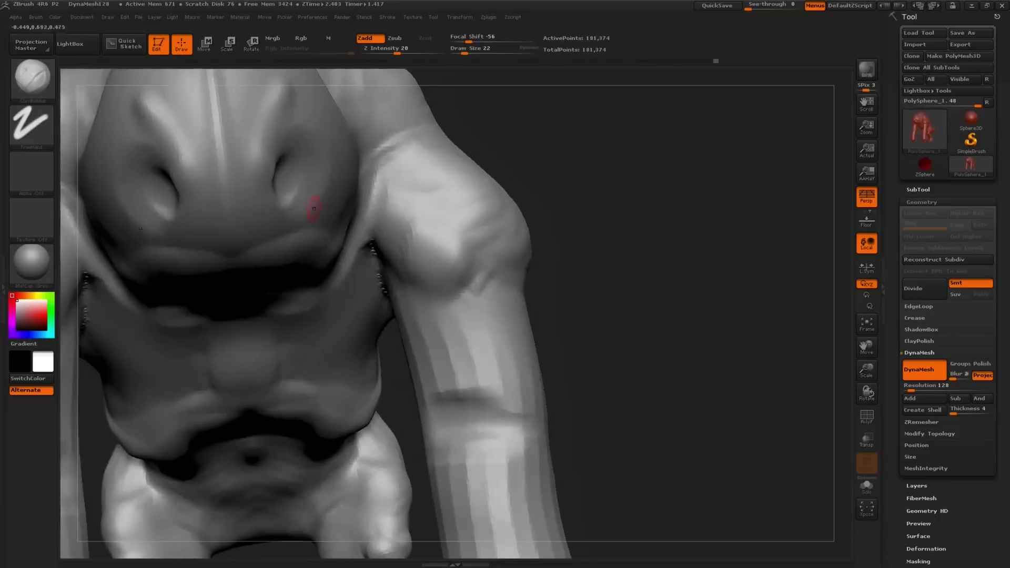
{"action": "mouse_move", "coordinate": [287, 216]}
{"action": "right_mouse_down", "text": "alt"}
{"action": "mouse_move", "coordinate": [310, 234]}
{"action": "mouse_move", "coordinate": [271, 230]}
{"action": "mouse_move", "coordinate": [266, 259]}
{"action": "right_mouse_up", "text": "alt"}
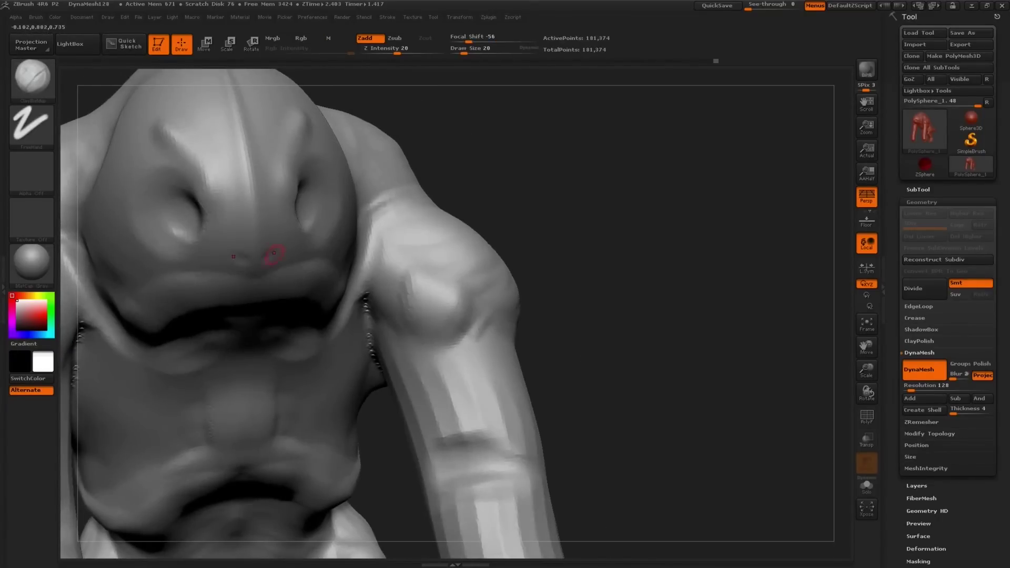
{"action": "right_click_drag", "start_coordinate": [205, 276], "coordinate": [337, 278]}
{"action": "mouse_move", "coordinate": [318, 288]}
{"action": "left_mouse_down"}
{"action": "mouse_move", "coordinate": [205, 304]}
{"action": "mouse_move", "coordinate": [222, 326]}
{"action": "left_mouse_up"}
Build up the outer shoulder muscles of the front legs with ClayBuildup, starting at draw size 97.
{"action": "key", "text": "s"}
{"action": "mouse_move", "coordinate": [447, 299]}
{"action": "right_mouse_down"}
{"action": "mouse_move", "coordinate": [426, 294]}
{"action": "mouse_move", "coordinate": [356, 313]}
{"action": "mouse_move", "coordinate": [401, 322]}
{"action": "mouse_move", "coordinate": [390, 277]}
{"action": "mouse_move", "coordinate": [433, 275]}
{"action": "mouse_move", "coordinate": [410, 326]}
{"action": "mouse_move", "coordinate": [500, 267]}
{"action": "right_mouse_up"}
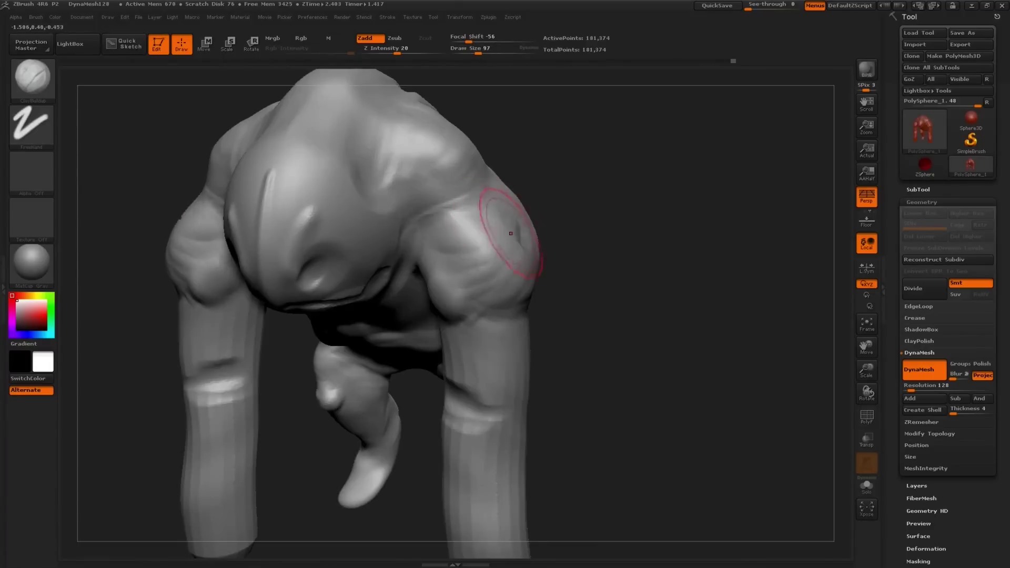
{"action": "left_click_drag", "start_coordinate": [500, 222], "coordinate": [467, 234]}
{"action": "key", "text": "s"}
{"action": "mouse_move", "coordinate": [485, 219]}
{"action": "left_mouse_down"}
{"action": "mouse_move", "coordinate": [465, 234]}
{"action": "mouse_move", "coordinate": [489, 258]}
{"action": "left_mouse_up"}
{"action": "right_click_drag", "start_coordinate": [507, 236], "coordinate": [459, 269]}
{"action": "key", "text": "s"}
{"action": "left_click_drag", "start_coordinate": [459, 270], "coordinate": [457, 270]}
{"action": "mouse_move", "coordinate": [449, 289]}
{"action": "left_mouse_down"}
{"action": "mouse_move", "coordinate": [463, 303]}
{"action": "mouse_move", "coordinate": [447, 263]}
{"action": "left_mouse_up"}
{"action": "right_click_drag", "start_coordinate": [507, 263], "coordinate": [482, 295]}
{"action": "left_click_drag", "start_coordinate": [482, 295], "coordinate": [465, 286]}
Build up the upper-arm muscles above the elbows of the front legs with ClayBuildup.
{"action": "mouse_move", "coordinate": [468, 284]}
{"action": "right_mouse_down"}
{"action": "mouse_move", "coordinate": [449, 268]}
{"action": "mouse_move", "coordinate": [462, 349]}
{"action": "right_mouse_up"}
{"action": "key", "text": "s"}
{"action": "left_click_drag", "start_coordinate": [473, 338], "coordinate": [467, 339]}
{"action": "mouse_move", "coordinate": [467, 338]}
{"action": "right_mouse_down"}
{"action": "mouse_move", "coordinate": [495, 316]}
{"action": "mouse_move", "coordinate": [428, 349]}
{"action": "mouse_move", "coordinate": [409, 320]}
{"action": "mouse_move", "coordinate": [427, 325]}
{"action": "mouse_move", "coordinate": [401, 334]}
{"action": "right_mouse_up"}
{"action": "mouse_move", "coordinate": [456, 361]}
{"action": "right_mouse_down", "text": "alt"}
{"action": "mouse_move", "coordinate": [442, 306]}
{"action": "mouse_move", "coordinate": [443, 336]}
{"action": "mouse_move", "coordinate": [439, 173]}
{"action": "right_mouse_up", "text": "alt"}
{"action": "key", "text": "s"}
{"action": "left_click_drag", "start_coordinate": [453, 169], "coordinate": [476, 169]}
{"action": "mouse_move", "coordinate": [440, 169]}
{"action": "right_mouse_down"}
{"action": "mouse_move", "coordinate": [440, 147]}
{"action": "mouse_move", "coordinate": [451, 225]}
{"action": "mouse_move", "coordinate": [417, 225]}
{"action": "mouse_move", "coordinate": [434, 214]}
{"action": "mouse_move", "coordinate": [424, 226]}
{"action": "right_mouse_up"}
Sculpt fanned chest muscles between the front legs with ClayBuildup at draw size 47, then smooth them.
{"action": "key", "text": "s"}
{"action": "left_click_drag", "start_coordinate": [424, 226], "coordinate": [413, 226]}
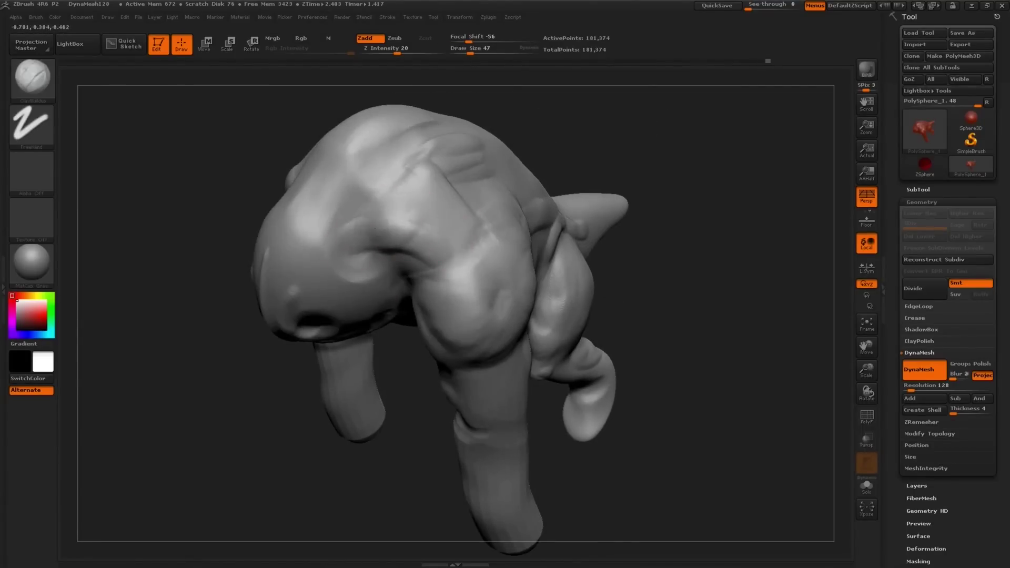
{"action": "right_click_drag", "start_coordinate": [368, 210], "coordinate": [436, 207]}
{"action": "mouse_move", "coordinate": [436, 207]}
{"action": "left_mouse_down"}
{"action": "mouse_move", "coordinate": [399, 205]}
{"action": "mouse_move", "coordinate": [393, 168]}
{"action": "left_mouse_up"}
{"action": "mouse_move", "coordinate": [428, 244]}
{"action": "right_mouse_down"}
{"action": "mouse_move", "coordinate": [405, 231]}
{"action": "mouse_move", "coordinate": [394, 275]}
{"action": "mouse_move", "coordinate": [392, 227]}
{"action": "mouse_move", "coordinate": [379, 218]}
{"action": "mouse_move", "coordinate": [399, 225]}
{"action": "right_mouse_up"}
{"action": "key", "text": "s"}
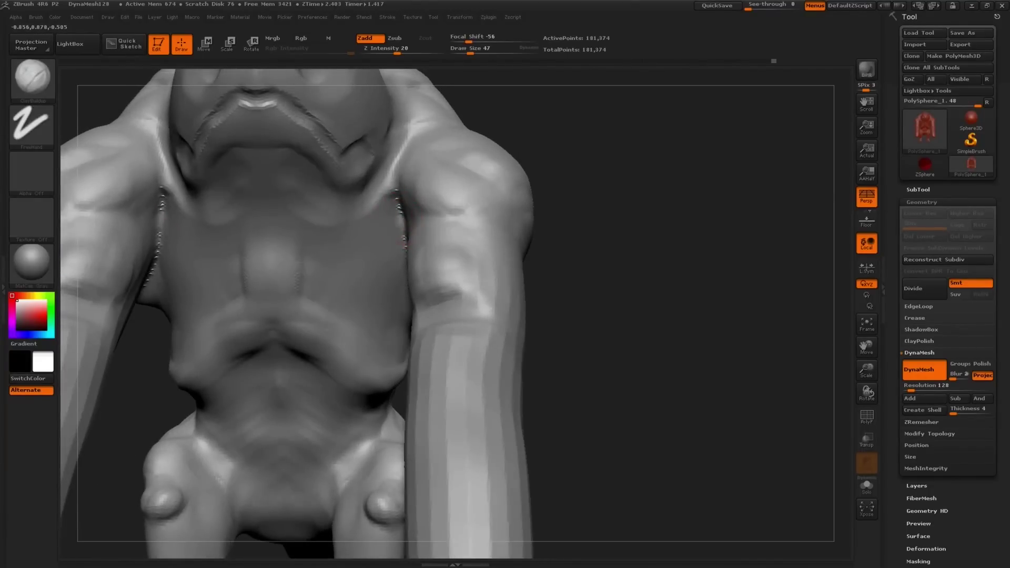
{"action": "left_click_drag", "start_coordinate": [331, 281], "coordinate": [399, 234]}
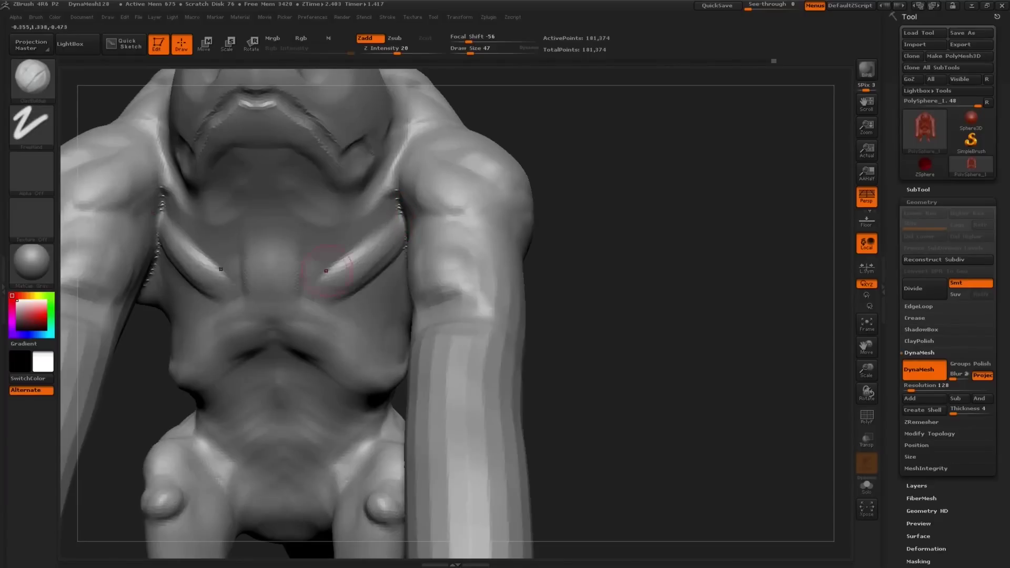
{"action": "left_click_drag", "start_coordinate": [281, 286], "coordinate": [311, 206]}
{"action": "left_click_drag", "start_coordinate": [369, 225], "coordinate": [323, 252], "text": "shift"}
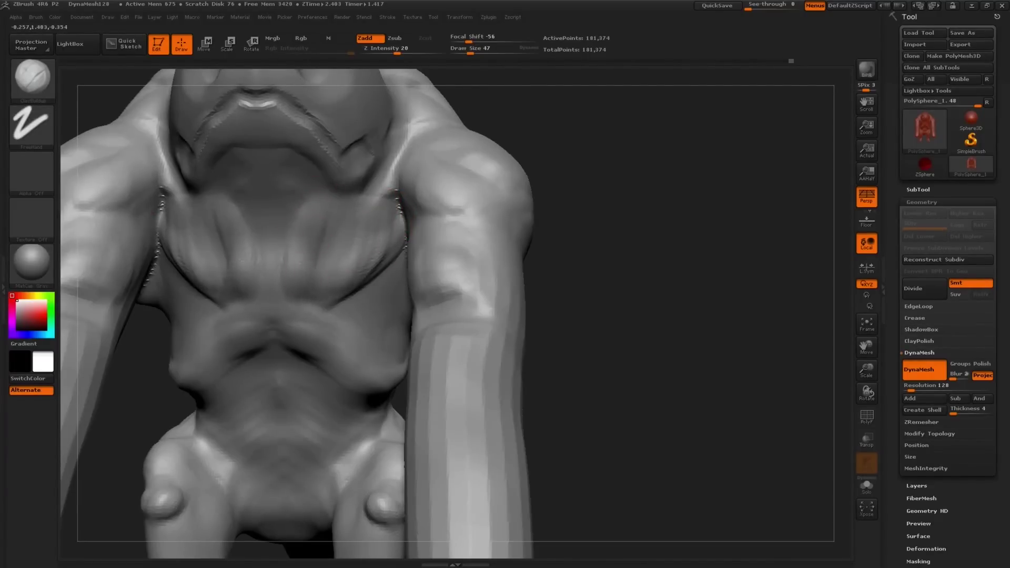
Switch to the Move brush at draw size 93 and adjust the creature's head and chest area.
{"action": "key", "text": "f"}
{"action": "left_click_drag", "start_coordinate": [294, 263], "coordinate": [357, 256]}
{"action": "key", "text": "s"}
{"action": "left_click_drag", "start_coordinate": [179, 150], "coordinate": [100, 153]}
{"action": "key", "text": "b"}
{"action": "key", "text": "m"}
{"action": "key", "text": "v"}
{"action": "key", "text": "s"}
{"action": "left_click_drag", "start_coordinate": [377, 235], "coordinate": [387, 235]}
{"action": "mouse_move", "coordinate": [252, 273]}
{"action": "left_mouse_down"}
{"action": "mouse_move", "coordinate": [289, 274]}
{"action": "mouse_move", "coordinate": [284, 253]}
{"action": "left_mouse_up"}
{"action": "left_click_drag", "start_coordinate": [362, 229], "coordinate": [365, 245]}
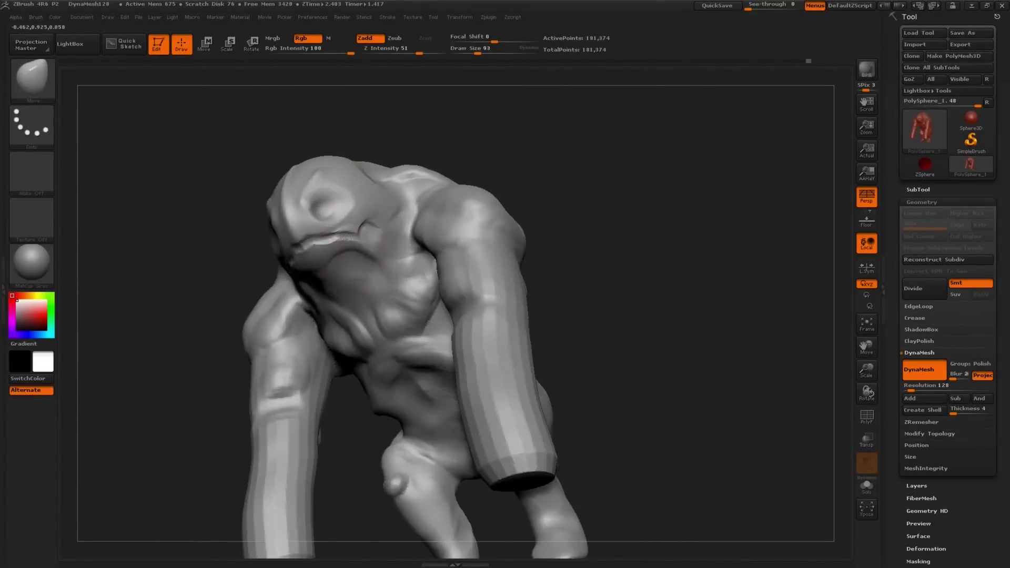
Reshape the back in side view and pull the tail down with the Move brush, reducing the draw size from 200 to 120.
{"action": "left_click_drag", "start_coordinate": [232, 216], "coordinate": [179, 237], "text": "shift"}
{"action": "left_click_drag", "start_coordinate": [252, 273], "coordinate": [247, 226]}
{"action": "key", "text": "s"}
{"action": "left_click_drag", "start_coordinate": [407, 214], "coordinate": [426, 214]}
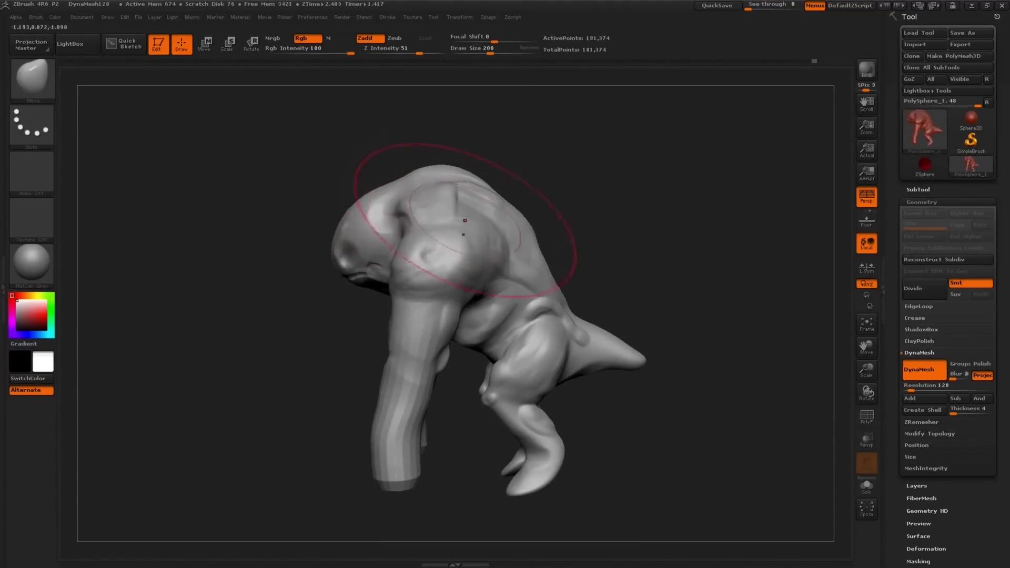
{"action": "key", "text": "bracketleft"}
{"action": "key", "text": "bracketleft"}
{"action": "key", "text": "bracketleft"}
{"action": "key", "text": "bracketleft"}
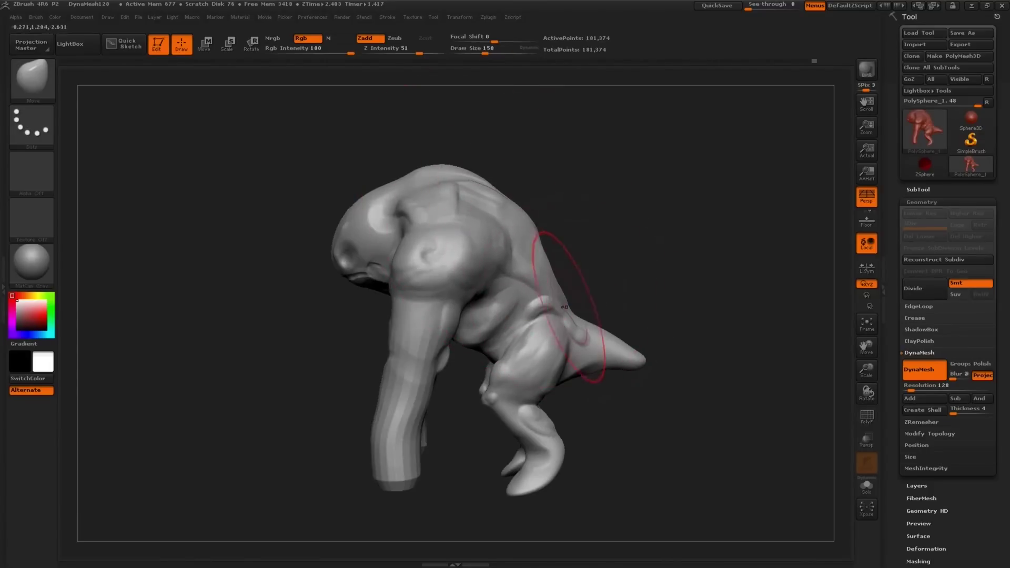
{"action": "key", "text": "s"}
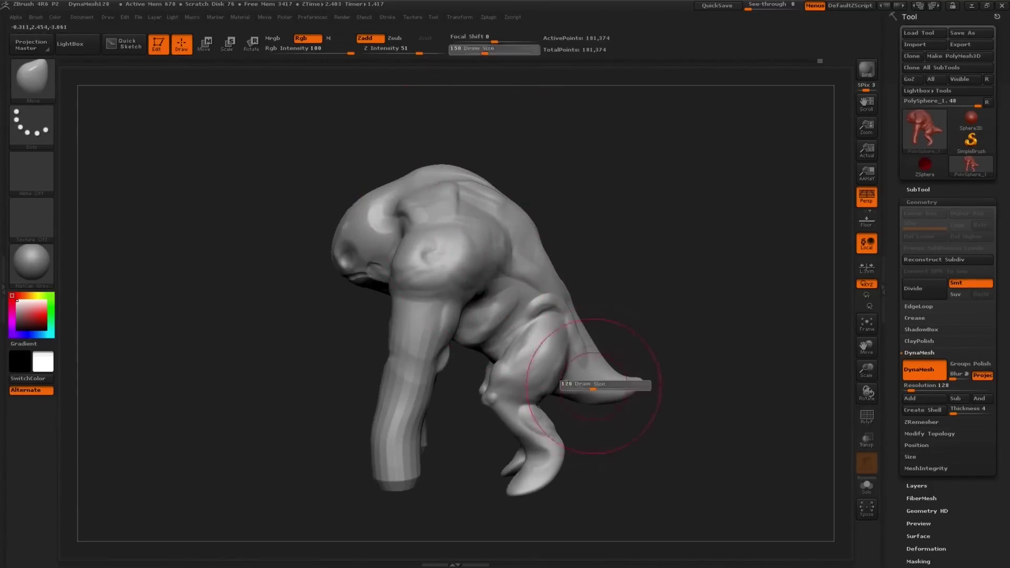
{"action": "right_click_drag", "start_coordinate": [533, 367], "coordinate": [530, 354]}
{"action": "key", "text": "s"}
{"action": "left_click_drag", "start_coordinate": [529, 354], "coordinate": [526, 353]}
Reposition the knees and lower hind legs with the Move brush at draw sizes 101 and 105.
{"action": "mouse_move", "coordinate": [520, 348]}
{"action": "right_mouse_down"}
{"action": "mouse_move", "coordinate": [514, 324]}
{"action": "mouse_move", "coordinate": [529, 394]}
{"action": "mouse_move", "coordinate": [524, 453]}
{"action": "mouse_move", "coordinate": [567, 387]}
{"action": "right_mouse_up"}
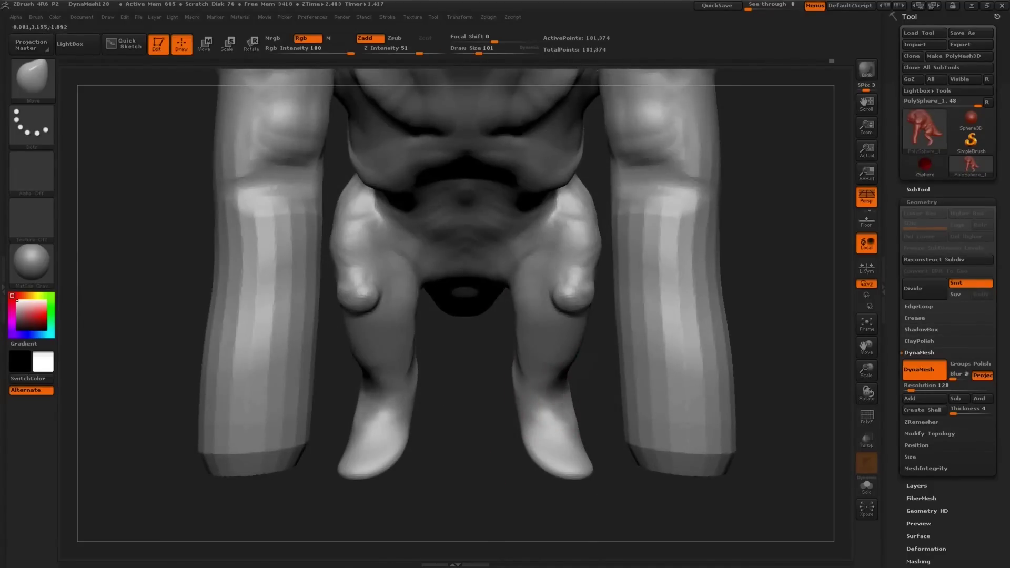
{"action": "left_click_drag", "start_coordinate": [557, 375], "coordinate": [560, 374]}
{"action": "right_click_drag", "start_coordinate": [529, 357], "coordinate": [555, 302]}
{"action": "key", "text": "s"}
{"action": "left_click_drag", "start_coordinate": [557, 301], "coordinate": [557, 291]}
{"action": "right_click_drag", "start_coordinate": [560, 294], "coordinate": [568, 257]}
{"action": "left_click_drag", "start_coordinate": [588, 293], "coordinate": [573, 290]}
{"action": "left_click_drag", "start_coordinate": [554, 300], "coordinate": [548, 295]}
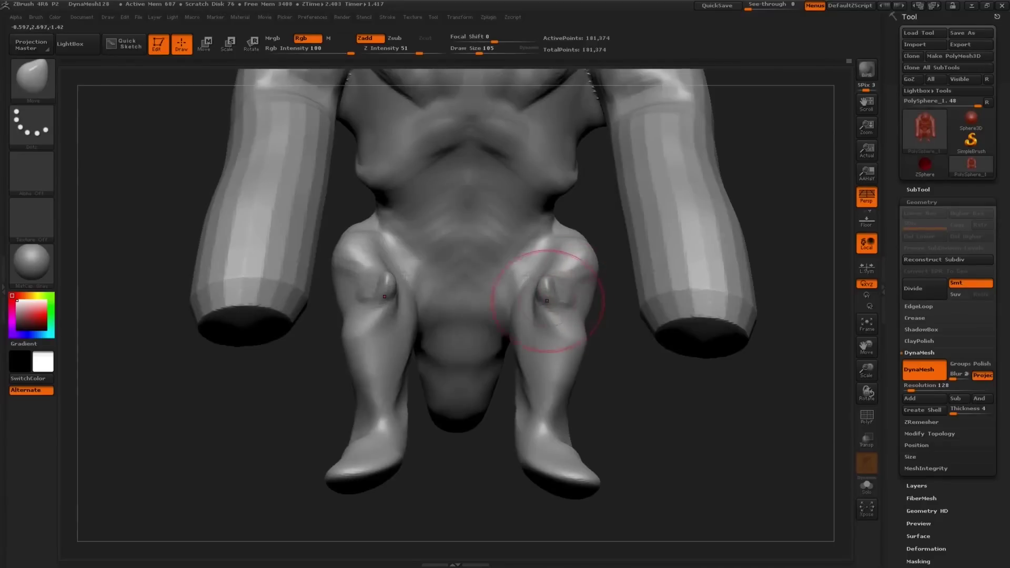
Refine the knee and shin outline of the hind legs with the Move brush.
{"action": "right_click_drag", "start_coordinate": [550, 315], "coordinate": [555, 281]}
{"action": "mouse_move", "coordinate": [570, 303]}
{"action": "left_mouse_down", "text": "shift"}
{"action": "mouse_move", "coordinate": [557, 305]}
{"action": "mouse_move", "coordinate": [570, 300]}
{"action": "left_mouse_up", "text": "shift"}
{"action": "key", "text": "s"}
{"action": "left_click_drag", "start_coordinate": [552, 310], "coordinate": [526, 322]}
{"action": "right_click_drag", "start_coordinate": [527, 320], "coordinate": [541, 294]}
{"action": "left_click_drag", "start_coordinate": [529, 336], "coordinate": [529, 338]}
{"action": "key", "text": "s"}
{"action": "left_click_drag", "start_coordinate": [526, 322], "coordinate": [507, 317]}
Adjust the calf and foot curve of the hind legs with the Move brush, reducing the draw size to 72.
{"action": "right_click_drag", "start_coordinate": [508, 317], "coordinate": [474, 347]}
{"action": "left_click_drag", "start_coordinate": [473, 347], "coordinate": [478, 342]}
{"action": "right_click_drag", "start_coordinate": [479, 342], "coordinate": [507, 328]}
{"action": "key", "text": "s"}
{"action": "left_click_drag", "start_coordinate": [507, 329], "coordinate": [520, 340]}
{"action": "right_click_drag", "start_coordinate": [519, 340], "coordinate": [570, 266]}
{"action": "key", "text": "s"}
{"action": "left_click_drag", "start_coordinate": [570, 266], "coordinate": [552, 247]}
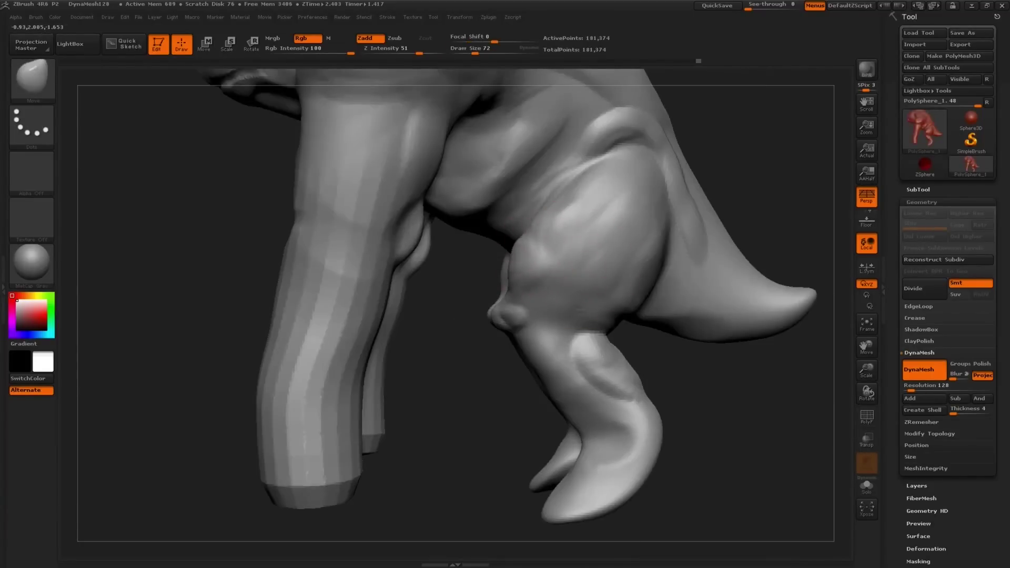
Adjust the tail and hind thigh silhouette with the Move brush at draw sizes 175 and 89.
{"action": "mouse_move", "coordinate": [552, 259]}
{"action": "right_mouse_down"}
{"action": "mouse_move", "coordinate": [608, 260]}
{"action": "mouse_move", "coordinate": [598, 282]}
{"action": "right_mouse_up"}
{"action": "key", "text": "s"}
{"action": "left_click_drag", "start_coordinate": [597, 282], "coordinate": [613, 304]}
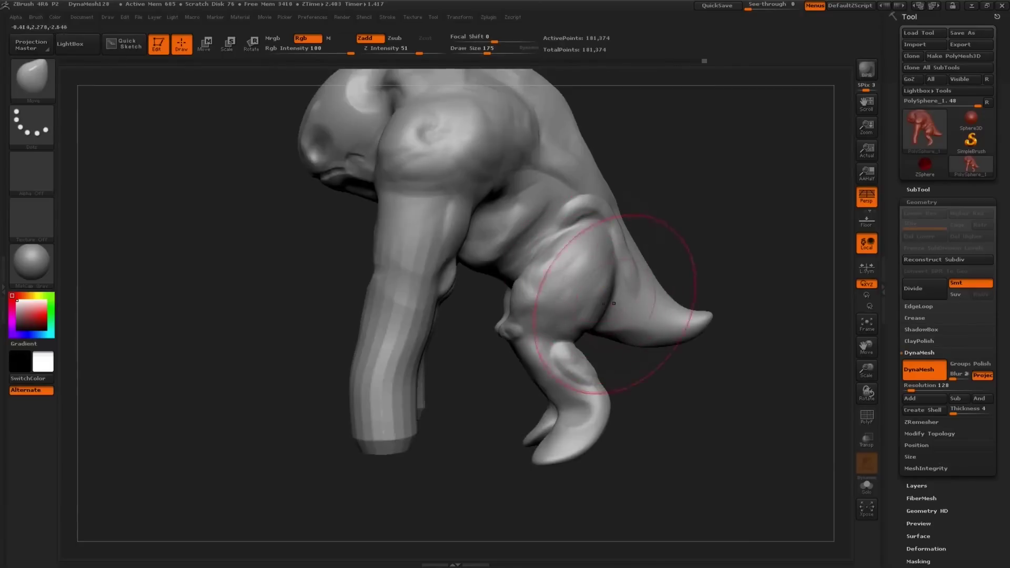
{"action": "right_click_drag", "start_coordinate": [626, 327], "coordinate": [663, 316]}
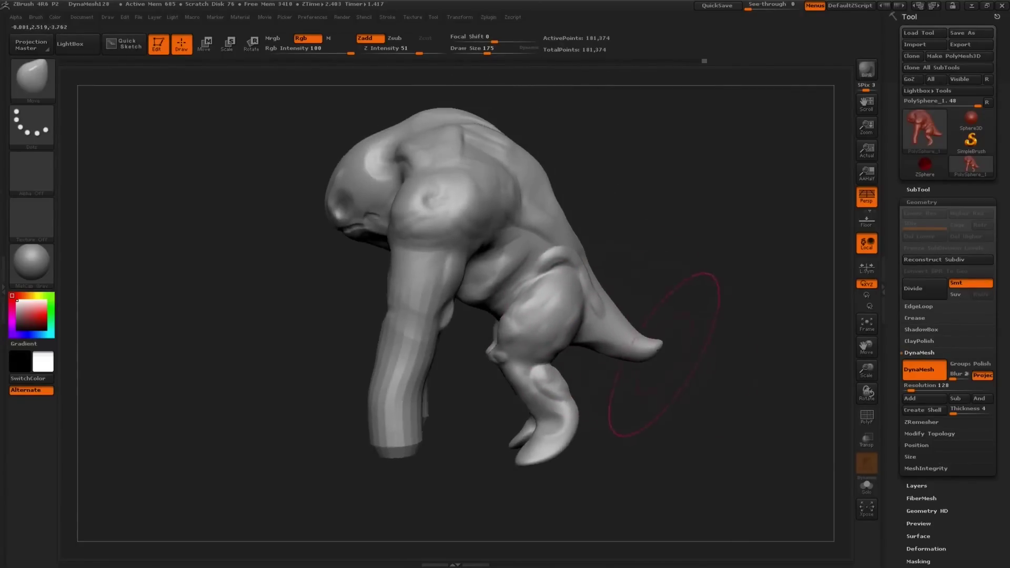
{"action": "key", "text": "s"}
{"action": "left_click_drag", "start_coordinate": [528, 320], "coordinate": [522, 293]}
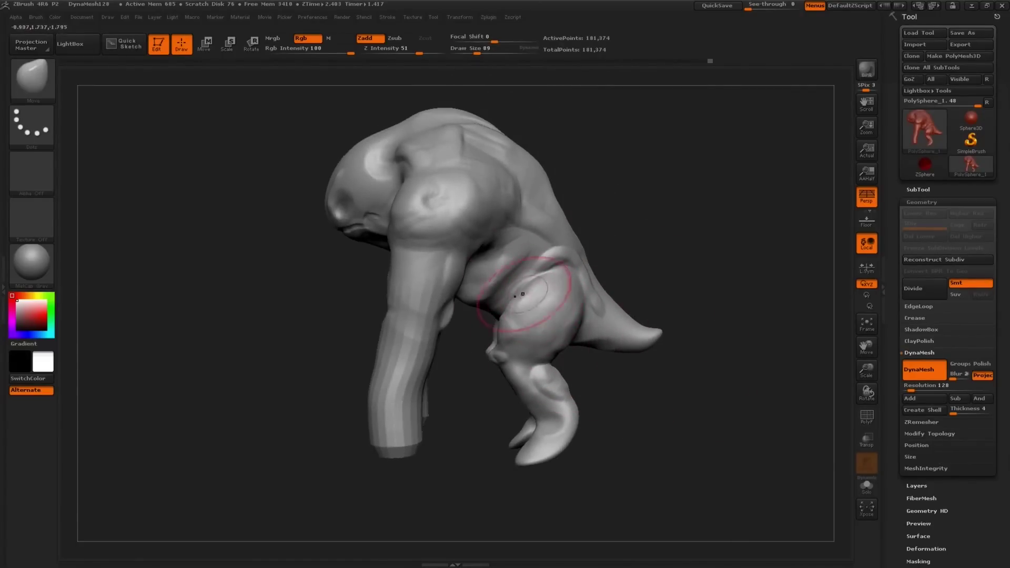
Switch to the ClayBuildup brush, reduce its size and smooth the faceted surface of the front legs.
{"action": "right_click_drag", "start_coordinate": [426, 298], "coordinate": [505, 297]}
{"action": "key", "text": "b"}
{"action": "key", "text": "c"}
{"action": "key", "text": "b"}
{"action": "right_click_drag", "start_coordinate": [415, 296], "coordinate": [395, 295]}
{"action": "key", "text": "bracketleft"}
{"action": "key", "text": "bracketleft"}
{"action": "key", "text": "bracketleft"}
{"action": "left_click_drag", "start_coordinate": [395, 295], "coordinate": [394, 275], "text": "shift"}
Build up long muscle strokes down the forearms of the front legs with the ClayBuildup brush.
{"action": "key", "text": "s"}
{"action": "right_click_drag", "start_coordinate": [392, 300], "coordinate": [386, 303]}
{"action": "key", "text": "s"}
{"action": "left_click_drag", "start_coordinate": [386, 303], "coordinate": [388, 304]}
{"action": "left_click_drag", "start_coordinate": [392, 303], "coordinate": [379, 360]}
{"action": "right_click_drag", "start_coordinate": [387, 336], "coordinate": [399, 339]}
{"action": "left_click_drag", "start_coordinate": [374, 316], "coordinate": [373, 377]}
{"action": "right_click", "coordinate": [373, 378]}
{"action": "right_click_drag", "start_coordinate": [372, 377], "coordinate": [384, 381]}
Sculpt the diagonal muscle running from the elbow across the forearm with ClayBuildup at draw size 47.
{"action": "right_click_drag", "start_coordinate": [384, 380], "coordinate": [388, 352], "text": "alt"}
{"action": "key", "text": "s"}
{"action": "left_click_drag", "start_coordinate": [396, 393], "coordinate": [394, 395]}
{"action": "mouse_move", "coordinate": [394, 395]}
{"action": "right_mouse_down"}
{"action": "mouse_move", "coordinate": [417, 314]}
{"action": "mouse_move", "coordinate": [429, 319]}
{"action": "mouse_move", "coordinate": [404, 257]}
{"action": "right_mouse_up"}
{"action": "key", "text": "["}
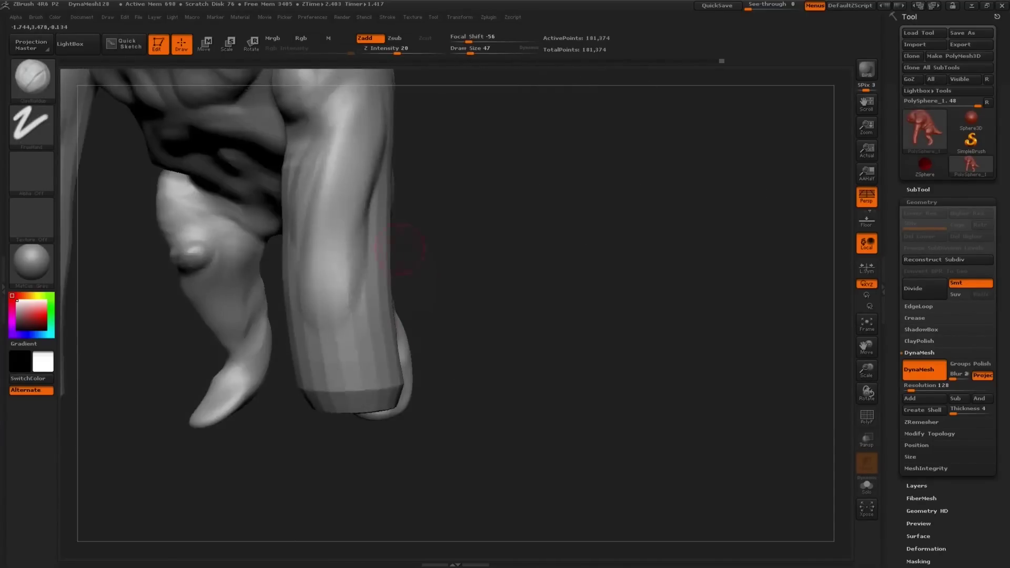
{"action": "right_click_drag", "start_coordinate": [352, 180], "coordinate": [396, 281]}
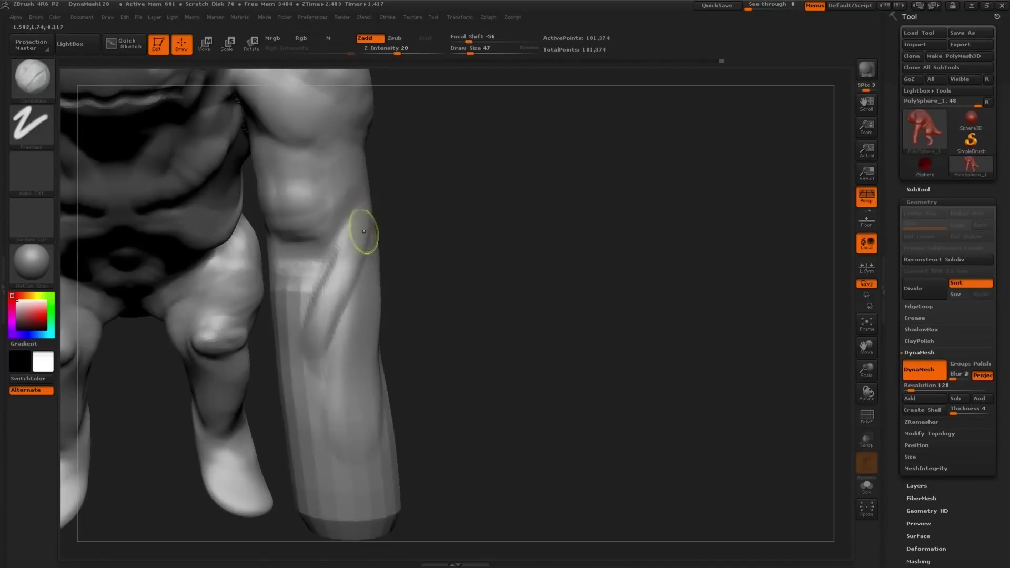
{"action": "right_click_drag", "start_coordinate": [360, 240], "coordinate": [344, 304]}
{"action": "mouse_move", "coordinate": [306, 296]}
{"action": "left_mouse_down"}
{"action": "mouse_move", "coordinate": [327, 371]}
{"action": "mouse_move", "coordinate": [317, 310]}
{"action": "left_mouse_up"}
Extend the forearm muscle strokes down the front of the lower leg with the ClayBuildup brush.
{"action": "right_click_drag", "start_coordinate": [336, 321], "coordinate": [316, 324]}
{"action": "left_click_drag", "start_coordinate": [316, 324], "coordinate": [319, 421]}
{"action": "mouse_move", "coordinate": [326, 367]}
{"action": "left_mouse_down"}
{"action": "mouse_move", "coordinate": [296, 387]}
{"action": "mouse_move", "coordinate": [275, 337]}
{"action": "mouse_move", "coordinate": [286, 316]}
{"action": "left_mouse_up"}
{"action": "mouse_move", "coordinate": [263, 363]}
{"action": "right_mouse_down", "text": "ctrl"}
{"action": "mouse_move", "coordinate": [226, 288]}
{"action": "mouse_move", "coordinate": [121, 294]}
{"action": "right_mouse_up", "text": "ctrl"}
Add volume to the lower forearm near the wrist with the ClayBuildup brush.
{"action": "mouse_move", "coordinate": [382, 271]}
{"action": "right_mouse_down"}
{"action": "mouse_move", "coordinate": [384, 365]}
{"action": "mouse_move", "coordinate": [368, 339]}
{"action": "mouse_move", "coordinate": [386, 342]}
{"action": "right_mouse_up"}
{"action": "mouse_move", "coordinate": [389, 358]}
{"action": "left_mouse_down"}
{"action": "mouse_move", "coordinate": [376, 382]}
{"action": "mouse_move", "coordinate": [410, 384]}
{"action": "left_mouse_up"}
{"action": "mouse_move", "coordinate": [397, 371]}
{"action": "right_mouse_down"}
{"action": "mouse_move", "coordinate": [441, 362]}
{"action": "mouse_move", "coordinate": [371, 376]}
{"action": "mouse_move", "coordinate": [407, 391]}
{"action": "mouse_move", "coordinate": [399, 389]}
{"action": "right_mouse_up"}
{"action": "key", "text": "bracketleft"}
{"action": "key", "text": "bracketleft"}
{"action": "key", "text": "bracketleft"}
{"action": "mouse_move", "coordinate": [398, 336]}
{"action": "right_mouse_down", "text": "ctrl"}
{"action": "mouse_move", "coordinate": [398, 295]}
{"action": "mouse_move", "coordinate": [421, 297]}
{"action": "right_mouse_up", "text": "ctrl"}
{"action": "right_click_drag", "start_coordinate": [421, 297], "coordinate": [421, 324], "text": "ctrl"}
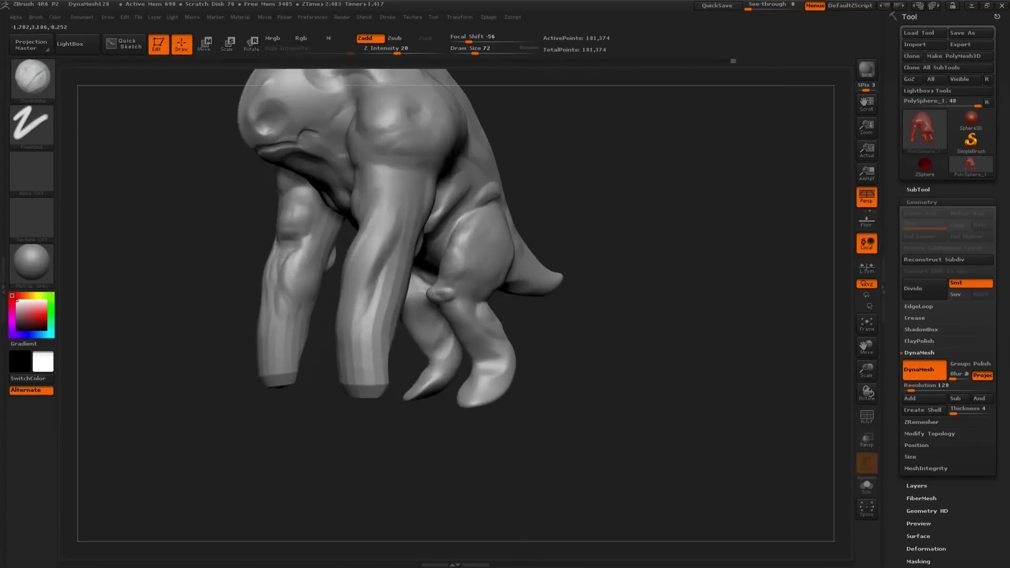
Refine the forearm and the hollow above the wrist with ClayBuildup, reducing the draw size from 47 to 28.
{"action": "mouse_move", "coordinate": [387, 371]}
{"action": "right_mouse_down"}
{"action": "mouse_move", "coordinate": [406, 371]}
{"action": "mouse_move", "coordinate": [376, 371]}
{"action": "mouse_move", "coordinate": [378, 387]}
{"action": "right_mouse_up"}
{"action": "key", "text": "s"}
{"action": "left_click_drag", "start_coordinate": [392, 383], "coordinate": [388, 383]}
{"action": "right_click_drag", "start_coordinate": [408, 368], "coordinate": [376, 365]}
{"action": "key", "text": "s"}
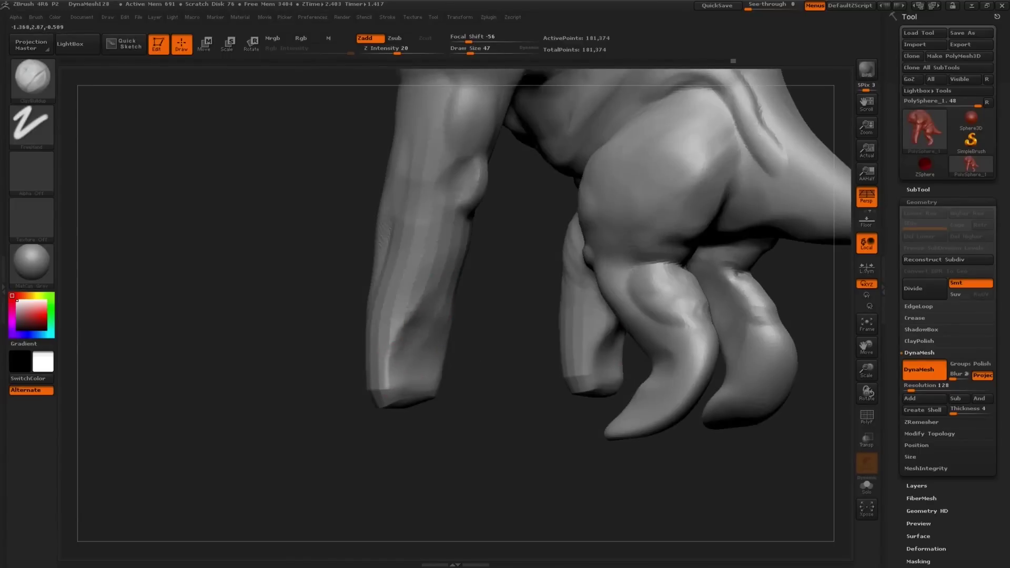
{"action": "mouse_move", "coordinate": [386, 318]}
{"action": "right_mouse_down"}
{"action": "mouse_move", "coordinate": [419, 323]}
{"action": "mouse_move", "coordinate": [418, 345]}
{"action": "right_mouse_up"}
{"action": "key", "text": "s"}
{"action": "left_click_drag", "start_coordinate": [418, 346], "coordinate": [414, 346]}
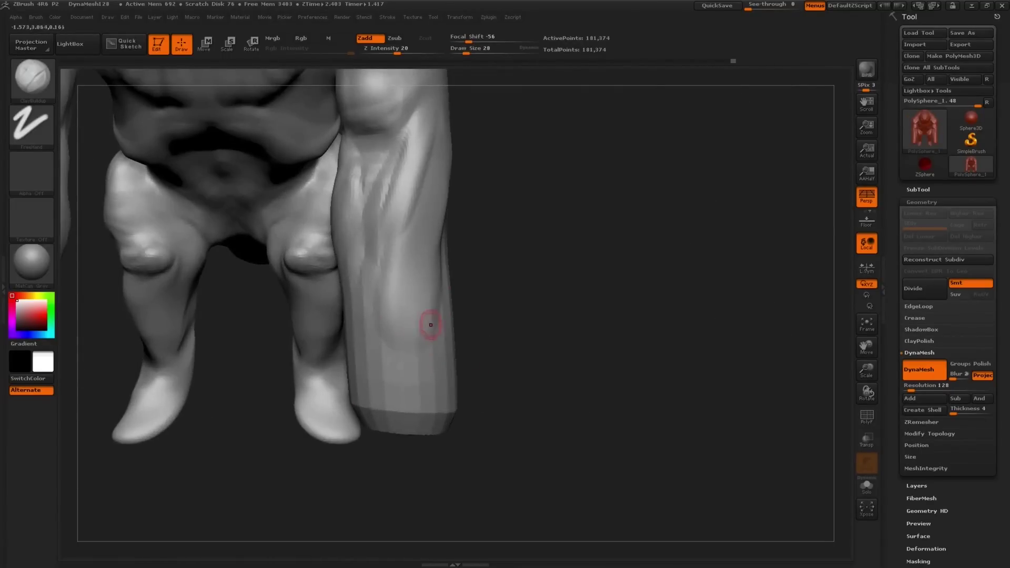
{"action": "right_click_drag", "start_coordinate": [430, 325], "coordinate": [429, 327]}
Build up the inner wrist and block in the first digits on the front feet with ClayBuildup.
{"action": "right_click_drag", "start_coordinate": [402, 291], "coordinate": [362, 288]}
{"action": "key", "text": "s"}
{"action": "mouse_move", "coordinate": [363, 288]}
{"action": "left_mouse_down"}
{"action": "mouse_move", "coordinate": [325, 336]}
{"action": "mouse_move", "coordinate": [332, 326]}
{"action": "mouse_move", "coordinate": [318, 391]}
{"action": "left_mouse_up"}
{"action": "mouse_move", "coordinate": [320, 389]}
{"action": "right_mouse_down"}
{"action": "mouse_move", "coordinate": [356, 385]}
{"action": "mouse_move", "coordinate": [350, 368]}
{"action": "right_mouse_up"}
{"action": "left_click_drag", "start_coordinate": [370, 352], "coordinate": [364, 418]}
{"action": "right_click_drag", "start_coordinate": [379, 417], "coordinate": [368, 383]}
{"action": "left_click_drag", "start_coordinate": [367, 383], "coordinate": [352, 426]}
Add another digit stroke at the end of the front feet and smooth it, using draw size 28.
{"action": "right_click_drag", "start_coordinate": [352, 426], "coordinate": [379, 405]}
{"action": "left_click_drag", "start_coordinate": [368, 419], "coordinate": [369, 444]}
{"action": "mouse_move", "coordinate": [370, 445]}
{"action": "right_mouse_down"}
{"action": "mouse_move", "coordinate": [375, 428]}
{"action": "mouse_move", "coordinate": [380, 441]}
{"action": "right_mouse_up"}
{"action": "left_click_drag", "start_coordinate": [380, 445], "coordinate": [409, 449], "text": "shift"}
{"action": "right_click_drag", "start_coordinate": [402, 447], "coordinate": [395, 388]}
{"action": "key", "text": "s"}
{"action": "left_click_drag", "start_coordinate": [395, 389], "coordinate": [383, 388]}
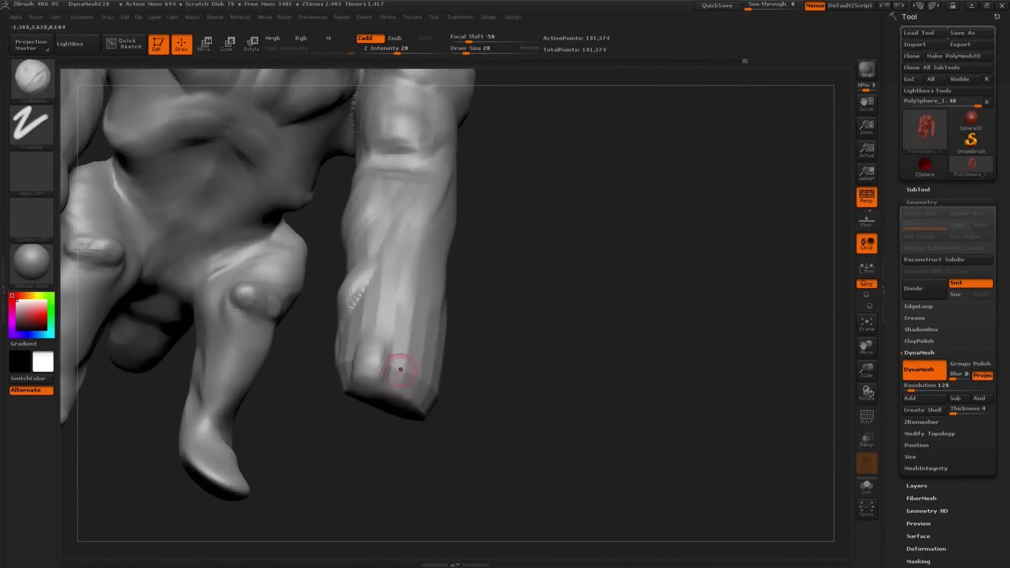
Sculpt the remaining digits on the front feet with the ClayBuildup brush, reducing the draw size to 15.
{"action": "mouse_move", "coordinate": [389, 386]}
{"action": "right_mouse_down"}
{"action": "mouse_move", "coordinate": [401, 363]}
{"action": "mouse_move", "coordinate": [421, 394]}
{"action": "right_mouse_up"}
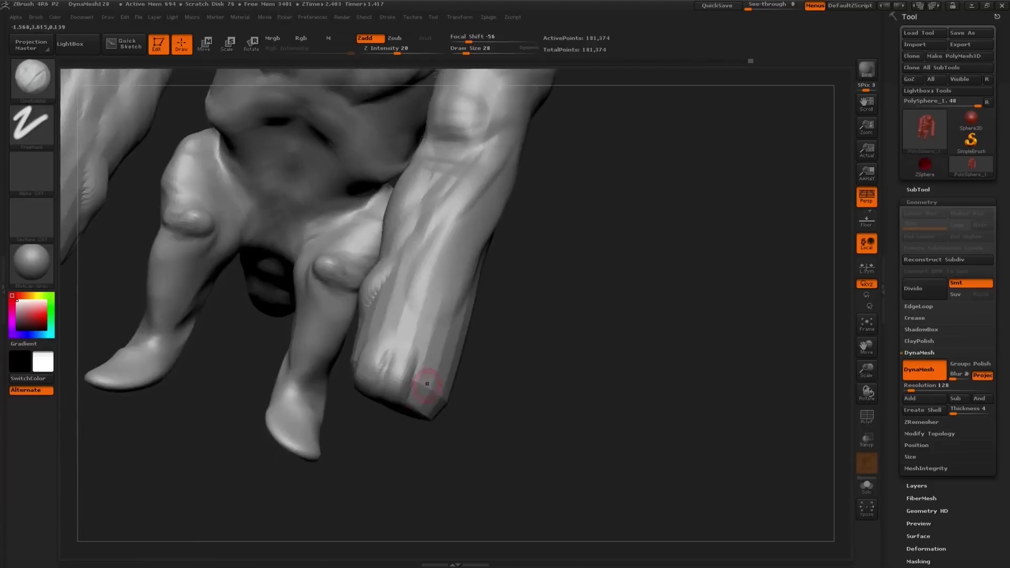
{"action": "left_click_drag", "start_coordinate": [427, 380], "coordinate": [420, 412]}
{"action": "right_click_drag", "start_coordinate": [421, 413], "coordinate": [339, 405]}
{"action": "mouse_move", "coordinate": [430, 400]}
{"action": "right_mouse_down"}
{"action": "mouse_move", "coordinate": [457, 405]}
{"action": "mouse_move", "coordinate": [426, 409]}
{"action": "right_mouse_up"}
{"action": "key", "text": "s"}
{"action": "left_click_drag", "start_coordinate": [421, 413], "coordinate": [407, 420]}
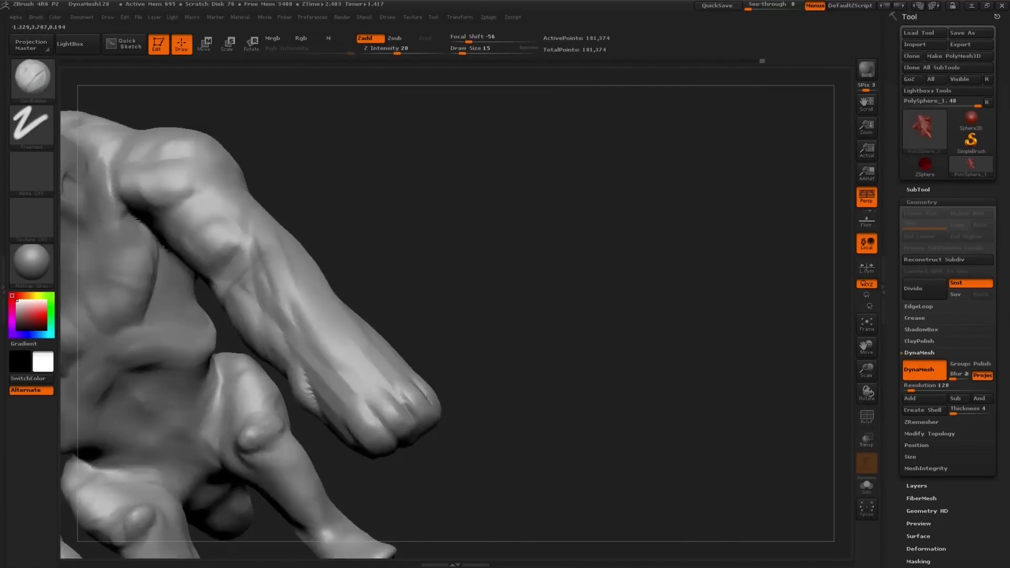
Carve the hollow at the back of the front wrists with ClayBuildup at draw size 65.
{"action": "mouse_move", "coordinate": [392, 455]}
{"action": "right_mouse_down"}
{"action": "mouse_move", "coordinate": [378, 435]}
{"action": "mouse_move", "coordinate": [442, 406]}
{"action": "mouse_move", "coordinate": [482, 325]}
{"action": "right_mouse_up"}
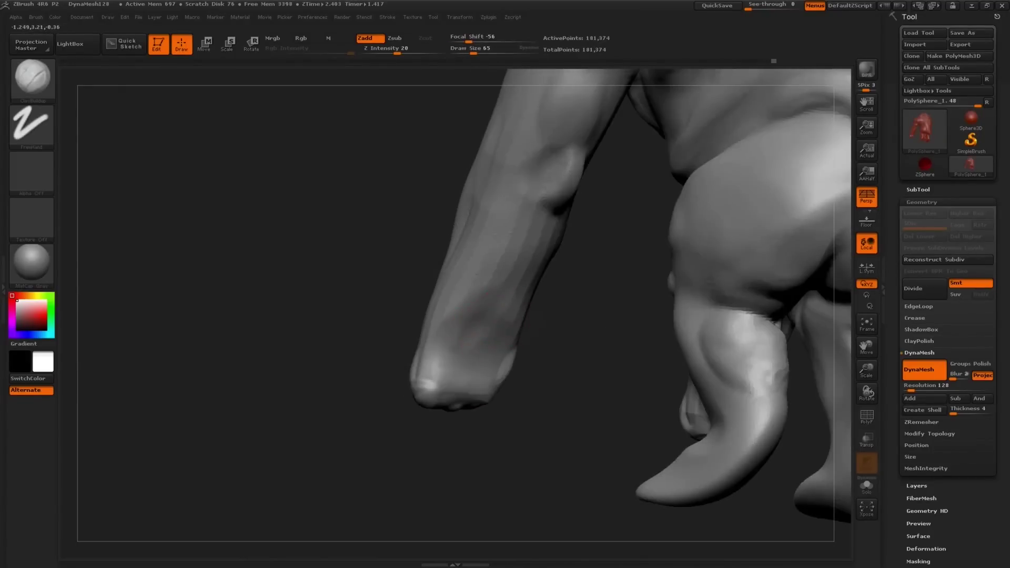
{"action": "left_click_drag", "start_coordinate": [493, 329], "coordinate": [482, 356], "text": "alt"}
{"action": "right_click_drag", "start_coordinate": [482, 341], "coordinate": [509, 316]}
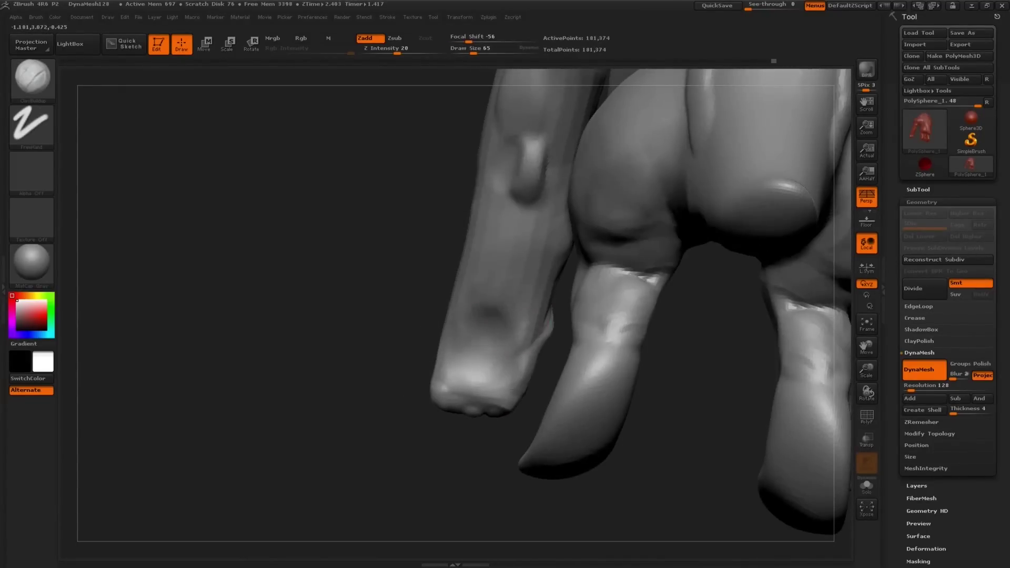
{"action": "right_click_drag", "start_coordinate": [450, 306], "coordinate": [458, 294]}
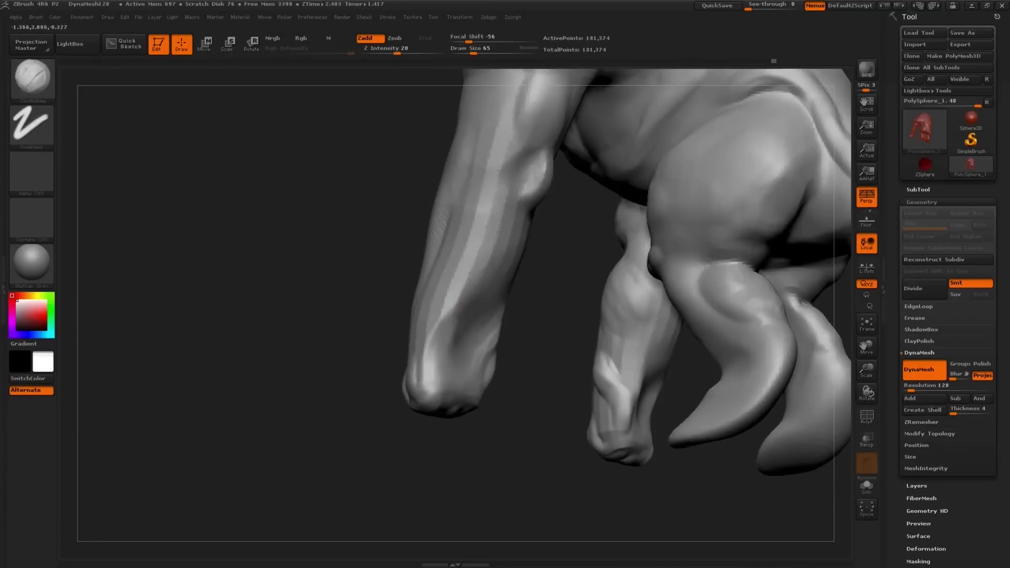
{"action": "left_click_drag", "start_coordinate": [430, 342], "coordinate": [443, 318]}
{"action": "right_click_drag", "start_coordinate": [443, 317], "coordinate": [447, 273]}
{"action": "mouse_move", "coordinate": [447, 295]}
{"action": "right_mouse_down", "text": "shift"}
{"action": "mouse_move", "coordinate": [473, 300]}
{"action": "mouse_move", "coordinate": [447, 338]}
{"action": "mouse_move", "coordinate": [460, 337]}
{"action": "mouse_move", "coordinate": [456, 252]}
{"action": "mouse_move", "coordinate": [460, 310]}
{"action": "right_mouse_up", "text": "shift"}
Switch to the Move brush and reshape the outline of the forearms and elbows.
{"action": "key", "text": "b"}
{"action": "key", "text": "m"}
{"action": "key", "text": "v"}
{"action": "key", "text": "s"}
{"action": "left_click_drag", "start_coordinate": [462, 263], "coordinate": [472, 264]}
{"action": "mouse_move", "coordinate": [474, 244]}
{"action": "right_mouse_down", "text": "ctrl"}
{"action": "mouse_move", "coordinate": [467, 204]}
{"action": "mouse_move", "coordinate": [427, 236]}
{"action": "mouse_move", "coordinate": [408, 288]}
{"action": "right_mouse_up", "text": "ctrl"}
{"action": "right_click_drag", "start_coordinate": [489, 283], "coordinate": [454, 266], "text": "alt"}
{"action": "key", "text": "s"}
{"action": "mouse_move", "coordinate": [376, 286]}
{"action": "left_mouse_down"}
{"action": "mouse_move", "coordinate": [342, 320]}
{"action": "mouse_move", "coordinate": [360, 330]}
{"action": "mouse_move", "coordinate": [361, 349]}
{"action": "mouse_move", "coordinate": [375, 333]}
{"action": "mouse_move", "coordinate": [368, 313]}
{"action": "left_mouse_up"}
{"action": "key", "text": "s"}
Adjust the back contour of the front legs with the Move brush at draw size 82.
{"action": "key", "text": "s"}
{"action": "key", "text": "s"}
{"action": "right_click_drag", "start_coordinate": [624, 348], "coordinate": [594, 350]}
{"action": "right_click_drag", "start_coordinate": [594, 349], "coordinate": [594, 379], "text": "ctrl"}
{"action": "right_click_drag", "start_coordinate": [387, 342], "coordinate": [421, 342]}
{"action": "key", "text": "s"}
{"action": "left_click_drag", "start_coordinate": [381, 344], "coordinate": [371, 342]}
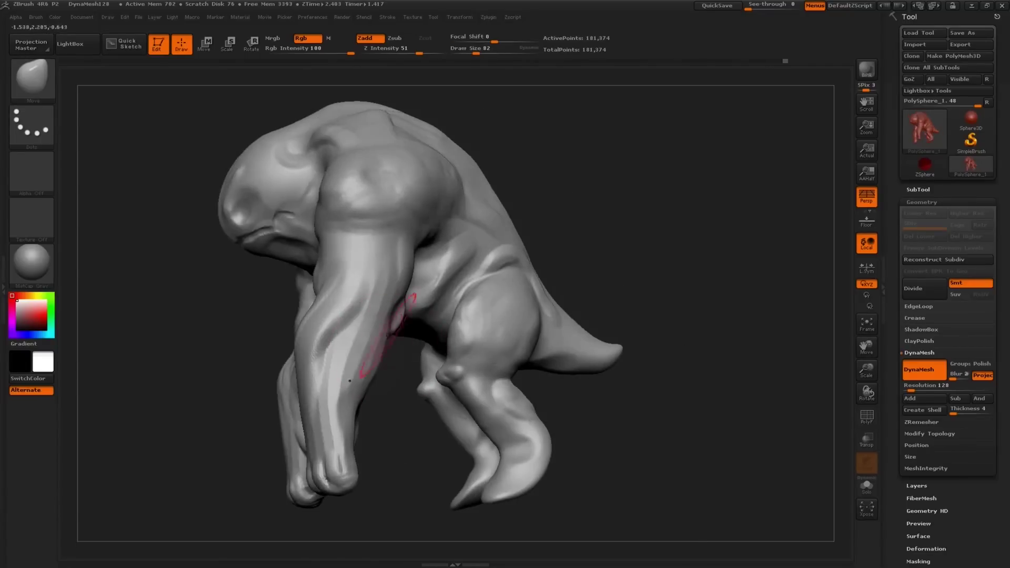
Reshape the upper front legs and back profile with the Move brush, enlarging the draw size to 148.
{"action": "right_click_drag", "start_coordinate": [416, 249], "coordinate": [406, 280]}
{"action": "key", "text": "s"}
{"action": "left_click_drag", "start_coordinate": [396, 266], "coordinate": [409, 246]}
{"action": "key", "text": "s"}
{"action": "mouse_move", "coordinate": [433, 215]}
{"action": "right_mouse_down"}
{"action": "mouse_move", "coordinate": [463, 207]}
{"action": "mouse_move", "coordinate": [415, 189]}
{"action": "mouse_move", "coordinate": [476, 209]}
{"action": "right_mouse_up"}
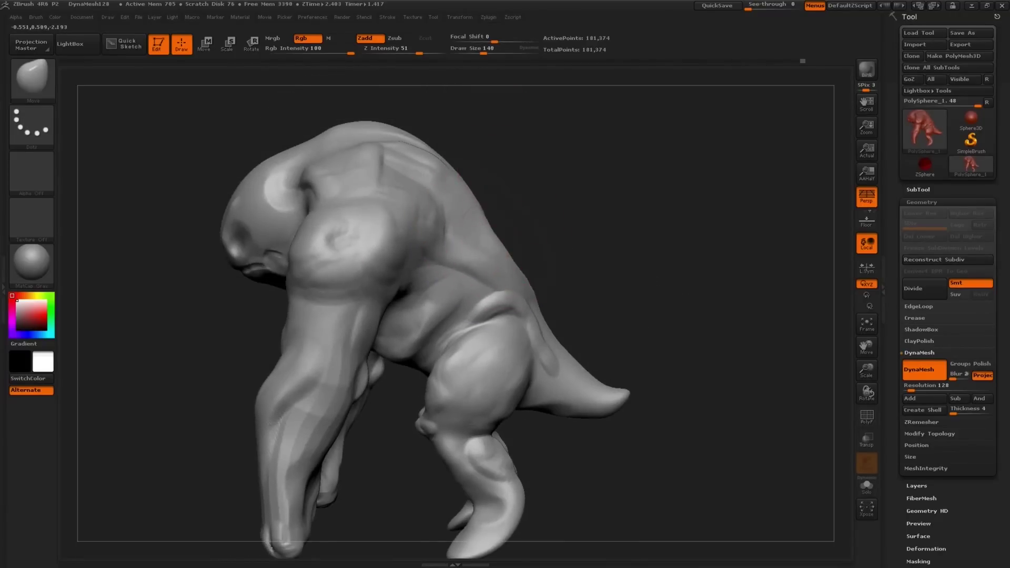
Switch to the ClayBuildup brush and build up the muscles along the back.
{"action": "mouse_move", "coordinate": [547, 211]}
{"action": "right_mouse_down"}
{"action": "mouse_move", "coordinate": [469, 196]}
{"action": "mouse_move", "coordinate": [497, 225]}
{"action": "right_mouse_up"}
{"action": "key", "text": "b"}
{"action": "key", "text": "c"}
{"action": "key", "text": "b"}
{"action": "key", "text": "s"}
{"action": "left_click_drag", "start_coordinate": [497, 224], "coordinate": [484, 224]}
{"action": "left_click_drag", "start_coordinate": [485, 170], "coordinate": [478, 257]}
Fill out the middle of the back on both sides of the spine with ClayBuildup at draw size 78.
{"action": "right_click_drag", "start_coordinate": [463, 171], "coordinate": [483, 183]}
{"action": "key", "text": "s"}
{"action": "left_click_drag", "start_coordinate": [483, 183], "coordinate": [491, 188]}
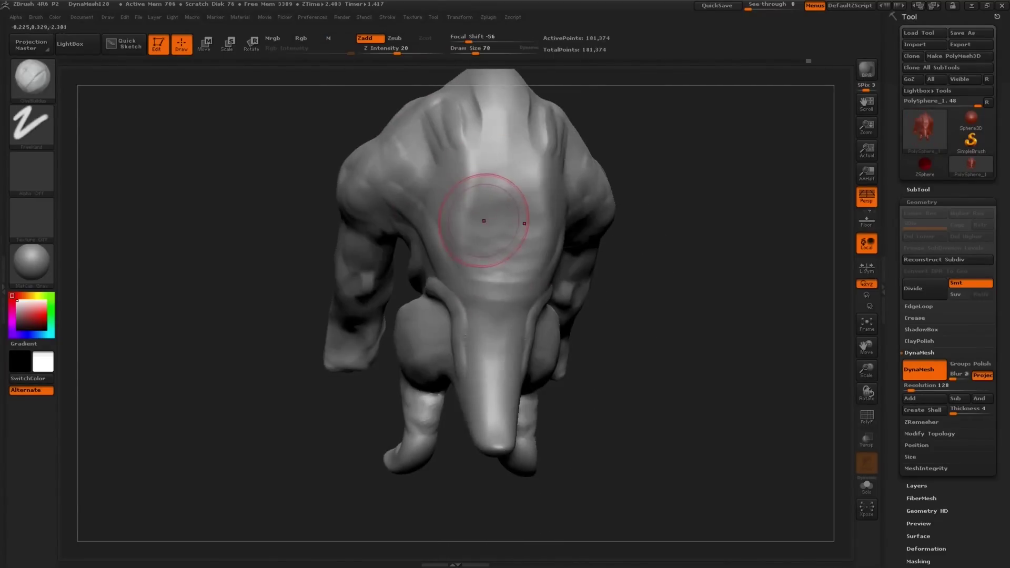
{"action": "key", "text": "space"}
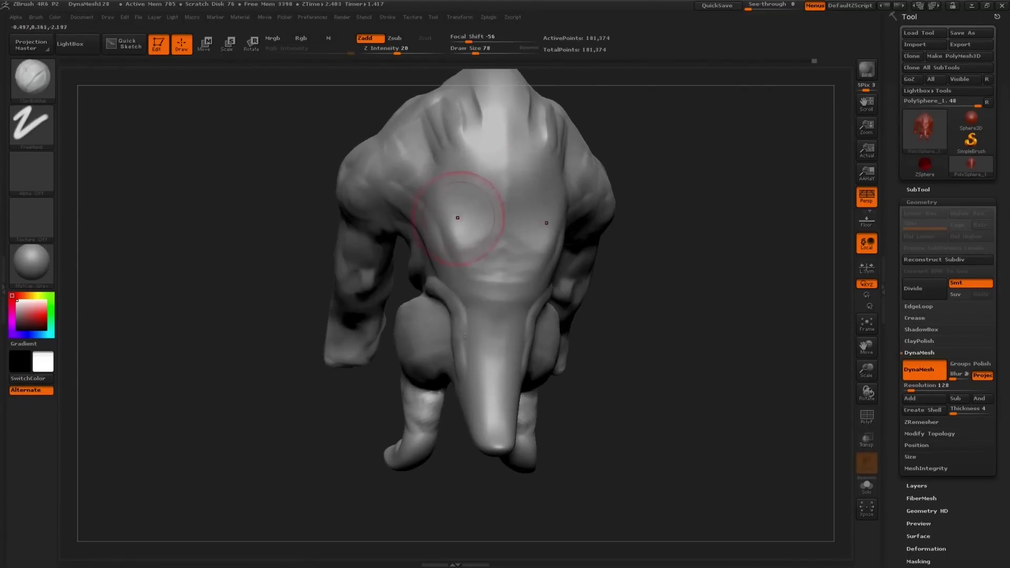
{"action": "right_click_drag", "start_coordinate": [475, 250], "coordinate": [479, 152]}
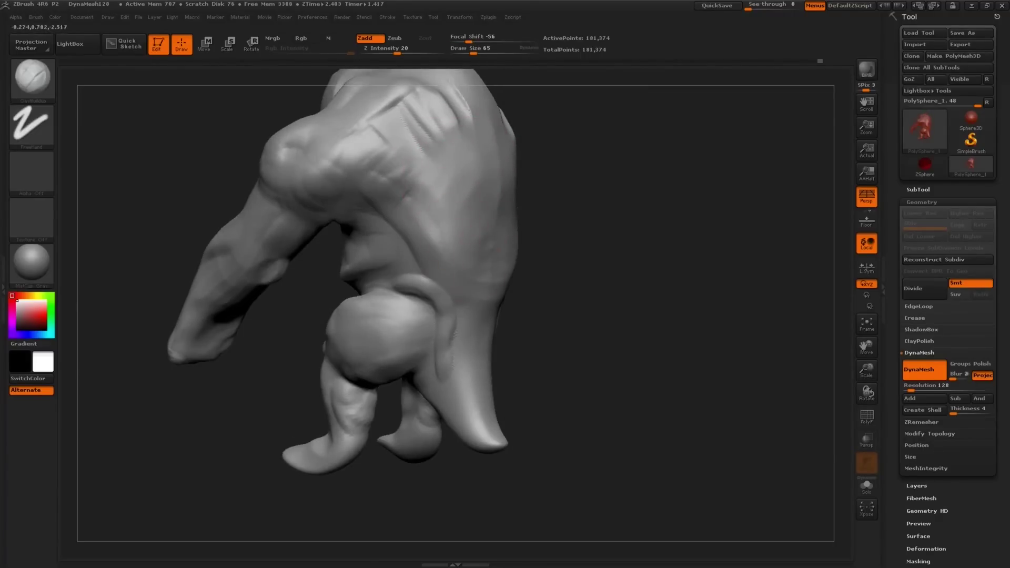
Build up the shoulder blade area behind the shoulder with ClayBuildup at draw size 75.
{"action": "mouse_move", "coordinate": [363, 186]}
{"action": "right_mouse_down"}
{"action": "mouse_move", "coordinate": [376, 200]}
{"action": "mouse_move", "coordinate": [421, 194]}
{"action": "mouse_move", "coordinate": [422, 181]}
{"action": "mouse_move", "coordinate": [411, 186]}
{"action": "right_mouse_up"}
{"action": "key", "text": "s"}
{"action": "left_click", "coordinate": [387, 188]}
{"action": "left_click_drag", "start_coordinate": [363, 122], "coordinate": [413, 138]}
{"action": "right_click_drag", "start_coordinate": [400, 174], "coordinate": [421, 187]}
{"action": "right_click_drag", "start_coordinate": [307, 181], "coordinate": [345, 162]}
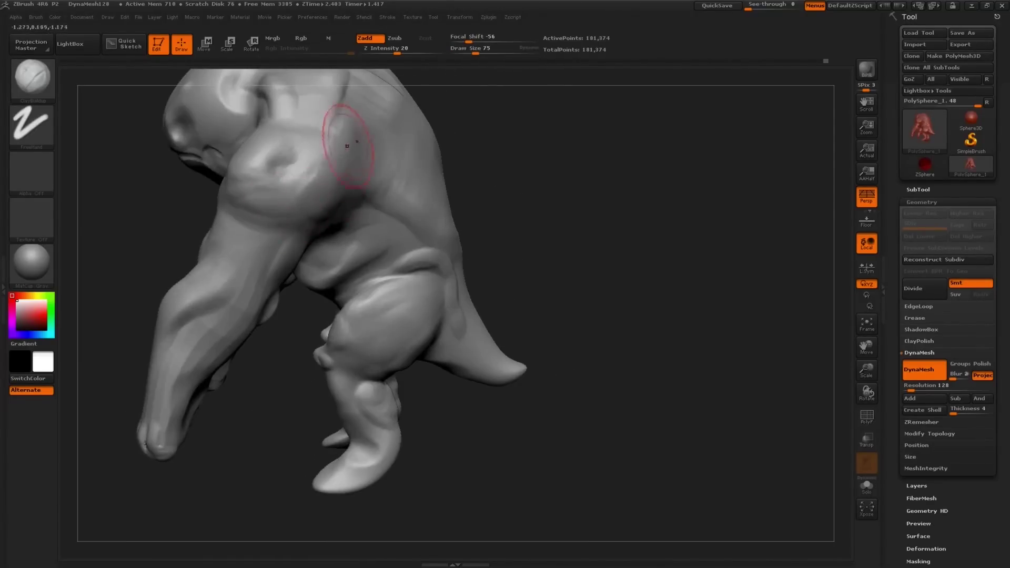
Fill in the outer shoulder muscle with the ClayBuildup brush, enlarging the draw size to 97.
{"action": "left_click_drag", "start_coordinate": [282, 163], "coordinate": [308, 186]}
{"action": "mouse_move", "coordinate": [295, 184]}
{"action": "right_mouse_down"}
{"action": "mouse_move", "coordinate": [305, 192]}
{"action": "mouse_move", "coordinate": [294, 202]}
{"action": "mouse_move", "coordinate": [315, 201]}
{"action": "right_mouse_up"}
{"action": "key", "text": "s"}
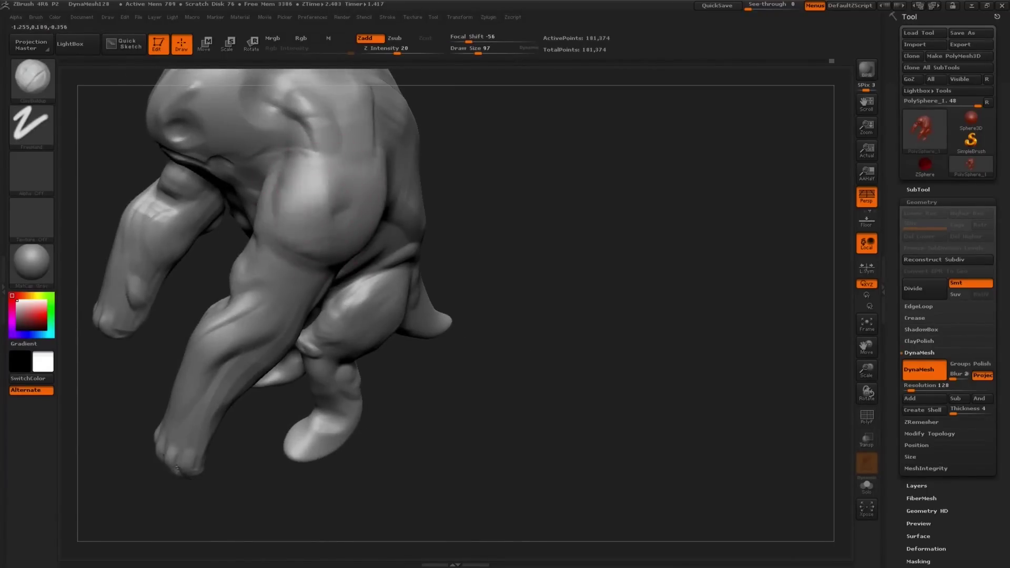
Switch to the Move brush and reshape the shoulder and upper front leg.
{"action": "mouse_move", "coordinate": [305, 200]}
{"action": "right_mouse_down"}
{"action": "mouse_move", "coordinate": [274, 188]}
{"action": "mouse_move", "coordinate": [347, 223]}
{"action": "mouse_move", "coordinate": [304, 262]}
{"action": "mouse_move", "coordinate": [330, 331]}
{"action": "mouse_move", "coordinate": [341, 289]}
{"action": "mouse_move", "coordinate": [357, 296]}
{"action": "right_mouse_up"}
{"action": "key", "text": "b"}
{"action": "key", "text": "m"}
{"action": "key", "text": "v"}
{"action": "key", "text": "s"}
{"action": "left_click", "coordinate": [341, 290]}
{"action": "left_click_drag", "start_coordinate": [349, 292], "coordinate": [352, 268]}
Refine the front contour of the shoulder with the Move brush, varying the draw size.
{"action": "mouse_move", "coordinate": [302, 216]}
{"action": "right_mouse_down"}
{"action": "mouse_move", "coordinate": [321, 207]}
{"action": "mouse_move", "coordinate": [297, 221]}
{"action": "right_mouse_up"}
{"action": "key", "text": "s"}
{"action": "left_click", "coordinate": [310, 206]}
{"action": "key", "text": "s"}
{"action": "left_click", "coordinate": [287, 221]}
{"action": "left_click_drag", "start_coordinate": [266, 224], "coordinate": [271, 224]}
{"action": "left_click_drag", "start_coordinate": [272, 239], "coordinate": [267, 249]}
Resize the Move brush and adjust the upper shoulder contour beside the neck.
{"action": "mouse_move", "coordinate": [267, 250]}
{"action": "right_mouse_down"}
{"action": "mouse_move", "coordinate": [300, 259]}
{"action": "mouse_move", "coordinate": [243, 297]}
{"action": "mouse_move", "coordinate": [237, 282]}
{"action": "mouse_move", "coordinate": [221, 279]}
{"action": "mouse_move", "coordinate": [320, 286]}
{"action": "mouse_move", "coordinate": [402, 313]}
{"action": "right_mouse_up"}
{"action": "key", "text": "bracketright"}
{"action": "key", "text": "bracketright"}
{"action": "key", "text": "bracketleft"}
{"action": "key", "text": "bracketleft"}
{"action": "key", "text": "s"}
{"action": "left_click_drag", "start_coordinate": [409, 219], "coordinate": [451, 208]}
{"action": "left_click_drag", "start_coordinate": [444, 171], "coordinate": [447, 167]}
Refine the shoulder top with small Move brush pulls at a new draw size.
{"action": "mouse_move", "coordinate": [434, 166]}
{"action": "right_mouse_down"}
{"action": "mouse_move", "coordinate": [433, 180]}
{"action": "mouse_move", "coordinate": [361, 124]}
{"action": "mouse_move", "coordinate": [417, 181]}
{"action": "right_mouse_up"}
{"action": "key", "text": "s"}
{"action": "left_click_drag", "start_coordinate": [421, 189], "coordinate": [430, 190]}
{"action": "mouse_move", "coordinate": [441, 202]}
{"action": "left_mouse_down"}
{"action": "mouse_move", "coordinate": [431, 200]}
{"action": "mouse_move", "coordinate": [441, 193]}
{"action": "left_mouse_up"}
{"action": "right_click_drag", "start_coordinate": [441, 192], "coordinate": [460, 255]}
Smooth and pull in the outer shoulders and inner forearms in front view, reducing the draw size from 175 to 89.
{"action": "right_click", "coordinate": [461, 258], "text": "shift"}
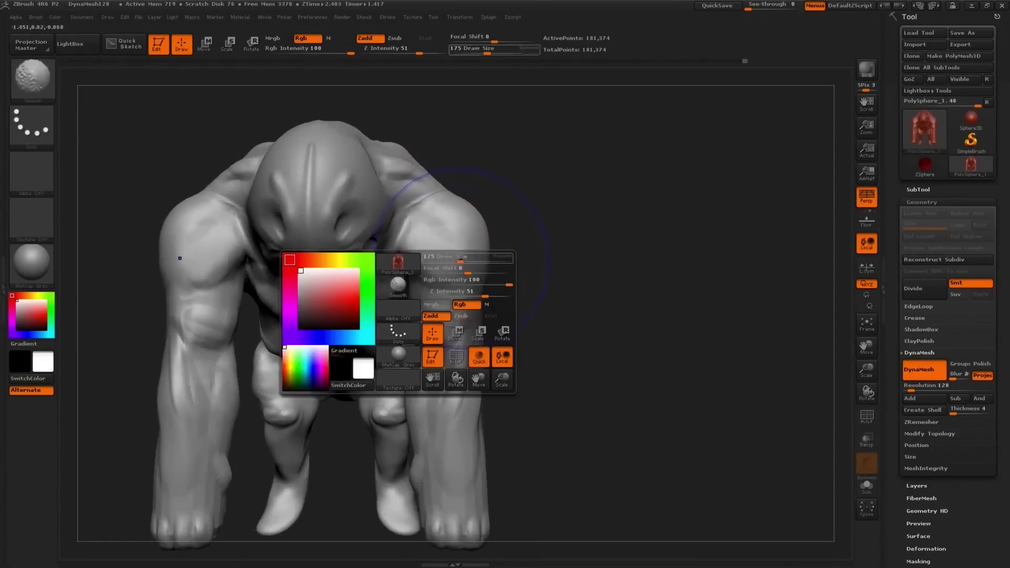
{"action": "mouse_move", "coordinate": [468, 233]}
{"action": "left_mouse_down"}
{"action": "mouse_move", "coordinate": [448, 313]}
{"action": "mouse_move", "coordinate": [467, 293]}
{"action": "left_mouse_up"}
{"action": "key", "text": "s"}
{"action": "key", "text": "s"}
{"action": "left_click_drag", "start_coordinate": [474, 268], "coordinate": [483, 262]}
{"action": "left_click_drag", "start_coordinate": [422, 368], "coordinate": [416, 405]}
{"action": "key", "text": "s"}
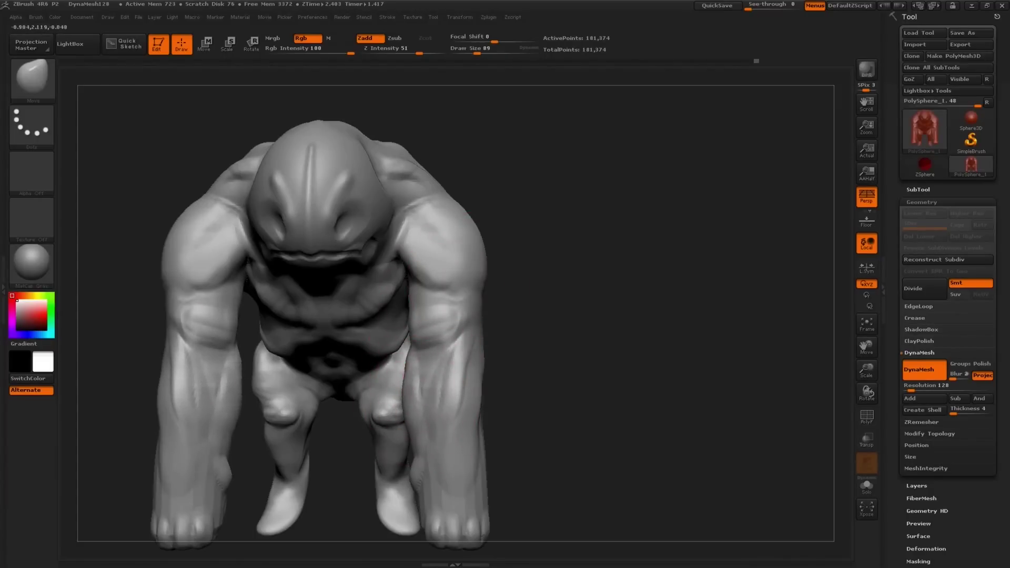
Adjust the front leg's contour in front and side views with the Move brush, setting the draw size to 136, and save the project.
{"action": "mouse_move", "coordinate": [466, 363]}
{"action": "left_mouse_down"}
{"action": "mouse_move", "coordinate": [473, 405]}
{"action": "mouse_move", "coordinate": [481, 368]}
{"action": "mouse_move", "coordinate": [473, 371]}
{"action": "mouse_move", "coordinate": [491, 383]}
{"action": "left_mouse_up"}
{"action": "key", "text": "s"}
{"action": "mouse_move", "coordinate": [605, 368]}
{"action": "left_mouse_down"}
{"action": "mouse_move", "coordinate": [473, 322]}
{"action": "mouse_move", "coordinate": [463, 295]}
{"action": "left_mouse_up"}
{"action": "key", "text": "s"}
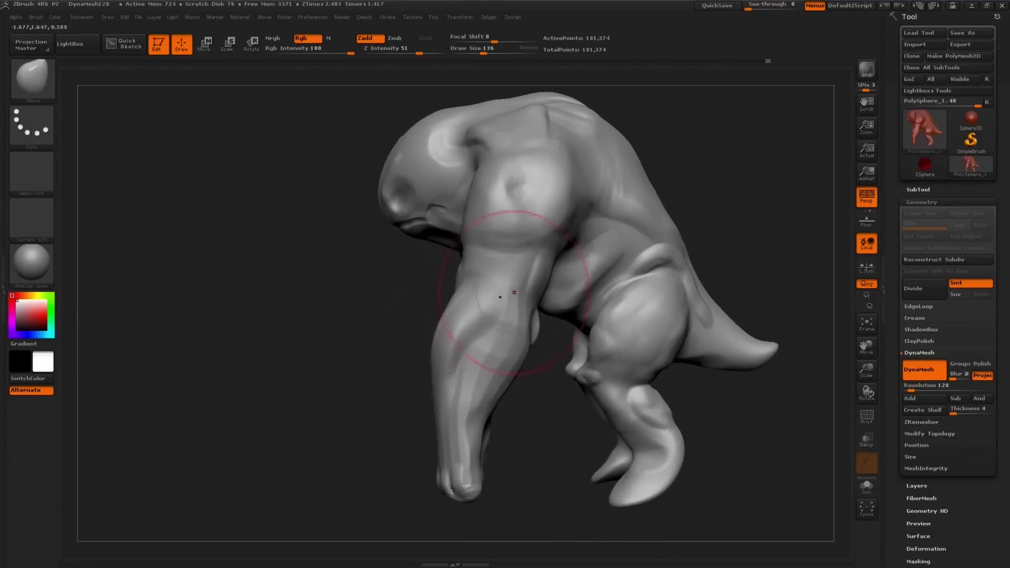
{"action": "mouse_move", "coordinate": [547, 268]}
{"action": "left_mouse_down"}
{"action": "mouse_move", "coordinate": [518, 271]}
{"action": "mouse_move", "coordinate": [552, 232]}
{"action": "mouse_move", "coordinate": [526, 242]}
{"action": "mouse_move", "coordinate": [503, 294]}
{"action": "left_mouse_up"}
{"action": "key", "text": "s"}
{"action": "key", "text": "ctrl+s"}
Build up muscle forms on the upper back behind the shoulder with the ClayBuildup brush at draw size 47.
{"action": "mouse_move", "coordinate": [428, 237]}
{"action": "left_mouse_down"}
{"action": "mouse_move", "coordinate": [541, 232]}
{"action": "mouse_move", "coordinate": [583, 243]}
{"action": "left_mouse_up"}
{"action": "key", "text": "b"}
{"action": "key", "text": "c"}
{"action": "key", "text": "l"}
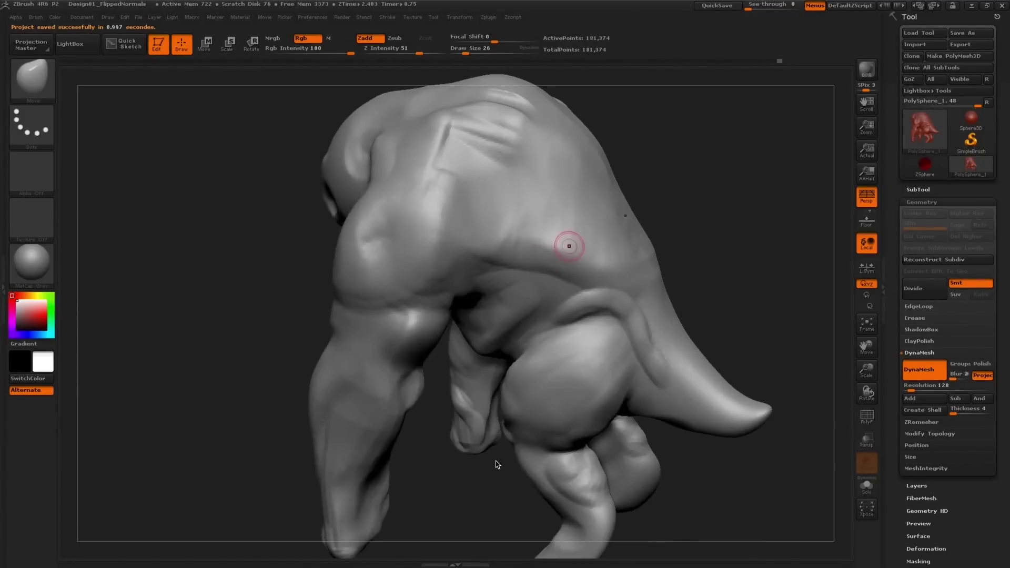
{"action": "key", "text": "b"}
{"action": "key", "text": "c"}
{"action": "key", "text": "b"}
{"action": "key", "text": "bracketright"}
{"action": "left_click_drag", "start_coordinate": [496, 464], "coordinate": [505, 486]}
{"action": "mouse_move", "coordinate": [547, 192]}
{"action": "left_mouse_down"}
{"action": "mouse_move", "coordinate": [462, 193]}
{"action": "mouse_move", "coordinate": [434, 257]}
{"action": "left_mouse_up"}
{"action": "key", "text": "bracketleft"}
{"action": "left_click_drag", "start_coordinate": [496, 464], "coordinate": [496, 504]}
{"action": "left_click_drag", "start_coordinate": [499, 129], "coordinate": [479, 179]}
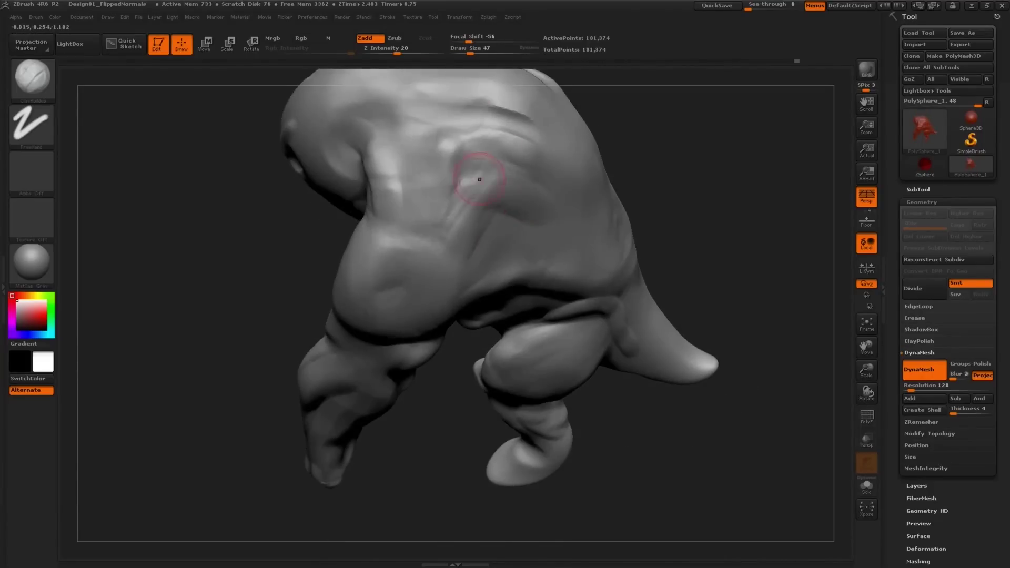
Sculpt an angled shoulder blade ridge on the side of the back with ClayBuildup at draw size 26.
{"action": "mouse_move", "coordinate": [524, 210]}
{"action": "left_mouse_down"}
{"action": "mouse_move", "coordinate": [492, 181]}
{"action": "mouse_move", "coordinate": [484, 200]}
{"action": "left_mouse_up"}
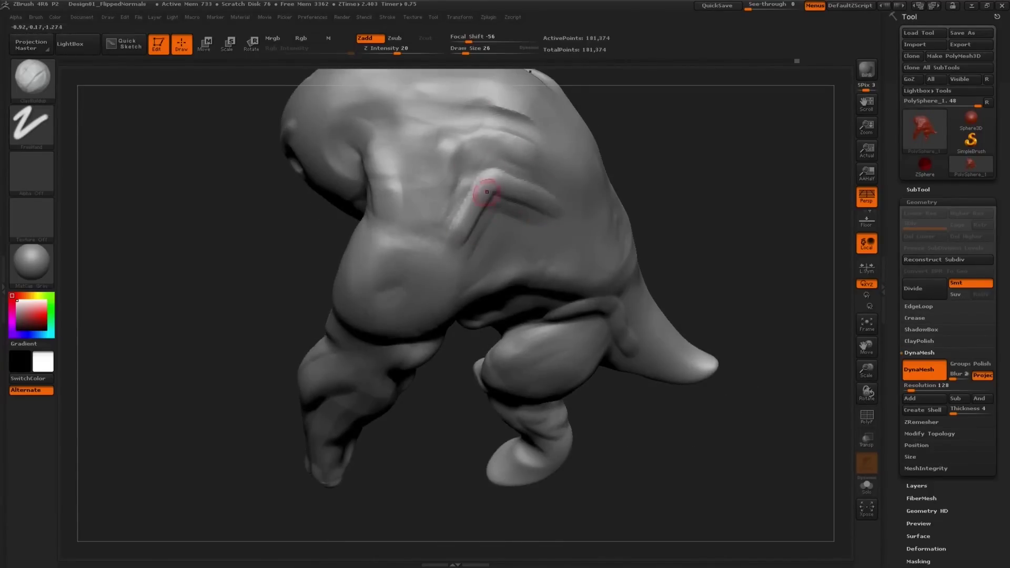
{"action": "left_click_drag", "start_coordinate": [447, 420], "coordinate": [457, 458]}
{"action": "key", "text": "s"}
{"action": "left_click_drag", "start_coordinate": [517, 208], "coordinate": [523, 209]}
{"action": "left_click_drag", "start_coordinate": [447, 473], "coordinate": [421, 484], "text": "alt"}
{"action": "left_click_drag", "start_coordinate": [447, 447], "coordinate": [468, 436]}
{"action": "left_click_drag", "start_coordinate": [500, 203], "coordinate": [452, 247]}
Flatten the area below the shoulder blade ridge with the TrimDynamic brush at draw size 53.
{"action": "left_click_drag", "start_coordinate": [684, 252], "coordinate": [684, 189], "text": "alt"}
{"action": "left_click_drag", "start_coordinate": [710, 220], "coordinate": [641, 236]}
{"action": "left_click_drag", "start_coordinate": [736, 210], "coordinate": [789, 236], "text": "alt"}
{"action": "key", "text": "b"}
{"action": "key", "text": "t"}
{"action": "key", "text": "d"}
{"action": "left_click_drag", "start_coordinate": [547, 210], "coordinate": [521, 232], "text": "alt"}
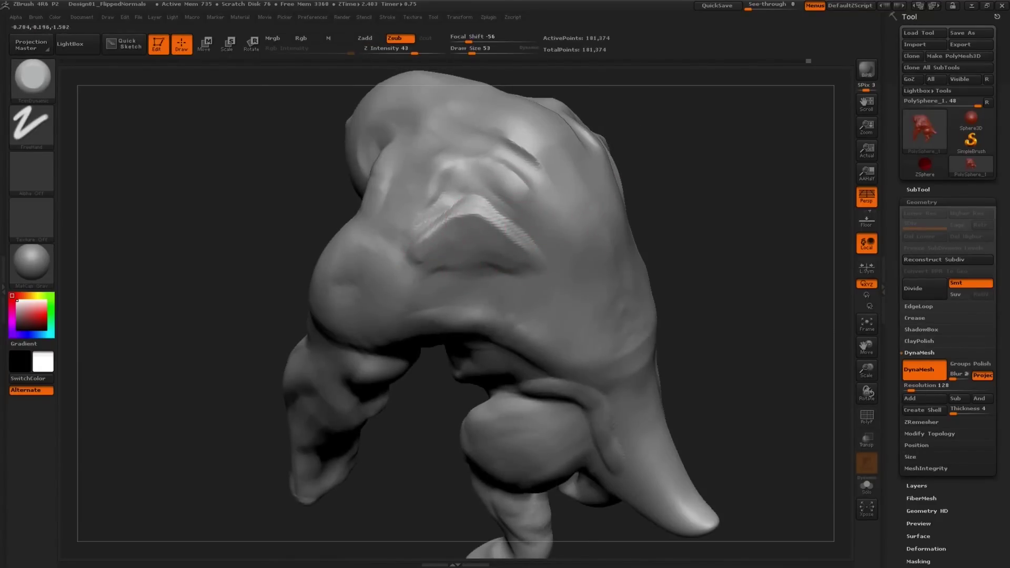
{"action": "left_click_drag", "start_coordinate": [720, 189], "coordinate": [723, 231]}
Flatten broad planes on the upper back, shoulder and flank with TrimDynamic at draw size 126.
{"action": "left_click", "coordinate": [482, 51]}
{"action": "mouse_move", "coordinate": [527, 183]}
{"action": "left_mouse_down"}
{"action": "mouse_move", "coordinate": [477, 146]}
{"action": "mouse_move", "coordinate": [437, 158]}
{"action": "left_mouse_up"}
{"action": "mouse_move", "coordinate": [725, 200]}
{"action": "left_mouse_down"}
{"action": "mouse_move", "coordinate": [726, 248]}
{"action": "mouse_move", "coordinate": [679, 210]}
{"action": "left_mouse_up"}
{"action": "mouse_move", "coordinate": [463, 242]}
{"action": "left_mouse_down"}
{"action": "mouse_move", "coordinate": [390, 237]}
{"action": "mouse_move", "coordinate": [368, 284]}
{"action": "mouse_move", "coordinate": [400, 294]}
{"action": "left_mouse_up"}
{"action": "left_click_drag", "start_coordinate": [523, 309], "coordinate": [566, 370]}
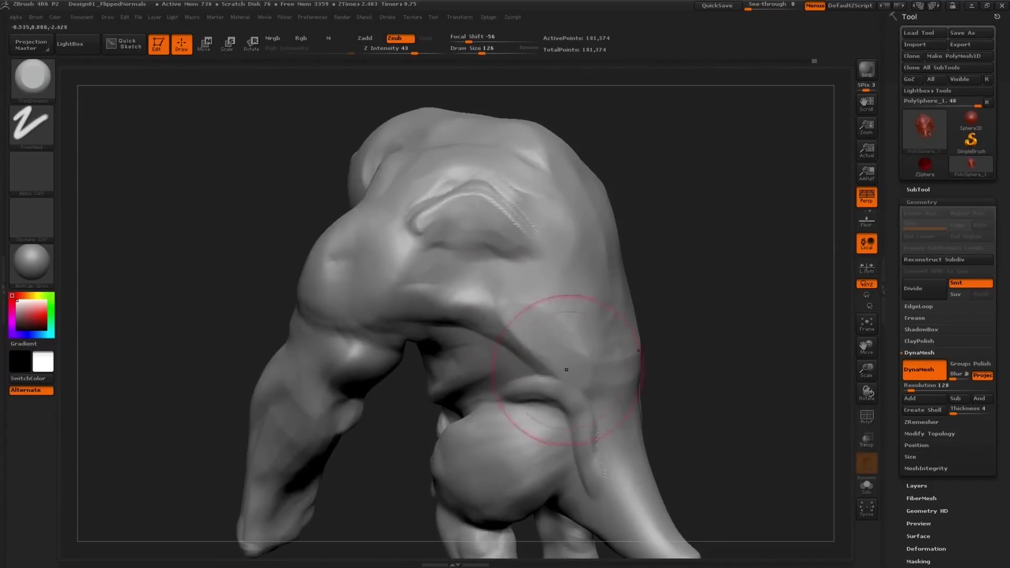
{"action": "mouse_move", "coordinate": [699, 253]}
{"action": "left_mouse_down"}
{"action": "mouse_move", "coordinate": [721, 231]}
{"action": "mouse_move", "coordinate": [737, 247]}
{"action": "mouse_move", "coordinate": [752, 242]}
{"action": "left_mouse_up"}
{"action": "mouse_move", "coordinate": [699, 273]}
{"action": "left_mouse_down", "text": "alt"}
{"action": "mouse_move", "coordinate": [689, 231]}
{"action": "mouse_move", "coordinate": [710, 226]}
{"action": "left_mouse_up", "text": "alt"}
{"action": "mouse_move", "coordinate": [440, 255]}
{"action": "left_mouse_down"}
{"action": "mouse_move", "coordinate": [433, 294]}
{"action": "mouse_move", "coordinate": [423, 311]}
{"action": "mouse_move", "coordinate": [415, 305]}
{"action": "left_mouse_up"}
{"action": "key", "text": "ctrl+z"}
Trim the bony knob on the rear of the forearm with TrimDynamic at draw size 65.
{"action": "right_click_drag", "start_coordinate": [400, 300], "coordinate": [368, 301]}
{"action": "mouse_move", "coordinate": [400, 405]}
{"action": "right_mouse_down", "text": "alt"}
{"action": "mouse_move", "coordinate": [440, 306]}
{"action": "mouse_move", "coordinate": [418, 284]}
{"action": "mouse_move", "coordinate": [419, 299]}
{"action": "right_mouse_up", "text": "alt"}
{"action": "key", "text": "["}
{"action": "key", "text": "["}
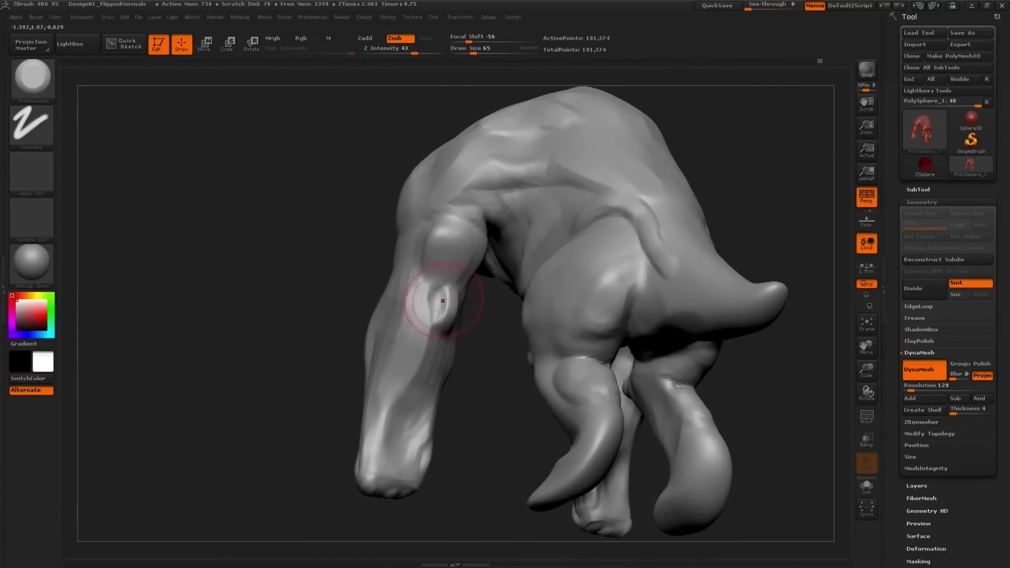
{"action": "right_click_drag", "start_coordinate": [406, 384], "coordinate": [447, 331]}
{"action": "right_click_drag", "start_coordinate": [454, 380], "coordinate": [607, 240]}
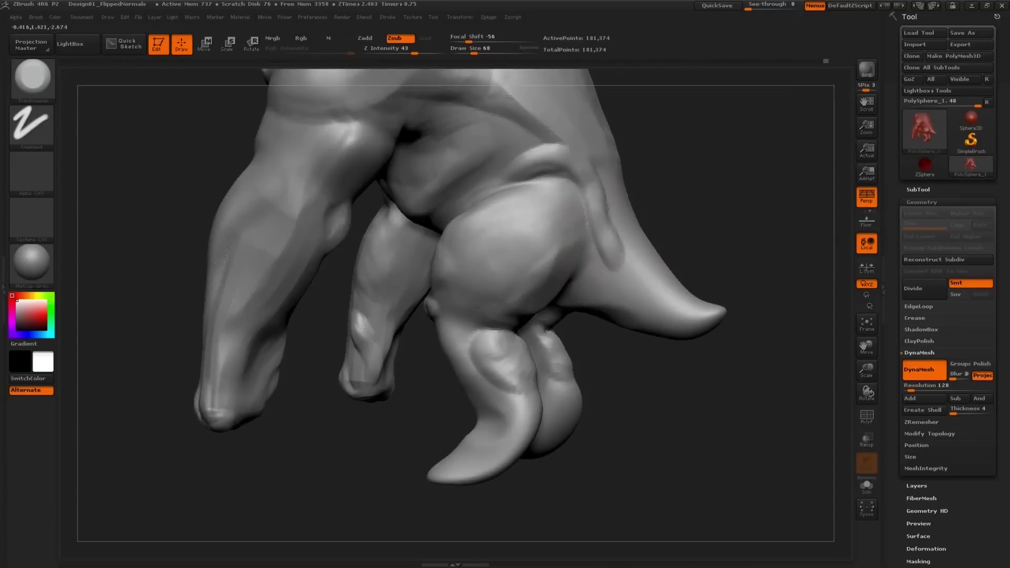
Smooth the surface of the outer thigh and the adjoining flank.
{"action": "mouse_move", "coordinate": [536, 162]}
{"action": "right_mouse_down"}
{"action": "mouse_move", "coordinate": [541, 220]}
{"action": "mouse_move", "coordinate": [514, 303]}
{"action": "right_mouse_up"}
{"action": "left_click_drag", "start_coordinate": [514, 302], "coordinate": [432, 262], "text": "shift"}
{"action": "left_click_drag", "start_coordinate": [534, 295], "coordinate": [458, 235], "text": "shift"}
{"action": "mouse_move", "coordinate": [458, 234]}
{"action": "right_mouse_down"}
{"action": "mouse_move", "coordinate": [471, 239]}
{"action": "mouse_move", "coordinate": [417, 203]}
{"action": "mouse_move", "coordinate": [435, 266]}
{"action": "mouse_move", "coordinate": [422, 259]}
{"action": "right_mouse_up"}
Flatten the shoulder and upper arm planes with TrimDynamic, using draw sizes 122 and 105.
{"action": "key", "text": "s"}
{"action": "left_click_drag", "start_coordinate": [422, 261], "coordinate": [427, 261]}
{"action": "right_click_drag", "start_coordinate": [417, 252], "coordinate": [351, 272]}
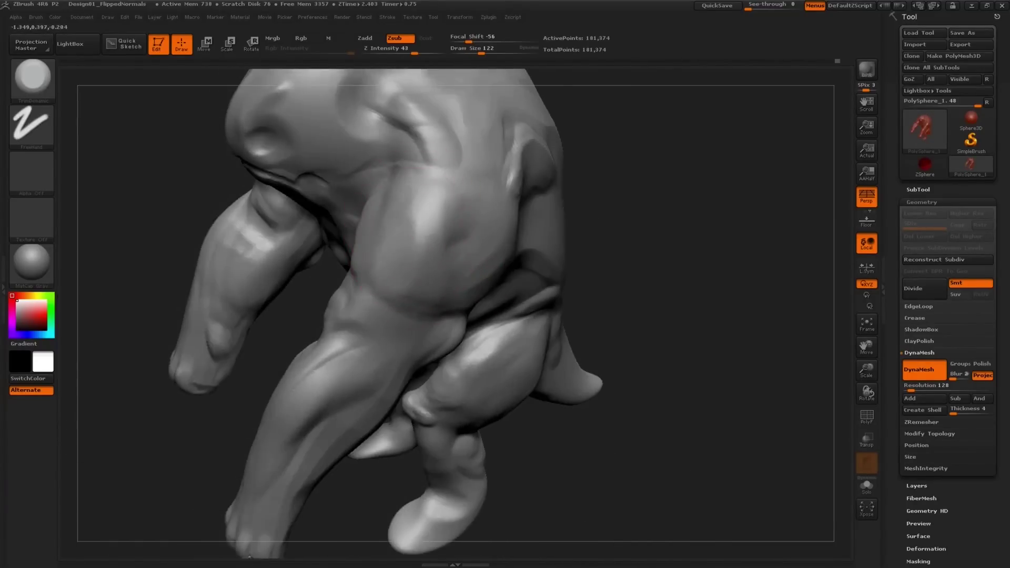
{"action": "mouse_move", "coordinate": [431, 221]}
{"action": "right_mouse_down"}
{"action": "mouse_move", "coordinate": [387, 211]}
{"action": "mouse_move", "coordinate": [343, 234]}
{"action": "right_mouse_up"}
{"action": "key", "text": "s"}
{"action": "left_click_drag", "start_coordinate": [343, 237], "coordinate": [336, 236]}
{"action": "mouse_move", "coordinate": [336, 236]}
{"action": "right_mouse_down"}
{"action": "mouse_move", "coordinate": [408, 270]}
{"action": "mouse_move", "coordinate": [386, 217]}
{"action": "right_mouse_up"}
{"action": "key", "text": "s"}
{"action": "left_click_drag", "start_coordinate": [386, 217], "coordinate": [389, 217]}
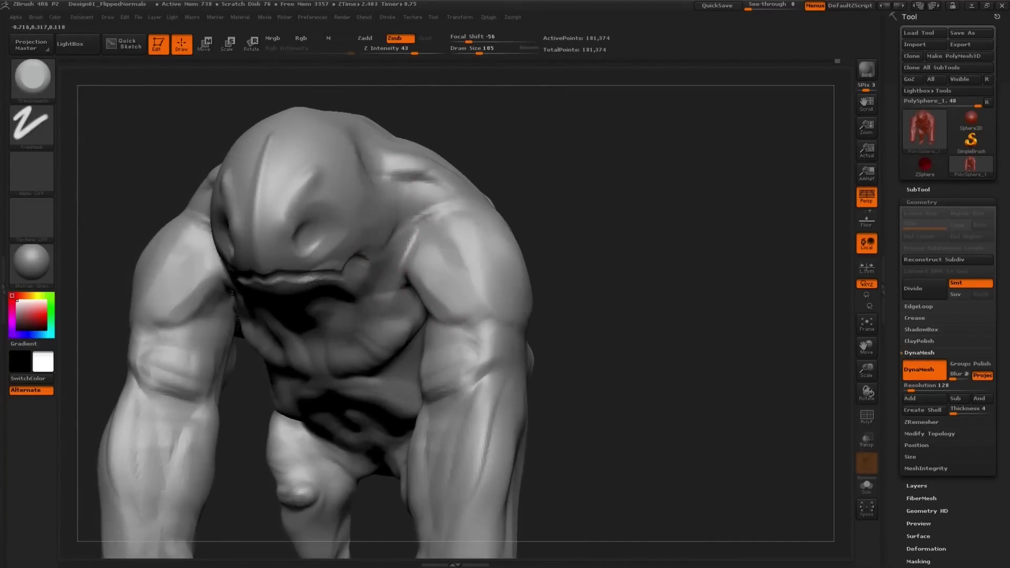
Refine the planes of the inner arm around the elbow with TrimDynamic at draw size 75.
{"action": "right_click_drag", "start_coordinate": [388, 217], "coordinate": [338, 192]}
{"action": "key", "text": "s"}
{"action": "left_click_drag", "start_coordinate": [360, 169], "coordinate": [352, 170]}
{"action": "mouse_move", "coordinate": [353, 204]}
{"action": "right_mouse_down"}
{"action": "mouse_move", "coordinate": [368, 232]}
{"action": "mouse_move", "coordinate": [259, 203]}
{"action": "mouse_move", "coordinate": [293, 181]}
{"action": "mouse_move", "coordinate": [332, 200]}
{"action": "mouse_move", "coordinate": [316, 189]}
{"action": "mouse_move", "coordinate": [326, 158]}
{"action": "mouse_move", "coordinate": [368, 252]}
{"action": "right_mouse_up"}
{"action": "right_click_drag", "start_coordinate": [475, 329], "coordinate": [458, 319]}
{"action": "left_click_drag", "start_coordinate": [457, 318], "coordinate": [434, 356]}
{"action": "right_click_drag", "start_coordinate": [434, 356], "coordinate": [316, 316]}
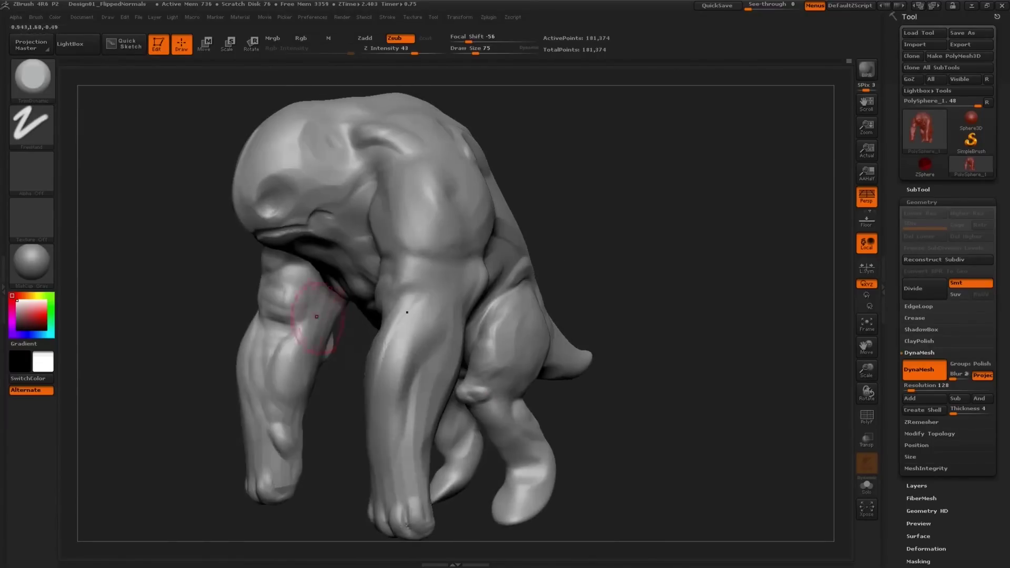
Build up the outer elbow and upper forearm with the ClayBuildup brush, reducing the draw size from 65 to 35.
{"action": "mouse_move", "coordinate": [436, 340]}
{"action": "right_mouse_down"}
{"action": "mouse_move", "coordinate": [505, 342]}
{"action": "mouse_move", "coordinate": [505, 311]}
{"action": "mouse_move", "coordinate": [435, 291]}
{"action": "mouse_move", "coordinate": [489, 321]}
{"action": "right_mouse_up"}
{"action": "key", "text": "b"}
{"action": "key", "text": "c"}
{"action": "key", "text": "b"}
{"action": "key", "text": "s"}
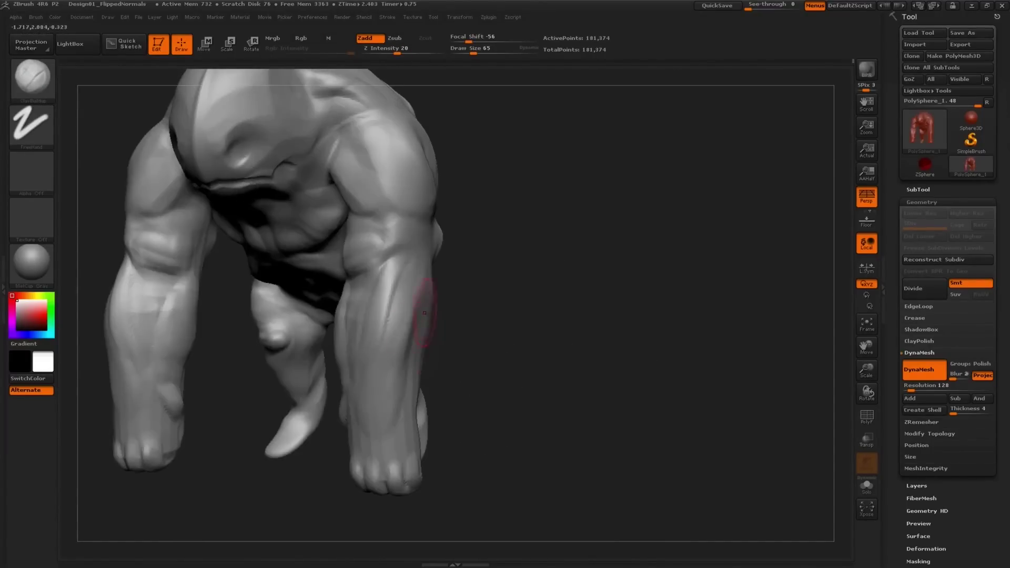
{"action": "right_click_drag", "start_coordinate": [421, 305], "coordinate": [434, 303]}
{"action": "key", "text": "s"}
{"action": "left_click_drag", "start_coordinate": [433, 286], "coordinate": [426, 284]}
{"action": "key", "text": "s"}
{"action": "right_click_drag", "start_coordinate": [426, 279], "coordinate": [479, 273]}
{"action": "key", "text": "s"}
{"action": "left_click_drag", "start_coordinate": [416, 264], "coordinate": [414, 263]}
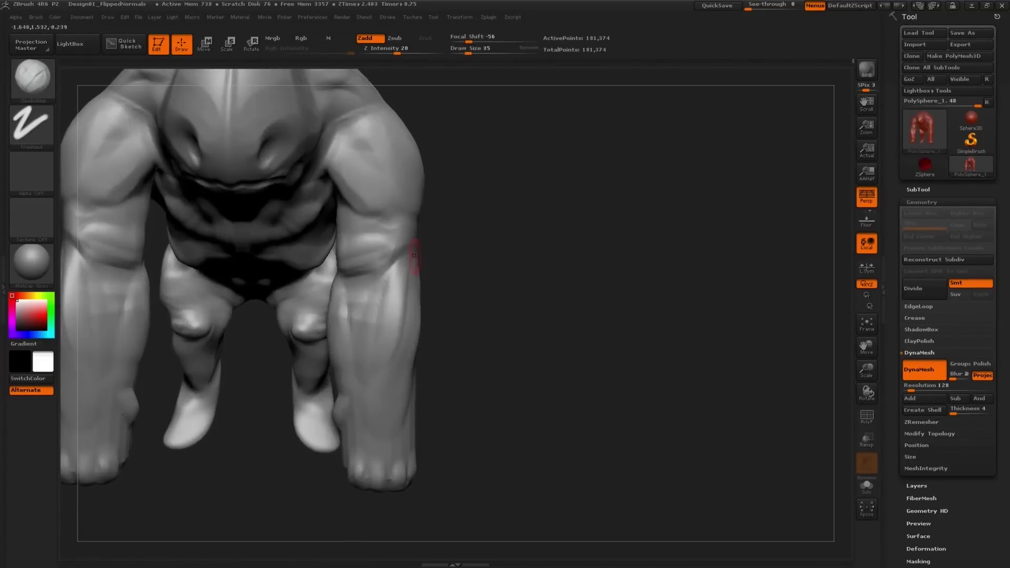
Resize the ClayBuildup brush and add a muscle stroke down the outer forearm.
{"action": "mouse_move", "coordinate": [419, 277]}
{"action": "right_mouse_down"}
{"action": "mouse_move", "coordinate": [409, 272]}
{"action": "mouse_move", "coordinate": [428, 266]}
{"action": "mouse_move", "coordinate": [428, 282]}
{"action": "right_mouse_up"}
{"action": "key", "text": "s"}
{"action": "left_click_drag", "start_coordinate": [456, 261], "coordinate": [453, 261]}
{"action": "mouse_move", "coordinate": [417, 252]}
{"action": "right_mouse_down"}
{"action": "mouse_move", "coordinate": [437, 247]}
{"action": "mouse_move", "coordinate": [447, 273]}
{"action": "right_mouse_up"}
{"action": "mouse_move", "coordinate": [393, 303]}
{"action": "right_mouse_down"}
{"action": "mouse_move", "coordinate": [395, 291]}
{"action": "mouse_move", "coordinate": [347, 294]}
{"action": "right_mouse_up"}
{"action": "left_click_drag", "start_coordinate": [394, 345], "coordinate": [390, 378]}
Try flattening the front of the forearm with long TrimDynamic strokes at draw size 82.
{"action": "key", "text": "b"}
{"action": "key", "text": "t"}
{"action": "key", "text": "d"}
{"action": "mouse_move", "coordinate": [392, 400]}
{"action": "right_mouse_down"}
{"action": "mouse_move", "coordinate": [368, 384]}
{"action": "mouse_move", "coordinate": [384, 374]}
{"action": "right_mouse_up"}
{"action": "left_click_drag", "start_coordinate": [403, 282], "coordinate": [388, 369]}
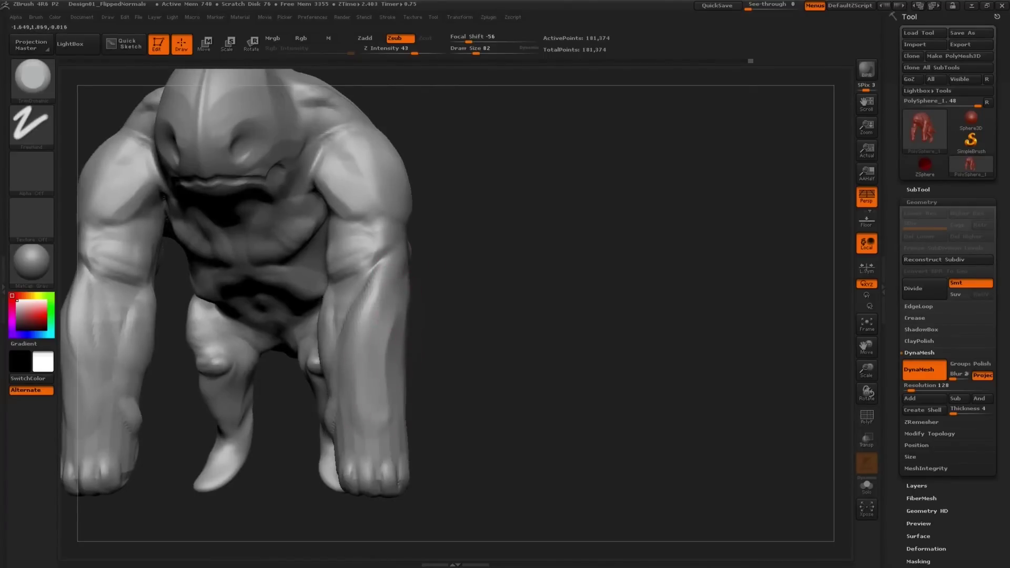
{"action": "left_click_drag", "start_coordinate": [397, 316], "coordinate": [389, 379]}
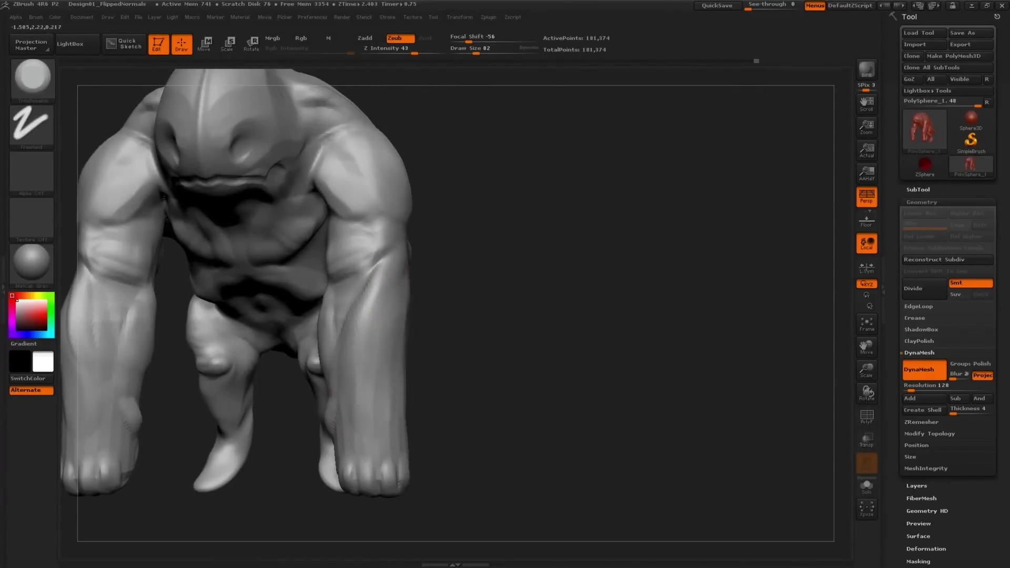
Try trimming the upper forearm just below the elbow crease with TrimDynamic at draw size 82.
{"action": "right_click_drag", "start_coordinate": [415, 315], "coordinate": [386, 313]}
{"action": "left_click_drag", "start_coordinate": [374, 278], "coordinate": [358, 318]}
{"action": "left_click_drag", "start_coordinate": [421, 311], "coordinate": [468, 310]}
{"action": "left_click_drag", "start_coordinate": [366, 286], "coordinate": [349, 307]}
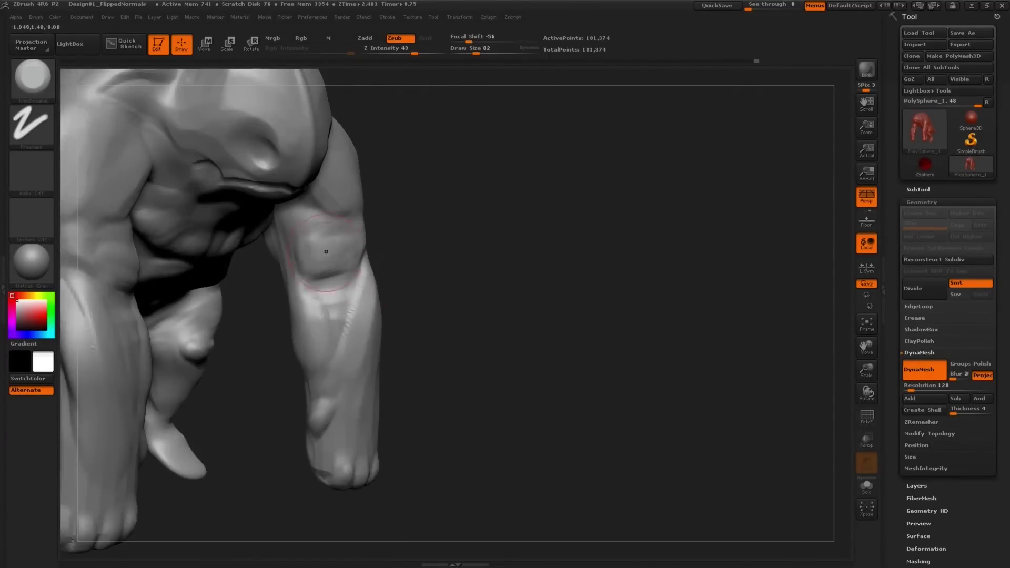
{"action": "left_click_drag", "start_coordinate": [437, 263], "coordinate": [368, 255]}
{"action": "left_click_drag", "start_coordinate": [431, 253], "coordinate": [312, 361]}
Undo the recent sculpting strokes on the forearm.
{"action": "key", "text": "b"}
{"action": "key", "text": "m"}
{"action": "key", "text": "p"}
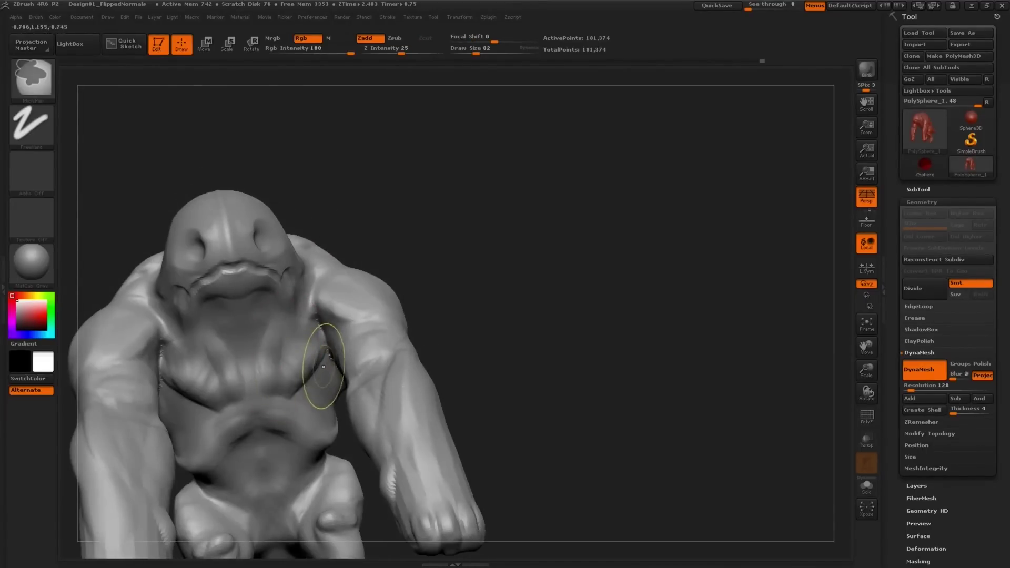
{"action": "key", "text": "ctrl+z"}
{"action": "key", "text": "ctrl+z"}
{"action": "key", "text": "ctrl+z"}
{"action": "key", "text": "ctrl+z"}
{"action": "key", "text": "ctrl+z"}
{"action": "key", "text": "ctrl+z"}
{"action": "key", "text": "ctrl+z"}
{"action": "key", "text": "ctrl+z"}
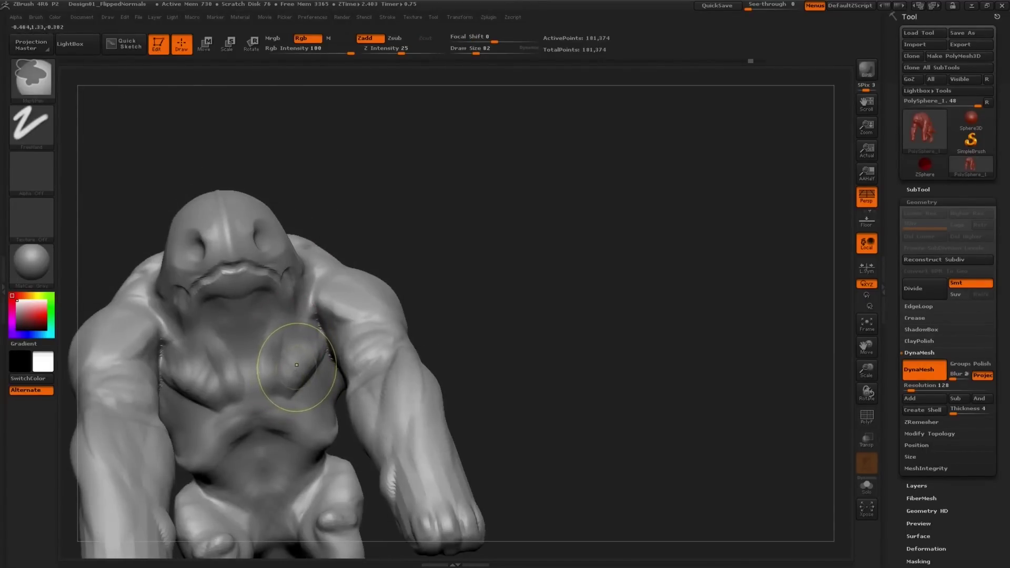
{"action": "key", "text": "ctrl+z"}
{"action": "key", "text": "ctrl+z"}
{"action": "key", "text": "ctrl+z"}
{"action": "key", "text": "ctrl+z"}
{"action": "key", "text": "ctrl+z"}
{"action": "key", "text": "ctrl+z"}
Flatten the chest muscles with TrimDynamic at draw size 82 and smooth the chest edge beside the armpit.
{"action": "right_click_drag", "start_coordinate": [307, 384], "coordinate": [352, 281], "text": "alt"}
{"action": "left_click", "coordinate": [353, 287]}
{"action": "left_click", "coordinate": [329, 311]}
{"action": "left_click_drag", "start_coordinate": [320, 271], "coordinate": [337, 245]}
{"action": "right_click_drag", "start_coordinate": [337, 246], "coordinate": [349, 273]}
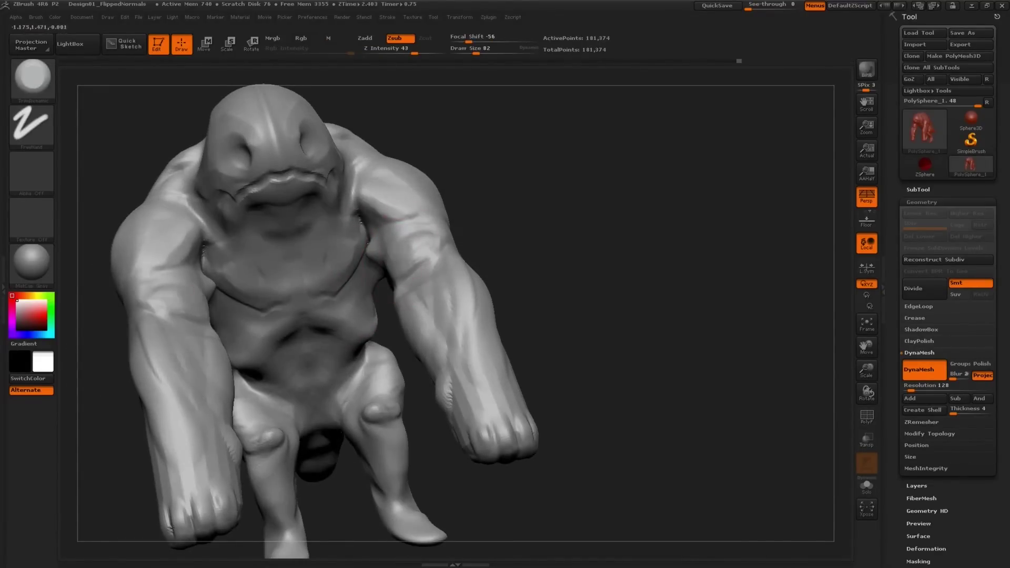
{"action": "right_click_drag", "start_coordinate": [408, 254], "coordinate": [421, 263]}
{"action": "left_click_drag", "start_coordinate": [421, 237], "coordinate": [434, 248], "text": "alt"}
{"action": "right_click_drag", "start_coordinate": [428, 247], "coordinate": [410, 232]}
{"action": "key", "text": "s"}
{"action": "left_click_drag", "start_coordinate": [368, 242], "coordinate": [366, 248], "text": "shift"}
Trim and smooth the side of the belly above the hind leg at draw size 105.
{"action": "left_click_drag", "start_coordinate": [362, 337], "coordinate": [374, 347]}
{"action": "right_click_drag", "start_coordinate": [375, 345], "coordinate": [346, 322]}
{"action": "left_click_drag", "start_coordinate": [368, 304], "coordinate": [367, 318]}
{"action": "mouse_move", "coordinate": [358, 322]}
{"action": "right_mouse_down"}
{"action": "mouse_move", "coordinate": [326, 315]}
{"action": "mouse_move", "coordinate": [360, 298]}
{"action": "right_mouse_up"}
{"action": "mouse_move", "coordinate": [358, 316]}
{"action": "left_mouse_down", "text": "shift"}
{"action": "mouse_move", "coordinate": [419, 286]}
{"action": "mouse_move", "coordinate": [336, 299]}
{"action": "left_mouse_up", "text": "shift"}
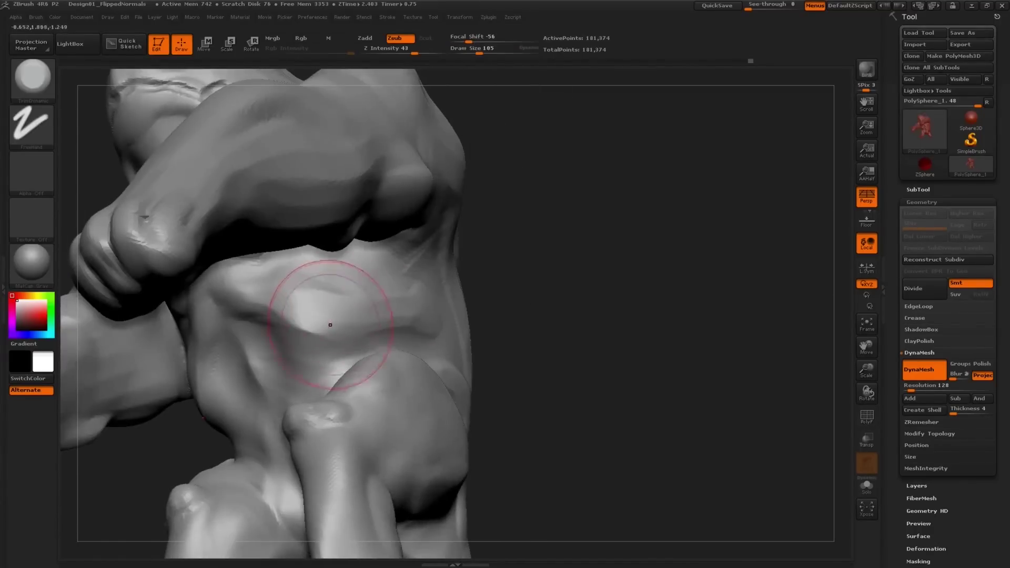
{"action": "left_click_drag", "start_coordinate": [315, 318], "coordinate": [316, 333], "text": "shift"}
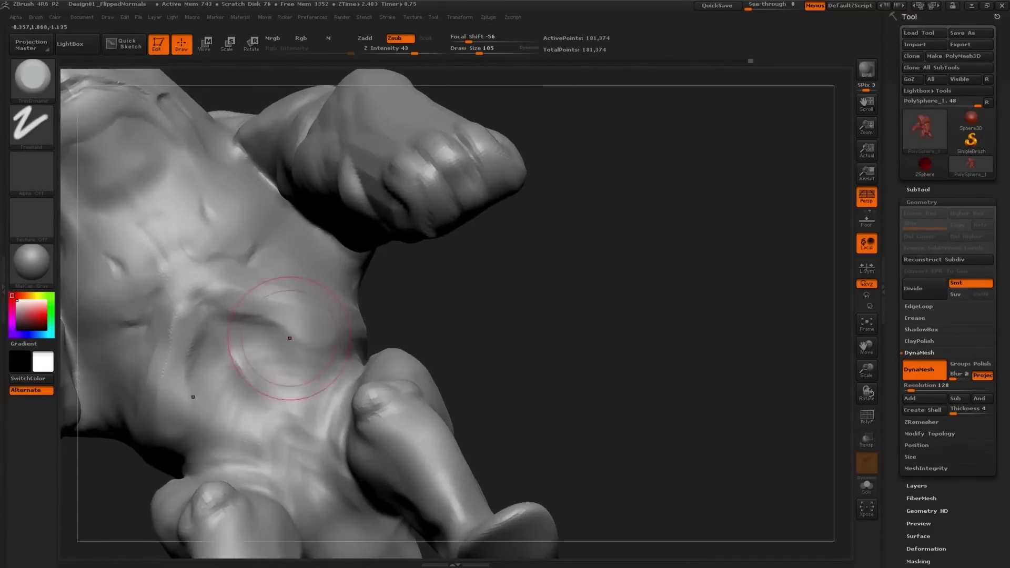
{"action": "left_click_drag", "start_coordinate": [290, 337], "coordinate": [249, 386], "text": "shift"}
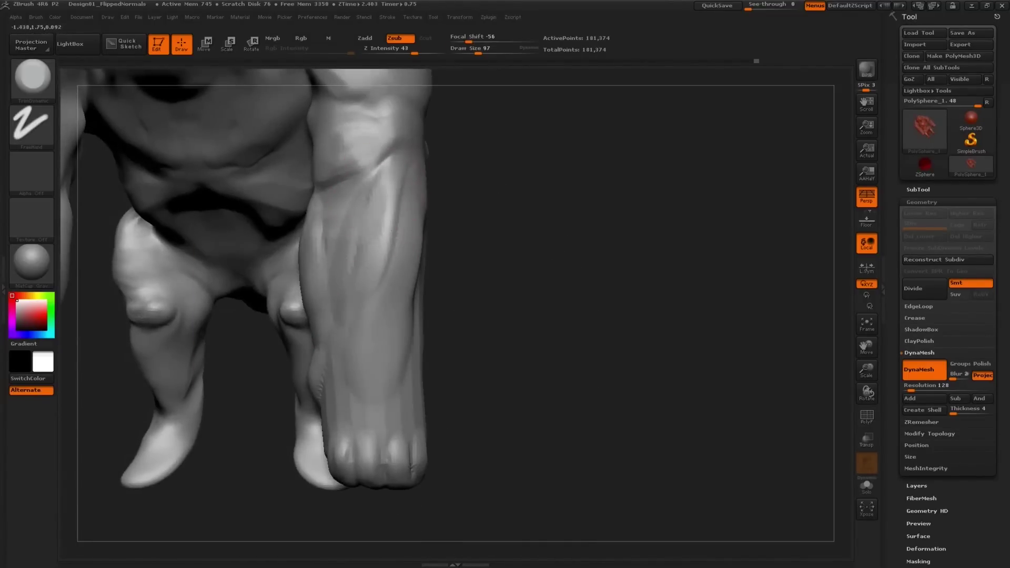
Flatten the outer forearm with TrimDynamic at draw size 97 and trim the elbow at draw size 72.
{"action": "left_click_drag", "start_coordinate": [393, 192], "coordinate": [383, 315]}
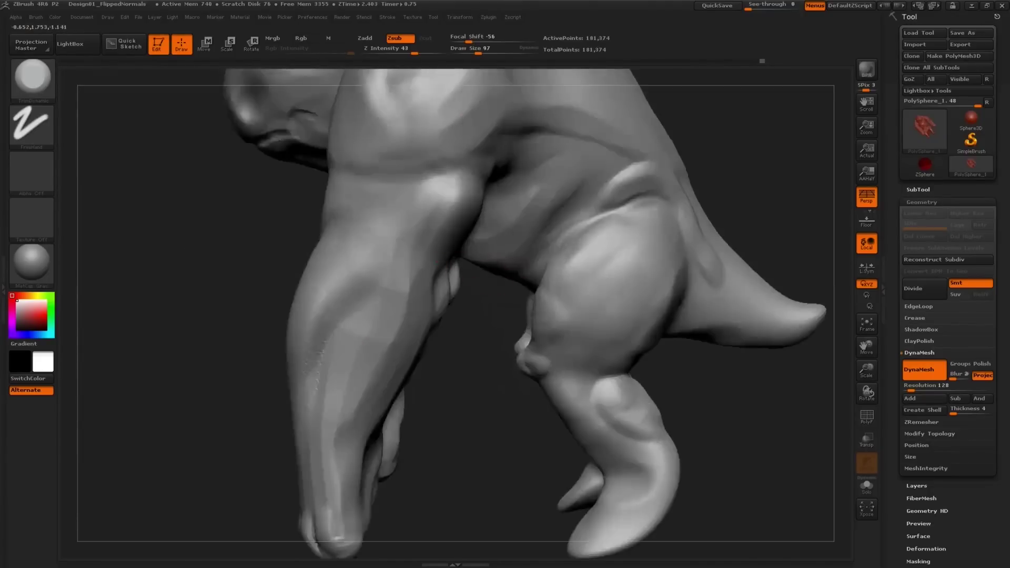
{"action": "key", "text": "s"}
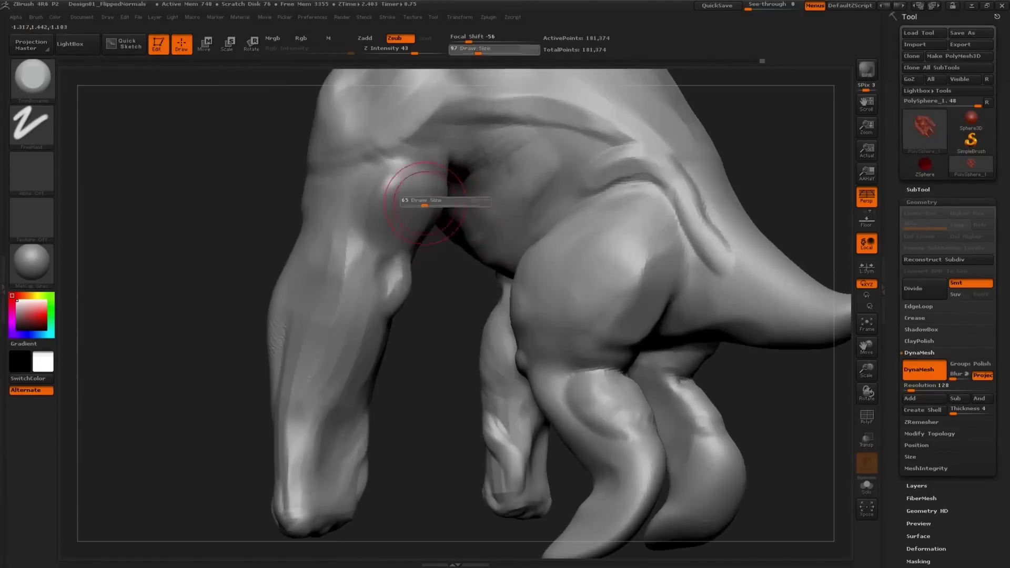
{"action": "left_click", "coordinate": [405, 200]}
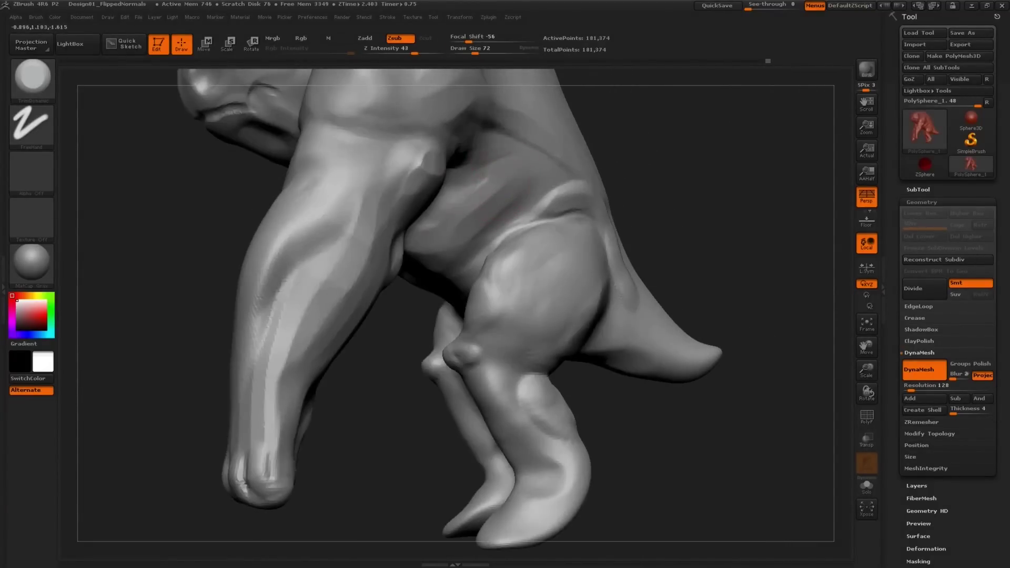
Flatten and smooth the flank between the front leg and the thigh with TrimDynamic at draw size 72.
{"action": "left_click_drag", "start_coordinate": [430, 268], "coordinate": [462, 233]}
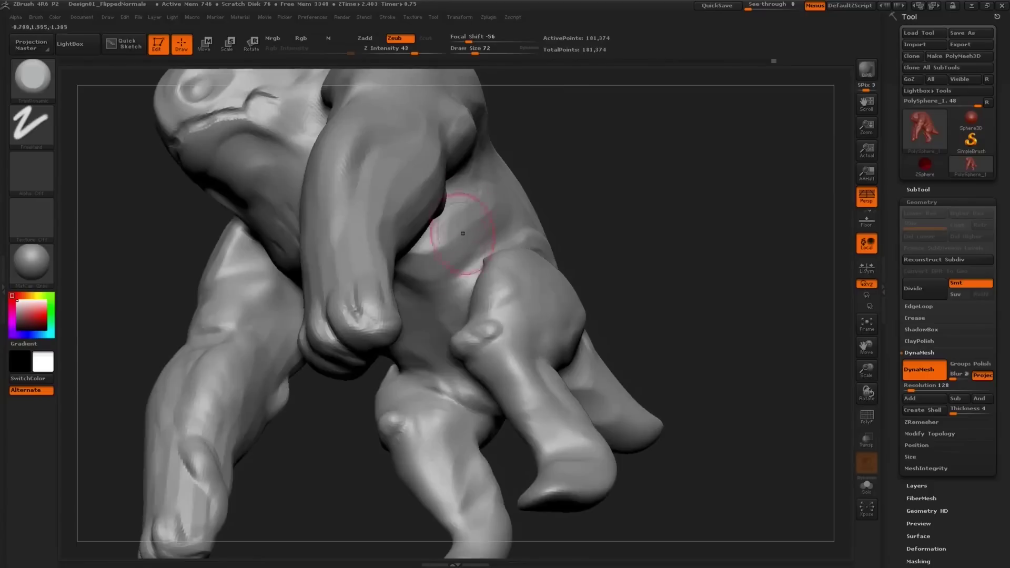
{"action": "right_click_drag", "start_coordinate": [438, 263], "coordinate": [480, 263]}
{"action": "left_click_drag", "start_coordinate": [479, 263], "coordinate": [470, 254]}
{"action": "right_click_drag", "start_coordinate": [470, 255], "coordinate": [498, 270]}
{"action": "left_click_drag", "start_coordinate": [498, 270], "coordinate": [492, 263], "text": "shift"}
{"action": "right_click_drag", "start_coordinate": [509, 254], "coordinate": [529, 244]}
{"action": "left_click_drag", "start_coordinate": [530, 244], "coordinate": [526, 259]}
Trim the planes of the thigh and hip with TrimDynamic at draw size 105.
{"action": "mouse_move", "coordinate": [526, 258]}
{"action": "right_mouse_down"}
{"action": "mouse_move", "coordinate": [499, 260]}
{"action": "mouse_move", "coordinate": [512, 258]}
{"action": "right_mouse_up"}
{"action": "left_click_drag", "start_coordinate": [513, 258], "coordinate": [484, 306]}
{"action": "right_click_drag", "start_coordinate": [477, 314], "coordinate": [469, 333]}
{"action": "left_click_drag", "start_coordinate": [469, 333], "coordinate": [437, 364]}
{"action": "mouse_move", "coordinate": [433, 351]}
{"action": "right_mouse_down"}
{"action": "mouse_move", "coordinate": [419, 400]}
{"action": "mouse_move", "coordinate": [365, 353]}
{"action": "mouse_move", "coordinate": [411, 341]}
{"action": "mouse_move", "coordinate": [345, 296]}
{"action": "right_mouse_up"}
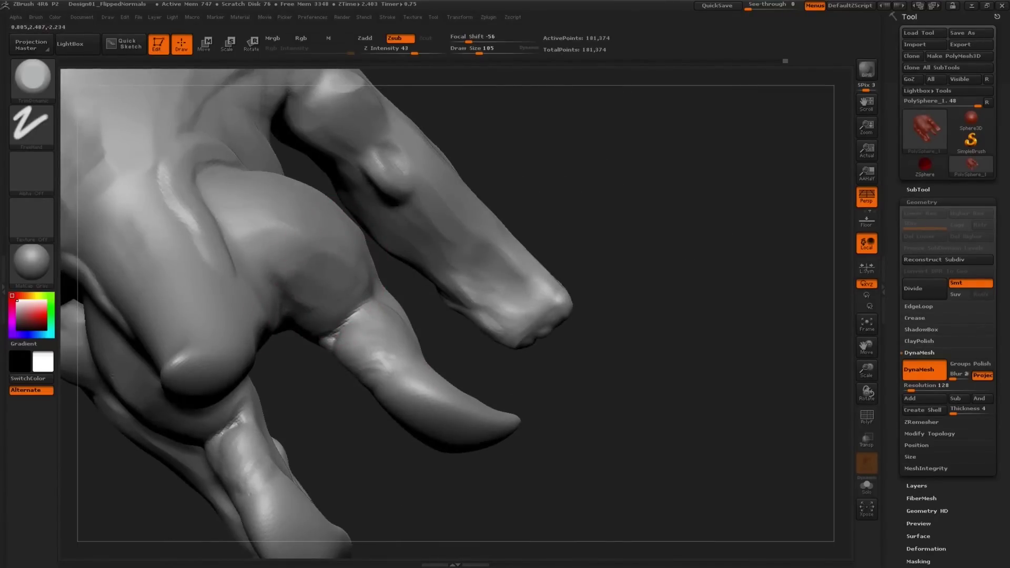
{"action": "left_click_drag", "start_coordinate": [279, 236], "coordinate": [284, 263]}
Reshape the back of the thigh and the hind knee with the Move brush, raising the draw size from 105 to 113.
{"action": "right_click_drag", "start_coordinate": [315, 274], "coordinate": [316, 210], "text": "ctrl"}
{"action": "mouse_move", "coordinate": [442, 226]}
{"action": "right_mouse_down"}
{"action": "mouse_move", "coordinate": [322, 240]}
{"action": "mouse_move", "coordinate": [351, 301]}
{"action": "right_mouse_up"}
{"action": "right_click_drag", "start_coordinate": [350, 302], "coordinate": [336, 242], "text": "ctrl"}
{"action": "key", "text": "b"}
{"action": "key", "text": "m"}
{"action": "key", "text": "v"}
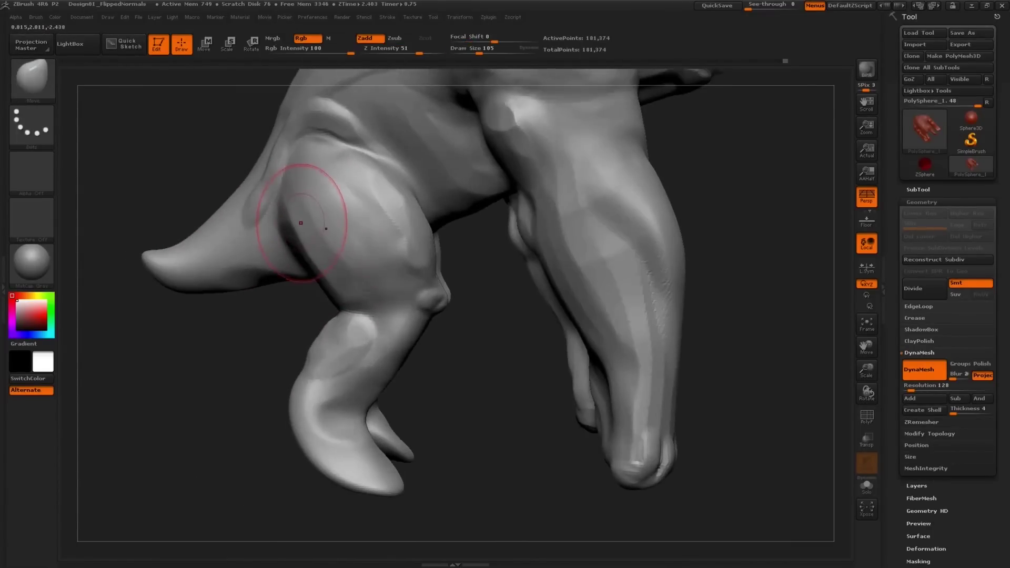
{"action": "left_click_drag", "start_coordinate": [306, 239], "coordinate": [294, 229]}
{"action": "key", "text": "s"}
{"action": "right_click_drag", "start_coordinate": [300, 303], "coordinate": [339, 308]}
{"action": "key", "text": "s"}
{"action": "left_click_drag", "start_coordinate": [333, 247], "coordinate": [328, 248]}
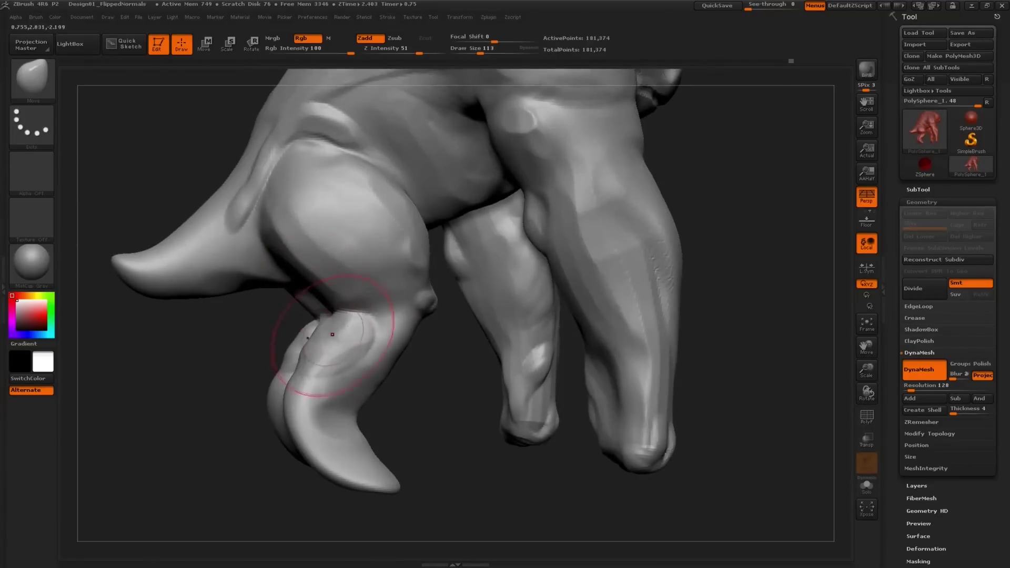
Adjust the lower hind leg, heel and foot contour with the Move brush at draw size 101.
{"action": "right_click_drag", "start_coordinate": [306, 381], "coordinate": [270, 408]}
{"action": "left_click_drag", "start_coordinate": [271, 402], "coordinate": [278, 400]}
{"action": "mouse_move", "coordinate": [279, 400]}
{"action": "right_mouse_down"}
{"action": "mouse_move", "coordinate": [358, 415]}
{"action": "mouse_move", "coordinate": [368, 429]}
{"action": "right_mouse_up"}
{"action": "right_click_drag", "start_coordinate": [284, 439], "coordinate": [350, 351], "text": "alt"}
{"action": "key", "text": "s"}
{"action": "left_click_drag", "start_coordinate": [346, 353], "coordinate": [351, 352]}
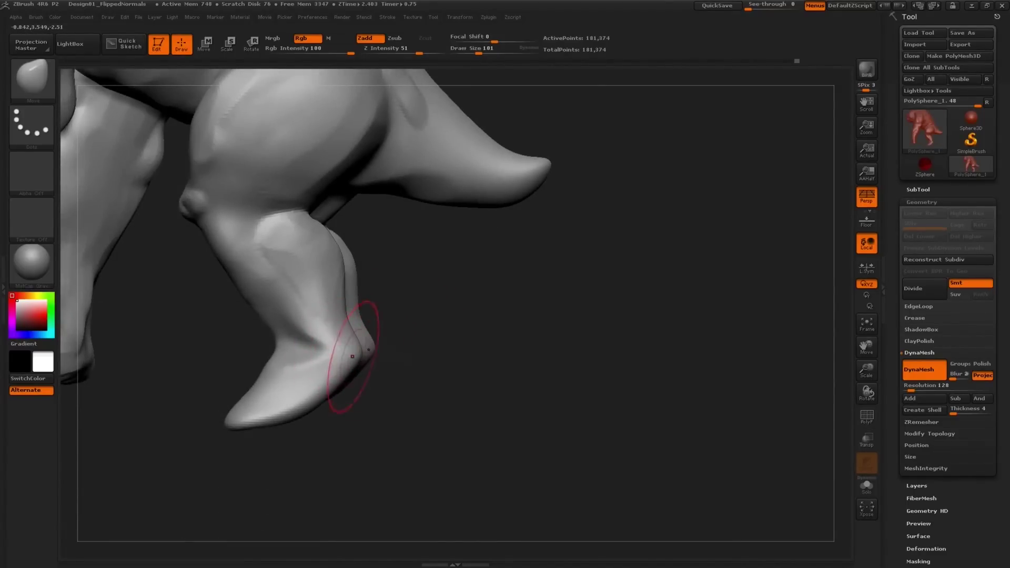
{"action": "left_click_drag", "start_coordinate": [322, 388], "coordinate": [304, 411]}
Refine the silhouette of the hind foot, ankle and calf with the Move brush, reducing the draw size to 89.
{"action": "mouse_move", "coordinate": [244, 413]}
{"action": "right_mouse_down"}
{"action": "mouse_move", "coordinate": [286, 403]}
{"action": "mouse_move", "coordinate": [267, 389]}
{"action": "mouse_move", "coordinate": [284, 420]}
{"action": "mouse_move", "coordinate": [406, 424]}
{"action": "right_mouse_up"}
{"action": "right_click_drag", "start_coordinate": [406, 424], "coordinate": [416, 387], "text": "ctrl"}
{"action": "key", "text": "s"}
{"action": "mouse_move", "coordinate": [418, 383]}
{"action": "left_mouse_down"}
{"action": "mouse_move", "coordinate": [433, 383]}
{"action": "mouse_move", "coordinate": [433, 353]}
{"action": "left_mouse_up"}
{"action": "key", "text": "s"}
{"action": "left_click_drag", "start_coordinate": [432, 352], "coordinate": [438, 348]}
{"action": "left_click_drag", "start_coordinate": [383, 258], "coordinate": [371, 252]}
{"action": "key", "text": "s"}
{"action": "left_click_drag", "start_coordinate": [369, 248], "coordinate": [364, 247]}
{"action": "key", "text": "s"}
{"action": "left_click_drag", "start_coordinate": [361, 240], "coordinate": [353, 240]}
{"action": "mouse_move", "coordinate": [355, 220]}
{"action": "right_mouse_down", "text": "alt"}
{"action": "mouse_move", "coordinate": [462, 247]}
{"action": "mouse_move", "coordinate": [463, 232]}
{"action": "mouse_move", "coordinate": [410, 232]}
{"action": "mouse_move", "coordinate": [304, 152]}
{"action": "mouse_move", "coordinate": [412, 231]}
{"action": "mouse_move", "coordinate": [536, 247]}
{"action": "mouse_move", "coordinate": [518, 245]}
{"action": "right_mouse_up", "text": "alt"}
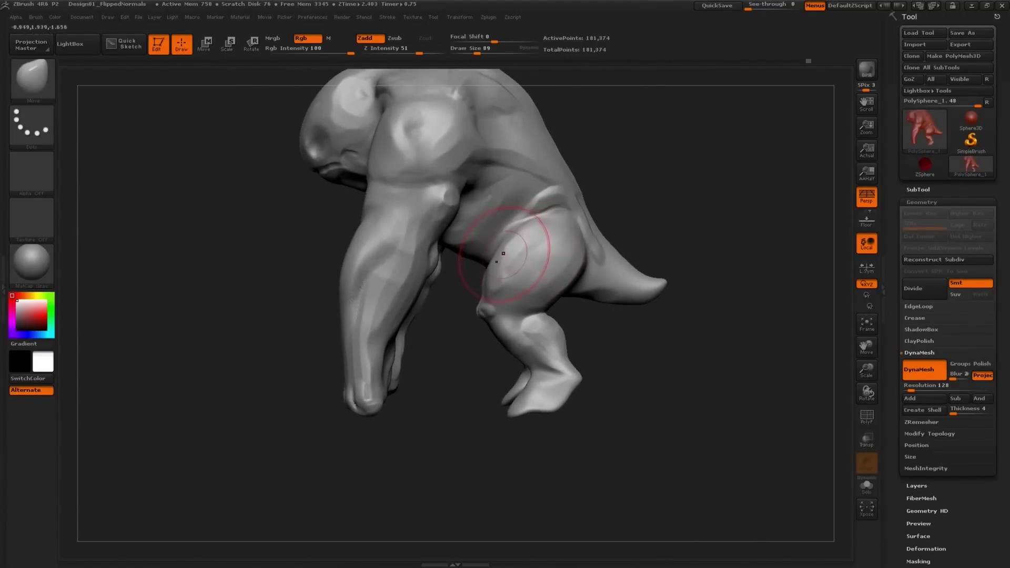
Reshape the head profile with the Move brush at draw size 131.
{"action": "key", "text": "s"}
{"action": "key", "text": "space"}
{"action": "key", "text": "bracketleft"}
{"action": "key", "text": "bracketleft"}
{"action": "key", "text": "bracketleft"}
{"action": "right_click_drag", "start_coordinate": [482, 232], "coordinate": [400, 195]}
{"action": "key", "text": "s"}
{"action": "left_click_drag", "start_coordinate": [351, 158], "coordinate": [344, 162]}
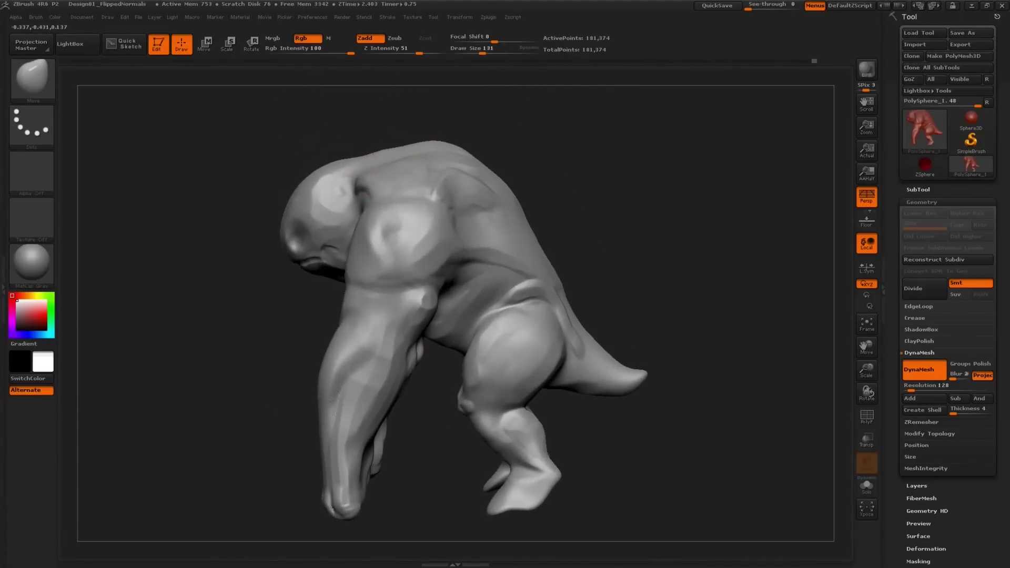
Add clay beside the eye with ClayBuildup at draw size 50.
{"action": "mouse_move", "coordinate": [336, 171]}
{"action": "right_mouse_down"}
{"action": "mouse_move", "coordinate": [361, 181]}
{"action": "mouse_move", "coordinate": [372, 237]}
{"action": "mouse_move", "coordinate": [410, 267]}
{"action": "mouse_move", "coordinate": [402, 294]}
{"action": "right_mouse_up"}
{"action": "key", "text": "b"}
{"action": "key", "text": "c"}
{"action": "key", "text": "b"}
{"action": "key", "text": "s"}
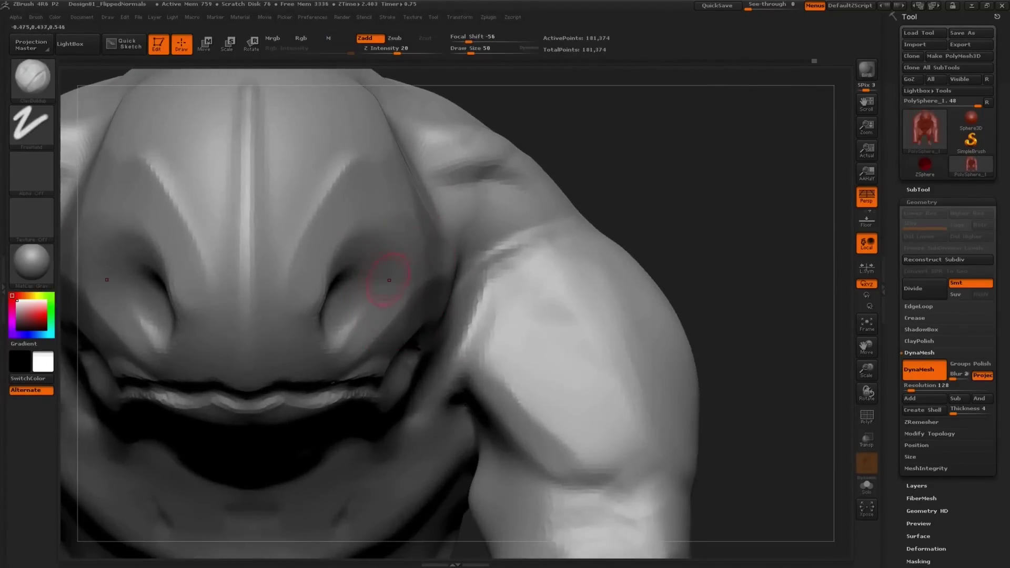
{"action": "left_click_drag", "start_coordinate": [405, 275], "coordinate": [395, 274]}
{"action": "right_click_drag", "start_coordinate": [394, 274], "coordinate": [395, 274], "text": "alt"}
{"action": "mouse_move", "coordinate": [422, 204]}
{"action": "right_mouse_down", "text": "alt"}
{"action": "mouse_move", "coordinate": [440, 185]}
{"action": "mouse_move", "coordinate": [448, 247]}
{"action": "mouse_move", "coordinate": [432, 199]}
{"action": "right_mouse_up", "text": "alt"}
Pull the sides of the head outward into pointed crests with the Move brush.
{"action": "key", "text": "b"}
{"action": "key", "text": "m"}
{"action": "key", "text": "v"}
{"action": "left_click_drag", "start_coordinate": [456, 148], "coordinate": [472, 134]}
{"action": "right_click_drag", "start_coordinate": [468, 158], "coordinate": [453, 144], "text": "alt"}
{"action": "right_click_drag", "start_coordinate": [454, 231], "coordinate": [458, 195]}
{"action": "key", "text": "s"}
{"action": "left_click_drag", "start_coordinate": [460, 197], "coordinate": [454, 197]}
{"action": "right_click_drag", "start_coordinate": [446, 151], "coordinate": [480, 195], "text": "ctrl"}
{"action": "left_click_drag", "start_coordinate": [482, 197], "coordinate": [475, 192]}
{"action": "right_click_drag", "start_coordinate": [458, 176], "coordinate": [467, 209]}
{"action": "mouse_move", "coordinate": [467, 210]}
{"action": "left_mouse_down"}
{"action": "mouse_move", "coordinate": [446, 225]}
{"action": "mouse_move", "coordinate": [422, 221]}
{"action": "mouse_move", "coordinate": [424, 232]}
{"action": "left_mouse_up"}
Shape the eye socket with ClayBuildup at draw size 30 and smooth the area under the brow.
{"action": "mouse_move", "coordinate": [447, 242]}
{"action": "right_mouse_down"}
{"action": "mouse_move", "coordinate": [456, 224]}
{"action": "mouse_move", "coordinate": [454, 248]}
{"action": "right_mouse_up"}
{"action": "key", "text": "b"}
{"action": "key", "text": "c"}
{"action": "key", "text": "b"}
{"action": "key", "text": "s"}
{"action": "left_click_drag", "start_coordinate": [453, 249], "coordinate": [438, 248]}
{"action": "mouse_move", "coordinate": [437, 248]}
{"action": "right_mouse_down"}
{"action": "mouse_move", "coordinate": [450, 294]}
{"action": "mouse_move", "coordinate": [433, 294]}
{"action": "right_mouse_up"}
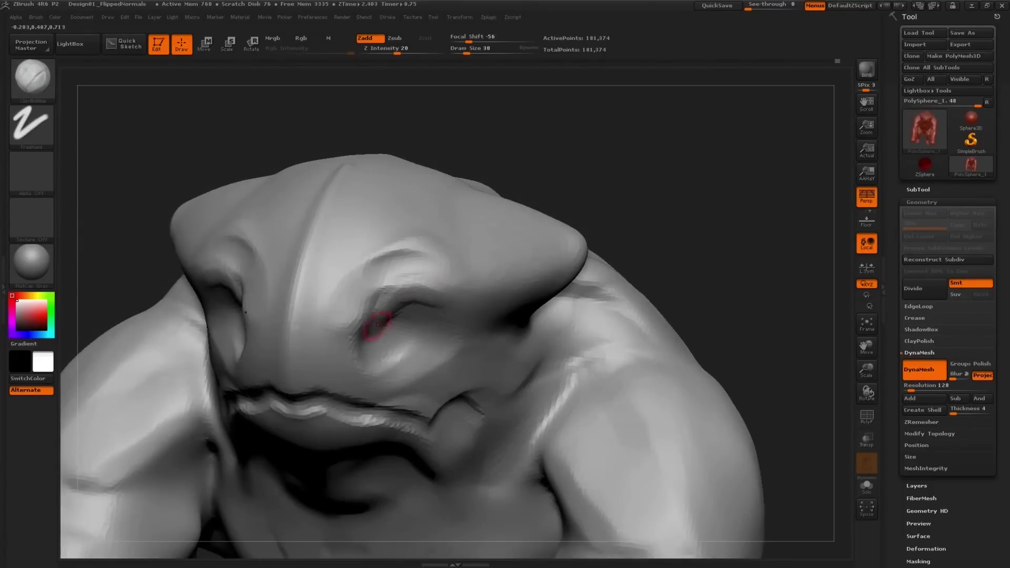
{"action": "right_click_drag", "start_coordinate": [376, 325], "coordinate": [425, 315]}
{"action": "left_click_drag", "start_coordinate": [368, 321], "coordinate": [428, 304], "text": "shift"}
{"action": "right_click_drag", "start_coordinate": [428, 305], "coordinate": [415, 297]}
{"action": "left_click_drag", "start_coordinate": [442, 294], "coordinate": [381, 290], "text": "shift"}
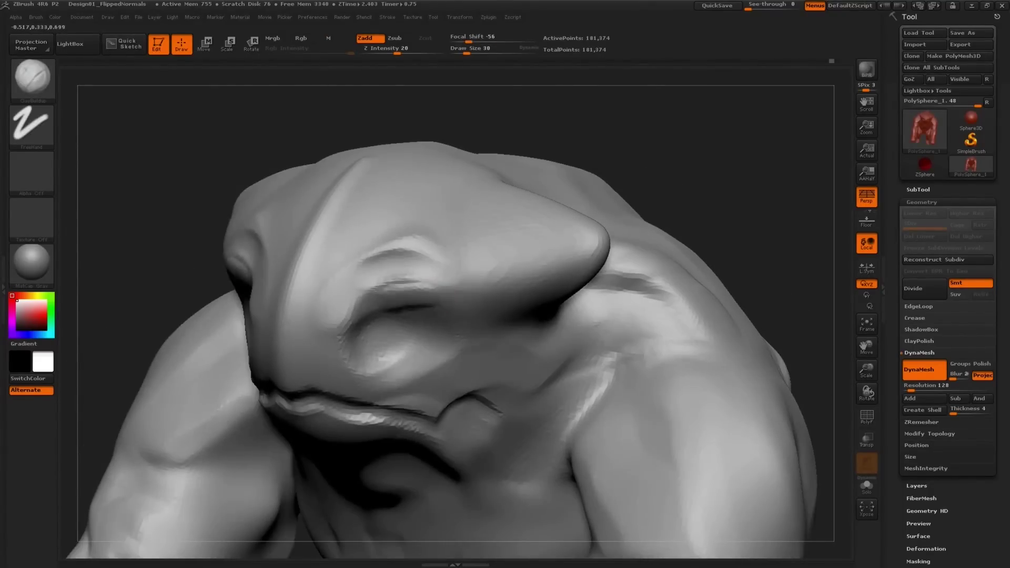
Build a brow ridge from the inner eye to the crest tip, and smooth the nostril area at draw size 45.
{"action": "left_click_drag", "start_coordinate": [339, 325], "coordinate": [581, 271]}
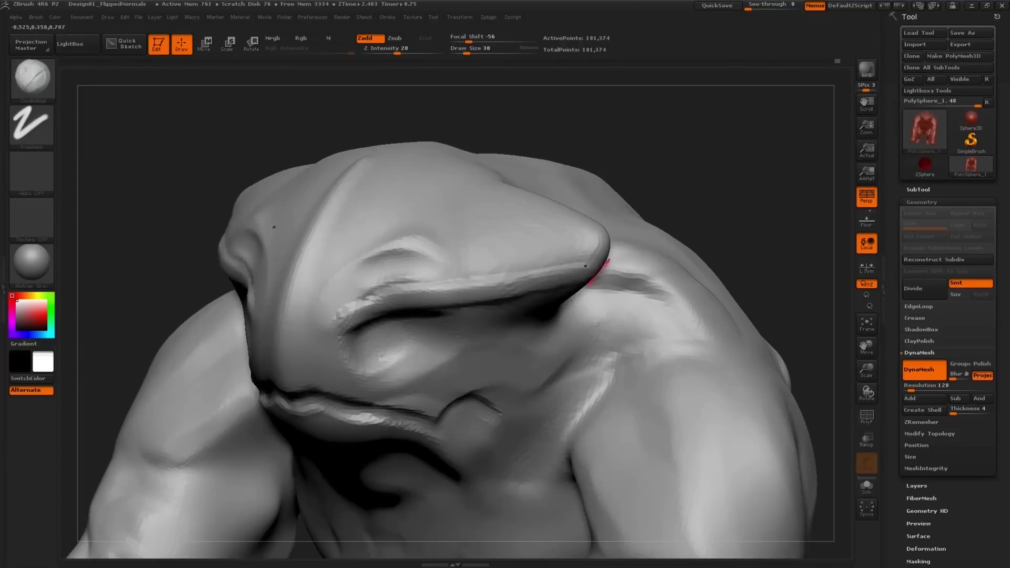
{"action": "right_click_drag", "start_coordinate": [400, 299], "coordinate": [435, 296]}
{"action": "right_click_drag", "start_coordinate": [345, 313], "coordinate": [362, 314]}
{"action": "key", "text": "bracketleft"}
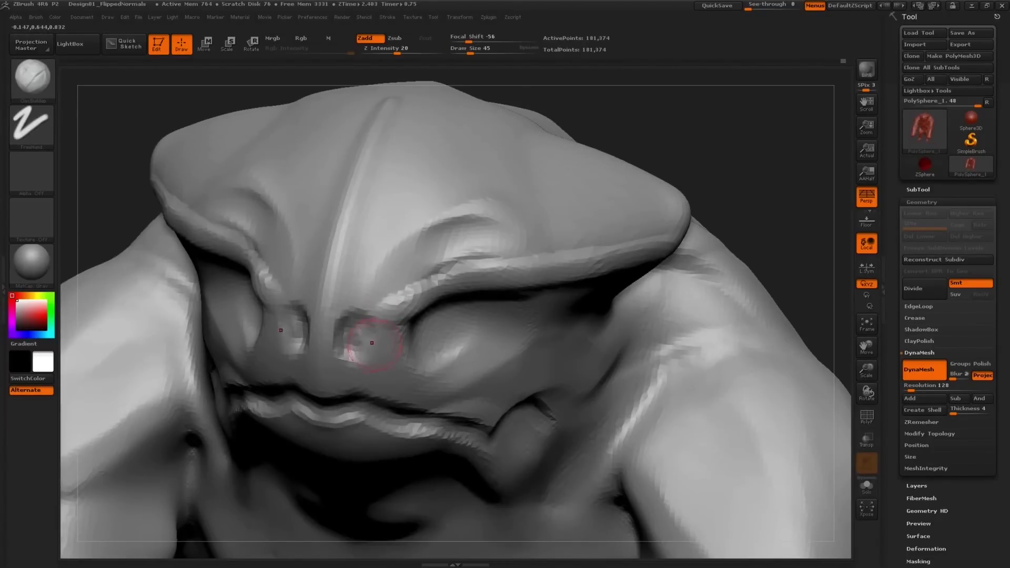
{"action": "left_click_drag", "start_coordinate": [356, 306], "coordinate": [358, 343], "text": "shift"}
{"action": "right_click_drag", "start_coordinate": [379, 354], "coordinate": [428, 327]}
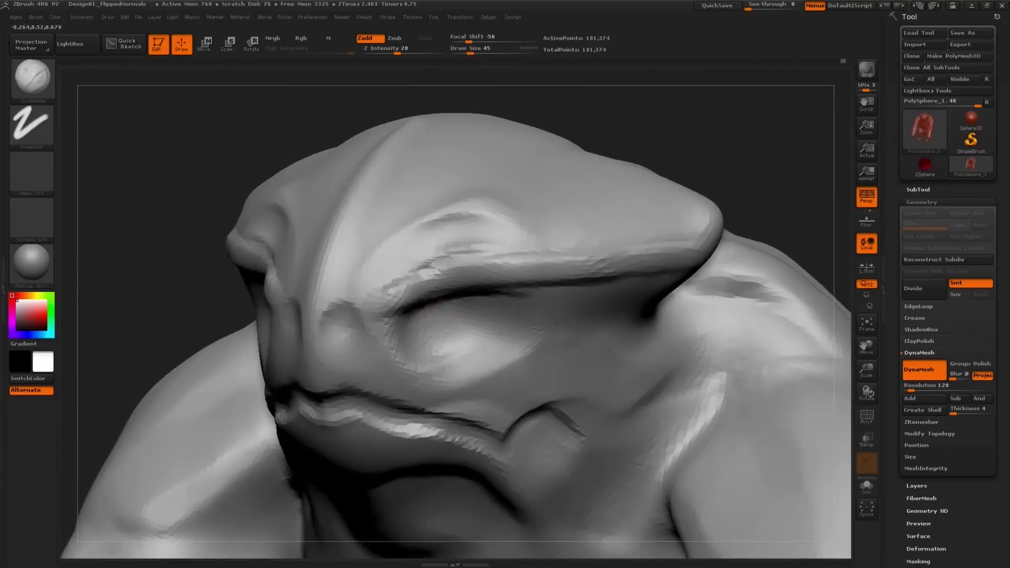
Hollow the eye socket and build up the lower eyelid with ClayBuildup, setting the draw size to 39.
{"action": "mouse_move", "coordinate": [445, 322]}
{"action": "left_mouse_down"}
{"action": "mouse_move", "coordinate": [472, 317]}
{"action": "mouse_move", "coordinate": [456, 346]}
{"action": "mouse_move", "coordinate": [467, 343]}
{"action": "left_mouse_up"}
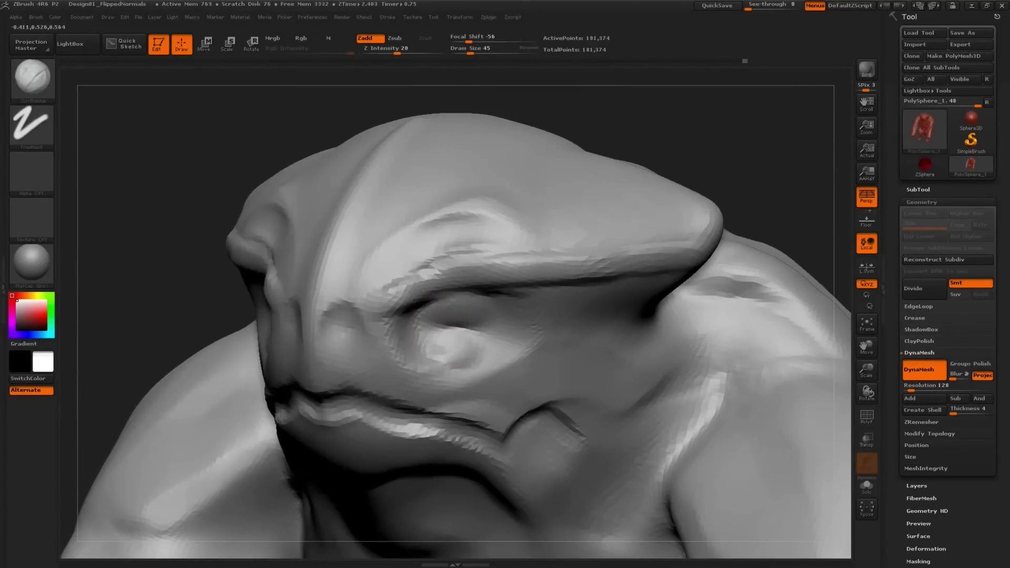
{"action": "right_click_drag", "start_coordinate": [480, 336], "coordinate": [514, 351]}
{"action": "key", "text": "ctrl+z"}
{"action": "left_click_drag", "start_coordinate": [526, 339], "coordinate": [447, 379]}
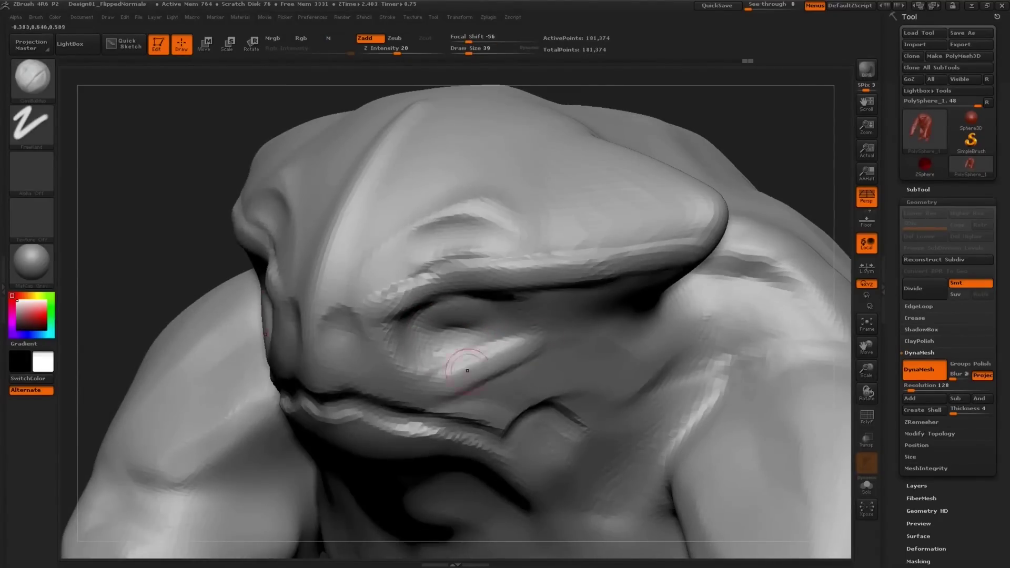
Build up the upper lip edge and a fold beneath the eye with ClayBuildup at draw size 30.
{"action": "mouse_move", "coordinate": [536, 330]}
{"action": "right_mouse_down", "text": "ctrl"}
{"action": "mouse_move", "coordinate": [530, 284]}
{"action": "mouse_move", "coordinate": [589, 287]}
{"action": "mouse_move", "coordinate": [586, 337]}
{"action": "mouse_move", "coordinate": [566, 324]}
{"action": "mouse_move", "coordinate": [389, 329]}
{"action": "right_mouse_up", "text": "ctrl"}
{"action": "key", "text": "bracketleft"}
{"action": "mouse_move", "coordinate": [399, 334]}
{"action": "right_mouse_down"}
{"action": "mouse_move", "coordinate": [300, 310]}
{"action": "mouse_move", "coordinate": [462, 360]}
{"action": "mouse_move", "coordinate": [605, 368]}
{"action": "right_mouse_up"}
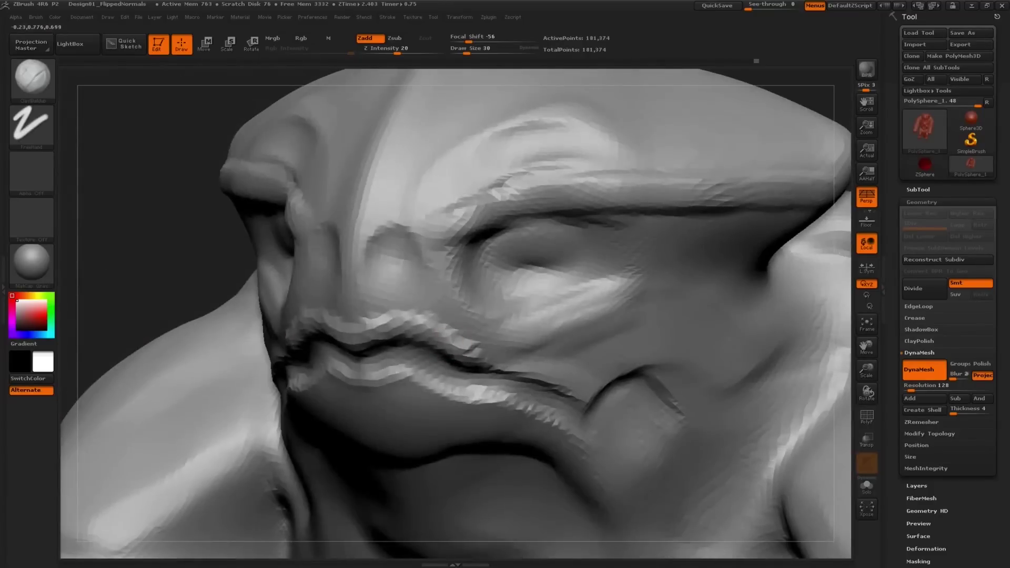
{"action": "mouse_move", "coordinate": [578, 343]}
{"action": "left_mouse_down"}
{"action": "mouse_move", "coordinate": [612, 317]}
{"action": "mouse_move", "coordinate": [503, 319]}
{"action": "mouse_move", "coordinate": [636, 293]}
{"action": "mouse_move", "coordinate": [513, 315]}
{"action": "left_mouse_up"}
{"action": "key", "text": "s"}
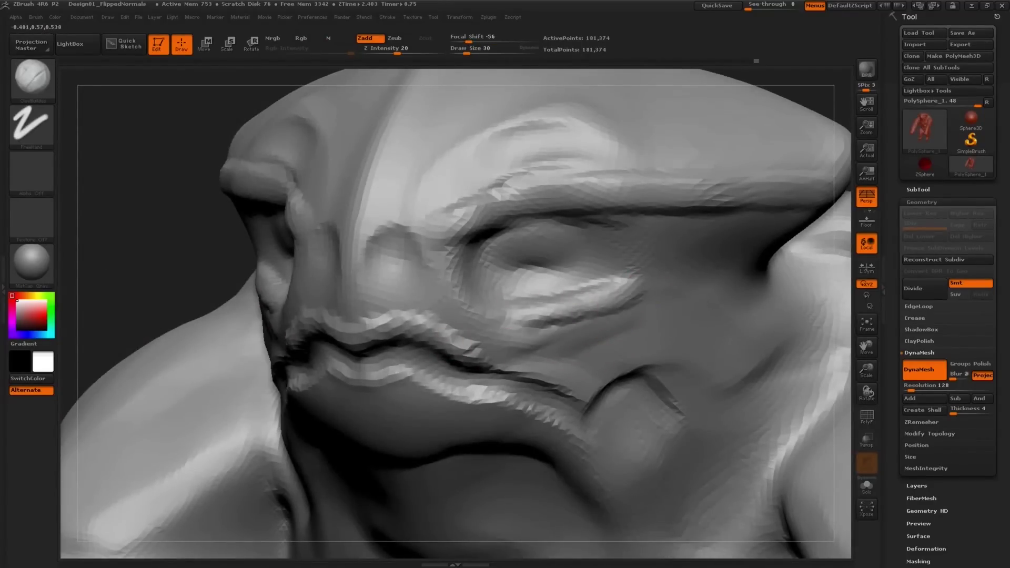
Add cheek folds below the eye at draw sizes 30 and 56, and smooth the corner of the mouth.
{"action": "right_click_drag", "start_coordinate": [560, 314], "coordinate": [525, 324]}
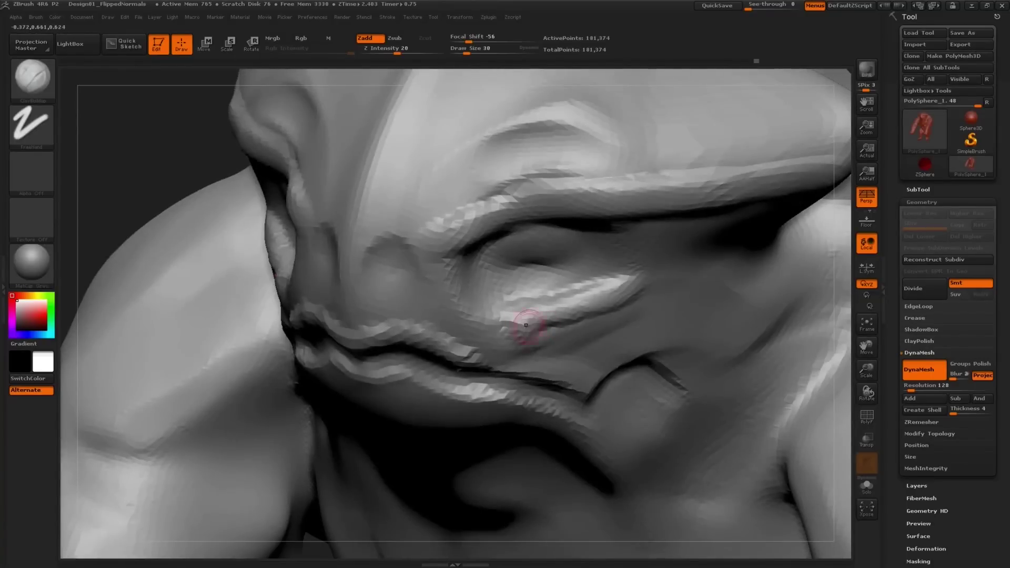
{"action": "left_click_drag", "start_coordinate": [525, 324], "coordinate": [628, 329]}
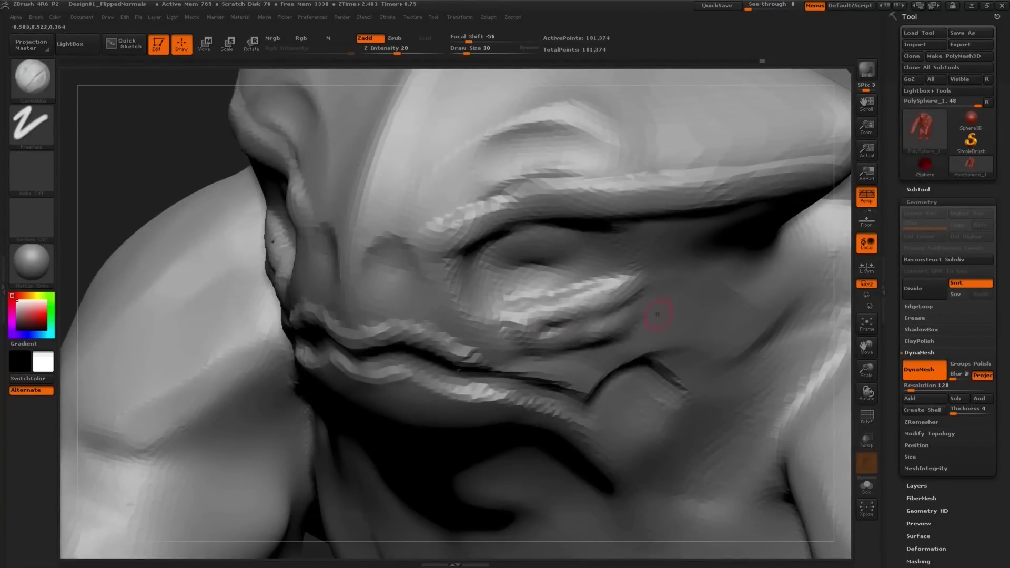
{"action": "right_click_drag", "start_coordinate": [656, 314], "coordinate": [626, 318]}
{"action": "key", "text": "bracketright"}
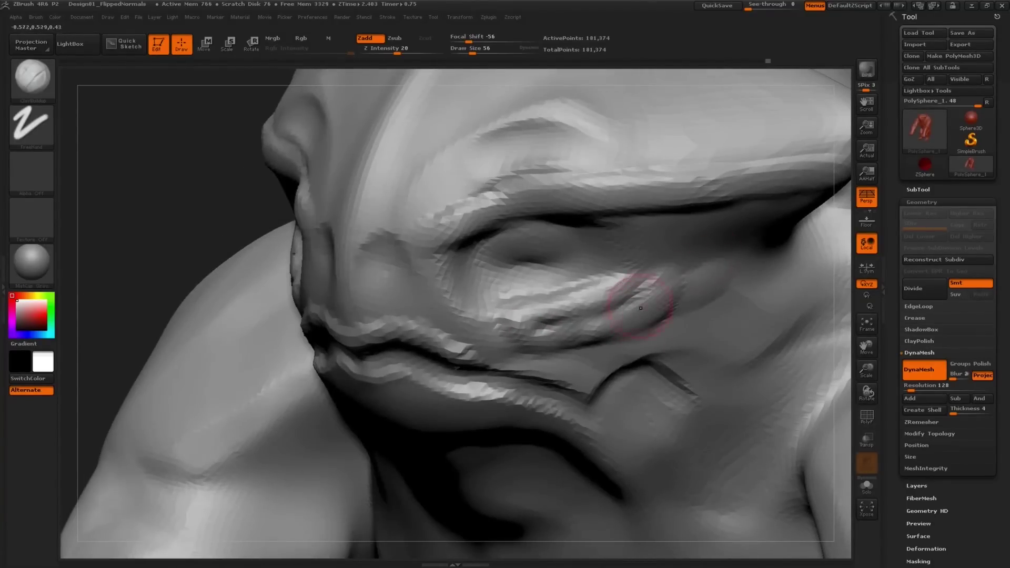
{"action": "key", "text": "bracketright"}
{"action": "mouse_move", "coordinate": [542, 295]}
{"action": "right_mouse_down"}
{"action": "mouse_move", "coordinate": [509, 316]}
{"action": "mouse_move", "coordinate": [518, 241]}
{"action": "right_mouse_up"}
{"action": "mouse_move", "coordinate": [518, 242]}
{"action": "right_mouse_down", "text": "shift"}
{"action": "mouse_move", "coordinate": [531, 252]}
{"action": "mouse_move", "coordinate": [536, 293]}
{"action": "mouse_move", "coordinate": [578, 345]}
{"action": "right_mouse_up", "text": "shift"}
{"action": "left_click_drag", "start_coordinate": [575, 350], "coordinate": [565, 387], "text": "shift"}
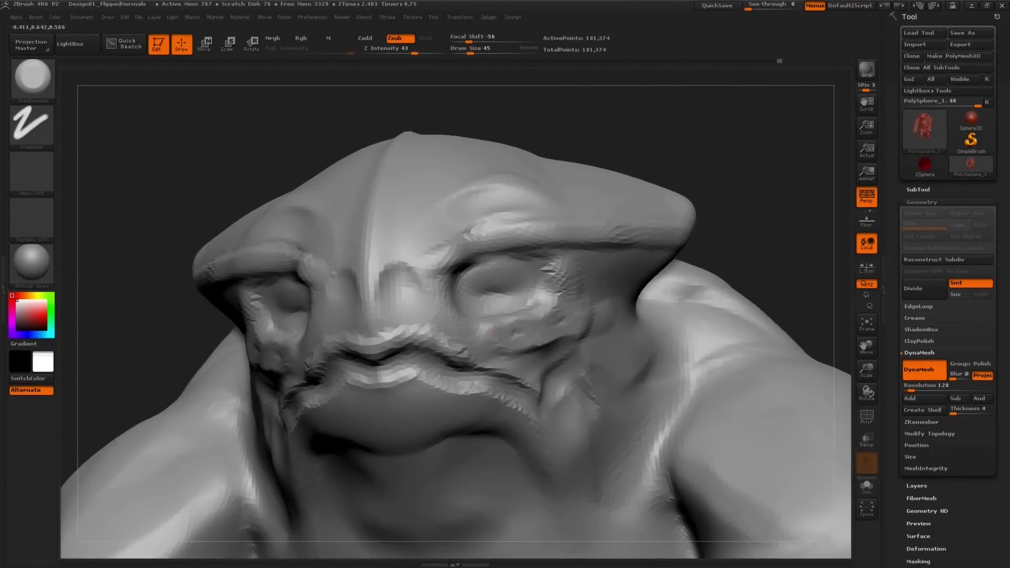
Flatten the eyeball, inner eye corner and brow ridge with TrimDynamic at draw sizes 45 and 75.
{"action": "left_click_drag", "start_coordinate": [477, 277], "coordinate": [484, 277]}
{"action": "left_click_drag", "start_coordinate": [450, 316], "coordinate": [451, 253]}
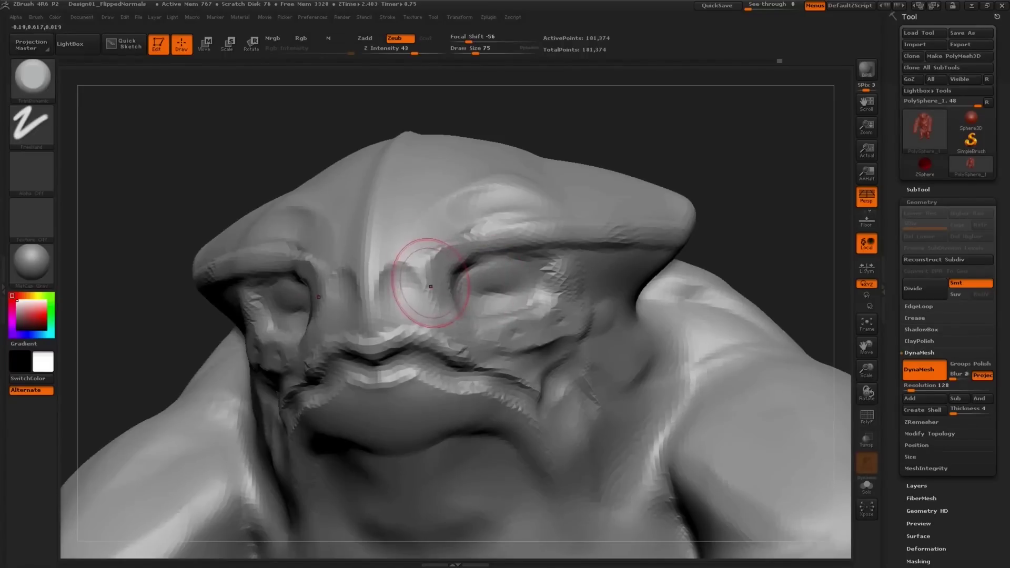
{"action": "right_click_drag", "start_coordinate": [454, 296], "coordinate": [453, 357]}
{"action": "key", "text": "s"}
{"action": "left_click_drag", "start_coordinate": [444, 288], "coordinate": [450, 288]}
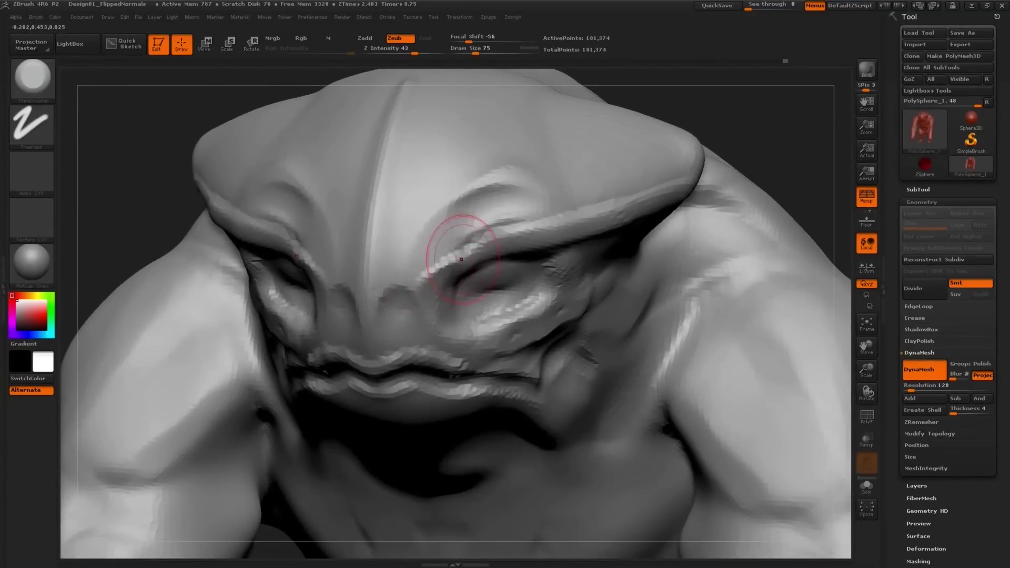
Build up raised bumps and ridges on top of the head with ClayBuildup, adjusting the draw size to 59.
{"action": "key", "text": "b"}
{"action": "key", "text": "c"}
{"action": "key", "text": "b"}
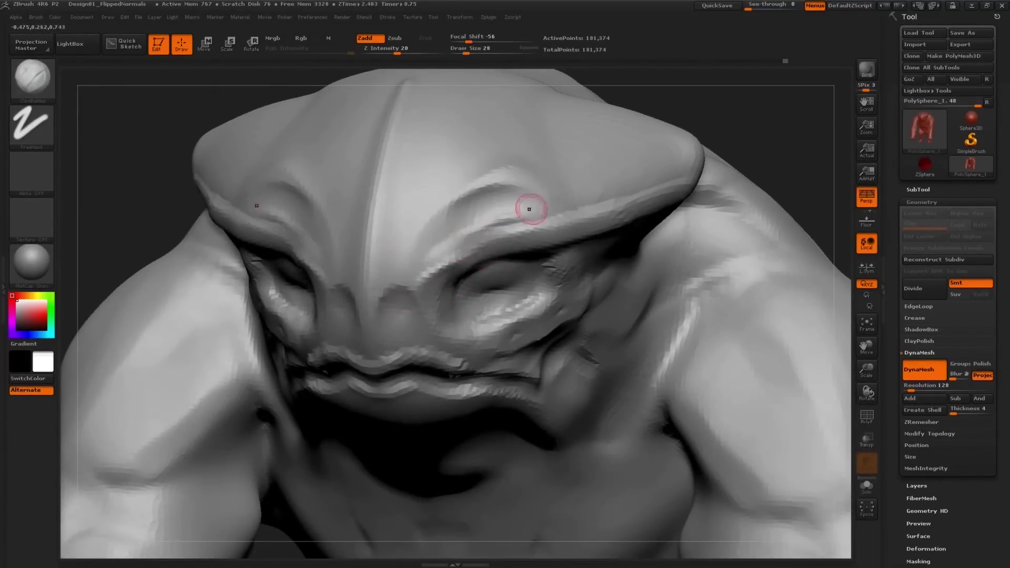
{"action": "right_click_drag", "start_coordinate": [529, 208], "coordinate": [688, 168]}
{"action": "mouse_move", "coordinate": [712, 132]}
{"action": "left_mouse_down"}
{"action": "mouse_move", "coordinate": [657, 165]}
{"action": "mouse_move", "coordinate": [531, 185]}
{"action": "mouse_move", "coordinate": [569, 187]}
{"action": "mouse_move", "coordinate": [450, 219]}
{"action": "left_mouse_up"}
{"action": "key", "text": "ctrl+z"}
{"action": "right_click_drag", "start_coordinate": [443, 218], "coordinate": [452, 421]}
{"action": "mouse_move", "coordinate": [426, 159]}
{"action": "right_mouse_down"}
{"action": "mouse_move", "coordinate": [412, 221]}
{"action": "mouse_move", "coordinate": [487, 248]}
{"action": "mouse_move", "coordinate": [492, 263]}
{"action": "right_mouse_up"}
{"action": "key", "text": "]"}
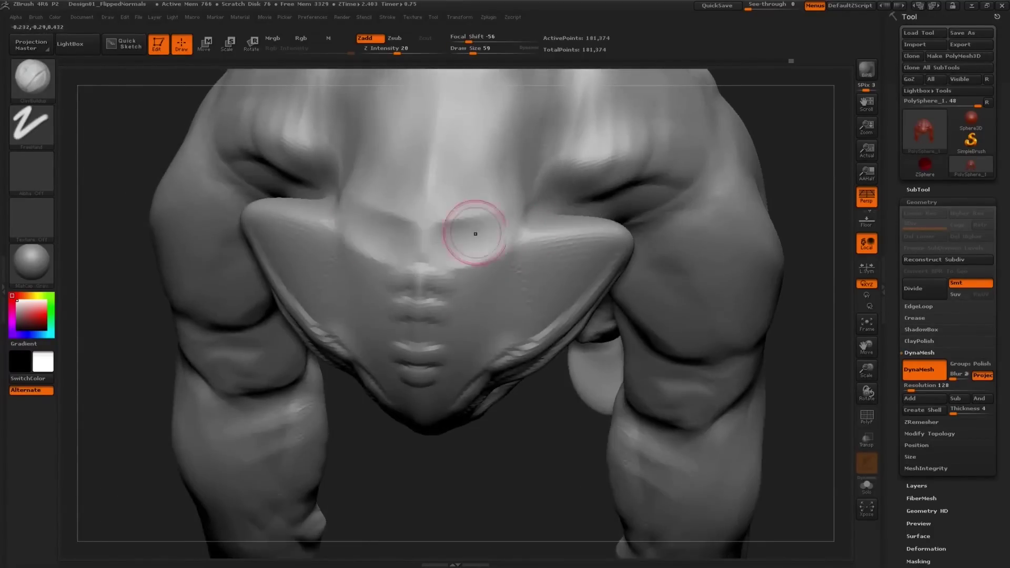
{"action": "mouse_move", "coordinate": [439, 223]}
{"action": "right_mouse_down"}
{"action": "mouse_move", "coordinate": [405, 158]}
{"action": "mouse_move", "coordinate": [496, 242]}
{"action": "mouse_move", "coordinate": [518, 226]}
{"action": "mouse_move", "coordinate": [506, 206]}
{"action": "right_mouse_up"}
{"action": "key", "text": "["}
{"action": "key", "text": "["}
{"action": "mouse_move", "coordinate": [511, 208]}
{"action": "left_mouse_down"}
{"action": "mouse_move", "coordinate": [502, 223]}
{"action": "mouse_move", "coordinate": [564, 315]}
{"action": "mouse_move", "coordinate": [559, 329]}
{"action": "mouse_move", "coordinate": [511, 216]}
{"action": "left_mouse_up"}
Reshape the rear edge of the head crest with the Move brush.
{"action": "key", "text": "b"}
{"action": "key", "text": "m"}
{"action": "key", "text": "v"}
{"action": "right_click_drag", "start_coordinate": [512, 218], "coordinate": [508, 200]}
{"action": "key", "text": "s"}
{"action": "left_click_drag", "start_coordinate": [507, 200], "coordinate": [519, 194]}
{"action": "mouse_move", "coordinate": [525, 234]}
{"action": "right_mouse_down"}
{"action": "mouse_move", "coordinate": [519, 226]}
{"action": "mouse_move", "coordinate": [548, 204]}
{"action": "mouse_move", "coordinate": [558, 176]}
{"action": "right_mouse_up"}
Build up the back of the head crest with ClayBuildup strokes.
{"action": "key", "text": "b"}
{"action": "key", "text": "c"}
{"action": "key", "text": "b"}
{"action": "left_click_drag", "start_coordinate": [551, 179], "coordinate": [562, 102]}
{"action": "left_click_drag", "start_coordinate": [541, 207], "coordinate": [532, 232]}
{"action": "right_click_drag", "start_coordinate": [552, 269], "coordinate": [550, 262]}
{"action": "key", "text": "space"}
{"action": "mouse_move", "coordinate": [555, 260]}
{"action": "left_mouse_down"}
{"action": "mouse_move", "coordinate": [566, 260]}
{"action": "mouse_move", "coordinate": [543, 308]}
{"action": "mouse_move", "coordinate": [560, 323]}
{"action": "left_mouse_up"}
Extend the ClayBuildup strokes along the crest and onto the neck behind it.
{"action": "right_click_drag", "start_coordinate": [568, 210], "coordinate": [579, 198]}
{"action": "mouse_move", "coordinate": [579, 198]}
{"action": "left_mouse_down"}
{"action": "mouse_move", "coordinate": [583, 182]}
{"action": "mouse_move", "coordinate": [704, 173]}
{"action": "left_mouse_up"}
{"action": "right_click_drag", "start_coordinate": [703, 173], "coordinate": [604, 220], "text": "alt"}
{"action": "mouse_move", "coordinate": [604, 221]}
{"action": "left_mouse_down"}
{"action": "mouse_move", "coordinate": [617, 244]}
{"action": "mouse_move", "coordinate": [652, 231]}
{"action": "mouse_move", "coordinate": [728, 247]}
{"action": "mouse_move", "coordinate": [762, 236]}
{"action": "mouse_move", "coordinate": [610, 210]}
{"action": "mouse_move", "coordinate": [636, 227]}
{"action": "mouse_move", "coordinate": [746, 232]}
{"action": "mouse_move", "coordinate": [683, 242]}
{"action": "left_mouse_up"}
Build up the muscle fold between the neck and the shoulder with ClayBuildup at draw size 89.
{"action": "right_click_drag", "start_coordinate": [503, 375], "coordinate": [625, 321]}
{"action": "mouse_move", "coordinate": [558, 316]}
{"action": "right_mouse_down"}
{"action": "mouse_move", "coordinate": [531, 305]}
{"action": "mouse_move", "coordinate": [519, 316]}
{"action": "mouse_move", "coordinate": [526, 273]}
{"action": "mouse_move", "coordinate": [579, 262]}
{"action": "right_mouse_up"}
{"action": "right_click_drag", "start_coordinate": [578, 263], "coordinate": [620, 305], "text": "ctrl"}
{"action": "key", "text": "s"}
{"action": "left_click_drag", "start_coordinate": [648, 277], "coordinate": [635, 276]}
{"action": "right_click_drag", "start_coordinate": [636, 276], "coordinate": [667, 306]}
{"action": "key", "text": "s"}
{"action": "mouse_move", "coordinate": [703, 273]}
{"action": "left_mouse_down"}
{"action": "mouse_move", "coordinate": [678, 278]}
{"action": "mouse_move", "coordinate": [652, 248]}
{"action": "mouse_move", "coordinate": [705, 293]}
{"action": "mouse_move", "coordinate": [736, 294]}
{"action": "mouse_move", "coordinate": [699, 268]}
{"action": "mouse_move", "coordinate": [731, 386]}
{"action": "left_mouse_up"}
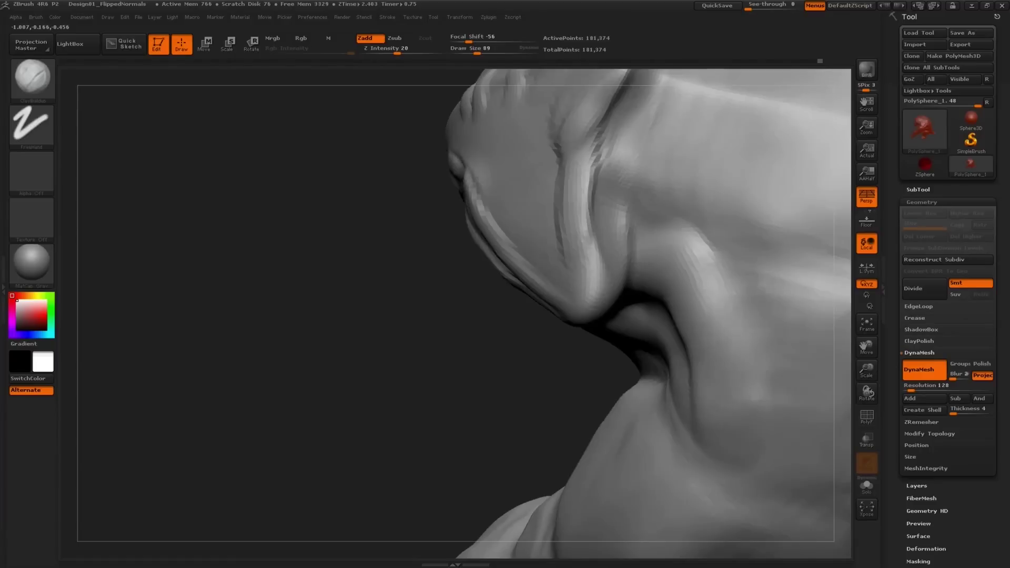
Sculpt the collarbones and the folds between jaw and neck with ClayBuildup at draw sizes 68, 26 and 53.
{"action": "right_click_drag", "start_coordinate": [700, 265], "coordinate": [647, 268], "text": "ctrl"}
{"action": "mouse_move", "coordinate": [659, 263]}
{"action": "left_mouse_down"}
{"action": "mouse_move", "coordinate": [631, 273]}
{"action": "mouse_move", "coordinate": [621, 241]}
{"action": "left_mouse_up"}
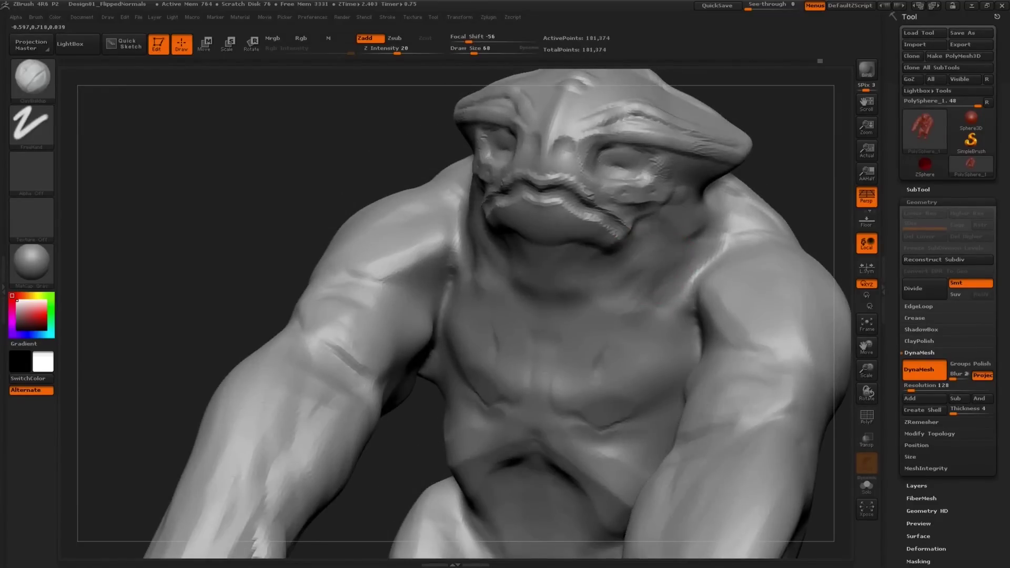
{"action": "mouse_move", "coordinate": [521, 242]}
{"action": "right_mouse_down"}
{"action": "mouse_move", "coordinate": [557, 253]}
{"action": "mouse_move", "coordinate": [547, 268]}
{"action": "right_mouse_up"}
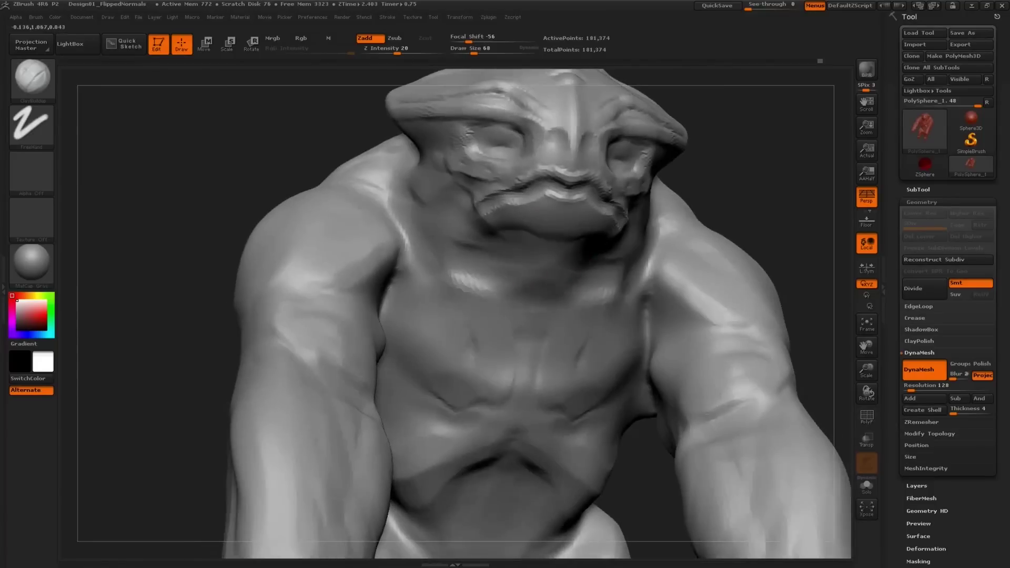
{"action": "mouse_move", "coordinate": [462, 239]}
{"action": "left_mouse_down"}
{"action": "mouse_move", "coordinate": [448, 283]}
{"action": "mouse_move", "coordinate": [416, 265]}
{"action": "left_mouse_up"}
{"action": "mouse_move", "coordinate": [455, 226]}
{"action": "right_mouse_down"}
{"action": "mouse_move", "coordinate": [495, 223]}
{"action": "mouse_move", "coordinate": [499, 231]}
{"action": "right_mouse_up"}
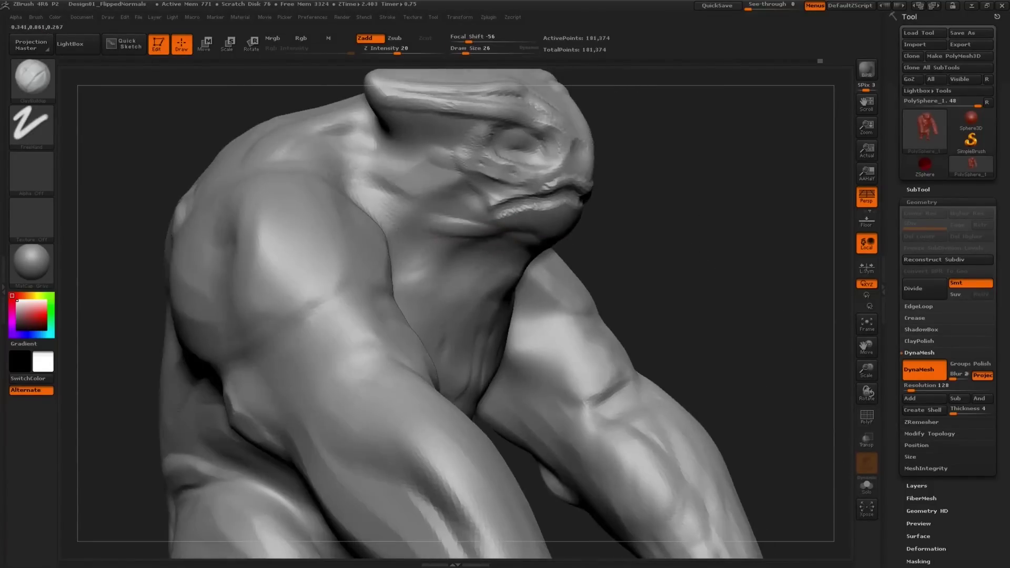
{"action": "left_click_drag", "start_coordinate": [465, 52], "coordinate": [472, 52]}
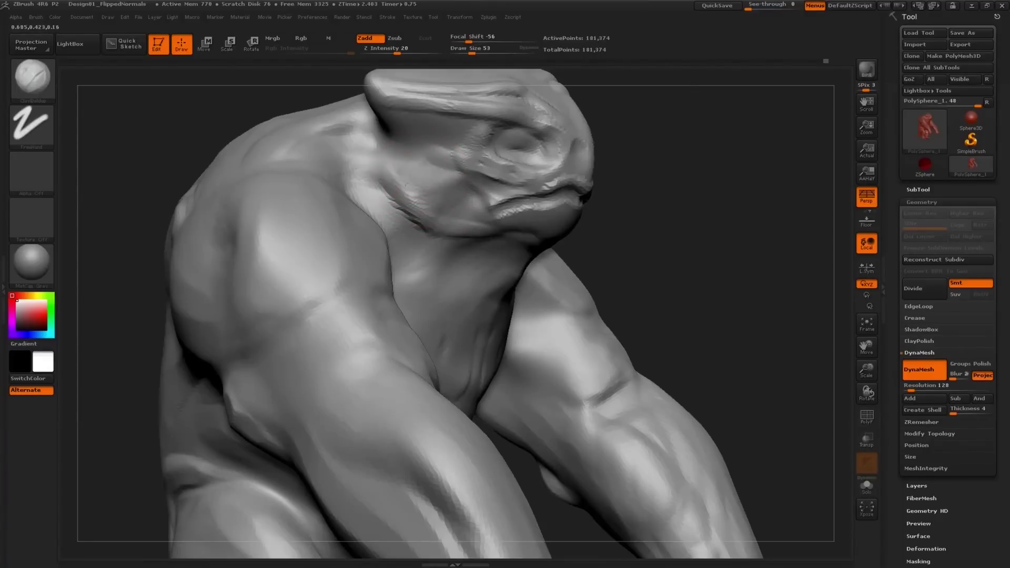
{"action": "right_click_drag", "start_coordinate": [436, 248], "coordinate": [477, 251]}
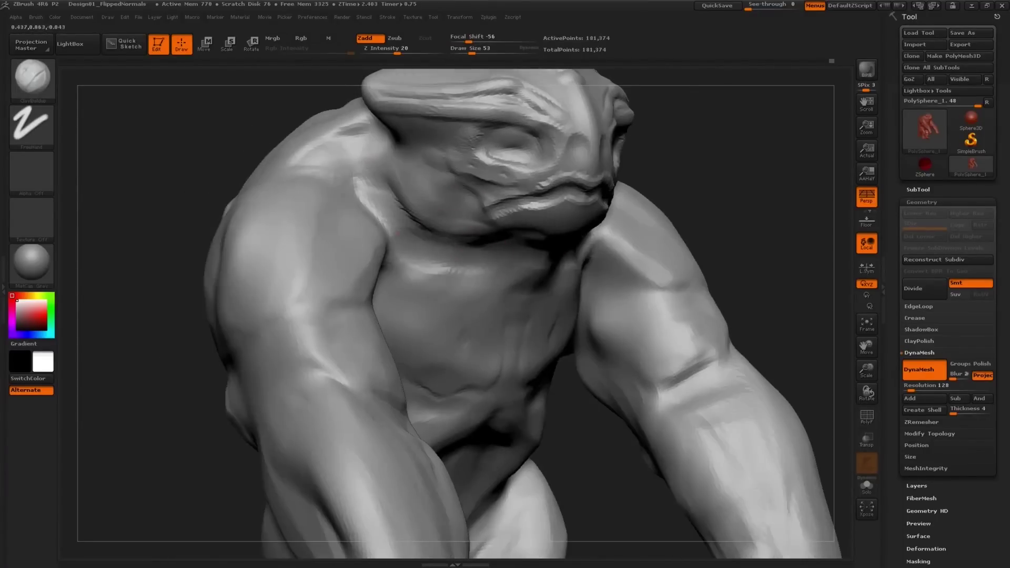
Refine the transition between neck, shoulder and chest with ClayBuildup, varying the draw size between strokes.
{"action": "mouse_move", "coordinate": [444, 315]}
{"action": "right_mouse_down"}
{"action": "mouse_move", "coordinate": [461, 274]}
{"action": "mouse_move", "coordinate": [432, 263]}
{"action": "right_mouse_up"}
{"action": "key", "text": "s"}
{"action": "left_click_drag", "start_coordinate": [432, 263], "coordinate": [489, 263]}
{"action": "right_click_drag", "start_coordinate": [539, 250], "coordinate": [520, 238]}
{"action": "key", "text": "s"}
{"action": "left_click_drag", "start_coordinate": [519, 238], "coordinate": [480, 240]}
{"action": "right_click_drag", "start_coordinate": [480, 240], "coordinate": [492, 208]}
Adjust the shape of the neck and shoulder area with the Move brush.
{"action": "key", "text": "b"}
{"action": "key", "text": "m"}
{"action": "key", "text": "v"}
{"action": "left_click_drag", "start_coordinate": [593, 214], "coordinate": [607, 215]}
{"action": "right_click_drag", "start_coordinate": [608, 217], "coordinate": [620, 197]}
{"action": "key", "text": "s"}
{"action": "left_click_drag", "start_coordinate": [619, 197], "coordinate": [611, 198]}
{"action": "mouse_move", "coordinate": [631, 198]}
{"action": "right_mouse_down"}
{"action": "mouse_move", "coordinate": [629, 161]}
{"action": "mouse_move", "coordinate": [597, 225]}
{"action": "mouse_move", "coordinate": [699, 213]}
{"action": "mouse_move", "coordinate": [721, 196]}
{"action": "right_mouse_up"}
Build up the folds between jaw, neck and shoulder with ClayBuildup at draw size 26, and undo the last stroke.
{"action": "key", "text": "b"}
{"action": "key", "text": "c"}
{"action": "key", "text": "b"}
{"action": "key", "text": "s"}
{"action": "left_click", "coordinate": [729, 178]}
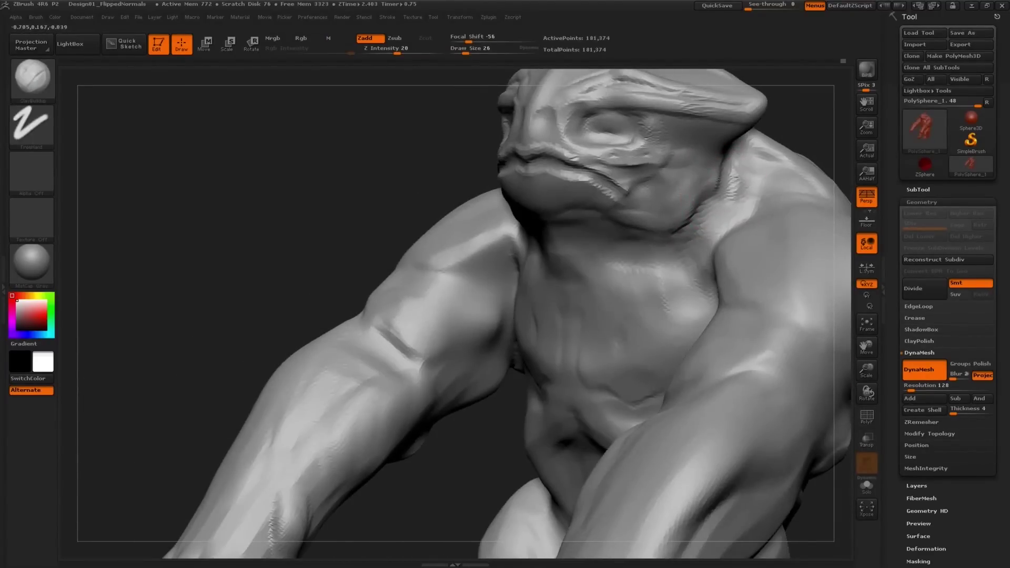
{"action": "left_click_drag", "start_coordinate": [688, 224], "coordinate": [734, 224]}
{"action": "mouse_move", "coordinate": [699, 226]}
{"action": "left_mouse_down"}
{"action": "mouse_move", "coordinate": [652, 273]}
{"action": "mouse_move", "coordinate": [600, 289]}
{"action": "mouse_move", "coordinate": [552, 247]}
{"action": "mouse_move", "coordinate": [568, 279]}
{"action": "mouse_move", "coordinate": [571, 247]}
{"action": "left_mouse_up"}
{"action": "right_click_drag", "start_coordinate": [568, 252], "coordinate": [647, 226]}
{"action": "mouse_move", "coordinate": [568, 263]}
{"action": "left_mouse_down"}
{"action": "mouse_move", "coordinate": [575, 328]}
{"action": "mouse_move", "coordinate": [599, 326]}
{"action": "left_mouse_up"}
{"action": "mouse_move", "coordinate": [620, 326]}
{"action": "left_mouse_down"}
{"action": "mouse_move", "coordinate": [637, 287]}
{"action": "mouse_move", "coordinate": [626, 279]}
{"action": "left_mouse_up"}
{"action": "mouse_move", "coordinate": [629, 278]}
{"action": "right_mouse_down", "text": "alt"}
{"action": "mouse_move", "coordinate": [605, 199]}
{"action": "mouse_move", "coordinate": [652, 184]}
{"action": "right_mouse_up", "text": "alt"}
{"action": "mouse_move", "coordinate": [673, 210]}
{"action": "right_mouse_down"}
{"action": "mouse_move", "coordinate": [636, 263]}
{"action": "mouse_move", "coordinate": [539, 244]}
{"action": "mouse_move", "coordinate": [584, 241]}
{"action": "right_mouse_up"}
{"action": "key", "text": "ctrl+z"}
Reshape the head and crest in profile with the Move brush at draw size 140.
{"action": "mouse_move", "coordinate": [599, 210]}
{"action": "left_mouse_down"}
{"action": "mouse_move", "coordinate": [548, 237]}
{"action": "mouse_move", "coordinate": [551, 214]}
{"action": "mouse_move", "coordinate": [576, 193]}
{"action": "left_mouse_up"}
{"action": "key", "text": "s"}
{"action": "key", "text": "s"}
{"action": "left_click_drag", "start_coordinate": [571, 191], "coordinate": [565, 191]}
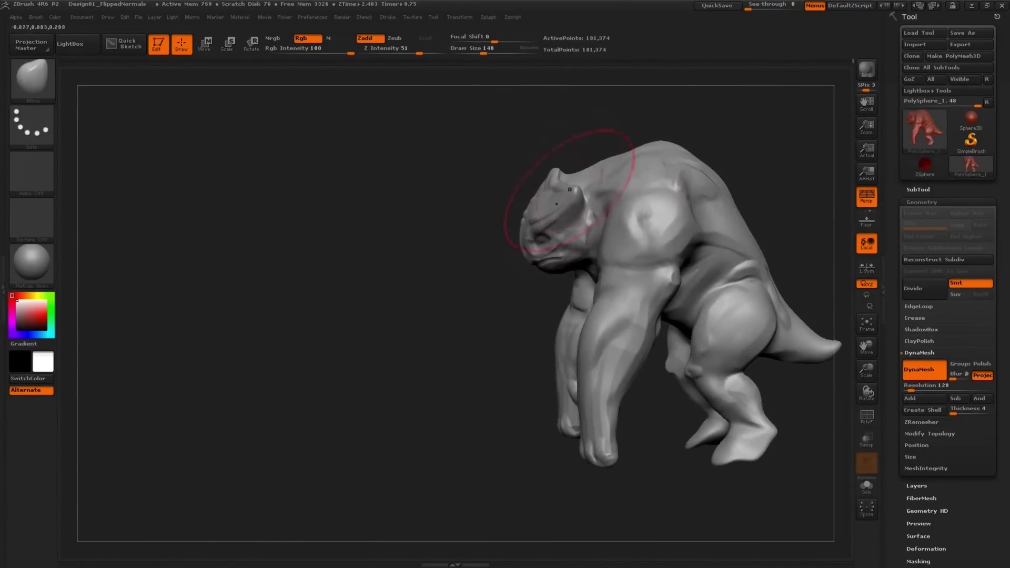
{"action": "left_click_drag", "start_coordinate": [673, 118], "coordinate": [754, 117]}
{"action": "key", "text": "s"}
{"action": "left_click_drag", "start_coordinate": [599, 212], "coordinate": [597, 212]}
Adjust the crest and brow proportions from several angles with the Move brush, reducing the draw size to 50.
{"action": "left_click_drag", "start_coordinate": [746, 157], "coordinate": [729, 134]}
{"action": "left_click_drag", "start_coordinate": [736, 134], "coordinate": [737, 184], "text": "alt"}
{"action": "key", "text": "s"}
{"action": "left_click_drag", "start_coordinate": [627, 282], "coordinate": [614, 273]}
{"action": "left_click_drag", "start_coordinate": [757, 105], "coordinate": [775, 173]}
{"action": "key", "text": "s"}
{"action": "mouse_move", "coordinate": [788, 221]}
{"action": "left_mouse_down"}
{"action": "mouse_move", "coordinate": [788, 158]}
{"action": "mouse_move", "coordinate": [755, 131]}
{"action": "left_mouse_up"}
{"action": "key", "text": "s"}
{"action": "left_click_drag", "start_coordinate": [596, 237], "coordinate": [595, 239]}
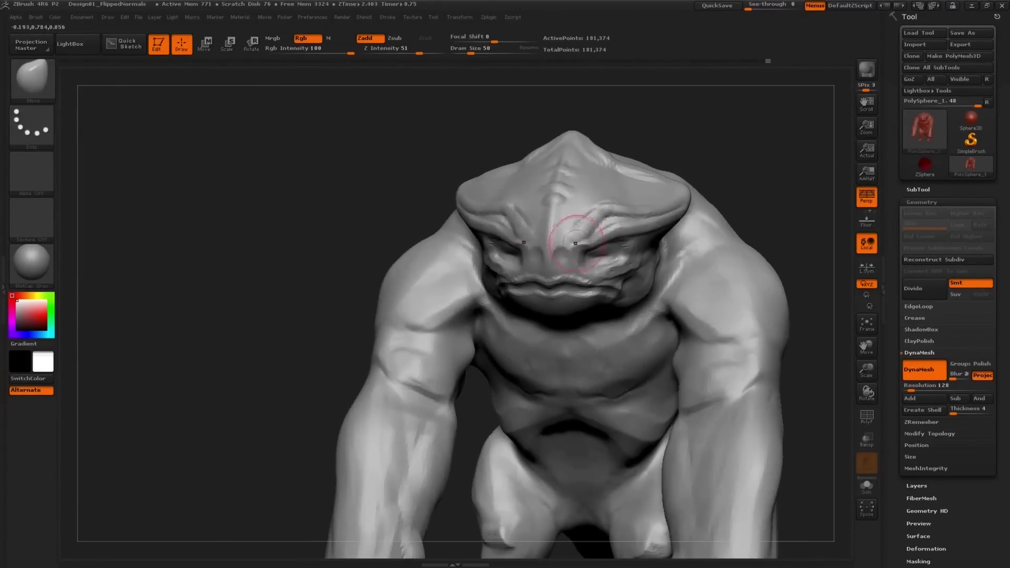
Build up ridges around the nose between the eyes with ClayBuildup at draw size 32, and smooth the upper lip.
{"action": "scroll", "coordinate": [575, 240], "scroll_direction": "up", "scroll_amount": 5}
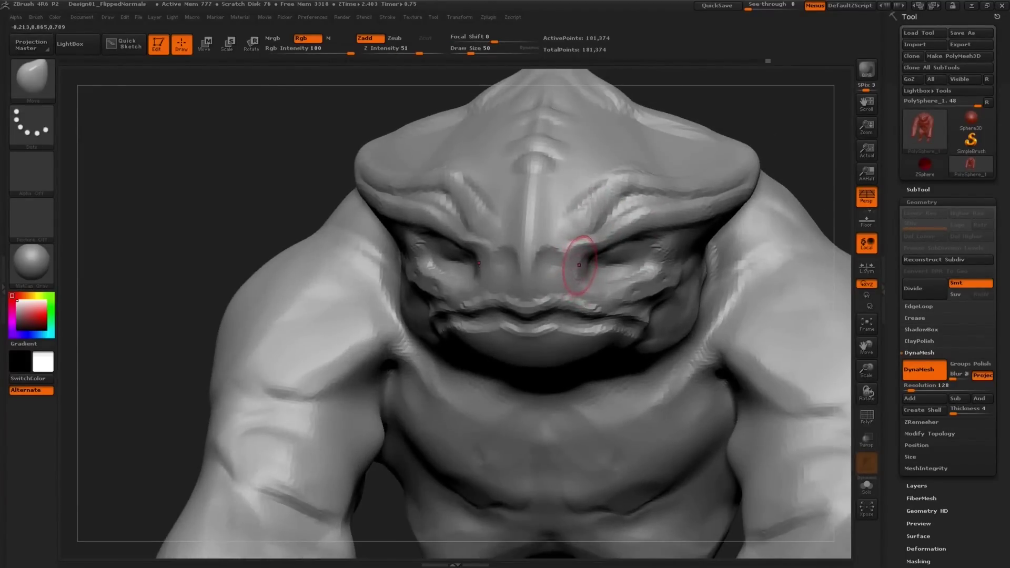
{"action": "key", "text": "b"}
{"action": "key", "text": "c"}
{"action": "key", "text": "b"}
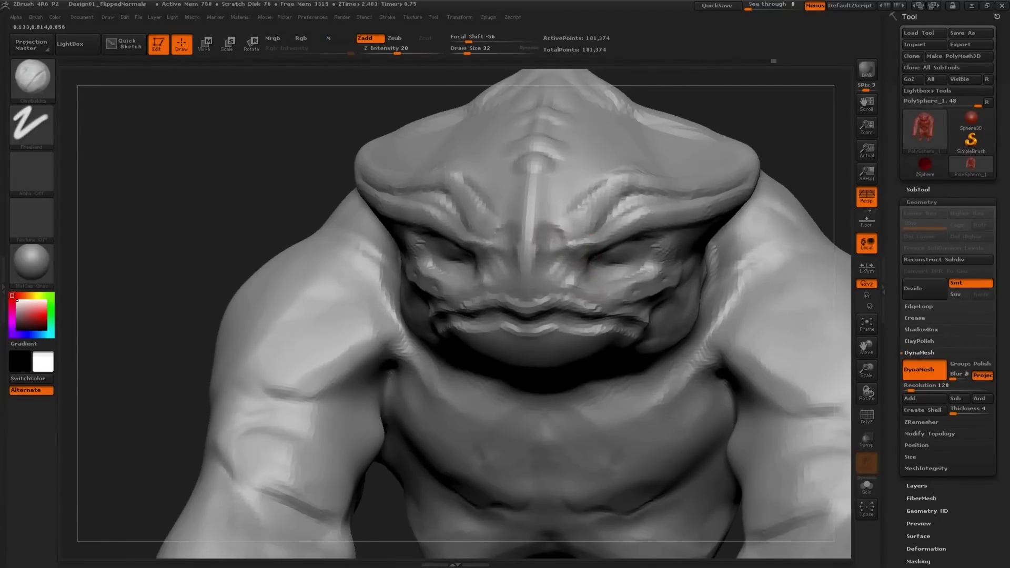
{"action": "mouse_move", "coordinate": [605, 263]}
{"action": "right_mouse_down", "text": "alt"}
{"action": "mouse_move", "coordinate": [601, 228]}
{"action": "mouse_move", "coordinate": [620, 263]}
{"action": "mouse_move", "coordinate": [595, 266]}
{"action": "right_mouse_up", "text": "alt"}
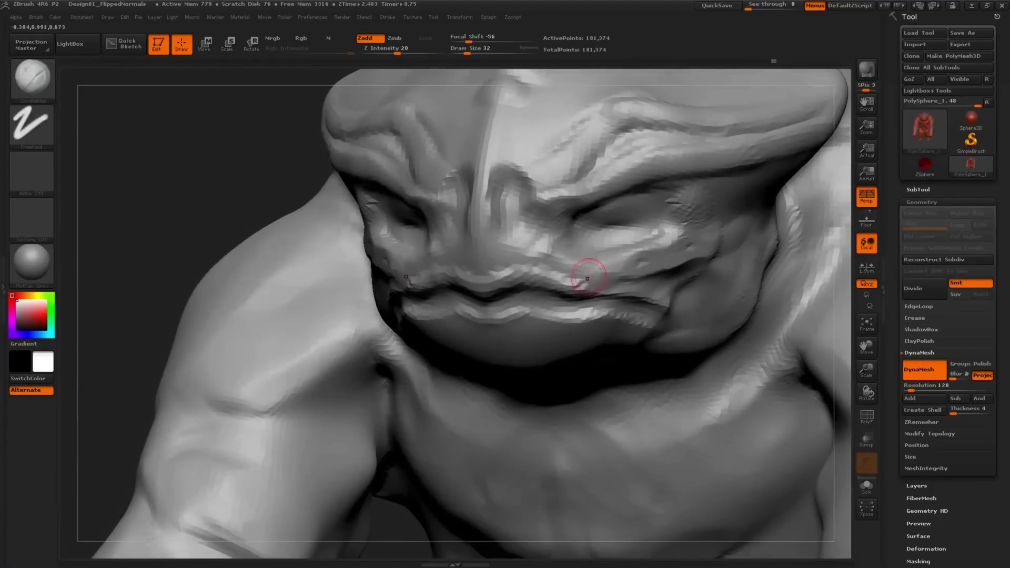
{"action": "left_click_drag", "start_coordinate": [580, 278], "coordinate": [586, 284], "text": "shift"}
{"action": "right_click_drag", "start_coordinate": [584, 284], "coordinate": [552, 308], "text": "shift"}
Build up a raised chin below the mouth with ClayBuildup at draw size 35.
{"action": "mouse_move", "coordinate": [556, 331]}
{"action": "left_mouse_down"}
{"action": "mouse_move", "coordinate": [543, 348]}
{"action": "mouse_move", "coordinate": [552, 368]}
{"action": "mouse_move", "coordinate": [510, 363]}
{"action": "left_mouse_up"}
{"action": "key", "text": "ctrl+z"}
{"action": "right_click_drag", "start_coordinate": [483, 350], "coordinate": [507, 346]}
{"action": "key", "text": "bracketright"}
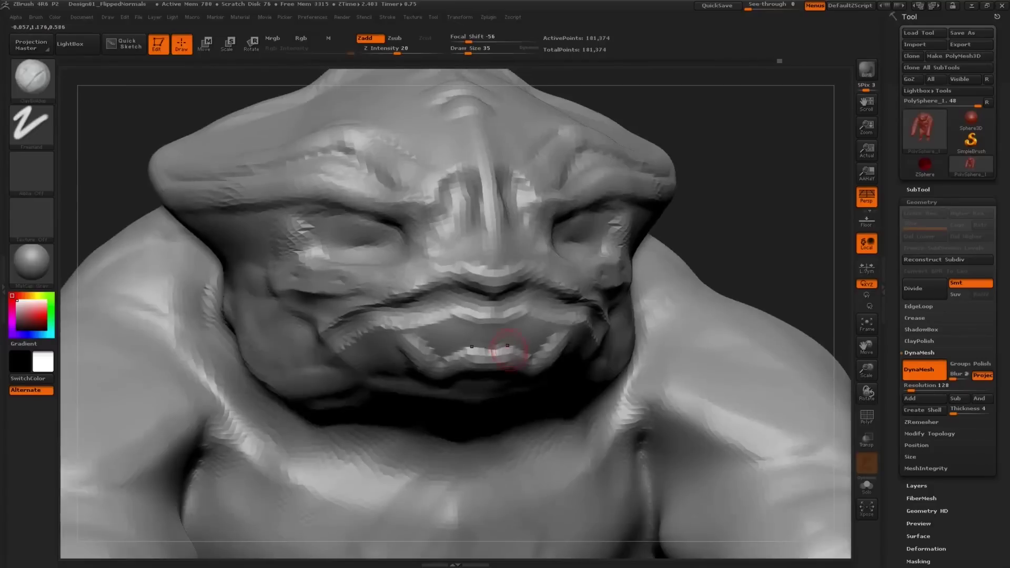
{"action": "mouse_move", "coordinate": [518, 347]}
{"action": "left_mouse_down"}
{"action": "mouse_move", "coordinate": [494, 337]}
{"action": "mouse_move", "coordinate": [539, 322]}
{"action": "mouse_move", "coordinate": [513, 336]}
{"action": "mouse_move", "coordinate": [509, 356]}
{"action": "left_mouse_up"}
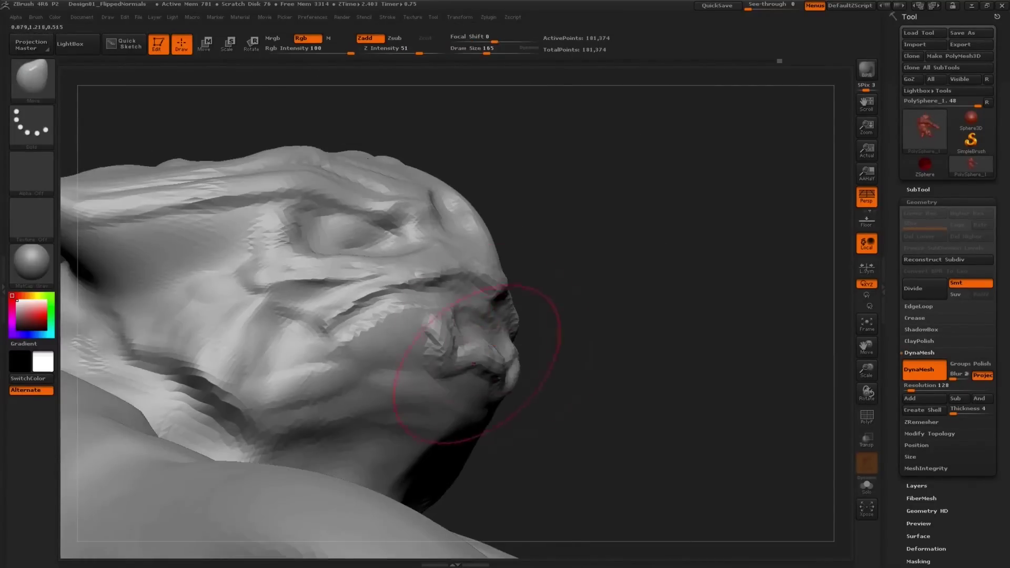
Reshape the chin and lower jaw with the Move brush, starting at draw size 165.
{"action": "left_click_drag", "start_coordinate": [463, 370], "coordinate": [476, 358]}
{"action": "left_click_drag", "start_coordinate": [757, 247], "coordinate": [531, 268]}
{"action": "left_click_drag", "start_coordinate": [514, 342], "coordinate": [502, 332]}
{"action": "left_click_drag", "start_coordinate": [210, 126], "coordinate": [457, 105]}
{"action": "left_click_drag", "start_coordinate": [699, 294], "coordinate": [620, 299]}
{"action": "key", "text": "s"}
{"action": "mouse_move", "coordinate": [536, 383]}
{"action": "left_mouse_down"}
{"action": "mouse_move", "coordinate": [560, 386]}
{"action": "mouse_move", "coordinate": [554, 394]}
{"action": "left_mouse_up"}
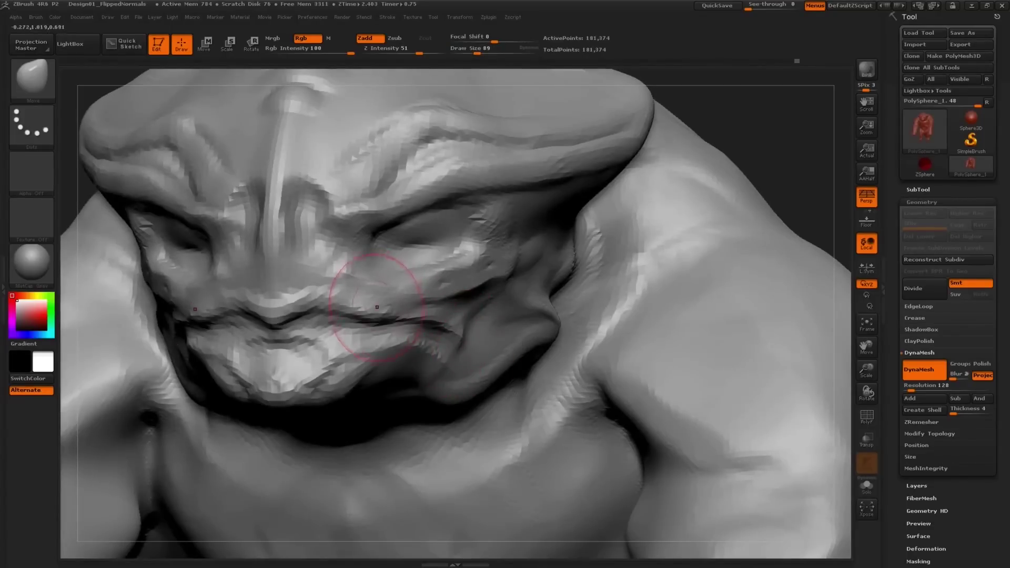
Reshape the lips and mouth line with the Move brush at draw sizes 89, 126 and 97.
{"action": "mouse_move", "coordinate": [377, 307]}
{"action": "left_mouse_down"}
{"action": "mouse_move", "coordinate": [315, 310]}
{"action": "mouse_move", "coordinate": [305, 320]}
{"action": "mouse_move", "coordinate": [293, 305]}
{"action": "mouse_move", "coordinate": [280, 316]}
{"action": "mouse_move", "coordinate": [308, 312]}
{"action": "mouse_move", "coordinate": [302, 293]}
{"action": "mouse_move", "coordinate": [315, 310]}
{"action": "left_mouse_up"}
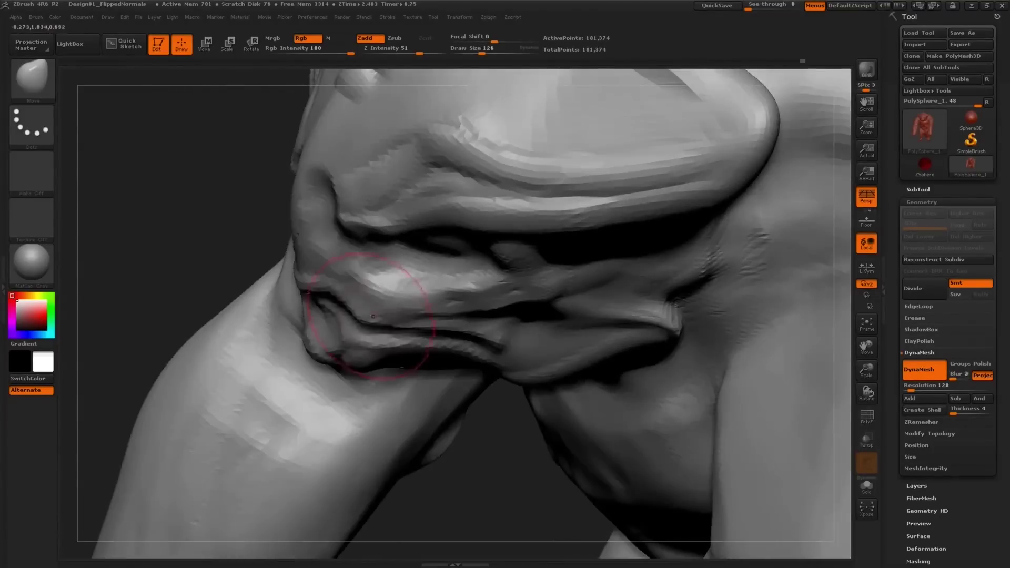
{"action": "left_click_drag", "start_coordinate": [373, 327], "coordinate": [337, 295]}
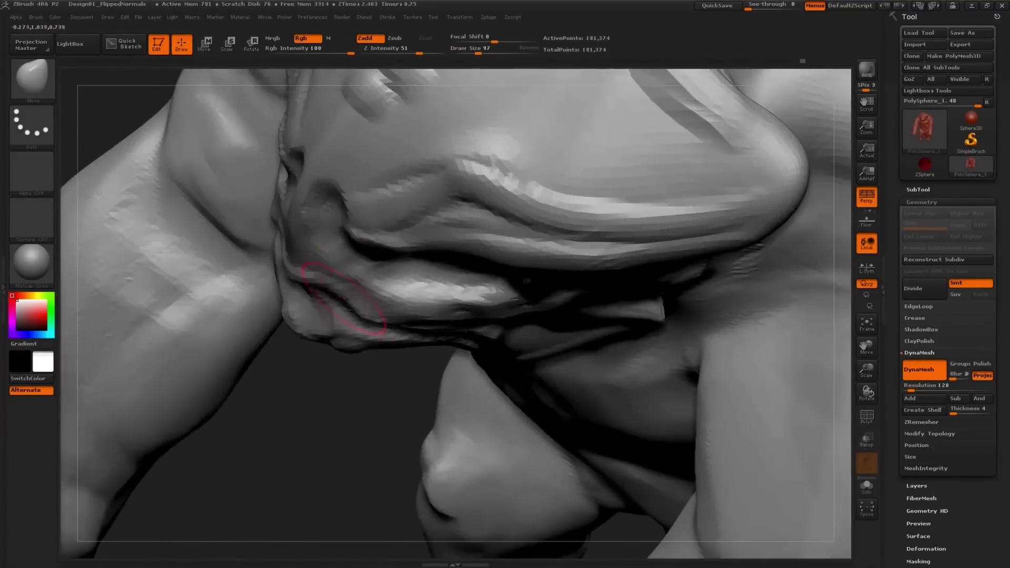
{"action": "left_click_drag", "start_coordinate": [338, 293], "coordinate": [321, 295]}
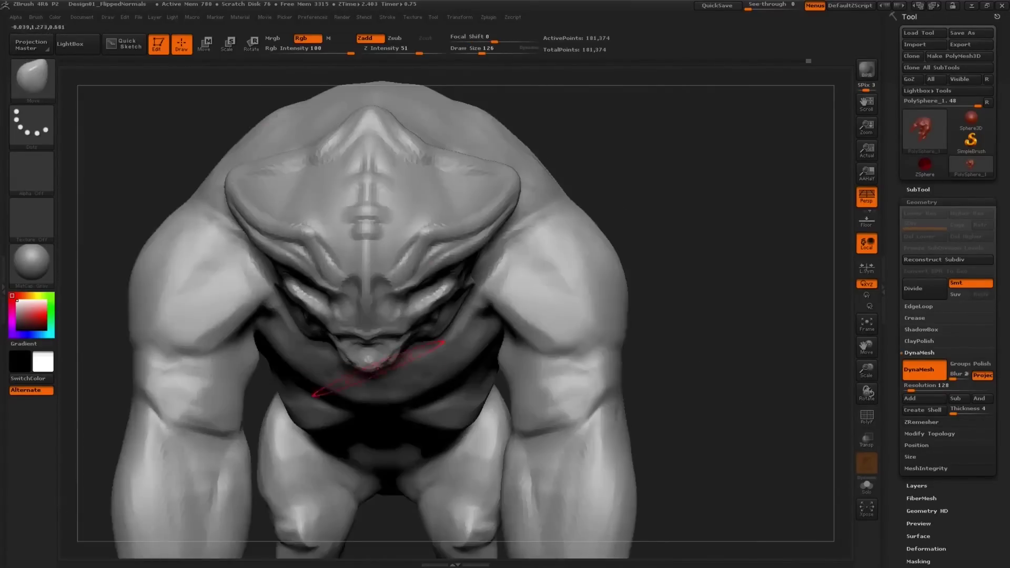
Adjust the jaw and neck in profile with the Move brush at draw sizes 105 and 113.
{"action": "mouse_move", "coordinate": [378, 369]}
{"action": "right_mouse_down"}
{"action": "mouse_move", "coordinate": [428, 282]}
{"action": "mouse_move", "coordinate": [368, 274]}
{"action": "mouse_move", "coordinate": [400, 284]}
{"action": "right_mouse_up"}
{"action": "mouse_move", "coordinate": [447, 248]}
{"action": "right_mouse_down"}
{"action": "mouse_move", "coordinate": [439, 237]}
{"action": "mouse_move", "coordinate": [428, 282]}
{"action": "mouse_move", "coordinate": [399, 284]}
{"action": "mouse_move", "coordinate": [511, 264]}
{"action": "right_mouse_up"}
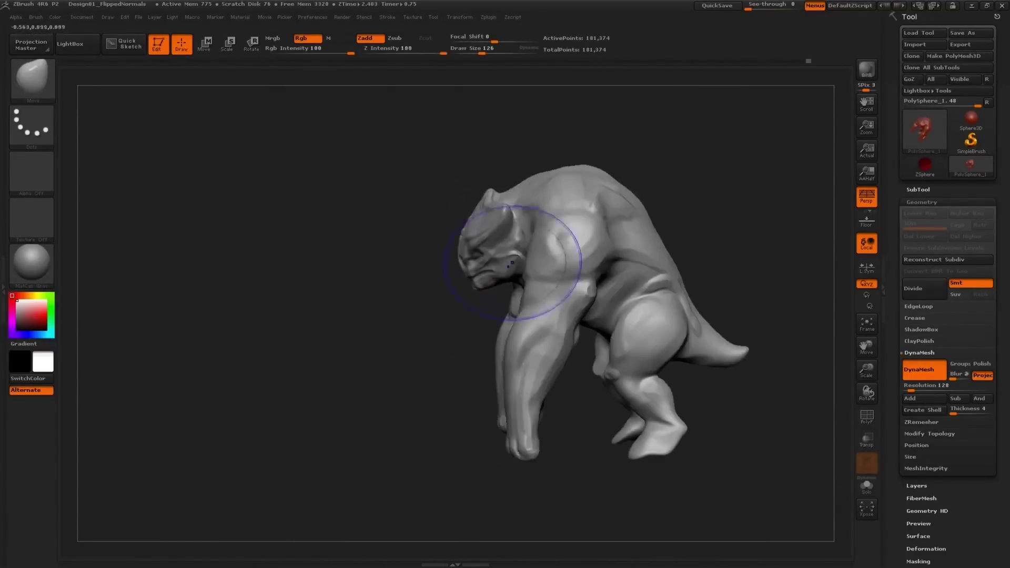
{"action": "key", "text": "bracketleft"}
{"action": "key", "text": "bracketleft"}
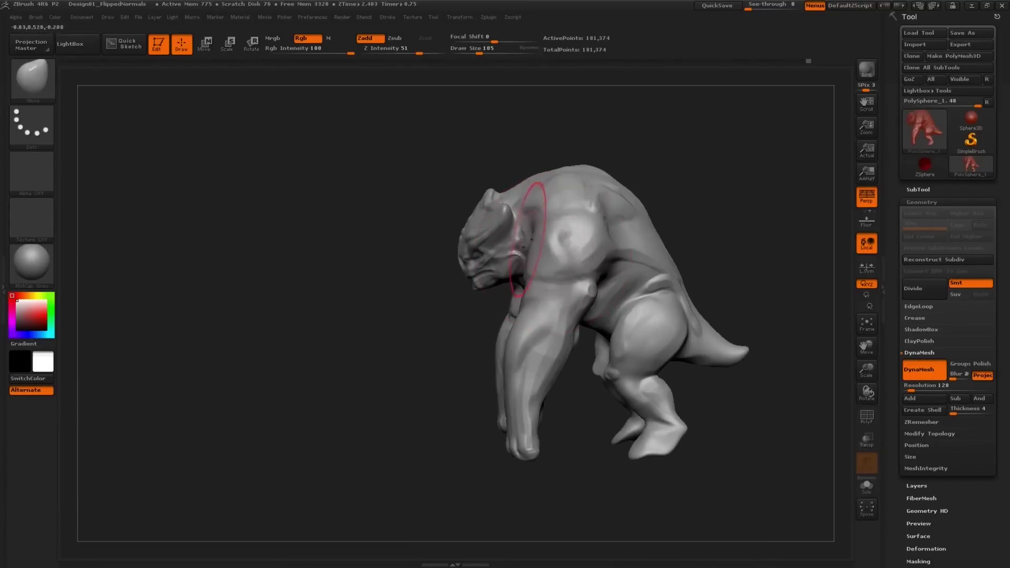
{"action": "right_click_drag", "start_coordinate": [531, 239], "coordinate": [491, 245], "text": "alt"}
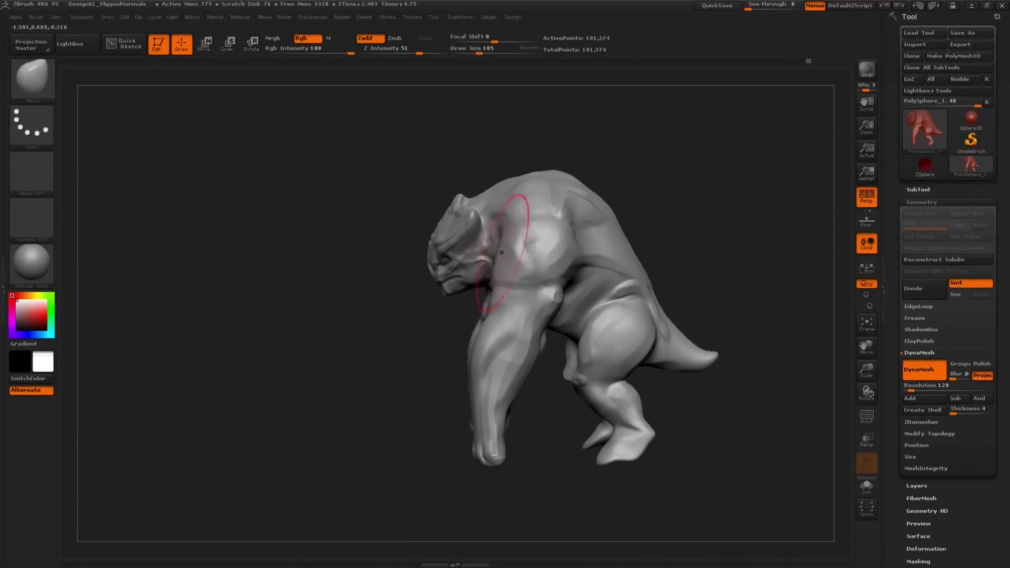
{"action": "key", "text": "s"}
{"action": "right_click_drag", "start_coordinate": [498, 247], "coordinate": [469, 271], "text": "ctrl"}
{"action": "key", "text": "s"}
{"action": "left_click_drag", "start_coordinate": [469, 271], "coordinate": [464, 272]}
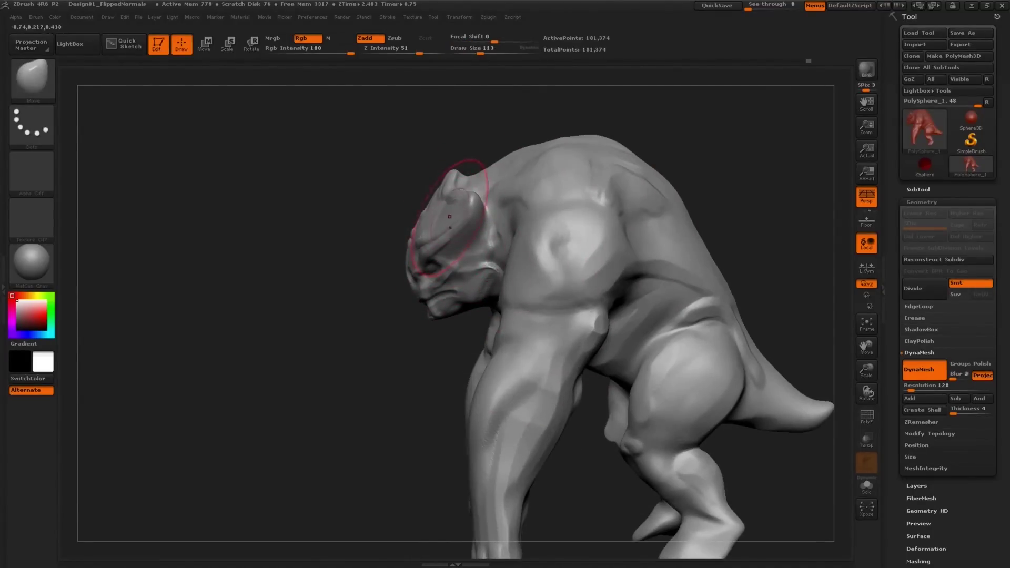
Refine the side of the head and crest with the Move brush at draw size 97.
{"action": "right_click_drag", "start_coordinate": [409, 240], "coordinate": [441, 239]}
{"action": "key", "text": "s"}
{"action": "left_click_drag", "start_coordinate": [441, 238], "coordinate": [434, 239]}
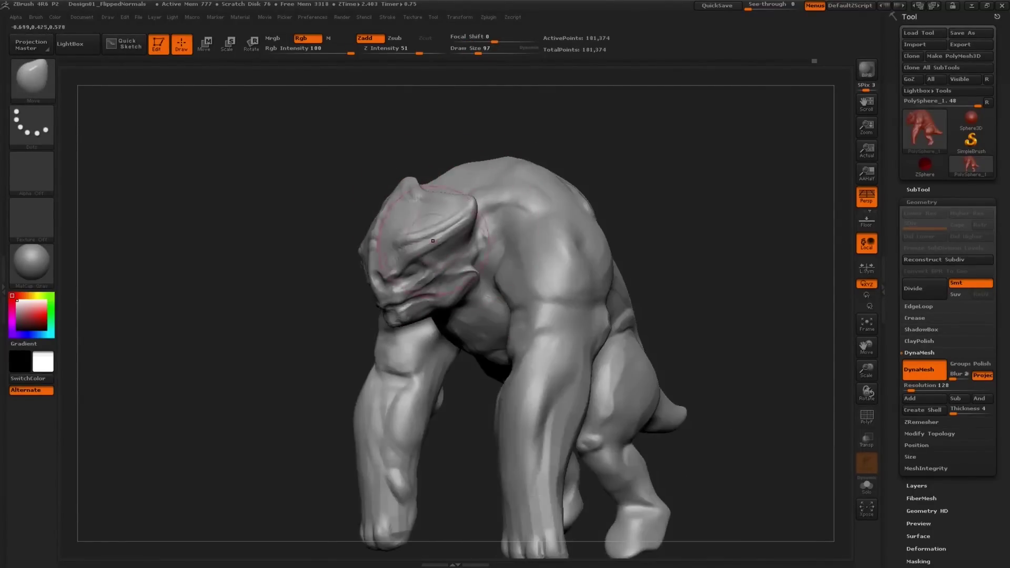
{"action": "right_click_drag", "start_coordinate": [419, 246], "coordinate": [440, 245]}
{"action": "mouse_move", "coordinate": [439, 245]}
{"action": "right_mouse_down", "text": "ctrl"}
{"action": "mouse_move", "coordinate": [421, 263]}
{"action": "mouse_move", "coordinate": [433, 253]}
{"action": "right_mouse_up", "text": "ctrl"}
{"action": "key", "text": "s"}
{"action": "left_click_drag", "start_coordinate": [421, 245], "coordinate": [415, 244]}
Shape the pointed side tips of the crest with the Move brush at draw size 59.
{"action": "mouse_move", "coordinate": [416, 244]}
{"action": "right_mouse_down"}
{"action": "mouse_move", "coordinate": [435, 242]}
{"action": "mouse_move", "coordinate": [441, 221]}
{"action": "right_mouse_up"}
{"action": "key", "text": "s"}
{"action": "left_click_drag", "start_coordinate": [455, 204], "coordinate": [451, 204]}
{"action": "right_click_drag", "start_coordinate": [451, 204], "coordinate": [445, 219]}
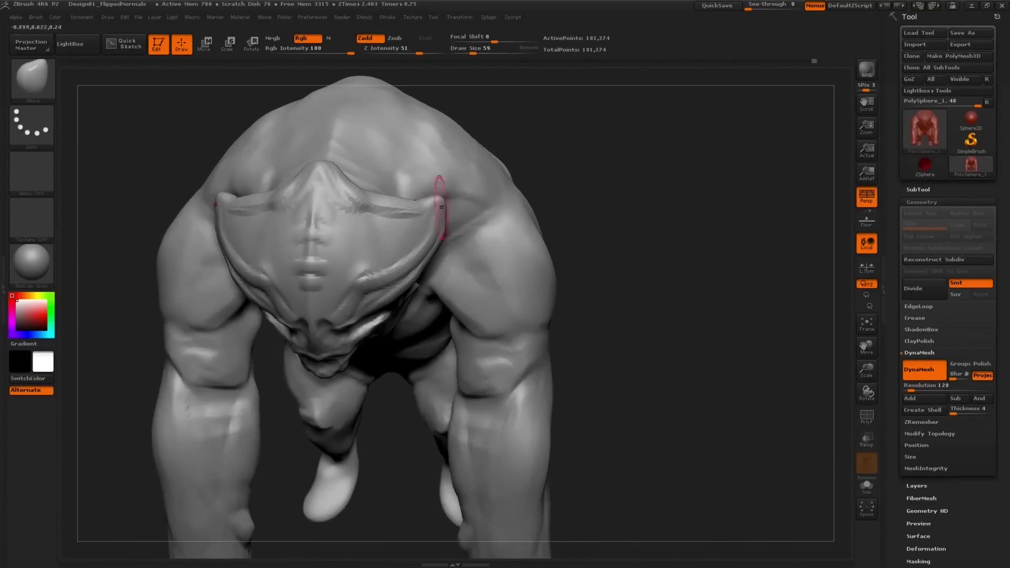
{"action": "mouse_move", "coordinate": [445, 219]}
{"action": "right_mouse_down", "text": "ctrl"}
{"action": "mouse_move", "coordinate": [444, 180]}
{"action": "mouse_move", "coordinate": [405, 192]}
{"action": "mouse_move", "coordinate": [394, 225]}
{"action": "mouse_move", "coordinate": [450, 227]}
{"action": "right_mouse_up", "text": "ctrl"}
{"action": "key", "text": "s"}
{"action": "left_click_drag", "start_coordinate": [450, 227], "coordinate": [455, 227]}
Adjust the crest's upper surface and rear edge with the Move brush, changing the draw size between adjustments.
{"action": "mouse_move", "coordinate": [456, 227]}
{"action": "right_mouse_down", "text": "ctrl"}
{"action": "mouse_move", "coordinate": [407, 279]}
{"action": "mouse_move", "coordinate": [382, 245]}
{"action": "mouse_move", "coordinate": [395, 257]}
{"action": "right_mouse_up", "text": "ctrl"}
{"action": "key", "text": "s"}
{"action": "mouse_move", "coordinate": [395, 257]}
{"action": "left_mouse_down"}
{"action": "mouse_move", "coordinate": [408, 257]}
{"action": "mouse_move", "coordinate": [414, 234]}
{"action": "mouse_move", "coordinate": [361, 239]}
{"action": "left_mouse_up"}
{"action": "key", "text": "s"}
{"action": "left_click_drag", "start_coordinate": [364, 239], "coordinate": [368, 242]}
{"action": "mouse_move", "coordinate": [368, 242]}
{"action": "right_mouse_down"}
{"action": "mouse_move", "coordinate": [380, 236]}
{"action": "mouse_move", "coordinate": [342, 245]}
{"action": "right_mouse_up"}
{"action": "key", "text": "s"}
{"action": "left_click_drag", "start_coordinate": [365, 223], "coordinate": [374, 223]}
{"action": "right_click_drag", "start_coordinate": [392, 225], "coordinate": [371, 229]}
{"action": "key", "text": "s"}
{"action": "left_click_drag", "start_coordinate": [387, 196], "coordinate": [386, 182]}
{"action": "key", "text": "space"}
Adjust the jaw and the underside of the head with the Move brush.
{"action": "right_click_drag", "start_coordinate": [440, 248], "coordinate": [484, 272]}
{"action": "key", "text": "s"}
{"action": "mouse_move", "coordinate": [484, 271]}
{"action": "left_mouse_down"}
{"action": "mouse_move", "coordinate": [441, 293]}
{"action": "mouse_move", "coordinate": [444, 304]}
{"action": "mouse_move", "coordinate": [472, 288]}
{"action": "left_mouse_up"}
{"action": "right_click_drag", "start_coordinate": [472, 287], "coordinate": [479, 307]}
{"action": "key", "text": "s"}
{"action": "left_click_drag", "start_coordinate": [479, 307], "coordinate": [471, 293]}
{"action": "mouse_move", "coordinate": [471, 293]}
{"action": "right_mouse_down"}
{"action": "mouse_move", "coordinate": [463, 321]}
{"action": "mouse_move", "coordinate": [416, 340]}
{"action": "mouse_move", "coordinate": [421, 332]}
{"action": "right_mouse_up"}
Build up the upper chest below the jaw with ClayBuildup at draw size 56.
{"action": "key", "text": "b"}
{"action": "key", "text": "c"}
{"action": "key", "text": "b"}
{"action": "key", "text": "s"}
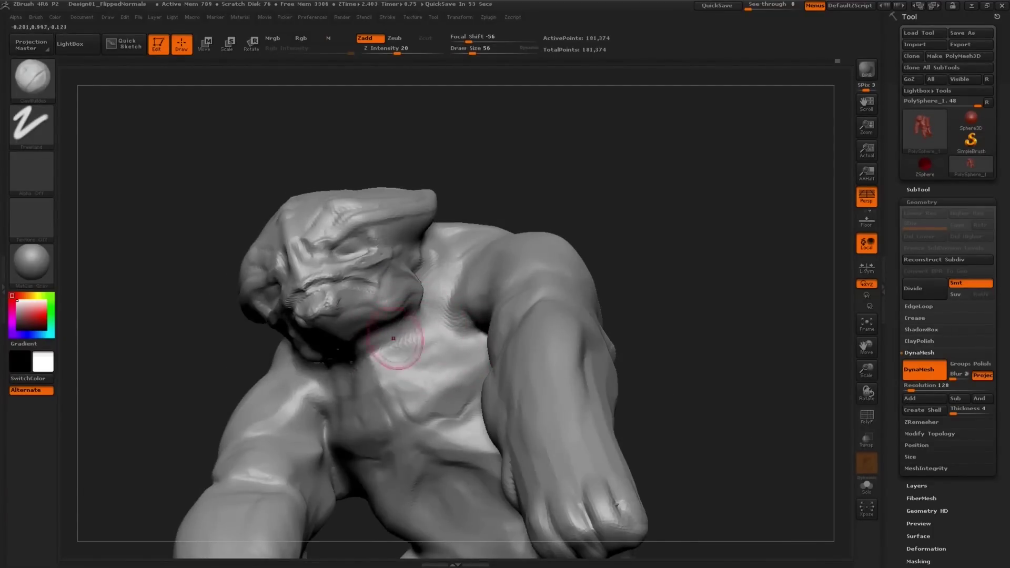
{"action": "mouse_move", "coordinate": [393, 338]}
{"action": "right_mouse_down"}
{"action": "mouse_move", "coordinate": [405, 313]}
{"action": "mouse_move", "coordinate": [300, 360]}
{"action": "mouse_move", "coordinate": [362, 377]}
{"action": "mouse_move", "coordinate": [368, 368]}
{"action": "mouse_move", "coordinate": [333, 338]}
{"action": "mouse_move", "coordinate": [389, 337]}
{"action": "right_mouse_up"}
{"action": "key", "text": "s"}
Reposition the head and neck mass with the Move brush at draw size 200.
{"action": "key", "text": "b"}
{"action": "key", "text": "m"}
{"action": "key", "text": "v"}
{"action": "key", "text": "s"}
{"action": "left_click_drag", "start_coordinate": [398, 336], "coordinate": [404, 336]}
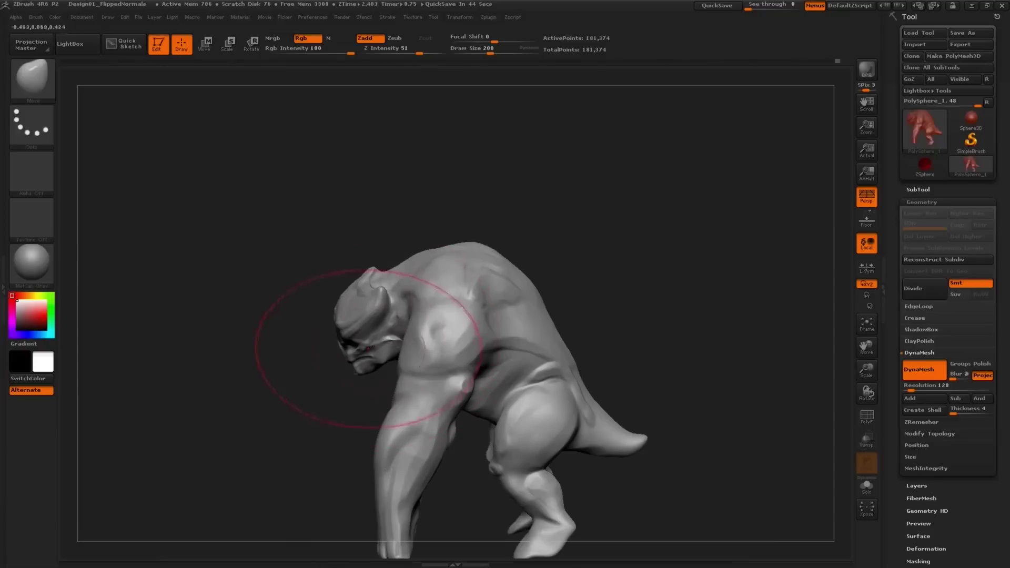
{"action": "right_click_drag", "start_coordinate": [368, 349], "coordinate": [394, 353]}
{"action": "right_click_drag", "start_coordinate": [336, 321], "coordinate": [357, 381], "text": "ctrl"}
{"action": "mouse_move", "coordinate": [306, 346]}
{"action": "right_mouse_down"}
{"action": "mouse_move", "coordinate": [371, 293]}
{"action": "mouse_move", "coordinate": [373, 311]}
{"action": "right_mouse_up"}
{"action": "right_click", "coordinate": [373, 314]}
Reshape the crest's sides at draw size 93 and the neck-to-shoulder slope at draw size 170 with the Move brush.
{"action": "key", "text": "s"}
{"action": "left_click_drag", "start_coordinate": [400, 295], "coordinate": [388, 295]}
{"action": "right_click_drag", "start_coordinate": [385, 273], "coordinate": [390, 252], "text": "alt"}
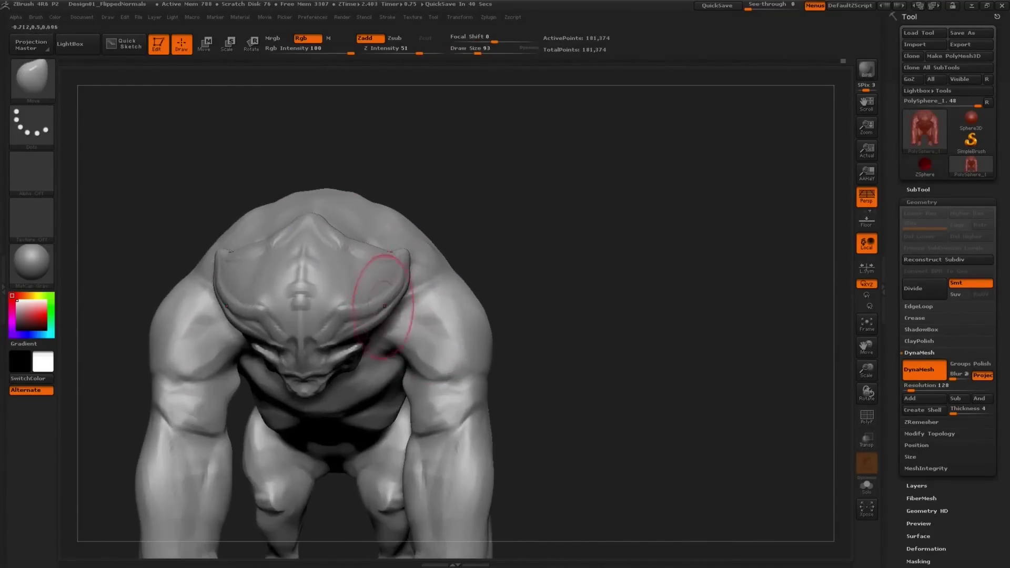
{"action": "mouse_move", "coordinate": [392, 344]}
{"action": "right_mouse_down"}
{"action": "mouse_move", "coordinate": [375, 320]}
{"action": "mouse_move", "coordinate": [380, 306]}
{"action": "right_mouse_up"}
{"action": "key", "text": "s"}
{"action": "left_click_drag", "start_coordinate": [370, 384], "coordinate": [379, 384]}
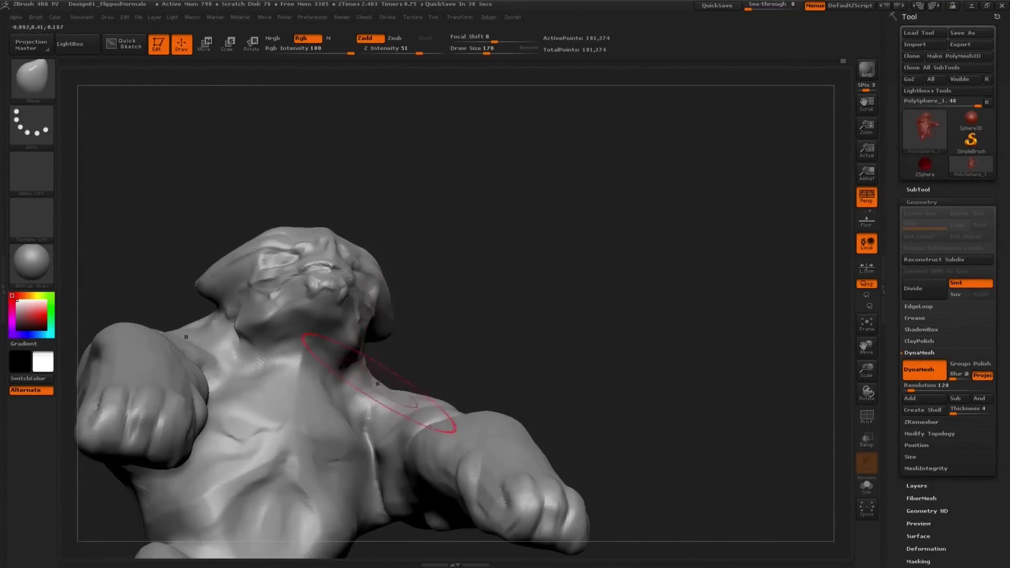
Build up the upper chest and the front of the shoulders with ClayBuildup at draw size 70.
{"action": "mouse_move", "coordinate": [337, 342]}
{"action": "right_mouse_down"}
{"action": "mouse_move", "coordinate": [372, 338]}
{"action": "mouse_move", "coordinate": [391, 394]}
{"action": "mouse_move", "coordinate": [365, 372]}
{"action": "mouse_move", "coordinate": [395, 327]}
{"action": "mouse_move", "coordinate": [368, 321]}
{"action": "mouse_move", "coordinate": [387, 351]}
{"action": "mouse_move", "coordinate": [431, 344]}
{"action": "mouse_move", "coordinate": [547, 263]}
{"action": "mouse_move", "coordinate": [548, 300]}
{"action": "mouse_move", "coordinate": [579, 326]}
{"action": "mouse_move", "coordinate": [599, 257]}
{"action": "mouse_move", "coordinate": [594, 316]}
{"action": "right_mouse_up"}
{"action": "key", "text": "b"}
{"action": "key", "text": "c"}
{"action": "key", "text": "b"}
{"action": "left_click_drag", "start_coordinate": [593, 260], "coordinate": [543, 213]}
{"action": "right_click_drag", "start_coordinate": [543, 214], "coordinate": [579, 195]}
{"action": "mouse_move", "coordinate": [583, 236]}
{"action": "left_mouse_down"}
{"action": "mouse_move", "coordinate": [581, 274]}
{"action": "mouse_move", "coordinate": [574, 263]}
{"action": "mouse_move", "coordinate": [593, 226]}
{"action": "left_mouse_up"}
{"action": "right_click_drag", "start_coordinate": [567, 187], "coordinate": [555, 280]}
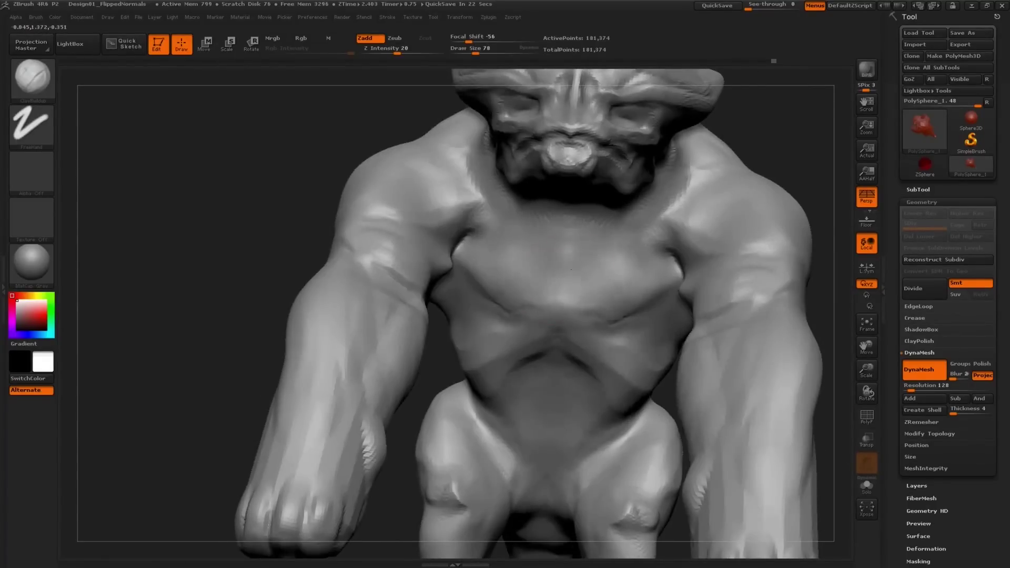
{"action": "right_click_drag", "start_coordinate": [498, 260], "coordinate": [503, 220]}
{"action": "left_click_drag", "start_coordinate": [474, 220], "coordinate": [456, 208]}
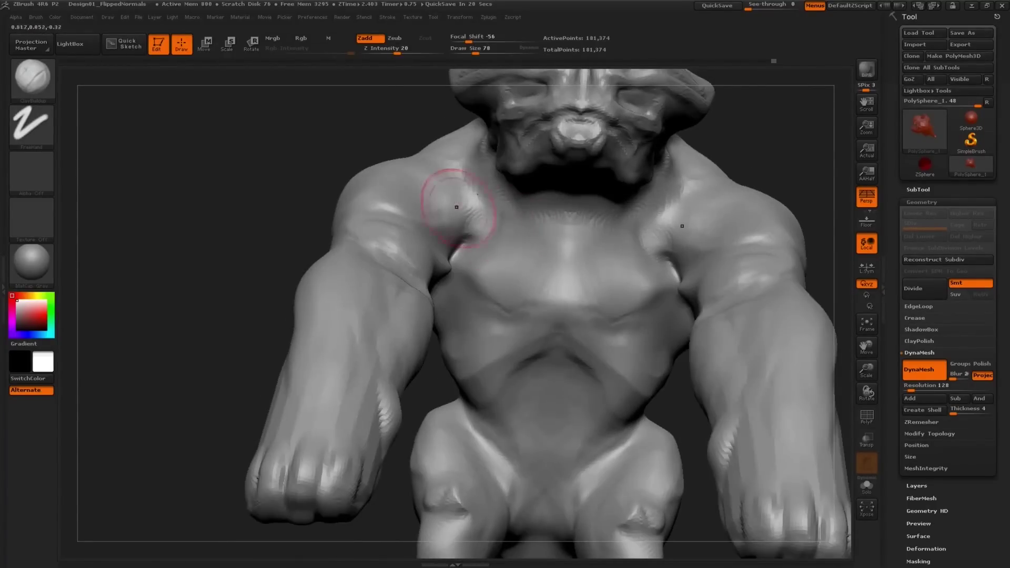
{"action": "right_click_drag", "start_coordinate": [530, 278], "coordinate": [400, 282]}
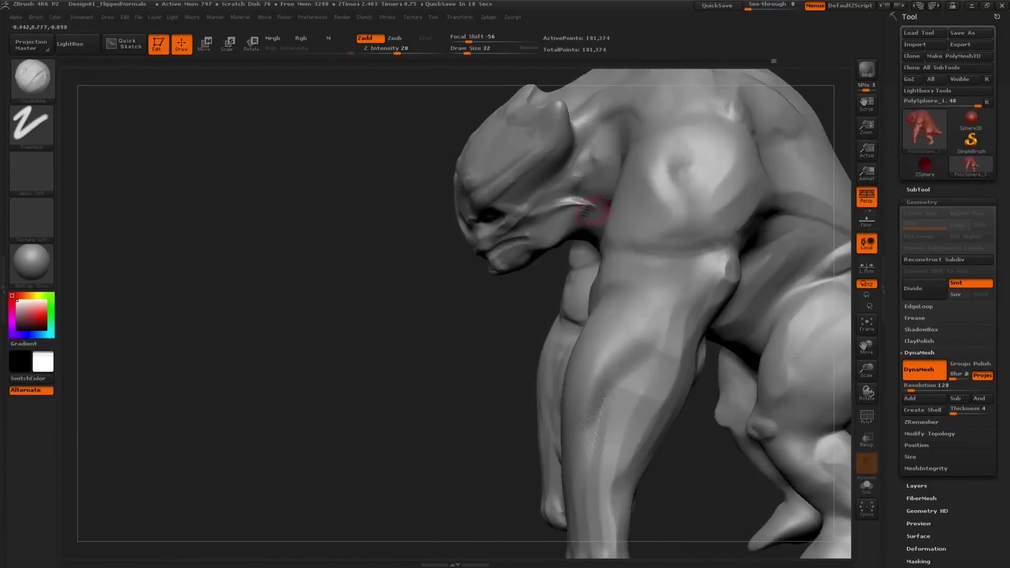
Remesh the sculpt with DynaMesh at resolution 128 and smooth the rear corner of the jaw.
{"action": "right_click_drag", "start_coordinate": [593, 211], "coordinate": [644, 279]}
{"action": "left_click_drag", "start_coordinate": [309, 295], "coordinate": [293, 338], "text": "ctrl"}
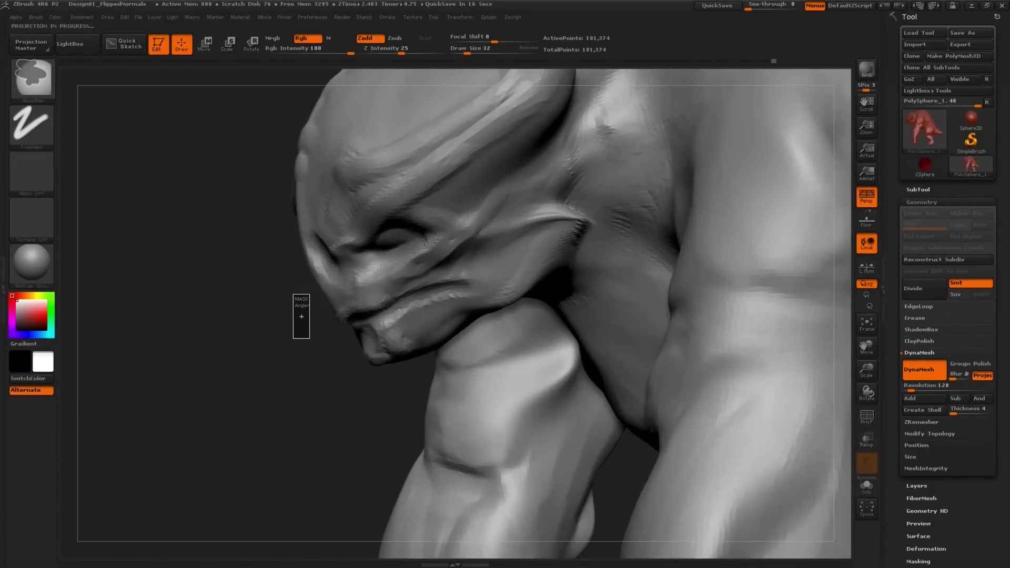
{"action": "left_click_drag", "start_coordinate": [586, 227], "coordinate": [590, 215], "text": "shift"}
Build up the armpit where the chest meets the arm with ClayBuildup at draw size 47, and smooth it.
{"action": "mouse_move", "coordinate": [590, 216]}
{"action": "right_mouse_down"}
{"action": "mouse_move", "coordinate": [604, 247]}
{"action": "mouse_move", "coordinate": [663, 263]}
{"action": "right_mouse_up"}
{"action": "right_click_drag", "start_coordinate": [663, 262], "coordinate": [660, 221], "text": "ctrl"}
{"action": "mouse_move", "coordinate": [584, 231]}
{"action": "right_mouse_down"}
{"action": "mouse_move", "coordinate": [575, 199]}
{"action": "mouse_move", "coordinate": [540, 170]}
{"action": "right_mouse_up"}
{"action": "mouse_move", "coordinate": [588, 263]}
{"action": "right_mouse_down", "text": "alt"}
{"action": "mouse_move", "coordinate": [571, 249]}
{"action": "mouse_move", "coordinate": [526, 295]}
{"action": "mouse_move", "coordinate": [545, 286]}
{"action": "right_mouse_up", "text": "alt"}
{"action": "key", "text": "s"}
{"action": "left_click_drag", "start_coordinate": [545, 286], "coordinate": [549, 286]}
{"action": "key", "text": "shift"}
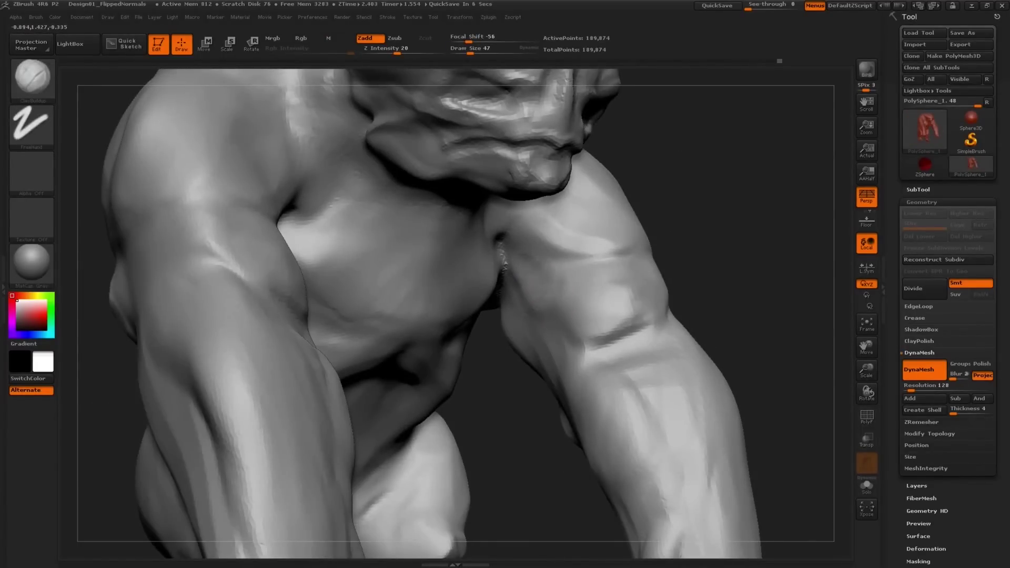
{"action": "right_click_drag", "start_coordinate": [536, 271], "coordinate": [515, 252], "text": "shift"}
{"action": "key", "text": "shift"}
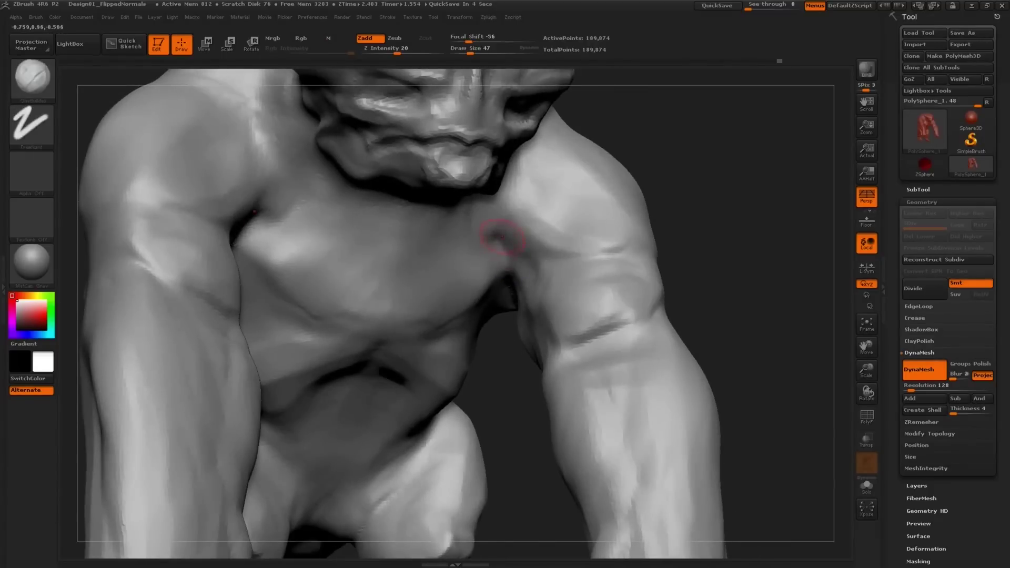
Refine the collarbones and the front of the upper chest with ClayBuildup strokes.
{"action": "key", "text": "f"}
{"action": "right_click_drag", "start_coordinate": [423, 192], "coordinate": [541, 284]}
{"action": "key", "text": "s"}
{"action": "left_click_drag", "start_coordinate": [542, 285], "coordinate": [552, 285]}
{"action": "mouse_move", "coordinate": [537, 231]}
{"action": "right_mouse_down"}
{"action": "mouse_move", "coordinate": [539, 258]}
{"action": "mouse_move", "coordinate": [545, 184]}
{"action": "mouse_move", "coordinate": [512, 168]}
{"action": "mouse_move", "coordinate": [491, 183]}
{"action": "mouse_move", "coordinate": [490, 201]}
{"action": "mouse_move", "coordinate": [462, 206]}
{"action": "mouse_move", "coordinate": [464, 183]}
{"action": "right_mouse_up"}
{"action": "mouse_move", "coordinate": [489, 231]}
{"action": "right_mouse_down"}
{"action": "mouse_move", "coordinate": [507, 237]}
{"action": "mouse_move", "coordinate": [561, 211]}
{"action": "mouse_move", "coordinate": [561, 231]}
{"action": "mouse_move", "coordinate": [537, 242]}
{"action": "right_mouse_up"}
{"action": "right_click_drag", "start_coordinate": [442, 252], "coordinate": [578, 196]}
{"action": "right_click_drag", "start_coordinate": [493, 241], "coordinate": [533, 239]}
Build up the middle of the chest along its centre line with ClayBuildup at draw size 75.
{"action": "key", "text": "s"}
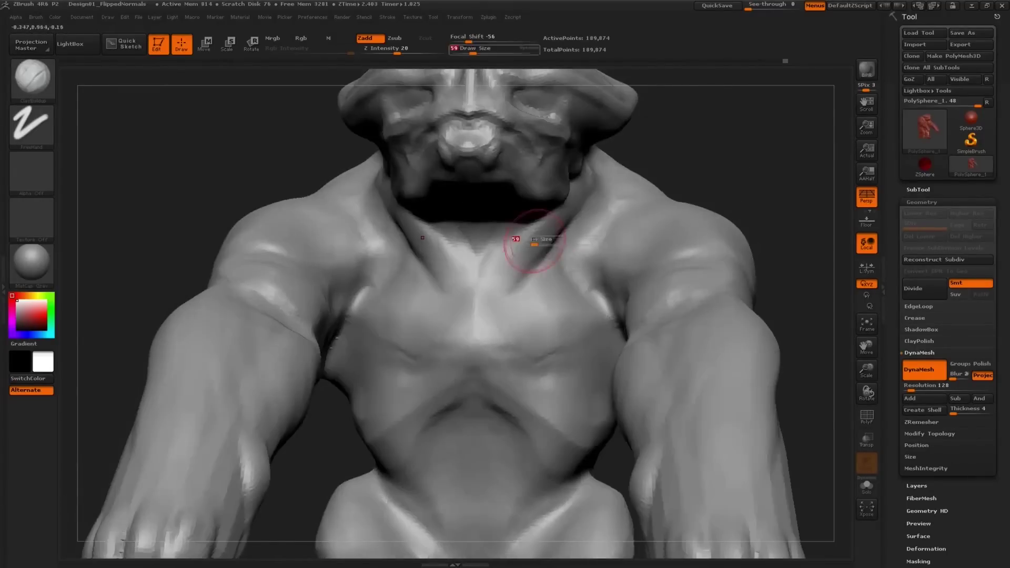
{"action": "right_click_drag", "start_coordinate": [500, 268], "coordinate": [452, 289]}
{"action": "key", "text": "s"}
{"action": "left_click_drag", "start_coordinate": [499, 305], "coordinate": [481, 349]}
{"action": "mouse_move", "coordinate": [480, 348]}
{"action": "right_mouse_down", "text": "ctrl"}
{"action": "mouse_move", "coordinate": [470, 259]}
{"action": "mouse_move", "coordinate": [502, 263]}
{"action": "mouse_move", "coordinate": [502, 336]}
{"action": "right_mouse_up", "text": "ctrl"}
{"action": "mouse_move", "coordinate": [562, 262]}
{"action": "right_mouse_down", "text": "ctrl"}
{"action": "mouse_move", "coordinate": [568, 289]}
{"action": "mouse_move", "coordinate": [569, 270]}
{"action": "mouse_move", "coordinate": [595, 278]}
{"action": "right_mouse_up", "text": "ctrl"}
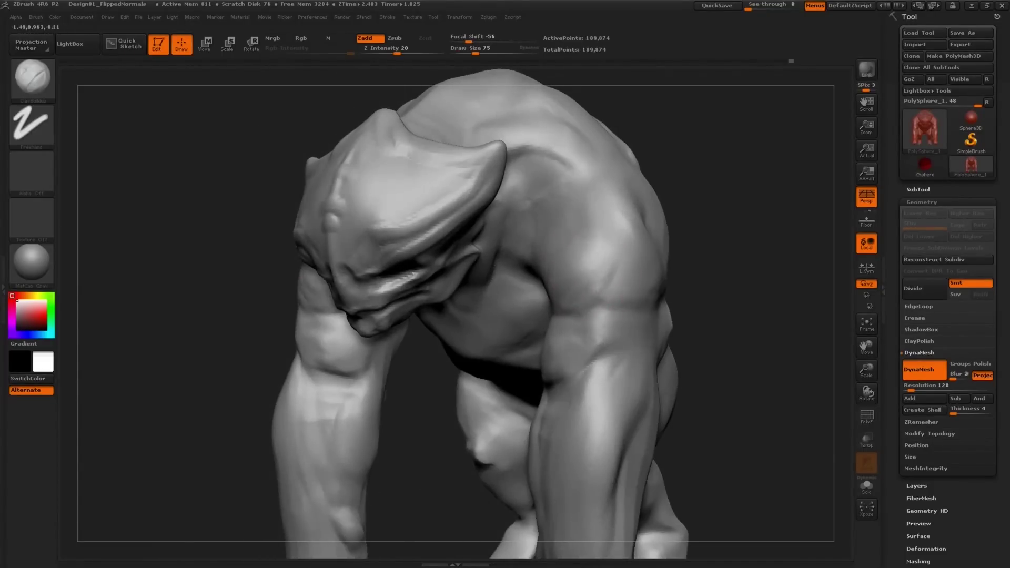
Round out the shoulder muscle with ClayBuildup at draw size 78.
{"action": "right_click_drag", "start_coordinate": [600, 276], "coordinate": [607, 271]}
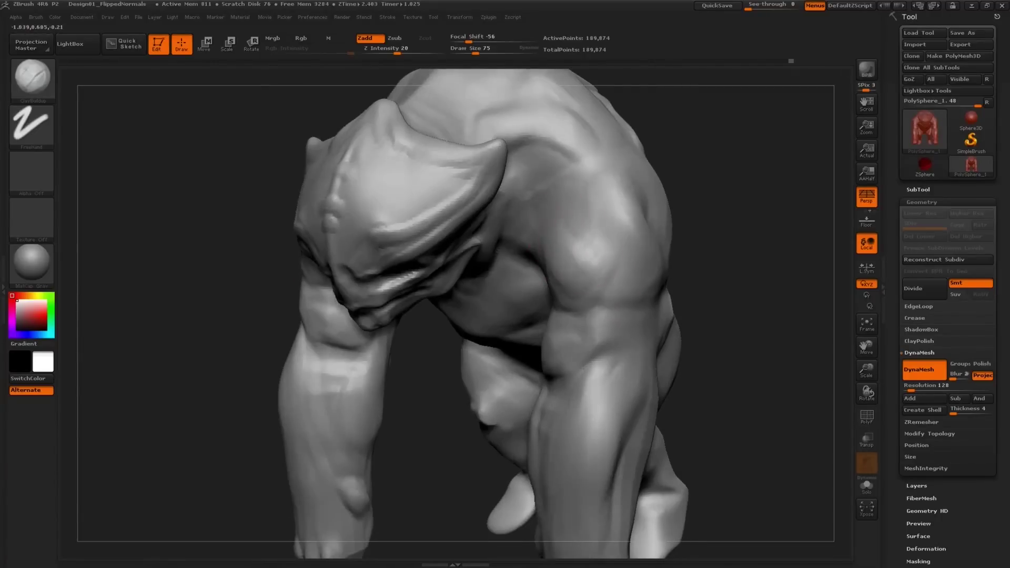
{"action": "mouse_move", "coordinate": [635, 240]}
{"action": "right_mouse_down"}
{"action": "mouse_move", "coordinate": [642, 225]}
{"action": "mouse_move", "coordinate": [678, 253]}
{"action": "right_mouse_up"}
{"action": "mouse_move", "coordinate": [661, 207]}
{"action": "right_mouse_down"}
{"action": "mouse_move", "coordinate": [679, 246]}
{"action": "mouse_move", "coordinate": [654, 234]}
{"action": "mouse_move", "coordinate": [595, 266]}
{"action": "right_mouse_up"}
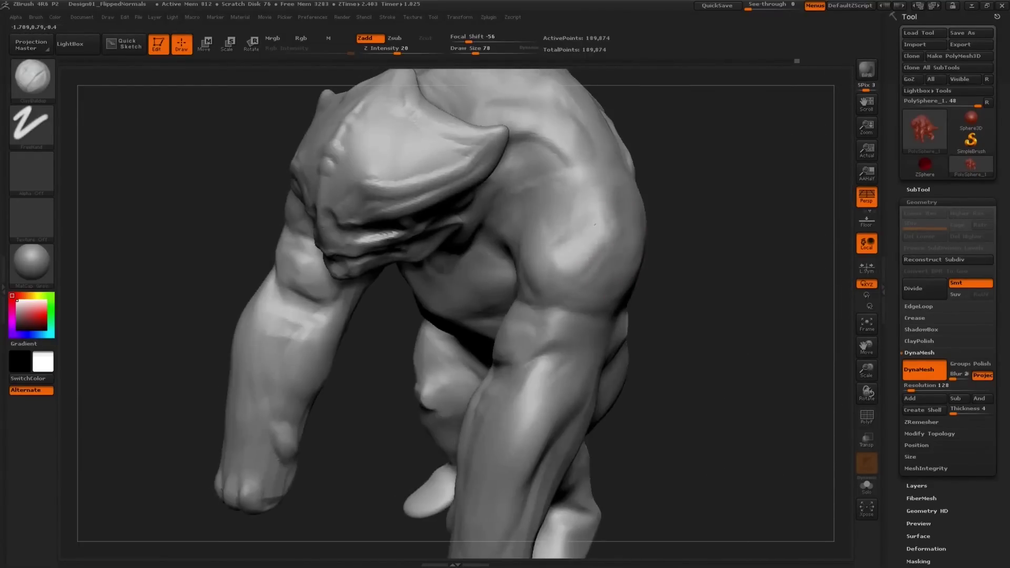
{"action": "mouse_move", "coordinate": [576, 202]}
{"action": "right_mouse_down"}
{"action": "mouse_move", "coordinate": [559, 219]}
{"action": "mouse_move", "coordinate": [548, 214]}
{"action": "right_mouse_up"}
Build up the upper arm and the inner elbow with ClayBuildup at draw size 53.
{"action": "mouse_move", "coordinate": [571, 268]}
{"action": "right_mouse_down"}
{"action": "mouse_move", "coordinate": [538, 281]}
{"action": "mouse_move", "coordinate": [587, 321]}
{"action": "mouse_move", "coordinate": [541, 330]}
{"action": "mouse_move", "coordinate": [550, 338]}
{"action": "right_mouse_up"}
{"action": "key", "text": "s"}
{"action": "mouse_move", "coordinate": [551, 337]}
{"action": "left_mouse_down"}
{"action": "mouse_move", "coordinate": [567, 281]}
{"action": "mouse_move", "coordinate": [584, 305]}
{"action": "mouse_move", "coordinate": [542, 337]}
{"action": "left_mouse_up"}
{"action": "right_click_drag", "start_coordinate": [555, 310], "coordinate": [557, 350]}
{"action": "left_click_drag", "start_coordinate": [597, 308], "coordinate": [593, 284]}
{"action": "right_click_drag", "start_coordinate": [543, 302], "coordinate": [523, 254]}
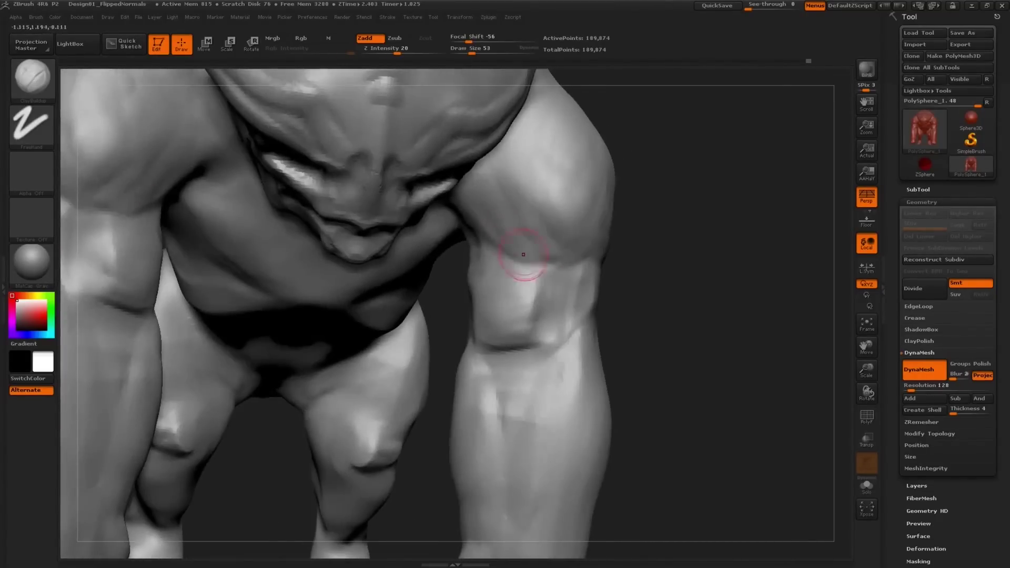
Build up the side of the ribcage and the flank behind the arm with ClayBuildup at draw size 47.
{"action": "key", "text": "f"}
{"action": "right_click_drag", "start_coordinate": [490, 296], "coordinate": [446, 336]}
{"action": "right_click_drag", "start_coordinate": [518, 323], "coordinate": [514, 312]}
{"action": "key", "text": "s"}
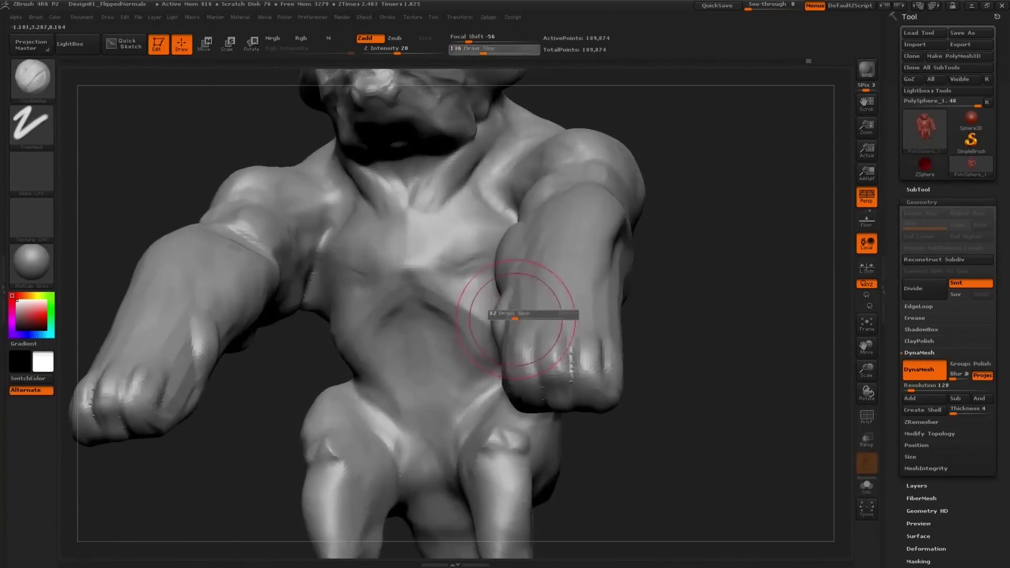
{"action": "left_click_drag", "start_coordinate": [514, 312], "coordinate": [489, 314]}
{"action": "mouse_move", "coordinate": [489, 314]}
{"action": "right_mouse_down"}
{"action": "mouse_move", "coordinate": [501, 332]}
{"action": "mouse_move", "coordinate": [531, 303]}
{"action": "mouse_move", "coordinate": [553, 305]}
{"action": "right_mouse_up"}
{"action": "key", "text": "s"}
{"action": "left_click_drag", "start_coordinate": [553, 305], "coordinate": [544, 305]}
{"action": "mouse_move", "coordinate": [544, 305]}
{"action": "right_mouse_down"}
{"action": "mouse_move", "coordinate": [531, 295]}
{"action": "mouse_move", "coordinate": [552, 290]}
{"action": "right_mouse_up"}
{"action": "right_click_drag", "start_coordinate": [568, 335], "coordinate": [568, 310]}
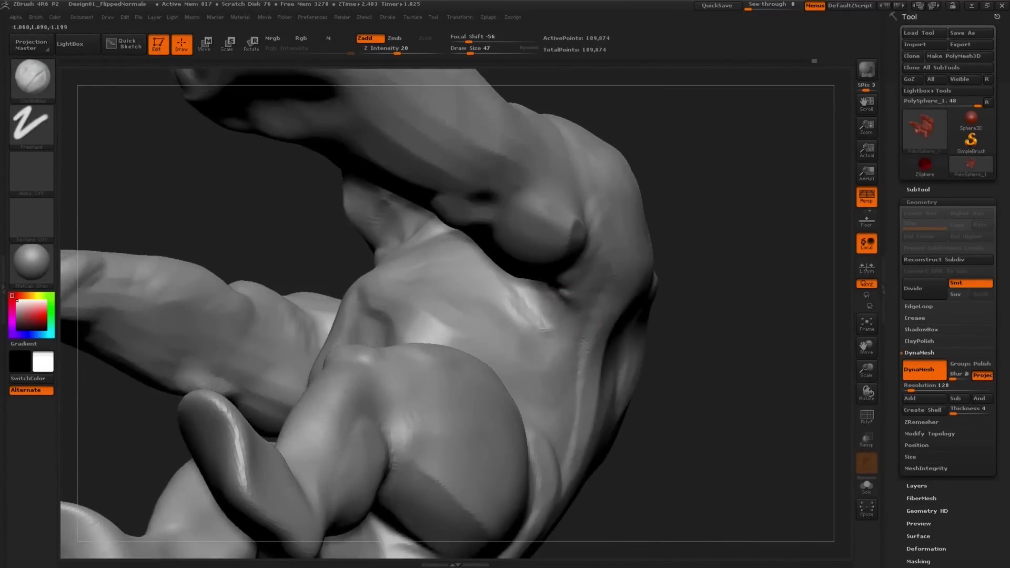
Reshape the side profile of the head and neck with the Move brush at draw size 131.
{"action": "key", "text": "f"}
{"action": "right_click_drag", "start_coordinate": [549, 292], "coordinate": [447, 237]}
{"action": "right_click_drag", "start_coordinate": [447, 236], "coordinate": [468, 225]}
{"action": "key", "text": "b"}
{"action": "key", "text": "m"}
{"action": "key", "text": "v"}
{"action": "key", "text": "s"}
{"action": "left_click_drag", "start_coordinate": [363, 227], "coordinate": [376, 227]}
{"action": "right_click_drag", "start_coordinate": [400, 227], "coordinate": [357, 231]}
{"action": "left_click_drag", "start_coordinate": [357, 232], "coordinate": [354, 247]}
{"action": "mouse_move", "coordinate": [362, 249]}
{"action": "right_mouse_down"}
{"action": "mouse_move", "coordinate": [326, 250]}
{"action": "mouse_move", "coordinate": [338, 201]}
{"action": "right_mouse_up"}
{"action": "key", "text": "s"}
{"action": "left_click_drag", "start_coordinate": [328, 199], "coordinate": [326, 198]}
Adjust the head and body silhouette in side view with the Move brush at draw size 97.
{"action": "key", "text": "s"}
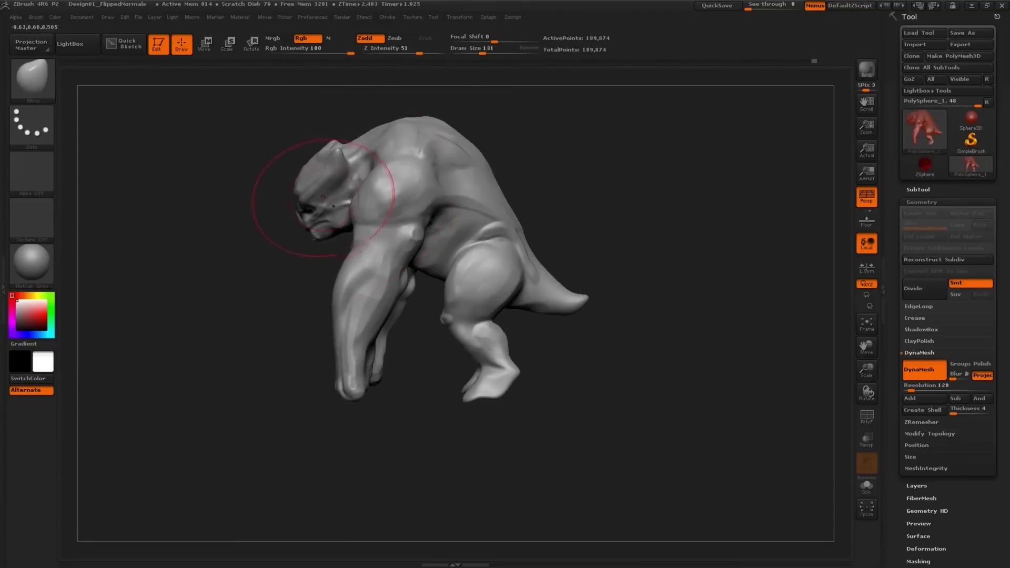
{"action": "right_click_drag", "start_coordinate": [332, 199], "coordinate": [333, 209], "text": "alt"}
{"action": "key", "text": "s"}
{"action": "left_click_drag", "start_coordinate": [336, 209], "coordinate": [330, 210]}
{"action": "key", "text": "s"}
{"action": "key", "text": "s"}
{"action": "left_click_drag", "start_coordinate": [467, 281], "coordinate": [461, 281]}
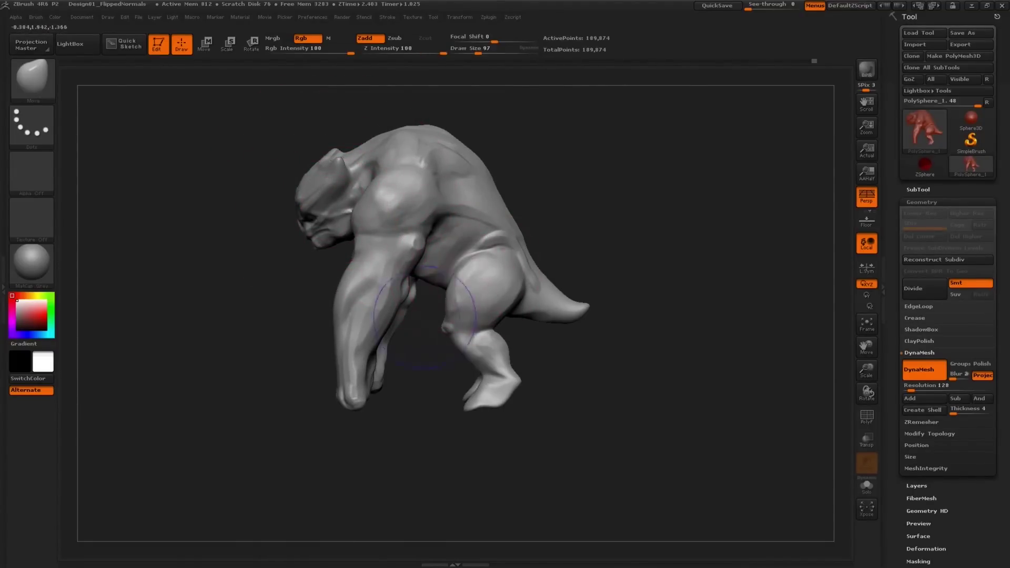
Show the floor grid without perspective and straighten the forearm and hand with the Move brush at draw size 181.
{"action": "left_click", "coordinate": [862, 223]}
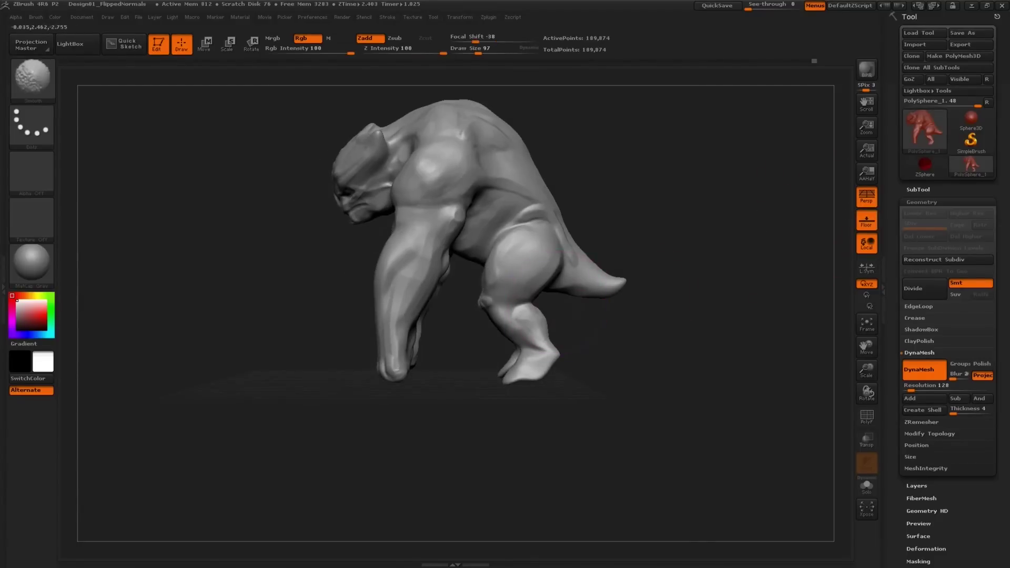
{"action": "key", "text": "p"}
{"action": "key", "text": "s"}
{"action": "left_click_drag", "start_coordinate": [395, 350], "coordinate": [406, 354]}
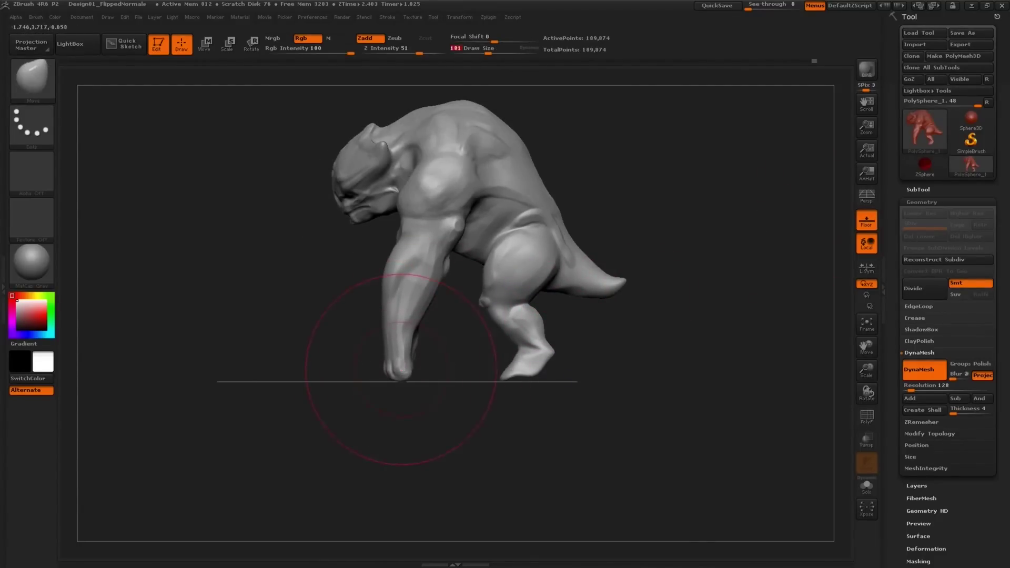
Adjust the hind foot against the floor line with the Move brush and save the project.
{"action": "key", "text": "s"}
{"action": "left_click_drag", "start_coordinate": [556, 360], "coordinate": [527, 368]}
{"action": "key", "text": "ctrl+s"}
Reshape the forearm and upper arm contours in side view with the Move brush at draw sizes between 109 and 122.
{"action": "key", "text": "s"}
{"action": "left_click_drag", "start_coordinate": [408, 272], "coordinate": [391, 270]}
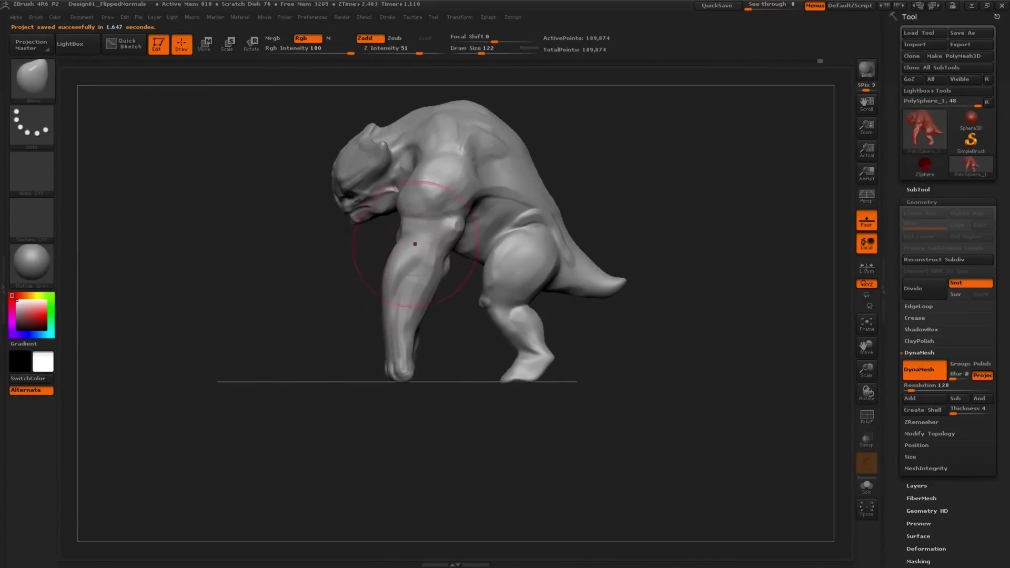
{"action": "key", "text": "bracketleft"}
{"action": "key", "text": "bracketleft"}
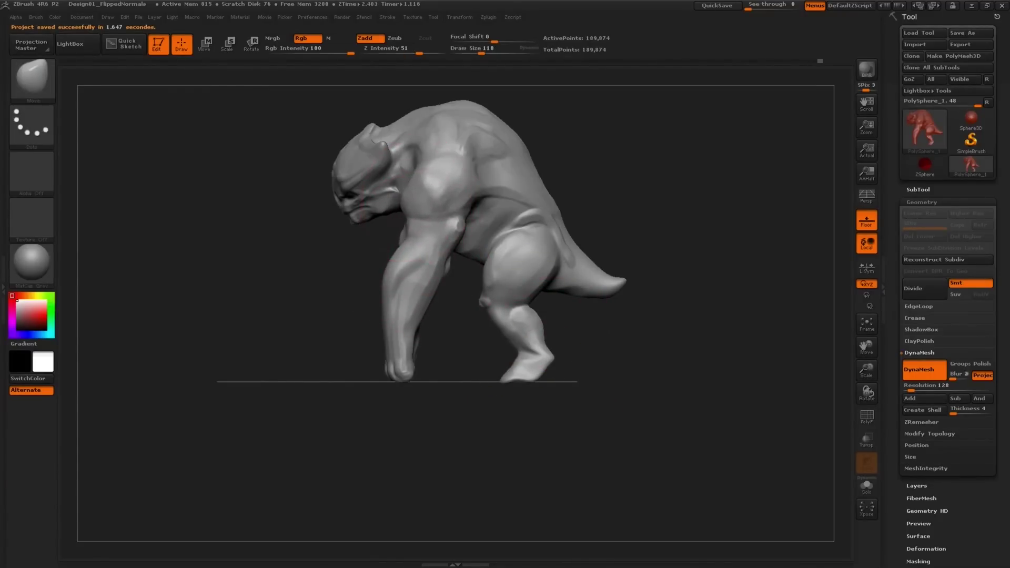
{"action": "key", "text": "bracketleft"}
{"action": "key", "text": "bracketleft"}
{"action": "key", "text": "bracketleft"}
{"action": "key", "text": "bracketright"}
{"action": "key", "text": "bracketright"}
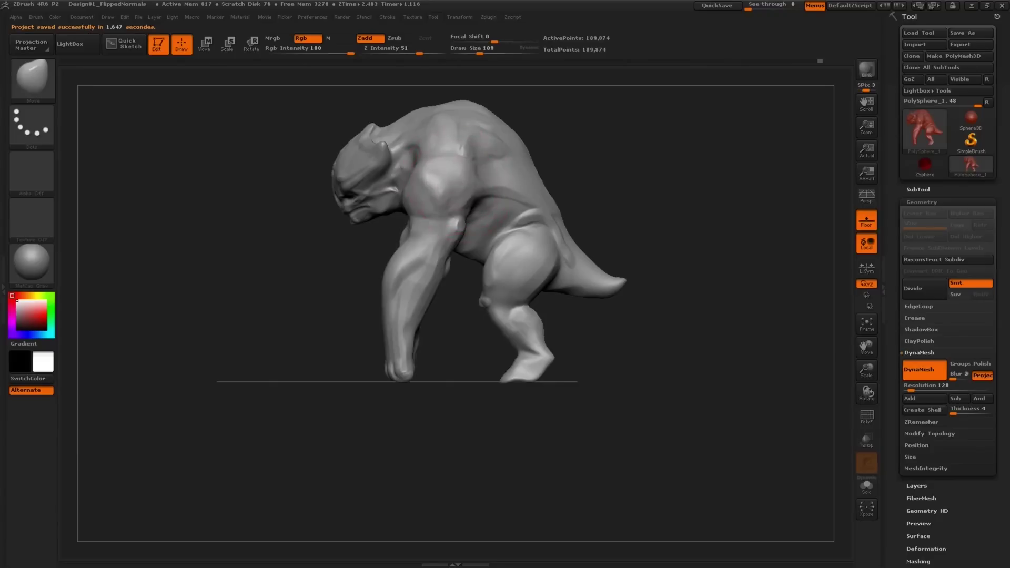
{"action": "key", "text": "bracketright"}
{"action": "key", "text": "bracketright"}
{"action": "key", "text": "bracketright"}
{"action": "key", "text": "bracketright"}
{"action": "key", "text": "bracketright"}
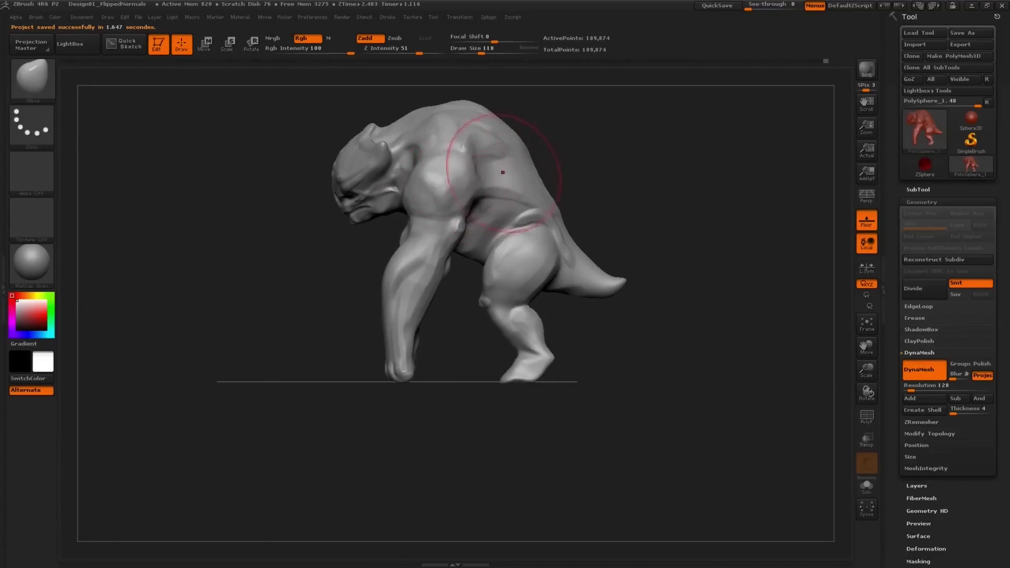
Reshape the face and the back of the head crest in side view with the Move brush.
{"action": "key", "text": "b"}
{"action": "key", "text": "m"}
{"action": "key", "text": "t"}
{"action": "key", "text": "bracketright"}
{"action": "key", "text": "bracketright"}
{"action": "key", "text": "b"}
{"action": "key", "text": "m"}
{"action": "key", "text": "v"}
{"action": "key", "text": "bracketleft"}
{"action": "key", "text": "bracketleft"}
{"action": "key", "text": "bracketleft"}
{"action": "key", "text": "bracketleft"}
{"action": "left_click_drag", "start_coordinate": [323, 202], "coordinate": [360, 184]}
{"action": "mouse_move", "coordinate": [372, 135]}
{"action": "left_mouse_down"}
{"action": "mouse_move", "coordinate": [338, 180]}
{"action": "mouse_move", "coordinate": [316, 189]}
{"action": "mouse_move", "coordinate": [383, 152]}
{"action": "mouse_move", "coordinate": [361, 147]}
{"action": "mouse_move", "coordinate": [357, 158]}
{"action": "mouse_move", "coordinate": [394, 168]}
{"action": "left_mouse_up"}
Set the Move brush to draw size 165 and turn perspective back on to work on the front of the creature.
{"action": "key", "text": "space"}
{"action": "key", "text": "bracketright"}
{"action": "key", "text": "bracketright"}
{"action": "key", "text": "bracketright"}
{"action": "key", "text": "bracketright"}
{"action": "key", "text": "bracketleft"}
{"action": "left_click", "coordinate": [866, 195]}
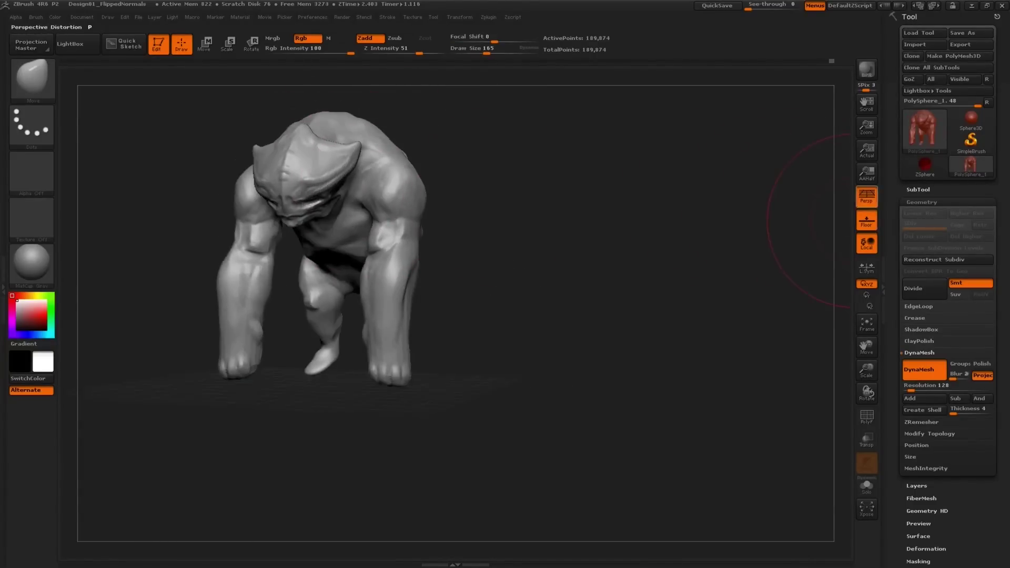
{"action": "left_click_drag", "start_coordinate": [702, 240], "coordinate": [736, 242], "text": "shift"}
{"action": "key", "text": "space"}
Adjust the arm's silhouette from the front with the Move brush at varying draw sizes.
{"action": "mouse_move", "coordinate": [435, 219]}
{"action": "left_mouse_down", "text": "alt"}
{"action": "mouse_move", "coordinate": [471, 263]}
{"action": "mouse_move", "coordinate": [451, 240]}
{"action": "left_mouse_up", "text": "alt"}
{"action": "key", "text": "s"}
{"action": "key", "text": "s"}
{"action": "mouse_move", "coordinate": [451, 241]}
{"action": "left_mouse_down"}
{"action": "mouse_move", "coordinate": [463, 216]}
{"action": "mouse_move", "coordinate": [443, 203]}
{"action": "mouse_move", "coordinate": [462, 225]}
{"action": "mouse_move", "coordinate": [453, 231]}
{"action": "mouse_move", "coordinate": [493, 229]}
{"action": "mouse_move", "coordinate": [475, 239]}
{"action": "mouse_move", "coordinate": [479, 263]}
{"action": "mouse_move", "coordinate": [505, 243]}
{"action": "left_mouse_up"}
{"action": "key", "text": "space"}
{"action": "key", "text": "s"}
{"action": "key", "text": "s"}
{"action": "mouse_move", "coordinate": [505, 243]}
{"action": "left_mouse_down"}
{"action": "mouse_move", "coordinate": [467, 273]}
{"action": "mouse_move", "coordinate": [497, 226]}
{"action": "mouse_move", "coordinate": [484, 267]}
{"action": "mouse_move", "coordinate": [463, 266]}
{"action": "mouse_move", "coordinate": [455, 249]}
{"action": "left_mouse_up"}
Define the inner elbow and the lower end of the upper arm with ClayBuildup at draw size 32.
{"action": "key", "text": "b"}
{"action": "key", "text": "c"}
{"action": "key", "text": "b"}
{"action": "mouse_move", "coordinate": [457, 230]}
{"action": "right_mouse_down", "text": "alt"}
{"action": "mouse_move", "coordinate": [467, 265]}
{"action": "mouse_move", "coordinate": [464, 229]}
{"action": "right_mouse_up", "text": "alt"}
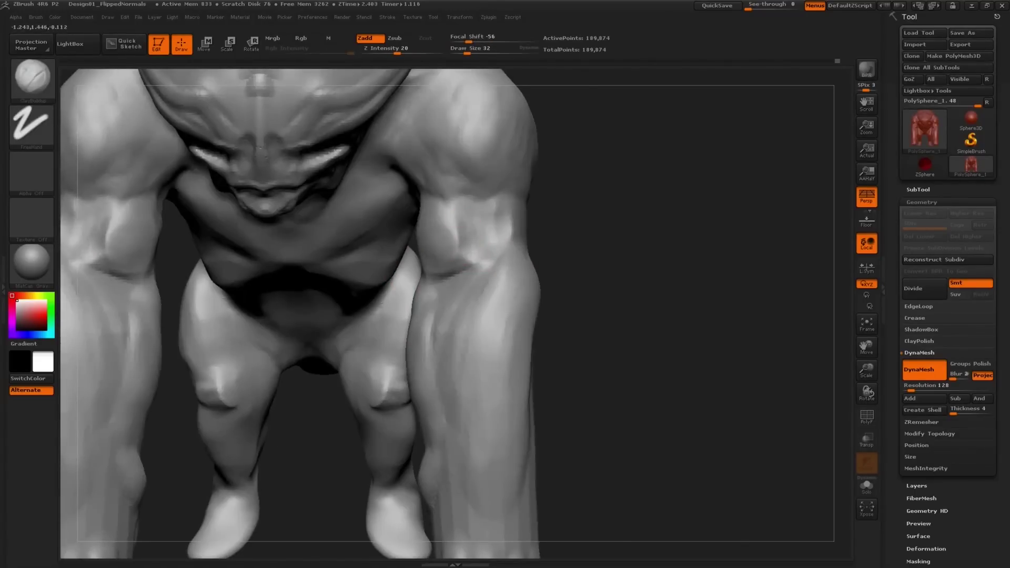
Adjust the outer contour of the elbow and forearm with the Move brush.
{"action": "mouse_move", "coordinate": [506, 254]}
{"action": "right_mouse_down", "text": "alt"}
{"action": "mouse_move", "coordinate": [489, 212]}
{"action": "mouse_move", "coordinate": [483, 247]}
{"action": "mouse_move", "coordinate": [465, 265]}
{"action": "mouse_move", "coordinate": [415, 264]}
{"action": "mouse_move", "coordinate": [433, 267]}
{"action": "right_mouse_up", "text": "alt"}
{"action": "key", "text": "b"}
{"action": "key", "text": "m"}
{"action": "key", "text": "v"}
{"action": "key", "text": "s"}
{"action": "left_click_drag", "start_coordinate": [490, 293], "coordinate": [508, 295]}
{"action": "mouse_move", "coordinate": [520, 301]}
{"action": "right_mouse_down"}
{"action": "mouse_move", "coordinate": [557, 295]}
{"action": "mouse_move", "coordinate": [578, 263]}
{"action": "mouse_move", "coordinate": [575, 282]}
{"action": "right_mouse_up"}
Build up the back of the forearm below the elbow with ClayBuildup at draw size 59.
{"action": "key", "text": "b"}
{"action": "key", "text": "c"}
{"action": "key", "text": "b"}
{"action": "key", "text": "s"}
{"action": "left_click_drag", "start_coordinate": [593, 285], "coordinate": [581, 288]}
{"action": "right_click_drag", "start_coordinate": [643, 288], "coordinate": [609, 292]}
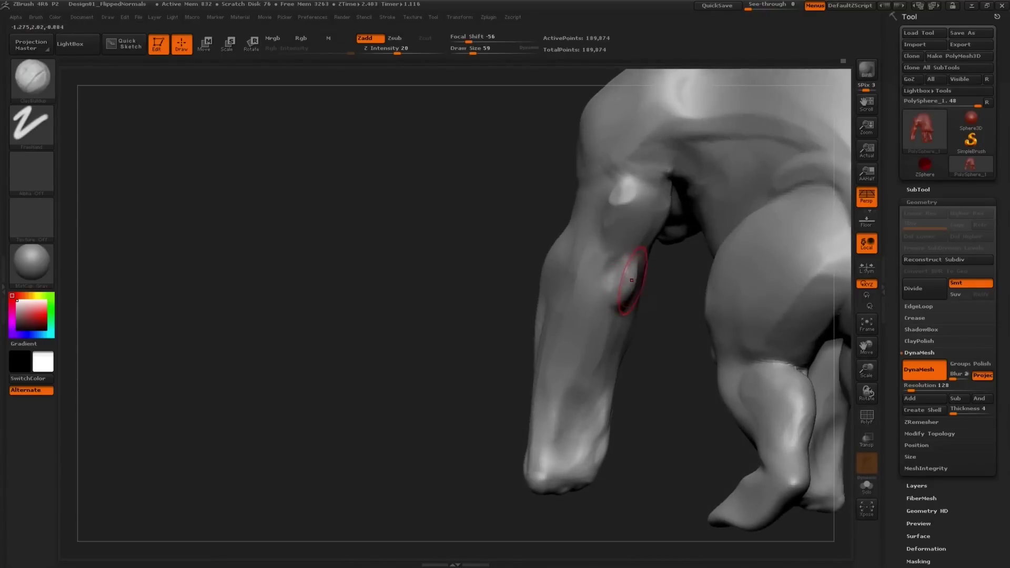
{"action": "left_click_drag", "start_coordinate": [630, 267], "coordinate": [615, 294]}
{"action": "right_click_drag", "start_coordinate": [563, 287], "coordinate": [603, 299]}
Sculpt the muscle bulge on the outer forearm just below the elbow with ClayBuildup, refining it at draw size 17.
{"action": "key", "text": "s"}
{"action": "left_click_drag", "start_coordinate": [599, 288], "coordinate": [601, 288]}
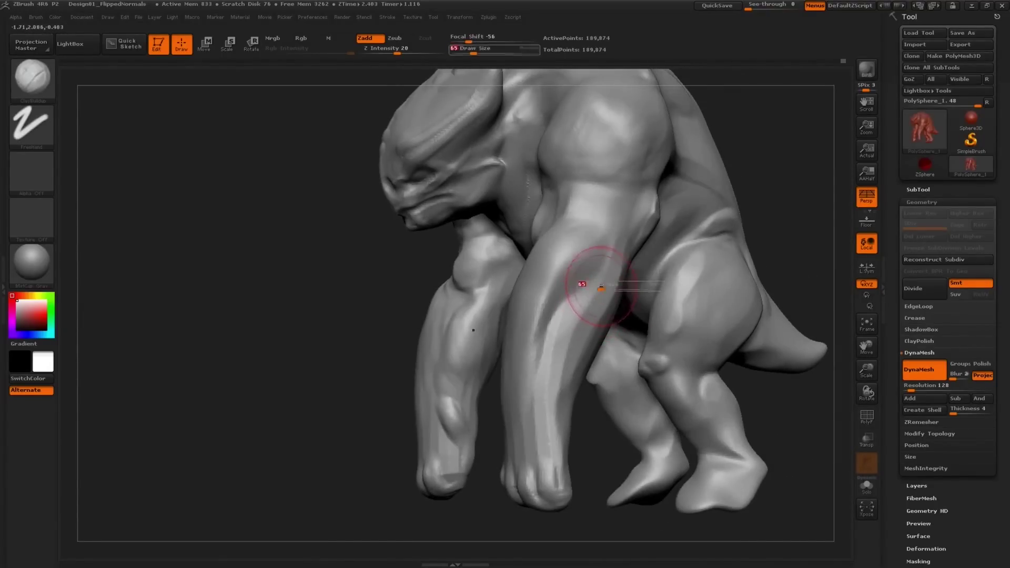
{"action": "left_click_drag", "start_coordinate": [627, 235], "coordinate": [614, 270]}
{"action": "key", "text": "ctrl+z"}
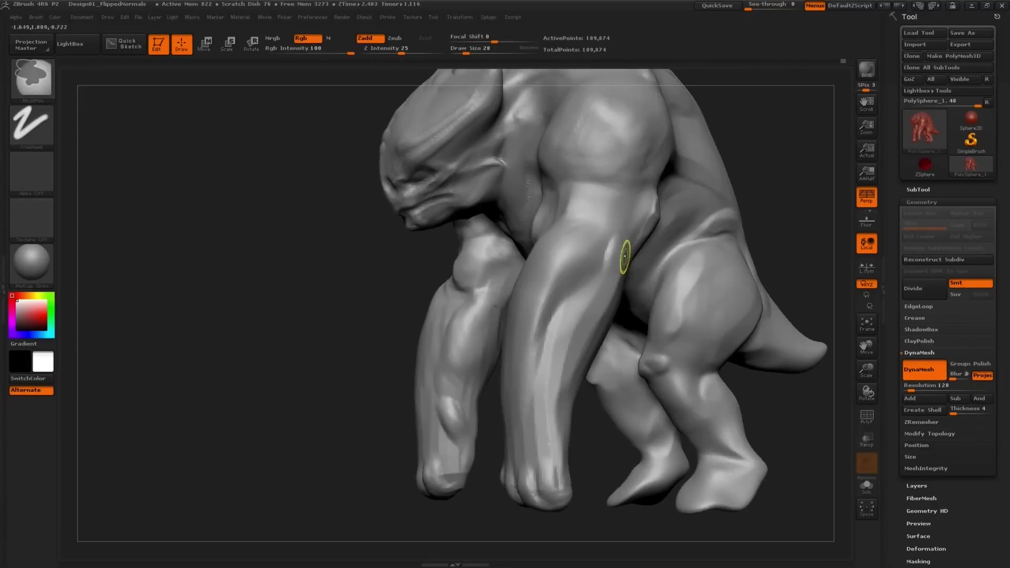
{"action": "right_click_drag", "start_coordinate": [583, 266], "coordinate": [613, 263]}
{"action": "key", "text": "s"}
{"action": "left_click_drag", "start_coordinate": [614, 264], "coordinate": [628, 232]}
{"action": "right_click_drag", "start_coordinate": [625, 247], "coordinate": [594, 263]}
{"action": "key", "text": "s"}
{"action": "left_click_drag", "start_coordinate": [614, 276], "coordinate": [612, 276]}
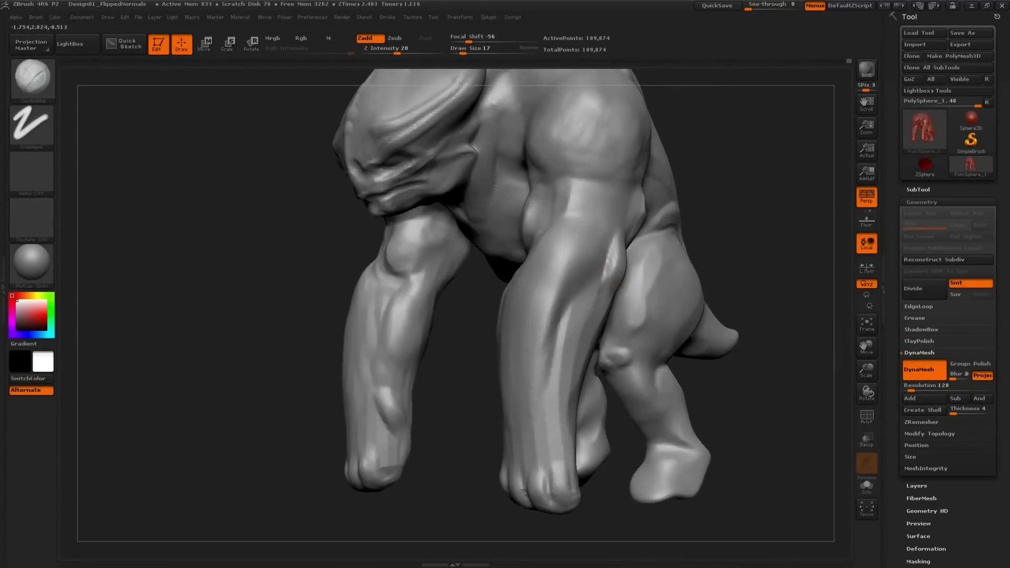
Sculpt the muscle lines running down the forearm to the wrist with ClayBuildup at draw size 35.
{"action": "right_click_drag", "start_coordinate": [567, 400], "coordinate": [573, 338]}
{"action": "key", "text": "s"}
{"action": "left_click_drag", "start_coordinate": [562, 406], "coordinate": [565, 406]}
{"action": "key", "text": "s"}
{"action": "left_click_drag", "start_coordinate": [587, 328], "coordinate": [590, 329]}
{"action": "right_click_drag", "start_coordinate": [591, 326], "coordinate": [608, 314]}
{"action": "right_click_drag", "start_coordinate": [600, 272], "coordinate": [657, 283], "text": "alt"}
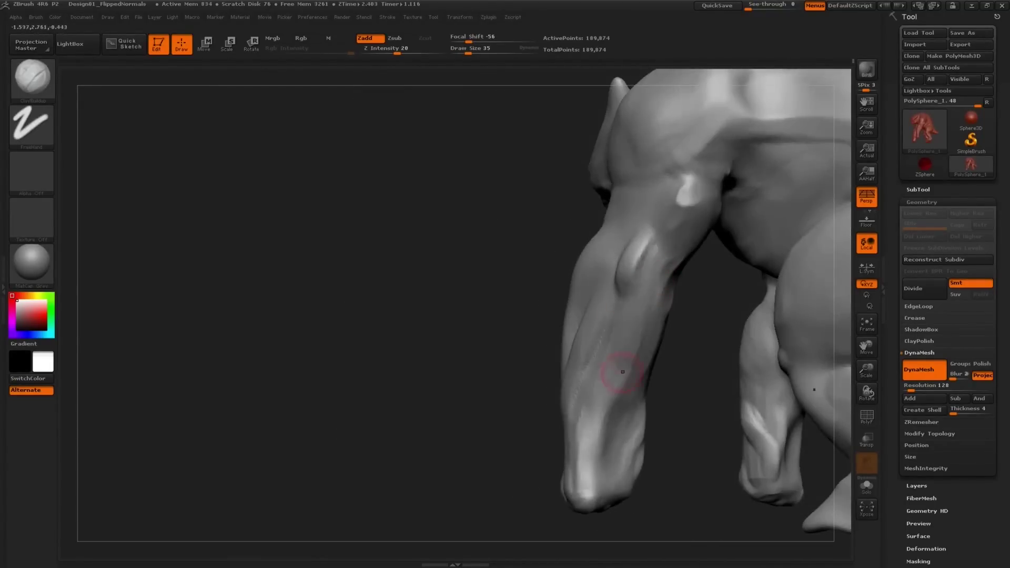
{"action": "right_click_drag", "start_coordinate": [622, 372], "coordinate": [645, 266]}
Build up the long muscles along the outer forearm with ClayBuildup at draw size 50.
{"action": "key", "text": "s"}
{"action": "left_click_drag", "start_coordinate": [642, 347], "coordinate": [647, 347]}
{"action": "right_click_drag", "start_coordinate": [646, 332], "coordinate": [737, 226]}
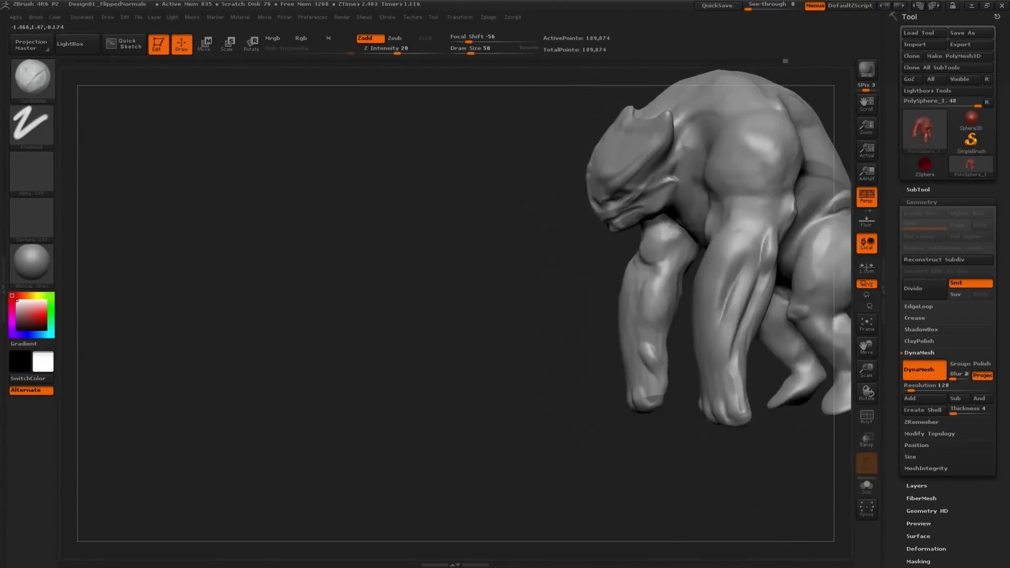
{"action": "right_click_drag", "start_coordinate": [653, 281], "coordinate": [562, 226]}
{"action": "left_click_drag", "start_coordinate": [561, 226], "coordinate": [544, 226]}
{"action": "right_click_drag", "start_coordinate": [545, 226], "coordinate": [583, 216]}
Sharpen the ridges and grooves between the forearm muscles from the elbow down with ClayBuildup.
{"action": "key", "text": "s"}
{"action": "left_click_drag", "start_coordinate": [530, 212], "coordinate": [525, 211]}
{"action": "key", "text": "s"}
{"action": "mouse_move", "coordinate": [500, 216]}
{"action": "right_mouse_down"}
{"action": "mouse_move", "coordinate": [512, 223]}
{"action": "mouse_move", "coordinate": [547, 210]}
{"action": "right_mouse_up"}
{"action": "right_click_drag", "start_coordinate": [546, 210], "coordinate": [594, 268]}
{"action": "mouse_move", "coordinate": [521, 300]}
{"action": "right_mouse_down", "text": "alt"}
{"action": "mouse_move", "coordinate": [519, 278]}
{"action": "mouse_move", "coordinate": [552, 287]}
{"action": "right_mouse_up", "text": "alt"}
{"action": "right_click_drag", "start_coordinate": [552, 286], "coordinate": [547, 263], "text": "ctrl"}
{"action": "right_click_drag", "start_coordinate": [499, 286], "coordinate": [495, 315], "text": "ctrl"}
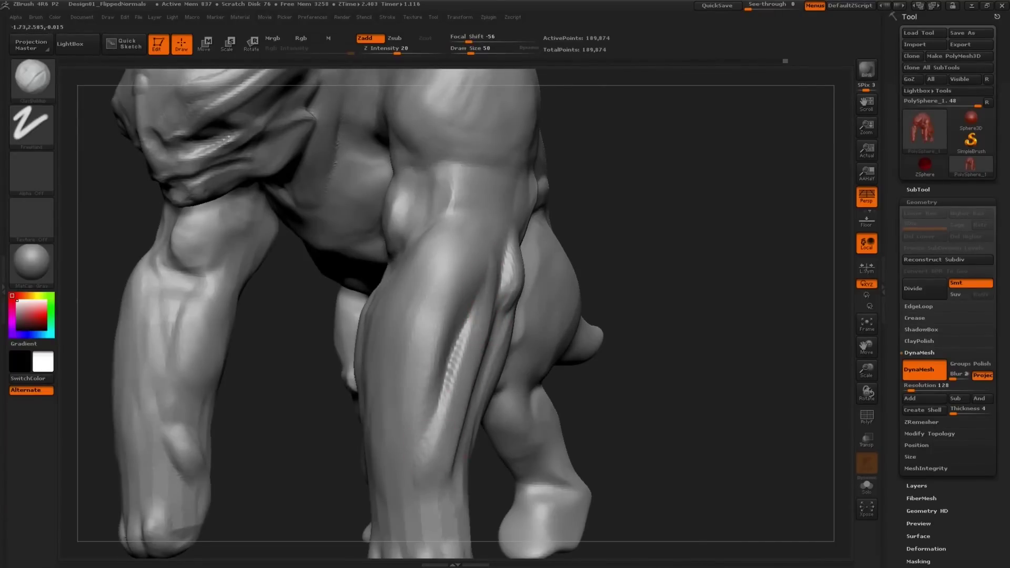
Build up the muscles down the outer and rear forearm toward the wrist with ClayBuildup, starting at draw size 50.
{"action": "right_click_drag", "start_coordinate": [421, 263], "coordinate": [465, 258]}
{"action": "left_click_drag", "start_coordinate": [441, 295], "coordinate": [412, 405]}
{"action": "right_click_drag", "start_coordinate": [447, 294], "coordinate": [449, 363], "text": "alt"}
{"action": "mouse_move", "coordinate": [526, 365]}
{"action": "right_mouse_down"}
{"action": "mouse_move", "coordinate": [449, 372]}
{"action": "mouse_move", "coordinate": [451, 321]}
{"action": "mouse_move", "coordinate": [381, 323]}
{"action": "mouse_move", "coordinate": [429, 325]}
{"action": "mouse_move", "coordinate": [481, 425]}
{"action": "right_mouse_up"}
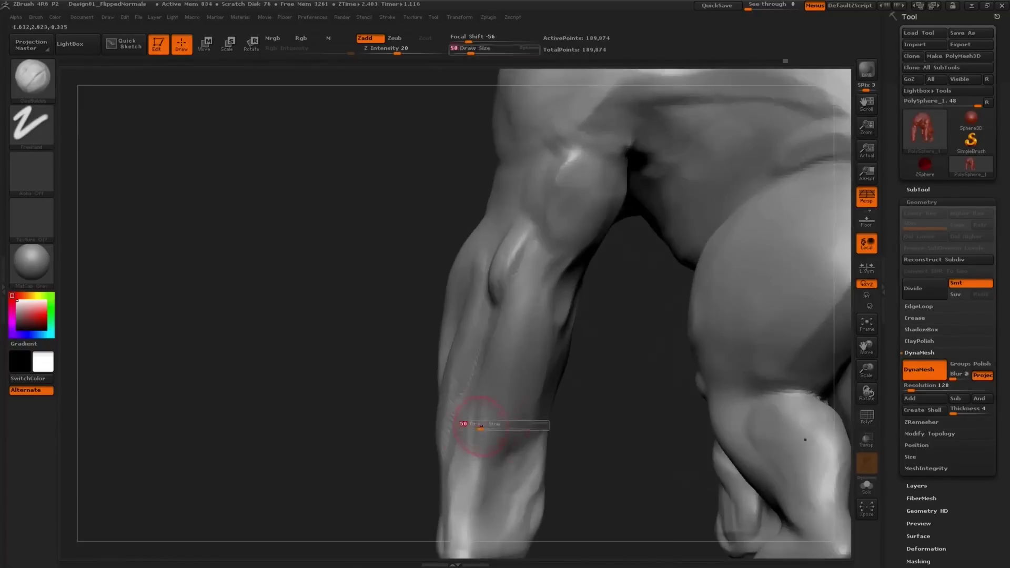
{"action": "right_click_drag", "start_coordinate": [502, 326], "coordinate": [552, 376]}
{"action": "key", "text": "s"}
{"action": "mouse_move", "coordinate": [486, 419]}
{"action": "left_mouse_down"}
{"action": "mouse_move", "coordinate": [474, 415]}
{"action": "mouse_move", "coordinate": [463, 446]}
{"action": "left_mouse_up"}
{"action": "mouse_move", "coordinate": [465, 437]}
{"action": "left_mouse_down", "text": "shift"}
{"action": "mouse_move", "coordinate": [471, 412]}
{"action": "mouse_move", "coordinate": [468, 429]}
{"action": "left_mouse_up", "text": "shift"}
Enlarge the brush and fill out the broad muscle mass on the upper outer forearm below the elbow with ClayBuildup.
{"action": "mouse_move", "coordinate": [494, 347]}
{"action": "right_mouse_down"}
{"action": "mouse_move", "coordinate": [487, 373]}
{"action": "mouse_move", "coordinate": [452, 352]}
{"action": "right_mouse_up"}
{"action": "key", "text": "s"}
{"action": "left_click_drag", "start_coordinate": [525, 308], "coordinate": [516, 342]}
{"action": "mouse_move", "coordinate": [571, 322]}
{"action": "right_mouse_down"}
{"action": "mouse_move", "coordinate": [543, 297]}
{"action": "mouse_move", "coordinate": [557, 295]}
{"action": "right_mouse_up"}
{"action": "key", "text": "]"}
{"action": "key", "text": "]"}
{"action": "key", "text": "]"}
{"action": "key", "text": "]"}
{"action": "right_click_drag", "start_coordinate": [505, 426], "coordinate": [473, 259]}
{"action": "left_click_drag", "start_coordinate": [439, 255], "coordinate": [423, 298]}
{"action": "right_click_drag", "start_coordinate": [425, 286], "coordinate": [467, 264]}
{"action": "mouse_move", "coordinate": [427, 242]}
{"action": "left_mouse_down"}
{"action": "mouse_move", "coordinate": [415, 302]}
{"action": "mouse_move", "coordinate": [402, 286]}
{"action": "left_mouse_up"}
{"action": "left_click_drag", "start_coordinate": [418, 288], "coordinate": [394, 317]}
{"action": "left_click_drag", "start_coordinate": [430, 263], "coordinate": [413, 347]}
Smooth the sculpted strokes along the length of the outer forearm with the brush at draw size 56.
{"action": "mouse_move", "coordinate": [453, 316]}
{"action": "right_mouse_down"}
{"action": "mouse_move", "coordinate": [416, 300]}
{"action": "mouse_move", "coordinate": [453, 298]}
{"action": "right_mouse_up"}
{"action": "key", "text": "s"}
{"action": "left_click_drag", "start_coordinate": [453, 297], "coordinate": [484, 281]}
{"action": "key", "text": "s"}
{"action": "left_click_drag", "start_coordinate": [454, 368], "coordinate": [450, 303], "text": "shift"}
{"action": "key", "text": "]"}
{"action": "left_click_drag", "start_coordinate": [454, 258], "coordinate": [439, 368], "text": "shift"}
{"action": "mouse_move", "coordinate": [439, 404]}
{"action": "left_mouse_down", "text": "shift"}
{"action": "mouse_move", "coordinate": [428, 316]}
{"action": "mouse_move", "coordinate": [447, 347]}
{"action": "mouse_move", "coordinate": [442, 273]}
{"action": "left_mouse_up", "text": "shift"}
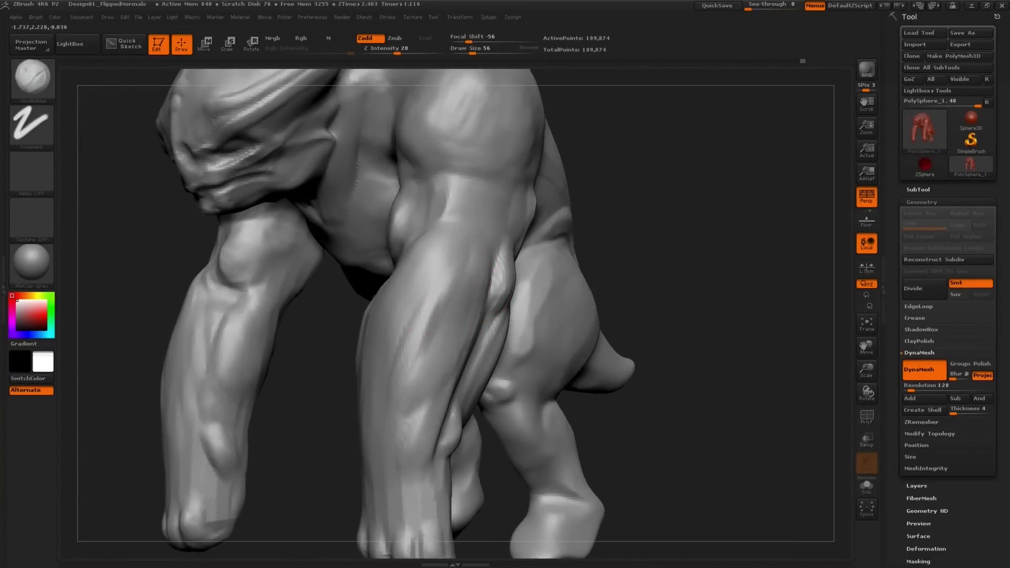
Reshape the forearm silhouette with the Move brush, starting at draw size 186.
{"action": "right_click_drag", "start_coordinate": [443, 278], "coordinate": [506, 282]}
{"action": "key", "text": "f"}
{"action": "right_click_drag", "start_coordinate": [447, 295], "coordinate": [447, 247], "text": "alt"}
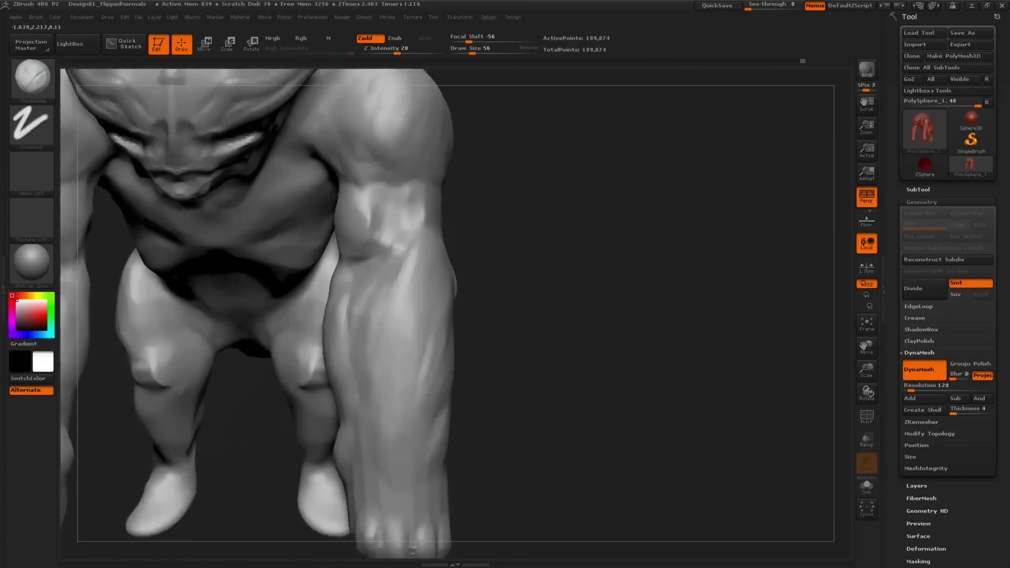
{"action": "key", "text": "b"}
{"action": "key", "text": "m"}
{"action": "key", "text": "v"}
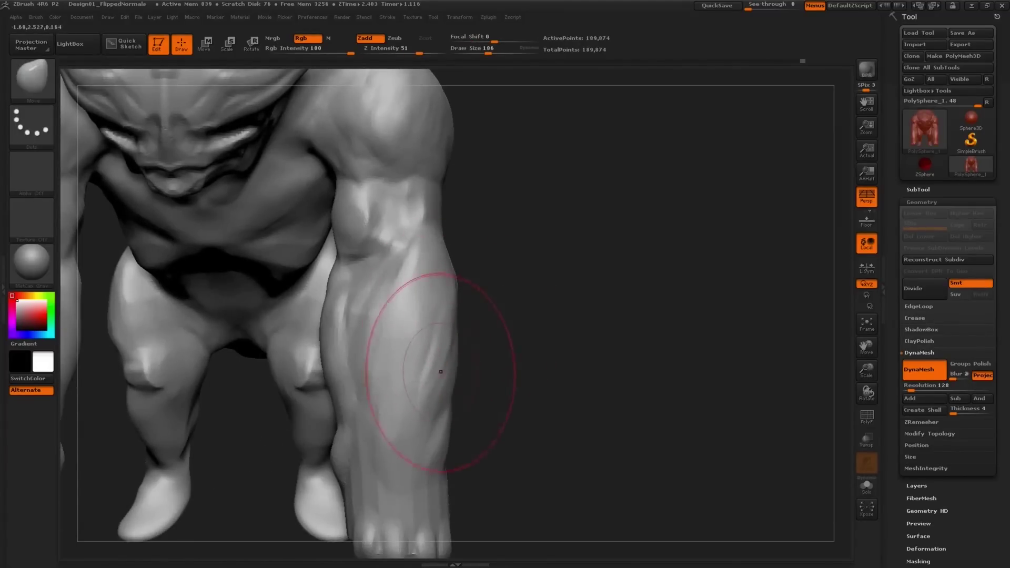
{"action": "key", "text": "f"}
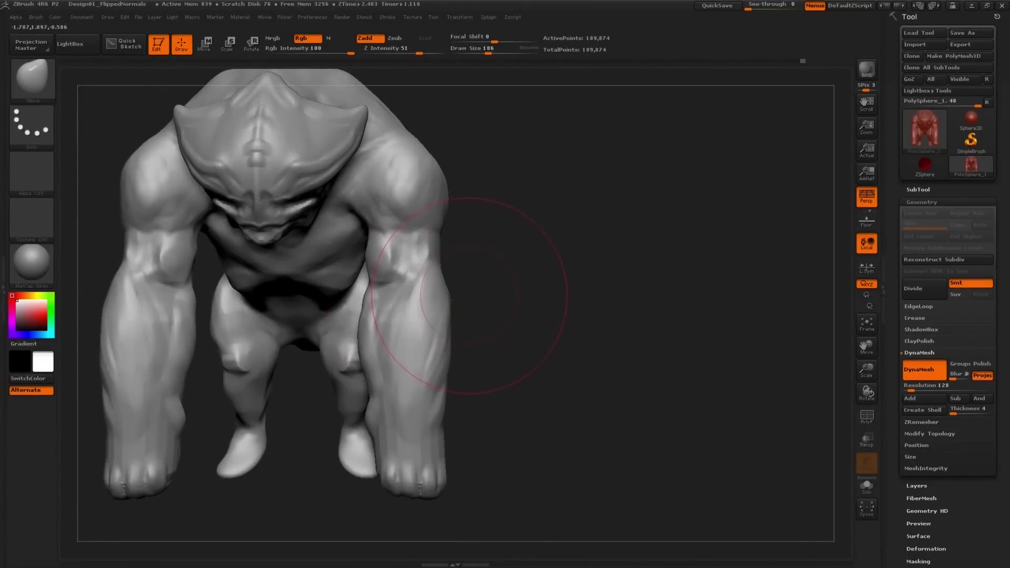
{"action": "left_click_drag", "start_coordinate": [473, 286], "coordinate": [428, 293]}
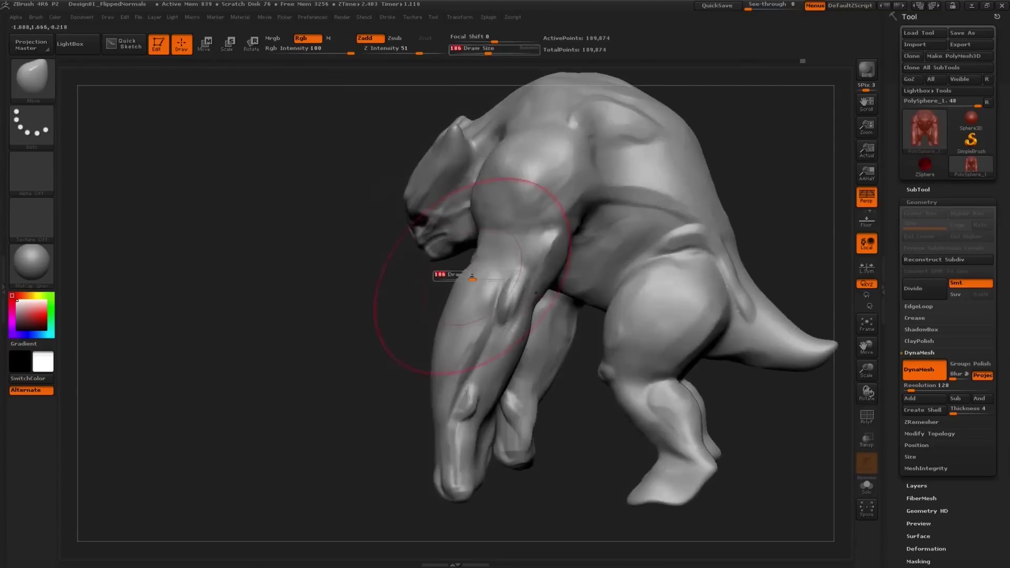
{"action": "mouse_move", "coordinate": [508, 299]}
{"action": "right_mouse_down"}
{"action": "mouse_move", "coordinate": [510, 323]}
{"action": "mouse_move", "coordinate": [483, 368]}
{"action": "right_mouse_up"}
{"action": "key", "text": "bracketleft"}
{"action": "left_click_drag", "start_coordinate": [483, 305], "coordinate": [502, 310]}
Adjust the arm's contour around the elbow with the Move brush at a smaller draw size.
{"action": "mouse_move", "coordinate": [473, 318]}
{"action": "right_mouse_down"}
{"action": "mouse_move", "coordinate": [499, 304]}
{"action": "mouse_move", "coordinate": [500, 274]}
{"action": "right_mouse_up"}
{"action": "key", "text": "bracketright"}
{"action": "right_click_drag", "start_coordinate": [513, 310], "coordinate": [510, 355], "text": "alt"}
{"action": "key", "text": "bracketleft"}
{"action": "left_click_drag", "start_coordinate": [506, 331], "coordinate": [499, 326]}
{"action": "right_click_drag", "start_coordinate": [506, 329], "coordinate": [506, 314]}
Refine the front contour of the shoulder beside the neck with the Move brush at draw size 97.
{"action": "key", "text": "bracketleft"}
{"action": "key", "text": "bracketleft"}
{"action": "mouse_move", "coordinate": [424, 184]}
{"action": "right_mouse_down", "text": "alt"}
{"action": "mouse_move", "coordinate": [461, 203]}
{"action": "mouse_move", "coordinate": [453, 226]}
{"action": "right_mouse_up", "text": "alt"}
{"action": "left_click_drag", "start_coordinate": [449, 213], "coordinate": [468, 182]}
{"action": "left_click_drag", "start_coordinate": [486, 149], "coordinate": [495, 142]}
{"action": "right_click_drag", "start_coordinate": [484, 179], "coordinate": [336, 178]}
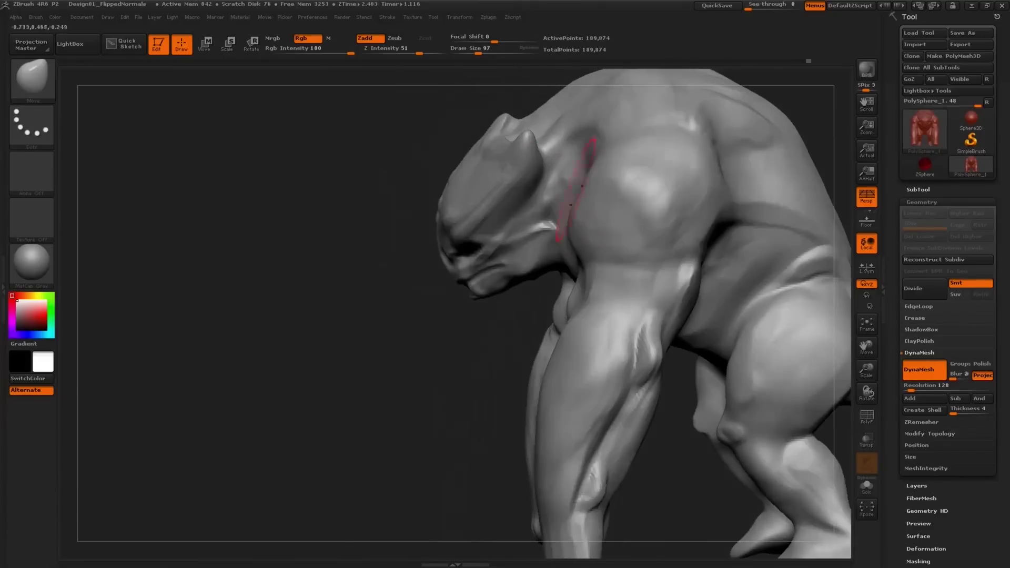
Shift the rear edge of the shoulder above the armpit with the Move brush at draw size 113.
{"action": "key", "text": "bracketright"}
{"action": "key", "text": "bracketright"}
{"action": "right_click_drag", "start_coordinate": [605, 196], "coordinate": [631, 186]}
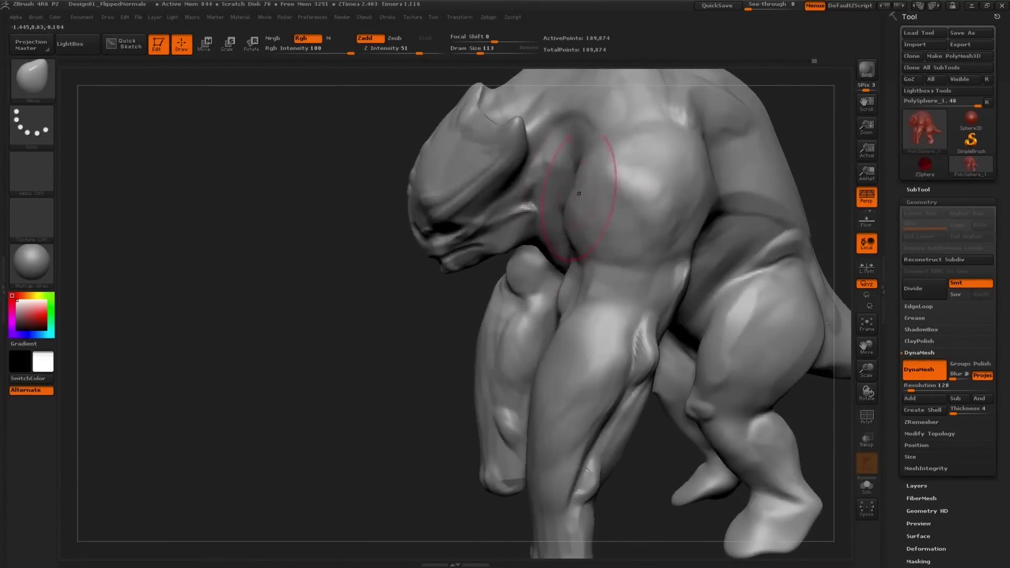
{"action": "mouse_move", "coordinate": [652, 202]}
{"action": "right_mouse_down"}
{"action": "mouse_move", "coordinate": [589, 202]}
{"action": "mouse_move", "coordinate": [652, 208]}
{"action": "right_mouse_up"}
{"action": "left_click_drag", "start_coordinate": [717, 214], "coordinate": [722, 209]}
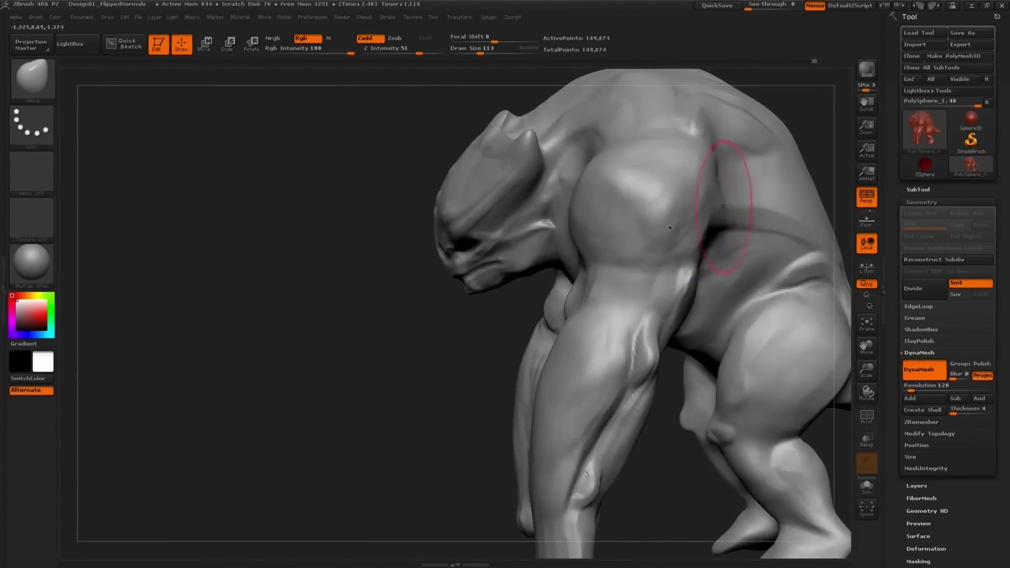
{"action": "right_click_drag", "start_coordinate": [721, 209], "coordinate": [660, 212]}
Build a curved muscle ridge from the armpit along the lower flank with ClayBuildup at draw size 37.
{"action": "key", "text": "b"}
{"action": "key", "text": "c"}
{"action": "key", "text": "b"}
{"action": "mouse_move", "coordinate": [761, 215]}
{"action": "right_mouse_down"}
{"action": "mouse_move", "coordinate": [622, 207]}
{"action": "mouse_move", "coordinate": [665, 234]}
{"action": "right_mouse_up"}
{"action": "key", "text": "s"}
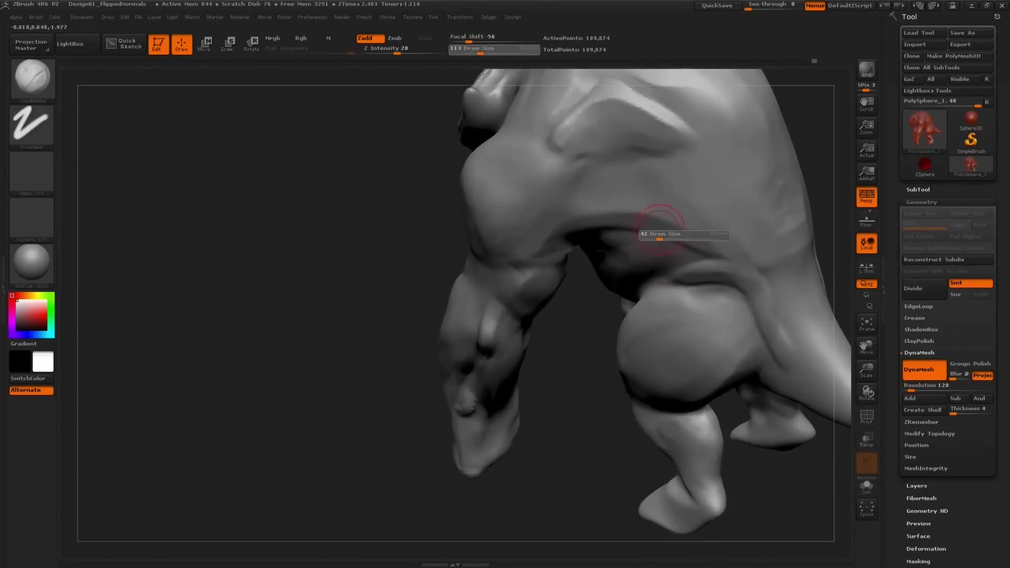
{"action": "left_click_drag", "start_coordinate": [659, 231], "coordinate": [657, 231]}
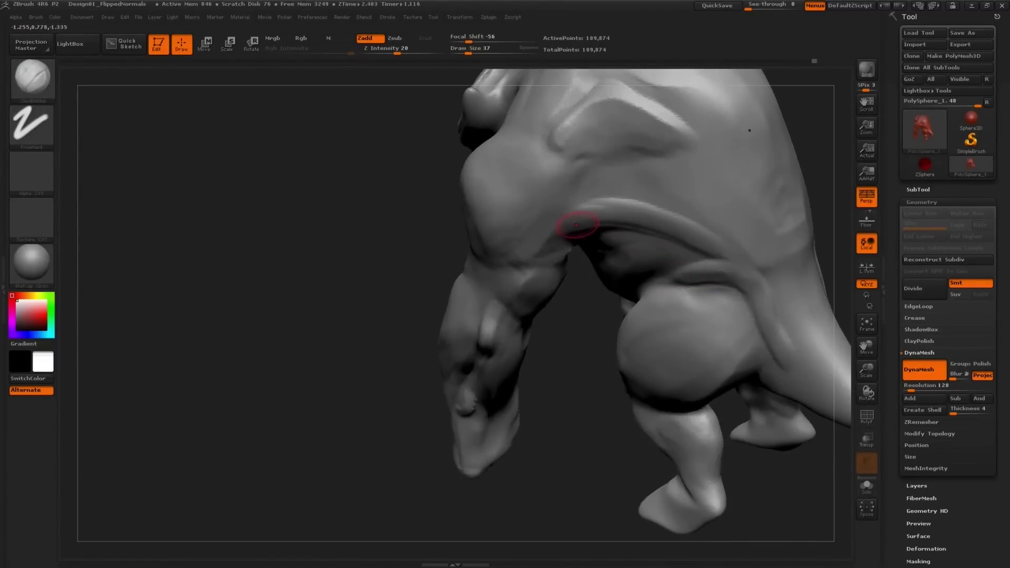
Sculpt the muscle forms on the upper forearm below the elbow with ClayBuildup at draw size 35.
{"action": "mouse_move", "coordinate": [405, 347]}
{"action": "right_mouse_down"}
{"action": "mouse_move", "coordinate": [471, 303]}
{"action": "mouse_move", "coordinate": [480, 270]}
{"action": "mouse_move", "coordinate": [431, 295]}
{"action": "mouse_move", "coordinate": [454, 271]}
{"action": "right_mouse_up"}
{"action": "right_click", "coordinate": [489, 305]}
{"action": "key", "text": "s"}
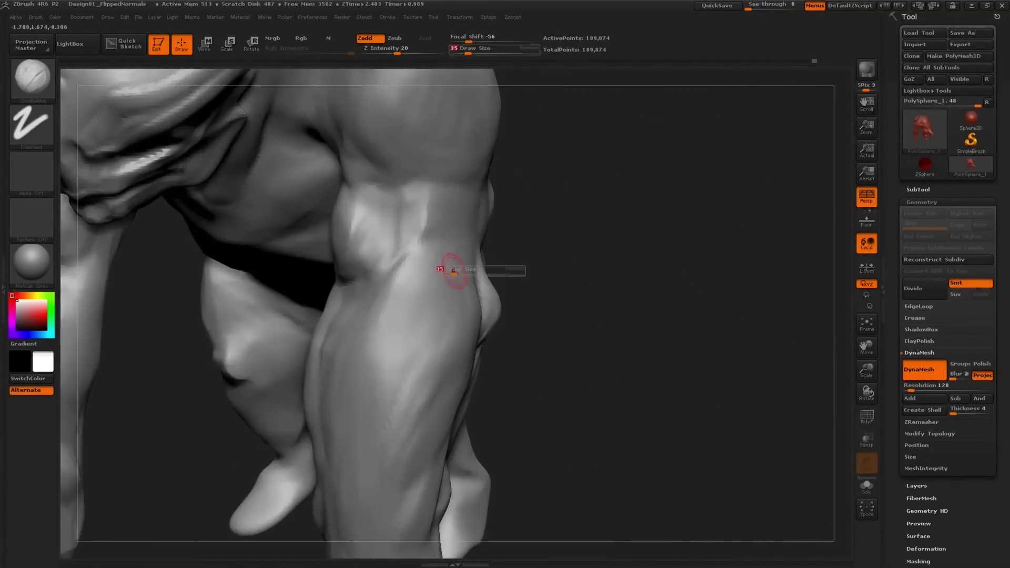
{"action": "mouse_move", "coordinate": [357, 328]}
{"action": "right_mouse_down"}
{"action": "mouse_move", "coordinate": [420, 305]}
{"action": "mouse_move", "coordinate": [444, 278]}
{"action": "right_mouse_up"}
{"action": "key", "text": "s"}
{"action": "left_click_drag", "start_coordinate": [441, 278], "coordinate": [446, 278]}
{"action": "left_click_drag", "start_coordinate": [321, 339], "coordinate": [316, 383]}
Refine the muscle transition around the outer elbow with ClayBuildup at draw size 32.
{"action": "right_click_drag", "start_coordinate": [327, 345], "coordinate": [363, 315]}
{"action": "key", "text": "s"}
{"action": "left_click_drag", "start_coordinate": [342, 305], "coordinate": [346, 305]}
{"action": "mouse_move", "coordinate": [349, 266]}
{"action": "right_mouse_down"}
{"action": "mouse_move", "coordinate": [341, 277]}
{"action": "mouse_move", "coordinate": [289, 255]}
{"action": "mouse_move", "coordinate": [288, 274]}
{"action": "right_mouse_up"}
{"action": "right_click_drag", "start_coordinate": [388, 263], "coordinate": [344, 268]}
{"action": "key", "text": "s"}
{"action": "left_click_drag", "start_coordinate": [414, 284], "coordinate": [410, 284]}
{"action": "right_click_drag", "start_coordinate": [416, 282], "coordinate": [412, 276]}
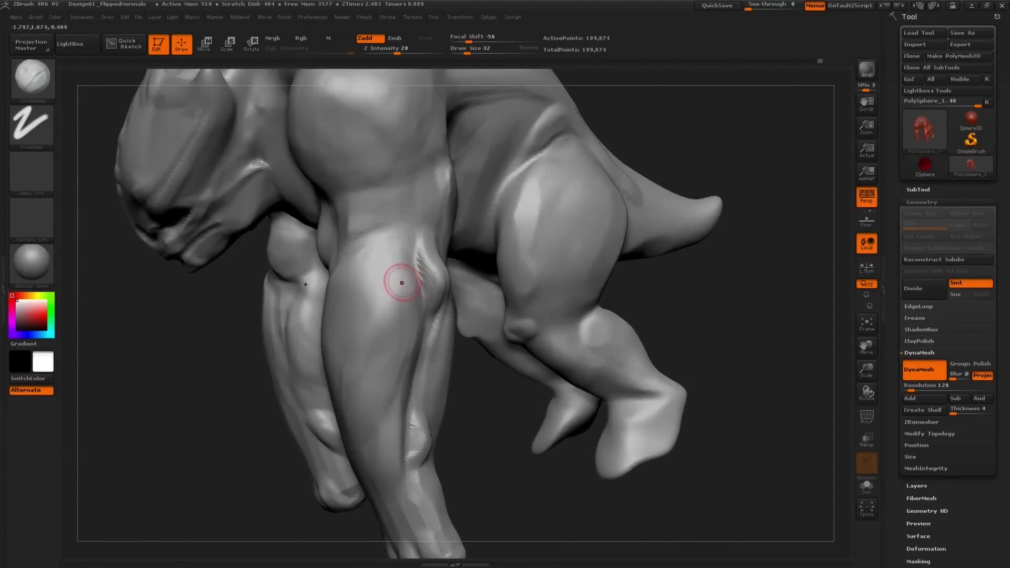
Define the crease and tendons at the front of the elbow with ClayBuildup at draw size 30.
{"action": "right_click_drag", "start_coordinate": [399, 309], "coordinate": [399, 290]}
{"action": "key", "text": "s"}
{"action": "left_click_drag", "start_coordinate": [394, 284], "coordinate": [405, 282]}
{"action": "mouse_move", "coordinate": [411, 278]}
{"action": "right_mouse_down"}
{"action": "mouse_move", "coordinate": [406, 262]}
{"action": "mouse_move", "coordinate": [388, 258]}
{"action": "right_mouse_up"}
{"action": "key", "text": "s"}
{"action": "left_click_drag", "start_coordinate": [403, 259], "coordinate": [392, 260]}
{"action": "right_click_drag", "start_coordinate": [381, 236], "coordinate": [381, 241]}
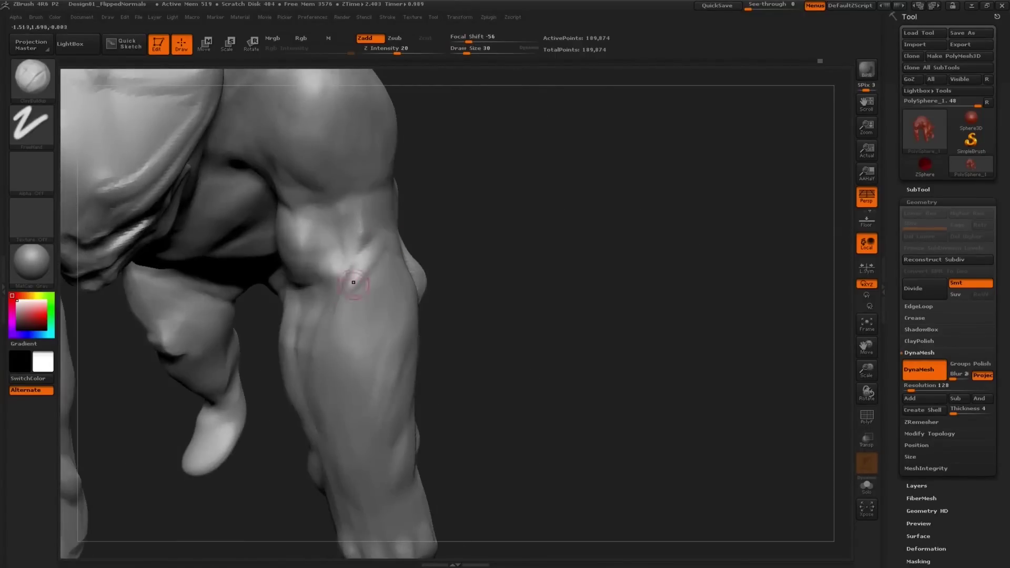
Build up the forearm muscles running down from the elbow crease with ClayBuildup at draw sizes 60 to 45.
{"action": "right_click_drag", "start_coordinate": [353, 387], "coordinate": [354, 278]}
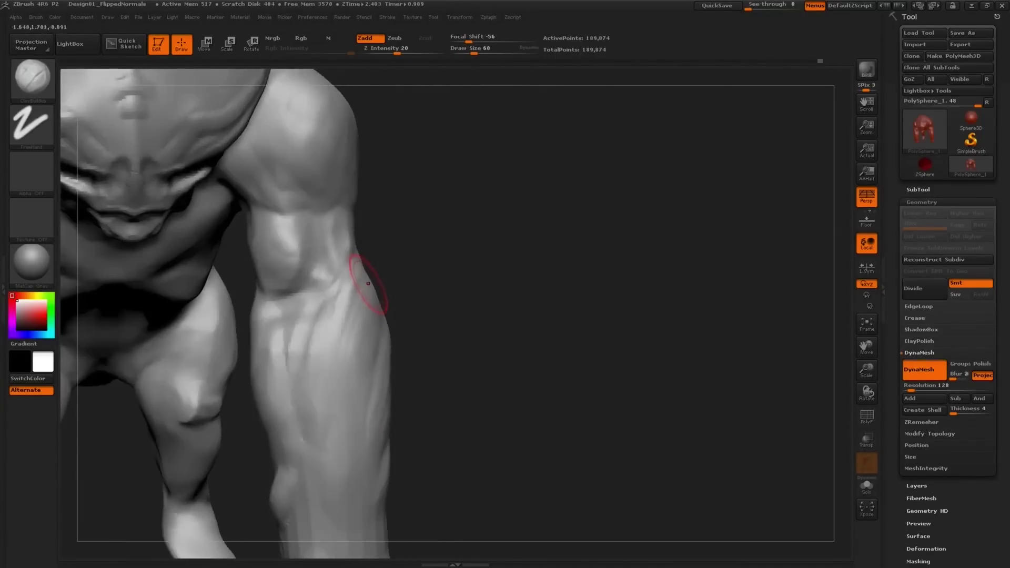
{"action": "right_click_drag", "start_coordinate": [332, 387], "coordinate": [355, 350]}
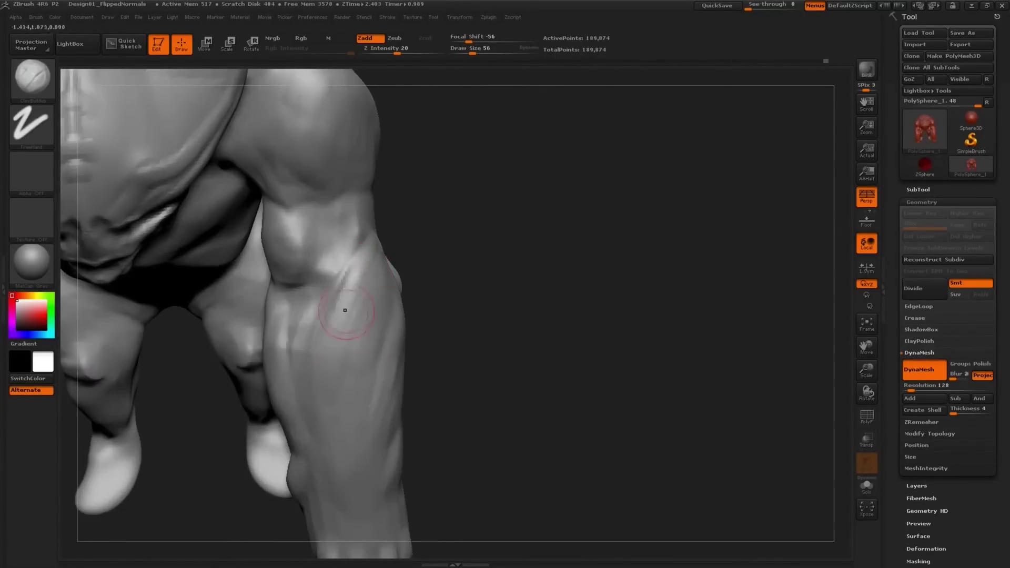
{"action": "right_click_drag", "start_coordinate": [363, 235], "coordinate": [387, 204]}
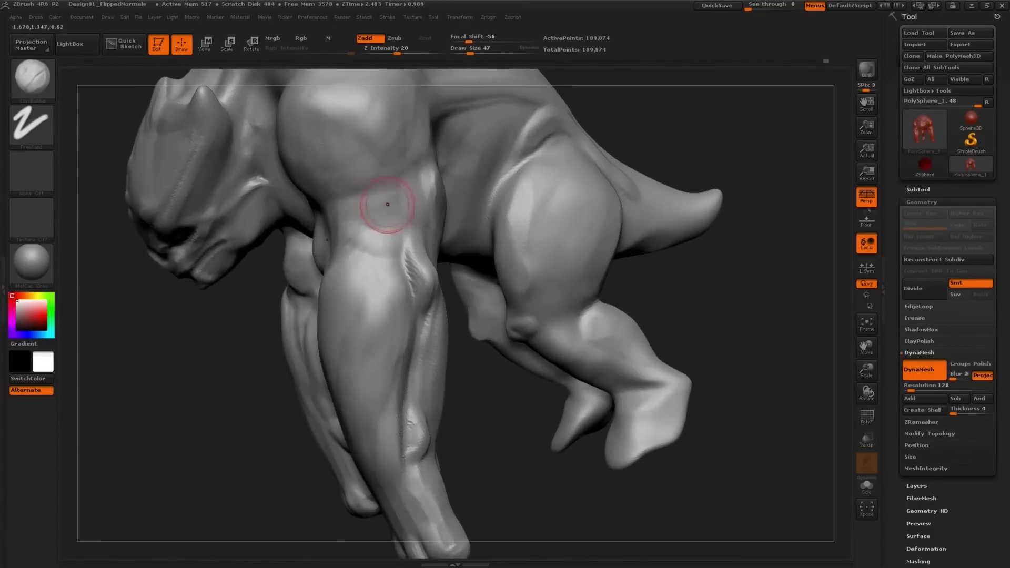
{"action": "mouse_move", "coordinate": [408, 240]}
{"action": "right_mouse_down"}
{"action": "mouse_move", "coordinate": [386, 284]}
{"action": "mouse_move", "coordinate": [370, 264]}
{"action": "mouse_move", "coordinate": [382, 242]}
{"action": "mouse_move", "coordinate": [369, 232]}
{"action": "right_mouse_up"}
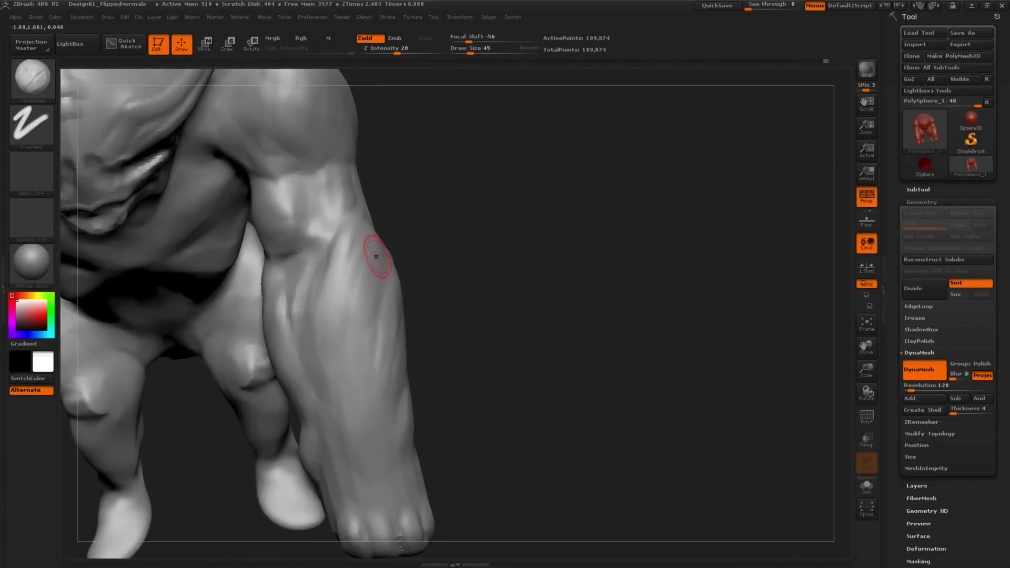
Sculpt diagonal muscle strands across the front of the forearm with ClayBuildup at draw size 47.
{"action": "left_click_drag", "start_coordinate": [421, 247], "coordinate": [526, 244]}
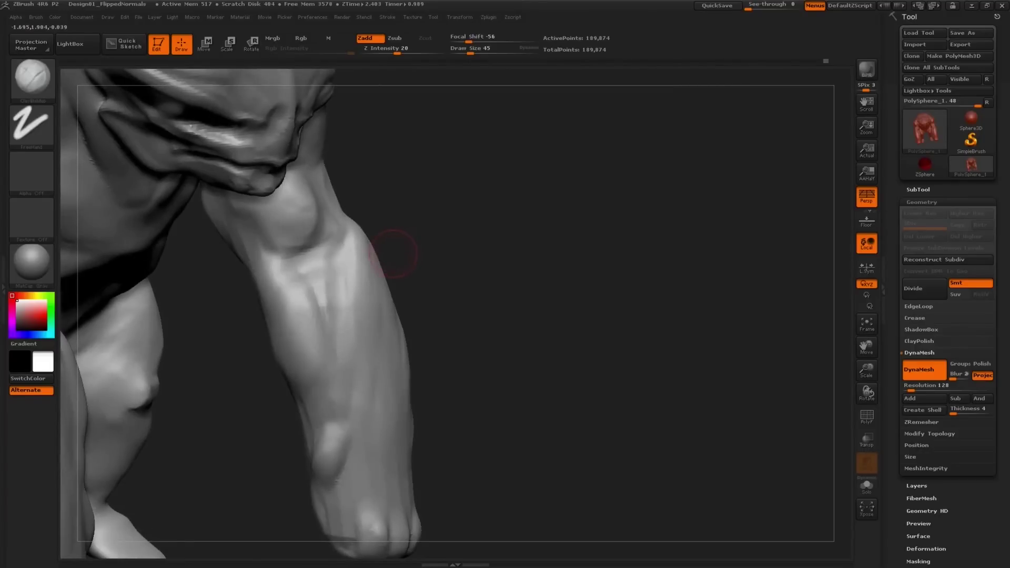
{"action": "mouse_move", "coordinate": [447, 257]}
{"action": "left_mouse_down"}
{"action": "mouse_move", "coordinate": [495, 257]}
{"action": "mouse_move", "coordinate": [473, 255]}
{"action": "left_mouse_up"}
{"action": "key", "text": "s"}
{"action": "left_click_drag", "start_coordinate": [350, 259], "coordinate": [353, 260]}
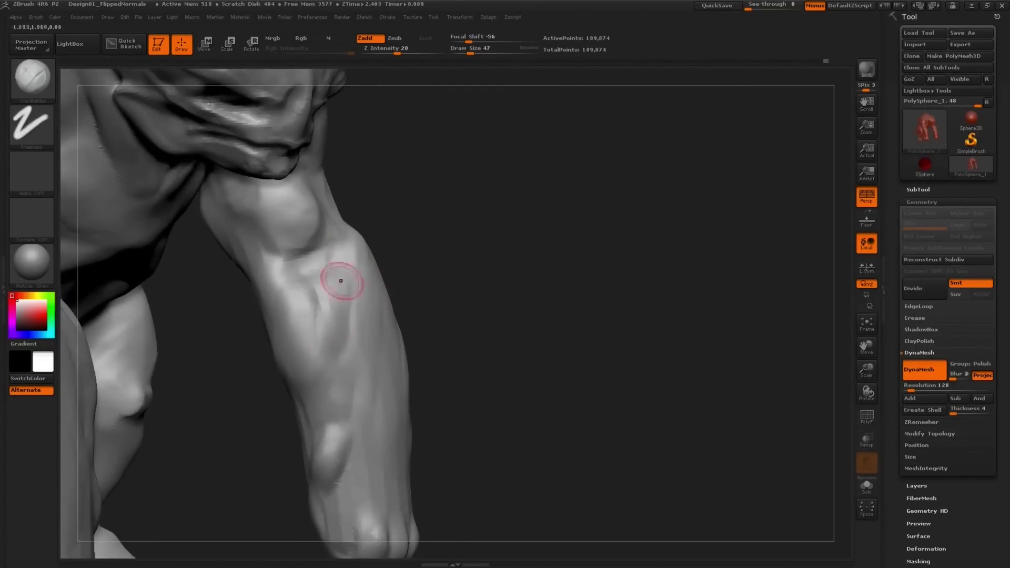
{"action": "mouse_move", "coordinate": [336, 374]}
{"action": "right_mouse_down"}
{"action": "mouse_move", "coordinate": [339, 310]}
{"action": "mouse_move", "coordinate": [419, 275]}
{"action": "mouse_move", "coordinate": [395, 303]}
{"action": "right_mouse_up"}
{"action": "mouse_move", "coordinate": [358, 350]}
{"action": "right_mouse_down"}
{"action": "mouse_move", "coordinate": [408, 232]}
{"action": "mouse_move", "coordinate": [360, 334]}
{"action": "right_mouse_up"}
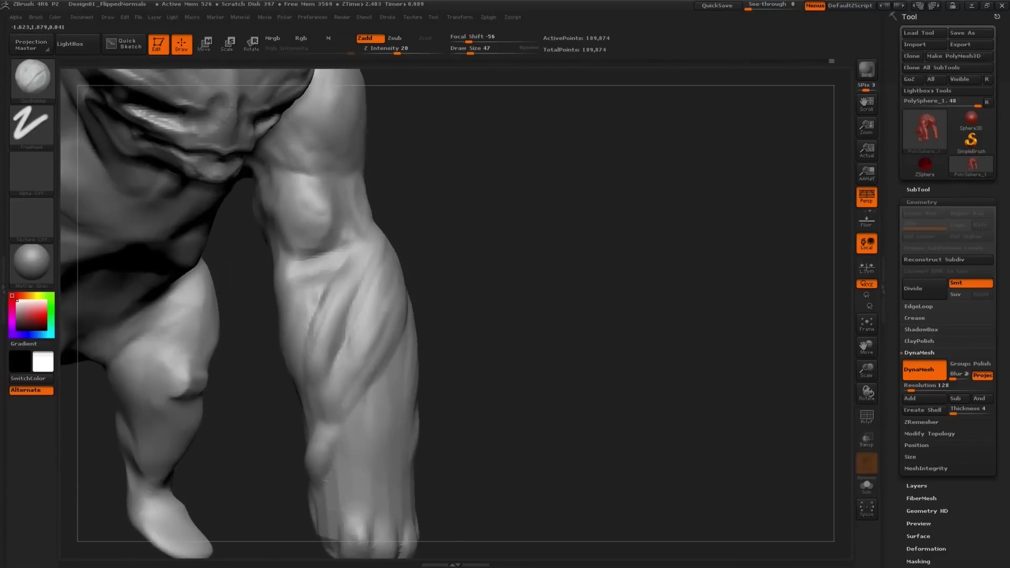
Bulk up the outer forearm muscle just below the elbow with ClayBuildup at draw size 72.
{"action": "right_click_drag", "start_coordinate": [323, 392], "coordinate": [364, 332]}
{"action": "key", "text": "s"}
{"action": "left_click_drag", "start_coordinate": [363, 337], "coordinate": [365, 337]}
{"action": "mouse_move", "coordinate": [384, 315]}
{"action": "right_mouse_down"}
{"action": "mouse_move", "coordinate": [403, 295]}
{"action": "mouse_move", "coordinate": [361, 304]}
{"action": "mouse_move", "coordinate": [395, 227]}
{"action": "mouse_move", "coordinate": [370, 262]}
{"action": "right_mouse_up"}
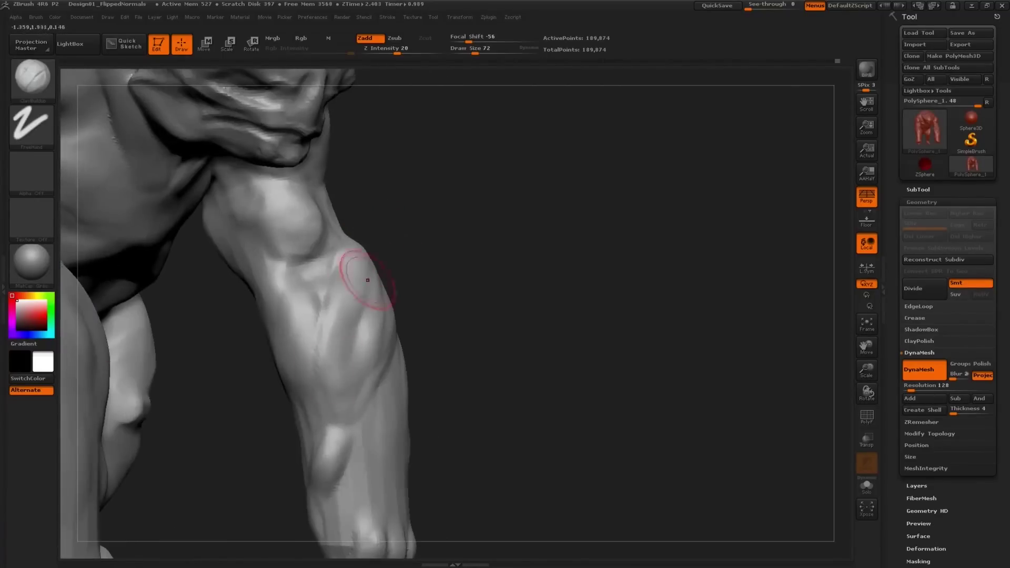
Sharpen where the forearm muscles meet the outer elbow with ClayBuildup at draw size 32.
{"action": "right_click_drag", "start_coordinate": [363, 336], "coordinate": [369, 252], "text": "ctrl"}
{"action": "right_click_drag", "start_coordinate": [437, 300], "coordinate": [358, 394]}
{"action": "mouse_move", "coordinate": [505, 320]}
{"action": "right_mouse_down"}
{"action": "mouse_move", "coordinate": [582, 315]}
{"action": "mouse_move", "coordinate": [458, 294]}
{"action": "mouse_move", "coordinate": [500, 326]}
{"action": "right_mouse_up"}
{"action": "key", "text": "s"}
{"action": "left_click_drag", "start_coordinate": [530, 262], "coordinate": [523, 262]}
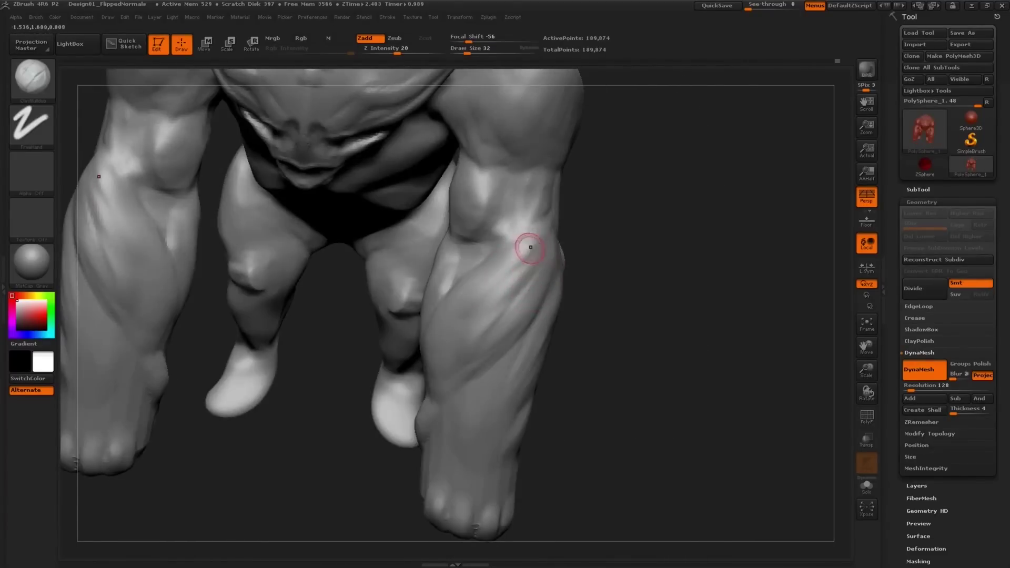
Sculpt the calf muscle bulge on the back of the hind lower leg with ClayBuildup at draw sizes 35 to 53.
{"action": "mouse_move", "coordinate": [524, 262]}
{"action": "right_mouse_down"}
{"action": "mouse_move", "coordinate": [484, 270]}
{"action": "mouse_move", "coordinate": [658, 291]}
{"action": "mouse_move", "coordinate": [555, 321]}
{"action": "mouse_move", "coordinate": [635, 259]}
{"action": "mouse_move", "coordinate": [687, 292]}
{"action": "mouse_move", "coordinate": [581, 270]}
{"action": "mouse_move", "coordinate": [638, 241]}
{"action": "mouse_move", "coordinate": [687, 353]}
{"action": "mouse_move", "coordinate": [649, 327]}
{"action": "mouse_move", "coordinate": [705, 356]}
{"action": "mouse_move", "coordinate": [738, 349]}
{"action": "right_mouse_up"}
{"action": "key", "text": "bracketright"}
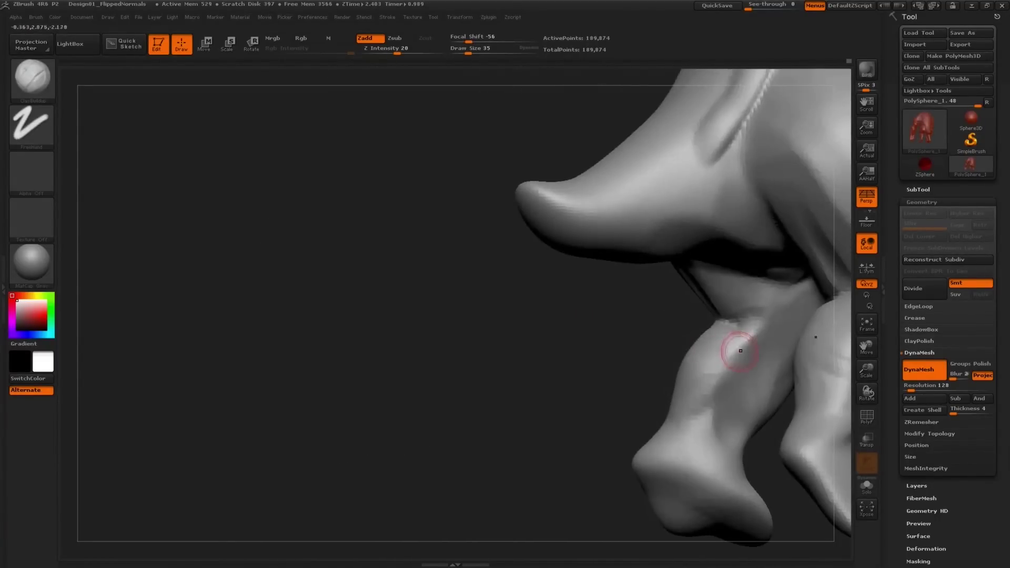
{"action": "mouse_move", "coordinate": [699, 413]}
{"action": "right_mouse_down"}
{"action": "mouse_move", "coordinate": [747, 400]}
{"action": "mouse_move", "coordinate": [680, 404]}
{"action": "right_mouse_up"}
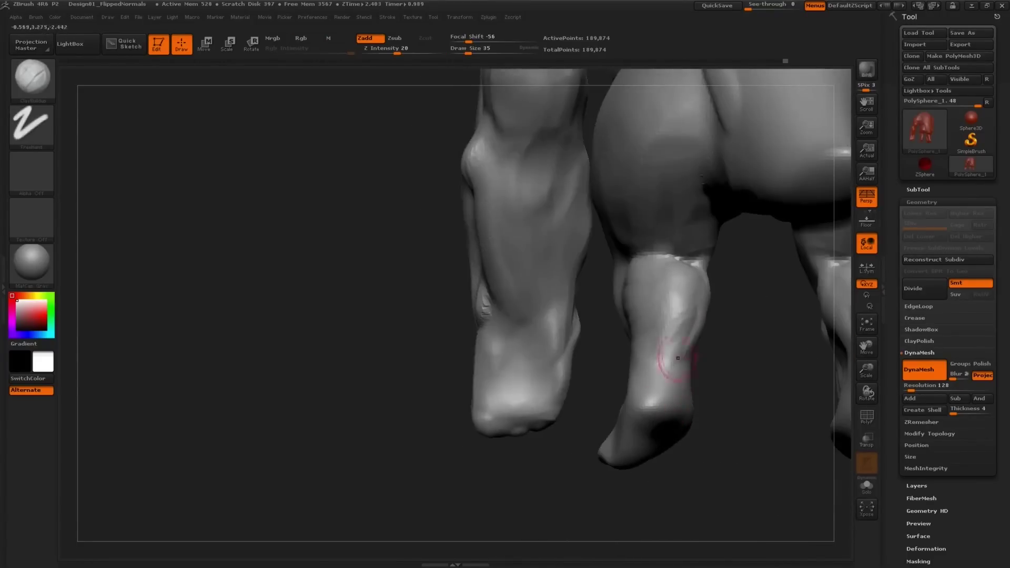
{"action": "mouse_move", "coordinate": [683, 362]}
{"action": "right_mouse_down"}
{"action": "mouse_move", "coordinate": [673, 363]}
{"action": "mouse_move", "coordinate": [662, 405]}
{"action": "mouse_move", "coordinate": [620, 406]}
{"action": "mouse_move", "coordinate": [534, 292]}
{"action": "right_mouse_up"}
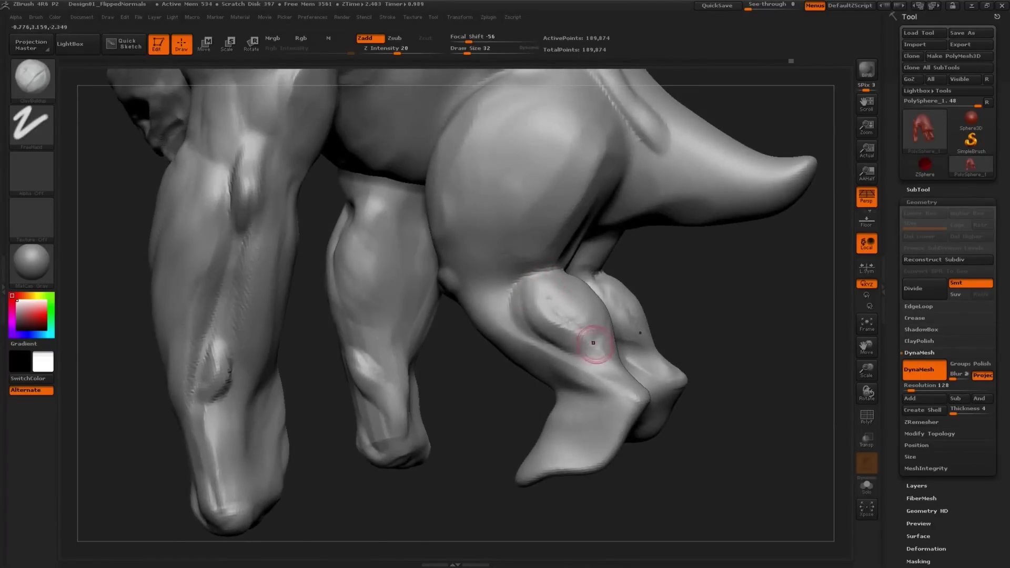
{"action": "right_click_drag", "start_coordinate": [590, 338], "coordinate": [596, 381]}
{"action": "key", "text": "s"}
{"action": "left_click_drag", "start_coordinate": [596, 381], "coordinate": [605, 381]}
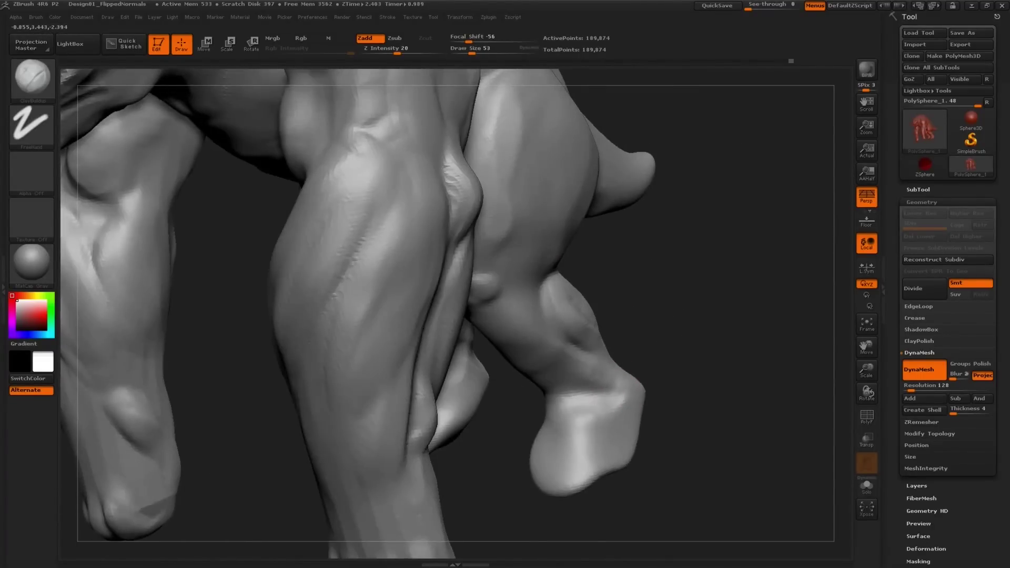
{"action": "mouse_move", "coordinate": [593, 371]}
{"action": "right_mouse_down"}
{"action": "mouse_move", "coordinate": [565, 421]}
{"action": "mouse_move", "coordinate": [649, 432]}
{"action": "mouse_move", "coordinate": [631, 406]}
{"action": "right_mouse_up"}
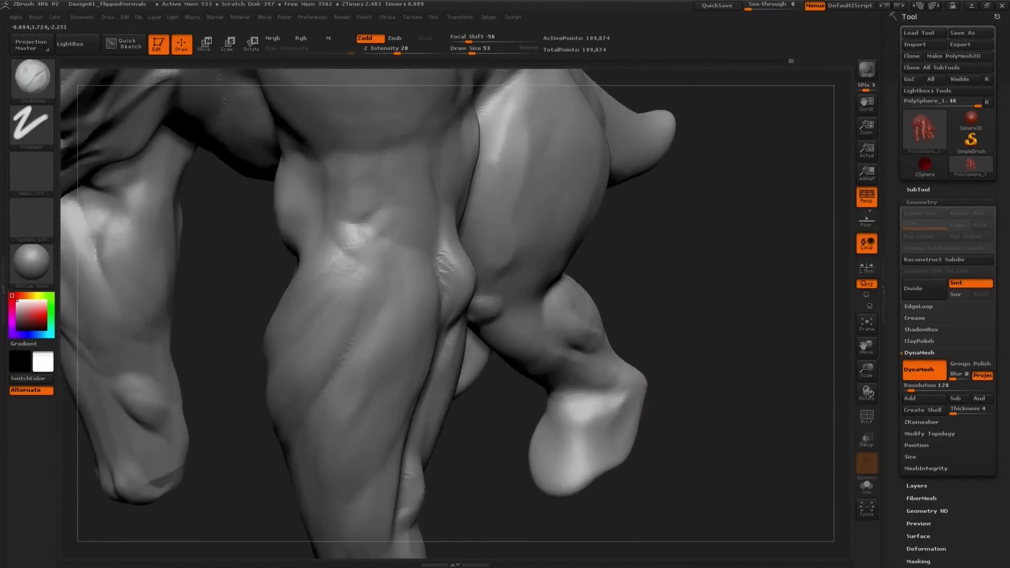
Reshape the hind foot and lower leg with the Move brush at draw size 113.
{"action": "key", "text": "s"}
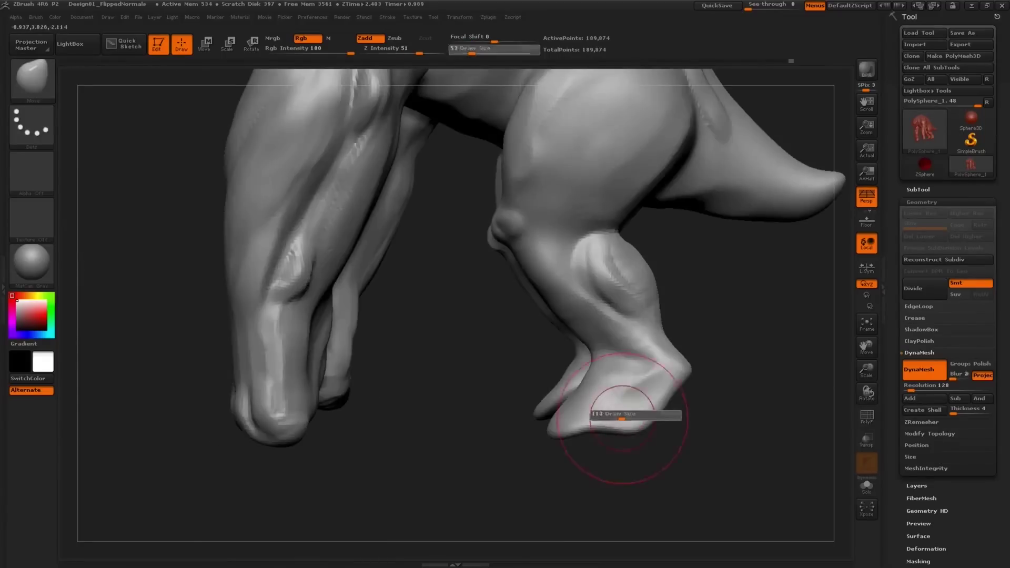
{"action": "mouse_move", "coordinate": [615, 412]}
{"action": "left_mouse_down"}
{"action": "mouse_move", "coordinate": [584, 430]}
{"action": "mouse_move", "coordinate": [571, 421]}
{"action": "left_mouse_up"}
{"action": "key", "text": "s"}
{"action": "mouse_move", "coordinate": [571, 421]}
{"action": "right_mouse_down"}
{"action": "mouse_move", "coordinate": [500, 342]}
{"action": "mouse_move", "coordinate": [473, 378]}
{"action": "mouse_move", "coordinate": [507, 422]}
{"action": "mouse_move", "coordinate": [500, 396]}
{"action": "right_mouse_up"}
{"action": "key", "text": "bracketright"}
{"action": "key", "text": "s"}
{"action": "left_click_drag", "start_coordinate": [519, 361], "coordinate": [500, 362]}
{"action": "right_click_drag", "start_coordinate": [500, 372], "coordinate": [523, 309]}
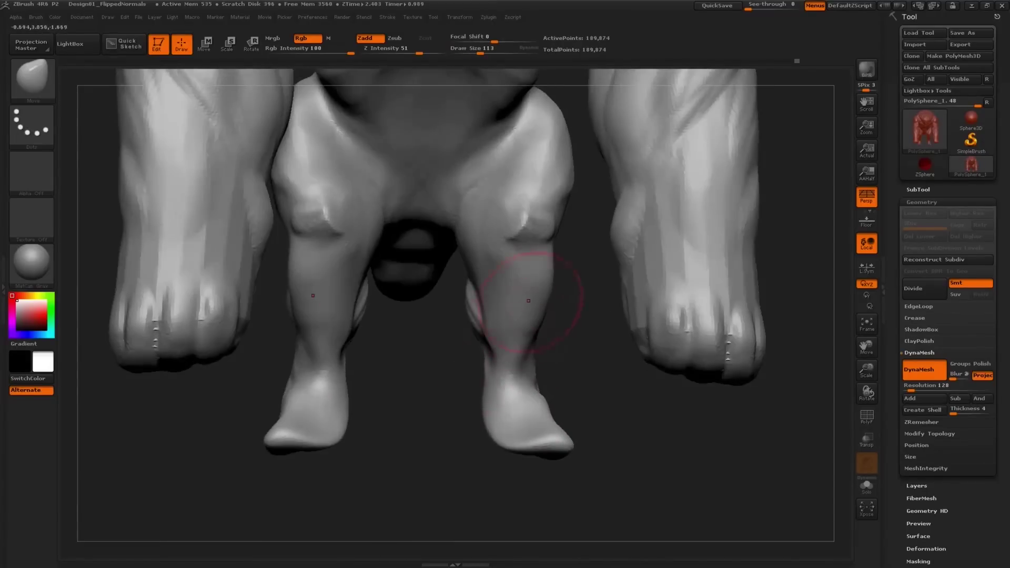
Define the kneecaps of the hind legs with ClayBuildup at draw size 37.
{"action": "key", "text": "b"}
{"action": "key", "text": "c"}
{"action": "key", "text": "b"}
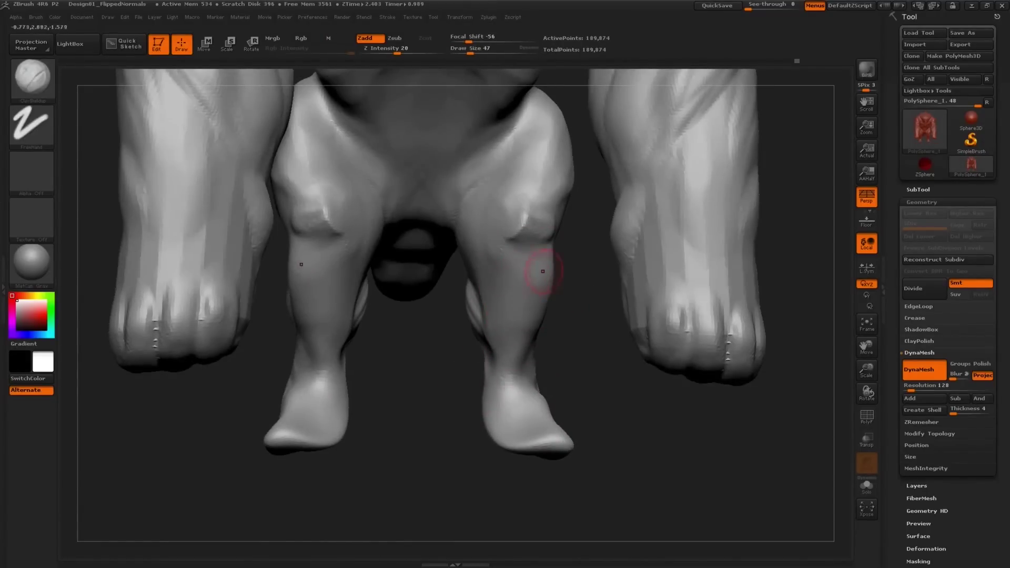
{"action": "mouse_move", "coordinate": [541, 249]}
{"action": "right_mouse_down"}
{"action": "mouse_move", "coordinate": [529, 211]}
{"action": "mouse_move", "coordinate": [522, 234]}
{"action": "right_mouse_up"}
{"action": "key", "text": "bracketleft"}
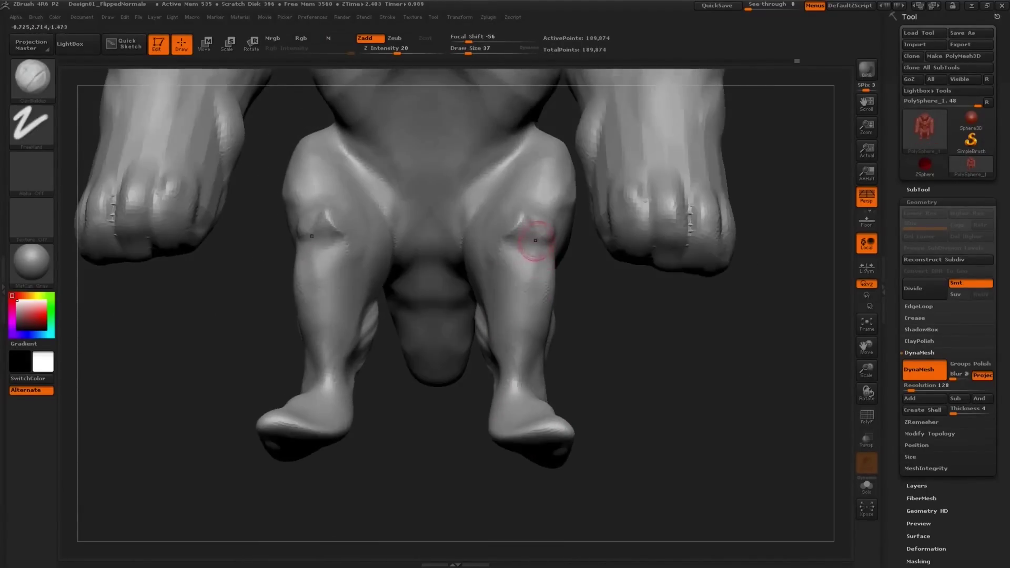
Build up the shin ridge from the hind knee down to the ankle with ClayBuildup at draw size 35.
{"action": "right_click_drag", "start_coordinate": [524, 332], "coordinate": [532, 288]}
{"action": "key", "text": "s"}
{"action": "left_click_drag", "start_coordinate": [532, 288], "coordinate": [539, 288]}
{"action": "left_click_drag", "start_coordinate": [546, 268], "coordinate": [550, 352]}
{"action": "mouse_move", "coordinate": [550, 295]}
{"action": "right_mouse_down"}
{"action": "mouse_move", "coordinate": [545, 274]}
{"action": "mouse_move", "coordinate": [567, 258]}
{"action": "right_mouse_up"}
{"action": "key", "text": "s"}
{"action": "left_click_drag", "start_coordinate": [567, 258], "coordinate": [560, 259]}
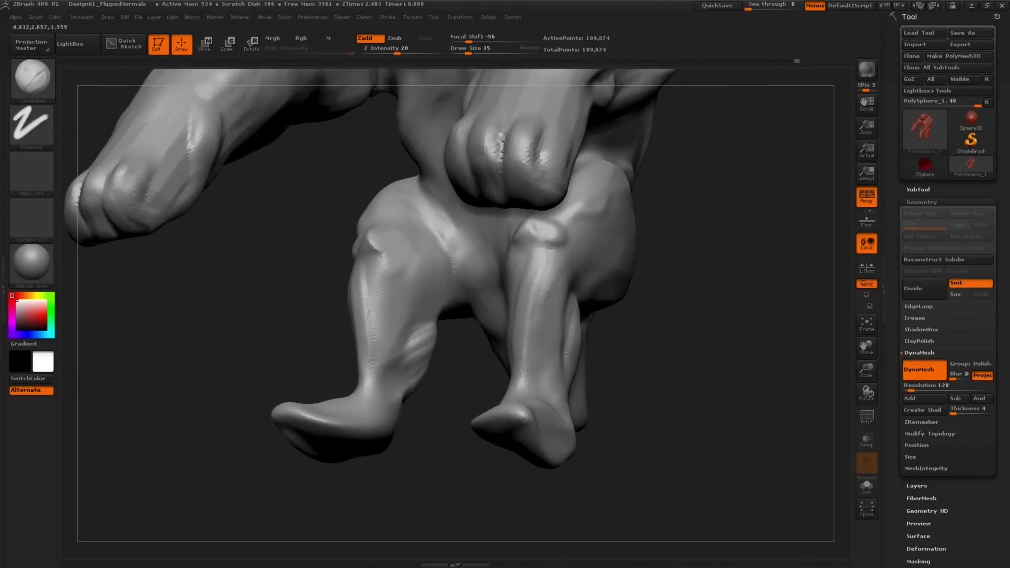
Sculpt the muscle lines along the side of the hind shin down to the ankle with ClayBuildup.
{"action": "right_click_drag", "start_coordinate": [562, 246], "coordinate": [500, 241], "text": "shift"}
{"action": "right_click_drag", "start_coordinate": [534, 284], "coordinate": [570, 287]}
{"action": "key", "text": "s"}
{"action": "left_click_drag", "start_coordinate": [495, 263], "coordinate": [513, 344]}
{"action": "right_click_drag", "start_coordinate": [528, 354], "coordinate": [507, 389]}
{"action": "key", "text": "s"}
{"action": "left_click_drag", "start_coordinate": [509, 392], "coordinate": [518, 392]}
{"action": "mouse_move", "coordinate": [505, 400]}
{"action": "right_mouse_down"}
{"action": "mouse_move", "coordinate": [541, 428]}
{"action": "mouse_move", "coordinate": [534, 342]}
{"action": "right_mouse_up"}
{"action": "key", "text": "space"}
Widen and flatten the hind feet at the sole with the Move brush at draw size 89.
{"action": "right_click_drag", "start_coordinate": [535, 342], "coordinate": [541, 379]}
{"action": "key", "text": "b"}
{"action": "key", "text": "m"}
{"action": "key", "text": "v"}
{"action": "key", "text": "s"}
{"action": "mouse_move", "coordinate": [537, 411]}
{"action": "left_mouse_down"}
{"action": "mouse_move", "coordinate": [523, 416]}
{"action": "mouse_move", "coordinate": [549, 409]}
{"action": "left_mouse_up"}
{"action": "key", "text": "s"}
{"action": "mouse_move", "coordinate": [549, 409]}
{"action": "right_mouse_down"}
{"action": "mouse_move", "coordinate": [552, 370]}
{"action": "mouse_move", "coordinate": [554, 405]}
{"action": "right_mouse_up"}
{"action": "key", "text": "s"}
{"action": "left_click_drag", "start_coordinate": [545, 401], "coordinate": [529, 413]}
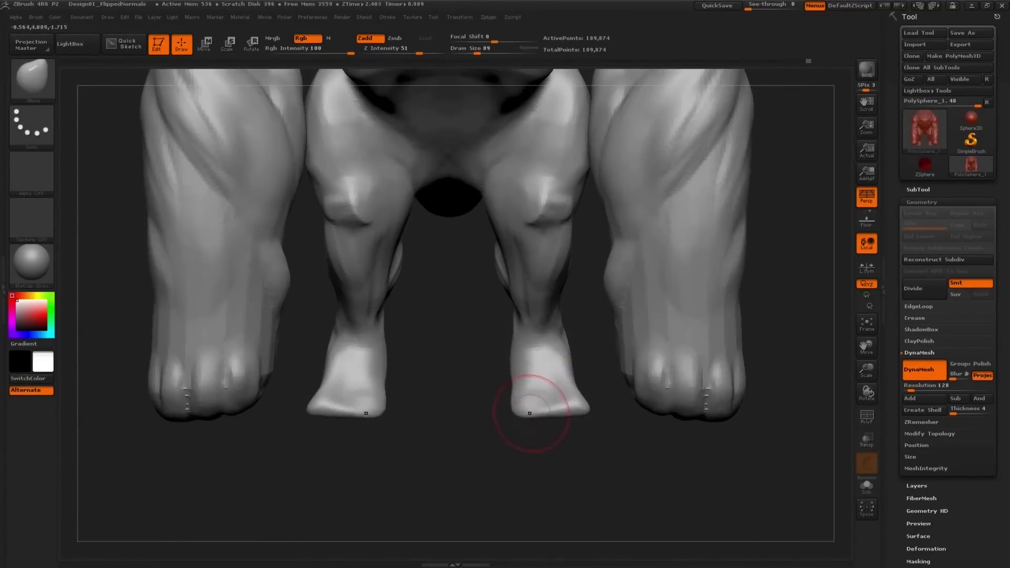
{"action": "right_click_drag", "start_coordinate": [562, 410], "coordinate": [626, 408]}
{"action": "left_click_drag", "start_coordinate": [636, 401], "coordinate": [632, 414]}
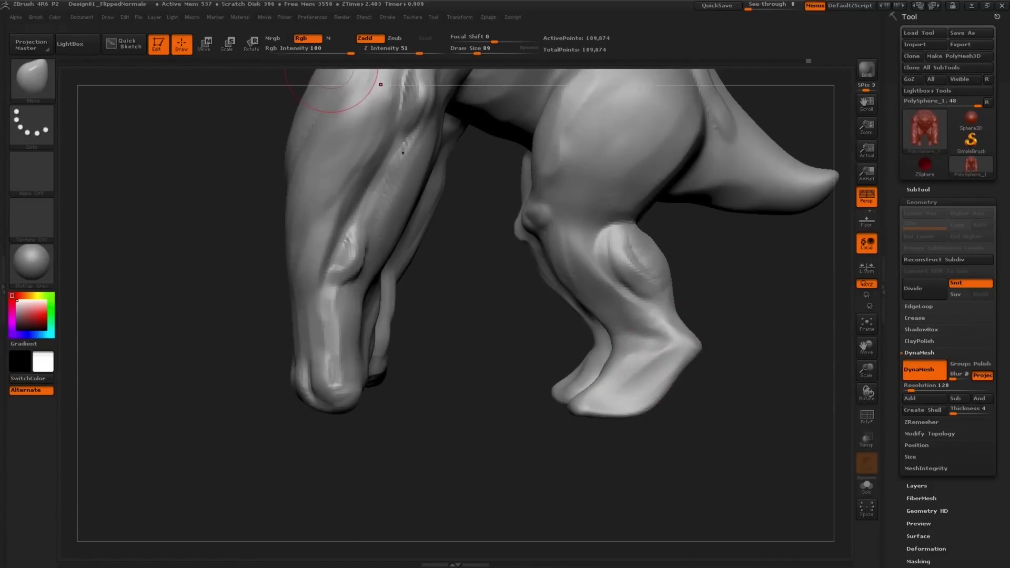
Build up the heel and ankle of the hind legs with the ClayBuildup brush at draw size 45.
{"action": "left_click", "coordinate": [312, 17]}
{"action": "left_click", "coordinate": [360, 220]}
{"action": "right_click_drag", "start_coordinate": [486, 200], "coordinate": [660, 374]}
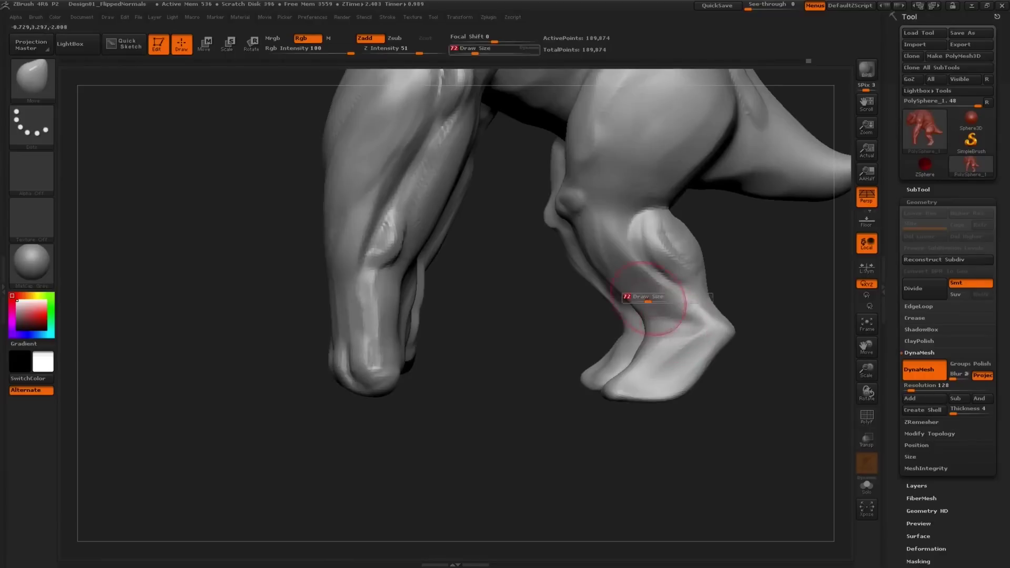
{"action": "key", "text": "b"}
{"action": "key", "text": "c"}
{"action": "key", "text": "b"}
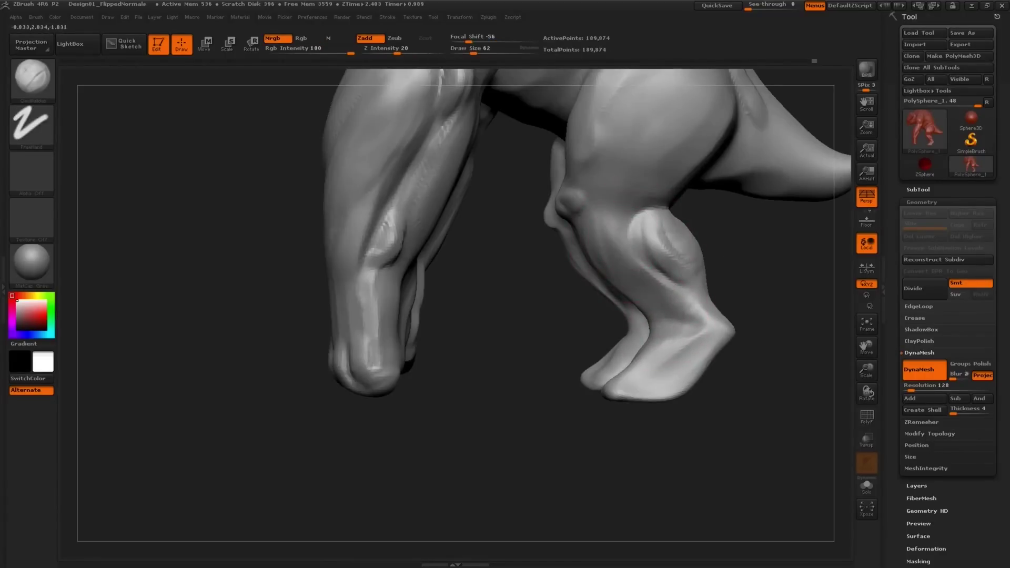
{"action": "right_click_drag", "start_coordinate": [668, 304], "coordinate": [685, 316]}
{"action": "key", "text": "s"}
{"action": "left_click_drag", "start_coordinate": [686, 315], "coordinate": [683, 317]}
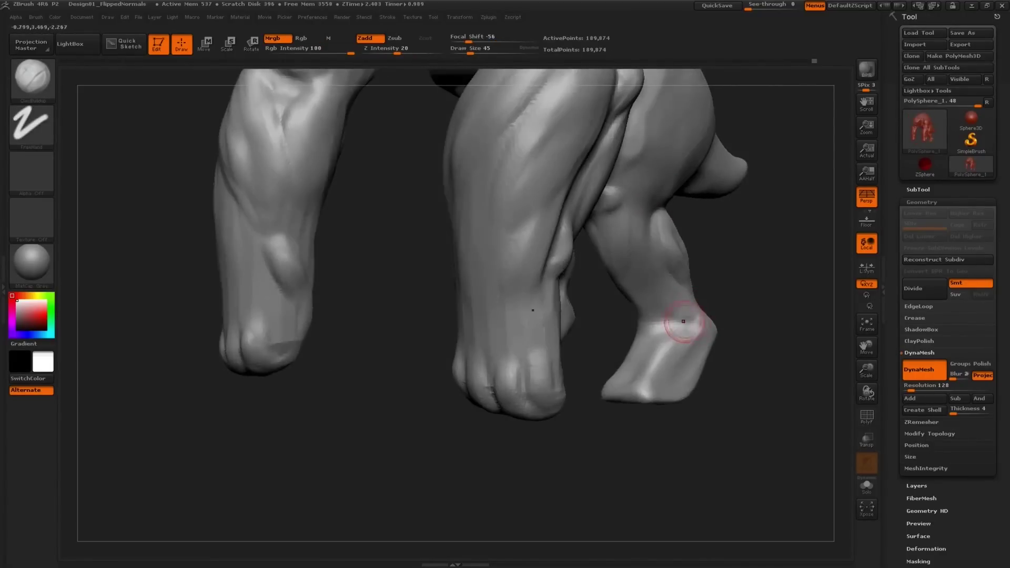
Refine and smooth the shin muscles below the hind kneecaps at draw size 30, and update the DynaMesh.
{"action": "mouse_move", "coordinate": [686, 319]}
{"action": "right_mouse_down"}
{"action": "mouse_move", "coordinate": [677, 250]}
{"action": "mouse_move", "coordinate": [652, 199]}
{"action": "mouse_move", "coordinate": [671, 234]}
{"action": "right_mouse_up"}
{"action": "key", "text": "["}
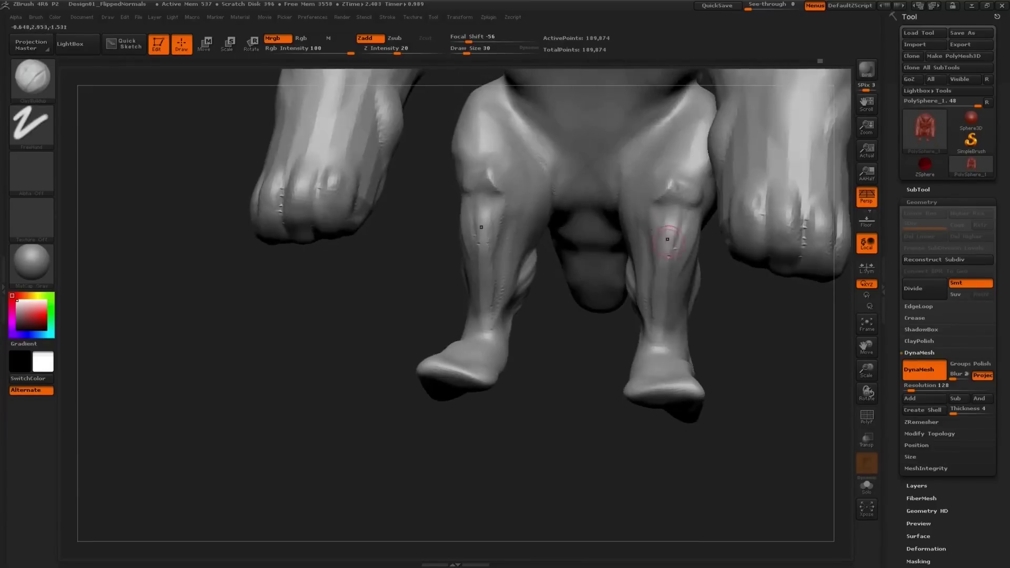
{"action": "left_click_drag", "start_coordinate": [672, 235], "coordinate": [670, 263], "text": "shift"}
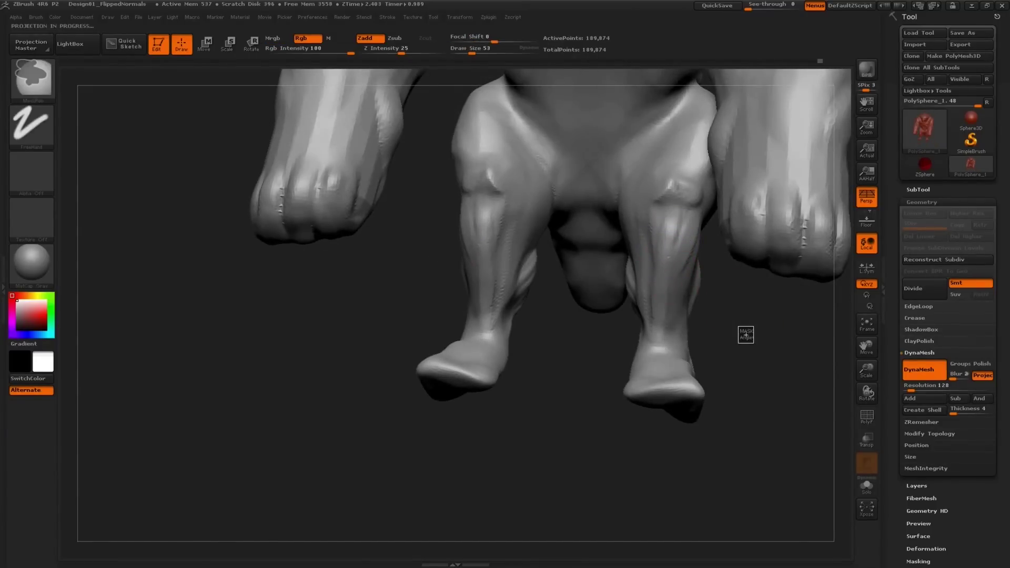
{"action": "right_click_drag", "start_coordinate": [670, 278], "coordinate": [716, 218]}
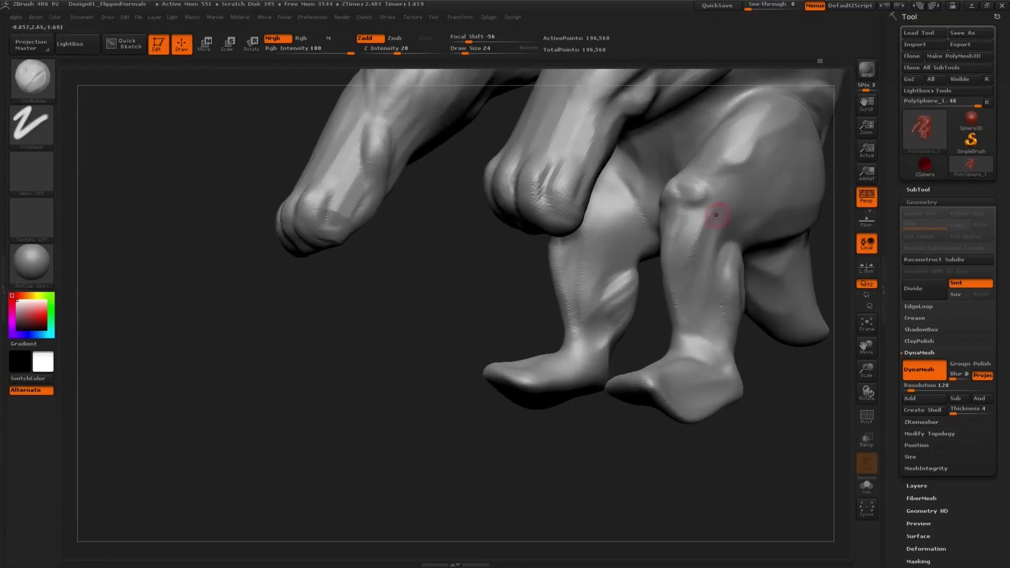
Sculpt the outer side of the hind shin below the knee with ClayBuildup at draw size 24.
{"action": "key", "text": "bracketleft"}
{"action": "right_click_drag", "start_coordinate": [703, 290], "coordinate": [718, 248]}
{"action": "key", "text": "s"}
{"action": "left_click_drag", "start_coordinate": [717, 247], "coordinate": [721, 248]}
{"action": "mouse_move", "coordinate": [731, 264]}
{"action": "right_mouse_down"}
{"action": "mouse_move", "coordinate": [735, 242]}
{"action": "mouse_move", "coordinate": [705, 255]}
{"action": "right_mouse_up"}
Smooth the small bumps at the base of the tail and refine the surface there with ClayBuildup at draw size 20.
{"action": "mouse_move", "coordinate": [747, 208]}
{"action": "right_mouse_down"}
{"action": "mouse_move", "coordinate": [708, 268]}
{"action": "mouse_move", "coordinate": [743, 255]}
{"action": "right_mouse_up"}
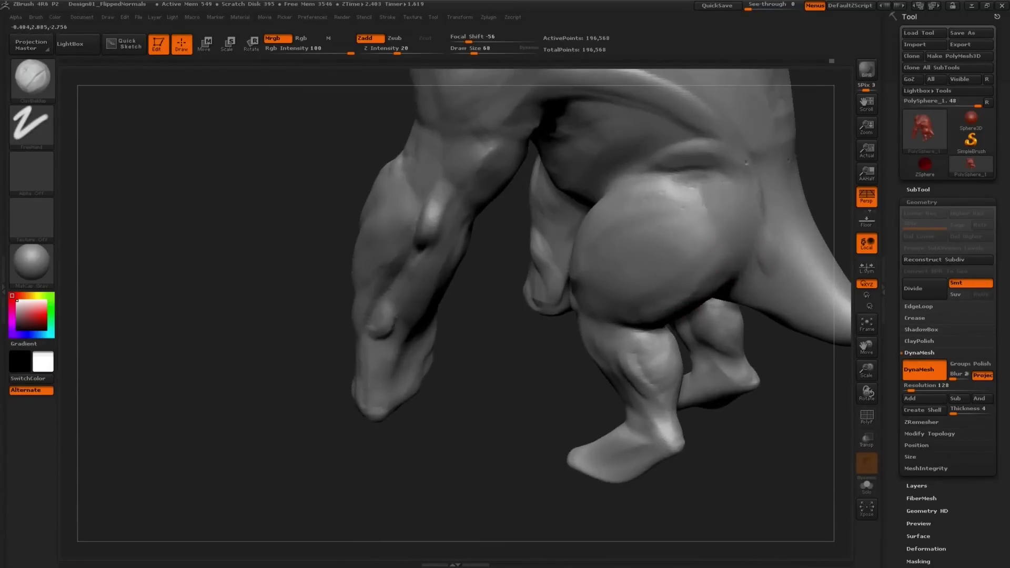
{"action": "mouse_move", "coordinate": [676, 232]}
{"action": "right_mouse_down"}
{"action": "mouse_move", "coordinate": [705, 261]}
{"action": "mouse_move", "coordinate": [716, 227]}
{"action": "mouse_move", "coordinate": [730, 236]}
{"action": "mouse_move", "coordinate": [703, 265]}
{"action": "mouse_move", "coordinate": [716, 232]}
{"action": "right_mouse_up"}
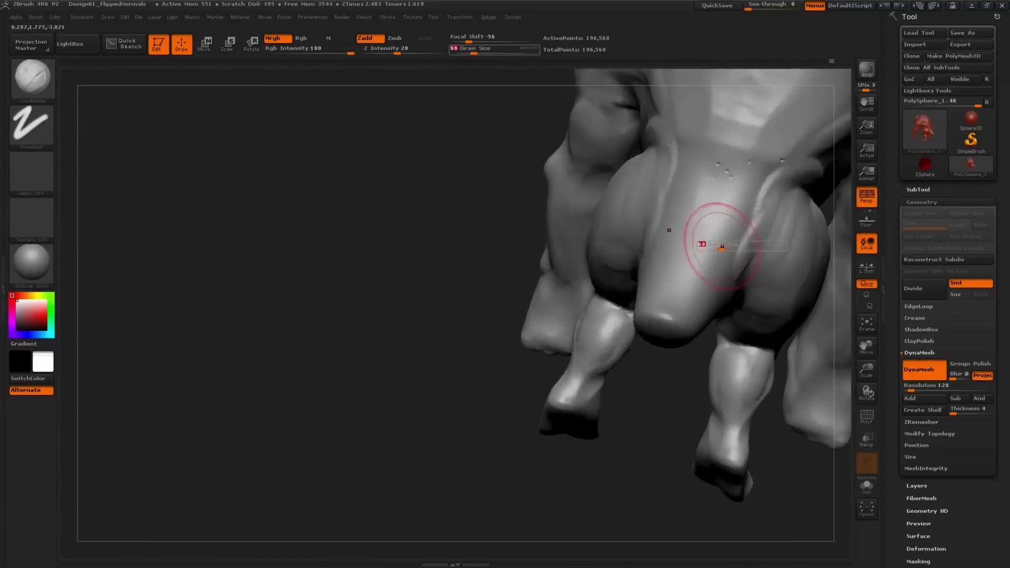
{"action": "key", "text": "shift"}
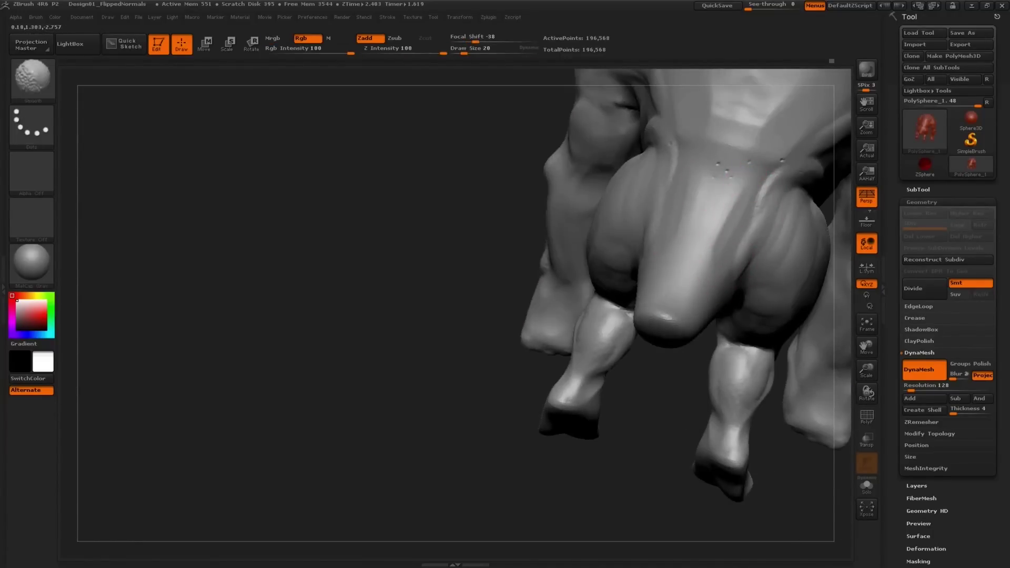
{"action": "right_click_drag", "start_coordinate": [782, 160], "coordinate": [701, 229]}
{"action": "left_click_drag", "start_coordinate": [730, 219], "coordinate": [741, 206], "text": "shift"}
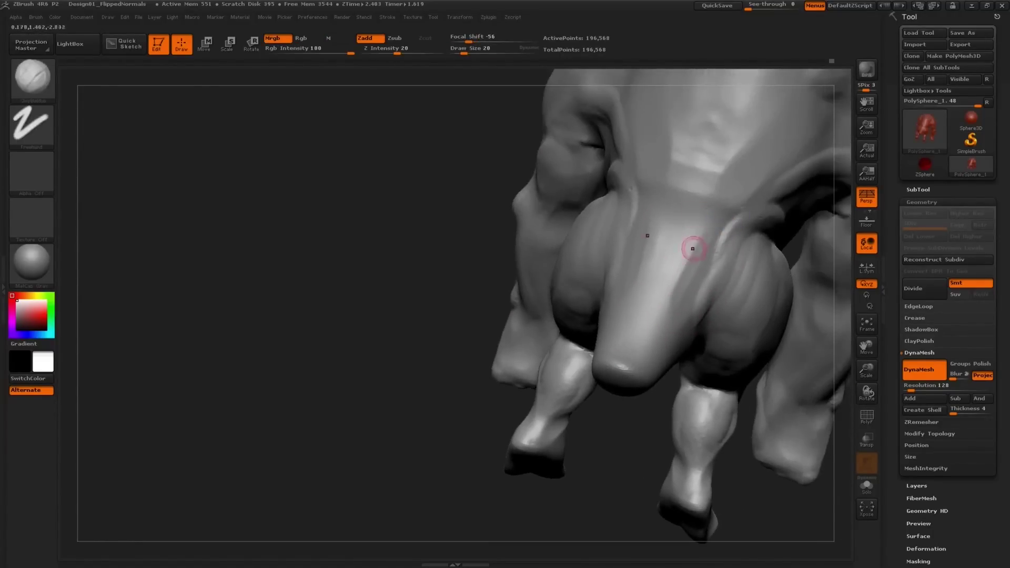
{"action": "right_click_drag", "start_coordinate": [696, 242], "coordinate": [705, 233]}
Push the hind knees slightly outward with the Move brush at draw size 126.
{"action": "mouse_move", "coordinate": [663, 318]}
{"action": "right_mouse_down"}
{"action": "mouse_move", "coordinate": [658, 349]}
{"action": "mouse_move", "coordinate": [647, 322]}
{"action": "mouse_move", "coordinate": [663, 307]}
{"action": "mouse_move", "coordinate": [783, 279]}
{"action": "mouse_move", "coordinate": [665, 304]}
{"action": "mouse_move", "coordinate": [626, 288]}
{"action": "mouse_move", "coordinate": [585, 345]}
{"action": "right_mouse_up"}
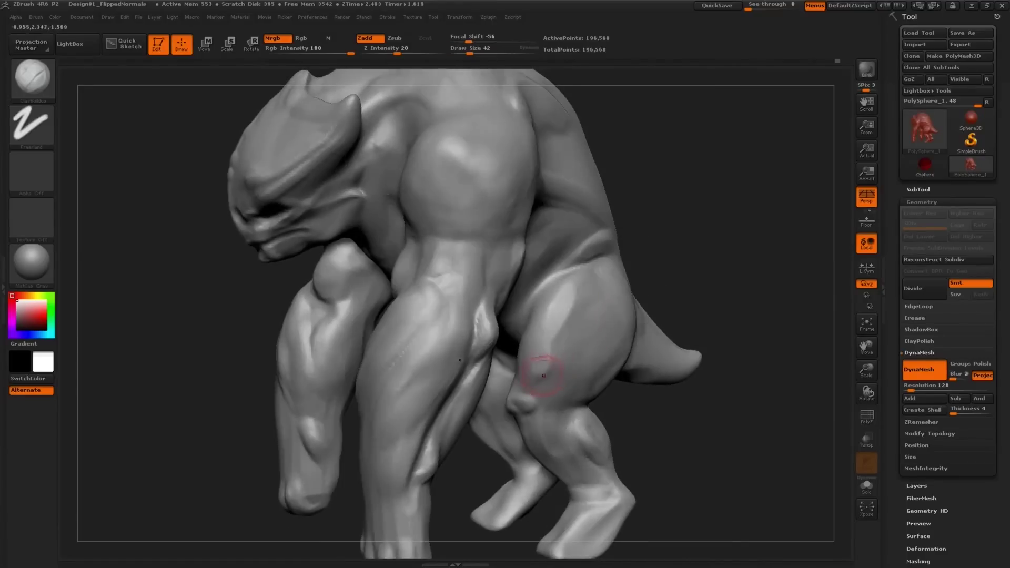
{"action": "right_click_drag", "start_coordinate": [540, 375], "coordinate": [621, 365]}
{"action": "key", "text": "b"}
{"action": "key", "text": "m"}
{"action": "key", "text": "v"}
{"action": "left_click_drag", "start_coordinate": [535, 401], "coordinate": [549, 404]}
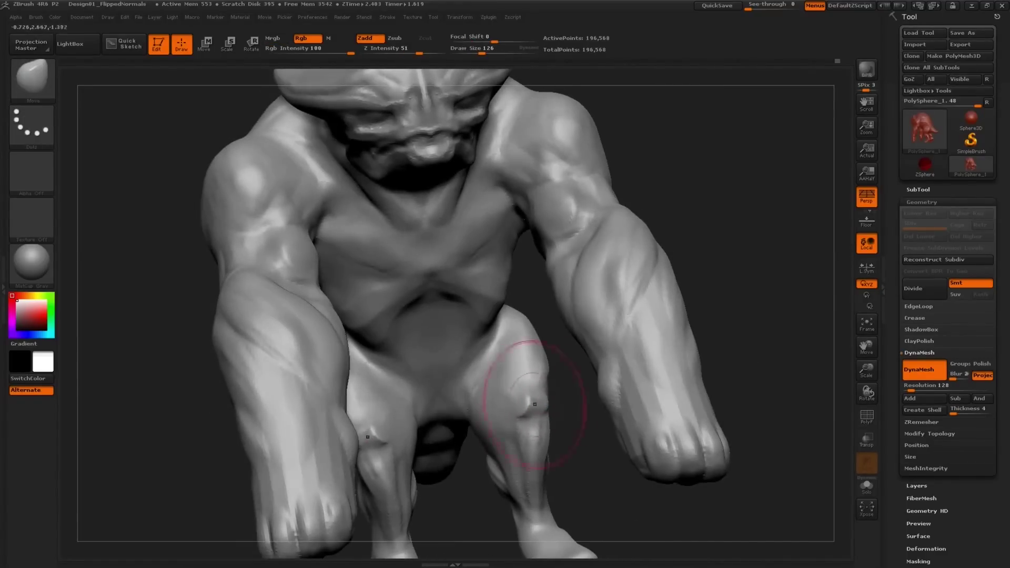
Build up the hip folds where the hind thighs meet the belly with ClayBuildup at draw size 62.
{"action": "key", "text": "b"}
{"action": "key", "text": "c"}
{"action": "key", "text": "b"}
{"action": "key", "text": "["}
{"action": "key", "text": "["}
{"action": "mouse_move", "coordinate": [498, 384]}
{"action": "right_mouse_down"}
{"action": "mouse_move", "coordinate": [525, 394]}
{"action": "mouse_move", "coordinate": [484, 328]}
{"action": "right_mouse_up"}
{"action": "key", "text": "s"}
{"action": "left_click_drag", "start_coordinate": [485, 329], "coordinate": [490, 334]}
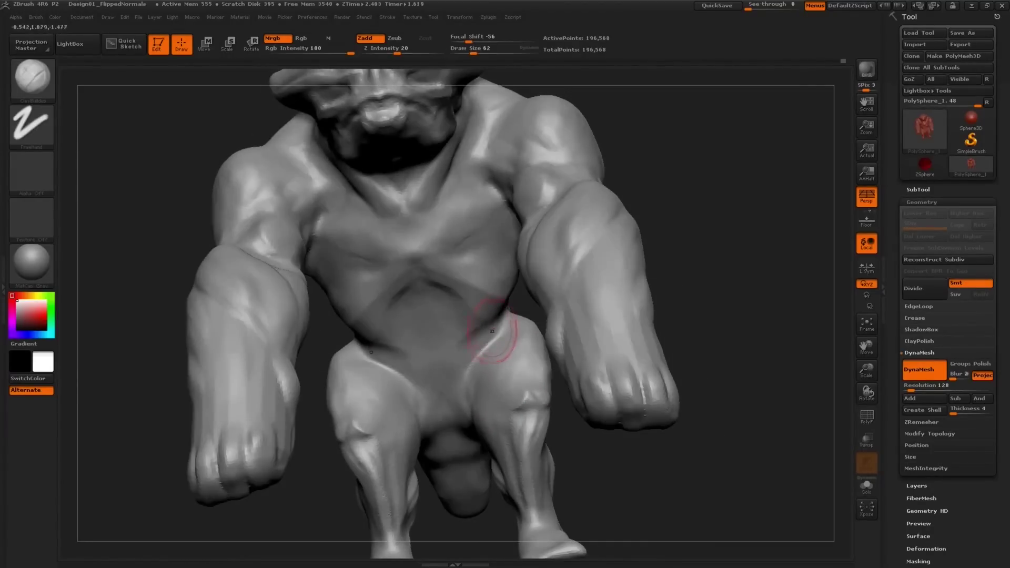
Reshape the sides of the waist and ribcage with the Move brush at draw size 136.
{"action": "right_click_drag", "start_coordinate": [491, 348], "coordinate": [492, 331]}
{"action": "key", "text": "b"}
{"action": "key", "text": "m"}
{"action": "key", "text": "v"}
{"action": "key", "text": "s"}
{"action": "left_click_drag", "start_coordinate": [493, 331], "coordinate": [538, 360]}
{"action": "left_click_drag", "start_coordinate": [492, 308], "coordinate": [499, 288]}
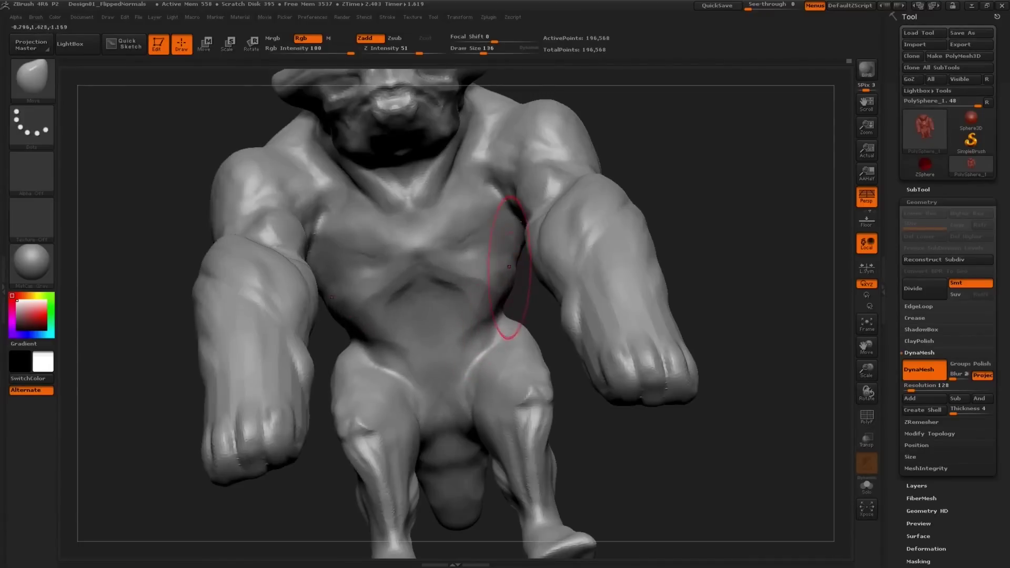
{"action": "right_click_drag", "start_coordinate": [474, 337], "coordinate": [492, 257]}
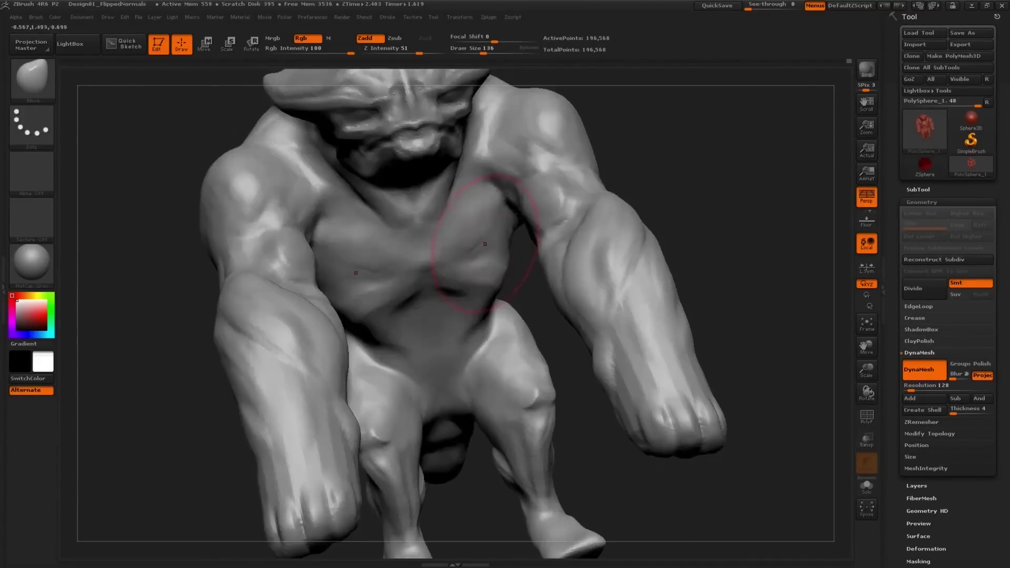
Sculpt the upper chest and the neck muscle lines at the base of the throat with ClayBuildup at draw size 17.
{"action": "key", "text": "b"}
{"action": "key", "text": "c"}
{"action": "key", "text": "b"}
{"action": "key", "text": "s"}
{"action": "left_click_drag", "start_coordinate": [494, 256], "coordinate": [486, 256]}
{"action": "right_click_drag", "start_coordinate": [486, 263], "coordinate": [502, 276]}
{"action": "mouse_move", "coordinate": [473, 236]}
{"action": "left_mouse_down"}
{"action": "mouse_move", "coordinate": [455, 221]}
{"action": "mouse_move", "coordinate": [463, 198]}
{"action": "left_mouse_up"}
{"action": "right_click_drag", "start_coordinate": [468, 215], "coordinate": [489, 229]}
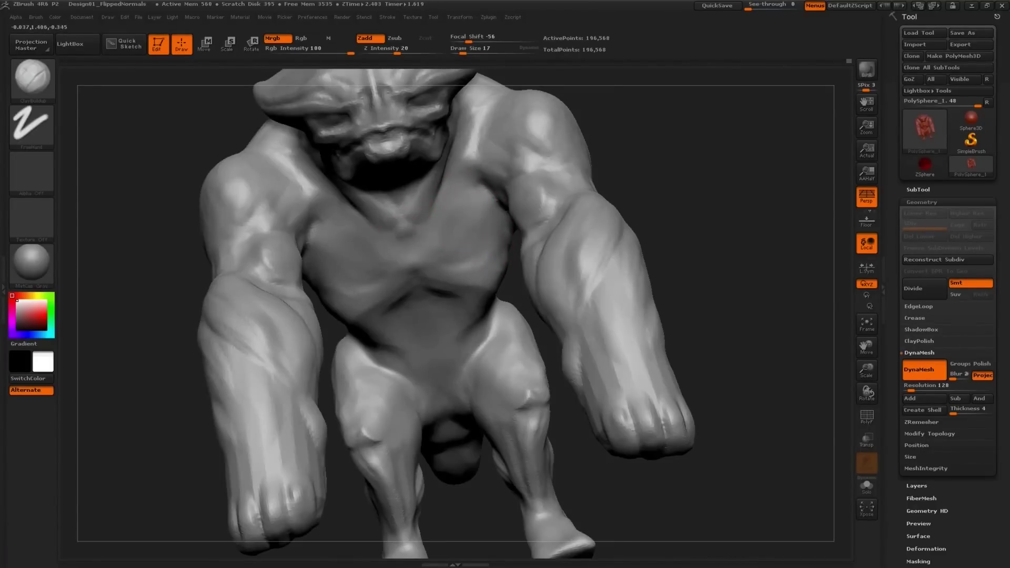
{"action": "mouse_move", "coordinate": [416, 217]}
{"action": "left_mouse_down"}
{"action": "mouse_move", "coordinate": [449, 194]}
{"action": "mouse_move", "coordinate": [462, 158]}
{"action": "left_mouse_up"}
Sculpt the collarbones running from the base of the throat to the shoulders with ClayBuildup at draw size 39.
{"action": "mouse_move", "coordinate": [462, 158]}
{"action": "right_mouse_down"}
{"action": "mouse_move", "coordinate": [420, 223]}
{"action": "mouse_move", "coordinate": [362, 226]}
{"action": "right_mouse_up"}
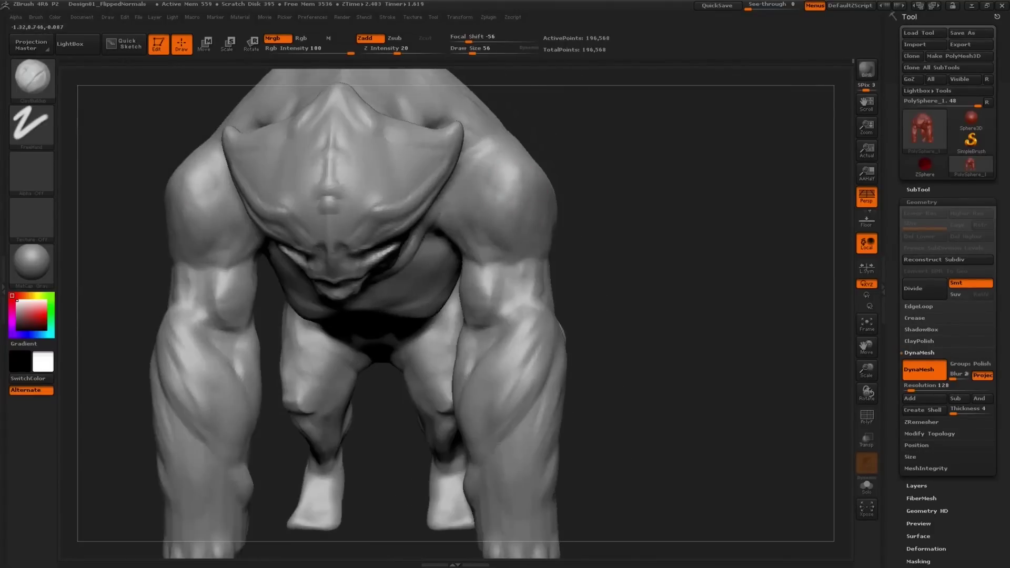
{"action": "mouse_move", "coordinate": [524, 158]}
{"action": "right_mouse_down"}
{"action": "mouse_move", "coordinate": [542, 175]}
{"action": "mouse_move", "coordinate": [510, 150]}
{"action": "mouse_move", "coordinate": [446, 213]}
{"action": "right_mouse_up"}
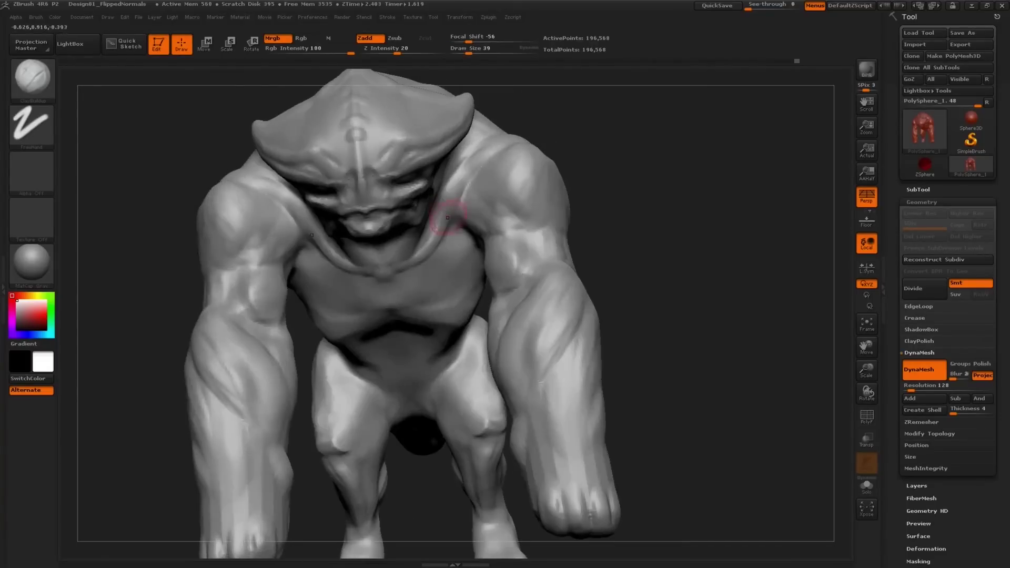
{"action": "right_click_drag", "start_coordinate": [400, 261], "coordinate": [383, 275]}
{"action": "right_click_drag", "start_coordinate": [388, 321], "coordinate": [375, 296]}
Define the lower pectoral edges and the sternum, and shape the inner collarbone ends with ClayBuildup at draw size 20.
{"action": "left_click_drag", "start_coordinate": [357, 358], "coordinate": [386, 339]}
{"action": "mouse_move", "coordinate": [387, 340]}
{"action": "right_mouse_down"}
{"action": "mouse_move", "coordinate": [384, 309]}
{"action": "mouse_move", "coordinate": [368, 339]}
{"action": "mouse_move", "coordinate": [387, 308]}
{"action": "mouse_move", "coordinate": [363, 331]}
{"action": "right_mouse_up"}
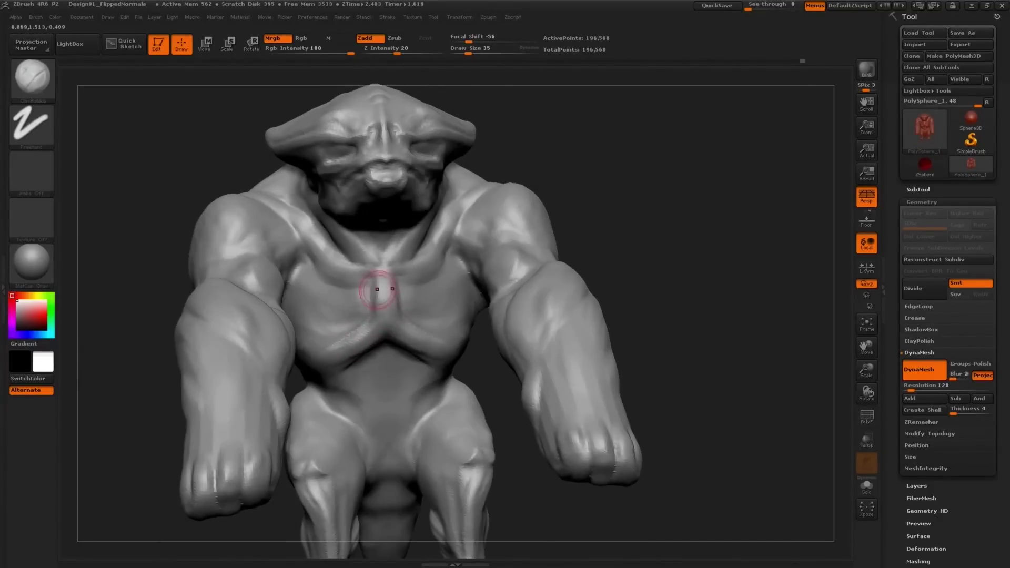
{"action": "left_click_drag", "start_coordinate": [380, 269], "coordinate": [377, 273], "text": "shift"}
{"action": "key", "text": "s"}
{"action": "left_click", "coordinate": [373, 273]}
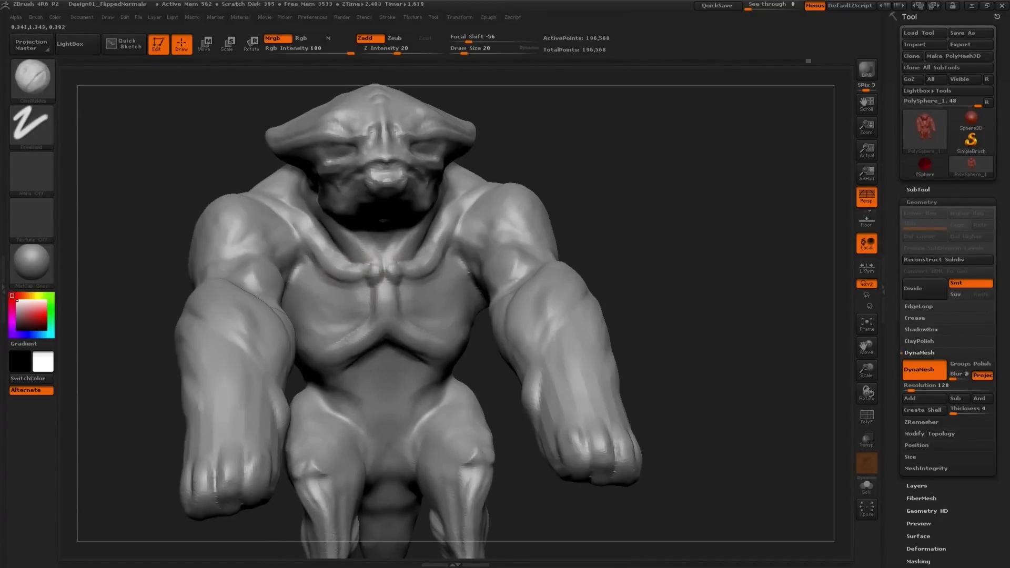
Model the outer collarbone ends on top of the shoulders with ClayBuildup at draw size 35.
{"action": "right_click_drag", "start_coordinate": [314, 242], "coordinate": [320, 246]}
{"action": "right_click_drag", "start_coordinate": [290, 214], "coordinate": [280, 204]}
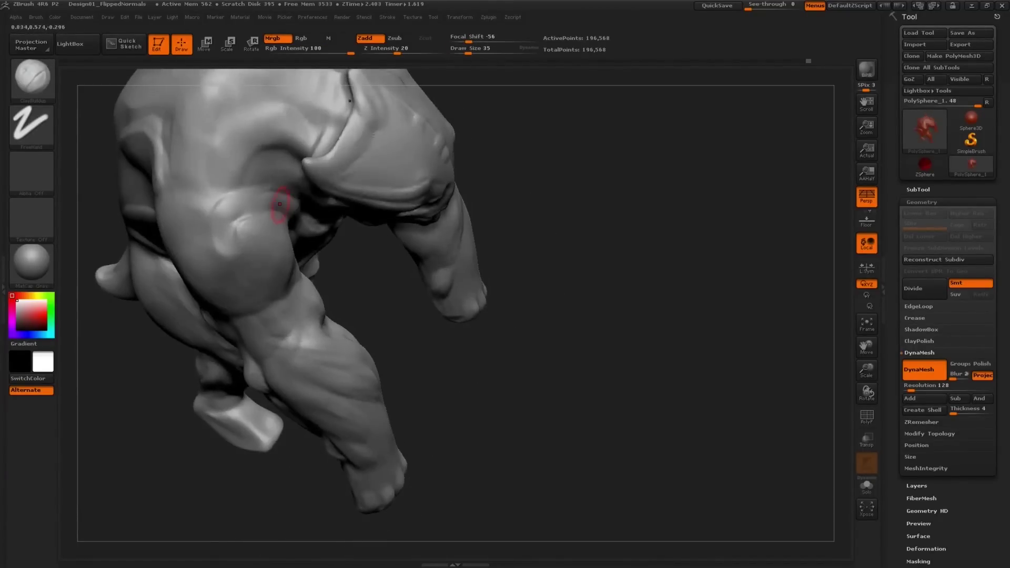
{"action": "mouse_move", "coordinate": [227, 225]}
{"action": "right_mouse_down"}
{"action": "mouse_move", "coordinate": [329, 274]}
{"action": "mouse_move", "coordinate": [355, 269]}
{"action": "right_mouse_up"}
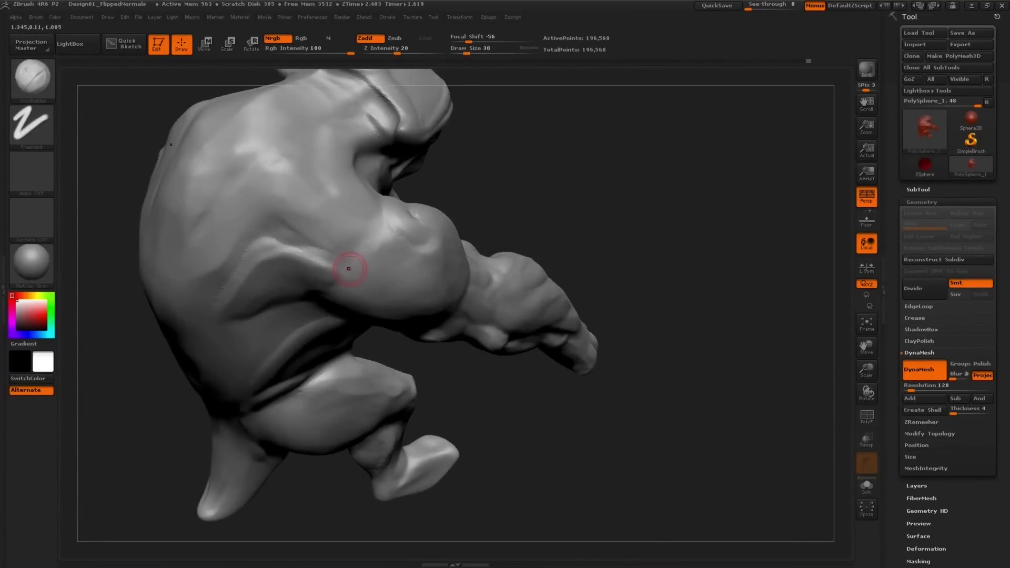
Sculpt the shoulder blade ridges and the muscle lines leading into the rear of the shoulders with ClayBuildup.
{"action": "key", "text": "s"}
{"action": "right_click_drag", "start_coordinate": [362, 283], "coordinate": [368, 254]}
{"action": "key", "text": "s"}
{"action": "left_click_drag", "start_coordinate": [368, 255], "coordinate": [277, 248]}
{"action": "right_click_drag", "start_coordinate": [286, 253], "coordinate": [310, 273]}
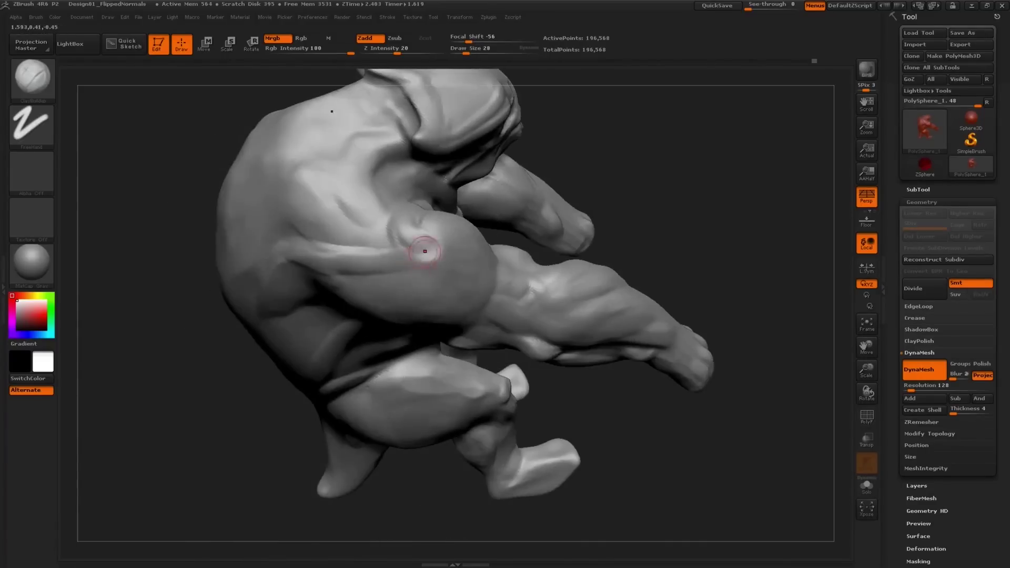
{"action": "mouse_move", "coordinate": [379, 210]}
{"action": "left_mouse_down"}
{"action": "mouse_move", "coordinate": [394, 203]}
{"action": "mouse_move", "coordinate": [373, 221]}
{"action": "left_mouse_up"}
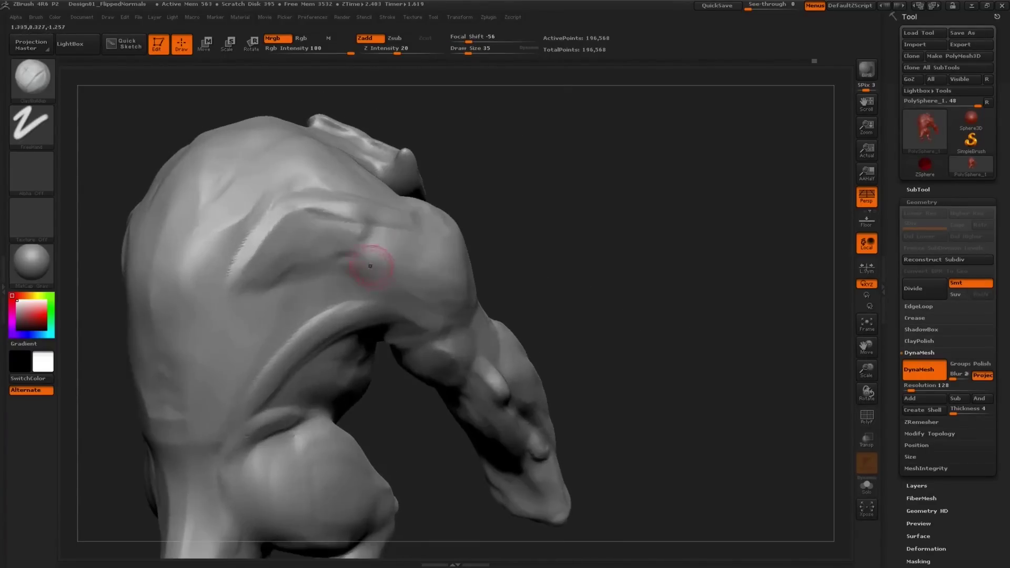
{"action": "mouse_move", "coordinate": [370, 266]}
{"action": "right_mouse_down"}
{"action": "mouse_move", "coordinate": [343, 264]}
{"action": "mouse_move", "coordinate": [368, 263]}
{"action": "right_mouse_up"}
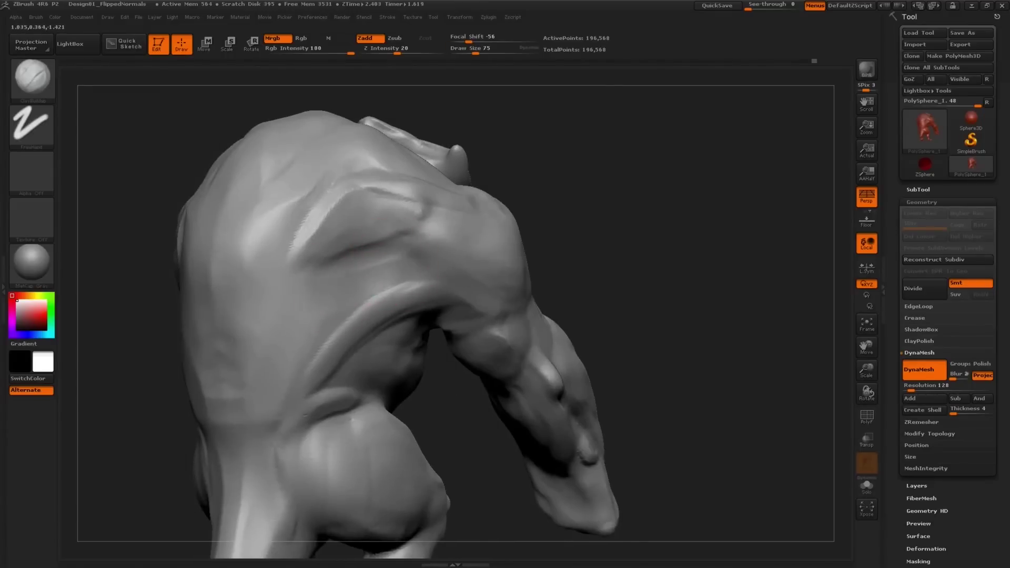
Build up the middle of the back with ClayBuildup at draw size 65 and smooth it at draw size 50.
{"action": "right_click_drag", "start_coordinate": [363, 263], "coordinate": [349, 264]}
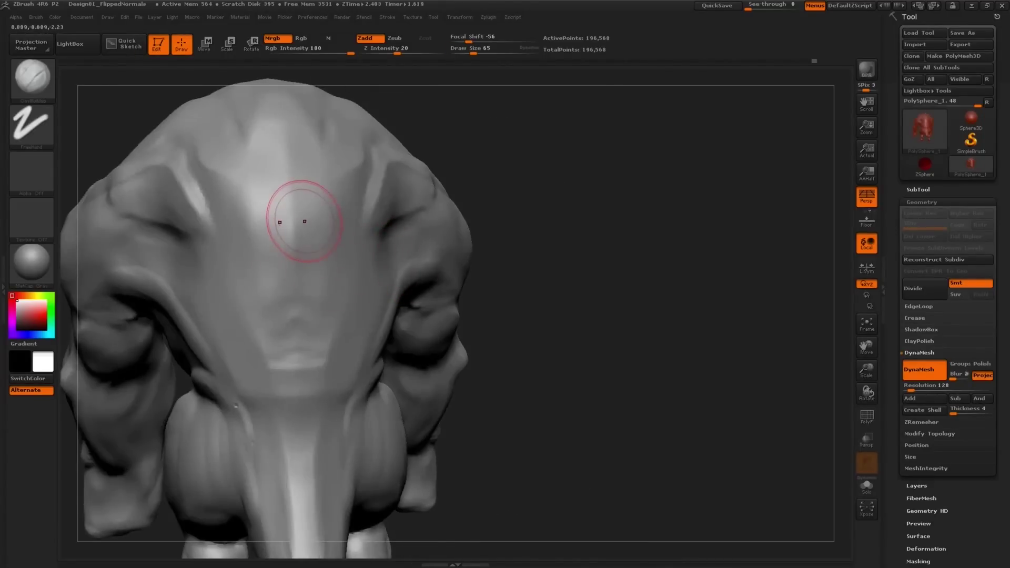
{"action": "right_click_drag", "start_coordinate": [301, 221], "coordinate": [293, 189]}
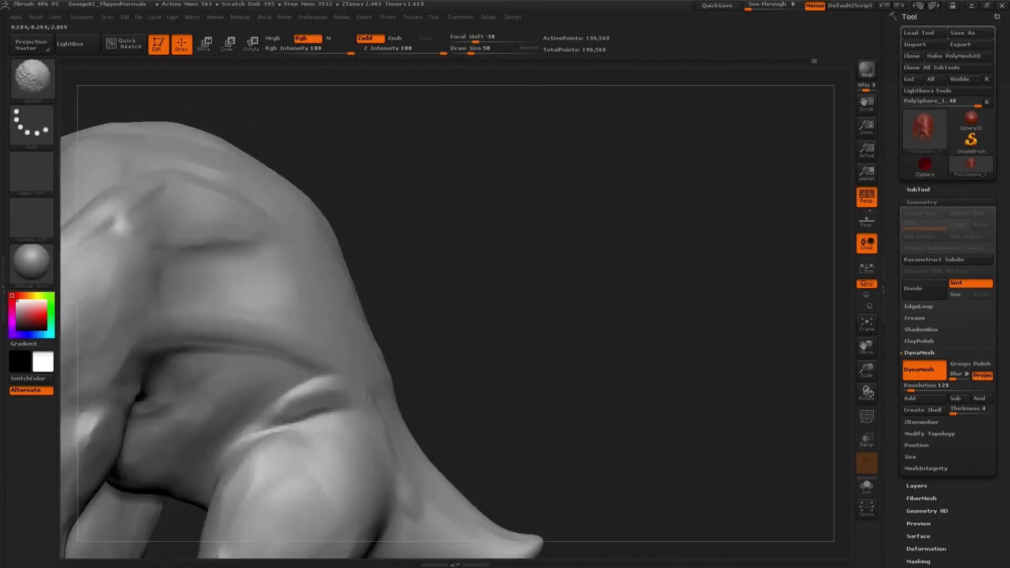
{"action": "right_click_drag", "start_coordinate": [292, 189], "coordinate": [289, 224]}
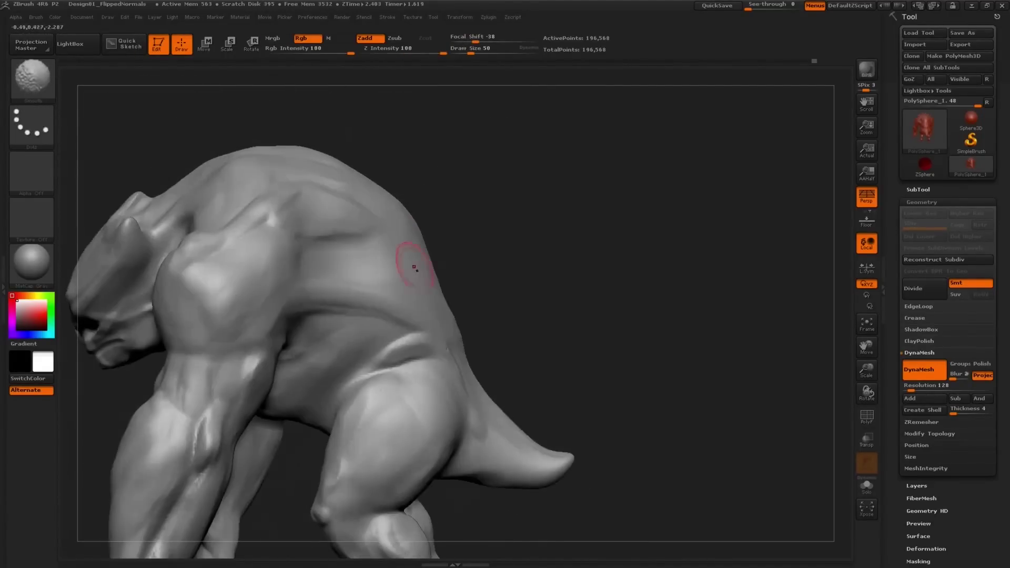
Mask a narrow strip on the spine behind the head and pull it up into a fin with the Move brush.
{"action": "mouse_move", "coordinate": [408, 260]}
{"action": "right_mouse_down"}
{"action": "mouse_move", "coordinate": [378, 202]}
{"action": "mouse_move", "coordinate": [313, 209]}
{"action": "right_mouse_up"}
{"action": "key", "text": "s"}
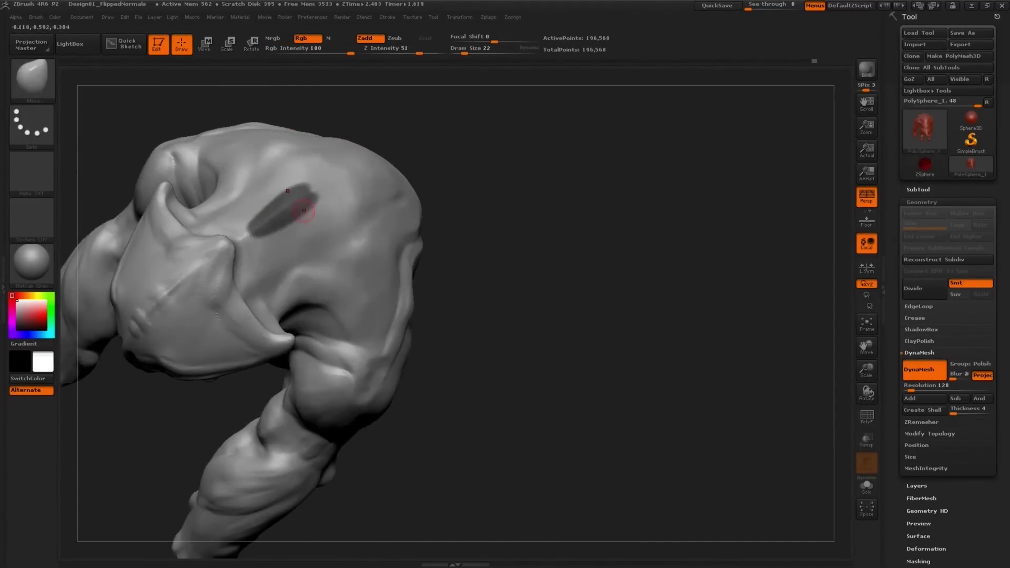
{"action": "mouse_move", "coordinate": [315, 157]}
{"action": "right_mouse_down"}
{"action": "mouse_move", "coordinate": [295, 146]}
{"action": "mouse_move", "coordinate": [314, 189]}
{"action": "right_mouse_up"}
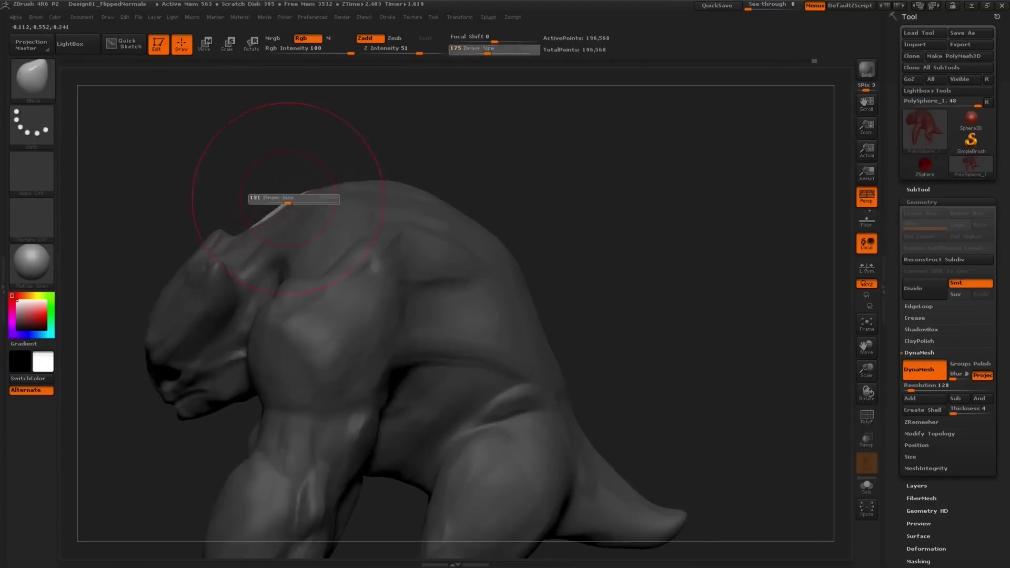
{"action": "right_click_drag", "start_coordinate": [284, 200], "coordinate": [368, 197]}
{"action": "mouse_move", "coordinate": [283, 180]}
{"action": "right_mouse_down"}
{"action": "mouse_move", "coordinate": [270, 193]}
{"action": "mouse_move", "coordinate": [226, 198]}
{"action": "mouse_move", "coordinate": [266, 198]}
{"action": "mouse_move", "coordinate": [192, 200]}
{"action": "right_mouse_up"}
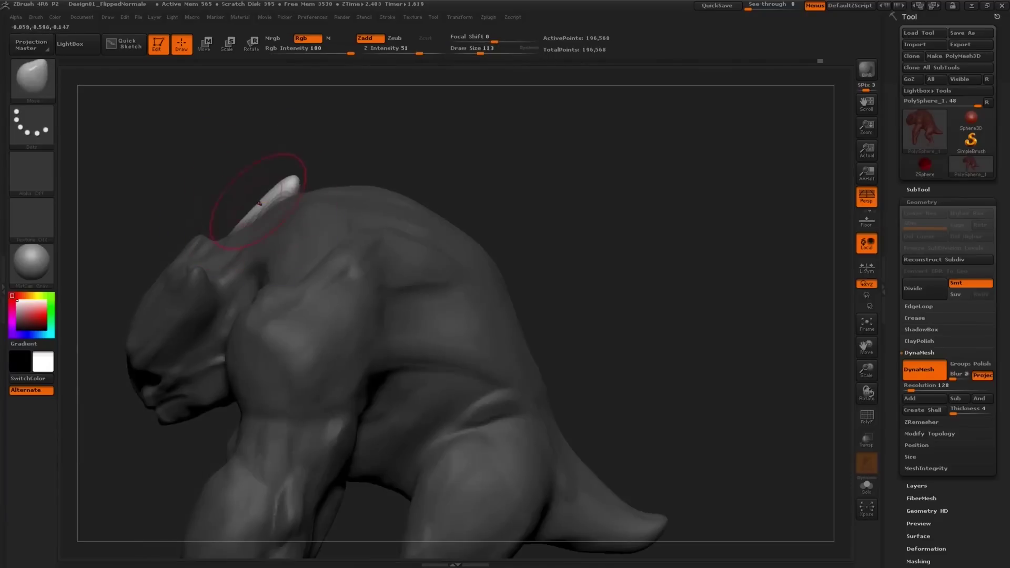
{"action": "left_click_drag", "start_coordinate": [363, 137], "coordinate": [383, 157], "text": "ctrl"}
Mask a second narrow strip along the spine behind the first fin at draw size 20.
{"action": "right_click_drag", "start_coordinate": [376, 171], "coordinate": [316, 208]}
{"action": "right_click_drag", "start_coordinate": [310, 152], "coordinate": [307, 171]}
{"action": "key", "text": "s"}
{"action": "key", "text": "s"}
{"action": "mouse_move", "coordinate": [320, 171]}
{"action": "left_mouse_down"}
{"action": "mouse_move", "coordinate": [306, 172]}
{"action": "mouse_move", "coordinate": [376, 181]}
{"action": "left_mouse_up"}
{"action": "key", "text": "["}
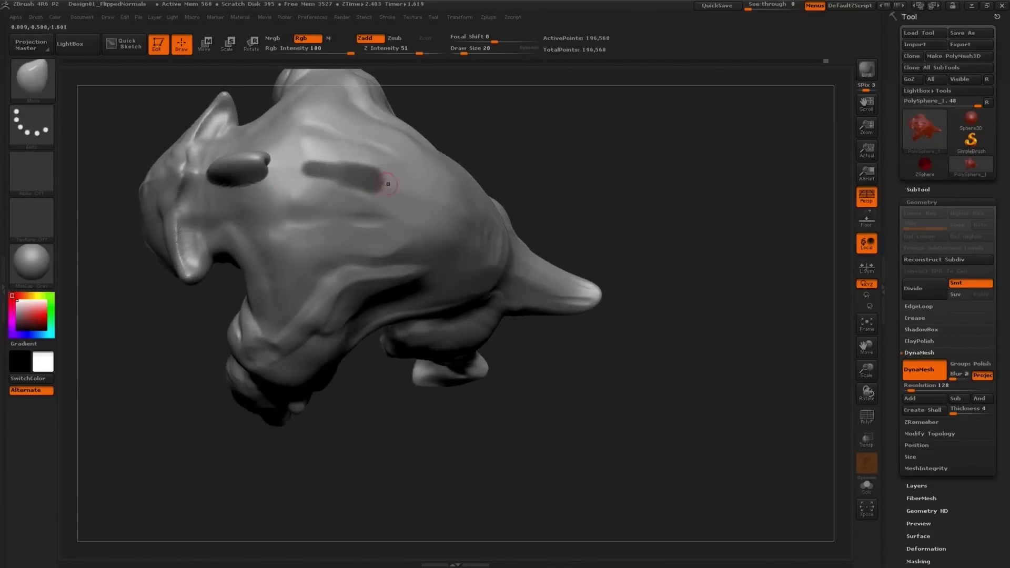
{"action": "left_click", "coordinate": [342, 185], "text": "ctrl"}
{"action": "left_click_drag", "start_coordinate": [305, 168], "coordinate": [396, 185], "text": "ctrl"}
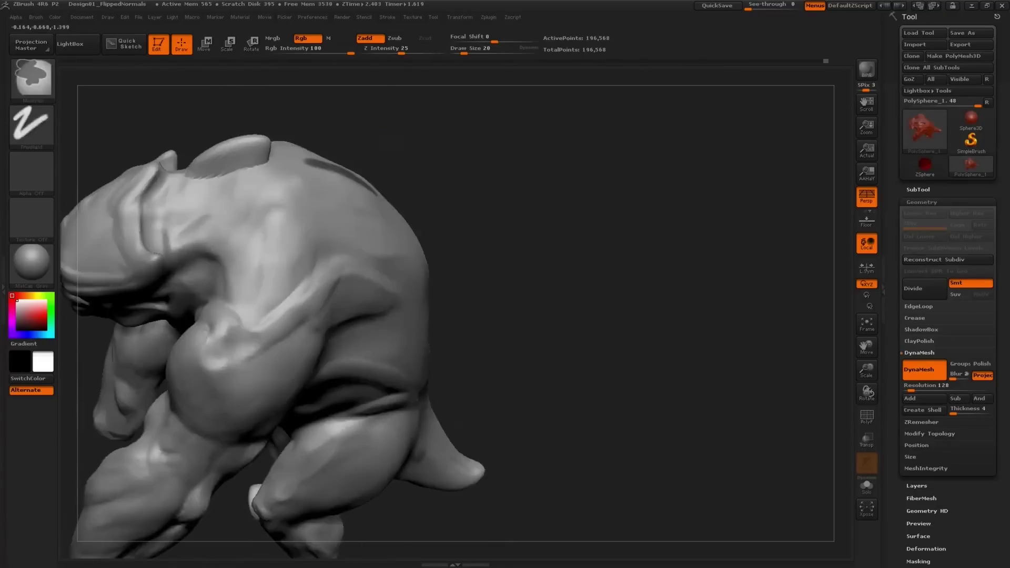
Pull the second spine strip up into a fin with the Move brush at draw size 165.
{"action": "type", "text": "s165"}
{"action": "key", "text": "Return"}
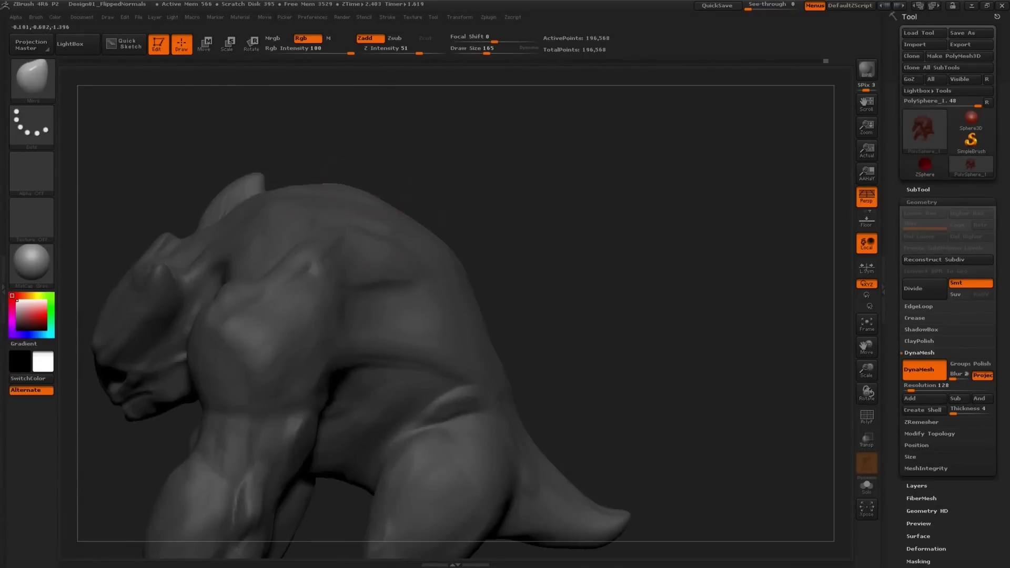
{"action": "left_click_drag", "start_coordinate": [338, 182], "coordinate": [368, 167]}
{"action": "mouse_move", "coordinate": [526, 131]}
{"action": "left_mouse_down"}
{"action": "mouse_move", "coordinate": [605, 136]}
{"action": "mouse_move", "coordinate": [525, 134]}
{"action": "left_mouse_up"}
Mask a third short strip farther down the middle of the back at draw size 20.
{"action": "mouse_move", "coordinate": [526, 205]}
{"action": "left_mouse_down"}
{"action": "mouse_move", "coordinate": [406, 203]}
{"action": "mouse_move", "coordinate": [405, 218]}
{"action": "left_mouse_up"}
{"action": "key", "text": "b"}
{"action": "key", "text": "m"}
{"action": "key", "text": "f"}
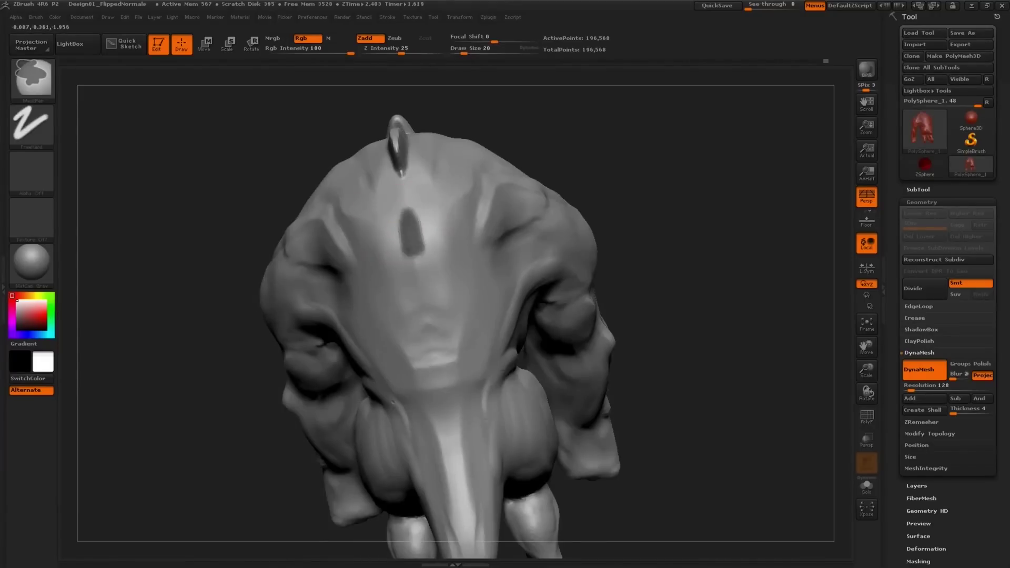
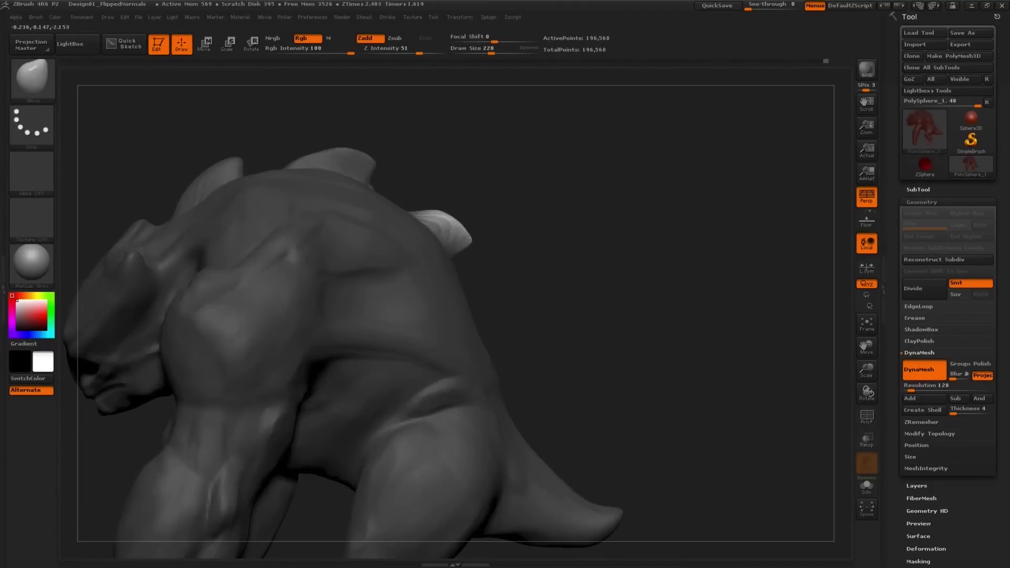
Refine the third fin in the middle of the back with the Move brush.
{"action": "key", "text": "s"}
{"action": "mouse_move", "coordinate": [436, 212]}
{"action": "left_mouse_down"}
{"action": "mouse_move", "coordinate": [423, 212]}
{"action": "mouse_move", "coordinate": [447, 221]}
{"action": "left_mouse_up"}
{"action": "key", "text": "s"}
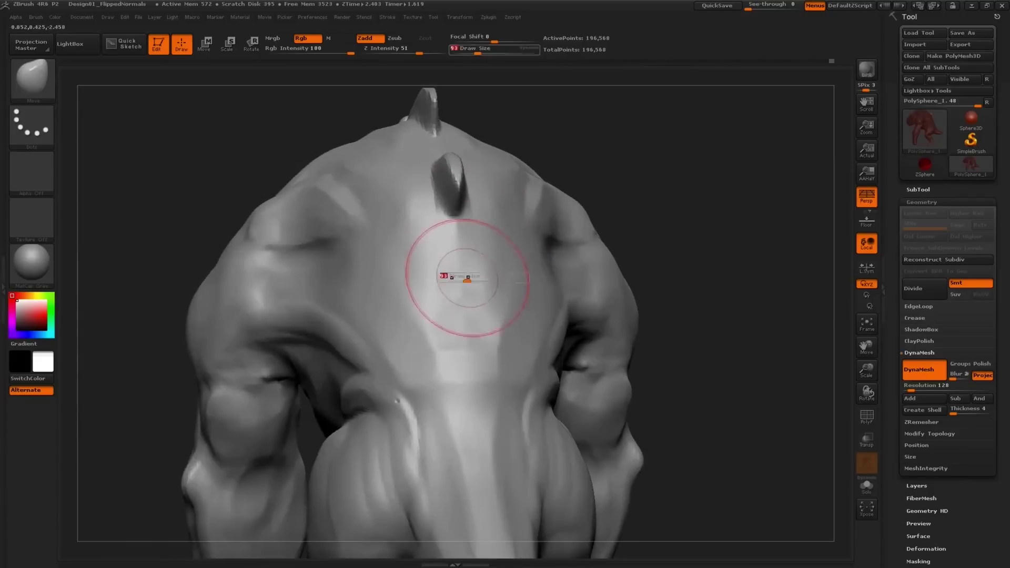
Mask a fourth narrow strip along the spine below the third fin at draw size 19.
{"action": "key", "text": "ctrl"}
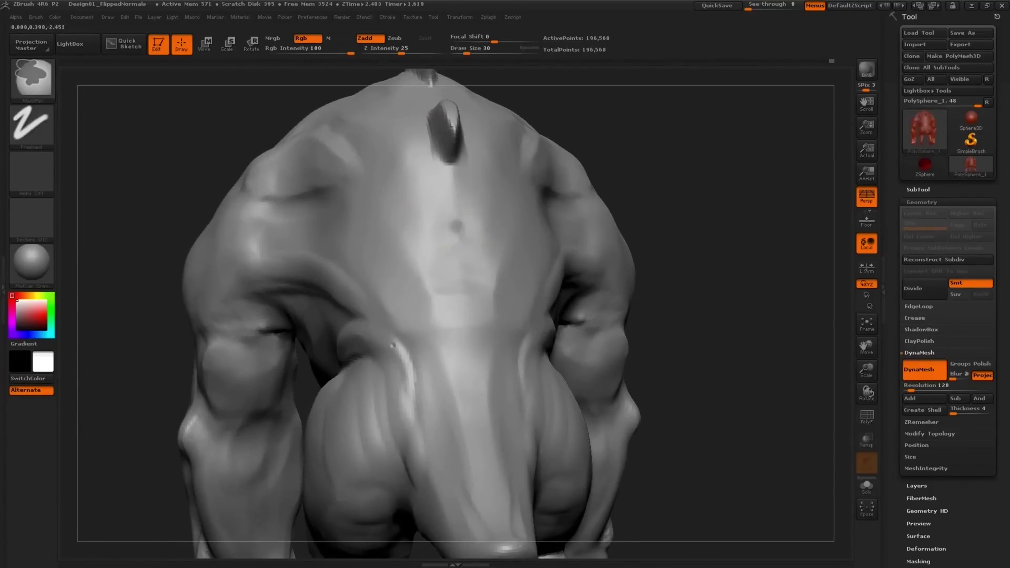
{"action": "key", "text": "s"}
{"action": "left_click_drag", "start_coordinate": [462, 283], "coordinate": [459, 283]}
{"action": "left_click_drag", "start_coordinate": [458, 225], "coordinate": [459, 286], "text": "ctrl"}
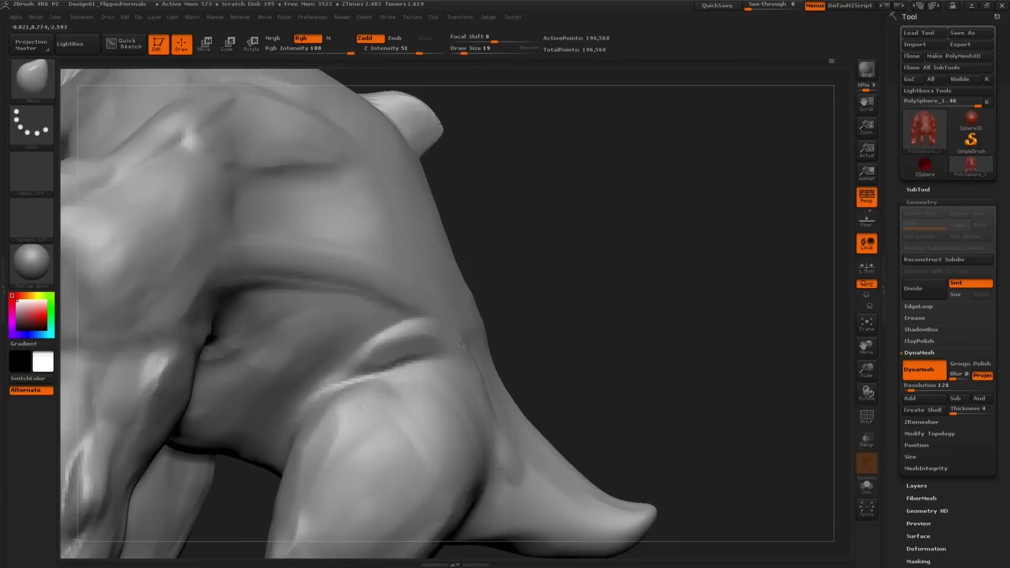
Invert the mask, pull the fourth spine strip up into a fin with the Move brush at draw size 175, and clear the mask.
{"action": "left_click", "coordinate": [463, 257], "text": "ctrl"}
{"action": "key", "text": "s"}
{"action": "mouse_move", "coordinate": [458, 270]}
{"action": "left_mouse_down"}
{"action": "mouse_move", "coordinate": [428, 270]}
{"action": "mouse_move", "coordinate": [497, 252]}
{"action": "left_mouse_up"}
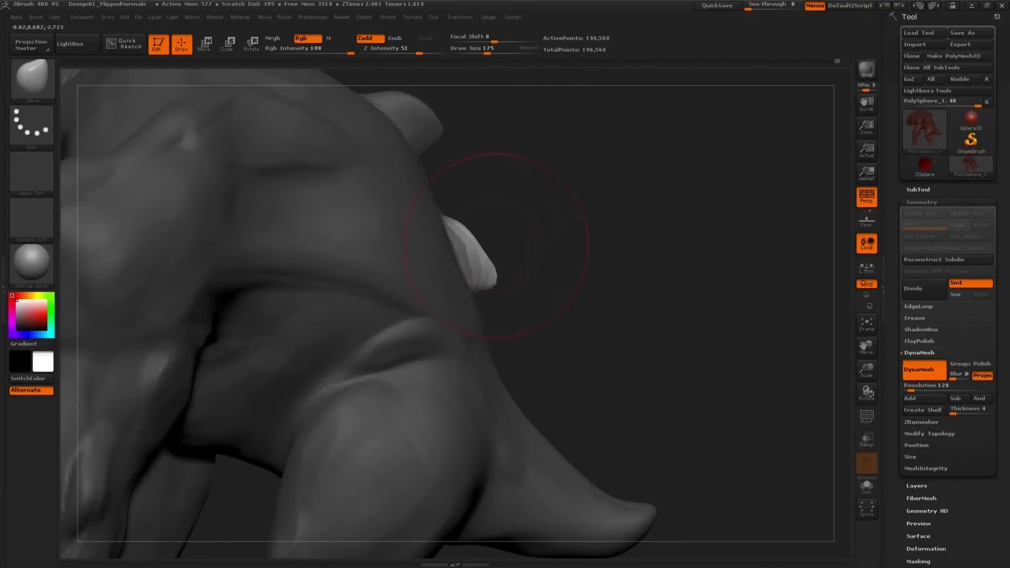
{"action": "left_click_drag", "start_coordinate": [535, 251], "coordinate": [547, 266], "text": "ctrl"}
{"action": "mouse_move", "coordinate": [526, 274]}
{"action": "right_mouse_down", "text": "ctrl"}
{"action": "mouse_move", "coordinate": [478, 203]}
{"action": "mouse_move", "coordinate": [501, 192]}
{"action": "mouse_move", "coordinate": [443, 309]}
{"action": "mouse_move", "coordinate": [499, 277]}
{"action": "right_mouse_up", "text": "ctrl"}
{"action": "key", "text": "s"}
{"action": "left_click_drag", "start_coordinate": [499, 278], "coordinate": [487, 277]}
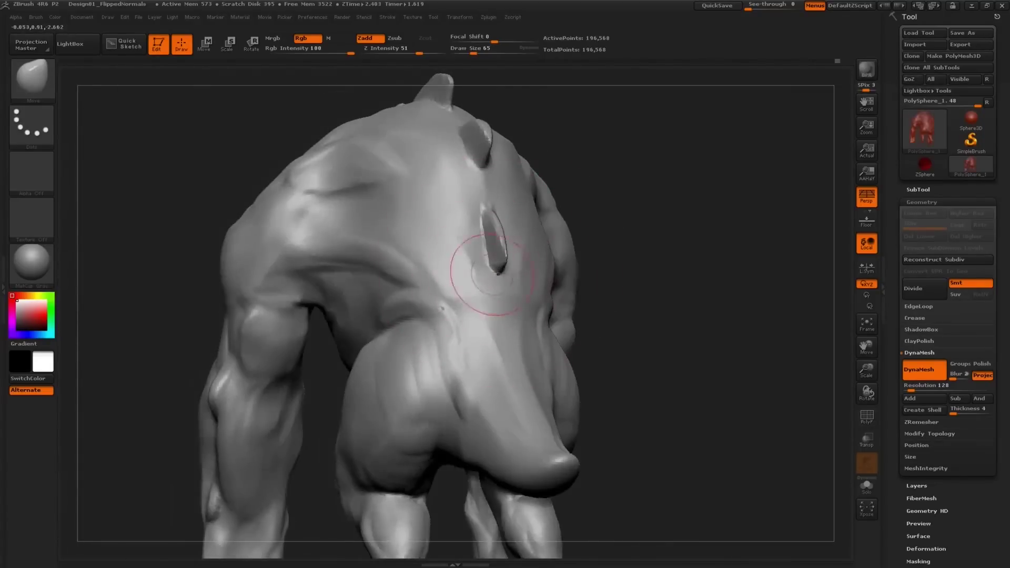
Mask a fifth narrow strip along the spine above the base of the tail at draw size 22.
{"action": "right_click_drag", "start_coordinate": [496, 277], "coordinate": [482, 294]}
{"action": "right_click_drag", "start_coordinate": [482, 294], "coordinate": [520, 326], "text": "ctrl"}
{"action": "key", "text": "s"}
{"action": "mouse_move", "coordinate": [520, 326]}
{"action": "left_mouse_down"}
{"action": "mouse_move", "coordinate": [496, 325]}
{"action": "mouse_move", "coordinate": [498, 315]}
{"action": "mouse_move", "coordinate": [501, 374]}
{"action": "left_mouse_up"}
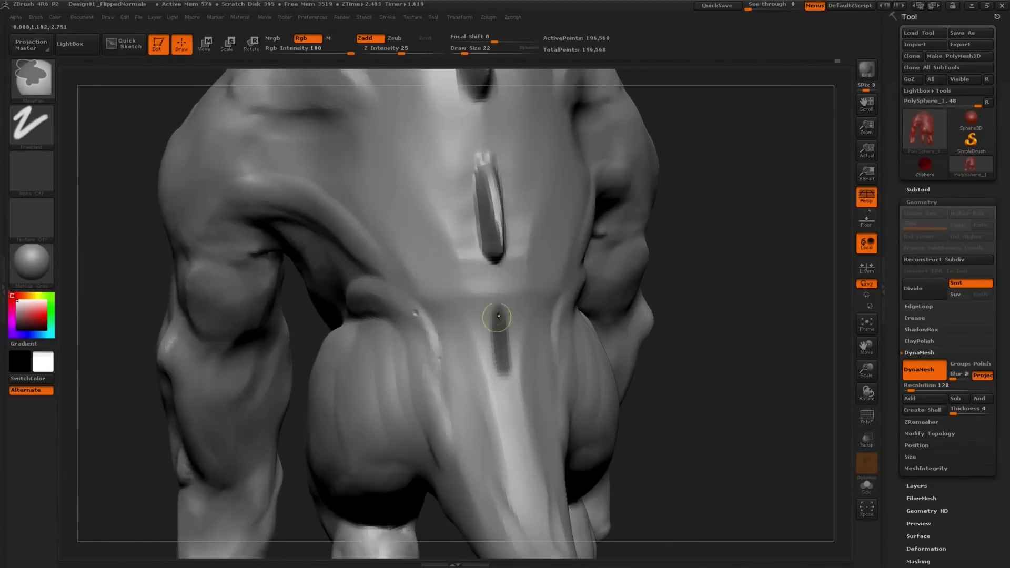
Pull the fifth spine strip above the tail base up into a fin with the Move brush at draw size 175.
{"action": "mouse_move", "coordinate": [379, 321]}
{"action": "right_mouse_down"}
{"action": "mouse_move", "coordinate": [433, 298]}
{"action": "mouse_move", "coordinate": [539, 316]}
{"action": "right_mouse_up"}
{"action": "key", "text": "s"}
{"action": "left_click_drag", "start_coordinate": [531, 321], "coordinate": [552, 321]}
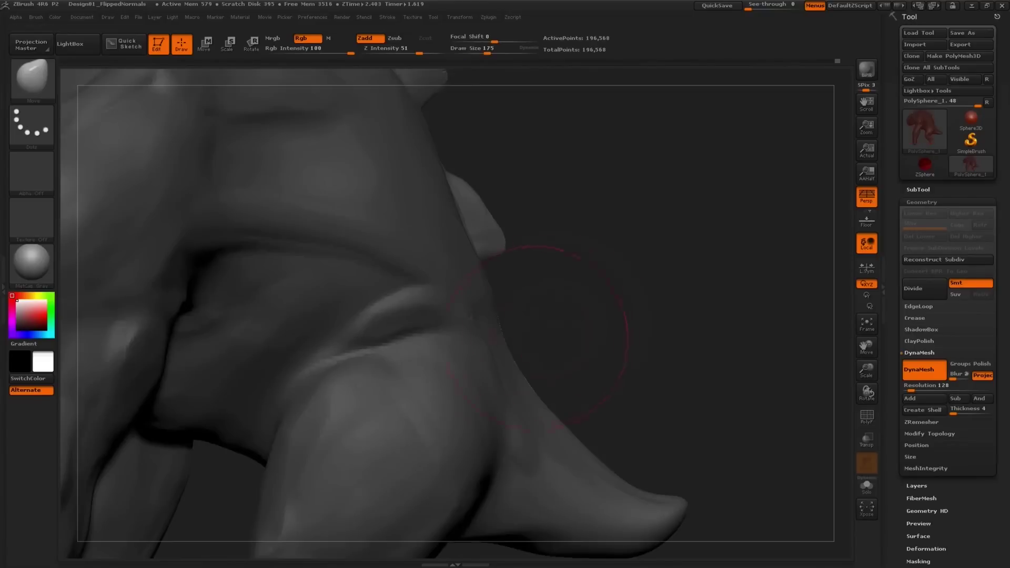
{"action": "mouse_move", "coordinate": [502, 346]}
{"action": "left_mouse_down"}
{"action": "mouse_move", "coordinate": [519, 338]}
{"action": "mouse_move", "coordinate": [518, 360]}
{"action": "mouse_move", "coordinate": [531, 357]}
{"action": "left_mouse_up"}
{"action": "key", "text": "s"}
{"action": "left_click_drag", "start_coordinate": [532, 366], "coordinate": [525, 366]}
Mask a sixth strip along the tail at draw size 26 and pull it up into a fin with the Move brush.
{"action": "mouse_move", "coordinate": [564, 353]}
{"action": "right_mouse_down"}
{"action": "mouse_move", "coordinate": [633, 313]}
{"action": "mouse_move", "coordinate": [520, 362]}
{"action": "right_mouse_up"}
{"action": "key", "text": "s"}
{"action": "mouse_move", "coordinate": [521, 360]}
{"action": "left_mouse_down"}
{"action": "mouse_move", "coordinate": [510, 360]}
{"action": "mouse_move", "coordinate": [531, 423]}
{"action": "left_mouse_up"}
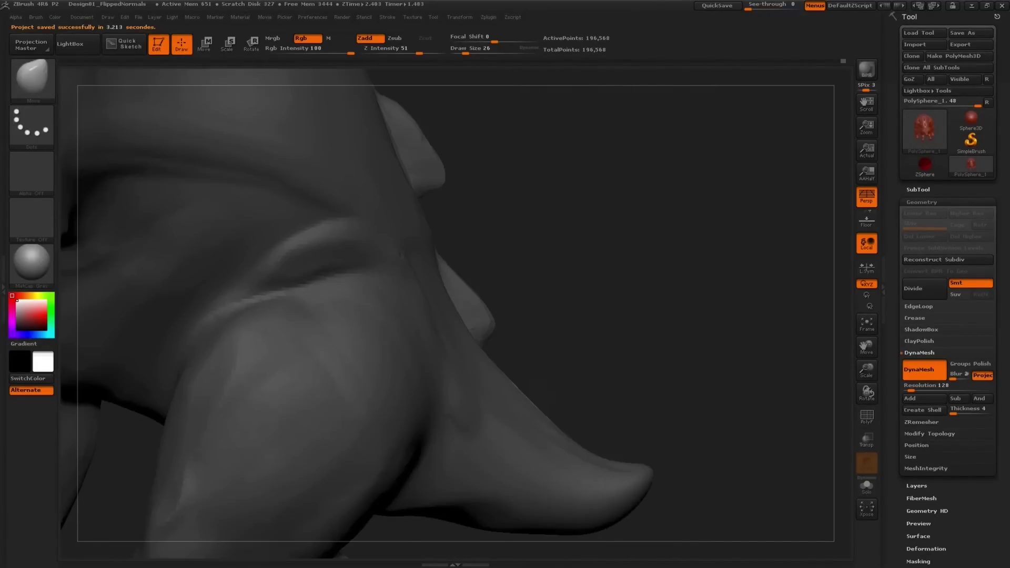
{"action": "key", "text": "s"}
{"action": "mouse_move", "coordinate": [531, 387]}
{"action": "left_mouse_down"}
{"action": "mouse_move", "coordinate": [568, 388]}
{"action": "mouse_move", "coordinate": [560, 403]}
{"action": "mouse_move", "coordinate": [555, 384]}
{"action": "left_mouse_up"}
{"action": "left_click", "coordinate": [544, 390]}
{"action": "key", "text": "s"}
{"action": "left_click_drag", "start_coordinate": [556, 381], "coordinate": [554, 386]}
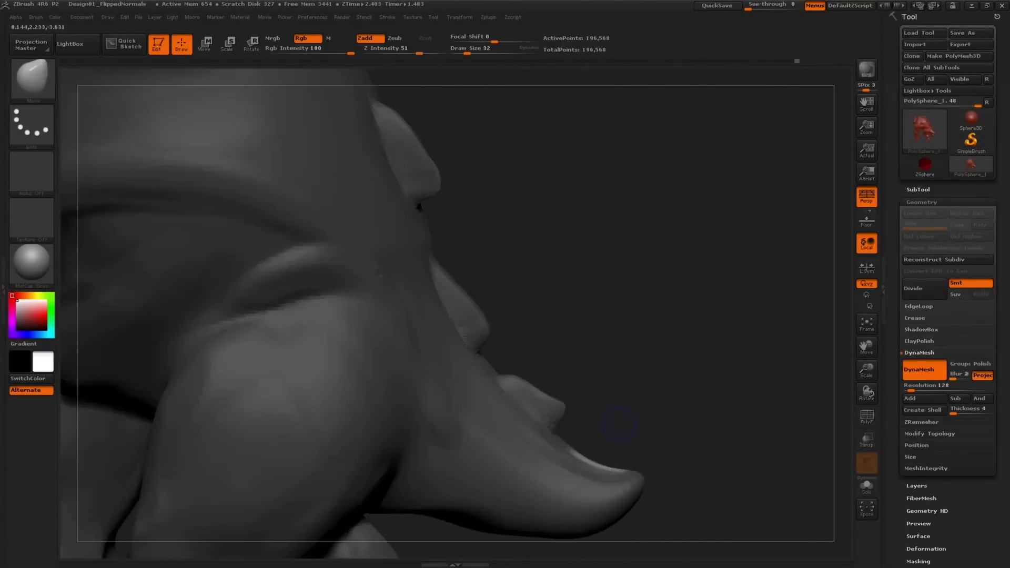
Pull the masked strip near the tail tip up into a small seventh fin with the Move brush at draw size 122.
{"action": "key", "text": "s"}
{"action": "mouse_move", "coordinate": [616, 431]}
{"action": "left_mouse_down"}
{"action": "mouse_move", "coordinate": [693, 401]}
{"action": "mouse_move", "coordinate": [676, 406]}
{"action": "left_mouse_up"}
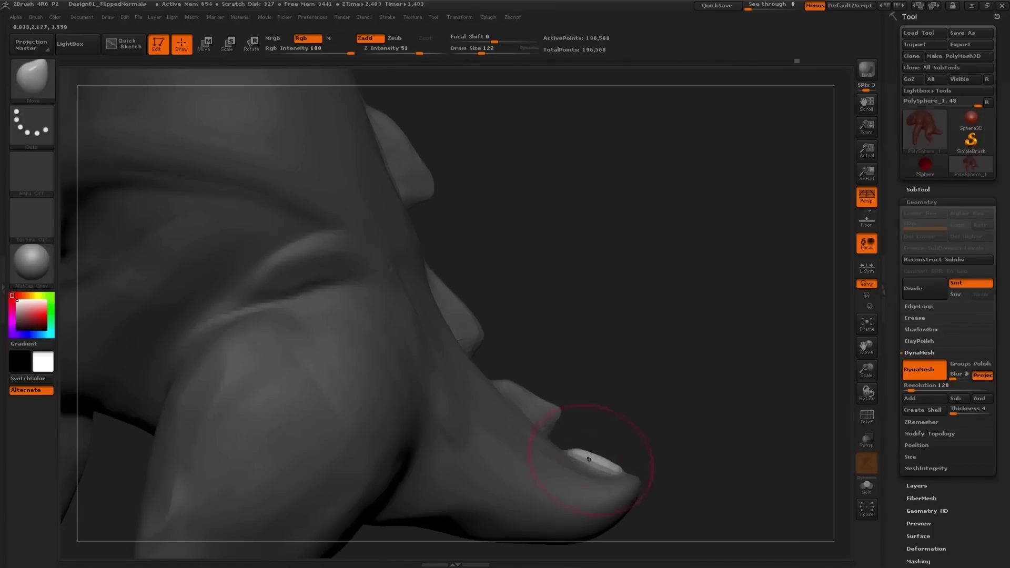
{"action": "left_click_drag", "start_coordinate": [610, 462], "coordinate": [621, 453]}
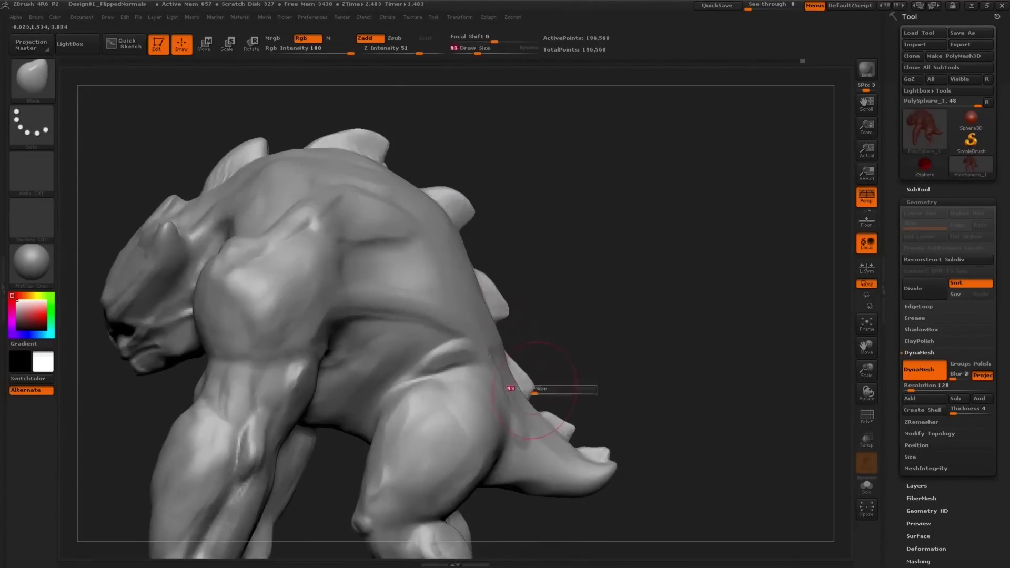
{"action": "left_click_drag", "start_coordinate": [534, 389], "coordinate": [642, 399]}
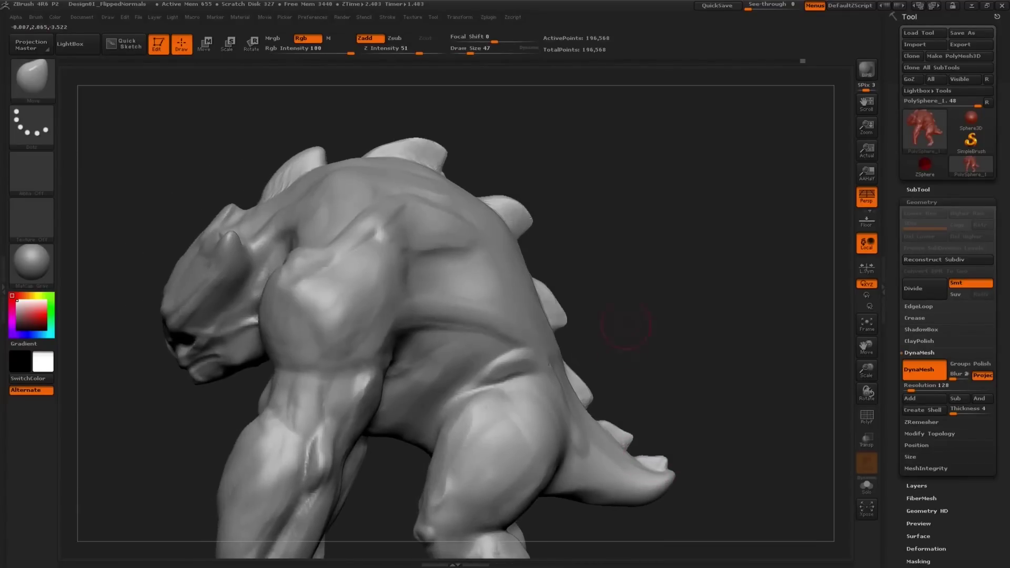
Re-DynaMesh the creature at resolution 128 to rebuild the topology around the pulled fins.
{"action": "key", "text": "ctrl"}
{"action": "key", "text": "s"}
{"action": "mouse_move", "coordinate": [568, 273]}
{"action": "left_mouse_down"}
{"action": "mouse_move", "coordinate": [545, 244]}
{"action": "mouse_move", "coordinate": [571, 284]}
{"action": "left_mouse_up"}
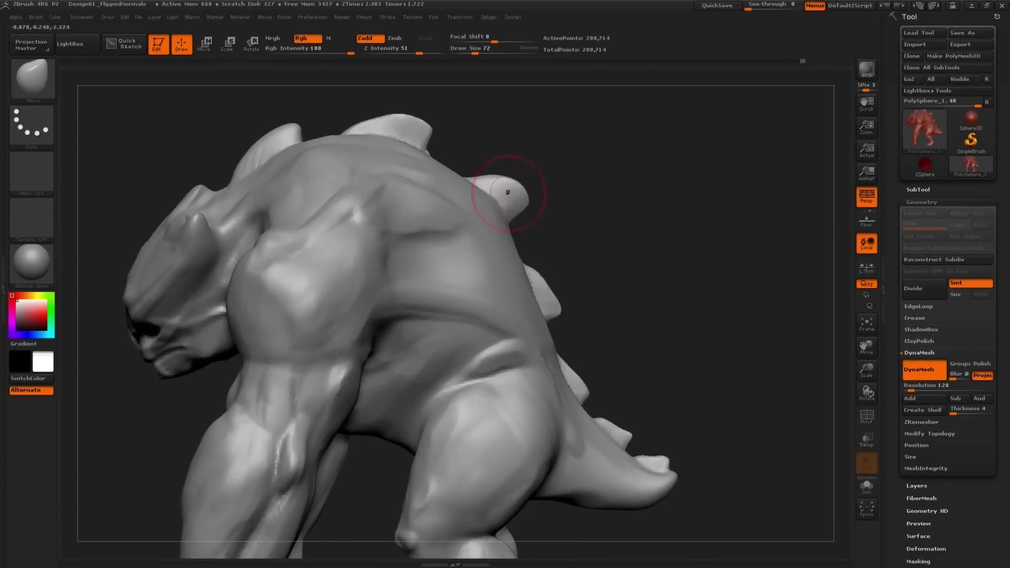
Switch to the TrimDynamic brush at draw size 72 for working on the first fin behind the head.
{"action": "mouse_move", "coordinate": [604, 174]}
{"action": "left_mouse_down"}
{"action": "mouse_move", "coordinate": [573, 195]}
{"action": "mouse_move", "coordinate": [463, 226]}
{"action": "mouse_move", "coordinate": [534, 212]}
{"action": "mouse_move", "coordinate": [514, 180]}
{"action": "mouse_move", "coordinate": [545, 214]}
{"action": "mouse_move", "coordinate": [561, 212]}
{"action": "mouse_move", "coordinate": [526, 200]}
{"action": "mouse_move", "coordinate": [546, 210]}
{"action": "mouse_move", "coordinate": [418, 217]}
{"action": "left_mouse_up"}
{"action": "key", "text": "s"}
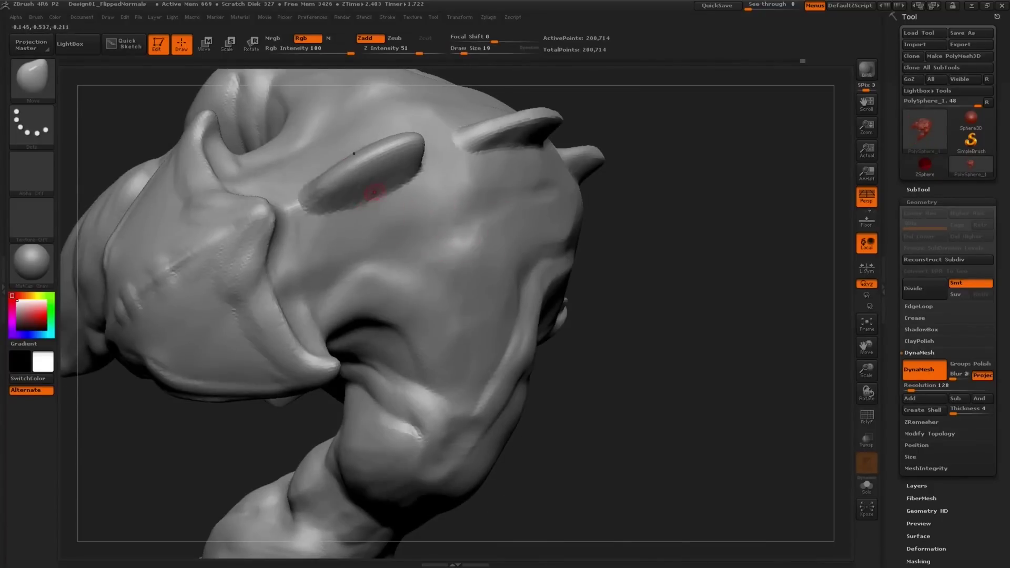
{"action": "key", "text": "b"}
{"action": "key", "text": "t"}
{"action": "key", "text": "d"}
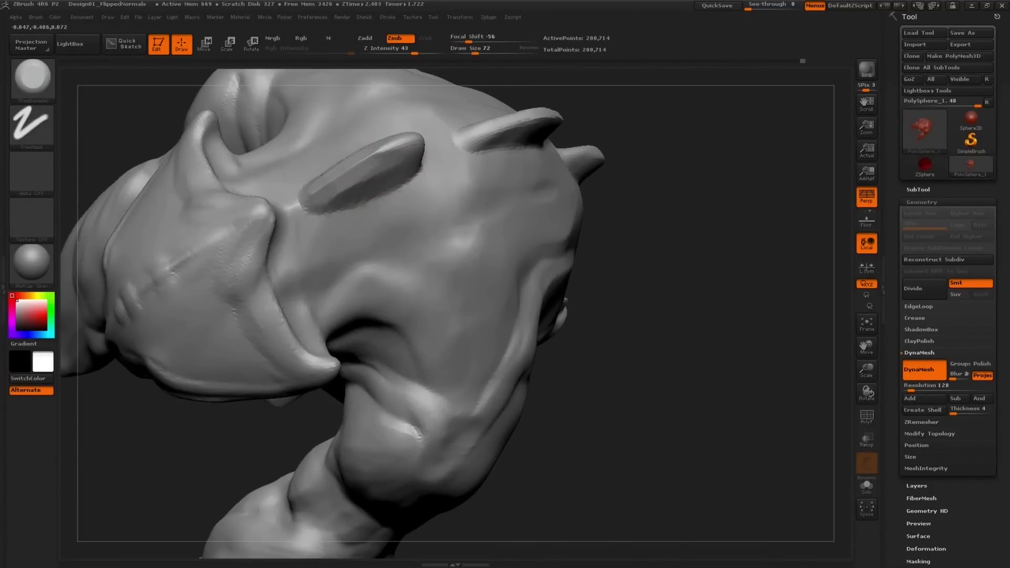
Flatten the sides and bases of the upper-back spikes with the TrimDynamic brush.
{"action": "left_click_drag", "start_coordinate": [369, 174], "coordinate": [339, 189]}
{"action": "mouse_move", "coordinate": [552, 179]}
{"action": "right_mouse_down"}
{"action": "mouse_move", "coordinate": [496, 205]}
{"action": "mouse_move", "coordinate": [505, 242]}
{"action": "right_mouse_up"}
{"action": "mouse_move", "coordinate": [487, 164]}
{"action": "left_mouse_down"}
{"action": "mouse_move", "coordinate": [521, 163]}
{"action": "mouse_move", "coordinate": [439, 171]}
{"action": "mouse_move", "coordinate": [388, 190]}
{"action": "left_mouse_up"}
{"action": "right_click_drag", "start_coordinate": [410, 184], "coordinate": [496, 169]}
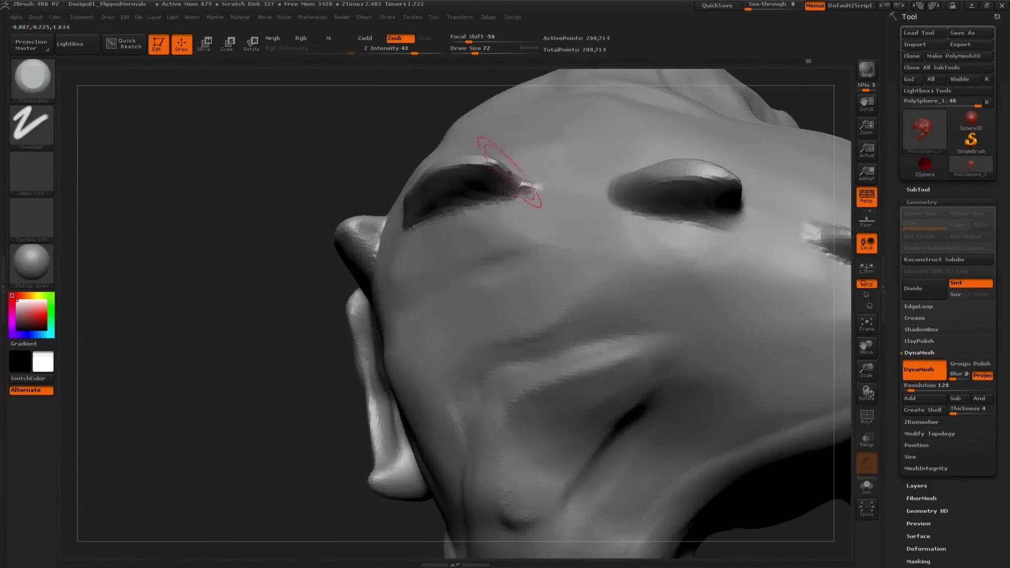
{"action": "left_click_drag", "start_coordinate": [722, 179], "coordinate": [663, 184]}
Trim and smooth around the bases of the midline spikes on the lower back and tail.
{"action": "mouse_move", "coordinate": [700, 187]}
{"action": "right_mouse_down", "text": "alt"}
{"action": "mouse_move", "coordinate": [533, 204]}
{"action": "mouse_move", "coordinate": [399, 195]}
{"action": "right_mouse_up", "text": "alt"}
{"action": "right_click_drag", "start_coordinate": [400, 194], "coordinate": [402, 231], "text": "ctrl"}
{"action": "right_click_drag", "start_coordinate": [629, 232], "coordinate": [609, 225], "text": "alt"}
{"action": "mouse_move", "coordinate": [608, 226]}
{"action": "left_mouse_down"}
{"action": "mouse_move", "coordinate": [664, 232]}
{"action": "mouse_move", "coordinate": [610, 226]}
{"action": "left_mouse_up"}
{"action": "mouse_move", "coordinate": [610, 226]}
{"action": "right_mouse_down"}
{"action": "mouse_move", "coordinate": [605, 266]}
{"action": "mouse_move", "coordinate": [665, 252]}
{"action": "right_mouse_up"}
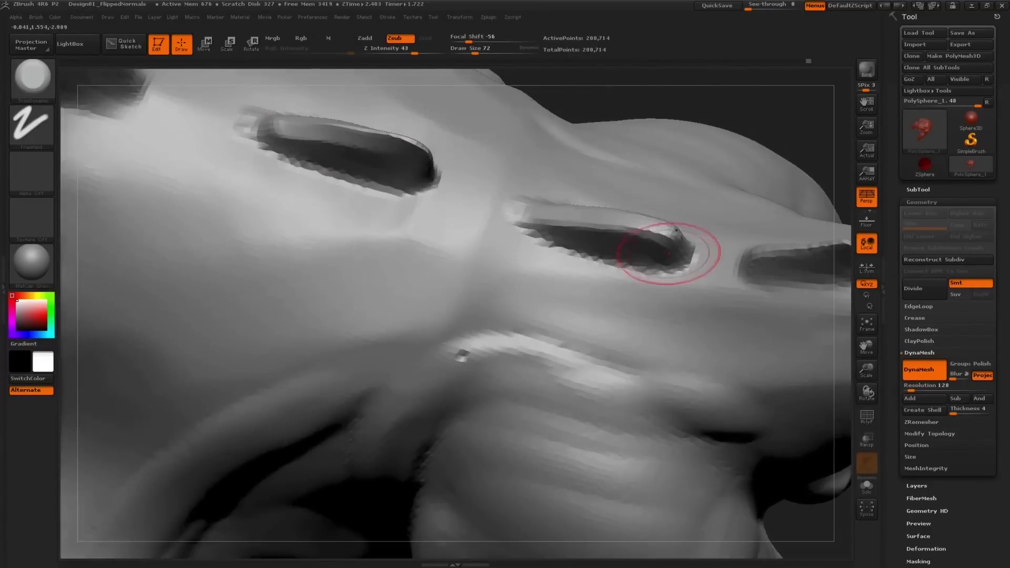
{"action": "mouse_move", "coordinate": [582, 233]}
{"action": "left_mouse_down"}
{"action": "mouse_move", "coordinate": [673, 241]}
{"action": "mouse_move", "coordinate": [559, 226]}
{"action": "left_mouse_up"}
{"action": "right_click_drag", "start_coordinate": [515, 219], "coordinate": [299, 182], "text": "alt"}
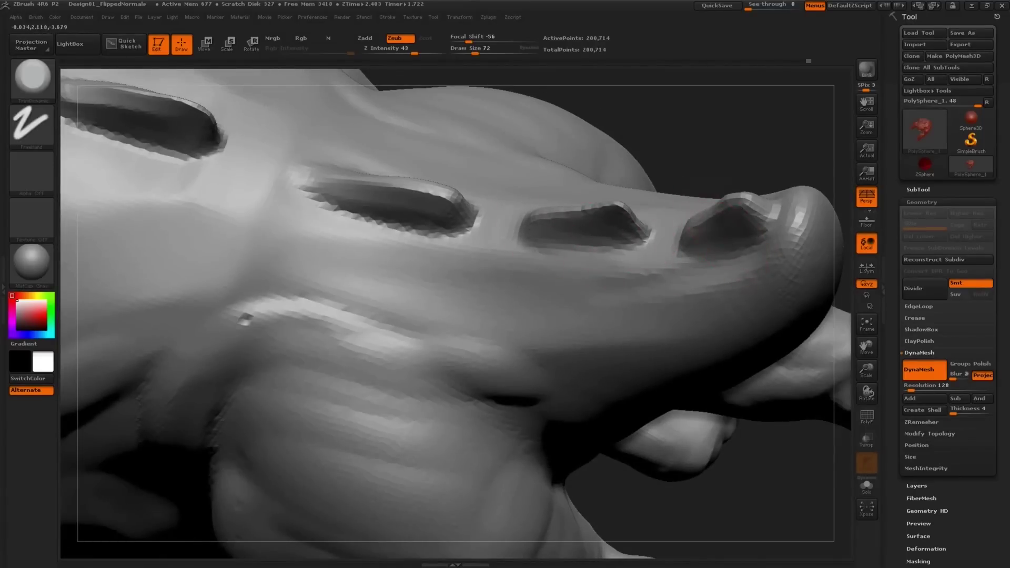
{"action": "mouse_move", "coordinate": [299, 183]}
{"action": "right_mouse_down", "text": "alt"}
{"action": "mouse_move", "coordinate": [312, 167]}
{"action": "mouse_move", "coordinate": [399, 131]}
{"action": "right_mouse_up", "text": "alt"}
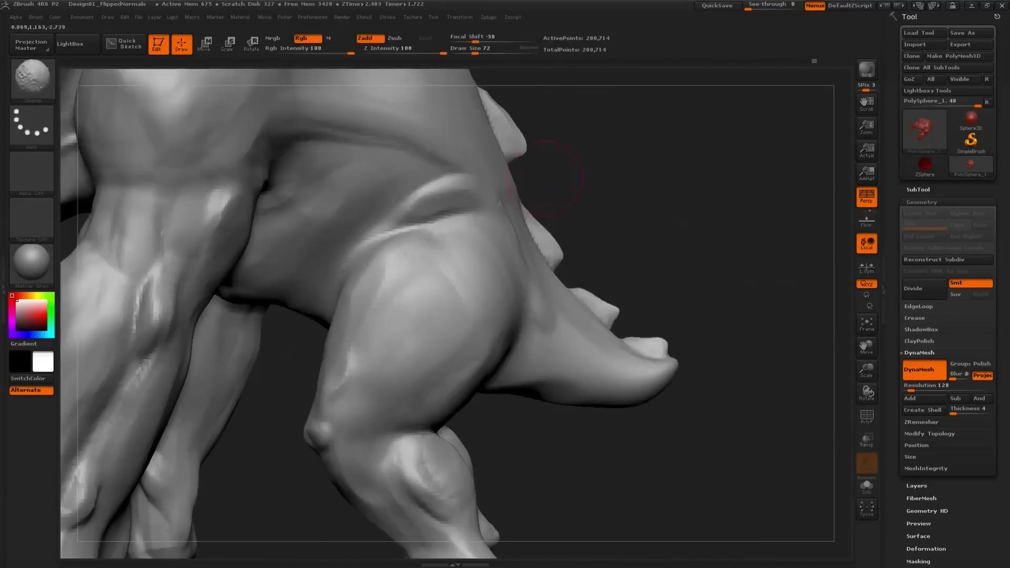
{"action": "mouse_move", "coordinate": [513, 192]}
{"action": "right_mouse_down", "text": "alt"}
{"action": "mouse_move", "coordinate": [599, 309]}
{"action": "mouse_move", "coordinate": [589, 236]}
{"action": "right_mouse_up", "text": "alt"}
{"action": "mouse_move", "coordinate": [589, 236]}
{"action": "right_mouse_down"}
{"action": "mouse_move", "coordinate": [571, 232]}
{"action": "mouse_move", "coordinate": [504, 262]}
{"action": "mouse_move", "coordinate": [421, 203]}
{"action": "mouse_move", "coordinate": [486, 249]}
{"action": "mouse_move", "coordinate": [500, 304]}
{"action": "mouse_move", "coordinate": [491, 220]}
{"action": "mouse_move", "coordinate": [516, 259]}
{"action": "right_mouse_up"}
With the Move brush active, mask mirrored patches beside the spine between the first two midline spikes and invert the mask.
{"action": "key", "text": "b"}
{"action": "key", "text": "m"}
{"action": "key", "text": "v"}
{"action": "key", "text": "s"}
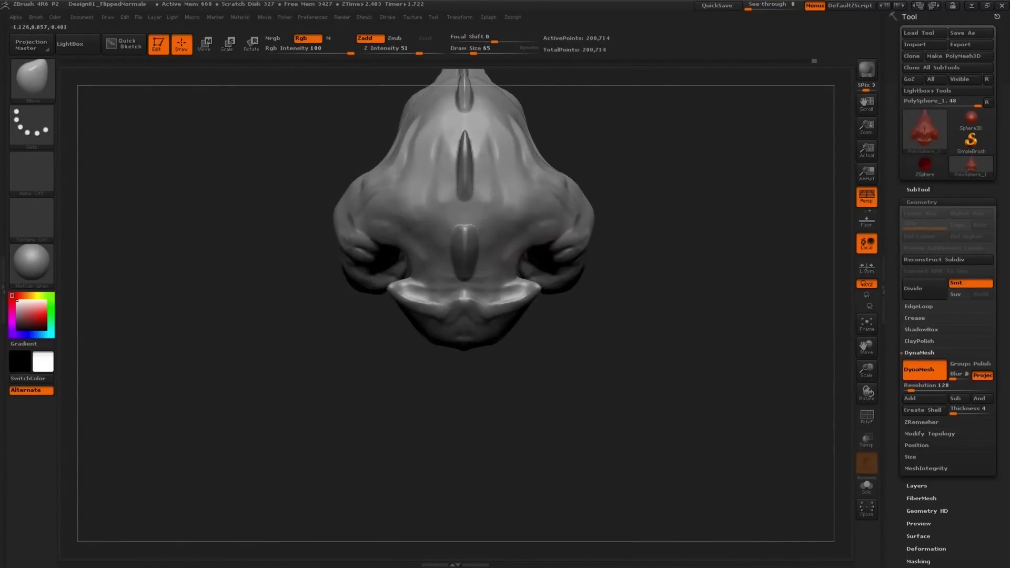
{"action": "left_click_drag", "start_coordinate": [517, 286], "coordinate": [526, 290]}
{"action": "key", "text": "s"}
{"action": "left_click_drag", "start_coordinate": [493, 242], "coordinate": [490, 240]}
{"action": "mouse_move", "coordinate": [490, 241]}
{"action": "right_mouse_down", "text": "ctrl"}
{"action": "mouse_move", "coordinate": [489, 295]}
{"action": "mouse_move", "coordinate": [491, 231]}
{"action": "right_mouse_up", "text": "ctrl"}
{"action": "key", "text": "s"}
{"action": "left_click_drag", "start_coordinate": [492, 231], "coordinate": [483, 231]}
{"action": "right_click_drag", "start_coordinate": [527, 230], "coordinate": [505, 200]}
{"action": "left_click_drag", "start_coordinate": [509, 180], "coordinate": [495, 235], "text": "ctrl"}
{"action": "mouse_move", "coordinate": [494, 234]}
{"action": "right_mouse_down"}
{"action": "mouse_move", "coordinate": [499, 274]}
{"action": "mouse_move", "coordinate": [508, 210]}
{"action": "right_mouse_up"}
{"action": "key", "text": "s"}
{"action": "left_click_drag", "start_coordinate": [508, 210], "coordinate": [531, 210]}
{"action": "key", "text": "ctrl+i"}
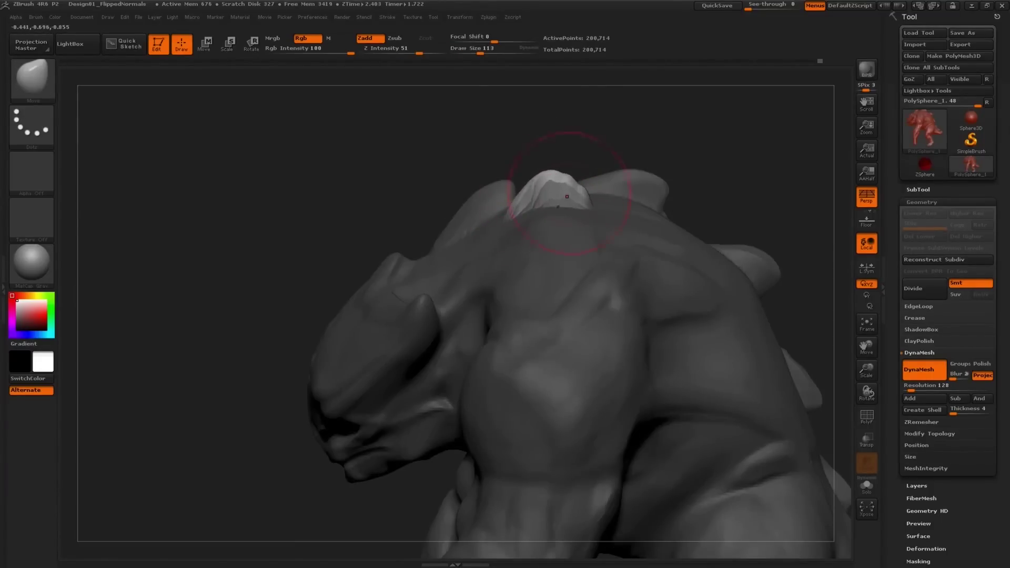
Pull the unmasked upper-back patches out into a pair of side spikes, using a draw size of 75, and clear the mask.
{"action": "left_click_drag", "start_coordinate": [588, 147], "coordinate": [573, 152], "text": "ctrl"}
{"action": "right_click_drag", "start_coordinate": [547, 158], "coordinate": [529, 116], "text": "ctrl"}
{"action": "mouse_move", "coordinate": [594, 210]}
{"action": "right_mouse_down"}
{"action": "mouse_move", "coordinate": [547, 213]}
{"action": "mouse_move", "coordinate": [608, 214]}
{"action": "mouse_move", "coordinate": [610, 242]}
{"action": "right_mouse_up"}
{"action": "key", "text": "bracketleft"}
{"action": "key", "text": "bracketleft"}
{"action": "key", "text": "ctrl+a"}
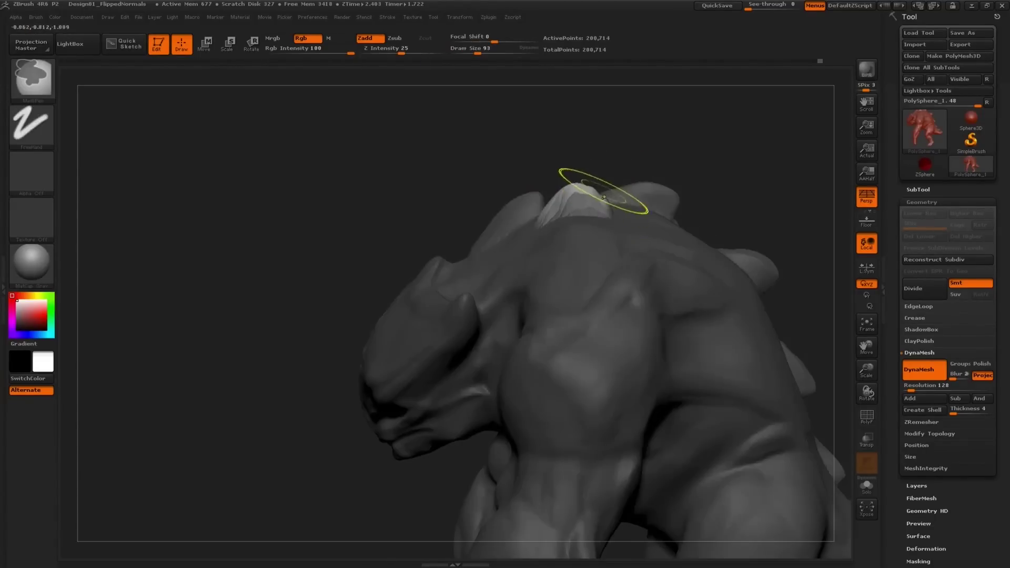
{"action": "key", "text": "s"}
{"action": "left_click_drag", "start_coordinate": [594, 199], "coordinate": [570, 188]}
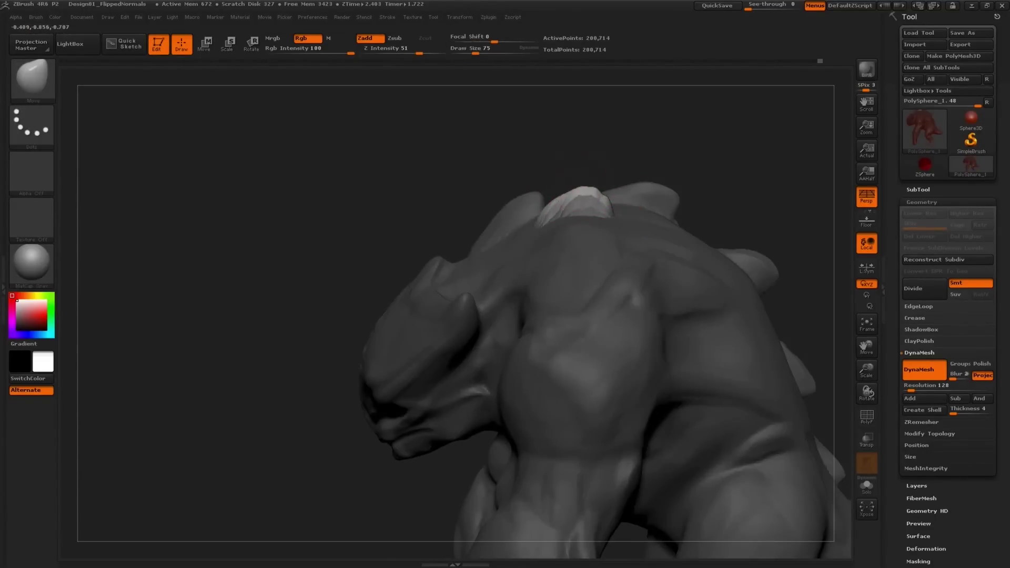
{"action": "mouse_move", "coordinate": [494, 158]}
{"action": "left_mouse_down"}
{"action": "mouse_move", "coordinate": [650, 198]}
{"action": "mouse_move", "coordinate": [644, 215]}
{"action": "left_mouse_up"}
{"action": "mouse_move", "coordinate": [625, 176]}
{"action": "left_mouse_down"}
{"action": "mouse_move", "coordinate": [639, 203]}
{"action": "mouse_move", "coordinate": [639, 171]}
{"action": "left_mouse_up"}
{"action": "left_click_drag", "start_coordinate": [649, 173], "coordinate": [528, 166], "text": "ctrl"}
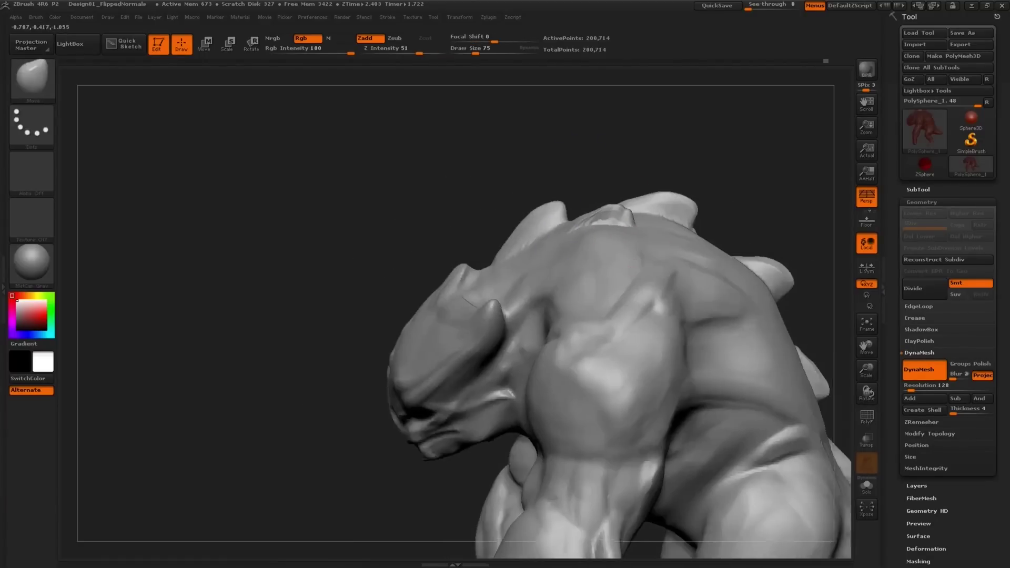
Mask patches beside the spine between the second and third midline spikes and pull out another pair of side spikes.
{"action": "left_click_drag", "start_coordinate": [647, 215], "coordinate": [582, 235]}
{"action": "left_click_drag", "start_coordinate": [475, 53], "coordinate": [464, 53]}
{"action": "mouse_move", "coordinate": [667, 205]}
{"action": "left_mouse_down"}
{"action": "mouse_move", "coordinate": [602, 239]}
{"action": "mouse_move", "coordinate": [586, 235]}
{"action": "mouse_move", "coordinate": [632, 253]}
{"action": "left_mouse_up"}
{"action": "mouse_move", "coordinate": [629, 239]}
{"action": "right_mouse_down"}
{"action": "mouse_move", "coordinate": [612, 252]}
{"action": "mouse_move", "coordinate": [650, 223]}
{"action": "right_mouse_up"}
{"action": "key", "text": "s"}
{"action": "left_click_drag", "start_coordinate": [625, 235], "coordinate": [644, 235]}
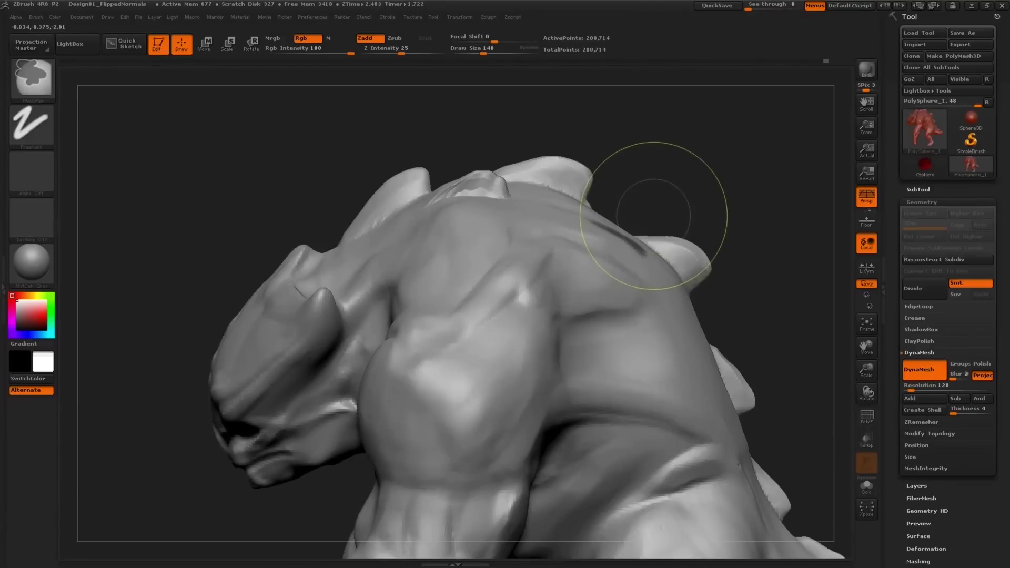
{"action": "key", "text": "ctrl+i"}
{"action": "right_click_drag", "start_coordinate": [635, 237], "coordinate": [652, 236]}
{"action": "key", "text": "s"}
{"action": "left_click_drag", "start_coordinate": [655, 235], "coordinate": [651, 236]}
{"action": "mouse_move", "coordinate": [652, 236]}
{"action": "right_mouse_down"}
{"action": "mouse_move", "coordinate": [749, 231]}
{"action": "mouse_move", "coordinate": [699, 226]}
{"action": "right_mouse_up"}
{"action": "key", "text": "ctrl+i"}
Check the creature's silhouette in flat black and restore the normal shading.
{"action": "key", "text": "f"}
{"action": "right_click_drag", "start_coordinate": [676, 288], "coordinate": [649, 234]}
{"action": "key", "text": "v"}
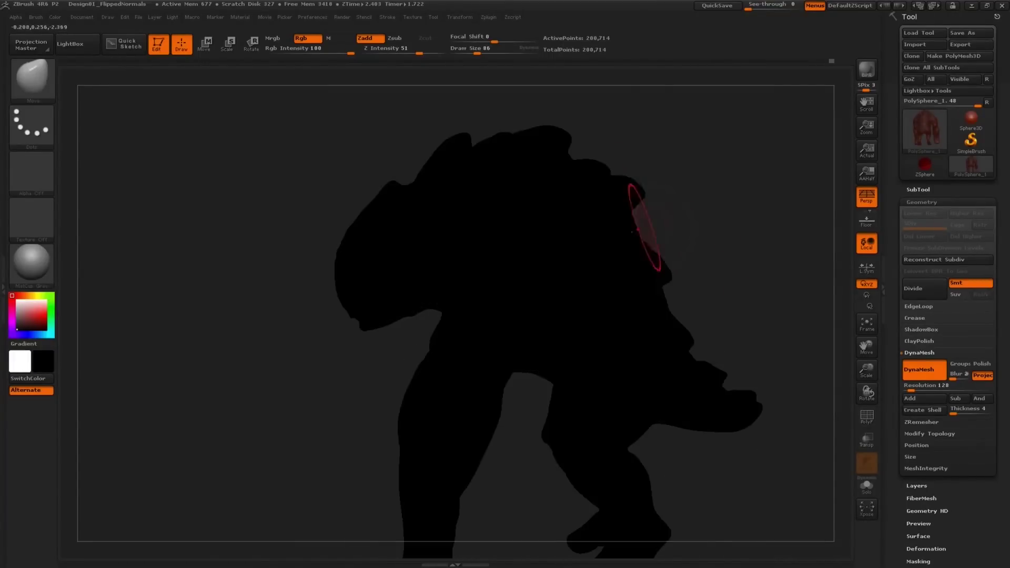
{"action": "key", "text": "v"}
{"action": "mouse_move", "coordinate": [599, 179]}
{"action": "right_mouse_down", "text": "alt"}
{"action": "mouse_move", "coordinate": [618, 254]}
{"action": "mouse_move", "coordinate": [613, 241]}
{"action": "right_mouse_up", "text": "alt"}
{"action": "key", "text": "v"}
{"action": "key", "text": "v"}
Mask mid-back patches after the third midline spike, invert the mask, and pull out a pair of side spikes.
{"action": "key", "text": "s"}
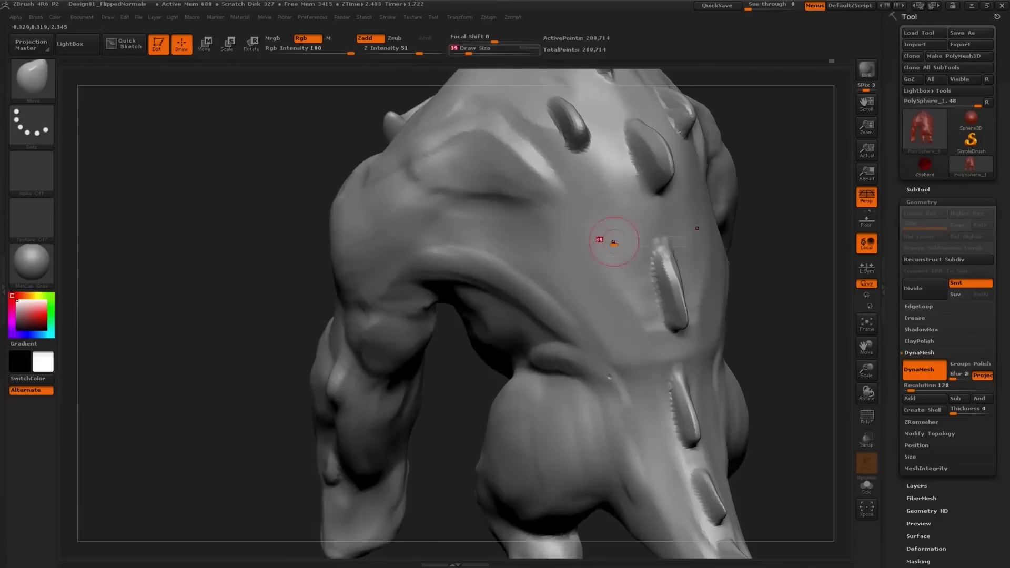
{"action": "left_click_drag", "start_coordinate": [607, 207], "coordinate": [607, 216], "text": "ctrl"}
{"action": "mouse_move", "coordinate": [608, 215]}
{"action": "right_mouse_down"}
{"action": "mouse_move", "coordinate": [636, 232]}
{"action": "mouse_move", "coordinate": [603, 262]}
{"action": "mouse_move", "coordinate": [660, 239]}
{"action": "right_mouse_up"}
{"action": "left_click", "coordinate": [660, 239], "text": "ctrl"}
{"action": "key", "text": "s"}
{"action": "left_click", "coordinate": [655, 240]}
{"action": "left_click_drag", "start_coordinate": [610, 235], "coordinate": [616, 231]}
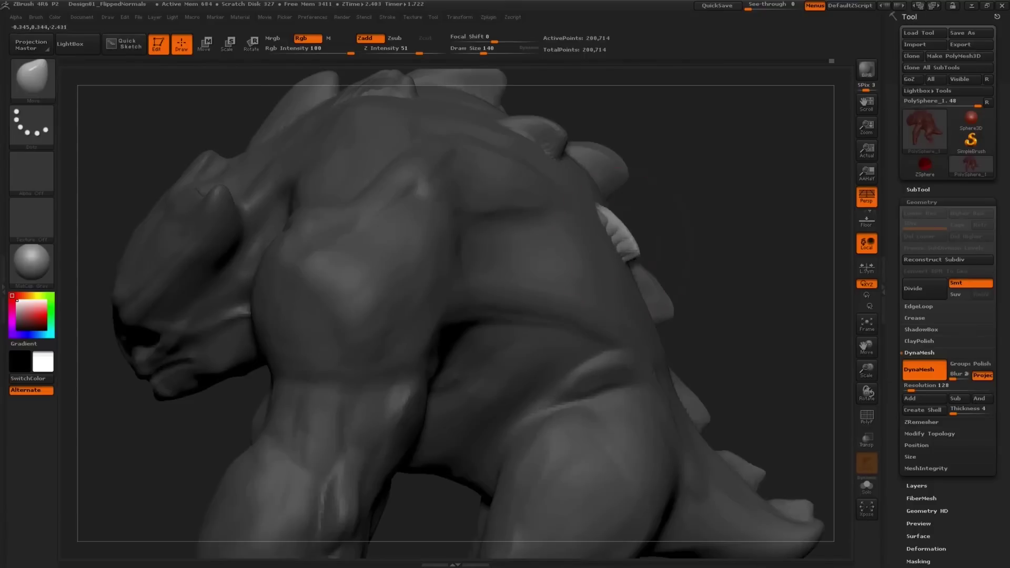
{"action": "key", "text": "s"}
{"action": "left_click", "coordinate": [629, 222]}
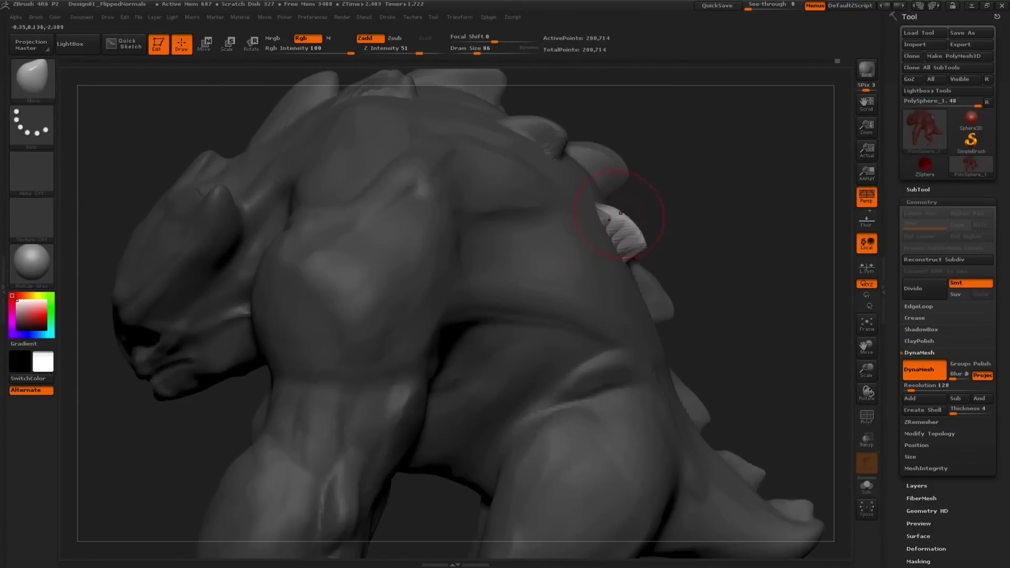
{"action": "left_click_drag", "start_coordinate": [676, 203], "coordinate": [685, 212], "text": "ctrl"}
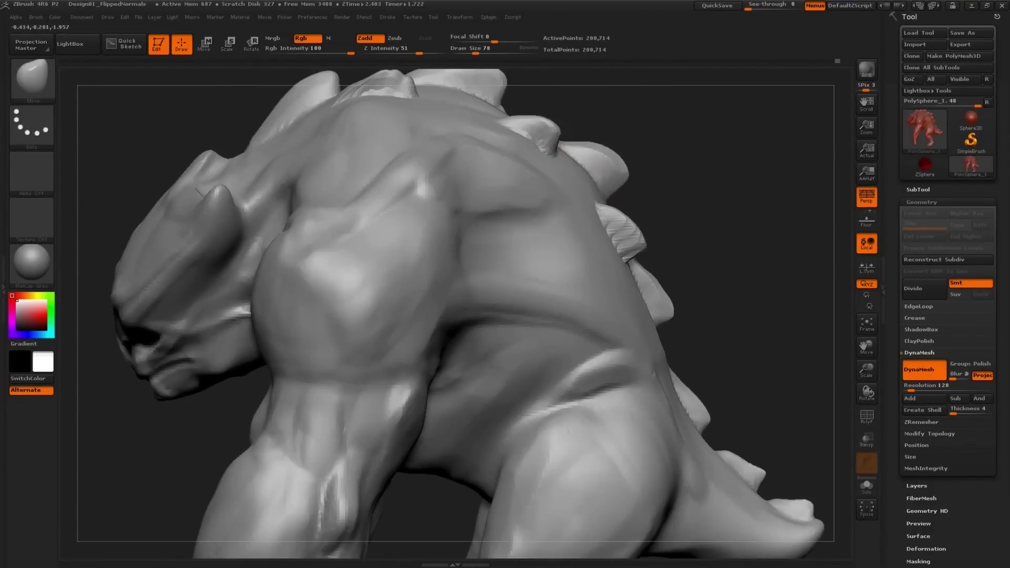
Isolate mirrored patches above the hips with an inverted mask and pull them into a pair of side spikes.
{"action": "mouse_move", "coordinate": [605, 240]}
{"action": "right_mouse_down"}
{"action": "mouse_move", "coordinate": [620, 214]}
{"action": "mouse_move", "coordinate": [631, 304]}
{"action": "right_mouse_up"}
{"action": "key", "text": "s"}
{"action": "left_click_drag", "start_coordinate": [631, 303], "coordinate": [629, 304]}
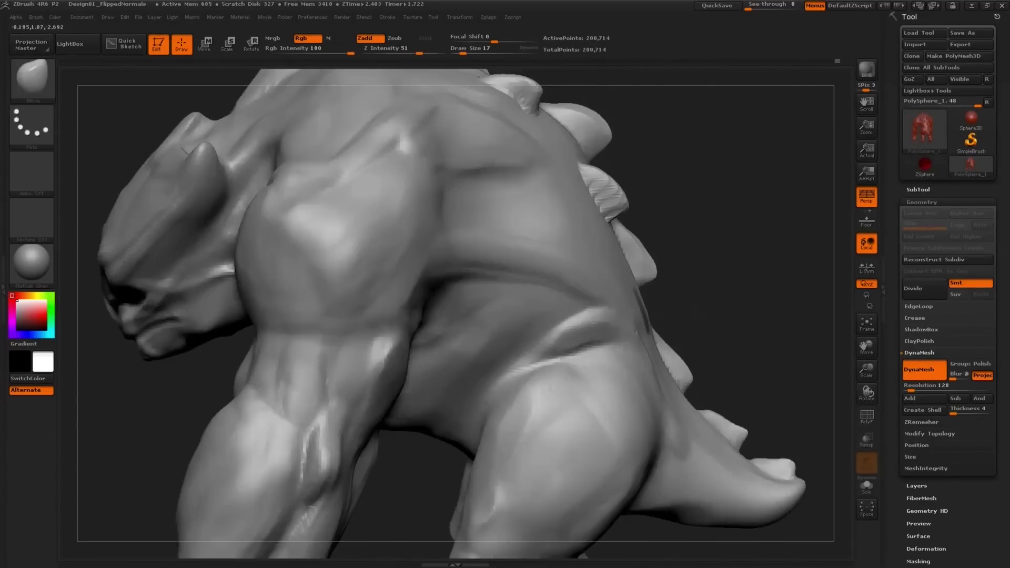
{"action": "key", "text": "s"}
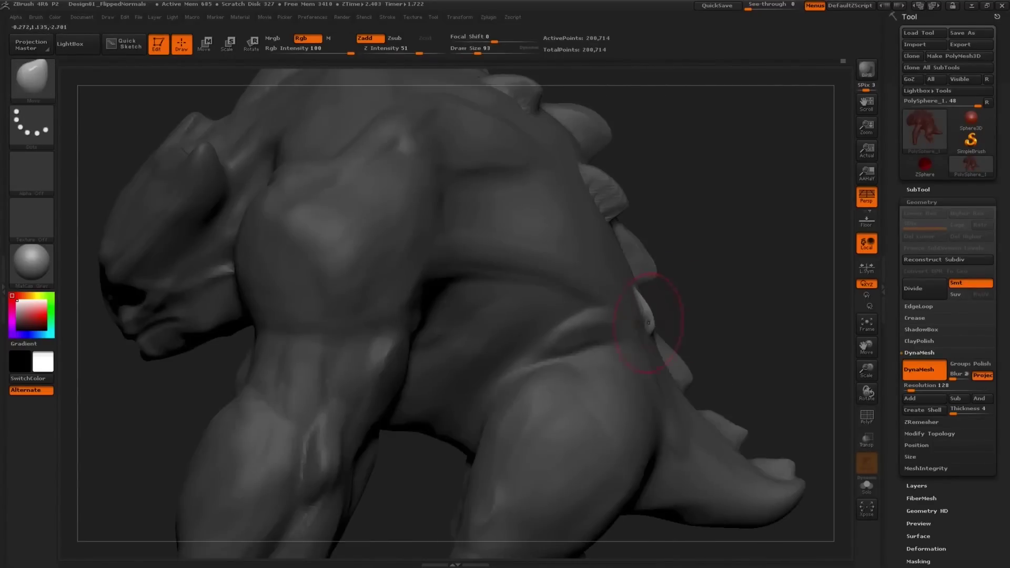
{"action": "left_click_drag", "start_coordinate": [758, 316], "coordinate": [657, 321]}
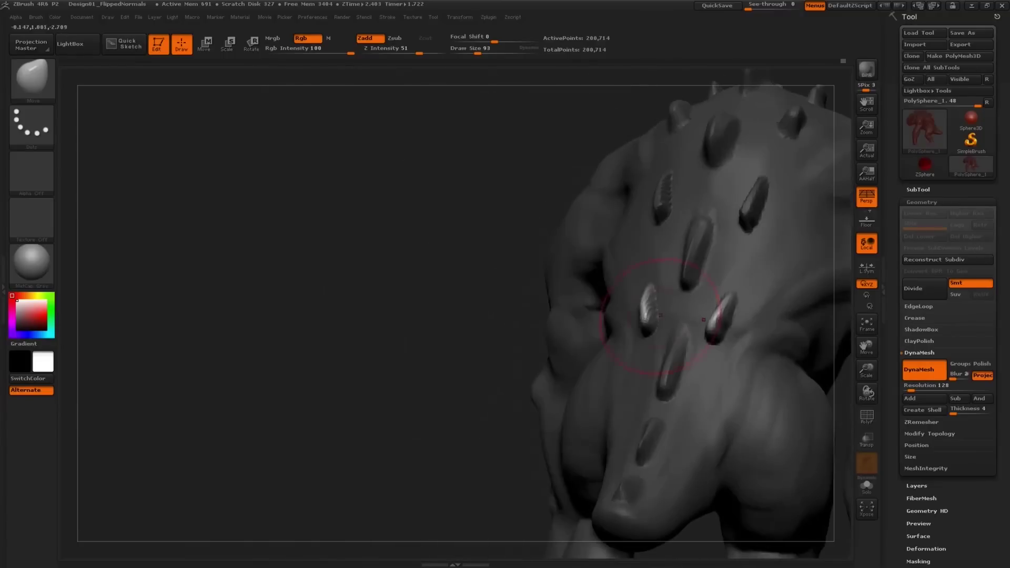
{"action": "mouse_move", "coordinate": [528, 307]}
{"action": "left_mouse_down"}
{"action": "mouse_move", "coordinate": [547, 268]}
{"action": "mouse_move", "coordinate": [541, 221]}
{"action": "mouse_move", "coordinate": [550, 342]}
{"action": "left_mouse_up"}
{"action": "key", "text": "s"}
{"action": "left_click_drag", "start_coordinate": [637, 267], "coordinate": [633, 267]}
{"action": "left_click_drag", "start_coordinate": [633, 267], "coordinate": [629, 258]}
{"action": "mouse_move", "coordinate": [447, 295]}
{"action": "left_mouse_down"}
{"action": "mouse_move", "coordinate": [499, 300]}
{"action": "mouse_move", "coordinate": [579, 342]}
{"action": "left_mouse_up"}
Isolate mirrored patches at the base of the tail with a mask, shape them into side spikes and clear the mask.
{"action": "key", "text": "s"}
{"action": "left_click_drag", "start_coordinate": [642, 376], "coordinate": [637, 387], "text": "ctrl"}
{"action": "key", "text": "bracketleft"}
{"action": "left_click_drag", "start_coordinate": [400, 321], "coordinate": [579, 337]}
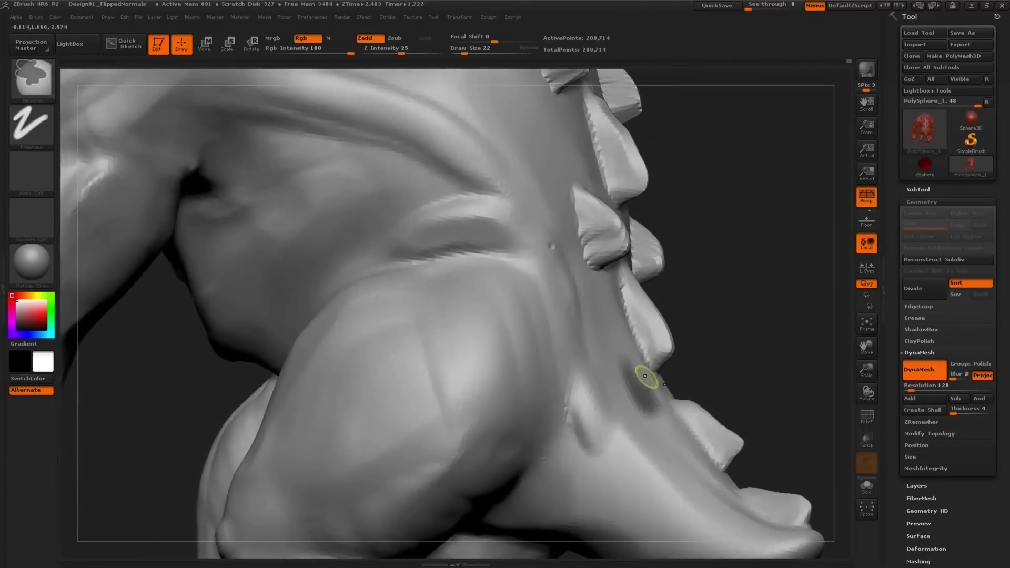
{"action": "right_click_drag", "start_coordinate": [631, 401], "coordinate": [653, 384]}
{"action": "key", "text": "s"}
{"action": "mouse_move", "coordinate": [656, 383]}
{"action": "left_mouse_down"}
{"action": "mouse_move", "coordinate": [676, 383]}
{"action": "mouse_move", "coordinate": [610, 373]}
{"action": "mouse_move", "coordinate": [660, 385]}
{"action": "left_mouse_up"}
{"action": "left_click", "coordinate": [678, 360], "text": "ctrl"}
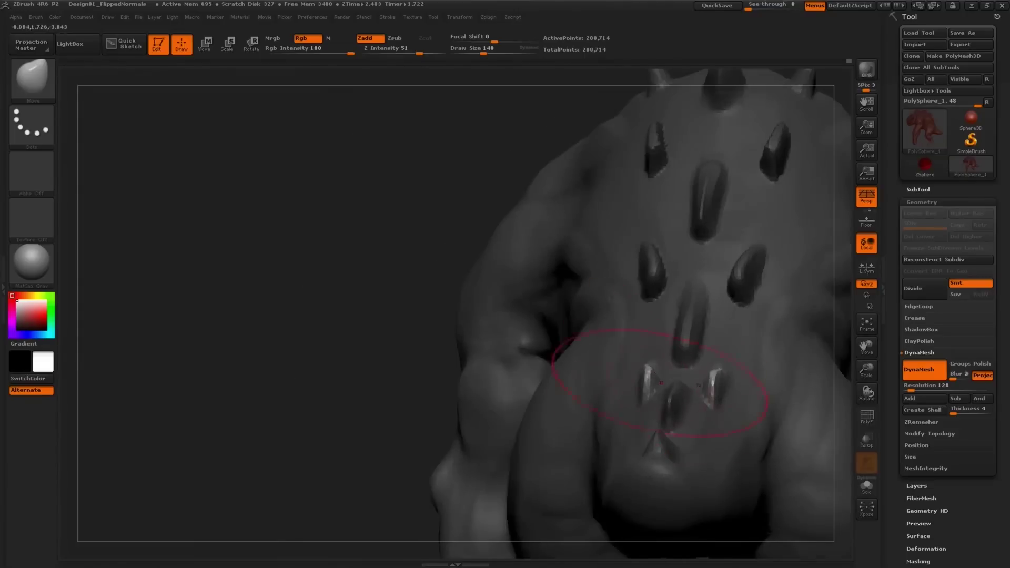
{"action": "right_click_drag", "start_coordinate": [661, 385], "coordinate": [663, 372]}
{"action": "key", "text": "s"}
{"action": "left_click_drag", "start_coordinate": [665, 372], "coordinate": [656, 371]}
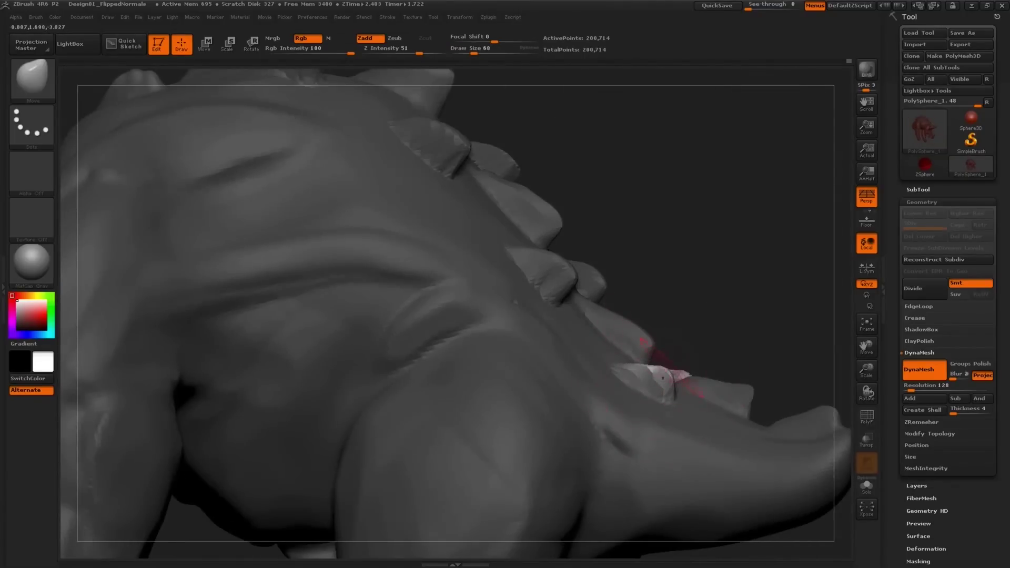
{"action": "right_click_drag", "start_coordinate": [666, 369], "coordinate": [721, 342]}
{"action": "left_click_drag", "start_coordinate": [721, 342], "coordinate": [731, 352], "text": "ctrl"}
Mask mirrored patches near the end of the tail, between the last midline spikes, and invert the mask.
{"action": "right_click_drag", "start_coordinate": [726, 347], "coordinate": [594, 331], "text": "ctrl"}
{"action": "mouse_move", "coordinate": [594, 332]}
{"action": "right_mouse_down", "text": "ctrl"}
{"action": "mouse_move", "coordinate": [636, 368]}
{"action": "mouse_move", "coordinate": [610, 337]}
{"action": "mouse_move", "coordinate": [620, 273]}
{"action": "mouse_move", "coordinate": [589, 237]}
{"action": "right_mouse_up", "text": "ctrl"}
{"action": "mouse_move", "coordinate": [589, 237]}
{"action": "right_mouse_down"}
{"action": "mouse_move", "coordinate": [663, 247]}
{"action": "mouse_move", "coordinate": [615, 263]}
{"action": "mouse_move", "coordinate": [626, 320]}
{"action": "right_mouse_up"}
{"action": "key", "text": "s"}
{"action": "left_click_drag", "start_coordinate": [626, 320], "coordinate": [617, 320]}
{"action": "mouse_move", "coordinate": [617, 320]}
{"action": "right_mouse_down"}
{"action": "mouse_move", "coordinate": [654, 353]}
{"action": "mouse_move", "coordinate": [636, 327]}
{"action": "right_mouse_up"}
{"action": "key", "text": "b"}
{"action": "key", "text": "m"}
{"action": "key", "text": "f"}
{"action": "left_click_drag", "start_coordinate": [630, 311], "coordinate": [631, 316], "text": "ctrl"}
{"action": "mouse_move", "coordinate": [631, 318]}
{"action": "right_mouse_down"}
{"action": "mouse_move", "coordinate": [648, 325]}
{"action": "mouse_move", "coordinate": [705, 308]}
{"action": "right_mouse_up"}
{"action": "left_click", "coordinate": [705, 309], "text": "ctrl"}
Pull the unmasked tail patches out into a final pair of side spikes with the Move brush.
{"action": "key", "text": "s"}
{"action": "left_click", "coordinate": [701, 328]}
{"action": "left_click_drag", "start_coordinate": [651, 353], "coordinate": [664, 335]}
{"action": "right_click_drag", "start_coordinate": [664, 335], "coordinate": [578, 316], "text": "ctrl"}
{"action": "left_click_drag", "start_coordinate": [666, 340], "coordinate": [659, 333]}
{"action": "right_click_drag", "start_coordinate": [658, 332], "coordinate": [678, 331]}
{"action": "key", "text": "s"}
{"action": "left_click", "coordinate": [670, 333]}
{"action": "left_click_drag", "start_coordinate": [661, 342], "coordinate": [693, 332]}
{"action": "key", "text": "s"}
{"action": "left_click", "coordinate": [675, 334]}
{"action": "mouse_move", "coordinate": [693, 333]}
{"action": "right_mouse_down"}
{"action": "mouse_move", "coordinate": [746, 310]}
{"action": "mouse_move", "coordinate": [741, 286]}
{"action": "mouse_move", "coordinate": [678, 305]}
{"action": "right_mouse_up"}
{"action": "key", "text": "shift"}
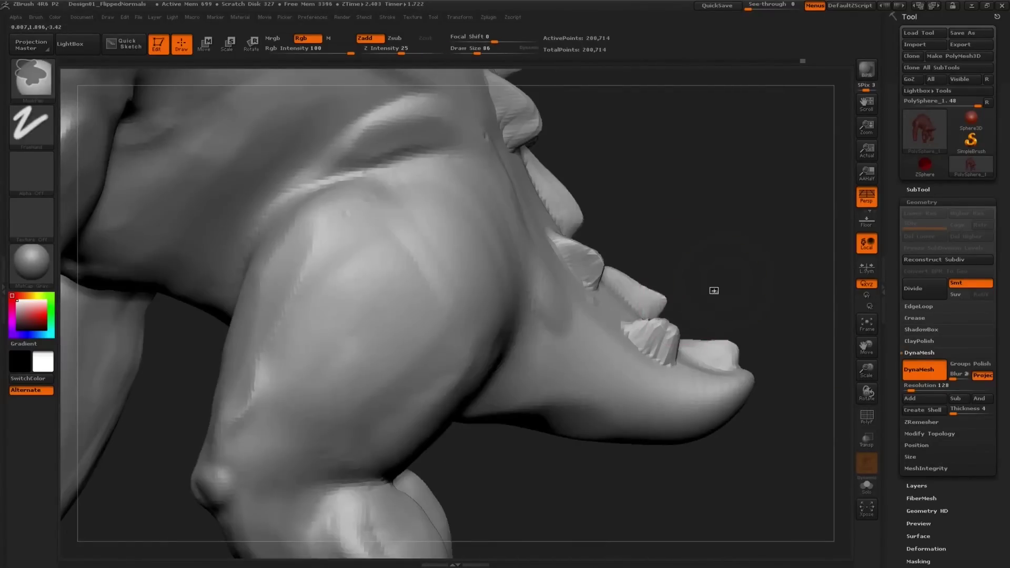
Remesh the model with DynaMesh and smooth the new side spikes along the back and tail.
{"action": "right_click_drag", "start_coordinate": [713, 290], "coordinate": [654, 326], "text": "ctrl"}
{"action": "mouse_move", "coordinate": [653, 326]}
{"action": "left_mouse_down", "text": "shift"}
{"action": "mouse_move", "coordinate": [631, 315]}
{"action": "mouse_move", "coordinate": [594, 247]}
{"action": "left_mouse_up", "text": "shift"}
{"action": "right_click_drag", "start_coordinate": [594, 247], "coordinate": [602, 334], "text": "ctrl"}
{"action": "key", "text": "shift"}
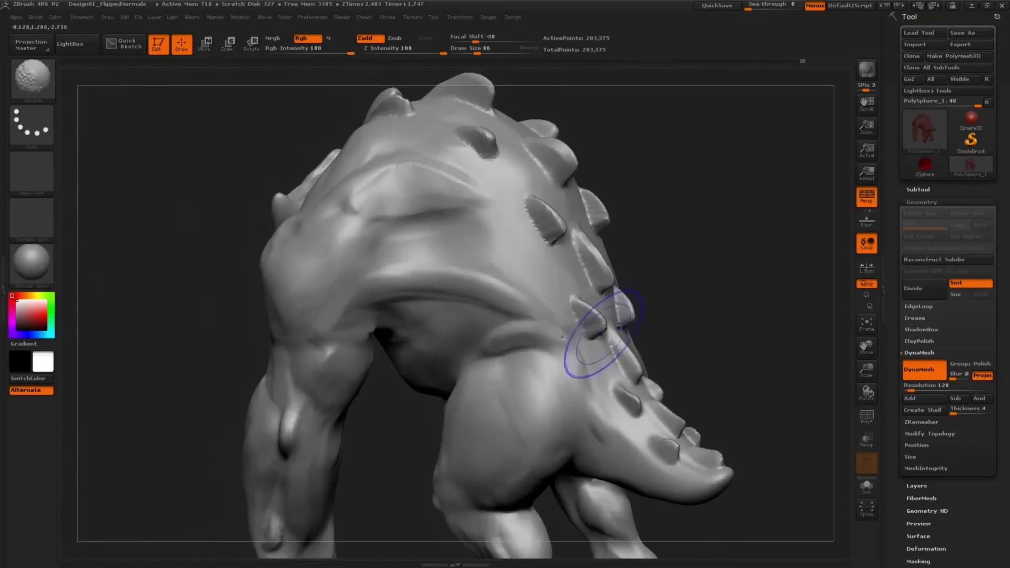
Build up form around the large spike behind the head with the ClayBuildup brush, using a draw size of 59.
{"action": "mouse_move", "coordinate": [534, 207]}
{"action": "right_mouse_down"}
{"action": "mouse_move", "coordinate": [463, 132]}
{"action": "mouse_move", "coordinate": [482, 199]}
{"action": "mouse_move", "coordinate": [368, 237]}
{"action": "mouse_move", "coordinate": [315, 295]}
{"action": "mouse_move", "coordinate": [429, 225]}
{"action": "right_mouse_up"}
{"action": "key", "text": "b"}
{"action": "key", "text": "c"}
{"action": "key", "text": "b"}
{"action": "key", "text": "s"}
{"action": "left_click_drag", "start_coordinate": [400, 221], "coordinate": [387, 236]}
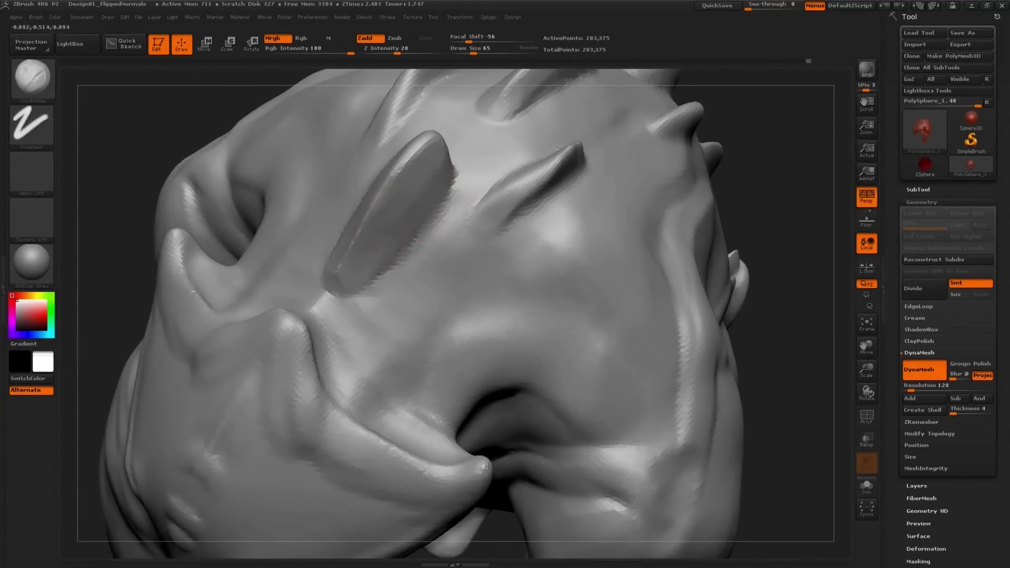
{"action": "key", "text": "s"}
{"action": "left_click_drag", "start_coordinate": [339, 259], "coordinate": [335, 279]}
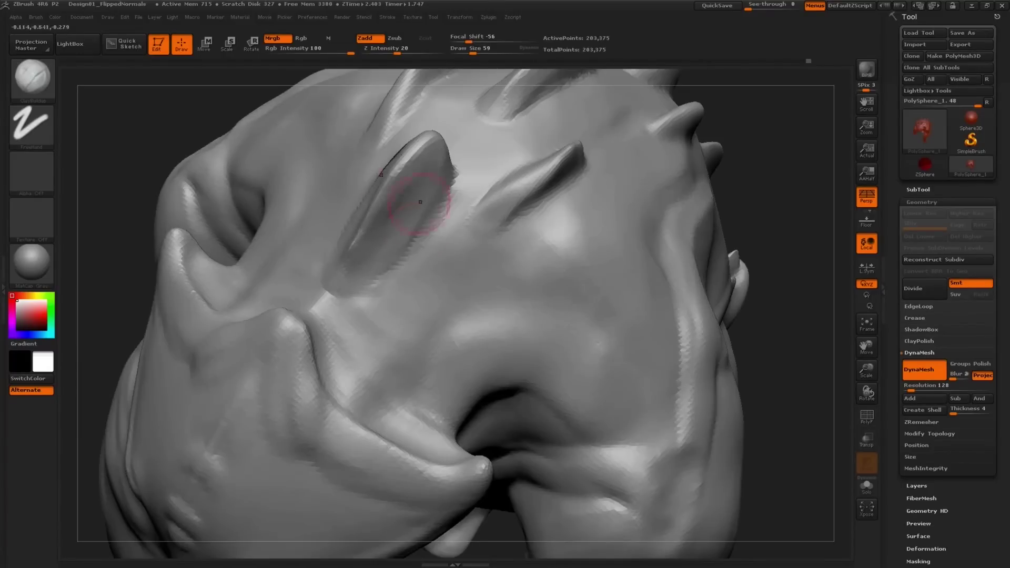
{"action": "left_click_drag", "start_coordinate": [420, 184], "coordinate": [417, 186]}
Add smaller clay strokes around the bases of the upper-back spikes, reducing the draw size to 26.
{"action": "mouse_move", "coordinate": [417, 191]}
{"action": "right_mouse_down"}
{"action": "mouse_move", "coordinate": [539, 211]}
{"action": "mouse_move", "coordinate": [547, 243]}
{"action": "right_mouse_up"}
{"action": "key", "text": "s"}
{"action": "left_click_drag", "start_coordinate": [547, 242], "coordinate": [542, 242]}
{"action": "right_click_drag", "start_coordinate": [490, 161], "coordinate": [502, 205]}
{"action": "key", "text": "["}
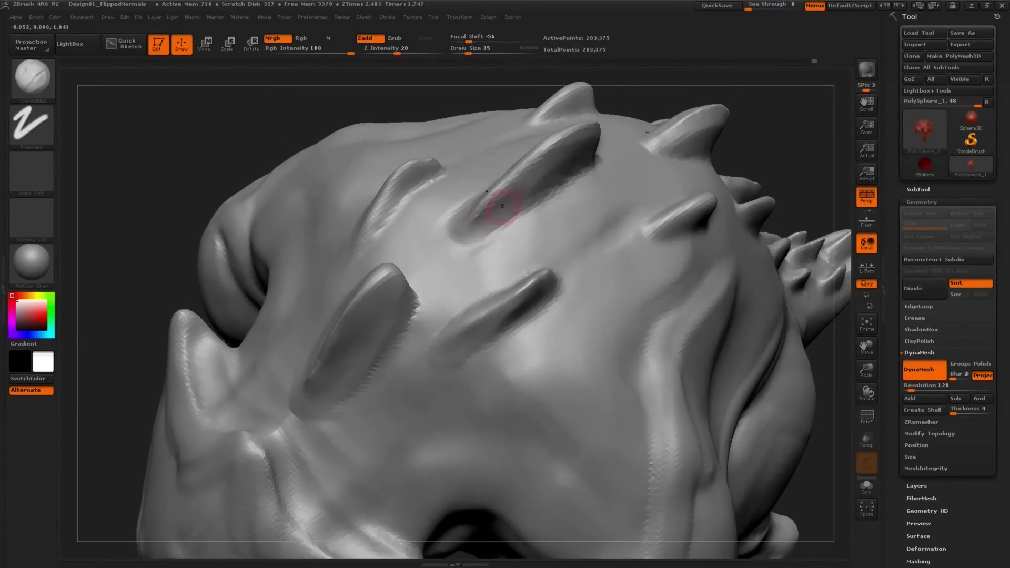
{"action": "right_click_drag", "start_coordinate": [447, 234], "coordinate": [485, 225]}
{"action": "key", "text": "s"}
{"action": "left_click_drag", "start_coordinate": [485, 226], "coordinate": [473, 226]}
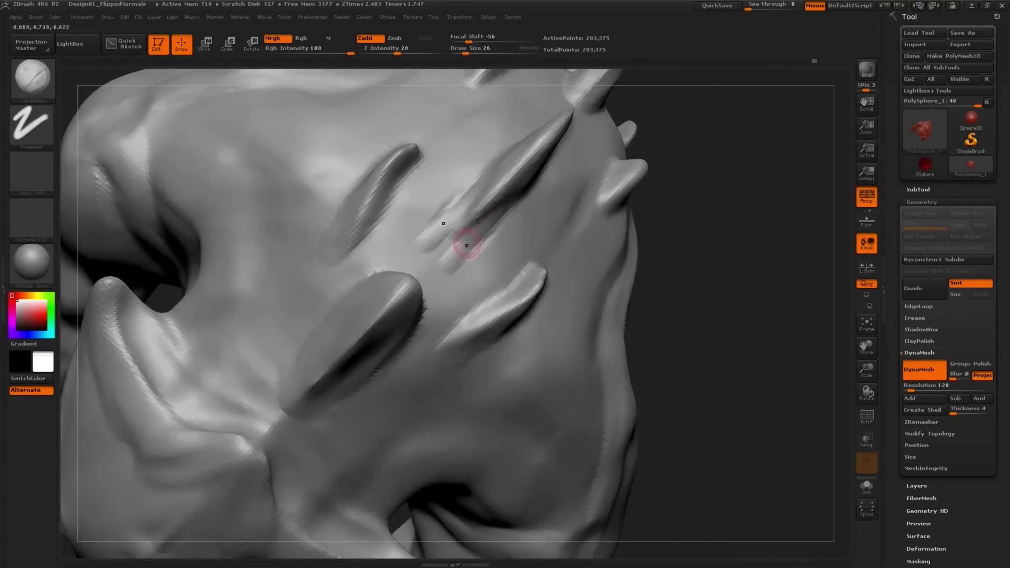
{"action": "mouse_move", "coordinate": [440, 215]}
{"action": "right_mouse_down"}
{"action": "mouse_move", "coordinate": [519, 214]}
{"action": "mouse_move", "coordinate": [466, 280]}
{"action": "right_mouse_up"}
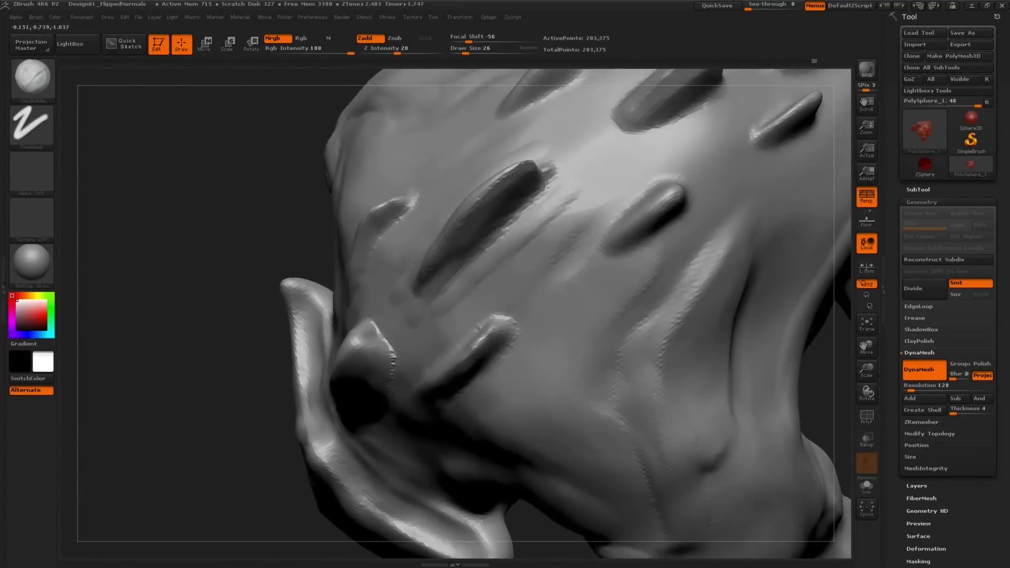
{"action": "right_click_drag", "start_coordinate": [573, 200], "coordinate": [549, 139]}
{"action": "right_click_drag", "start_coordinate": [581, 237], "coordinate": [613, 275]}
{"action": "right_click_drag", "start_coordinate": [561, 315], "coordinate": [543, 277]}
Sculpt ridges running from the upper-back side spikes with the Standard brush and smooth the surrounding surface.
{"action": "key", "text": "b"}
{"action": "key", "text": "s"}
{"action": "key", "text": "t"}
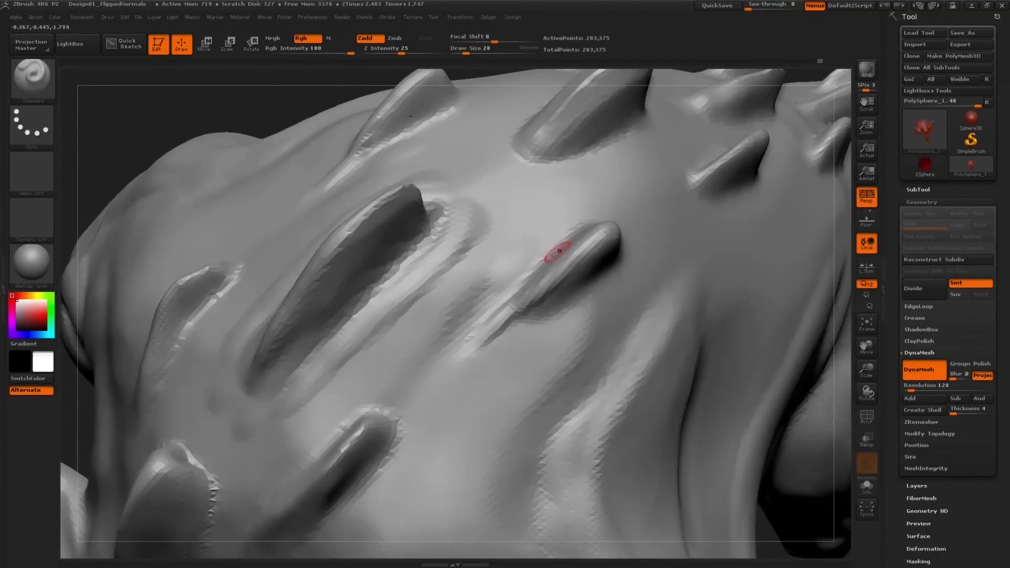
{"action": "left_click_drag", "start_coordinate": [598, 241], "coordinate": [503, 328]}
{"action": "key", "text": "s"}
{"action": "left_click_drag", "start_coordinate": [509, 300], "coordinate": [516, 301]}
{"action": "right_click_drag", "start_coordinate": [620, 145], "coordinate": [530, 231]}
{"action": "mouse_move", "coordinate": [470, 236]}
{"action": "left_mouse_down", "text": "shift"}
{"action": "mouse_move", "coordinate": [450, 219]}
{"action": "mouse_move", "coordinate": [463, 232]}
{"action": "mouse_move", "coordinate": [492, 233]}
{"action": "mouse_move", "coordinate": [542, 208]}
{"action": "left_mouse_up", "text": "shift"}
{"action": "mouse_move", "coordinate": [541, 208]}
{"action": "right_mouse_down"}
{"action": "mouse_move", "coordinate": [642, 210]}
{"action": "mouse_move", "coordinate": [542, 178]}
{"action": "mouse_move", "coordinate": [692, 158]}
{"action": "right_mouse_up"}
{"action": "key", "text": "shift"}
Check the silhouette of the spiked back from the side in flat black and return to normal shading.
{"action": "mouse_move", "coordinate": [594, 315]}
{"action": "right_mouse_down", "text": "ctrl"}
{"action": "mouse_move", "coordinate": [594, 220]}
{"action": "mouse_move", "coordinate": [678, 200]}
{"action": "mouse_move", "coordinate": [620, 210]}
{"action": "right_mouse_up", "text": "ctrl"}
{"action": "right_click_drag", "start_coordinate": [736, 368], "coordinate": [463, 175], "text": "ctrl"}
{"action": "key", "text": "v"}
{"action": "key", "text": "v"}
{"action": "key", "text": "v"}
{"action": "key", "text": "v"}
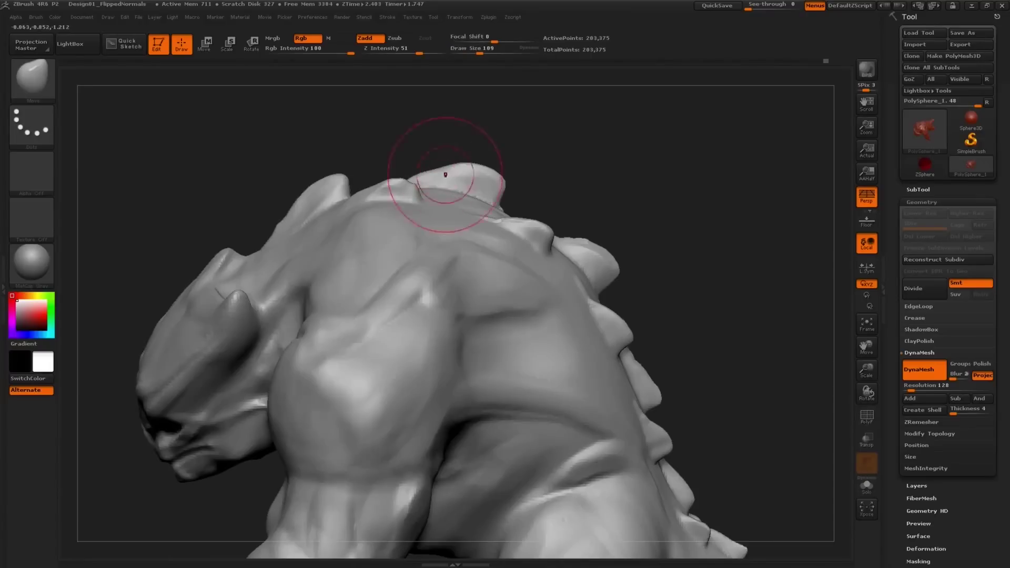
Reshape the tips and contours of the upper-back spikes with the Move brush, varying the draw size between large and small spikes.
{"action": "key", "text": "s"}
{"action": "left_click_drag", "start_coordinate": [459, 173], "coordinate": [481, 173]}
{"action": "mouse_move", "coordinate": [504, 200]}
{"action": "right_mouse_down"}
{"action": "mouse_move", "coordinate": [513, 169]}
{"action": "mouse_move", "coordinate": [508, 208]}
{"action": "mouse_move", "coordinate": [520, 203]}
{"action": "mouse_move", "coordinate": [492, 202]}
{"action": "right_mouse_up"}
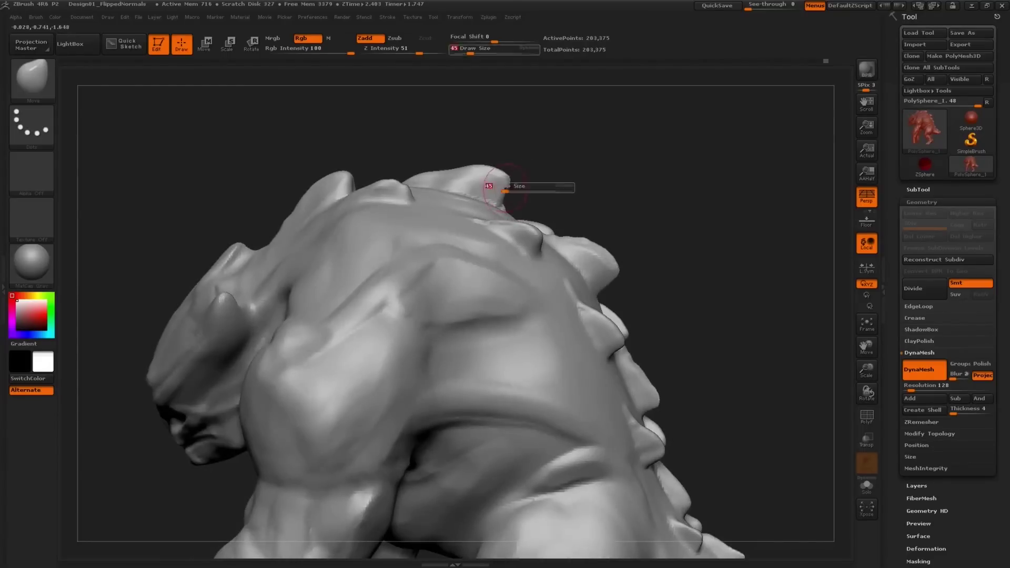
{"action": "key", "text": "s"}
{"action": "left_click_drag", "start_coordinate": [472, 174], "coordinate": [476, 174]}
{"action": "right_click_drag", "start_coordinate": [453, 173], "coordinate": [476, 172], "text": "shift"}
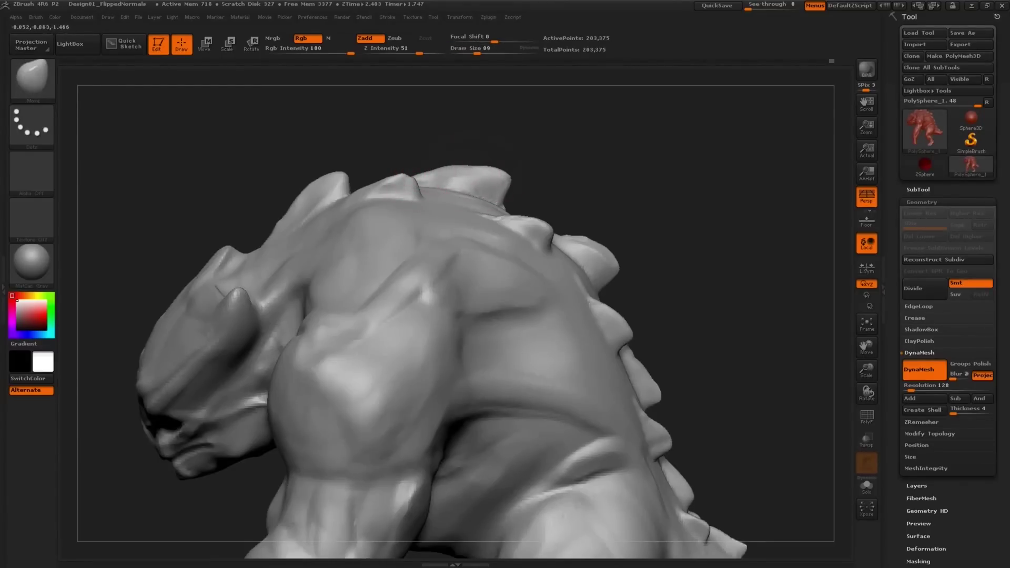
{"action": "mouse_move", "coordinate": [510, 184]}
{"action": "right_mouse_down"}
{"action": "mouse_move", "coordinate": [490, 160]}
{"action": "mouse_move", "coordinate": [389, 194]}
{"action": "mouse_move", "coordinate": [286, 199]}
{"action": "mouse_move", "coordinate": [403, 251]}
{"action": "mouse_move", "coordinate": [397, 152]}
{"action": "right_mouse_up"}
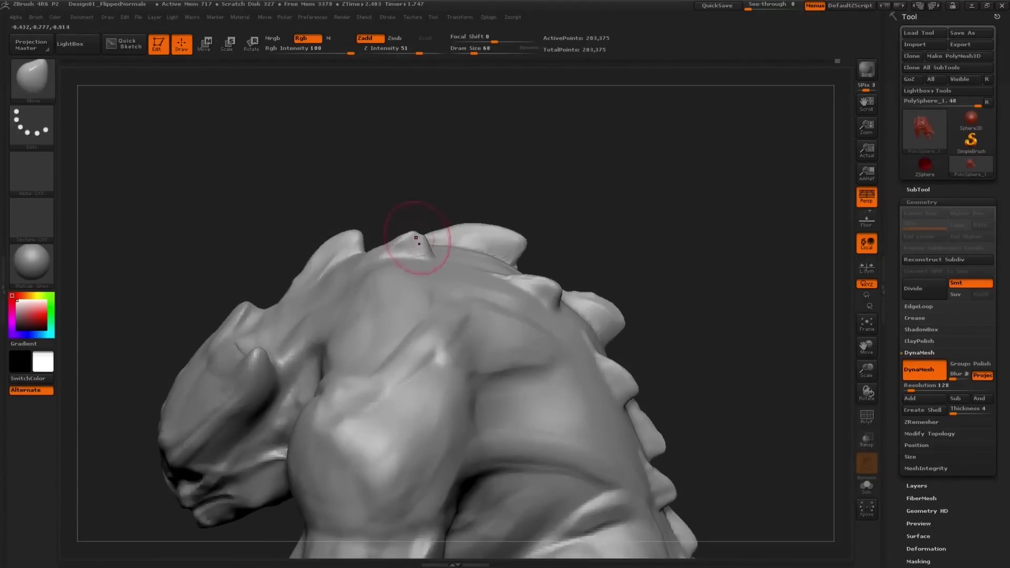
{"action": "right_click_drag", "start_coordinate": [526, 237], "coordinate": [610, 301]}
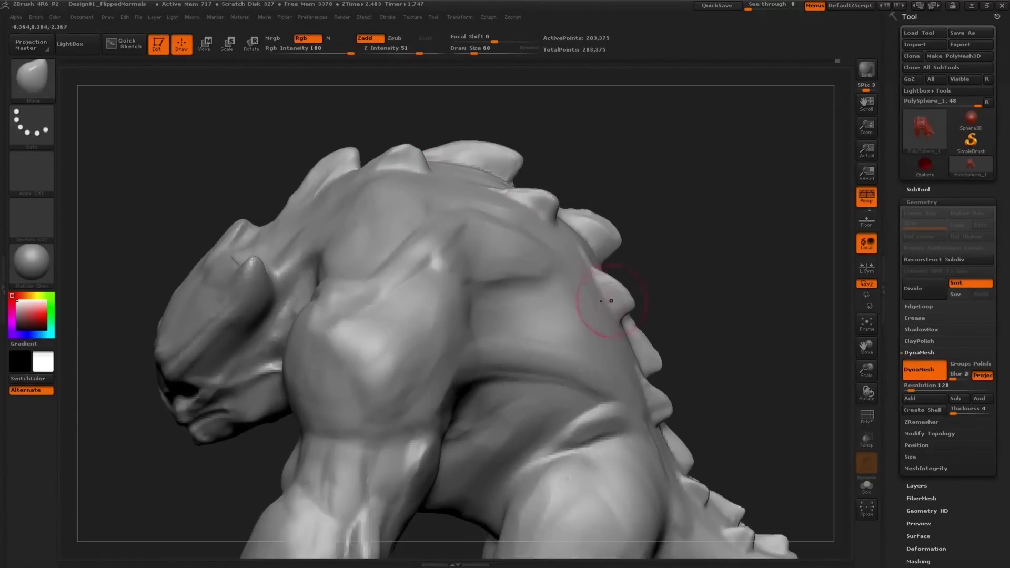
Adjust the shape of the lower-back and tail spikes with the Move brush at a draw size of 65.
{"action": "right_click_drag", "start_coordinate": [638, 339], "coordinate": [639, 253], "text": "alt"}
{"action": "key", "text": "s"}
{"action": "left_click_drag", "start_coordinate": [630, 210], "coordinate": [625, 210]}
{"action": "right_click_drag", "start_coordinate": [655, 252], "coordinate": [660, 292], "text": "alt"}
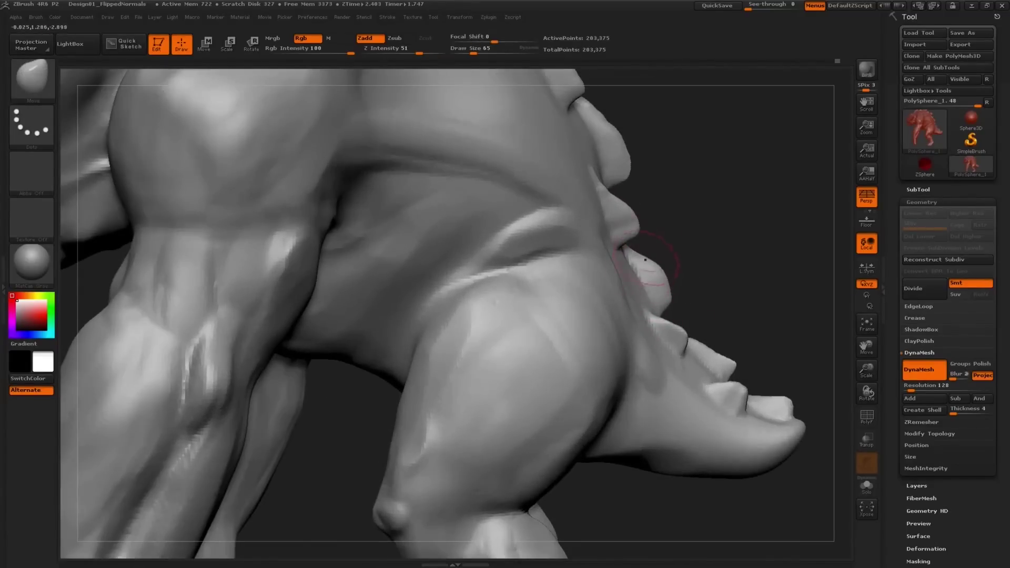
{"action": "right_click_drag", "start_coordinate": [640, 264], "coordinate": [662, 210]}
Build up clay around the bases of the lower-back and tail spikes with the ClayBuildup brush at a draw size of 45, smoothing between strokes.
{"action": "mouse_move", "coordinate": [747, 253]}
{"action": "right_mouse_down"}
{"action": "mouse_move", "coordinate": [589, 305]}
{"action": "mouse_move", "coordinate": [515, 302]}
{"action": "right_mouse_up"}
{"action": "key", "text": "b"}
{"action": "key", "text": "c"}
{"action": "key", "text": "b"}
{"action": "mouse_move", "coordinate": [715, 279]}
{"action": "right_mouse_down", "text": "alt"}
{"action": "mouse_move", "coordinate": [734, 302]}
{"action": "mouse_move", "coordinate": [759, 306]}
{"action": "right_mouse_up", "text": "alt"}
{"action": "key", "text": "s"}
{"action": "left_click_drag", "start_coordinate": [759, 307], "coordinate": [678, 363]}
{"action": "left_click_drag", "start_coordinate": [724, 316], "coordinate": [699, 339], "text": "shift"}
{"action": "right_click_drag", "start_coordinate": [750, 310], "coordinate": [766, 311]}
{"action": "left_click_drag", "start_coordinate": [757, 305], "coordinate": [679, 363], "text": "shift"}
{"action": "right_click_drag", "start_coordinate": [739, 302], "coordinate": [763, 281]}
{"action": "key", "text": "s"}
{"action": "left_click_drag", "start_coordinate": [763, 281], "coordinate": [688, 370]}
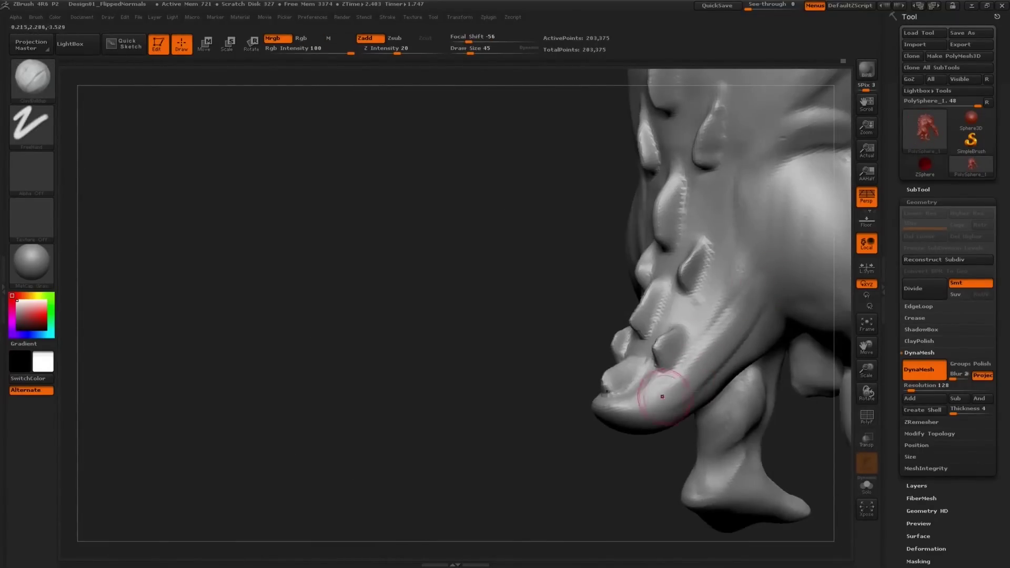
Build a ridge along the side of the tail with ClayBuildup, reducing the draw size to 37.
{"action": "mouse_move", "coordinate": [605, 406]}
{"action": "right_mouse_down"}
{"action": "mouse_move", "coordinate": [650, 404]}
{"action": "mouse_move", "coordinate": [646, 410]}
{"action": "right_mouse_up"}
{"action": "key", "text": "s"}
{"action": "left_click_drag", "start_coordinate": [646, 410], "coordinate": [642, 411]}
{"action": "right_click_drag", "start_coordinate": [686, 362], "coordinate": [664, 348]}
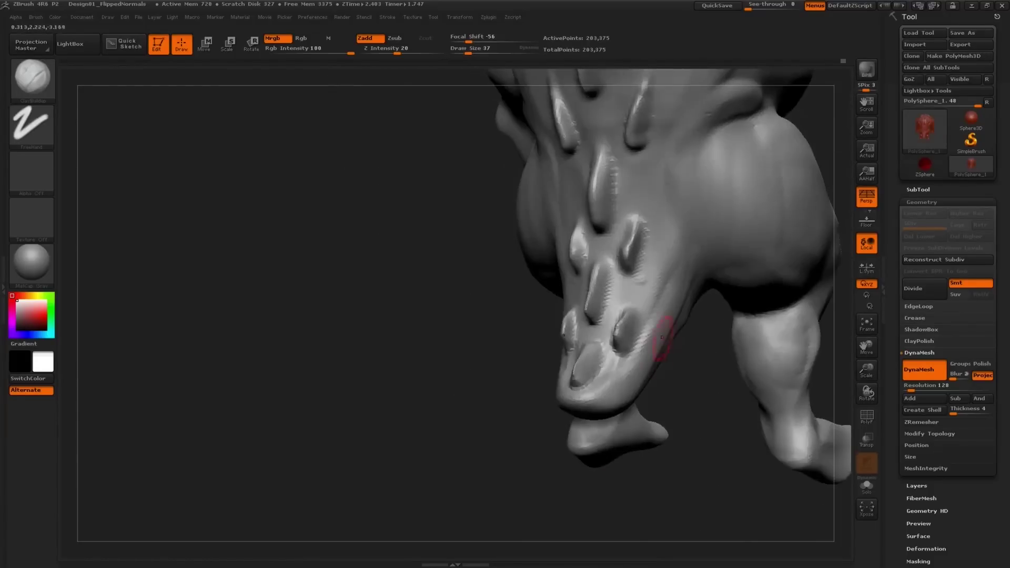
{"action": "right_click_drag", "start_coordinate": [626, 329], "coordinate": [731, 326]}
{"action": "right_click_drag", "start_coordinate": [731, 326], "coordinate": [730, 358], "text": "ctrl"}
{"action": "mouse_move", "coordinate": [657, 342]}
{"action": "right_mouse_down"}
{"action": "mouse_move", "coordinate": [673, 336]}
{"action": "mouse_move", "coordinate": [658, 345]}
{"action": "right_mouse_up"}
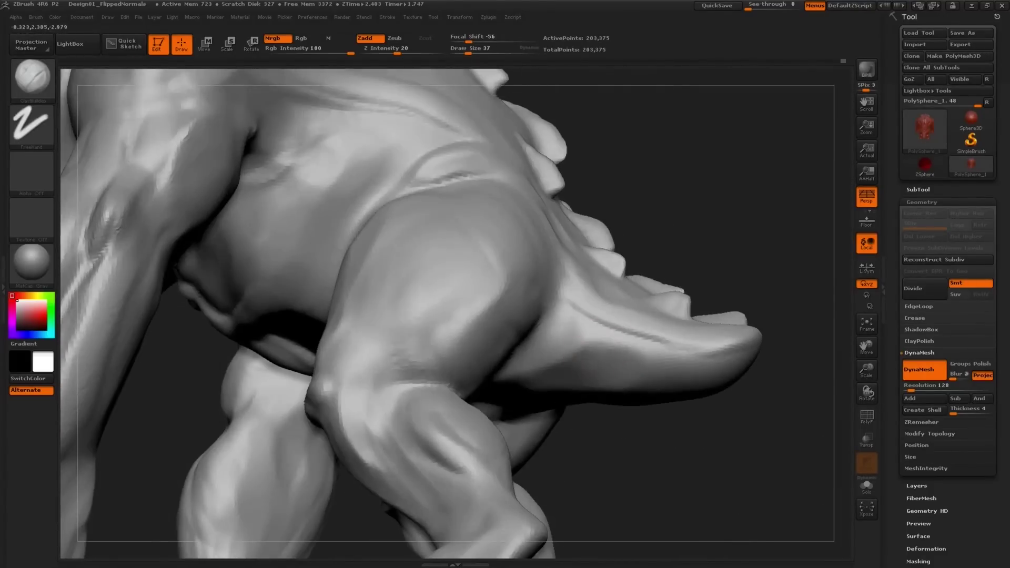
Reshape the tail and hindquarters from below and the side with the Move brush.
{"action": "right_click_drag", "start_coordinate": [547, 336], "coordinate": [566, 340]}
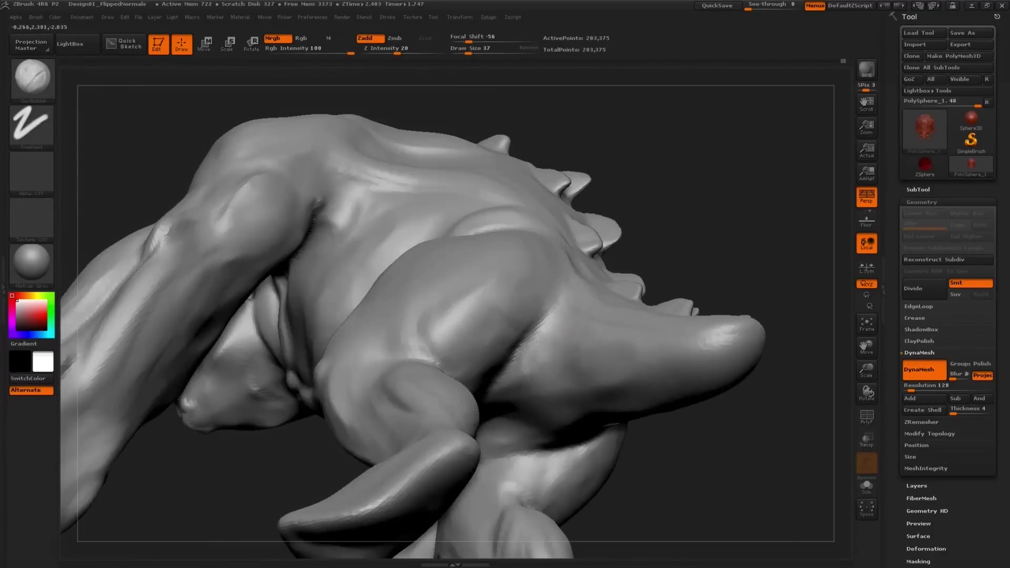
{"action": "right_click_drag", "start_coordinate": [516, 376], "coordinate": [567, 250]}
{"action": "mouse_move", "coordinate": [514, 280]}
{"action": "right_mouse_down"}
{"action": "mouse_move", "coordinate": [550, 271]}
{"action": "mouse_move", "coordinate": [589, 316]}
{"action": "mouse_move", "coordinate": [559, 289]}
{"action": "mouse_move", "coordinate": [594, 263]}
{"action": "mouse_move", "coordinate": [591, 237]}
{"action": "right_mouse_up"}
{"action": "key", "text": "b"}
{"action": "key", "text": "m"}
{"action": "key", "text": "v"}
{"action": "mouse_move", "coordinate": [547, 302]}
{"action": "right_mouse_down"}
{"action": "mouse_move", "coordinate": [504, 304]}
{"action": "mouse_move", "coordinate": [570, 311]}
{"action": "mouse_move", "coordinate": [523, 315]}
{"action": "mouse_move", "coordinate": [557, 294]}
{"action": "mouse_move", "coordinate": [522, 294]}
{"action": "mouse_move", "coordinate": [519, 341]}
{"action": "mouse_move", "coordinate": [522, 292]}
{"action": "mouse_move", "coordinate": [541, 315]}
{"action": "mouse_move", "coordinate": [563, 300]}
{"action": "mouse_move", "coordinate": [526, 284]}
{"action": "mouse_move", "coordinate": [541, 268]}
{"action": "mouse_move", "coordinate": [579, 273]}
{"action": "mouse_move", "coordinate": [535, 248]}
{"action": "mouse_move", "coordinate": [528, 279]}
{"action": "mouse_move", "coordinate": [523, 250]}
{"action": "right_mouse_up"}
{"action": "key", "text": "["}
{"action": "key", "text": "]"}
{"action": "key", "text": "s"}
{"action": "left_click_drag", "start_coordinate": [524, 249], "coordinate": [531, 249]}
{"action": "mouse_move", "coordinate": [531, 249]}
{"action": "right_mouse_down"}
{"action": "mouse_move", "coordinate": [526, 237]}
{"action": "mouse_move", "coordinate": [552, 252]}
{"action": "mouse_move", "coordinate": [520, 271]}
{"action": "mouse_move", "coordinate": [531, 294]}
{"action": "mouse_move", "coordinate": [525, 285]}
{"action": "right_mouse_up"}
Add fine clay strokes to the hind legs with the ClayBuildup brush at a draw size of 19.
{"action": "key", "text": "b"}
{"action": "key", "text": "c"}
{"action": "key", "text": "b"}
{"action": "key", "text": "s"}
{"action": "left_click_drag", "start_coordinate": [607, 315], "coordinate": [597, 314]}
{"action": "mouse_move", "coordinate": [597, 314]}
{"action": "right_mouse_down"}
{"action": "mouse_move", "coordinate": [599, 302]}
{"action": "mouse_move", "coordinate": [604, 316]}
{"action": "right_mouse_up"}
{"action": "type", "text": "s19"}
{"action": "key", "text": "Return"}
Adjust the proportions of the hind legs around the knees with the Move brush at a draw size of 145.
{"action": "key", "text": "bracketright"}
{"action": "key", "text": "bracketright"}
{"action": "key", "text": "bracketright"}
{"action": "key", "text": "b"}
{"action": "key", "text": "m"}
{"action": "key", "text": "v"}
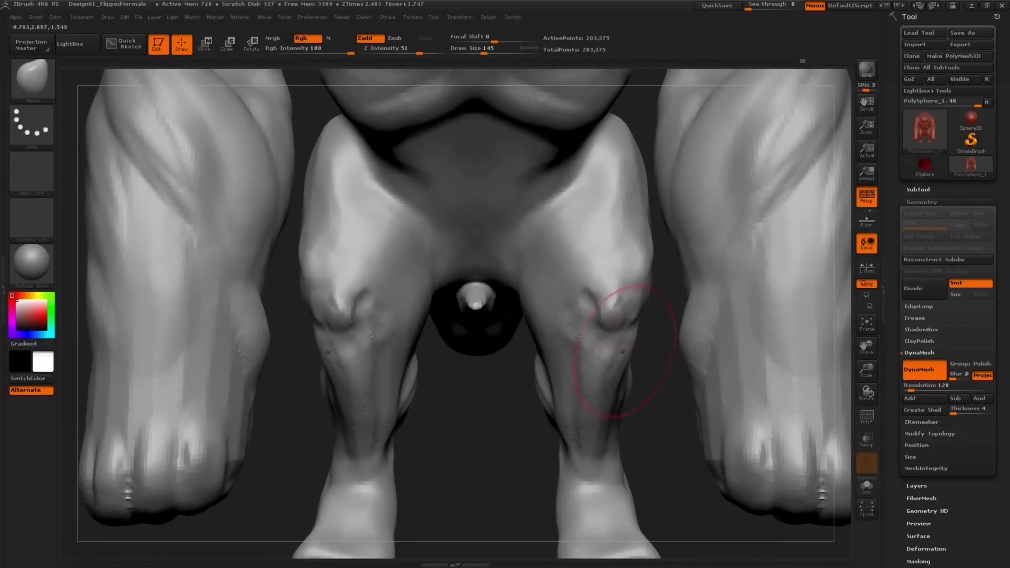
Build up the calves and the side of the tail with the ClayBuildup brush, reducing the draw size from 45 to 35.
{"action": "key", "text": "b"}
{"action": "key", "text": "c"}
{"action": "key", "text": "b"}
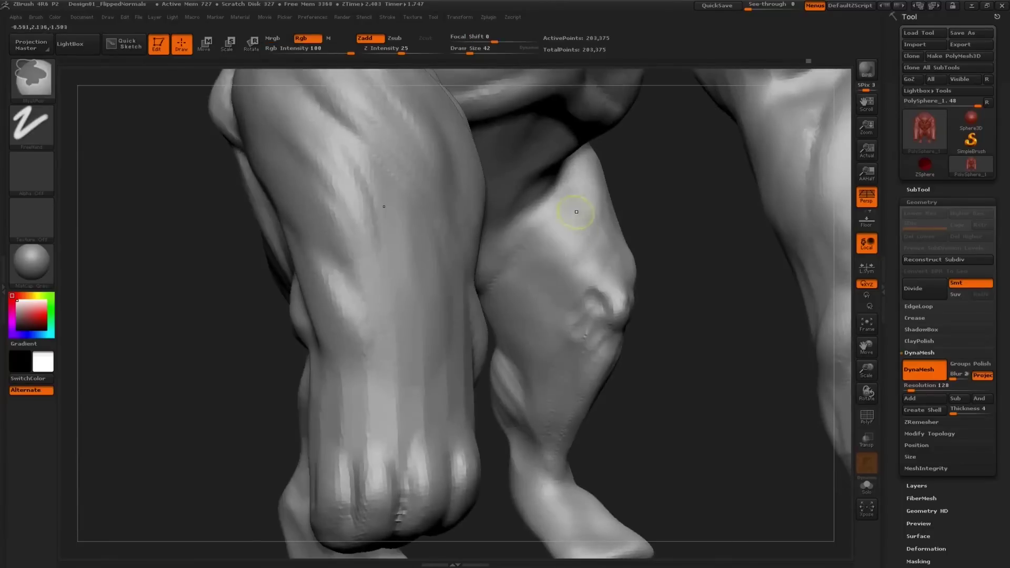
{"action": "key", "text": "b"}
{"action": "key", "text": "c"}
{"action": "key", "text": "b"}
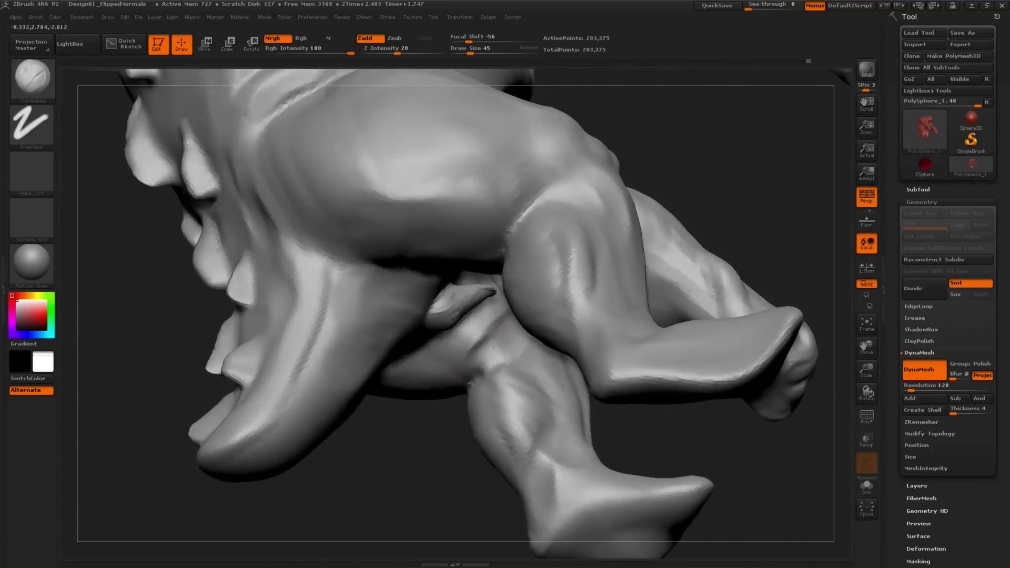
{"action": "left_click_drag", "start_coordinate": [492, 348], "coordinate": [465, 364]}
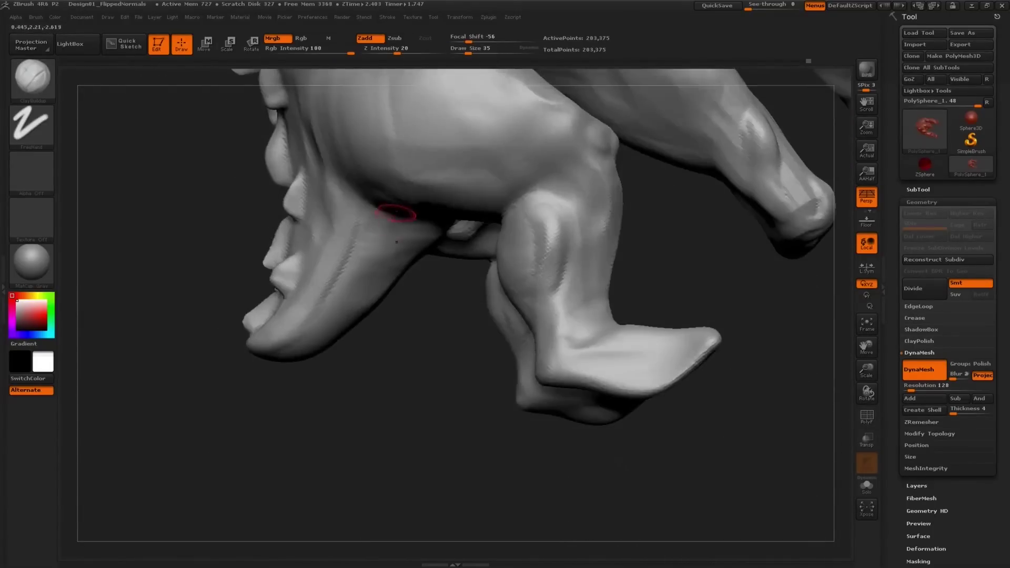
{"action": "key", "text": "s"}
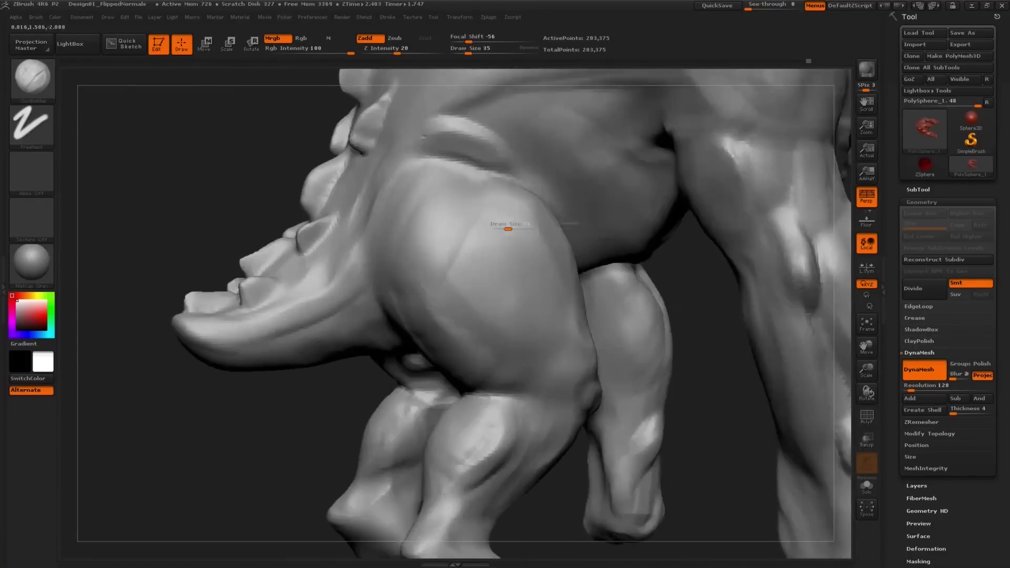
{"action": "left_click_drag", "start_coordinate": [508, 229], "coordinate": [501, 228]}
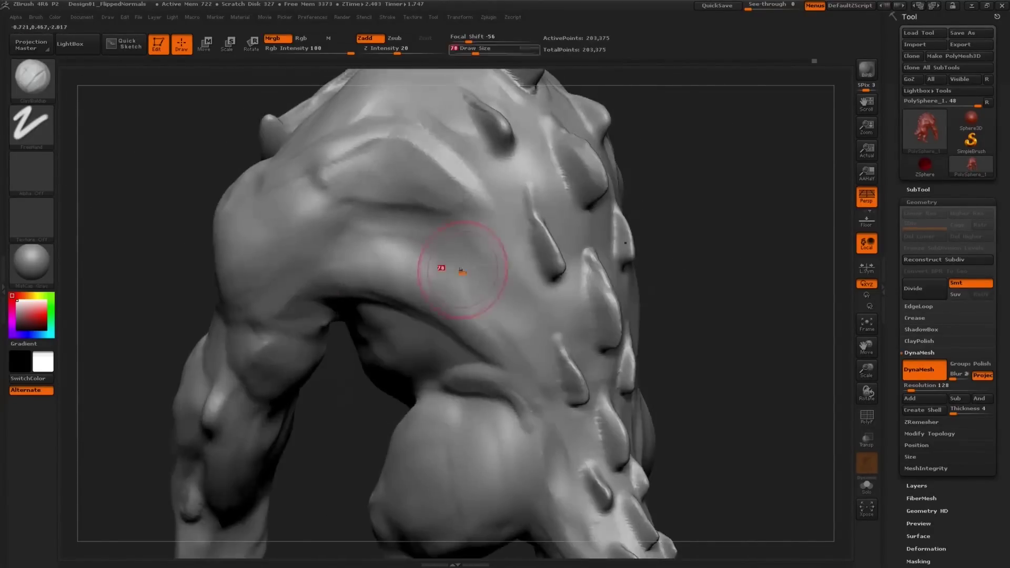
Sculpt muscle forms across the back and flank with ClayBuildup, reducing the draw size to 26.
{"action": "key", "text": "["}
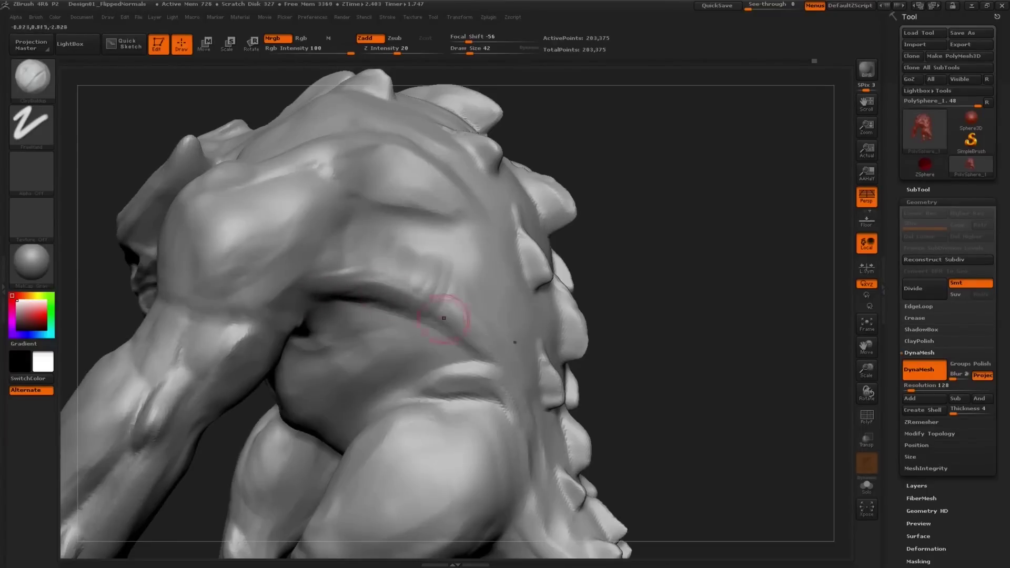
{"action": "key", "text": "s"}
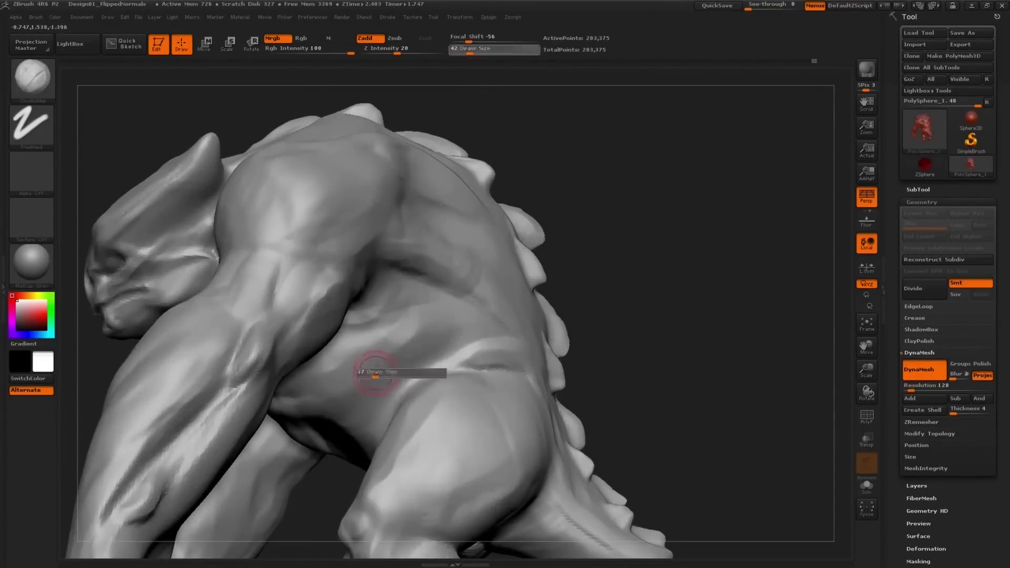
{"action": "left_click", "coordinate": [375, 376]}
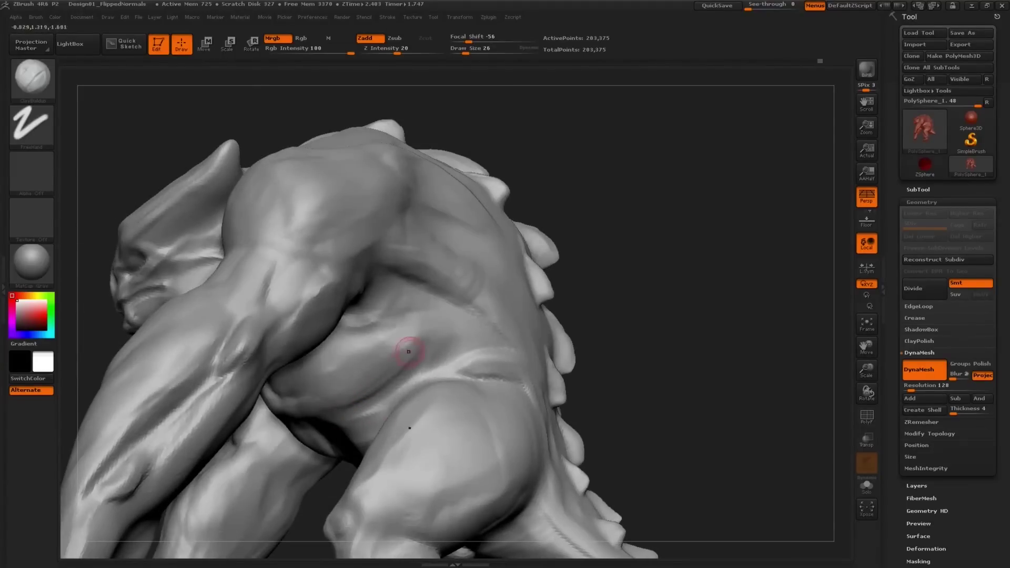
{"action": "mouse_move", "coordinate": [352, 384]}
{"action": "left_mouse_down"}
{"action": "mouse_move", "coordinate": [361, 349]}
{"action": "mouse_move", "coordinate": [320, 377]}
{"action": "left_mouse_up"}
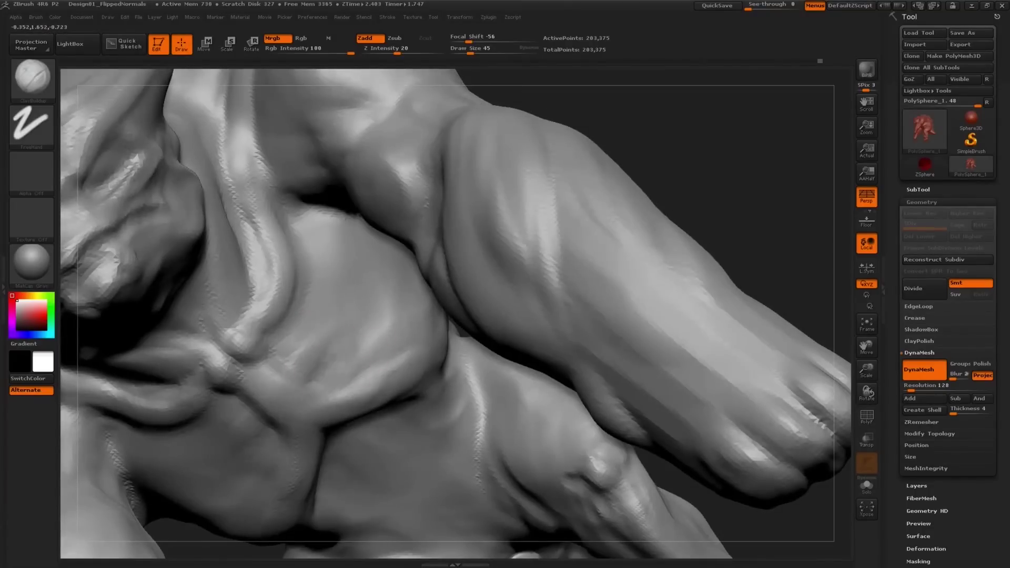
Build up the folds and muscle forms on the underside of the chest with ClayBuildup at a draw size of 45.
{"action": "mouse_move", "coordinate": [331, 362]}
{"action": "left_mouse_down"}
{"action": "mouse_move", "coordinate": [312, 348]}
{"action": "mouse_move", "coordinate": [317, 318]}
{"action": "left_mouse_up"}
{"action": "mouse_move", "coordinate": [339, 262]}
{"action": "right_mouse_down"}
{"action": "mouse_move", "coordinate": [357, 289]}
{"action": "mouse_move", "coordinate": [345, 203]}
{"action": "mouse_move", "coordinate": [322, 268]}
{"action": "right_mouse_up"}
{"action": "mouse_move", "coordinate": [320, 303]}
{"action": "right_mouse_down"}
{"action": "mouse_move", "coordinate": [311, 287]}
{"action": "mouse_move", "coordinate": [319, 314]}
{"action": "mouse_move", "coordinate": [263, 321]}
{"action": "mouse_move", "coordinate": [189, 310]}
{"action": "mouse_move", "coordinate": [210, 363]}
{"action": "right_mouse_up"}
Refine the transition between hip and tail base with finer ClayBuildup strokes, reducing the draw size to 28 and 19.
{"action": "mouse_move", "coordinate": [451, 266]}
{"action": "right_mouse_down", "text": "alt"}
{"action": "mouse_move", "coordinate": [502, 428]}
{"action": "mouse_move", "coordinate": [463, 423]}
{"action": "right_mouse_up", "text": "alt"}
{"action": "key", "text": "bracketleft"}
{"action": "key", "text": "bracketleft"}
{"action": "key", "text": "bracketleft"}
{"action": "left_click_drag", "start_coordinate": [477, 233], "coordinate": [496, 279]}
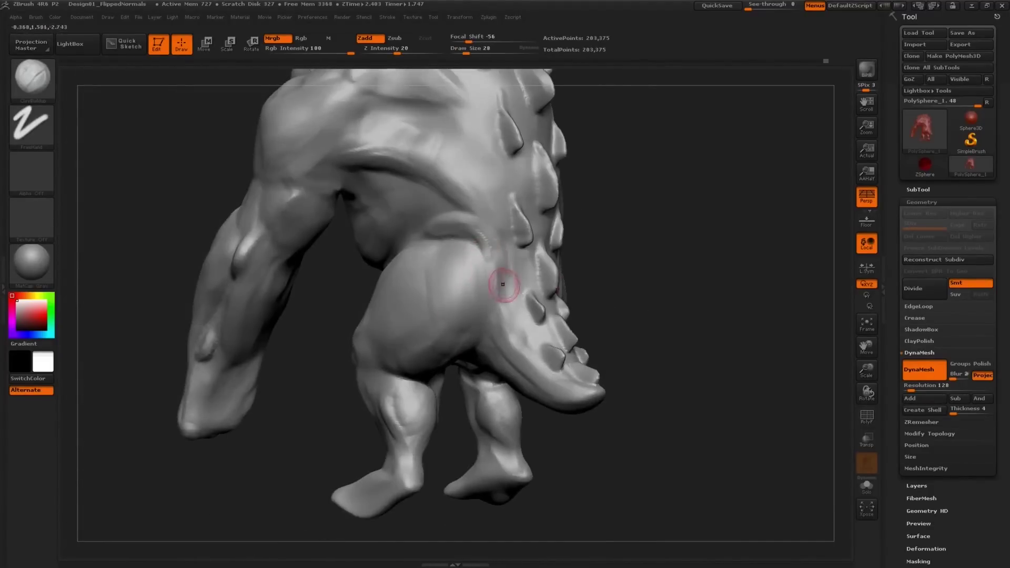
{"action": "key", "text": "bracketleft"}
{"action": "key", "text": "bracketleft"}
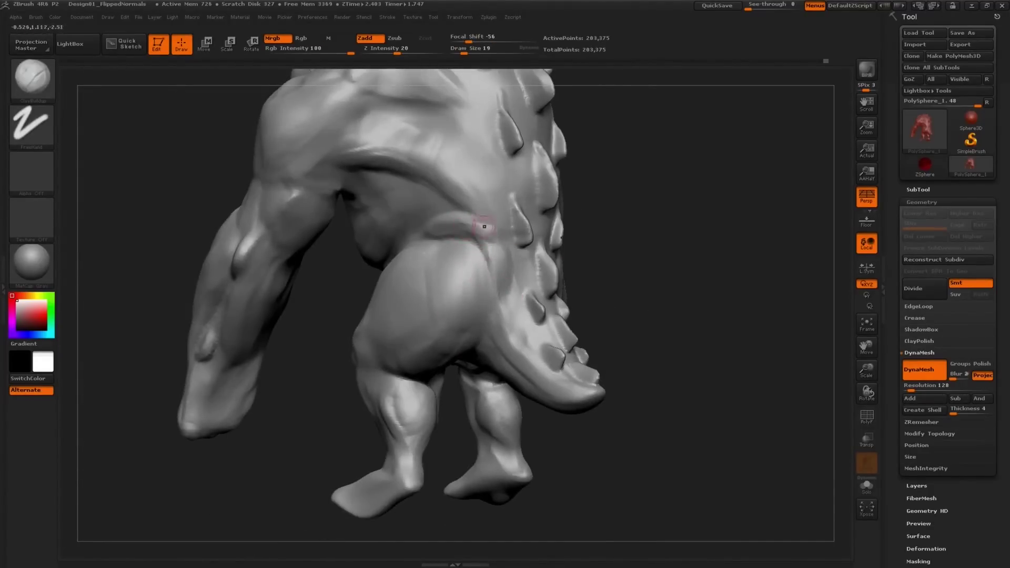
Build up the muscles on the front of the thighs with ClayBuildup at a draw size of 56.
{"action": "mouse_move", "coordinate": [492, 272]}
{"action": "right_mouse_down"}
{"action": "mouse_move", "coordinate": [578, 276]}
{"action": "mouse_move", "coordinate": [610, 263]}
{"action": "right_mouse_up"}
{"action": "mouse_move", "coordinate": [609, 263]}
{"action": "right_mouse_down", "text": "ctrl"}
{"action": "mouse_move", "coordinate": [604, 226]}
{"action": "mouse_move", "coordinate": [457, 296]}
{"action": "right_mouse_up", "text": "ctrl"}
{"action": "key", "text": "bracketright"}
{"action": "key", "text": "bracketright"}
{"action": "key", "text": "bracketright"}
{"action": "key", "text": "bracketright"}
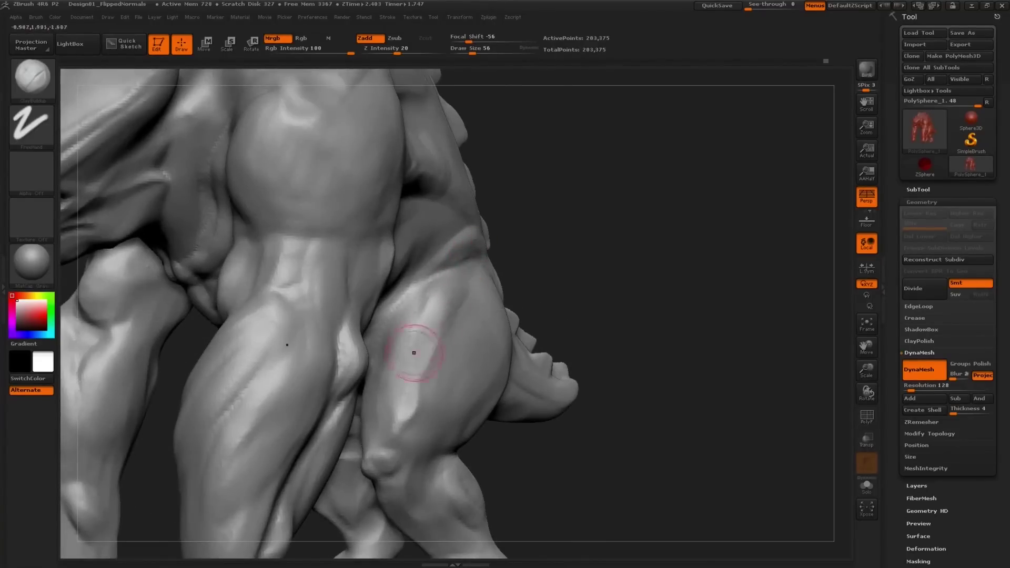
{"action": "mouse_move", "coordinate": [408, 390]}
{"action": "right_mouse_down"}
{"action": "mouse_move", "coordinate": [429, 329]}
{"action": "mouse_move", "coordinate": [435, 254]}
{"action": "mouse_move", "coordinate": [487, 242]}
{"action": "right_mouse_up"}
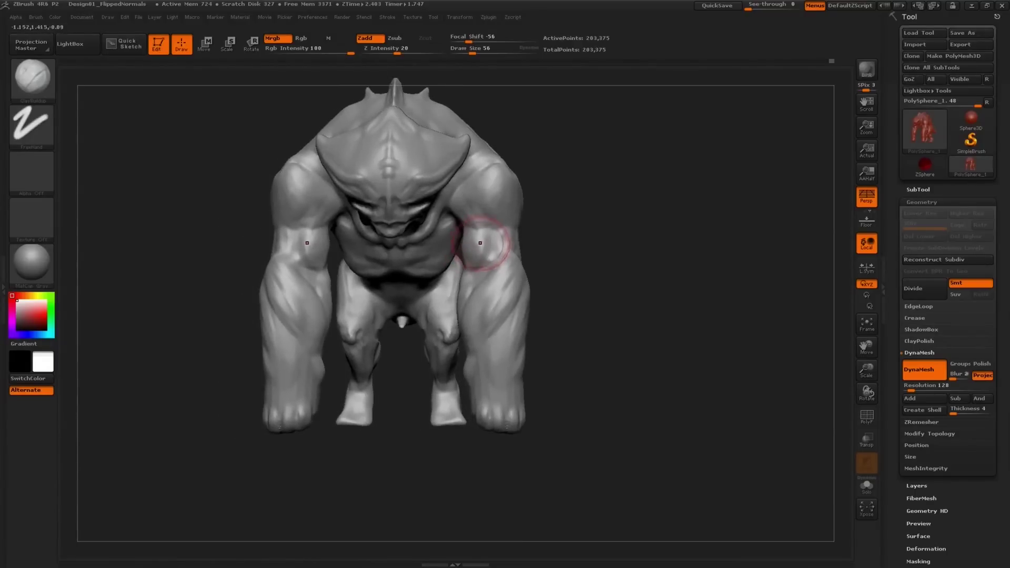
Reshape the outline of the forearms with the Move brush at a draw size of 109.
{"action": "key", "text": "v"}
{"action": "key", "text": "b"}
{"action": "key", "text": "m"}
{"action": "key", "text": "v"}
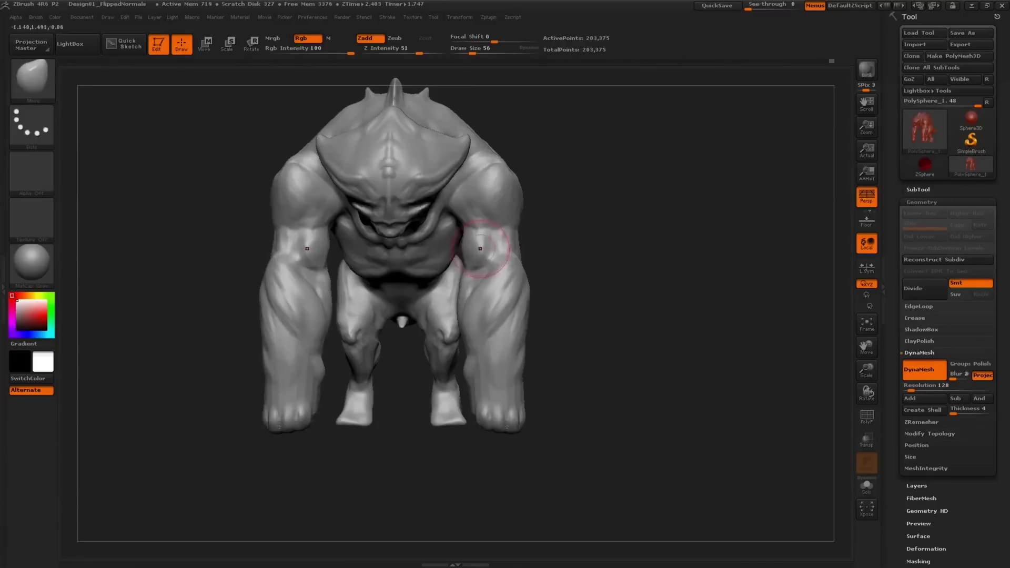
{"action": "right_click_drag", "start_coordinate": [488, 242], "coordinate": [452, 243]}
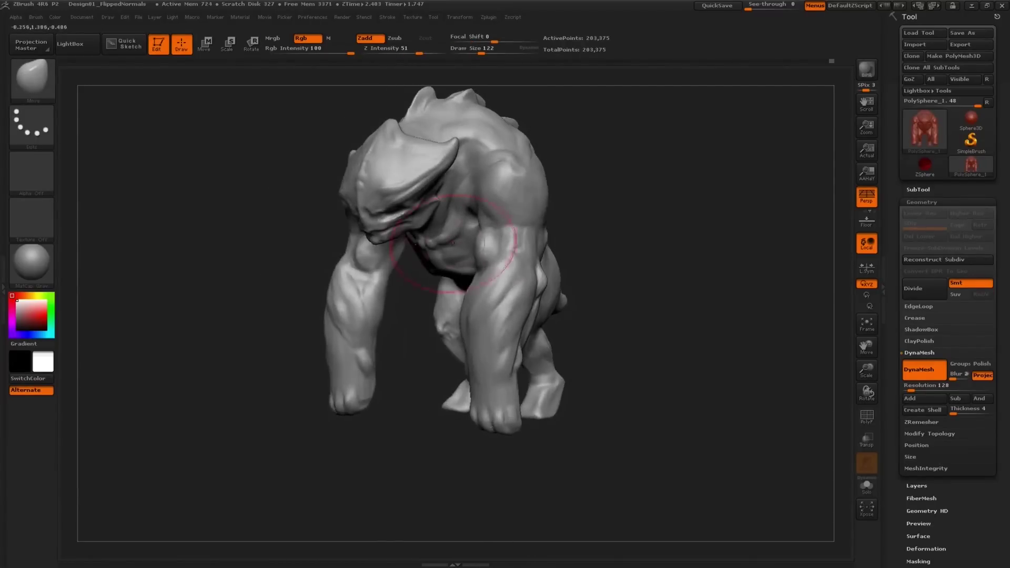
{"action": "key", "text": "["}
{"action": "mouse_move", "coordinate": [327, 271]}
{"action": "left_mouse_down"}
{"action": "mouse_move", "coordinate": [322, 284]}
{"action": "mouse_move", "coordinate": [423, 304]}
{"action": "mouse_move", "coordinate": [382, 293]}
{"action": "left_mouse_up"}
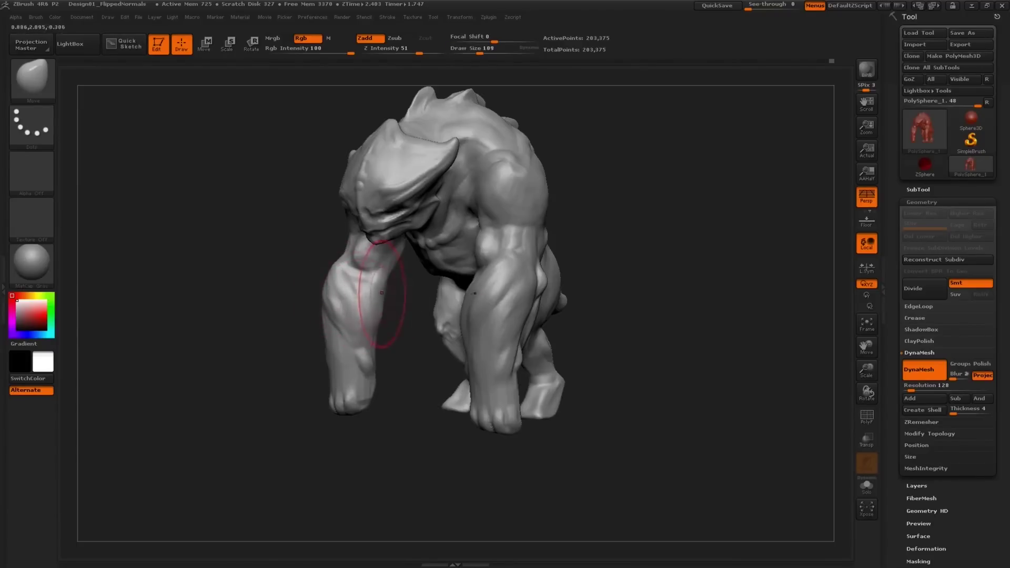
{"action": "key", "text": "]"}
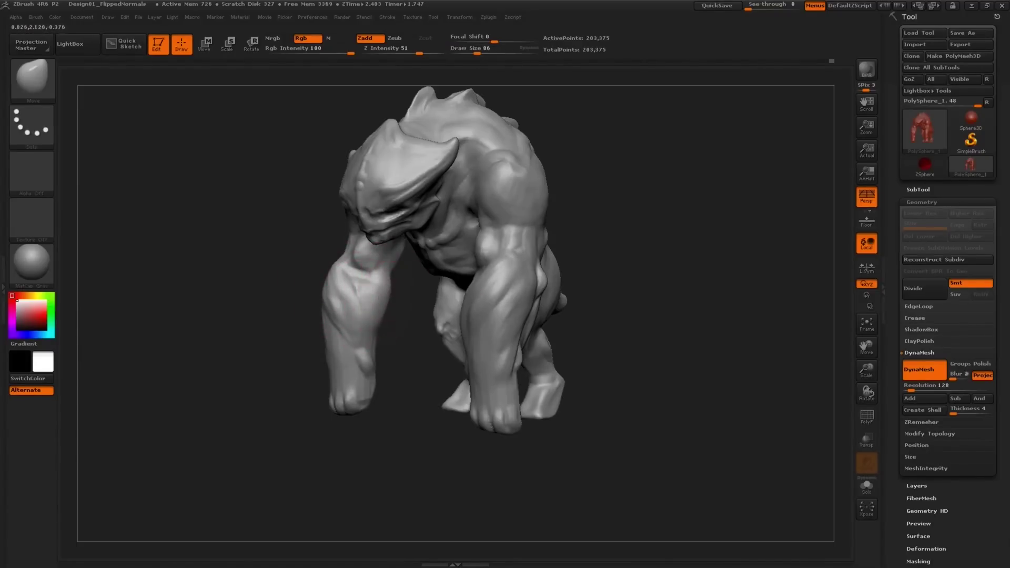
Refine the contours of the upper arms and forearms with the Move brush, reducing the draw size to 53.
{"action": "key", "text": "]"}
{"action": "key", "text": "]"}
{"action": "key", "text": "]"}
{"action": "left_click_drag", "start_coordinate": [473, 226], "coordinate": [405, 212]}
{"action": "key", "text": "["}
{"action": "key", "text": "["}
{"action": "mouse_move", "coordinate": [466, 368]}
{"action": "left_mouse_down"}
{"action": "mouse_move", "coordinate": [490, 389]}
{"action": "mouse_move", "coordinate": [484, 402]}
{"action": "mouse_move", "coordinate": [525, 405]}
{"action": "mouse_move", "coordinate": [462, 388]}
{"action": "mouse_move", "coordinate": [515, 395]}
{"action": "mouse_move", "coordinate": [444, 333]}
{"action": "left_mouse_up"}
{"action": "mouse_move", "coordinate": [469, 303]}
{"action": "left_mouse_down"}
{"action": "mouse_move", "coordinate": [457, 314]}
{"action": "mouse_move", "coordinate": [466, 316]}
{"action": "left_mouse_up"}
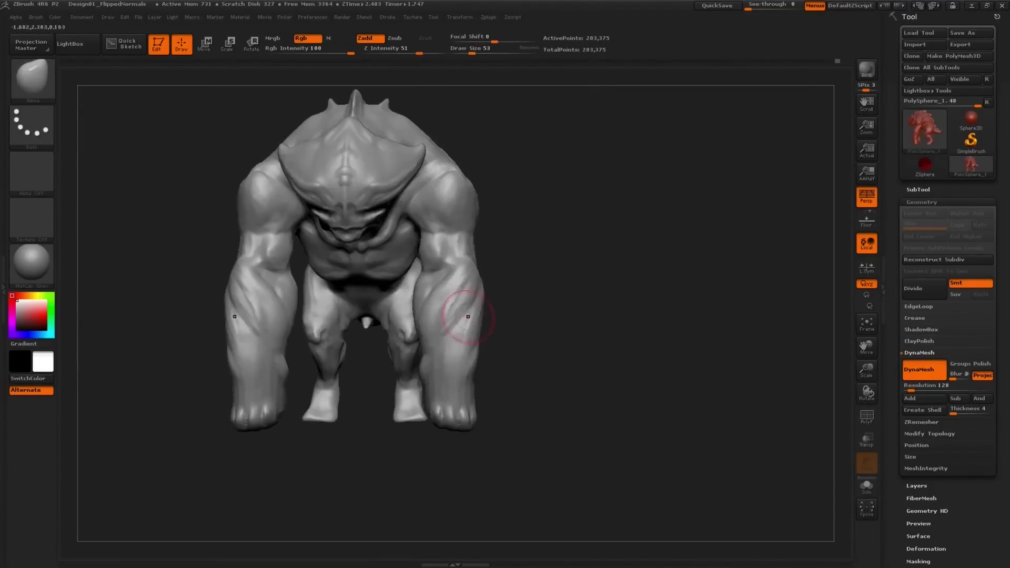
Widen the lower forearms and fists with the Move brush at a draw size of 101.
{"action": "key", "text": "s"}
{"action": "mouse_move", "coordinate": [436, 404]}
{"action": "left_mouse_down"}
{"action": "mouse_move", "coordinate": [447, 406]}
{"action": "mouse_move", "coordinate": [426, 418]}
{"action": "mouse_move", "coordinate": [427, 433]}
{"action": "mouse_move", "coordinate": [467, 422]}
{"action": "mouse_move", "coordinate": [399, 384]}
{"action": "mouse_move", "coordinate": [413, 405]}
{"action": "left_mouse_up"}
{"action": "left_click_drag", "start_coordinate": [452, 457], "coordinate": [489, 458]}
{"action": "left_click_drag", "start_coordinate": [605, 326], "coordinate": [525, 319]}
{"action": "key", "text": "s"}
{"action": "left_click_drag", "start_coordinate": [652, 169], "coordinate": [646, 169]}
{"action": "mouse_move", "coordinate": [736, 211]}
{"action": "left_mouse_down"}
{"action": "mouse_move", "coordinate": [763, 211]}
{"action": "mouse_move", "coordinate": [742, 215]}
{"action": "left_mouse_up"}
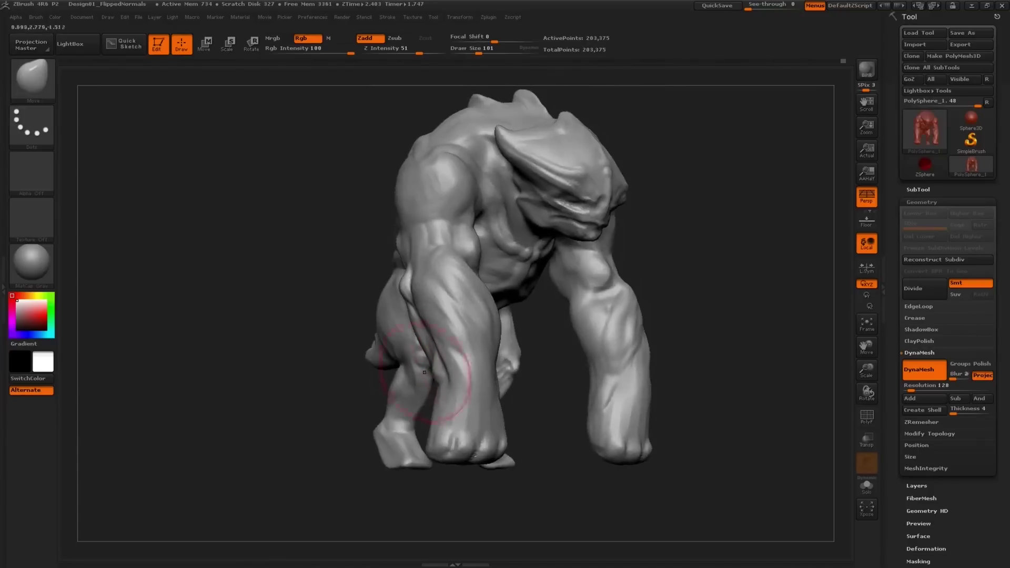
Adjust the wrists and the outer edges of the forearms with a smaller Move brush.
{"action": "key", "text": "s"}
{"action": "left_click_drag", "start_coordinate": [439, 376], "coordinate": [441, 365]}
{"action": "left_click_drag", "start_coordinate": [347, 347], "coordinate": [297, 345]}
{"action": "key", "text": "s"}
{"action": "left_click_drag", "start_coordinate": [440, 364], "coordinate": [450, 363]}
{"action": "mouse_move", "coordinate": [368, 363]}
{"action": "left_mouse_down"}
{"action": "mouse_move", "coordinate": [221, 357]}
{"action": "mouse_move", "coordinate": [315, 341]}
{"action": "left_mouse_up"}
{"action": "left_click_drag", "start_coordinate": [555, 312], "coordinate": [552, 316]}
{"action": "mouse_move", "coordinate": [554, 252]}
{"action": "left_mouse_down"}
{"action": "mouse_move", "coordinate": [473, 243]}
{"action": "mouse_move", "coordinate": [476, 343]}
{"action": "mouse_move", "coordinate": [480, 332]}
{"action": "mouse_move", "coordinate": [571, 313]}
{"action": "left_mouse_up"}
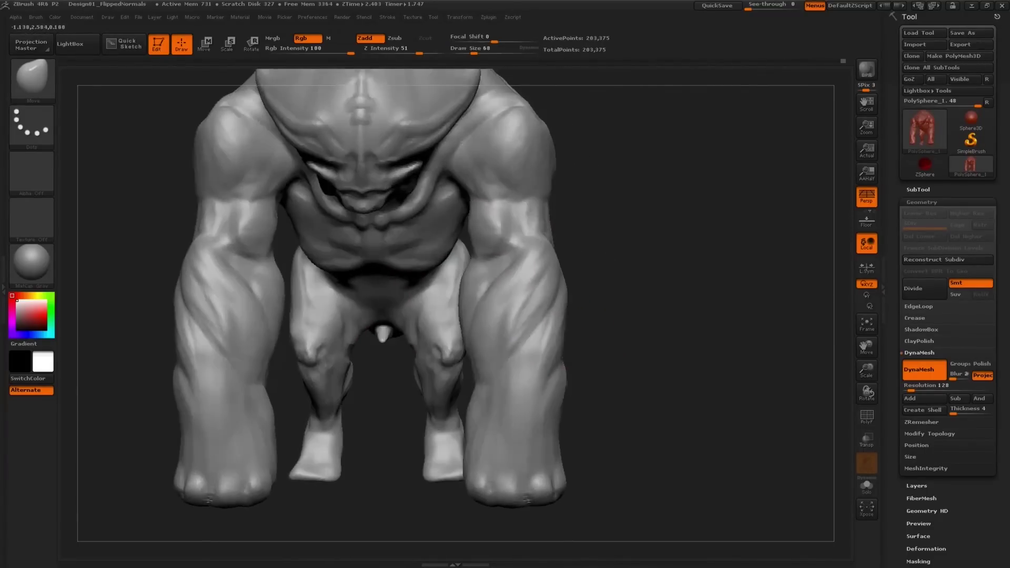
Reshape the elbows and upper arms from the front with the Move brush.
{"action": "key", "text": "s"}
{"action": "mouse_move", "coordinate": [507, 405]}
{"action": "left_mouse_down"}
{"action": "mouse_move", "coordinate": [542, 415]}
{"action": "mouse_move", "coordinate": [517, 419]}
{"action": "mouse_move", "coordinate": [517, 314]}
{"action": "mouse_move", "coordinate": [496, 203]}
{"action": "left_mouse_up"}
{"action": "key", "text": "s"}
{"action": "key", "text": "s"}
{"action": "mouse_move", "coordinate": [494, 208]}
{"action": "right_mouse_down"}
{"action": "mouse_move", "coordinate": [441, 218]}
{"action": "mouse_move", "coordinate": [496, 230]}
{"action": "mouse_move", "coordinate": [485, 232]}
{"action": "mouse_move", "coordinate": [511, 262]}
{"action": "mouse_move", "coordinate": [488, 256]}
{"action": "mouse_move", "coordinate": [500, 243]}
{"action": "mouse_move", "coordinate": [476, 253]}
{"action": "right_mouse_up"}
{"action": "key", "text": "]"}
{"action": "key", "text": "]"}
Adjust the contour of the shoulders with the Move brush at a draw size of 97.
{"action": "key", "text": "s"}
{"action": "key", "text": "s"}
{"action": "key", "text": "s"}
{"action": "left_click_drag", "start_coordinate": [498, 258], "coordinate": [510, 258]}
{"action": "key", "text": "s"}
{"action": "mouse_move", "coordinate": [483, 253]}
{"action": "right_mouse_down"}
{"action": "mouse_move", "coordinate": [502, 241]}
{"action": "mouse_move", "coordinate": [470, 230]}
{"action": "right_mouse_up"}
{"action": "key", "text": "s"}
{"action": "left_click_drag", "start_coordinate": [476, 230], "coordinate": [465, 229]}
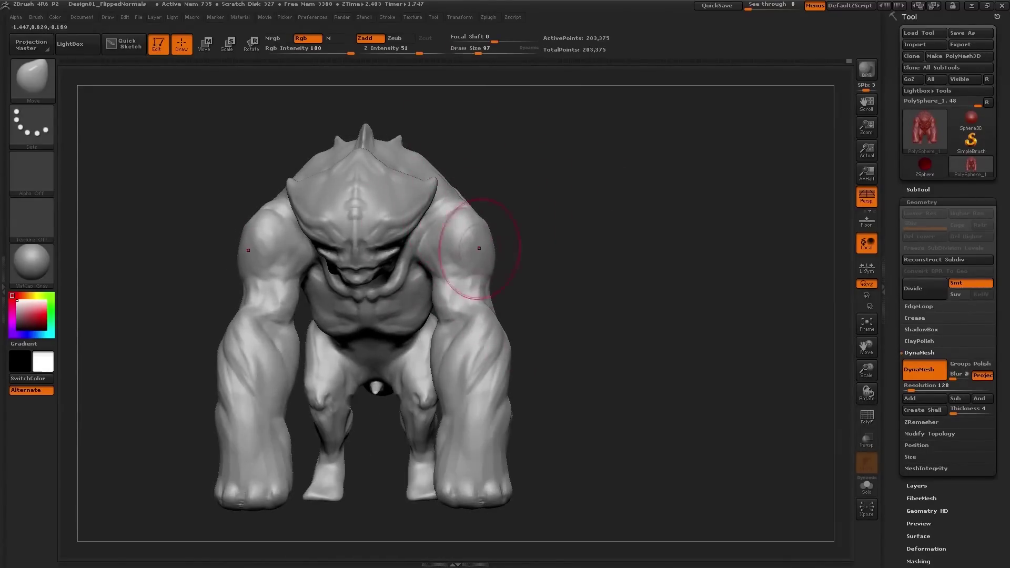
Shape the inner elbows and biceps with the Move brush at a draw size of 93.
{"action": "key", "text": "s"}
{"action": "left_click_drag", "start_coordinate": [477, 272], "coordinate": [463, 272]}
{"action": "mouse_move", "coordinate": [462, 272]}
{"action": "right_mouse_down"}
{"action": "mouse_move", "coordinate": [474, 253]}
{"action": "mouse_move", "coordinate": [442, 300]}
{"action": "mouse_move", "coordinate": [440, 326]}
{"action": "right_mouse_up"}
{"action": "key", "text": "s"}
{"action": "left_click_drag", "start_coordinate": [439, 327], "coordinate": [462, 316]}
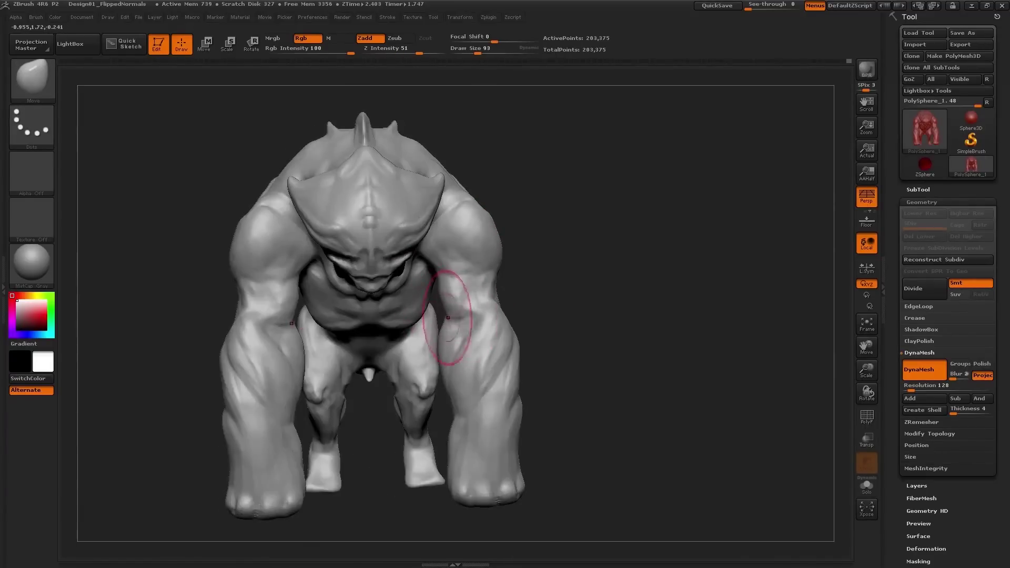
Shift the overall mass of the shoulders and arms with the Move brush at a draw size of 311.
{"action": "right_click_drag", "start_coordinate": [462, 316], "coordinate": [448, 309]}
{"action": "right_click_drag", "start_coordinate": [458, 260], "coordinate": [410, 293]}
{"action": "left_click_drag", "start_coordinate": [415, 279], "coordinate": [452, 279]}
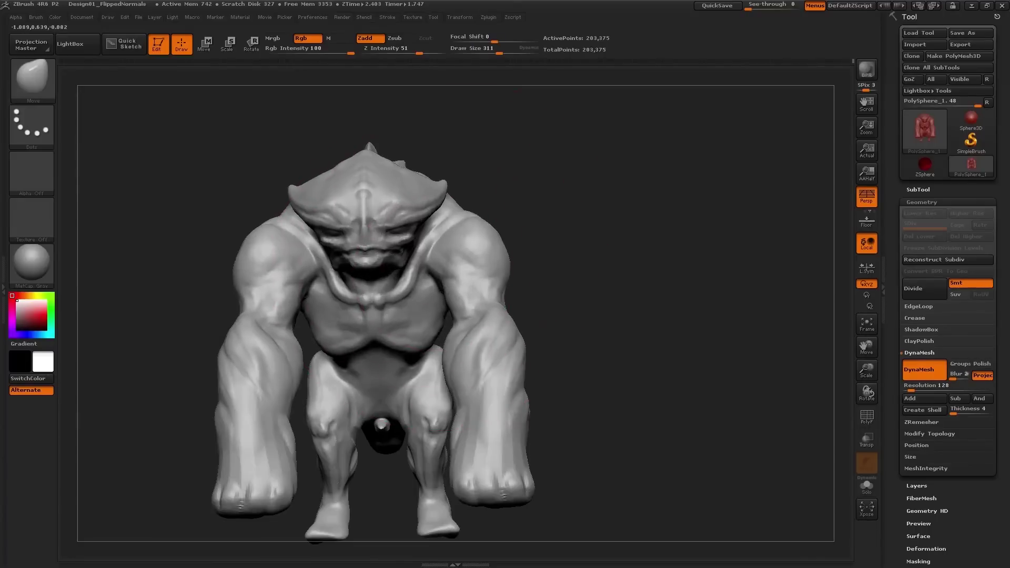
Refine the sides of the chest and the inner arms with the Move brush at a draw size of 101.
{"action": "mouse_move", "coordinate": [453, 247]}
{"action": "right_mouse_down"}
{"action": "mouse_move", "coordinate": [353, 237]}
{"action": "mouse_move", "coordinate": [378, 252]}
{"action": "mouse_move", "coordinate": [342, 257]}
{"action": "mouse_move", "coordinate": [412, 295]}
{"action": "right_mouse_up"}
{"action": "key", "text": "s"}
{"action": "left_click_drag", "start_coordinate": [412, 295], "coordinate": [404, 295]}
{"action": "right_click_drag", "start_coordinate": [404, 295], "coordinate": [432, 294]}
{"action": "left_click_drag", "start_coordinate": [432, 295], "coordinate": [423, 326]}
{"action": "right_click_drag", "start_coordinate": [423, 326], "coordinate": [433, 301]}
{"action": "key", "text": "s"}
{"action": "left_click_drag", "start_coordinate": [433, 301], "coordinate": [426, 300]}
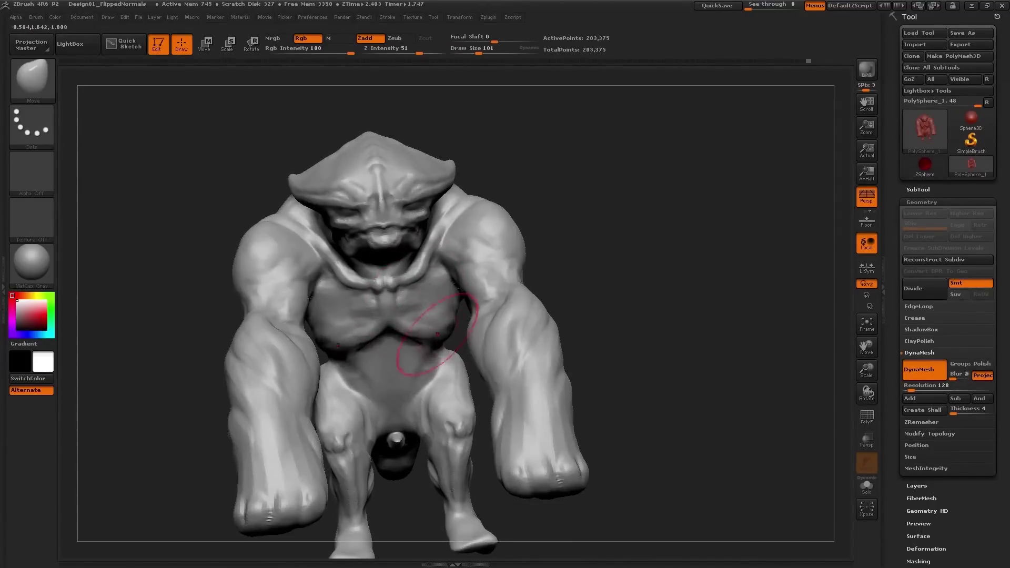
{"action": "mouse_move", "coordinate": [445, 340]}
{"action": "right_mouse_down"}
{"action": "mouse_move", "coordinate": [384, 338]}
{"action": "mouse_move", "coordinate": [424, 349]}
{"action": "mouse_move", "coordinate": [394, 371]}
{"action": "mouse_move", "coordinate": [432, 359]}
{"action": "mouse_move", "coordinate": [356, 358]}
{"action": "mouse_move", "coordinate": [373, 356]}
{"action": "mouse_move", "coordinate": [367, 341]}
{"action": "right_mouse_up"}
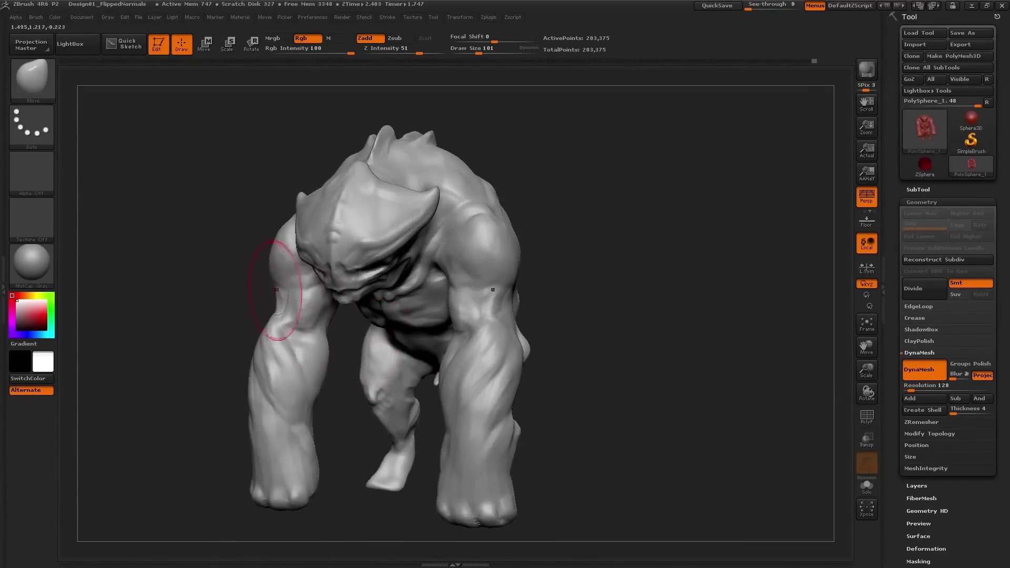
Reshape the rear edge and horn tips of the head crest with the Move brush at draw sizes of 32 and 62.
{"action": "mouse_move", "coordinate": [480, 264]}
{"action": "right_mouse_down"}
{"action": "mouse_move", "coordinate": [290, 167]}
{"action": "mouse_move", "coordinate": [288, 205]}
{"action": "right_mouse_up"}
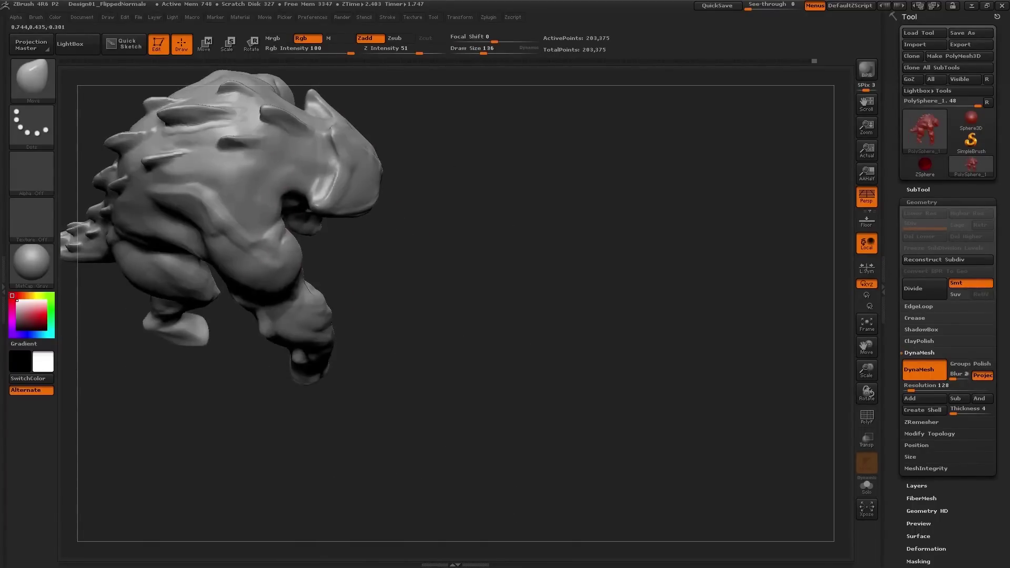
{"action": "right_click_drag", "start_coordinate": [320, 191], "coordinate": [304, 271]}
{"action": "key", "text": "s"}
{"action": "left_click_drag", "start_coordinate": [297, 237], "coordinate": [287, 239]}
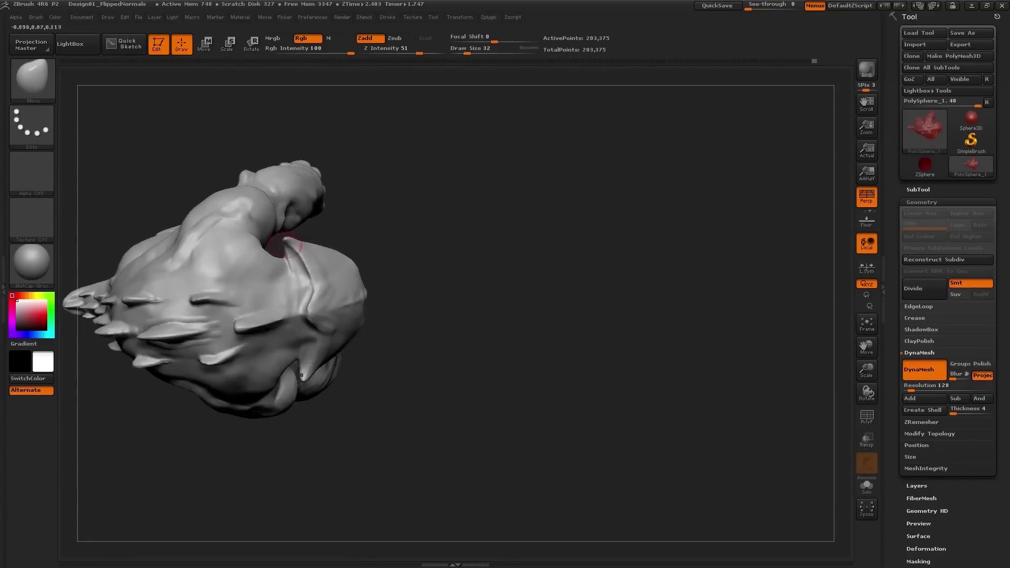
{"action": "right_click_drag", "start_coordinate": [286, 239], "coordinate": [315, 258]}
{"action": "key", "text": "s"}
{"action": "left_click_drag", "start_coordinate": [316, 257], "coordinate": [319, 260]}
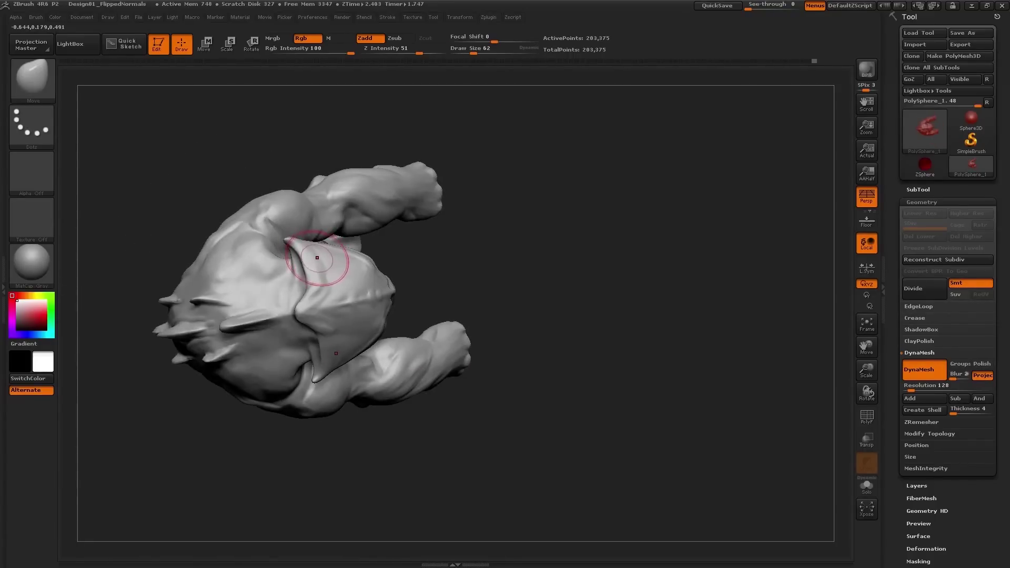
{"action": "mouse_move", "coordinate": [317, 258]}
{"action": "right_mouse_down"}
{"action": "mouse_move", "coordinate": [363, 231]}
{"action": "mouse_move", "coordinate": [428, 309]}
{"action": "mouse_move", "coordinate": [363, 295]}
{"action": "mouse_move", "coordinate": [336, 316]}
{"action": "mouse_move", "coordinate": [451, 282]}
{"action": "mouse_move", "coordinate": [427, 280]}
{"action": "right_mouse_up"}
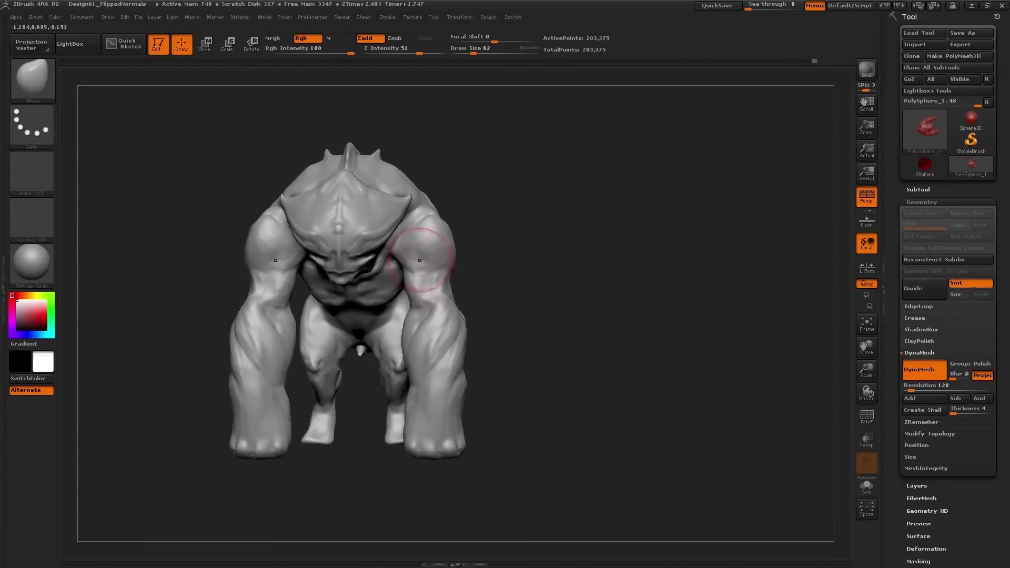
Build up the elbows and upper forearms with the ClayBuildup brush at a draw size of 35.
{"action": "mouse_move", "coordinate": [341, 327]}
{"action": "right_mouse_down"}
{"action": "mouse_move", "coordinate": [318, 326]}
{"action": "mouse_move", "coordinate": [349, 293]}
{"action": "mouse_move", "coordinate": [263, 334]}
{"action": "mouse_move", "coordinate": [287, 328]}
{"action": "right_mouse_up"}
{"action": "key", "text": "b"}
{"action": "key", "text": "c"}
{"action": "key", "text": "b"}
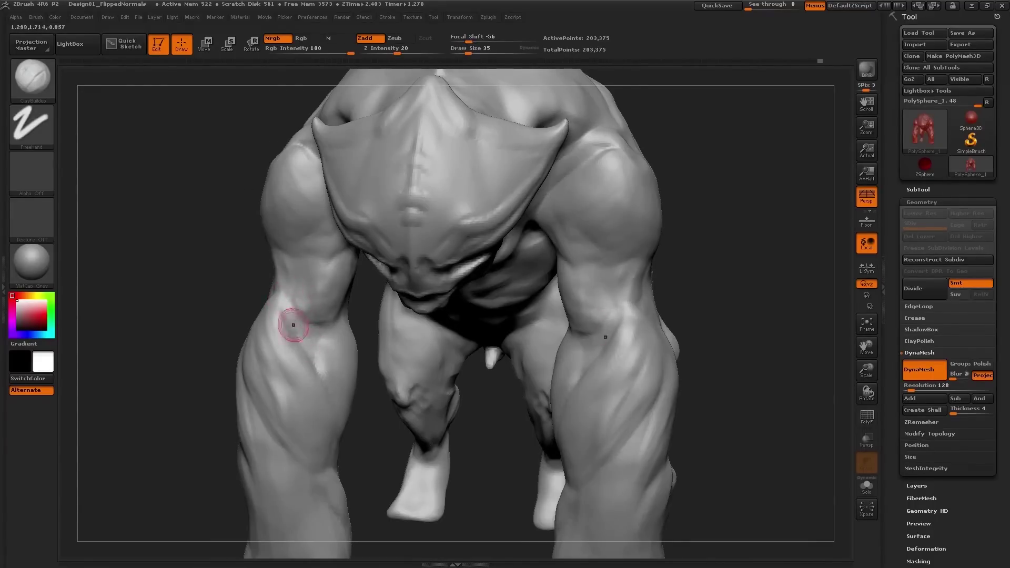
{"action": "right_click_drag", "start_coordinate": [275, 318], "coordinate": [284, 333]}
{"action": "mouse_move", "coordinate": [234, 312]}
{"action": "right_mouse_down"}
{"action": "mouse_move", "coordinate": [194, 321]}
{"action": "mouse_move", "coordinate": [275, 323]}
{"action": "mouse_move", "coordinate": [303, 298]}
{"action": "right_mouse_up"}
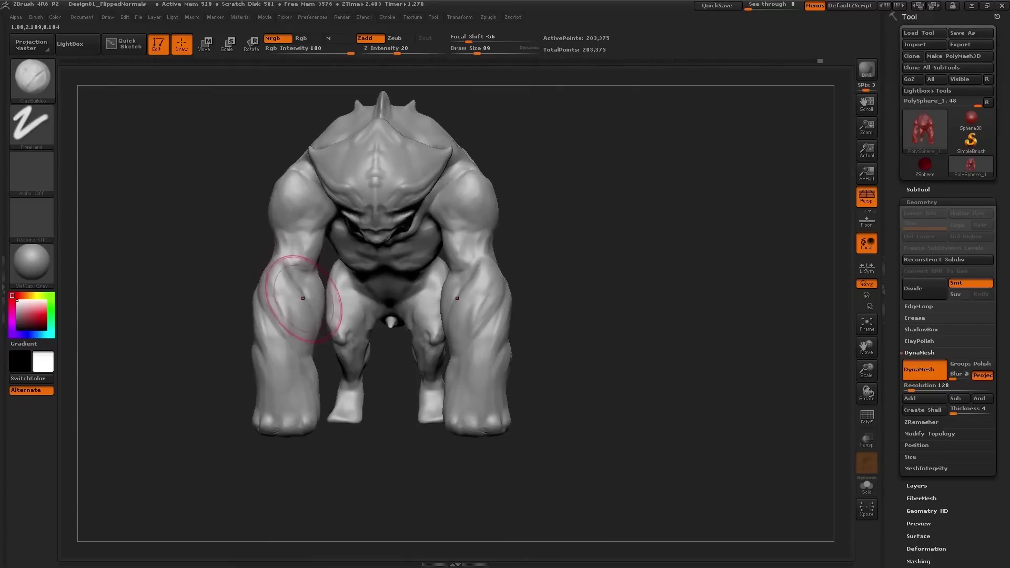
Widen the outer forearms and upper arms with the Move brush at draw sizes of 101 and 105.
{"action": "key", "text": "b"}
{"action": "key", "text": "m"}
{"action": "key", "text": "v"}
{"action": "key", "text": "s"}
{"action": "left_click_drag", "start_coordinate": [288, 242], "coordinate": [268, 271]}
{"action": "key", "text": "s"}
{"action": "key", "text": "s"}
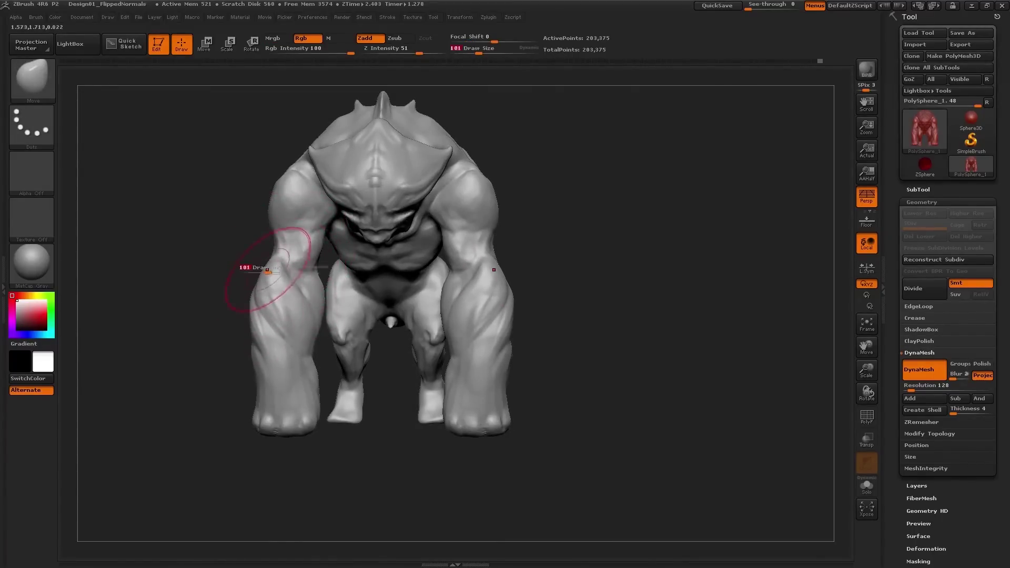
{"action": "left_click_drag", "start_coordinate": [274, 225], "coordinate": [277, 224]}
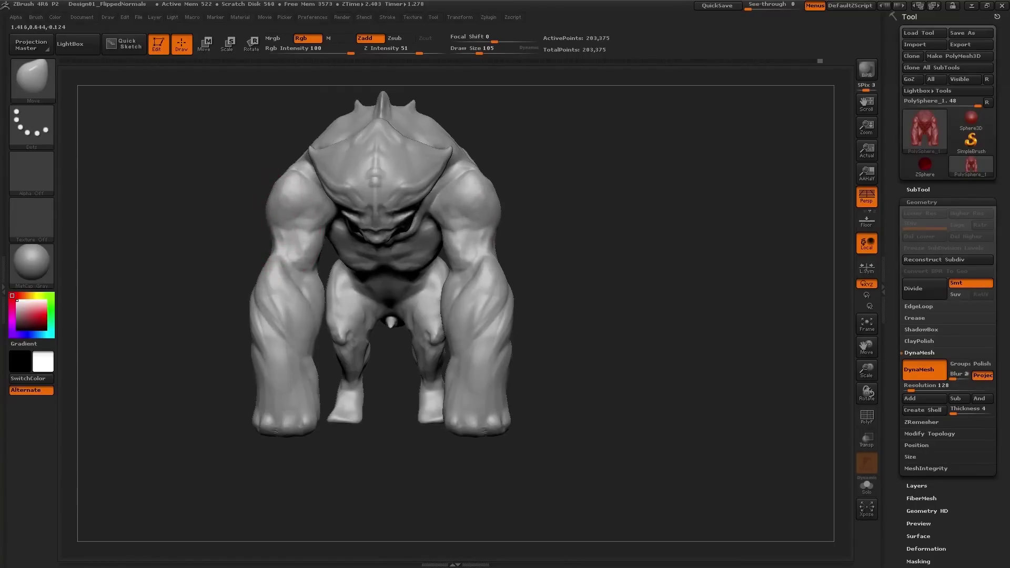
Adjust the volume of the shoulders and upper arms from several angles with the Move brush.
{"action": "right_click_drag", "start_coordinate": [286, 190], "coordinate": [286, 205], "text": "alt"}
{"action": "left_click_drag", "start_coordinate": [488, 231], "coordinate": [485, 205]}
{"action": "right_click_drag", "start_coordinate": [500, 210], "coordinate": [469, 216]}
{"action": "key", "text": "s"}
{"action": "left_click_drag", "start_coordinate": [473, 217], "coordinate": [477, 226]}
{"action": "right_click_drag", "start_coordinate": [477, 226], "coordinate": [449, 231]}
{"action": "right_click_drag", "start_coordinate": [513, 232], "coordinate": [497, 223]}
{"action": "key", "text": "s"}
{"action": "left_click_drag", "start_coordinate": [498, 225], "coordinate": [500, 225]}
Refine the shoulder tops around the head crest with the Move brush at a draw size of 93.
{"action": "mouse_move", "coordinate": [499, 212]}
{"action": "right_mouse_down"}
{"action": "mouse_move", "coordinate": [527, 214]}
{"action": "mouse_move", "coordinate": [515, 194]}
{"action": "mouse_move", "coordinate": [476, 181]}
{"action": "right_mouse_up"}
{"action": "key", "text": "s"}
{"action": "left_click_drag", "start_coordinate": [472, 180], "coordinate": [451, 184]}
{"action": "key", "text": "s"}
{"action": "mouse_move", "coordinate": [435, 207]}
{"action": "right_mouse_down", "text": "ctrl"}
{"action": "mouse_move", "coordinate": [416, 243]}
{"action": "mouse_move", "coordinate": [435, 248]}
{"action": "right_mouse_up", "text": "ctrl"}
{"action": "left_click_drag", "start_coordinate": [423, 234], "coordinate": [429, 234]}
{"action": "mouse_move", "coordinate": [417, 214]}
{"action": "right_mouse_down"}
{"action": "mouse_move", "coordinate": [473, 181]}
{"action": "mouse_move", "coordinate": [450, 147]}
{"action": "mouse_move", "coordinate": [417, 175]}
{"action": "right_mouse_up"}
{"action": "key", "text": "["}
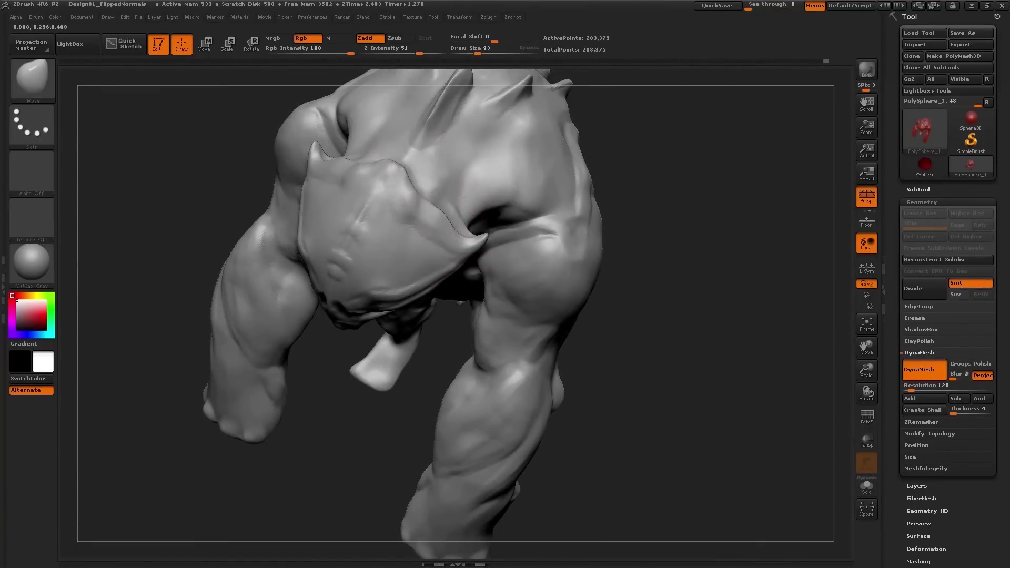
Reshape the neck and the sides of the shoulders with the Move brush at a draw size of 113.
{"action": "right_click_drag", "start_coordinate": [442, 222], "coordinate": [477, 238]}
{"action": "key", "text": "s"}
{"action": "left_click_drag", "start_coordinate": [473, 245], "coordinate": [477, 246]}
{"action": "right_click_drag", "start_coordinate": [476, 239], "coordinate": [402, 287], "text": "shift"}
{"action": "left_click_drag", "start_coordinate": [421, 299], "coordinate": [408, 309]}
{"action": "right_click_drag", "start_coordinate": [408, 309], "coordinate": [368, 294]}
{"action": "key", "text": "s"}
{"action": "left_click_drag", "start_coordinate": [465, 284], "coordinate": [469, 284]}
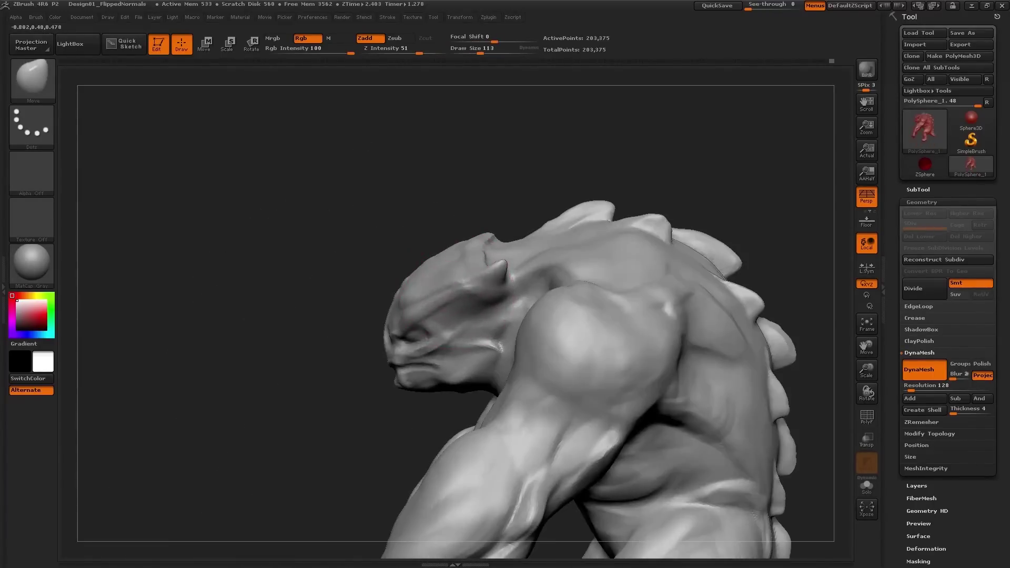
Adjust the upper back and the area behind the shoulders with the Move brush.
{"action": "mouse_move", "coordinate": [437, 297]}
{"action": "right_mouse_down"}
{"action": "mouse_move", "coordinate": [526, 262]}
{"action": "mouse_move", "coordinate": [574, 293]}
{"action": "mouse_move", "coordinate": [573, 111]}
{"action": "mouse_move", "coordinate": [603, 231]}
{"action": "right_mouse_up"}
{"action": "key", "text": "s"}
{"action": "left_click_drag", "start_coordinate": [602, 241], "coordinate": [598, 238]}
{"action": "mouse_move", "coordinate": [599, 238]}
{"action": "right_mouse_down"}
{"action": "mouse_move", "coordinate": [597, 217]}
{"action": "mouse_move", "coordinate": [620, 252]}
{"action": "right_mouse_up"}
{"action": "key", "text": "s"}
{"action": "left_click_drag", "start_coordinate": [623, 254], "coordinate": [621, 255]}
{"action": "mouse_move", "coordinate": [621, 255]}
{"action": "right_mouse_down", "text": "ctrl"}
{"action": "mouse_move", "coordinate": [642, 221]}
{"action": "mouse_move", "coordinate": [612, 246]}
{"action": "mouse_move", "coordinate": [647, 308]}
{"action": "mouse_move", "coordinate": [575, 394]}
{"action": "mouse_move", "coordinate": [589, 371]}
{"action": "mouse_move", "coordinate": [581, 360]}
{"action": "mouse_move", "coordinate": [647, 445]}
{"action": "mouse_move", "coordinate": [687, 387]}
{"action": "mouse_move", "coordinate": [676, 417]}
{"action": "mouse_move", "coordinate": [665, 412]}
{"action": "mouse_move", "coordinate": [684, 416]}
{"action": "mouse_move", "coordinate": [688, 388]}
{"action": "right_mouse_up", "text": "ctrl"}
{"action": "key", "text": "]"}
{"action": "key", "text": "]"}
{"action": "left_click_drag", "start_coordinate": [687, 387], "coordinate": [694, 395]}
Pull separate toes out of the front of the hind feet with the Move brush at draw sizes of 56 and 78.
{"action": "mouse_move", "coordinate": [694, 395]}
{"action": "right_mouse_down"}
{"action": "mouse_move", "coordinate": [657, 342]}
{"action": "mouse_move", "coordinate": [578, 316]}
{"action": "mouse_move", "coordinate": [529, 282]}
{"action": "right_mouse_up"}
{"action": "key", "text": "s"}
{"action": "left_click_drag", "start_coordinate": [562, 243], "coordinate": [551, 244]}
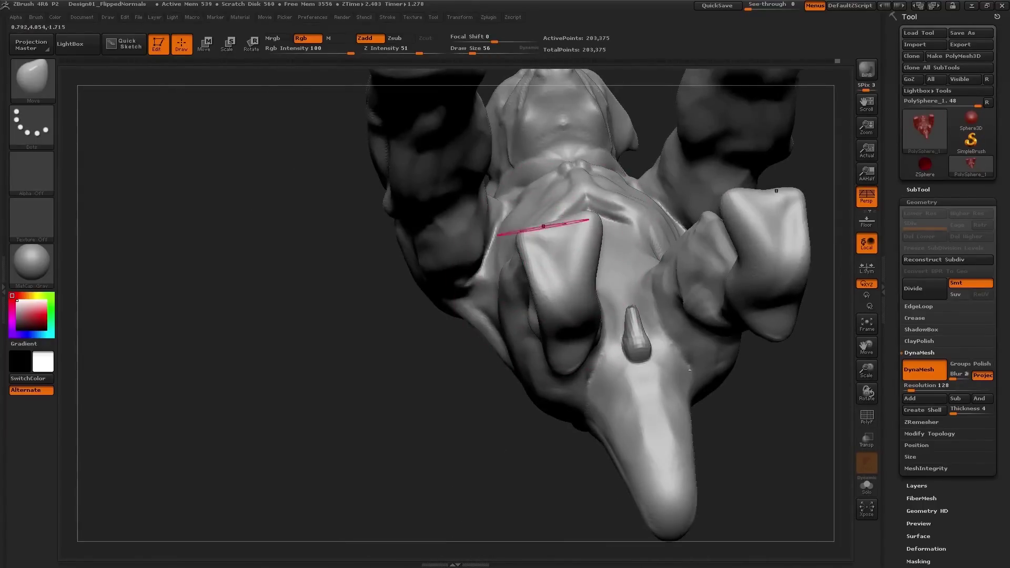
{"action": "mouse_move", "coordinate": [551, 243]}
{"action": "right_mouse_down"}
{"action": "mouse_move", "coordinate": [541, 236]}
{"action": "mouse_move", "coordinate": [557, 248]}
{"action": "mouse_move", "coordinate": [581, 232]}
{"action": "mouse_move", "coordinate": [559, 287]}
{"action": "right_mouse_up"}
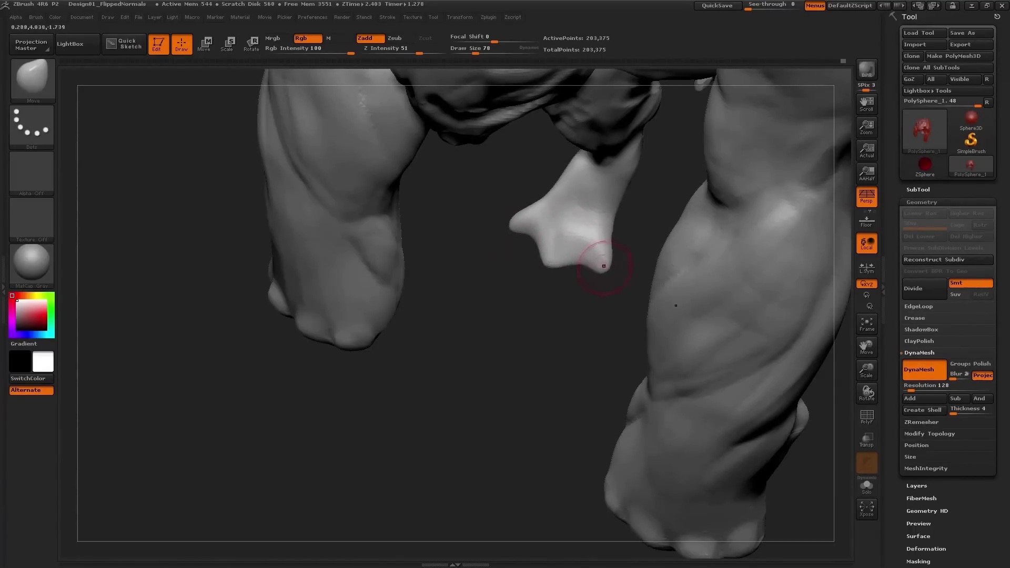
{"action": "mouse_move", "coordinate": [545, 203]}
{"action": "left_mouse_down"}
{"action": "mouse_move", "coordinate": [589, 232]}
{"action": "mouse_move", "coordinate": [586, 290]}
{"action": "mouse_move", "coordinate": [613, 349]}
{"action": "mouse_move", "coordinate": [642, 290]}
{"action": "left_mouse_up"}
{"action": "key", "text": "bracketleft"}
{"action": "key", "text": "bracketleft"}
{"action": "mouse_move", "coordinate": [642, 289]}
{"action": "right_mouse_down"}
{"action": "mouse_move", "coordinate": [626, 333]}
{"action": "mouse_move", "coordinate": [673, 332]}
{"action": "right_mouse_up"}
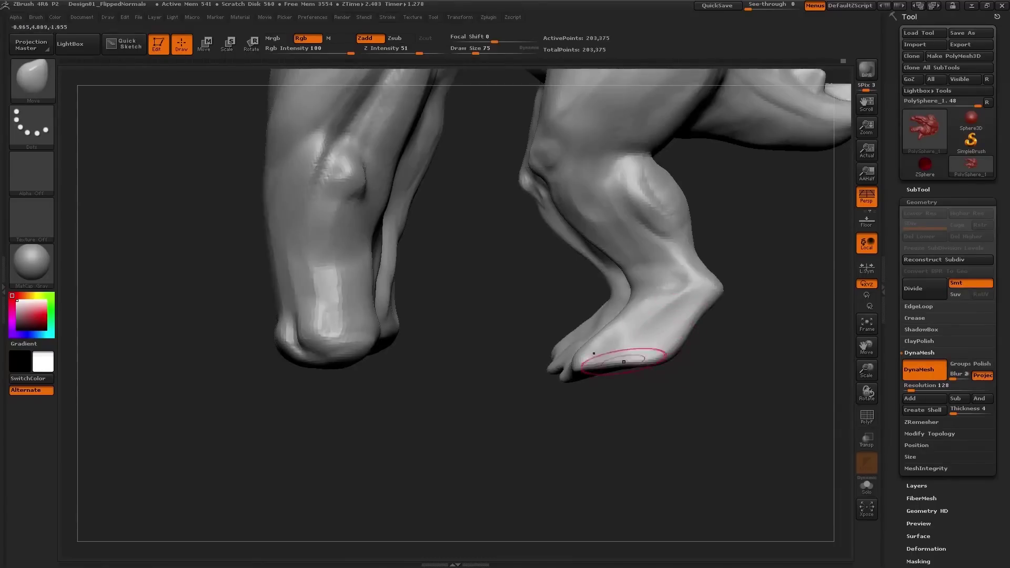
Level the soles and refine the toes of the hind feet with the Move brush at draw sizes of 109 and 93.
{"action": "right_click_drag", "start_coordinate": [563, 370], "coordinate": [519, 376]}
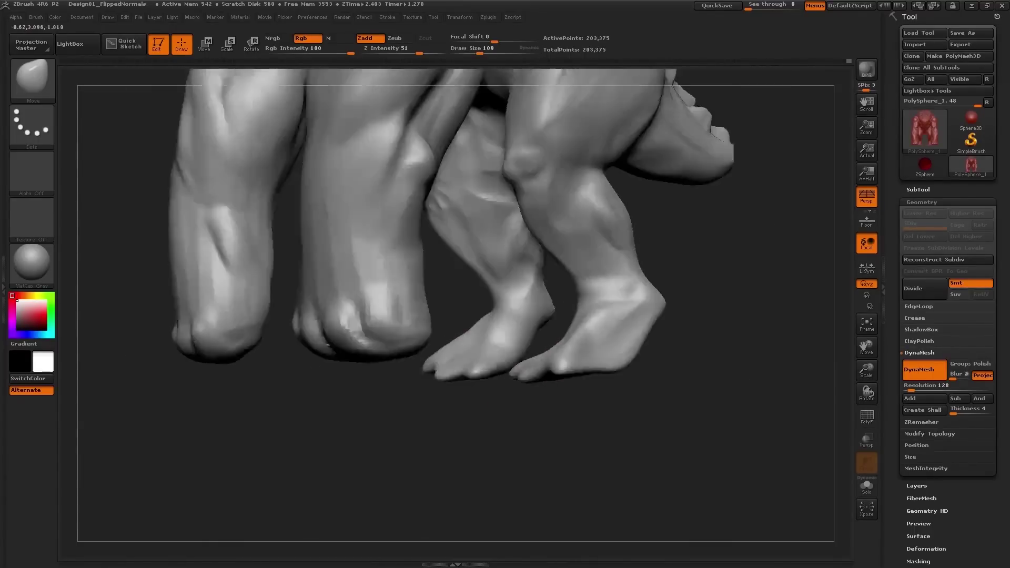
{"action": "right_click_drag", "start_coordinate": [519, 368], "coordinate": [571, 335]}
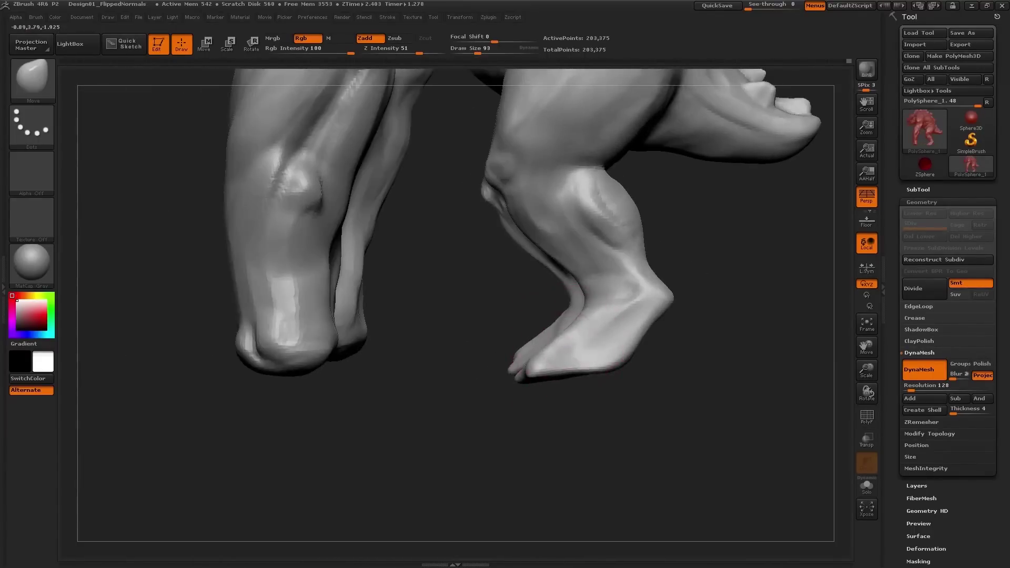
{"action": "right_click_drag", "start_coordinate": [519, 374], "coordinate": [532, 371]}
{"action": "key", "text": "s"}
{"action": "left_click_drag", "start_coordinate": [528, 372], "coordinate": [529, 372]}
Build up the top of the hind feet with the ClayBuildup brush at a draw size of 86.
{"action": "key", "text": "b"}
{"action": "key", "text": "c"}
{"action": "key", "text": "b"}
{"action": "mouse_move", "coordinate": [632, 336]}
{"action": "right_mouse_down"}
{"action": "mouse_move", "coordinate": [640, 290]}
{"action": "mouse_move", "coordinate": [623, 262]}
{"action": "right_mouse_up"}
{"action": "mouse_move", "coordinate": [575, 312]}
{"action": "right_mouse_down"}
{"action": "mouse_move", "coordinate": [604, 314]}
{"action": "mouse_move", "coordinate": [624, 289]}
{"action": "mouse_move", "coordinate": [526, 368]}
{"action": "right_mouse_up"}
{"action": "key", "text": "]"}
{"action": "key", "text": "]"}
{"action": "key", "text": "]"}
{"action": "key", "text": "]"}
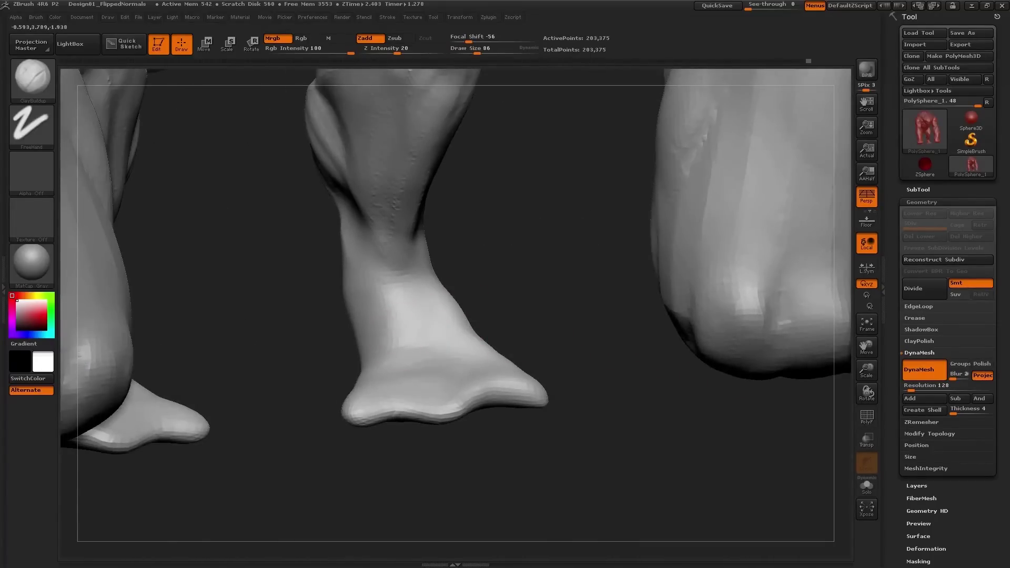
Add muscle and tendon forms along the shins and ankles with the ClayBuildup brush at a draw size of 45.
{"action": "mouse_move", "coordinate": [404, 315]}
{"action": "right_mouse_down", "text": "alt"}
{"action": "mouse_move", "coordinate": [446, 365]}
{"action": "mouse_move", "coordinate": [489, 367]}
{"action": "mouse_move", "coordinate": [433, 305]}
{"action": "mouse_move", "coordinate": [452, 231]}
{"action": "mouse_move", "coordinate": [471, 387]}
{"action": "right_mouse_up", "text": "alt"}
{"action": "key", "text": "["}
{"action": "key", "text": "["}
{"action": "key", "text": "["}
{"action": "key", "text": "["}
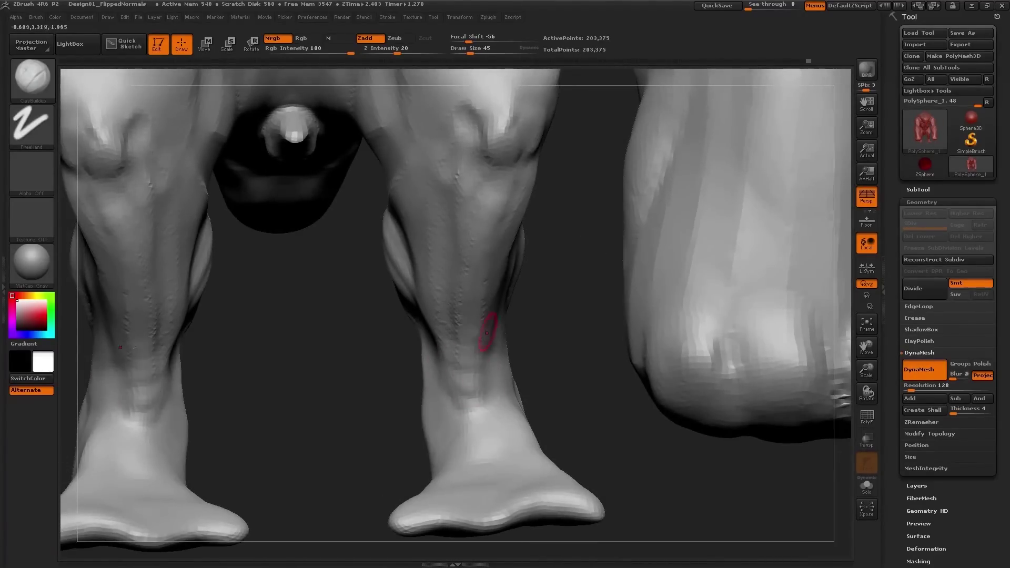
{"action": "mouse_move", "coordinate": [489, 299]}
{"action": "right_mouse_down"}
{"action": "mouse_move", "coordinate": [468, 224]}
{"action": "mouse_move", "coordinate": [484, 262]}
{"action": "right_mouse_up"}
{"action": "key", "text": "s"}
{"action": "mouse_move", "coordinate": [555, 200]}
{"action": "right_mouse_down"}
{"action": "mouse_move", "coordinate": [473, 210]}
{"action": "mouse_move", "coordinate": [562, 261]}
{"action": "right_mouse_up"}
{"action": "key", "text": "s"}
{"action": "mouse_move", "coordinate": [567, 262]}
{"action": "left_mouse_down"}
{"action": "mouse_move", "coordinate": [599, 253]}
{"action": "mouse_move", "coordinate": [568, 268]}
{"action": "left_mouse_up"}
{"action": "right_click_drag", "start_coordinate": [568, 263], "coordinate": [492, 249]}
Reshape the calves from the side and back with the Move brush at draw sizes of 86 and 65.
{"action": "mouse_move", "coordinate": [429, 295]}
{"action": "right_mouse_down", "text": "alt"}
{"action": "mouse_move", "coordinate": [401, 293]}
{"action": "mouse_move", "coordinate": [403, 302]}
{"action": "mouse_move", "coordinate": [473, 334]}
{"action": "right_mouse_up", "text": "alt"}
{"action": "key", "text": "shift"}
{"action": "key", "text": "s"}
{"action": "left_click_drag", "start_coordinate": [495, 336], "coordinate": [493, 337]}
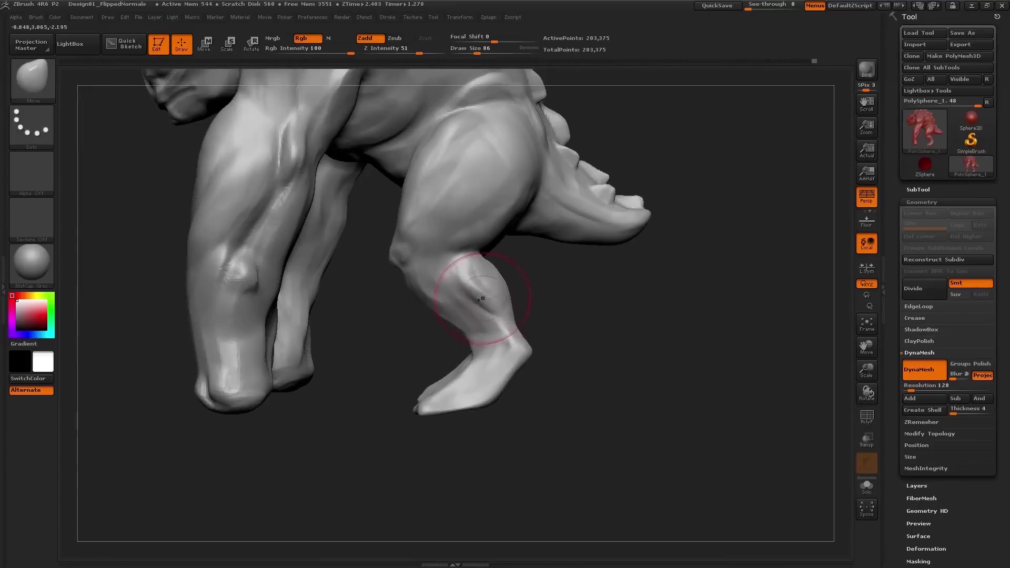
{"action": "right_click_drag", "start_coordinate": [506, 282], "coordinate": [519, 303]}
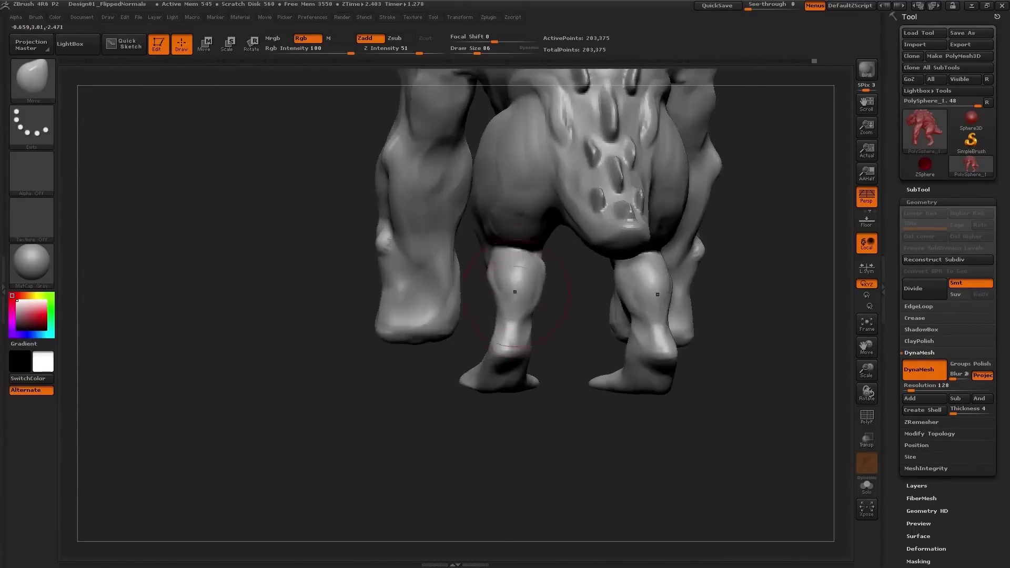
{"action": "right_click_drag", "start_coordinate": [490, 265], "coordinate": [493, 279]}
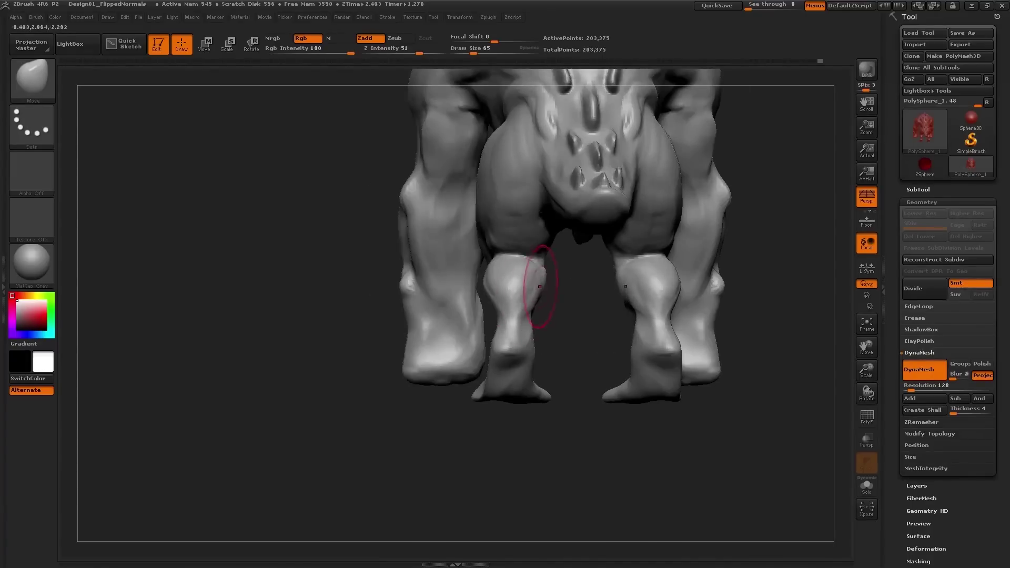
{"action": "left_click_drag", "start_coordinate": [421, 259], "coordinate": [428, 259]}
Display the model as a black silhouette and adjust the hind legs' knees and ankles with the Move brush at draw sizes of 72 and 109.
{"action": "mouse_move", "coordinate": [428, 225]}
{"action": "right_mouse_down"}
{"action": "mouse_move", "coordinate": [417, 270]}
{"action": "mouse_move", "coordinate": [473, 274]}
{"action": "mouse_move", "coordinate": [426, 263]}
{"action": "mouse_move", "coordinate": [462, 448]}
{"action": "right_mouse_up"}
{"action": "key", "text": "v"}
{"action": "key", "text": "s"}
{"action": "mouse_move", "coordinate": [473, 410]}
{"action": "right_mouse_down"}
{"action": "mouse_move", "coordinate": [492, 350]}
{"action": "mouse_move", "coordinate": [541, 333]}
{"action": "mouse_move", "coordinate": [530, 335]}
{"action": "right_mouse_up"}
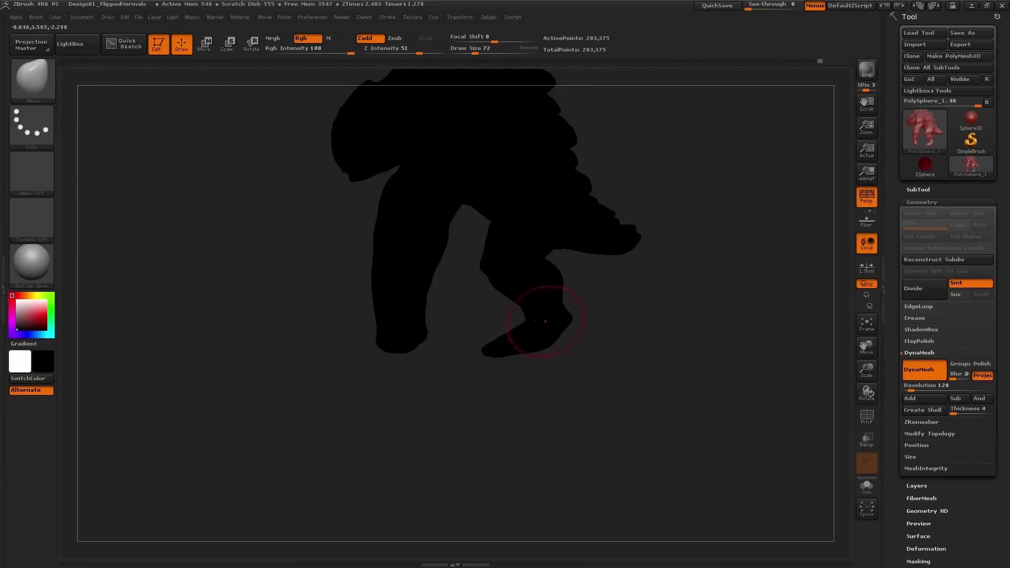
{"action": "key", "text": "s"}
{"action": "left_click", "coordinate": [518, 307]}
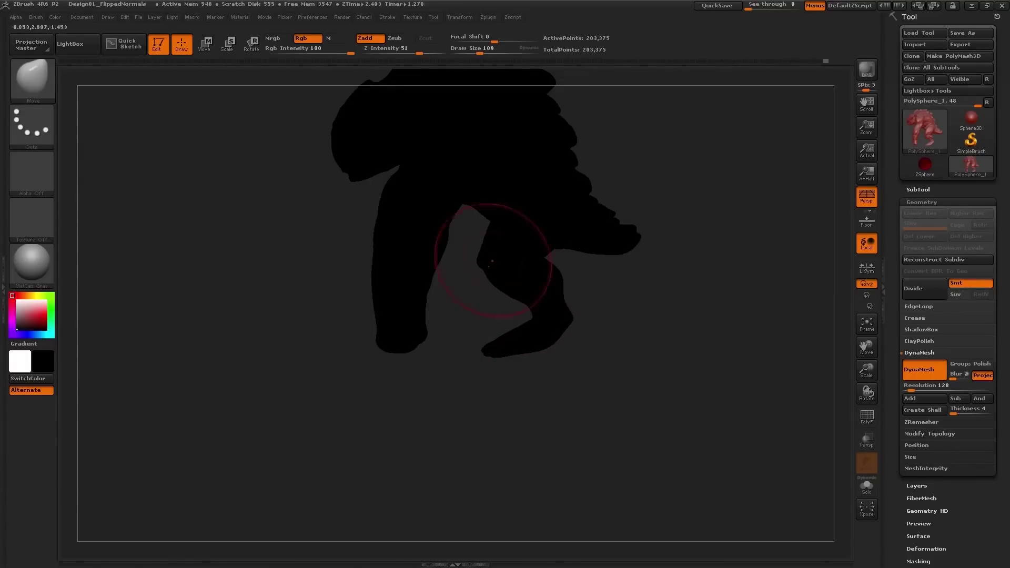
{"action": "key", "text": "v"}
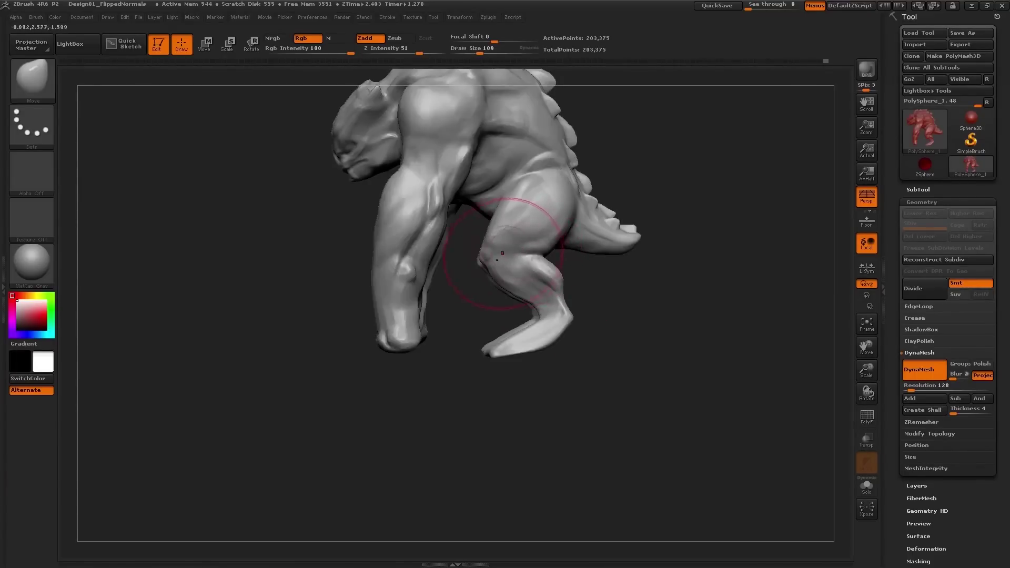
{"action": "key", "text": "v"}
{"action": "key", "text": "s"}
{"action": "left_click", "coordinate": [494, 252]}
Adjust the side silhouette of the lower leg and tail with the Move brush at a draw size of 105.
{"action": "right_click_drag", "start_coordinate": [499, 248], "coordinate": [575, 303]}
{"action": "key", "text": "s"}
{"action": "left_click", "coordinate": [575, 301]}
{"action": "key", "text": "v"}
{"action": "key", "text": "v"}
{"action": "key", "text": "s"}
{"action": "left_click", "coordinate": [604, 292]}
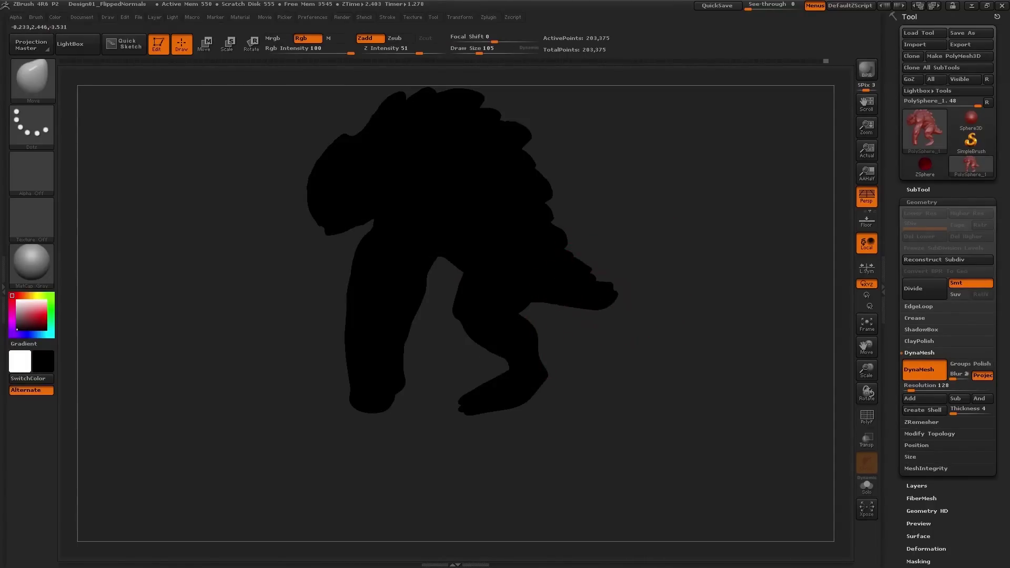
{"action": "key", "text": "s"}
{"action": "left_click", "coordinate": [610, 299]}
{"action": "key", "text": "s"}
{"action": "left_click", "coordinate": [590, 290]}
Slim the underside of the tail tip in silhouette with the Move brush at a draw size of 72.
{"action": "mouse_move", "coordinate": [596, 289]}
{"action": "right_mouse_down", "text": "alt"}
{"action": "mouse_move", "coordinate": [559, 279]}
{"action": "mouse_move", "coordinate": [584, 313]}
{"action": "right_mouse_up", "text": "alt"}
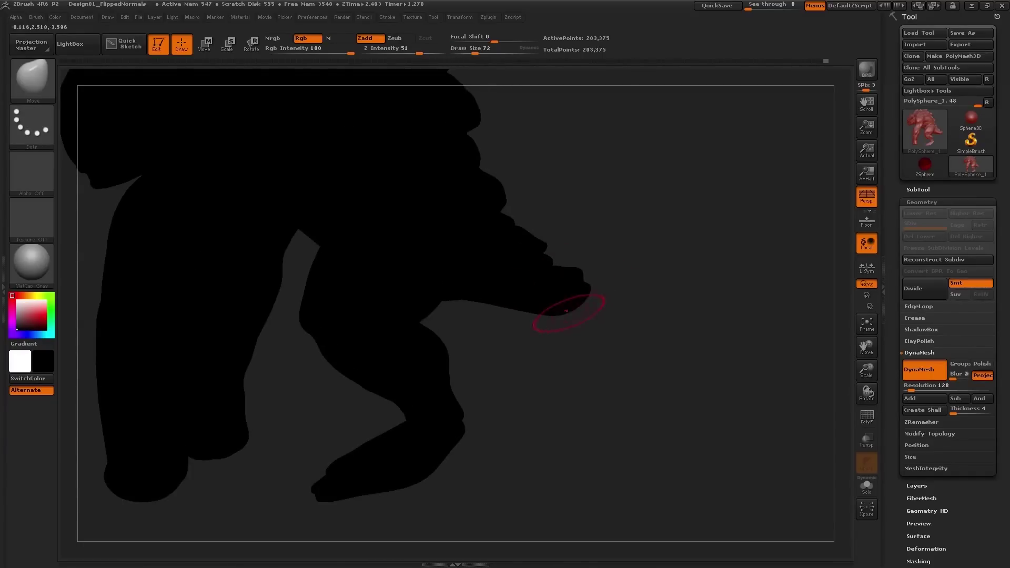
{"action": "key", "text": "v"}
{"action": "key", "text": "v"}
{"action": "key", "text": "s"}
{"action": "left_click", "coordinate": [570, 302]}
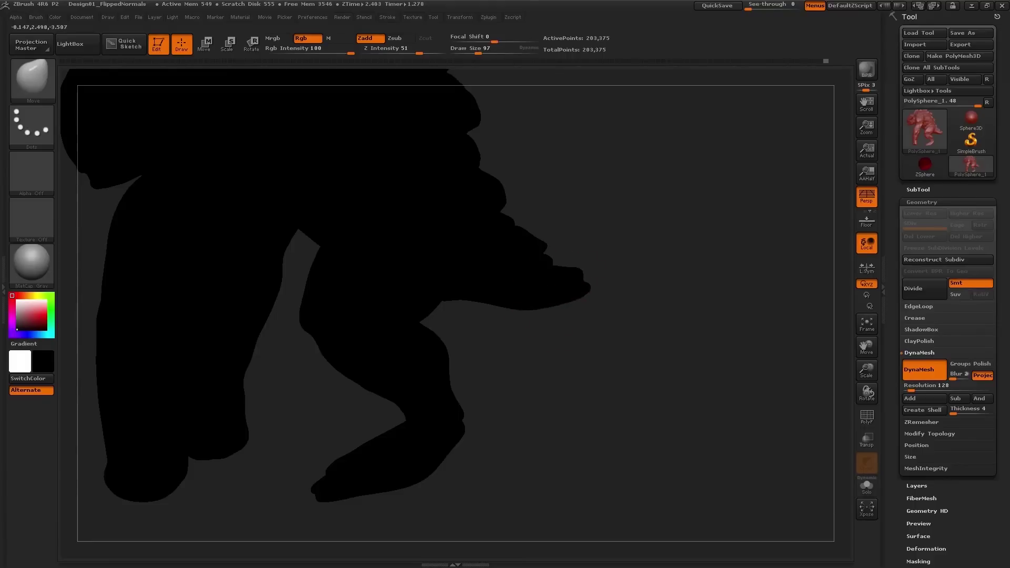
Turn off perspective and refine the silhouette of the thigh, calf and heel with the Move brush at draw sizes of 109 and 118.
{"action": "mouse_move", "coordinate": [505, 300]}
{"action": "right_mouse_down", "text": "alt"}
{"action": "mouse_move", "coordinate": [480, 316]}
{"action": "mouse_move", "coordinate": [458, 286]}
{"action": "right_mouse_up", "text": "alt"}
{"action": "key", "text": "bracketright"}
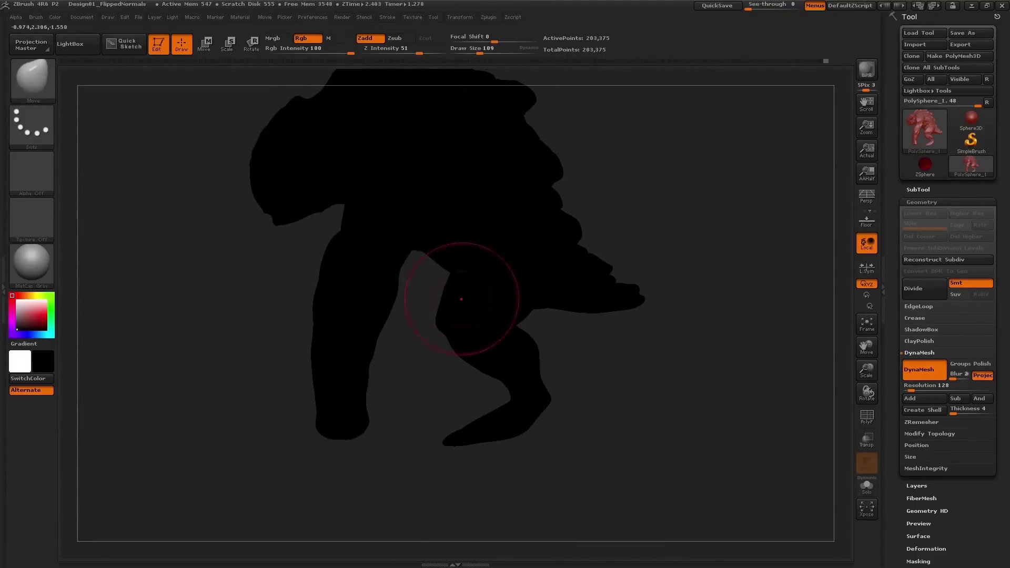
{"action": "key", "text": "s"}
{"action": "left_click", "coordinate": [463, 349]}
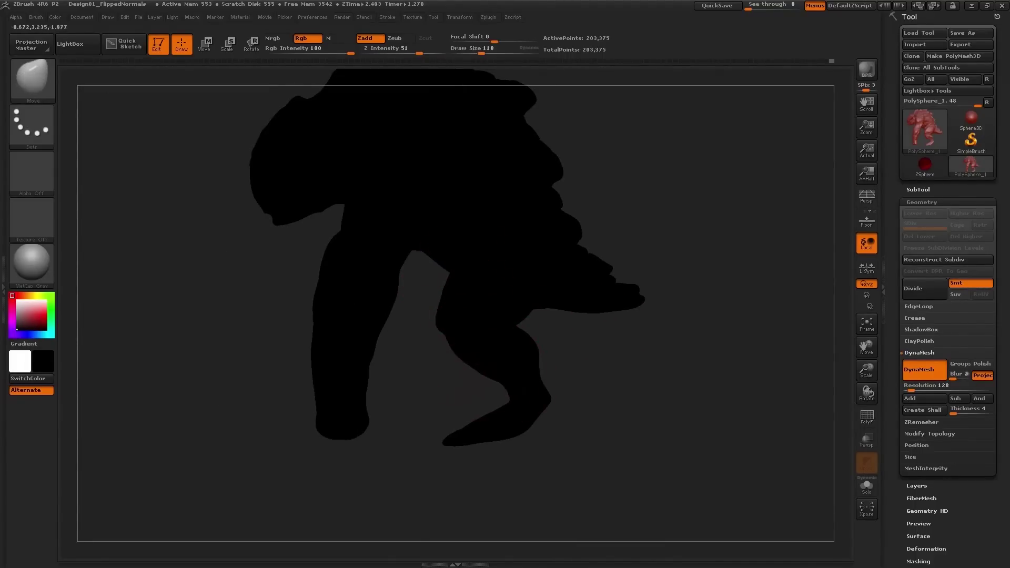
{"action": "key", "text": "s"}
{"action": "left_click_drag", "start_coordinate": [524, 419], "coordinate": [537, 393]}
{"action": "key", "text": "s"}
{"action": "key", "text": "s"}
{"action": "left_click_drag", "start_coordinate": [541, 376], "coordinate": [537, 375]}
{"action": "key", "text": "s"}
Adjust the silhouette of the back, neck and face with the Move brush at a draw size of 150.
{"action": "left_click_drag", "start_coordinate": [637, 293], "coordinate": [659, 368]}
{"action": "key", "text": "s"}
{"action": "left_click_drag", "start_coordinate": [548, 251], "coordinate": [561, 251]}
{"action": "left_click_drag", "start_coordinate": [635, 249], "coordinate": [696, 240], "text": "alt"}
{"action": "key", "text": "s"}
{"action": "left_click_drag", "start_coordinate": [418, 189], "coordinate": [415, 187]}
{"action": "key", "text": "s"}
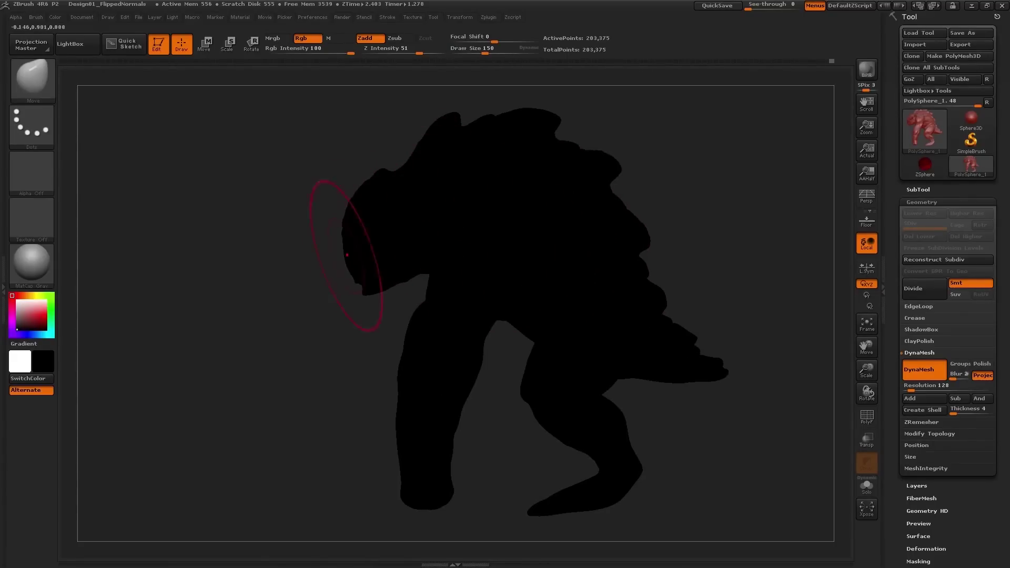
{"action": "mouse_move", "coordinate": [378, 268]}
{"action": "left_mouse_down"}
{"action": "mouse_move", "coordinate": [385, 261]}
{"action": "mouse_move", "coordinate": [367, 267]}
{"action": "mouse_move", "coordinate": [364, 289]}
{"action": "left_mouse_up"}
{"action": "key", "text": "s"}
{"action": "key", "text": "s"}
Refine the side silhouette of the front arms and belly with the Move brush.
{"action": "left_click_drag", "start_coordinate": [426, 287], "coordinate": [429, 287]}
{"action": "key", "text": "s"}
{"action": "left_click_drag", "start_coordinate": [463, 360], "coordinate": [468, 360]}
{"action": "right_click_drag", "start_coordinate": [429, 362], "coordinate": [429, 339], "text": "alt"}
{"action": "key", "text": "s"}
{"action": "left_click_drag", "start_coordinate": [419, 337], "coordinate": [405, 326]}
{"action": "key", "text": "s"}
Adjust the silhouette of the arms and hind legs from other angles with the Move brush at a draw size of 131.
{"action": "mouse_move", "coordinate": [408, 348]}
{"action": "right_mouse_down"}
{"action": "mouse_move", "coordinate": [516, 344]}
{"action": "mouse_move", "coordinate": [489, 325]}
{"action": "mouse_move", "coordinate": [510, 334]}
{"action": "right_mouse_up"}
{"action": "key", "text": "s"}
{"action": "left_click_drag", "start_coordinate": [499, 352], "coordinate": [508, 355]}
{"action": "mouse_move", "coordinate": [531, 352]}
{"action": "right_mouse_down"}
{"action": "mouse_move", "coordinate": [468, 350]}
{"action": "mouse_move", "coordinate": [508, 329]}
{"action": "right_mouse_up"}
{"action": "key", "text": "s"}
{"action": "left_click_drag", "start_coordinate": [506, 341], "coordinate": [513, 341]}
{"action": "mouse_move", "coordinate": [507, 328]}
{"action": "right_mouse_down"}
{"action": "mouse_move", "coordinate": [441, 328]}
{"action": "mouse_move", "coordinate": [503, 328]}
{"action": "mouse_move", "coordinate": [437, 349]}
{"action": "mouse_move", "coordinate": [466, 338]}
{"action": "right_mouse_up"}
{"action": "key", "text": "s"}
{"action": "left_click_drag", "start_coordinate": [466, 338], "coordinate": [462, 338]}
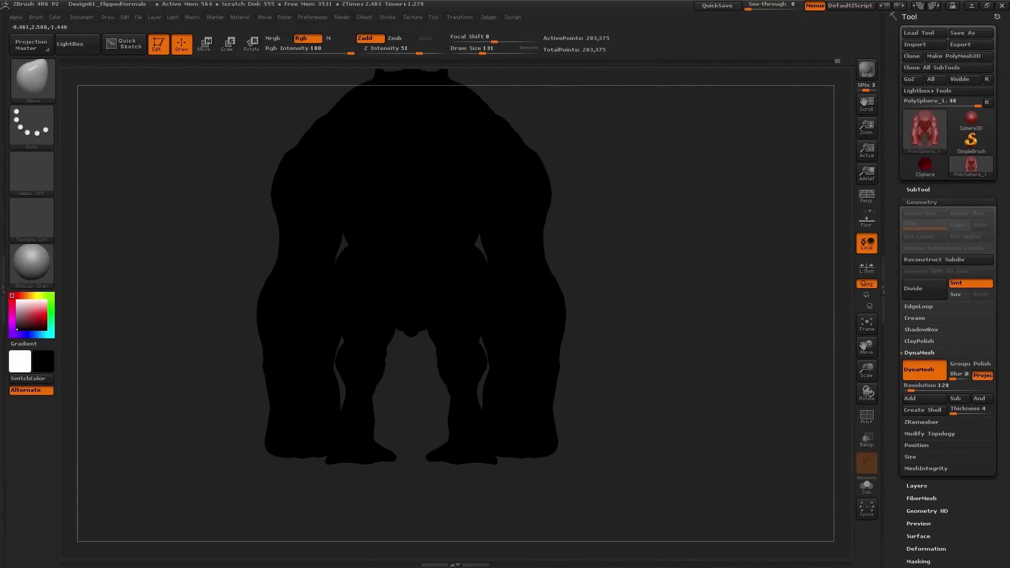
Hide the arms and front of the body, leaving the hind legs and rear visible.
{"action": "mouse_move", "coordinate": [442, 349]}
{"action": "right_mouse_down"}
{"action": "mouse_move", "coordinate": [462, 333]}
{"action": "mouse_move", "coordinate": [507, 334]}
{"action": "mouse_move", "coordinate": [505, 268]}
{"action": "mouse_move", "coordinate": [547, 252]}
{"action": "right_mouse_up"}
{"action": "mouse_move", "coordinate": [666, 163]}
{"action": "left_mouse_down", "text": "ctrl+shift"}
{"action": "mouse_move", "coordinate": [507, 428]}
{"action": "mouse_move", "coordinate": [505, 411]}
{"action": "left_mouse_up", "text": "ctrl+shift"}
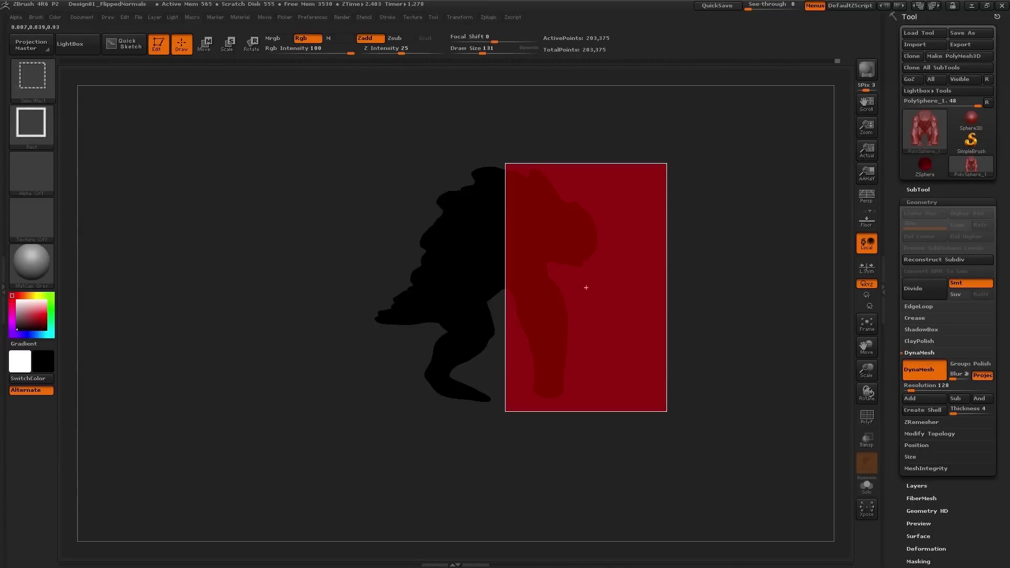
{"action": "mouse_move", "coordinate": [587, 281]}
{"action": "left_mouse_down", "text": "ctrl+shift"}
{"action": "mouse_move", "coordinate": [584, 264]}
{"action": "mouse_move", "coordinate": [586, 282]}
{"action": "left_mouse_up", "text": "ctrl+shift"}
{"action": "mouse_move", "coordinate": [586, 282]}
{"action": "right_mouse_down", "text": "shift"}
{"action": "mouse_move", "coordinate": [610, 284]}
{"action": "mouse_move", "coordinate": [507, 372]}
{"action": "mouse_move", "coordinate": [586, 315]}
{"action": "mouse_move", "coordinate": [575, 360]}
{"action": "right_mouse_up", "text": "shift"}
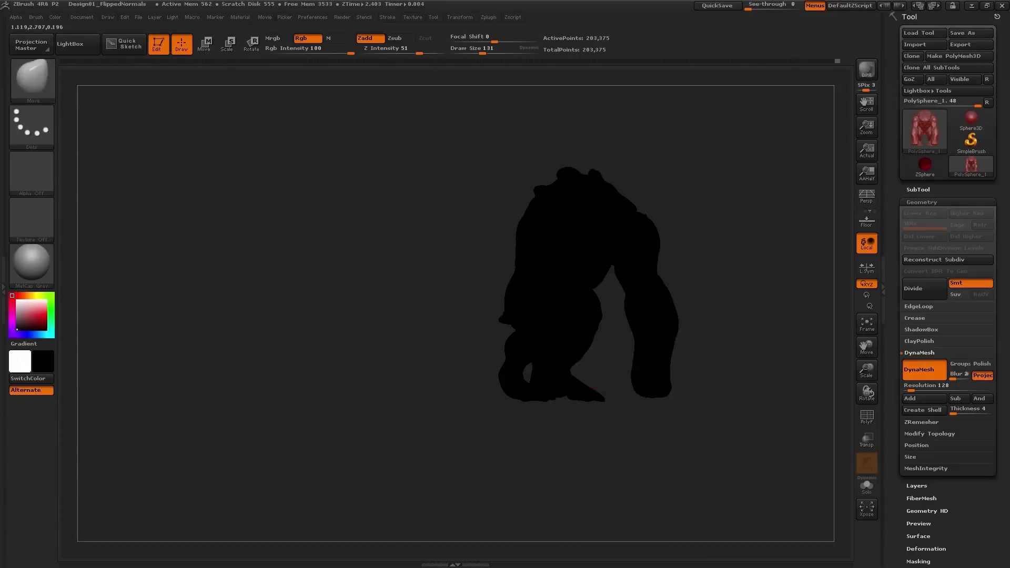
{"action": "left_click", "coordinate": [683, 286], "text": "ctrl+shift"}
{"action": "mouse_move", "coordinate": [703, 165]}
{"action": "left_mouse_down", "text": "ctrl+shift"}
{"action": "mouse_move", "coordinate": [554, 351]}
{"action": "mouse_move", "coordinate": [512, 435]}
{"action": "mouse_move", "coordinate": [511, 414]}
{"action": "left_mouse_up", "text": "ctrl+shift"}
{"action": "mouse_move", "coordinate": [536, 359]}
{"action": "right_mouse_down", "text": "shift"}
{"action": "mouse_move", "coordinate": [599, 342]}
{"action": "mouse_move", "coordinate": [503, 302]}
{"action": "right_mouse_up", "text": "shift"}
{"action": "right_click_drag", "start_coordinate": [502, 302], "coordinate": [578, 386], "text": "ctrl"}
Switch the model from the black silhouette to the light shaded display and set the Move brush draw size to 160.
{"action": "key", "text": "s"}
{"action": "left_click_drag", "start_coordinate": [610, 388], "coordinate": [616, 388]}
{"action": "key", "text": "v"}
{"action": "key", "text": "v"}
{"action": "key", "text": "v"}
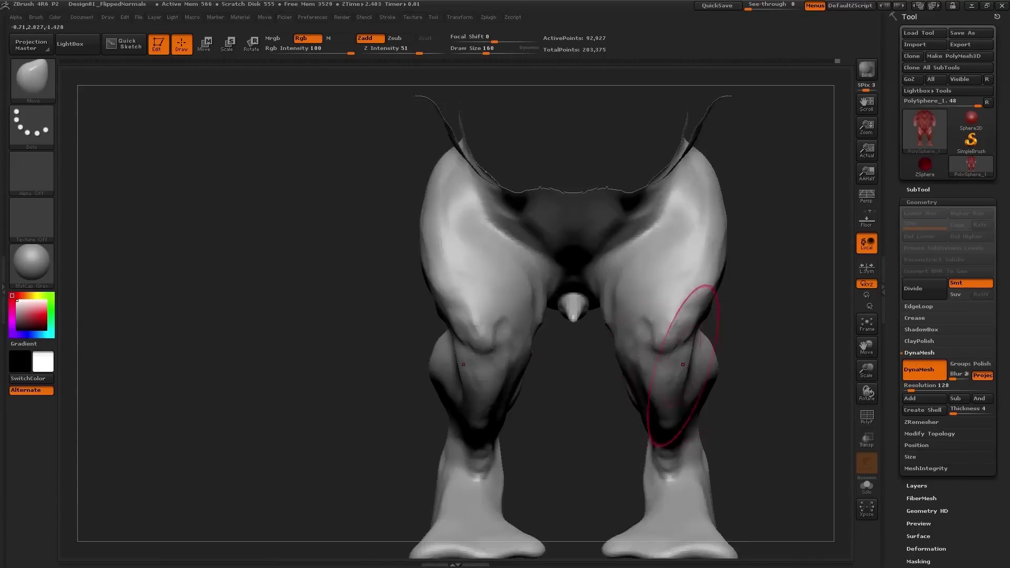
Reshape the outer contours of the knees and calves in front view with the Move brush.
{"action": "key", "text": "s"}
{"action": "left_click_drag", "start_coordinate": [672, 377], "coordinate": [679, 378]}
{"action": "left_click_drag", "start_coordinate": [665, 355], "coordinate": [685, 357]}
{"action": "left_click_drag", "start_coordinate": [659, 412], "coordinate": [665, 412]}
{"action": "left_click_drag", "start_coordinate": [695, 322], "coordinate": [708, 314]}
{"action": "left_click_drag", "start_coordinate": [681, 417], "coordinate": [686, 415]}
Adjust the lower legs from angled front views with the Move brush, reducing the draw size to 78.
{"action": "right_click_drag", "start_coordinate": [686, 415], "coordinate": [657, 337]}
{"action": "key", "text": "s"}
{"action": "left_click_drag", "start_coordinate": [646, 402], "coordinate": [623, 387]}
{"action": "mouse_move", "coordinate": [624, 387]}
{"action": "right_mouse_down", "text": "alt"}
{"action": "mouse_move", "coordinate": [624, 334]}
{"action": "mouse_move", "coordinate": [646, 329]}
{"action": "right_mouse_up", "text": "alt"}
{"action": "right_click_drag", "start_coordinate": [647, 329], "coordinate": [632, 307], "text": "ctrl"}
{"action": "key", "text": "s"}
{"action": "left_click_drag", "start_coordinate": [632, 307], "coordinate": [618, 308]}
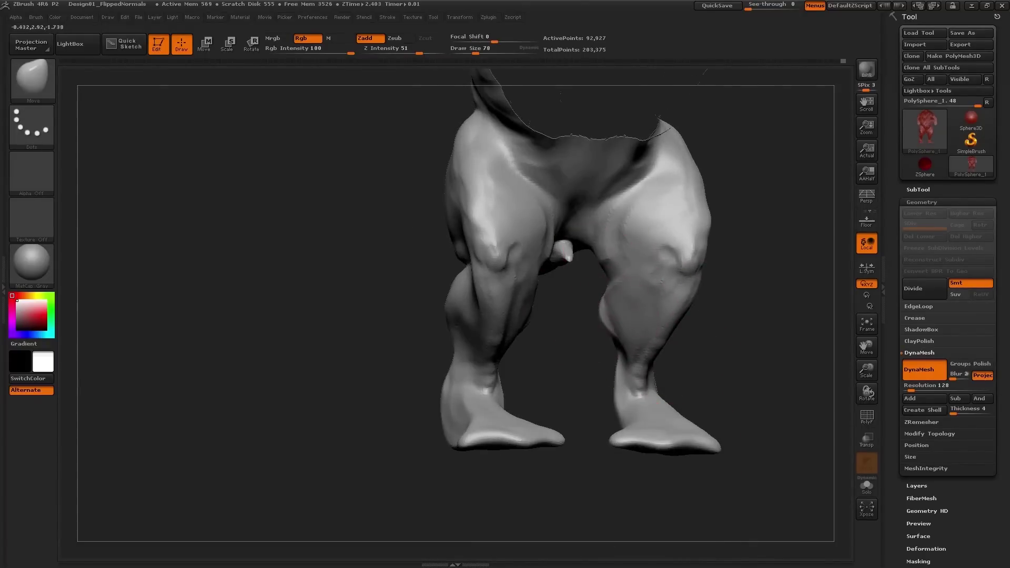
Fine-tune the calf contour above the ankle with small Move brush strokes.
{"action": "right_click_drag", "start_coordinate": [646, 305], "coordinate": [629, 302], "text": "shift"}
{"action": "key", "text": "s"}
{"action": "left_click_drag", "start_coordinate": [629, 303], "coordinate": [633, 303]}
{"action": "left_click_drag", "start_coordinate": [611, 302], "coordinate": [617, 307]}
{"action": "left_click_drag", "start_coordinate": [610, 321], "coordinate": [614, 321]}
{"action": "mouse_move", "coordinate": [604, 319]}
{"action": "right_mouse_down"}
{"action": "mouse_move", "coordinate": [626, 301]}
{"action": "mouse_move", "coordinate": [612, 308]}
{"action": "right_mouse_up"}
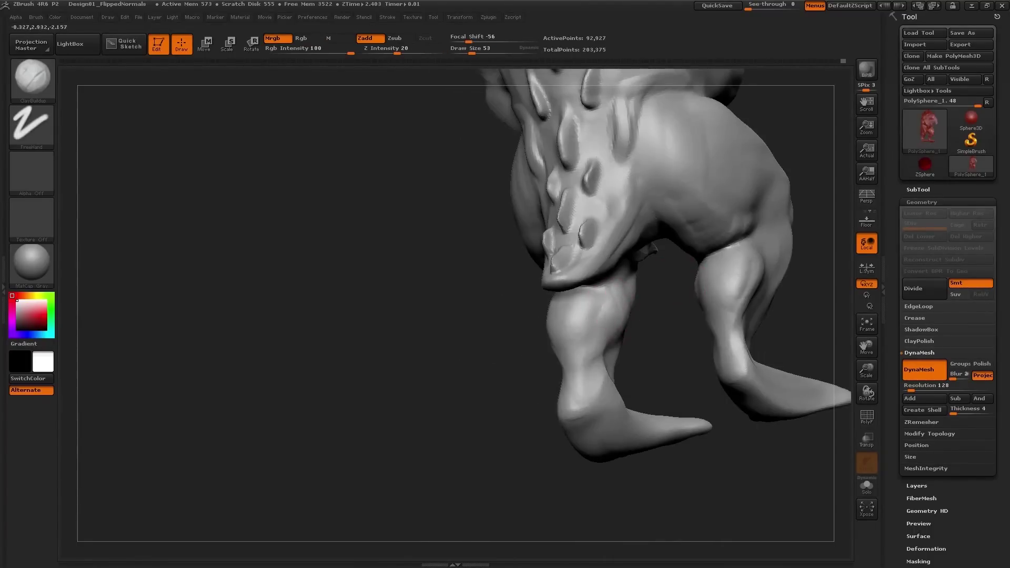
Build up the Achilles tendon and back of the calf with the ClayBuildup brush at draw sizes of 53 and 32.
{"action": "right_click_drag", "start_coordinate": [608, 342], "coordinate": [609, 356]}
{"action": "left_click_drag", "start_coordinate": [583, 359], "coordinate": [577, 400]}
{"action": "right_click_drag", "start_coordinate": [578, 368], "coordinate": [625, 371]}
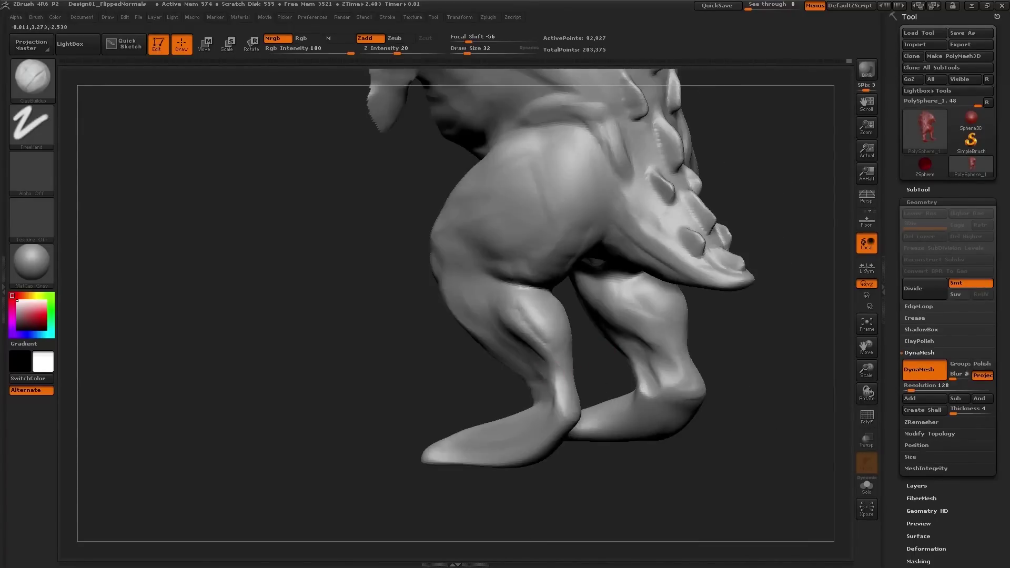
{"action": "right_click_drag", "start_coordinate": [541, 373], "coordinate": [559, 384]}
{"action": "key", "text": "s"}
{"action": "left_click_drag", "start_coordinate": [559, 387], "coordinate": [556, 386]}
{"action": "right_click_drag", "start_coordinate": [544, 358], "coordinate": [575, 349]}
{"action": "key", "text": "s"}
{"action": "left_click_drag", "start_coordinate": [541, 353], "coordinate": [546, 354]}
Switch to the Move brush and adjust the form of the lower leg around the shin.
{"action": "mouse_move", "coordinate": [531, 363]}
{"action": "right_mouse_down"}
{"action": "mouse_move", "coordinate": [542, 365]}
{"action": "mouse_move", "coordinate": [526, 367]}
{"action": "right_mouse_up"}
{"action": "key", "text": "b"}
{"action": "key", "text": "m"}
{"action": "key", "text": "v"}
{"action": "key", "text": "s"}
{"action": "left_click_drag", "start_coordinate": [506, 370], "coordinate": [511, 371]}
{"action": "right_click_drag", "start_coordinate": [471, 376], "coordinate": [493, 385]}
{"action": "key", "text": "s"}
{"action": "left_click_drag", "start_coordinate": [494, 386], "coordinate": [508, 392]}
Reshape the feet from above with the Move brush, using a draw size of 155.
{"action": "mouse_move", "coordinate": [515, 387]}
{"action": "right_mouse_down", "text": "shift"}
{"action": "mouse_move", "coordinate": [489, 386]}
{"action": "mouse_move", "coordinate": [528, 413]}
{"action": "right_mouse_up", "text": "shift"}
{"action": "mouse_move", "coordinate": [505, 480]}
{"action": "right_mouse_down"}
{"action": "mouse_move", "coordinate": [519, 450]}
{"action": "mouse_move", "coordinate": [548, 500]}
{"action": "mouse_move", "coordinate": [541, 473]}
{"action": "mouse_move", "coordinate": [547, 503]}
{"action": "right_mouse_up"}
{"action": "left_click_drag", "start_coordinate": [550, 434], "coordinate": [561, 432]}
{"action": "key", "text": "s"}
{"action": "left_click_drag", "start_coordinate": [500, 416], "coordinate": [512, 414]}
{"action": "left_click_drag", "start_coordinate": [513, 415], "coordinate": [522, 425]}
{"action": "key", "text": "s"}
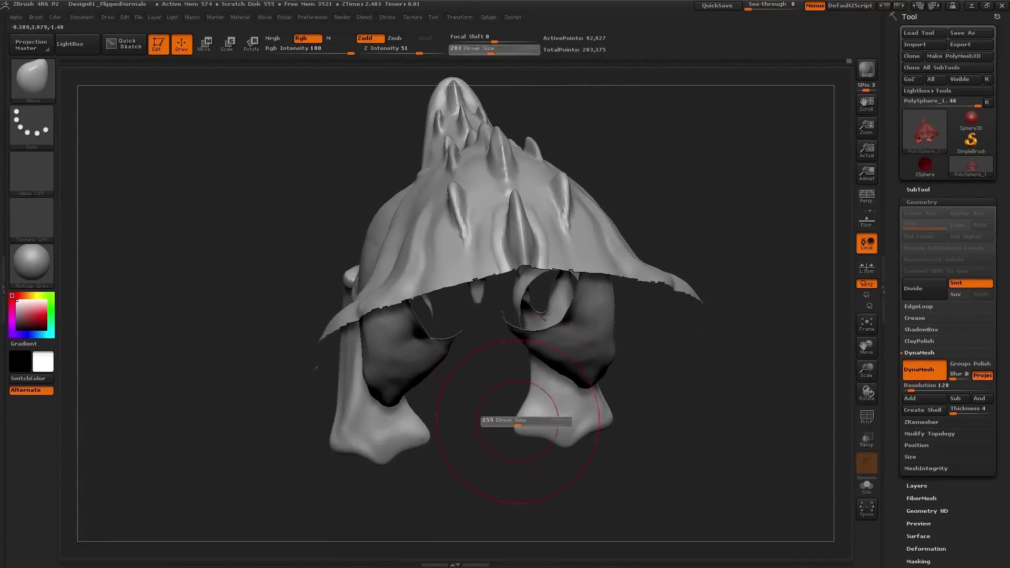
{"action": "left_click_drag", "start_coordinate": [518, 434], "coordinate": [555, 434]}
Refine the outline of the feet from below with the Move brush at a draw size of 89.
{"action": "right_click_drag", "start_coordinate": [563, 447], "coordinate": [575, 363]}
{"action": "key", "text": "s"}
{"action": "mouse_move", "coordinate": [583, 408]}
{"action": "left_mouse_down"}
{"action": "mouse_move", "coordinate": [594, 407]}
{"action": "mouse_move", "coordinate": [585, 414]}
{"action": "left_mouse_up"}
{"action": "key", "text": "s"}
{"action": "left_click_drag", "start_coordinate": [592, 406], "coordinate": [596, 419]}
{"action": "key", "text": "s"}
{"action": "left_click_drag", "start_coordinate": [599, 435], "coordinate": [594, 434]}
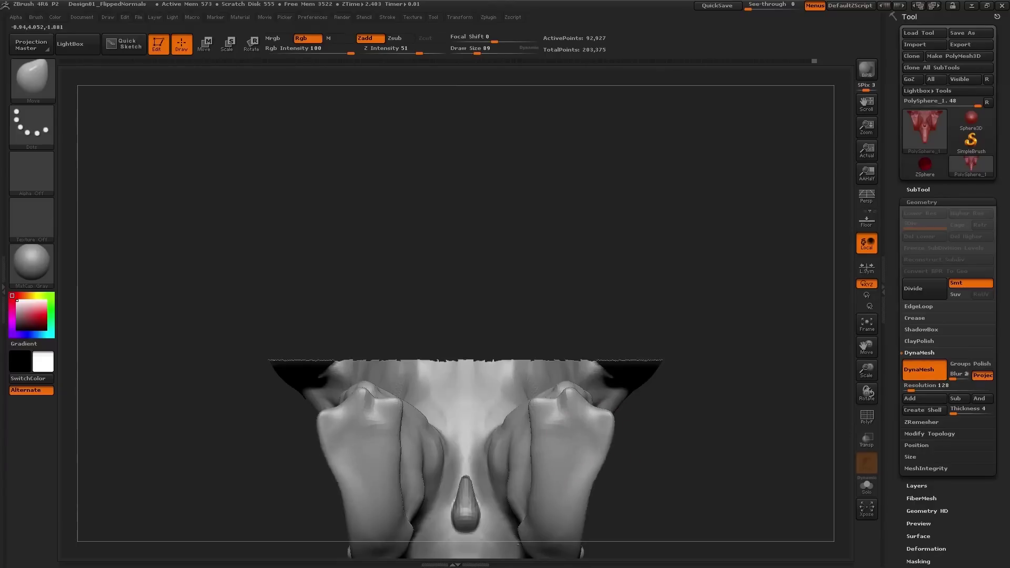
{"action": "left_click_drag", "start_coordinate": [537, 422], "coordinate": [528, 492]}
{"action": "right_click_drag", "start_coordinate": [537, 441], "coordinate": [537, 505]}
Adjust the lower calf and ankle contour in front view with the Move brush at a draw size of 82.
{"action": "key", "text": "s"}
{"action": "right_click_drag", "start_coordinate": [552, 413], "coordinate": [550, 354]}
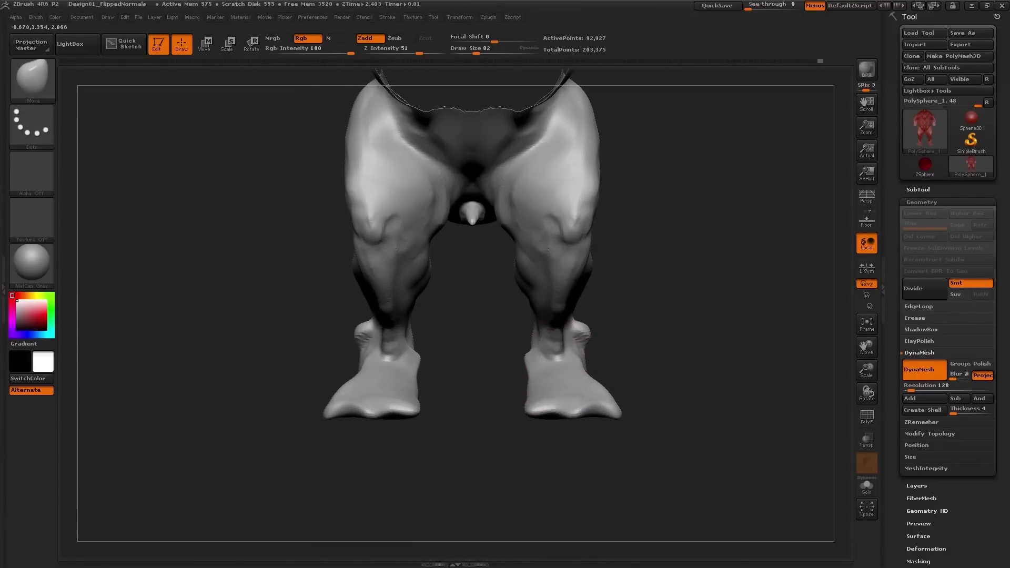
{"action": "right_click_drag", "start_coordinate": [558, 314], "coordinate": [565, 299]}
{"action": "left_click_drag", "start_coordinate": [566, 300], "coordinate": [574, 300]}
{"action": "right_click_drag", "start_coordinate": [574, 289], "coordinate": [468, 327], "text": "shift"}
{"action": "key", "text": "s"}
{"action": "left_click_drag", "start_coordinate": [570, 298], "coordinate": [587, 309]}
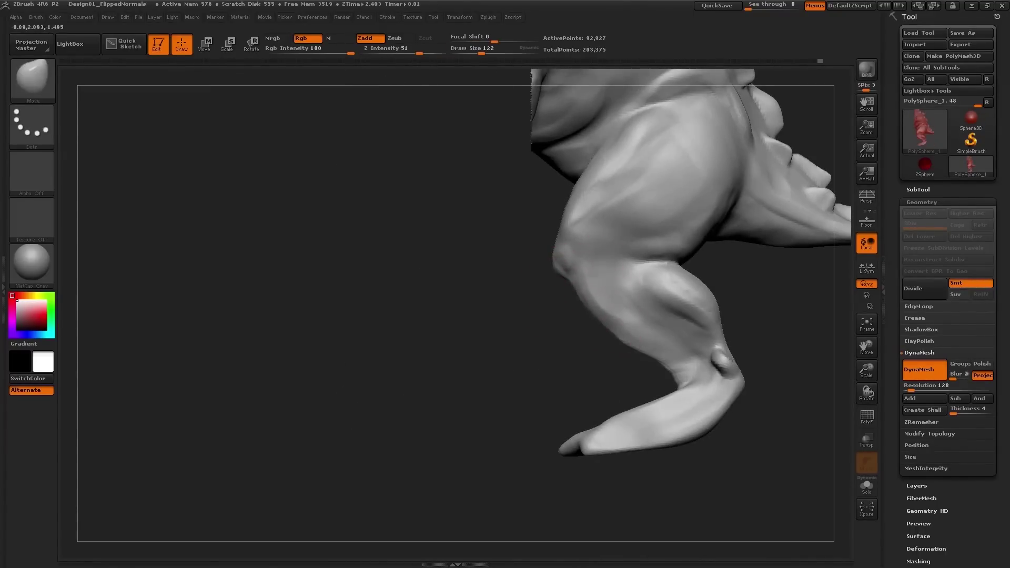
Reshape the shin, calf and knee in side view with the Move brush at draw sizes of 122 and 78.
{"action": "left_click_drag", "start_coordinate": [619, 342], "coordinate": [626, 336]}
{"action": "key", "text": "s"}
{"action": "left_click_drag", "start_coordinate": [630, 288], "coordinate": [676, 277]}
{"action": "key", "text": "s"}
{"action": "left_click_drag", "start_coordinate": [588, 245], "coordinate": [575, 281]}
{"action": "key", "text": "s"}
{"action": "key", "text": "s"}
{"action": "left_click_drag", "start_coordinate": [605, 314], "coordinate": [594, 314]}
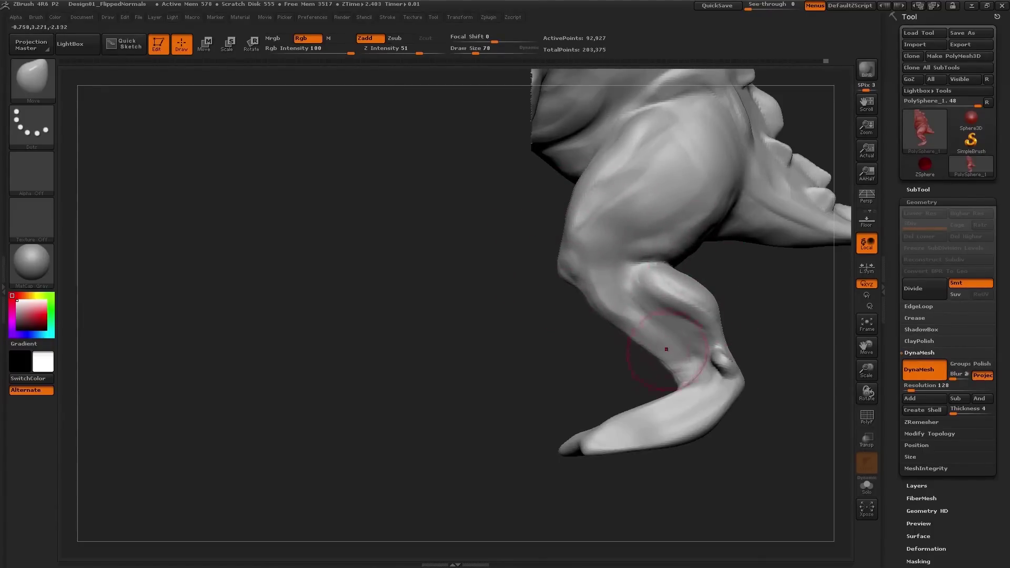
Refine and smooth the ankle and top of the foot at draw sizes of 37 and 47.
{"action": "key", "text": "s"}
{"action": "left_click_drag", "start_coordinate": [730, 361], "coordinate": [725, 360]}
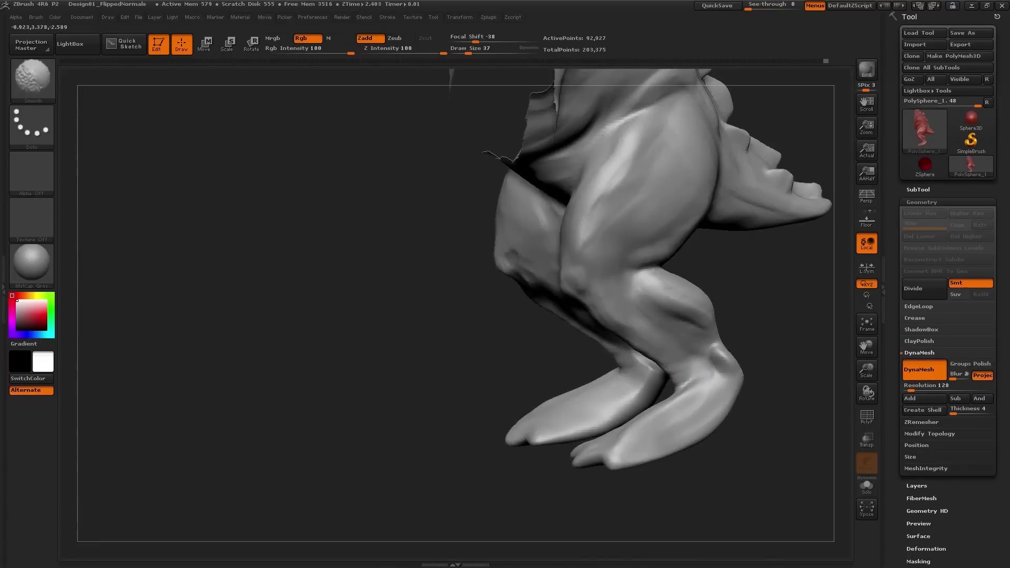
{"action": "key", "text": "shift"}
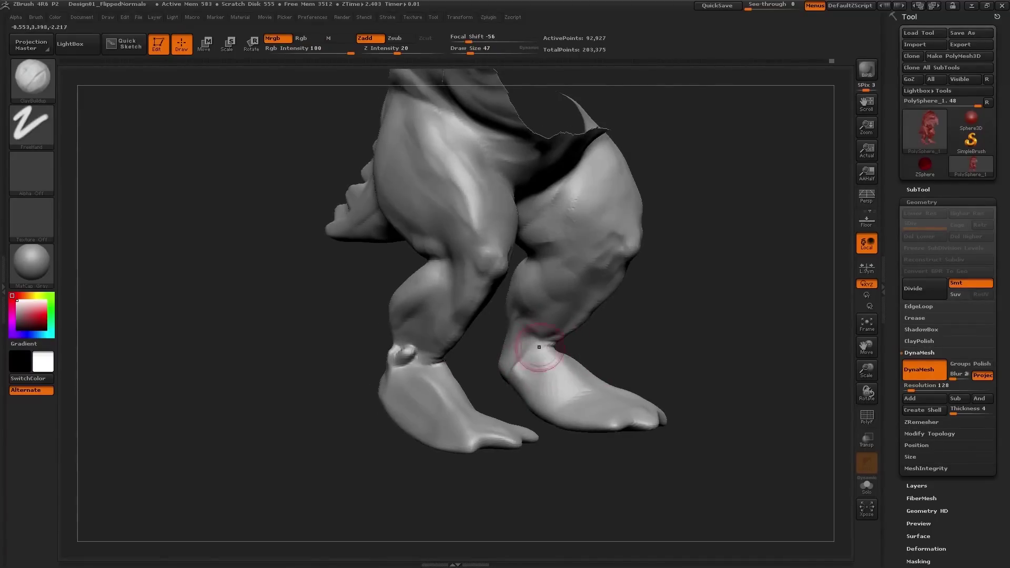
{"action": "mouse_move", "coordinate": [644, 345]}
{"action": "left_mouse_down", "text": "shift"}
{"action": "mouse_move", "coordinate": [584, 348]}
{"action": "mouse_move", "coordinate": [591, 392]}
{"action": "left_mouse_up", "text": "shift"}
{"action": "left_click_drag", "start_coordinate": [602, 342], "coordinate": [596, 379]}
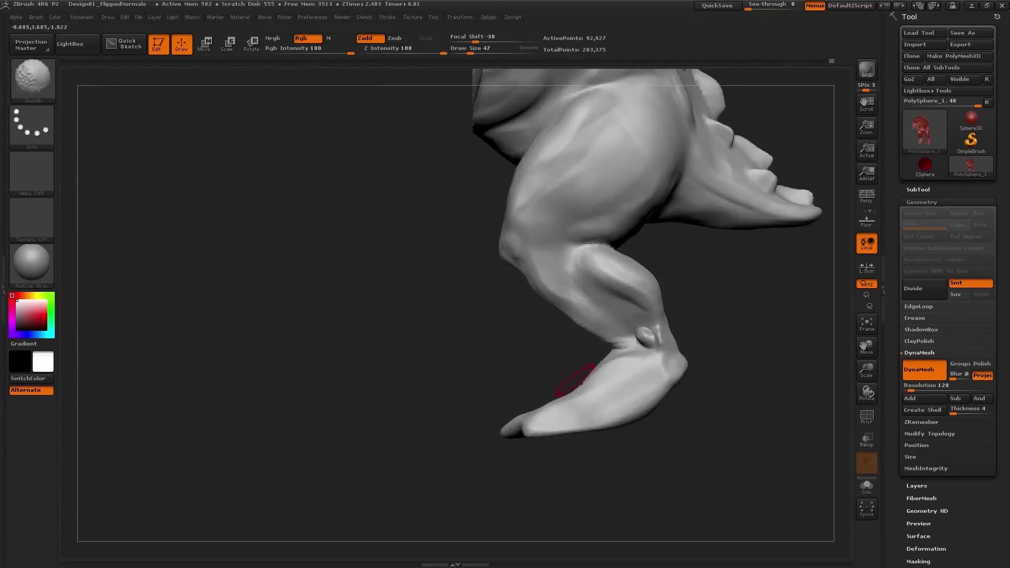
{"action": "left_click_drag", "start_coordinate": [581, 372], "coordinate": [608, 333]}
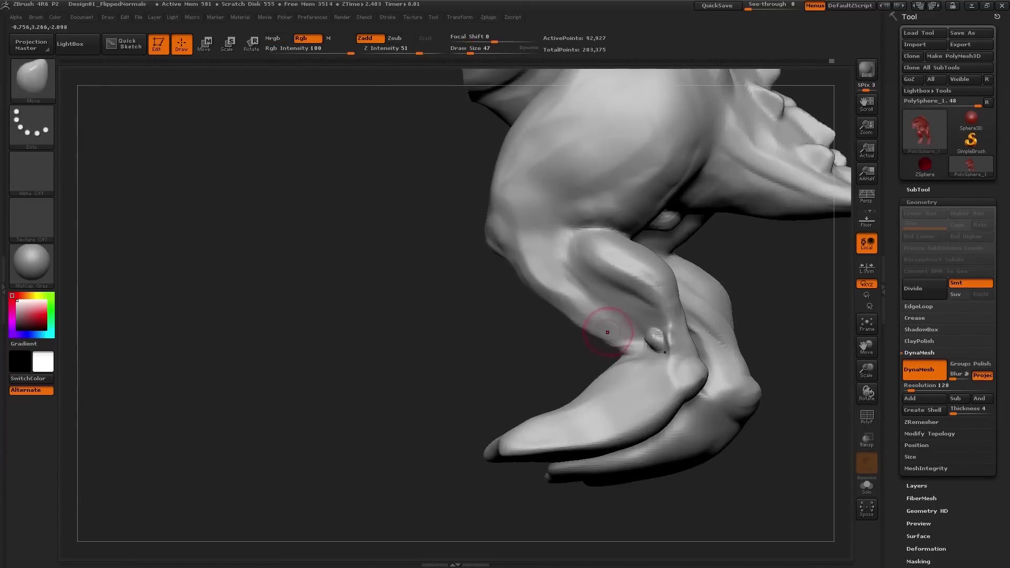
Smooth the transition between knee and calf and nudge the calf muscle's edge with the Move brush.
{"action": "key", "text": "shift"}
{"action": "left_click_drag", "start_coordinate": [555, 284], "coordinate": [547, 255], "text": "shift"}
{"action": "mouse_move", "coordinate": [557, 278]}
{"action": "right_mouse_down"}
{"action": "mouse_move", "coordinate": [624, 277]}
{"action": "mouse_move", "coordinate": [531, 273]}
{"action": "mouse_move", "coordinate": [630, 250]}
{"action": "right_mouse_up"}
{"action": "left_click_drag", "start_coordinate": [634, 249], "coordinate": [626, 254]}
{"action": "right_click_drag", "start_coordinate": [625, 253], "coordinate": [578, 252]}
{"action": "left_click_drag", "start_coordinate": [592, 253], "coordinate": [604, 255], "text": "shift"}
Reshape the heel, ankle and Achilles area with the Move brush at a draw size of 105.
{"action": "right_click_drag", "start_coordinate": [604, 255], "coordinate": [644, 263]}
{"action": "key", "text": "s"}
{"action": "left_click_drag", "start_coordinate": [644, 300], "coordinate": [647, 301]}
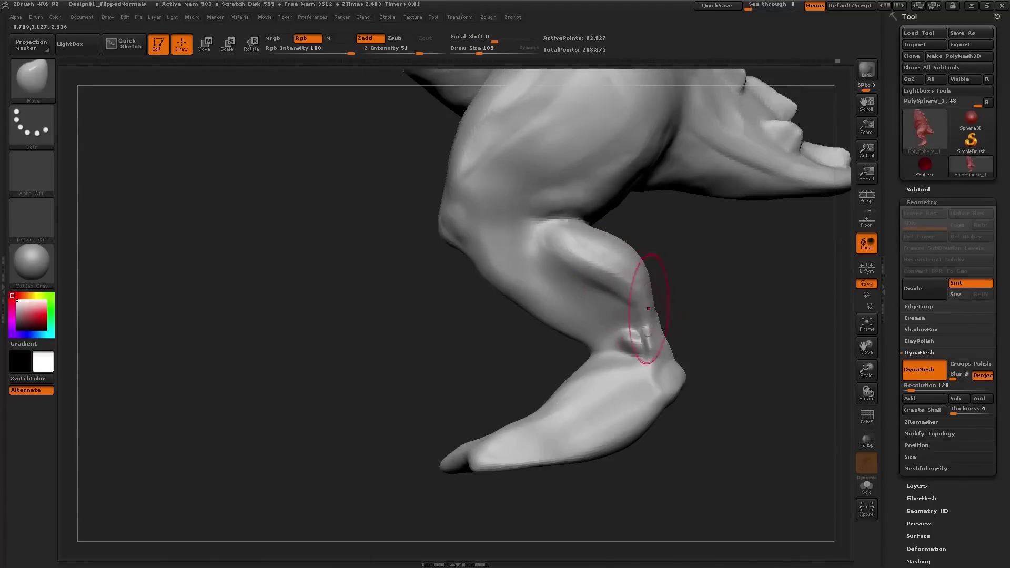
{"action": "left_click_drag", "start_coordinate": [672, 365], "coordinate": [681, 360]}
{"action": "right_click_drag", "start_coordinate": [691, 373], "coordinate": [659, 354]}
{"action": "key", "text": "s"}
{"action": "left_click_drag", "start_coordinate": [660, 337], "coordinate": [673, 323]}
Adjust the proportions of the foot, shin and calf from the side with the Move brush at a draw size of 101.
{"action": "right_click_drag", "start_coordinate": [673, 324], "coordinate": [584, 319]}
{"action": "key", "text": "s"}
{"action": "left_click_drag", "start_coordinate": [500, 363], "coordinate": [499, 351]}
{"action": "key", "text": "s"}
{"action": "left_click_drag", "start_coordinate": [516, 313], "coordinate": [512, 314]}
{"action": "left_click_drag", "start_coordinate": [606, 243], "coordinate": [594, 223]}
{"action": "mouse_move", "coordinate": [457, 234]}
{"action": "right_mouse_down"}
{"action": "mouse_move", "coordinate": [568, 252]}
{"action": "mouse_move", "coordinate": [581, 315]}
{"action": "mouse_move", "coordinate": [605, 315]}
{"action": "mouse_move", "coordinate": [577, 315]}
{"action": "mouse_move", "coordinate": [548, 350]}
{"action": "mouse_move", "coordinate": [518, 282]}
{"action": "mouse_move", "coordinate": [536, 310]}
{"action": "right_mouse_up"}
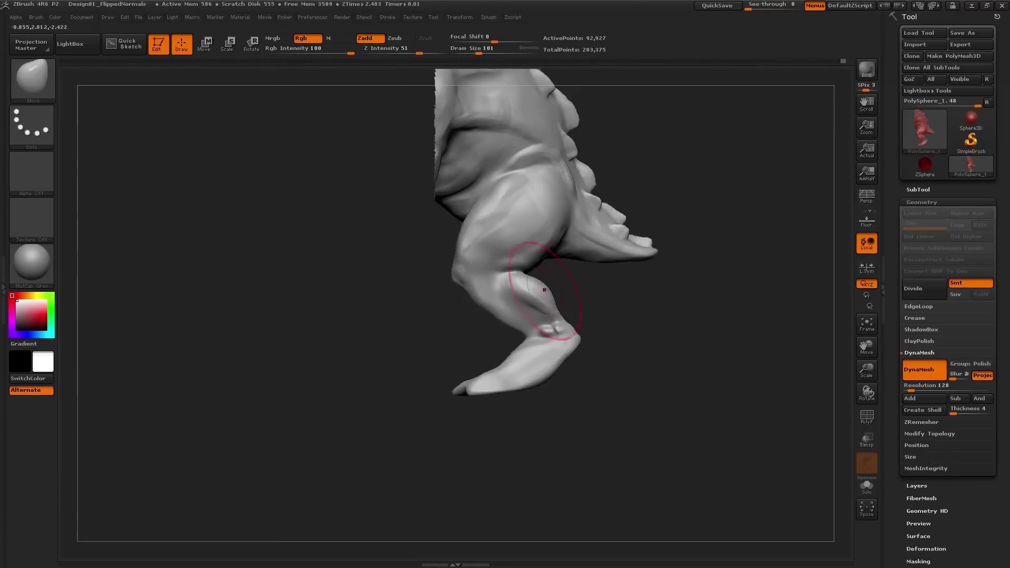
Fine-tune the ankle and shin in side view with the Move brush at draw sizes of 42 and 62.
{"action": "key", "text": "bracketleft"}
{"action": "key", "text": "bracketleft"}
{"action": "key", "text": "bracketleft"}
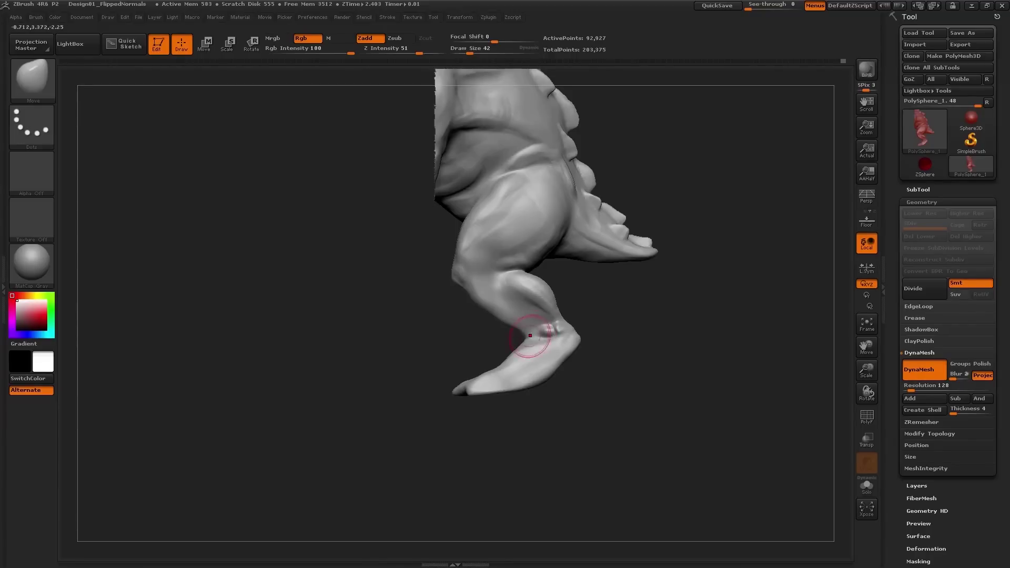
{"action": "key", "text": "bracketright"}
{"action": "key", "text": "bracketright"}
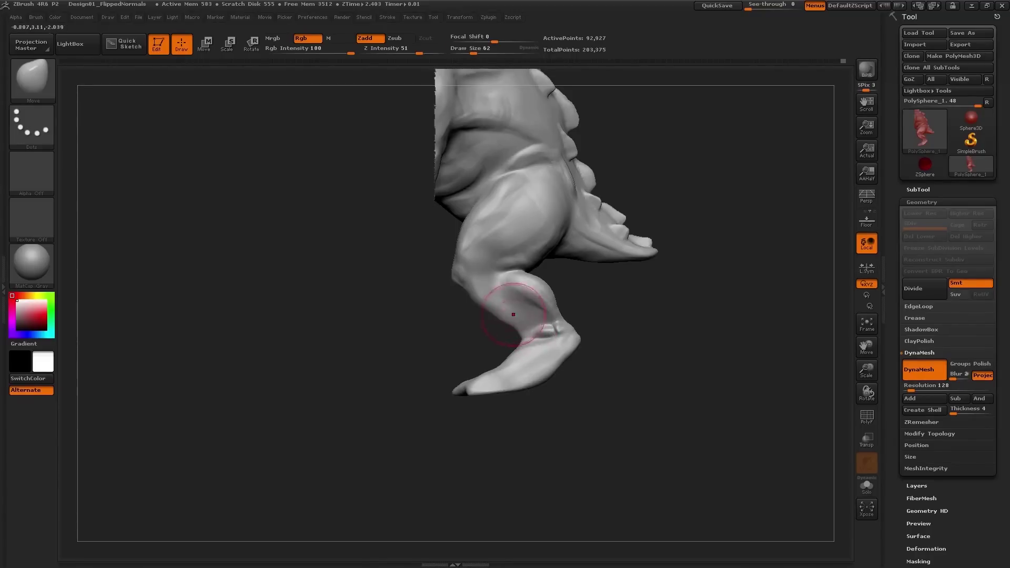
Build up the shin ridge and muscle below the knee with the ClayBuildup brush at draw sizes of 15, 24 and 86.
{"action": "mouse_move", "coordinate": [530, 304]}
{"action": "right_mouse_down"}
{"action": "mouse_move", "coordinate": [520, 312]}
{"action": "mouse_move", "coordinate": [506, 231]}
{"action": "mouse_move", "coordinate": [503, 252]}
{"action": "mouse_move", "coordinate": [491, 255]}
{"action": "right_mouse_up"}
{"action": "key", "text": "b"}
{"action": "key", "text": "c"}
{"action": "key", "text": "b"}
{"action": "key", "text": "s"}
{"action": "left_click_drag", "start_coordinate": [491, 255], "coordinate": [499, 247]}
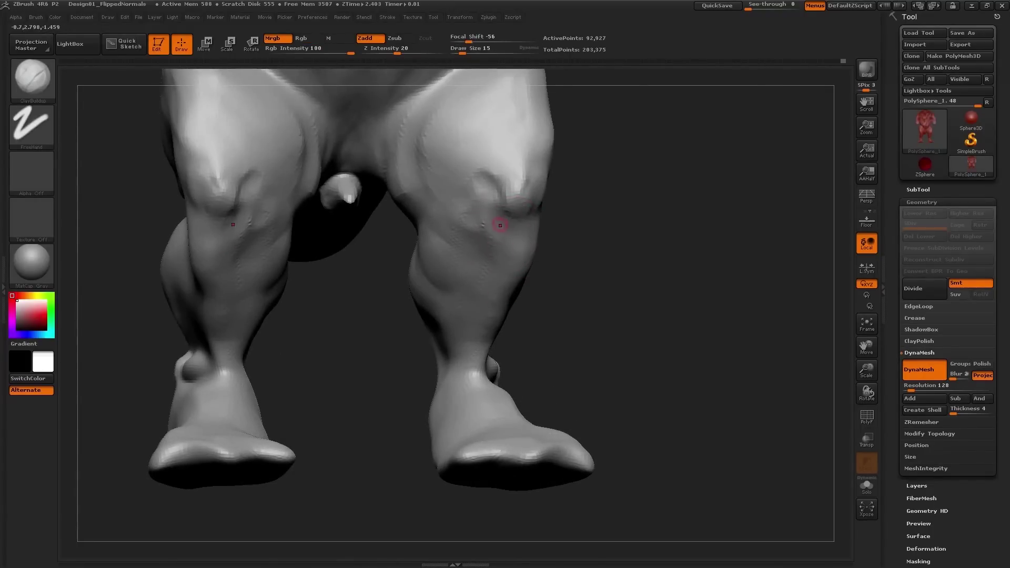
{"action": "right_click_drag", "start_coordinate": [503, 226], "coordinate": [501, 232]}
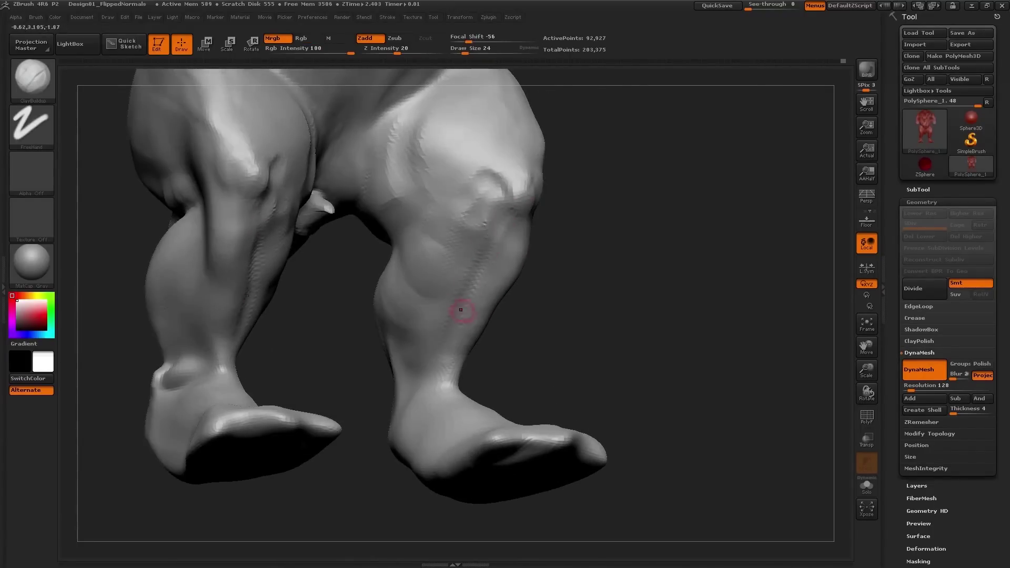
{"action": "right_click_drag", "start_coordinate": [500, 232], "coordinate": [494, 247]}
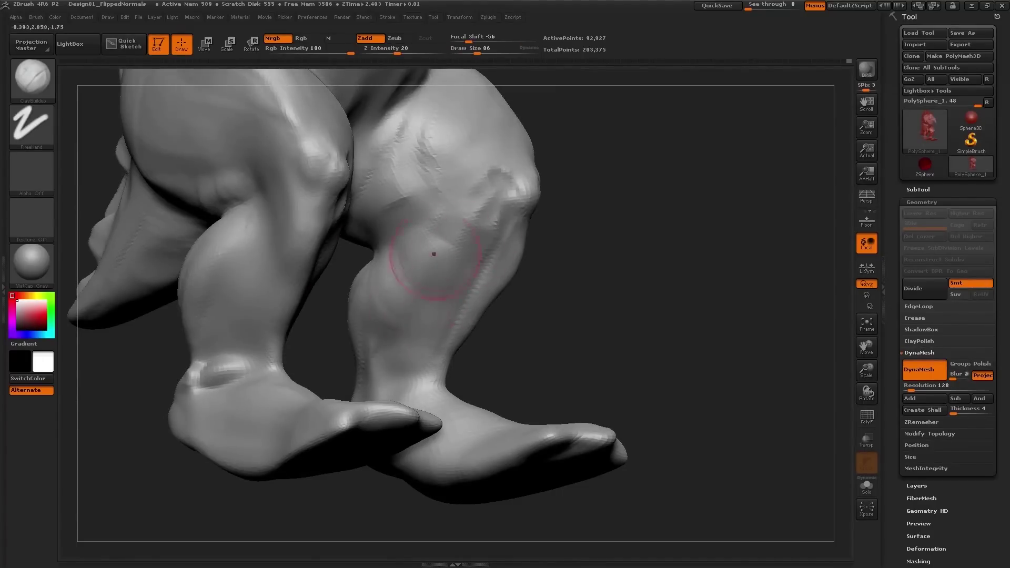
{"action": "mouse_move", "coordinate": [431, 288]}
{"action": "right_mouse_down"}
{"action": "mouse_move", "coordinate": [453, 277]}
{"action": "mouse_move", "coordinate": [542, 339]}
{"action": "mouse_move", "coordinate": [480, 304]}
{"action": "mouse_move", "coordinate": [500, 271]}
{"action": "mouse_move", "coordinate": [521, 265]}
{"action": "mouse_move", "coordinate": [510, 221]}
{"action": "mouse_move", "coordinate": [526, 231]}
{"action": "mouse_move", "coordinate": [621, 225]}
{"action": "right_mouse_up"}
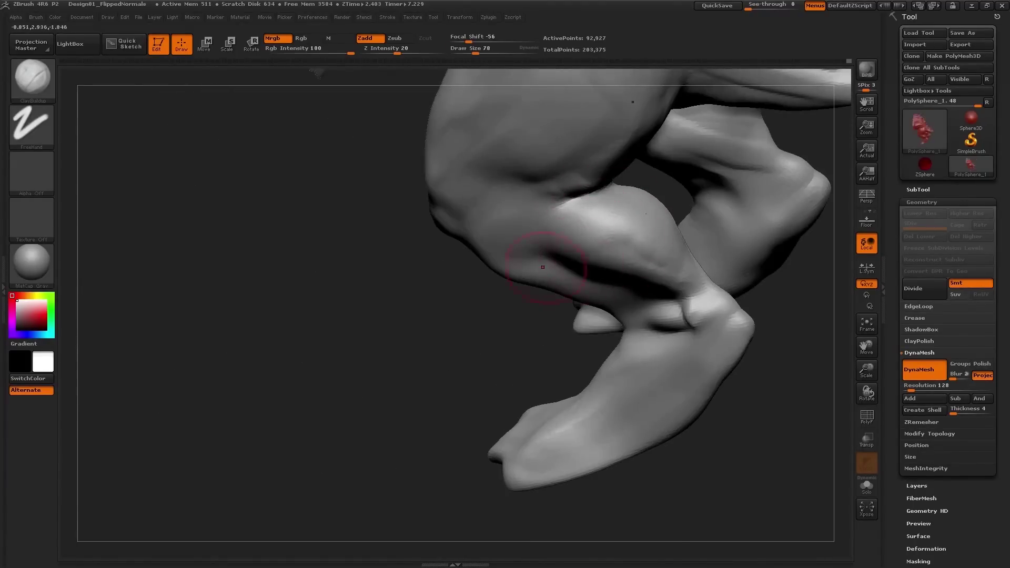
Refine the outer calf forms with ClayBuildup at draw sizes of 70 and 39, then set the draw size to 50.
{"action": "right_click_drag", "start_coordinate": [565, 262], "coordinate": [520, 255]}
{"action": "mouse_move", "coordinate": [492, 209]}
{"action": "right_mouse_down"}
{"action": "mouse_move", "coordinate": [515, 233]}
{"action": "mouse_move", "coordinate": [535, 293]}
{"action": "right_mouse_up"}
{"action": "right_click_drag", "start_coordinate": [548, 338], "coordinate": [541, 323]}
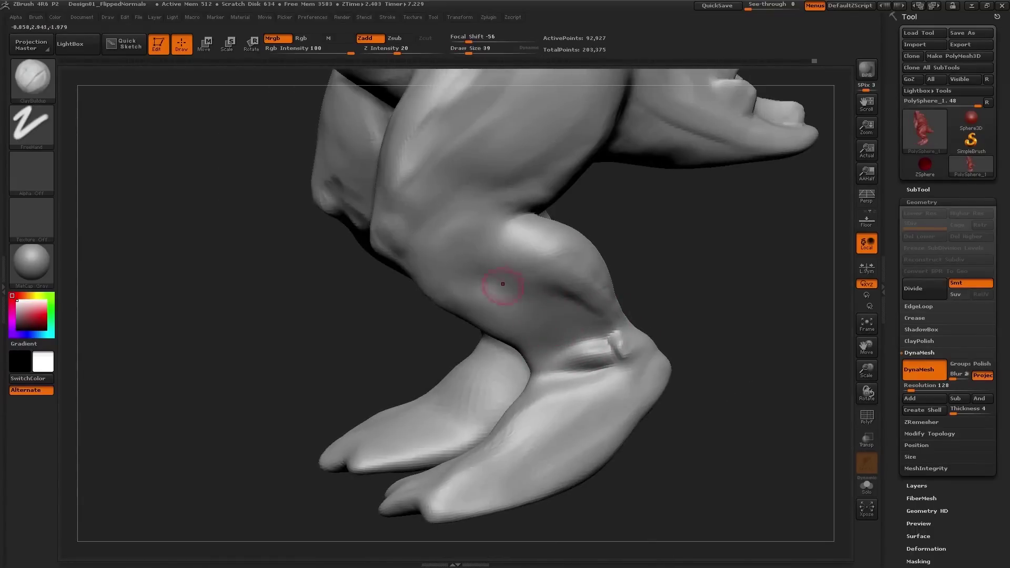
{"action": "type", "text": "50"}
{"action": "key", "text": "Return"}
{"action": "right_click_drag", "start_coordinate": [523, 286], "coordinate": [550, 309]}
Switch to the Move brush and adjust the contours of the calf and ankle from several angles.
{"action": "key", "text": "b"}
{"action": "key", "text": "m"}
{"action": "key", "text": "v"}
{"action": "key", "text": "s"}
{"action": "left_click_drag", "start_coordinate": [555, 240], "coordinate": [580, 240]}
{"action": "right_click_drag", "start_coordinate": [581, 241], "coordinate": [591, 243]}
{"action": "left_click_drag", "start_coordinate": [568, 367], "coordinate": [550, 364]}
{"action": "right_click_drag", "start_coordinate": [529, 339], "coordinate": [538, 363]}
{"action": "left_click_drag", "start_coordinate": [550, 362], "coordinate": [537, 365]}
Refine the lower legs from further angles with the Move brush at a draw size of 109.
{"action": "right_click_drag", "start_coordinate": [508, 367], "coordinate": [518, 372]}
{"action": "key", "text": "s"}
{"action": "mouse_move", "coordinate": [517, 372]}
{"action": "left_mouse_down"}
{"action": "mouse_move", "coordinate": [498, 373]}
{"action": "mouse_move", "coordinate": [473, 338]}
{"action": "mouse_move", "coordinate": [476, 321]}
{"action": "left_mouse_up"}
{"action": "mouse_move", "coordinate": [476, 321]}
{"action": "right_mouse_down"}
{"action": "mouse_move", "coordinate": [489, 326]}
{"action": "mouse_move", "coordinate": [512, 300]}
{"action": "right_mouse_up"}
{"action": "mouse_move", "coordinate": [512, 300]}
{"action": "right_mouse_down", "text": "ctrl"}
{"action": "mouse_move", "coordinate": [529, 285]}
{"action": "mouse_move", "coordinate": [560, 360]}
{"action": "right_mouse_up", "text": "ctrl"}
{"action": "key", "text": "s"}
{"action": "left_click_drag", "start_coordinate": [560, 359], "coordinate": [563, 360]}
{"action": "left_click_drag", "start_coordinate": [563, 362], "coordinate": [559, 363]}
{"action": "right_click_drag", "start_coordinate": [557, 362], "coordinate": [548, 378]}
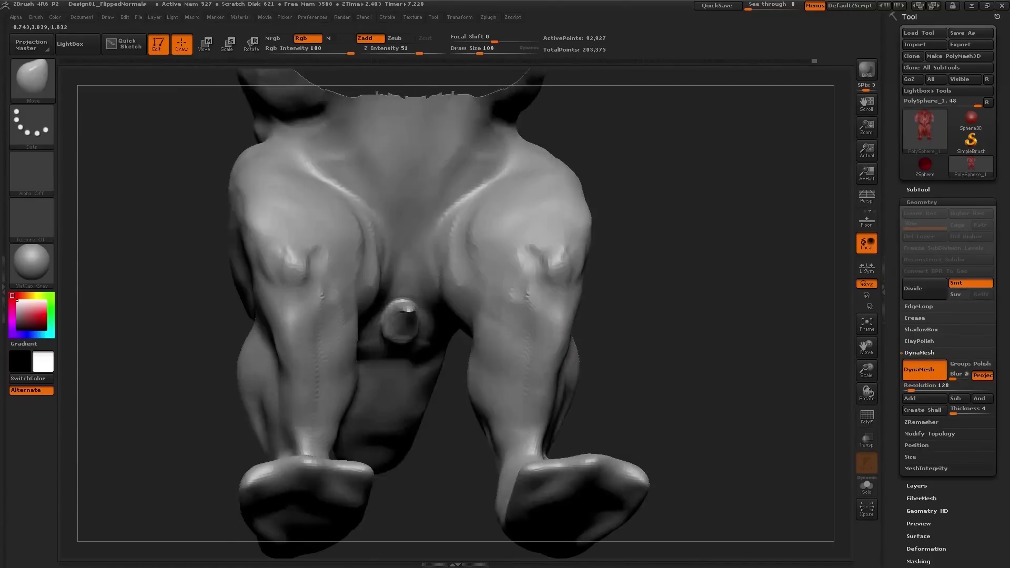
Reshape the thigh, hip and knee contours with the Move brush, varying the draw size.
{"action": "mouse_move", "coordinate": [548, 315]}
{"action": "right_mouse_down"}
{"action": "mouse_move", "coordinate": [545, 293]}
{"action": "mouse_move", "coordinate": [534, 293]}
{"action": "right_mouse_up"}
{"action": "key", "text": "s"}
{"action": "mouse_move", "coordinate": [535, 293]}
{"action": "left_mouse_down"}
{"action": "mouse_move", "coordinate": [550, 291]}
{"action": "mouse_move", "coordinate": [541, 270]}
{"action": "left_mouse_up"}
{"action": "right_click_drag", "start_coordinate": [541, 270], "coordinate": [550, 266]}
{"action": "key", "text": "s"}
{"action": "left_click_drag", "start_coordinate": [550, 266], "coordinate": [548, 257]}
{"action": "right_click_drag", "start_coordinate": [547, 257], "coordinate": [544, 295]}
{"action": "left_click_drag", "start_coordinate": [470, 210], "coordinate": [476, 231]}
{"action": "mouse_move", "coordinate": [476, 230]}
{"action": "right_mouse_down"}
{"action": "mouse_move", "coordinate": [489, 262]}
{"action": "mouse_move", "coordinate": [458, 266]}
{"action": "right_mouse_up"}
Adjust the calf, shin and ankle silhouettes with the Move brush from a turned view, changing the draw size as needed.
{"action": "mouse_move", "coordinate": [502, 310]}
{"action": "right_mouse_down"}
{"action": "mouse_move", "coordinate": [502, 273]}
{"action": "mouse_move", "coordinate": [405, 342]}
{"action": "mouse_move", "coordinate": [513, 279]}
{"action": "mouse_move", "coordinate": [525, 304]}
{"action": "right_mouse_up"}
{"action": "key", "text": "s"}
{"action": "left_click_drag", "start_coordinate": [526, 306], "coordinate": [537, 305]}
{"action": "left_click_drag", "start_coordinate": [605, 369], "coordinate": [583, 373]}
{"action": "key", "text": "s"}
{"action": "left_click_drag", "start_coordinate": [533, 394], "coordinate": [539, 393]}
{"action": "key", "text": "s"}
{"action": "left_click_drag", "start_coordinate": [482, 363], "coordinate": [477, 364]}
{"action": "left_click_drag", "start_coordinate": [456, 360], "coordinate": [464, 352]}
{"action": "mouse_move", "coordinate": [443, 348]}
{"action": "right_mouse_down"}
{"action": "mouse_move", "coordinate": [461, 316]}
{"action": "mouse_move", "coordinate": [423, 343]}
{"action": "right_mouse_up"}
{"action": "key", "text": "s"}
{"action": "left_click_drag", "start_coordinate": [424, 347], "coordinate": [437, 347]}
Switch to the ClayBuildup brush and work on the inner thigh and groin at a draw size of 62.
{"action": "mouse_move", "coordinate": [427, 276]}
{"action": "right_mouse_down", "text": "alt"}
{"action": "mouse_move", "coordinate": [424, 356]}
{"action": "mouse_move", "coordinate": [392, 305]}
{"action": "right_mouse_up", "text": "alt"}
{"action": "key", "text": "b"}
{"action": "key", "text": "c"}
{"action": "key", "text": "b"}
{"action": "key", "text": "s"}
{"action": "left_click_drag", "start_coordinate": [362, 310], "coordinate": [350, 312]}
{"action": "right_click_drag", "start_coordinate": [378, 341], "coordinate": [361, 331]}
{"action": "key", "text": "s"}
{"action": "left_click_drag", "start_coordinate": [364, 331], "coordinate": [367, 330]}
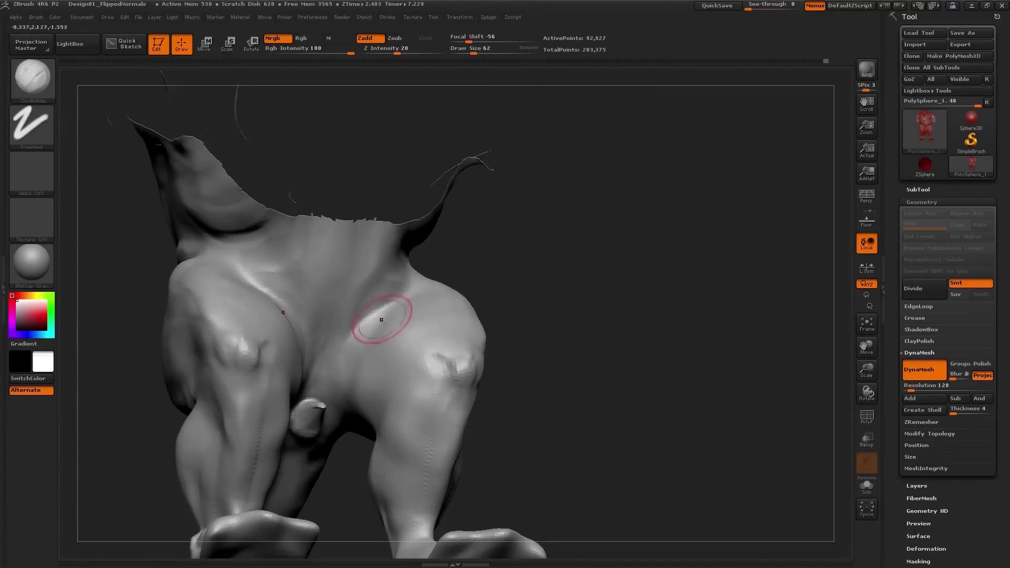
Build up the fold between the belly and thigh with ClayBuildup at a draw size of 65.
{"action": "right_click_drag", "start_coordinate": [361, 322], "coordinate": [364, 334]}
{"action": "key", "text": "s"}
{"action": "left_click_drag", "start_coordinate": [364, 326], "coordinate": [366, 326]}
{"action": "mouse_move", "coordinate": [354, 341]}
{"action": "left_mouse_down"}
{"action": "mouse_move", "coordinate": [376, 313]}
{"action": "mouse_move", "coordinate": [342, 332]}
{"action": "mouse_move", "coordinate": [326, 293]}
{"action": "left_mouse_up"}
{"action": "right_click_drag", "start_coordinate": [326, 293], "coordinate": [258, 290]}
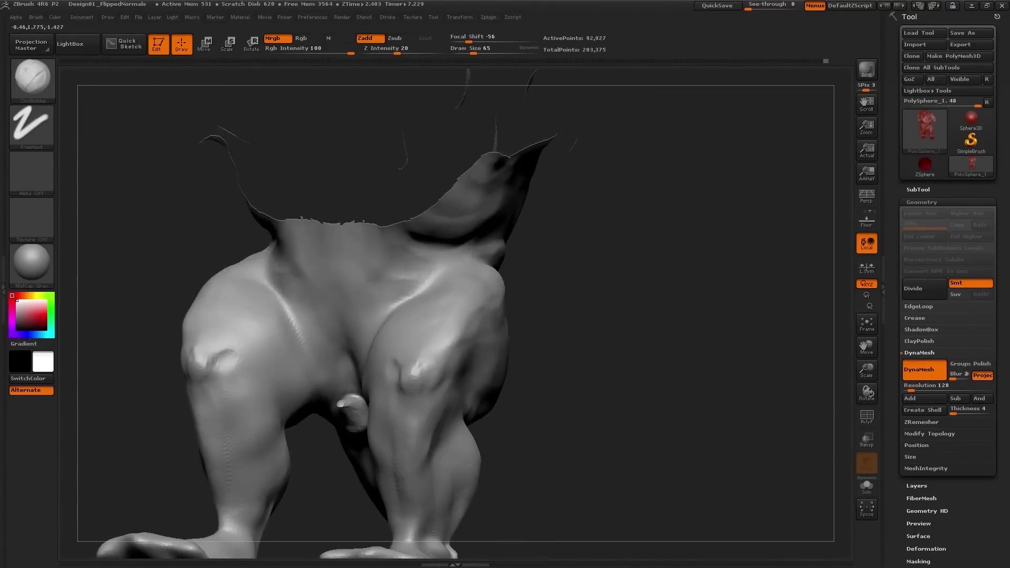
Refine the buttock and rear thigh beneath the tail with ClayBuildup at draw sizes of 37 and 30.
{"action": "mouse_move", "coordinate": [351, 285]}
{"action": "right_mouse_down"}
{"action": "mouse_move", "coordinate": [436, 290]}
{"action": "mouse_move", "coordinate": [347, 292]}
{"action": "right_mouse_up"}
{"action": "right_click_drag", "start_coordinate": [439, 363], "coordinate": [404, 263], "text": "alt"}
{"action": "right_click_drag", "start_coordinate": [405, 263], "coordinate": [408, 315], "text": "ctrl"}
{"action": "right_click_drag", "start_coordinate": [473, 378], "coordinate": [403, 384]}
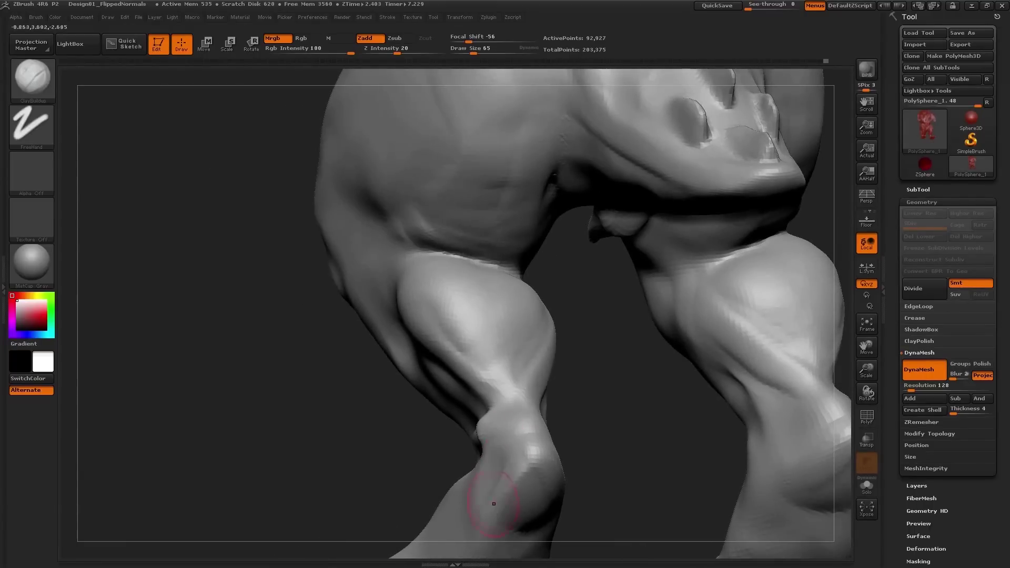
{"action": "mouse_move", "coordinate": [524, 449]}
{"action": "right_mouse_down"}
{"action": "mouse_move", "coordinate": [579, 349]}
{"action": "mouse_move", "coordinate": [495, 260]}
{"action": "mouse_move", "coordinate": [531, 262]}
{"action": "mouse_move", "coordinate": [552, 282]}
{"action": "right_mouse_up"}
{"action": "key", "text": "bracketleft"}
{"action": "key", "text": "bracketleft"}
{"action": "key", "text": "bracketleft"}
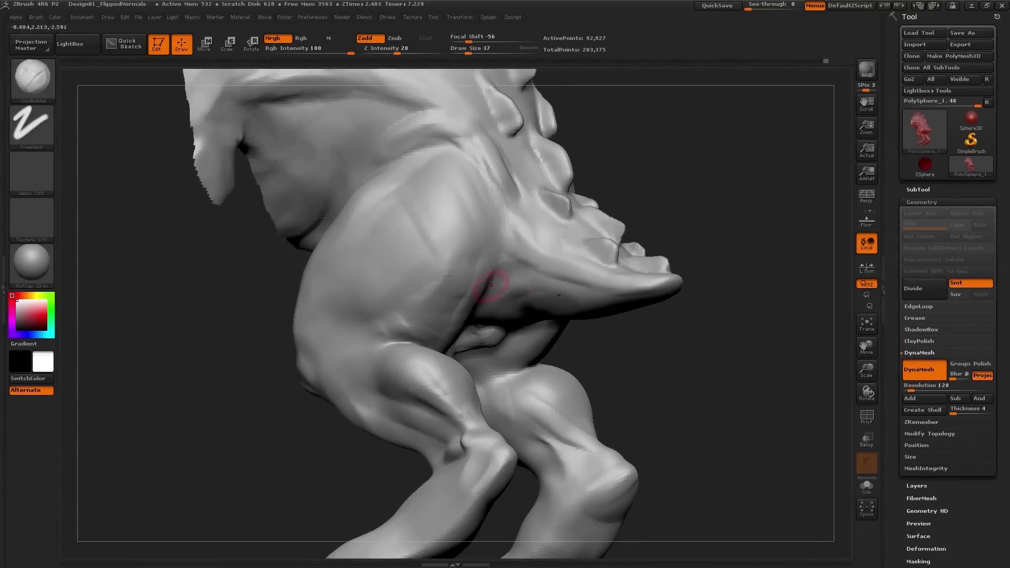
{"action": "mouse_move", "coordinate": [514, 248]}
{"action": "right_mouse_down"}
{"action": "mouse_move", "coordinate": [496, 214]}
{"action": "mouse_move", "coordinate": [494, 265]}
{"action": "mouse_move", "coordinate": [478, 239]}
{"action": "right_mouse_up"}
{"action": "key", "text": "bracketleft"}
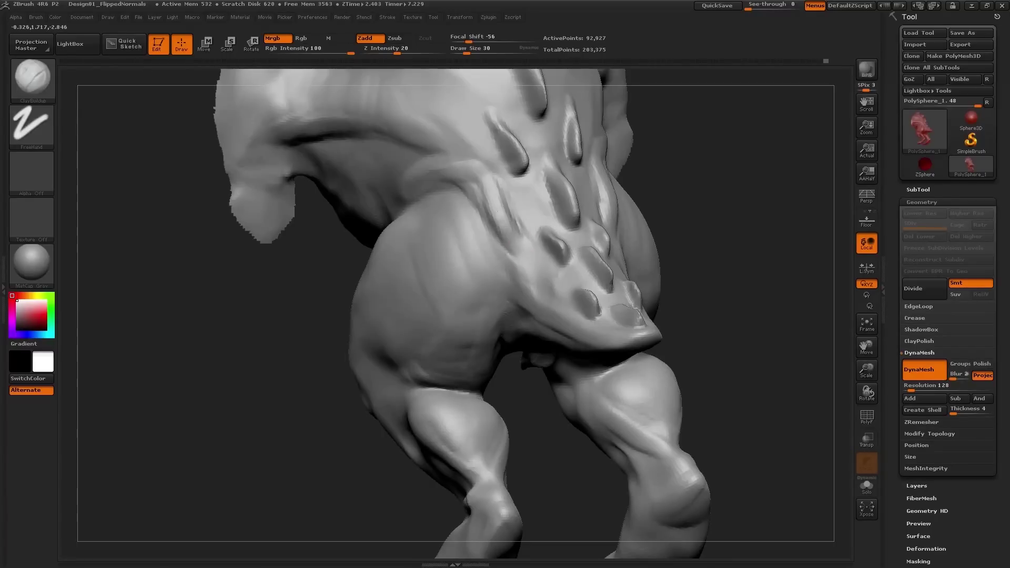
Sculpt the hip and flank folds above the thigh with ClayBuildup, ending at a draw size of 45.
{"action": "right_click_drag", "start_coordinate": [496, 221], "coordinate": [519, 259], "text": "alt"}
{"action": "key", "text": "bracketleft"}
{"action": "left_click_drag", "start_coordinate": [499, 191], "coordinate": [440, 185]}
{"action": "mouse_move", "coordinate": [438, 184]}
{"action": "right_mouse_down", "text": "alt"}
{"action": "mouse_move", "coordinate": [532, 234]}
{"action": "mouse_move", "coordinate": [552, 219]}
{"action": "right_mouse_up", "text": "alt"}
{"action": "key", "text": "bracketright"}
{"action": "left_click_drag", "start_coordinate": [553, 219], "coordinate": [578, 221]}
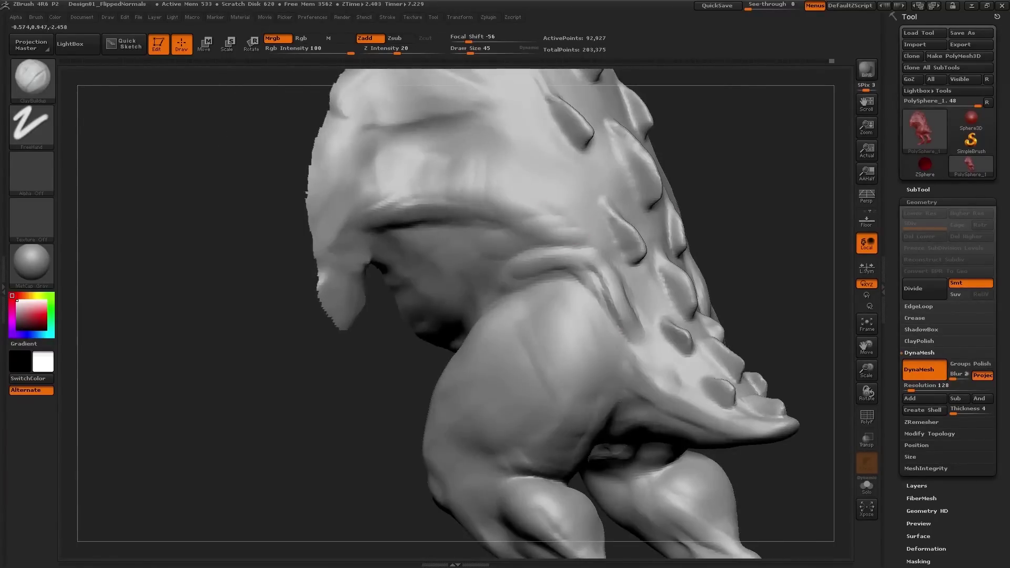
{"action": "right_click_drag", "start_coordinate": [578, 221], "coordinate": [534, 210]}
{"action": "mouse_move", "coordinate": [458, 228]}
{"action": "right_mouse_down"}
{"action": "mouse_move", "coordinate": [489, 211]}
{"action": "mouse_move", "coordinate": [558, 303]}
{"action": "right_mouse_up"}
{"action": "mouse_move", "coordinate": [520, 263]}
{"action": "right_mouse_down"}
{"action": "mouse_move", "coordinate": [553, 242]}
{"action": "mouse_move", "coordinate": [601, 257]}
{"action": "right_mouse_up"}
{"action": "mouse_move", "coordinate": [530, 253]}
{"action": "right_mouse_down"}
{"action": "mouse_move", "coordinate": [522, 247]}
{"action": "mouse_move", "coordinate": [518, 263]}
{"action": "right_mouse_up"}
Unhide the whole creature and sculpt the shoulder blade area with ClayBuildup at draw sizes of 45 and 50.
{"action": "left_click", "coordinate": [418, 254], "text": "ctrl+shift"}
{"action": "mouse_move", "coordinate": [420, 253]}
{"action": "right_mouse_down"}
{"action": "mouse_move", "coordinate": [500, 227]}
{"action": "mouse_move", "coordinate": [536, 227]}
{"action": "mouse_move", "coordinate": [505, 201]}
{"action": "right_mouse_up"}
{"action": "key", "text": "bracketright"}
{"action": "key", "text": "bracketleft"}
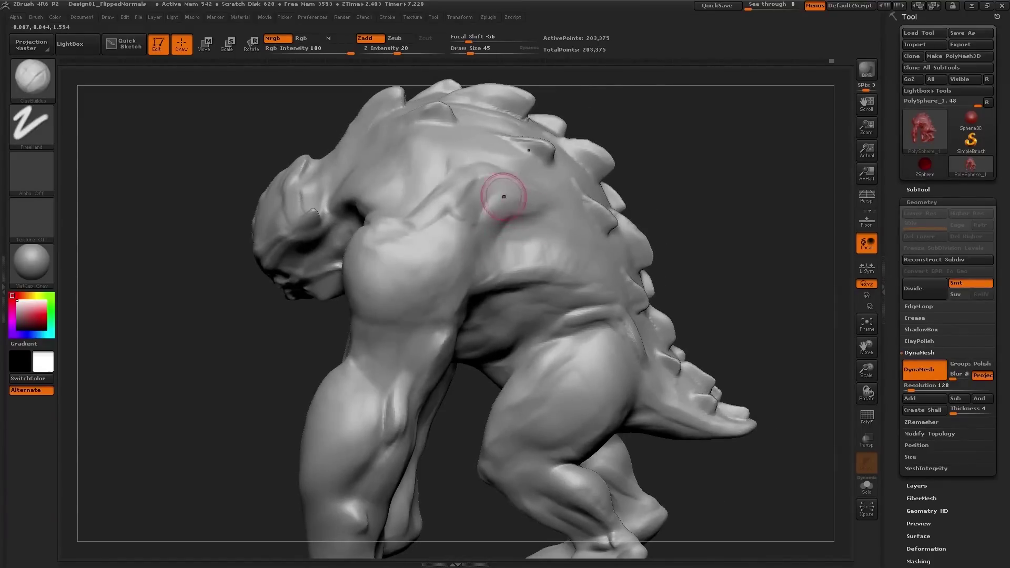
{"action": "key", "text": "bracketright"}
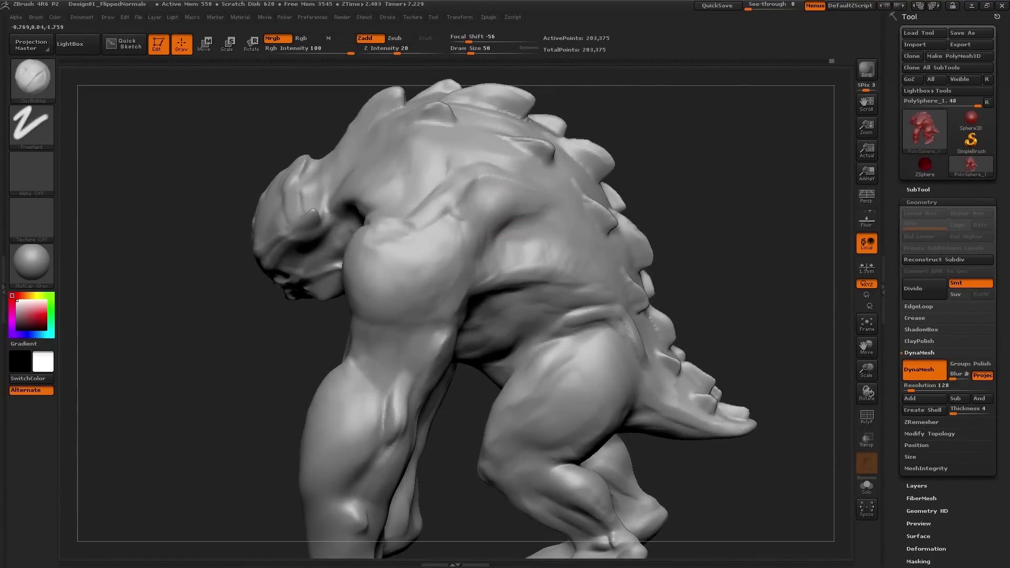
{"action": "mouse_move", "coordinate": [486, 237]}
{"action": "right_mouse_down"}
{"action": "mouse_move", "coordinate": [473, 210]}
{"action": "mouse_move", "coordinate": [519, 214]}
{"action": "mouse_move", "coordinate": [451, 198]}
{"action": "mouse_move", "coordinate": [468, 199]}
{"action": "mouse_move", "coordinate": [458, 212]}
{"action": "right_mouse_up"}
{"action": "key", "text": "bracketleft"}
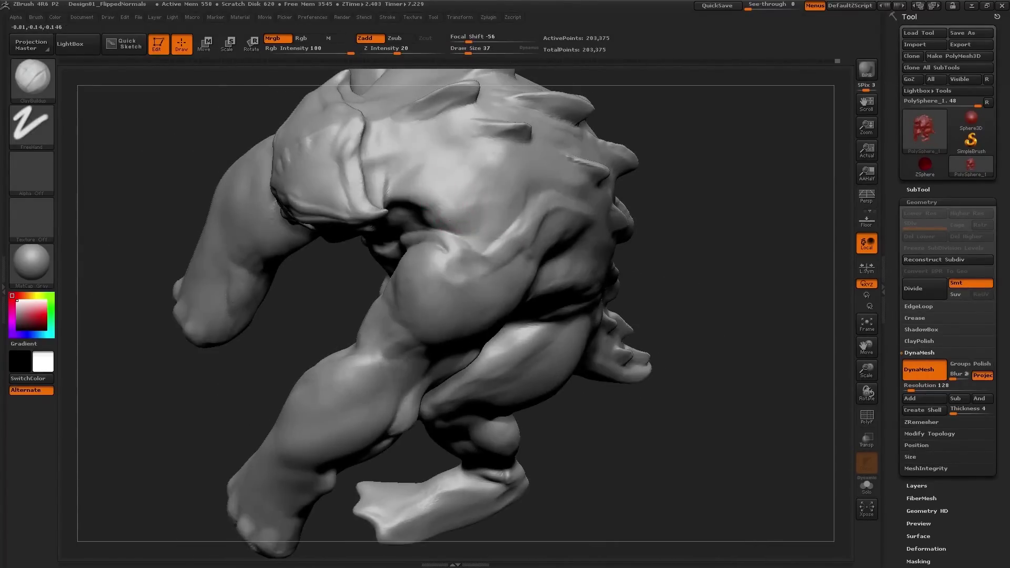
Define the muscle forms on the upper back behind the shoulder with ClayBuildup, adjusting the draw size.
{"action": "left_click_drag", "start_coordinate": [509, 231], "coordinate": [525, 185]}
{"action": "mouse_move", "coordinate": [553, 177]}
{"action": "right_mouse_down"}
{"action": "mouse_move", "coordinate": [525, 202]}
{"action": "mouse_move", "coordinate": [520, 183]}
{"action": "right_mouse_up"}
{"action": "key", "text": "s"}
{"action": "left_click_drag", "start_coordinate": [521, 183], "coordinate": [528, 182]}
{"action": "key", "text": "s"}
{"action": "right_click_drag", "start_coordinate": [524, 246], "coordinate": [482, 245]}
{"action": "key", "text": "s"}
Refine the shoulder and flank muscle transitions with ClayBuildup from further angles, varying the draw size.
{"action": "left_click_drag", "start_coordinate": [482, 245], "coordinate": [476, 244]}
{"action": "mouse_move", "coordinate": [465, 279]}
{"action": "right_mouse_down"}
{"action": "mouse_move", "coordinate": [531, 263]}
{"action": "mouse_move", "coordinate": [526, 300]}
{"action": "mouse_move", "coordinate": [447, 223]}
{"action": "mouse_move", "coordinate": [452, 273]}
{"action": "right_mouse_up"}
{"action": "right_click_drag", "start_coordinate": [452, 274], "coordinate": [438, 281]}
{"action": "key", "text": "s"}
{"action": "mouse_move", "coordinate": [438, 281]}
{"action": "left_mouse_down"}
{"action": "mouse_move", "coordinate": [425, 267]}
{"action": "mouse_move", "coordinate": [435, 284]}
{"action": "left_mouse_up"}
{"action": "right_click_drag", "start_coordinate": [492, 232], "coordinate": [468, 266]}
{"action": "key", "text": "s"}
{"action": "left_click_drag", "start_coordinate": [471, 263], "coordinate": [473, 253]}
Build up the deltoid and upper arm volumes with ClayBuildup at draw sizes of 113 and 72.
{"action": "mouse_move", "coordinate": [473, 254]}
{"action": "right_mouse_down"}
{"action": "mouse_move", "coordinate": [515, 247]}
{"action": "mouse_move", "coordinate": [450, 225]}
{"action": "mouse_move", "coordinate": [435, 169]}
{"action": "mouse_move", "coordinate": [445, 169]}
{"action": "right_mouse_up"}
{"action": "key", "text": "bracketright"}
{"action": "key", "text": "bracketright"}
{"action": "key", "text": "bracketright"}
{"action": "key", "text": "bracketleft"}
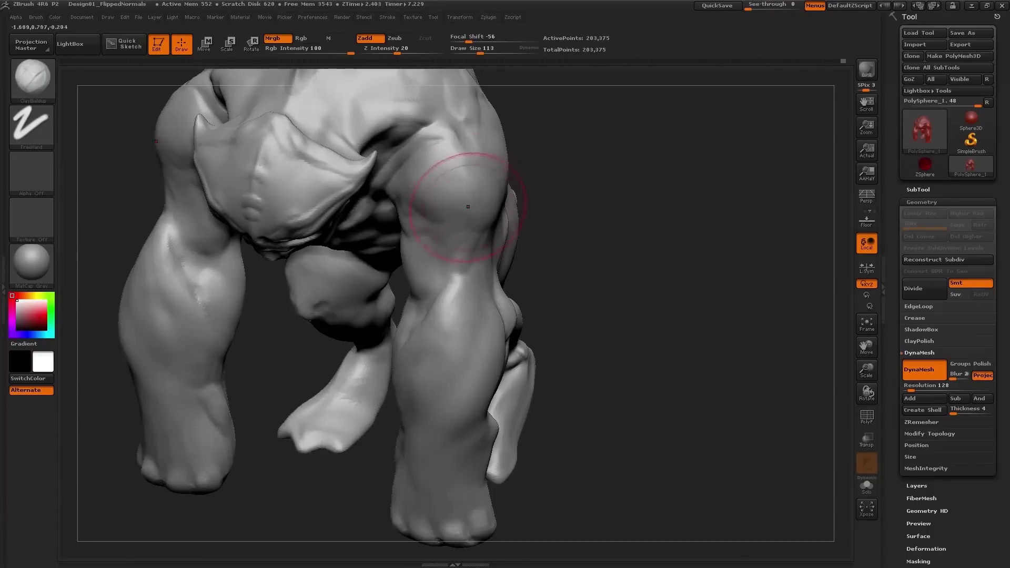
{"action": "right_click_drag", "start_coordinate": [395, 229], "coordinate": [437, 210]}
{"action": "key", "text": "s"}
{"action": "left_click_drag", "start_coordinate": [424, 206], "coordinate": [421, 206]}
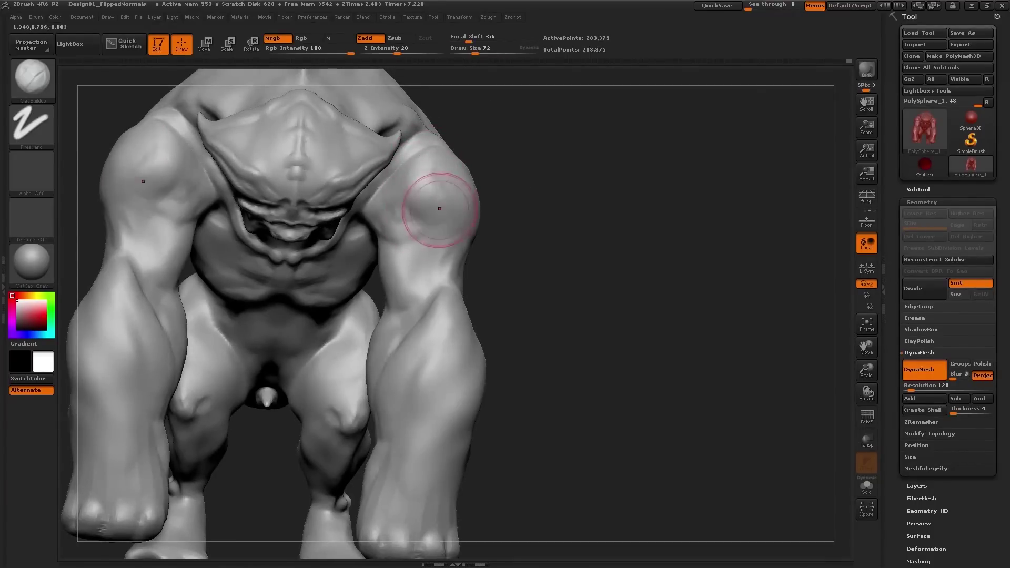
{"action": "left_click_drag", "start_coordinate": [431, 197], "coordinate": [417, 206]}
{"action": "right_click_drag", "start_coordinate": [421, 202], "coordinate": [421, 165]}
{"action": "mouse_move", "coordinate": [413, 197]}
{"action": "left_mouse_down"}
{"action": "mouse_move", "coordinate": [397, 239]}
{"action": "mouse_move", "coordinate": [381, 211]}
{"action": "left_mouse_up"}
{"action": "mouse_move", "coordinate": [389, 211]}
{"action": "right_mouse_down"}
{"action": "mouse_move", "coordinate": [400, 252]}
{"action": "mouse_move", "coordinate": [400, 210]}
{"action": "right_mouse_up"}
Carve and smooth the eye socket close up with ClayBuildup at a draw size of 24.
{"action": "mouse_move", "coordinate": [400, 210]}
{"action": "right_mouse_down", "text": "ctrl"}
{"action": "mouse_move", "coordinate": [400, 174]}
{"action": "mouse_move", "coordinate": [368, 257]}
{"action": "mouse_move", "coordinate": [381, 268]}
{"action": "right_mouse_up", "text": "ctrl"}
{"action": "mouse_move", "coordinate": [329, 298]}
{"action": "right_mouse_down", "text": "ctrl"}
{"action": "mouse_move", "coordinate": [329, 337]}
{"action": "mouse_move", "coordinate": [369, 336]}
{"action": "mouse_move", "coordinate": [368, 263]}
{"action": "mouse_move", "coordinate": [327, 236]}
{"action": "right_mouse_up", "text": "ctrl"}
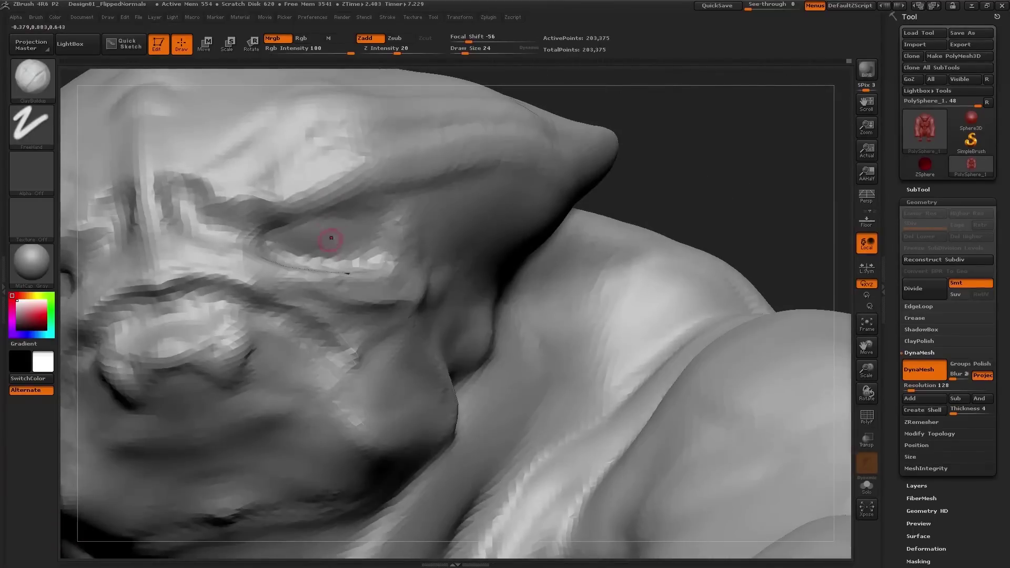
{"action": "key", "text": "shift"}
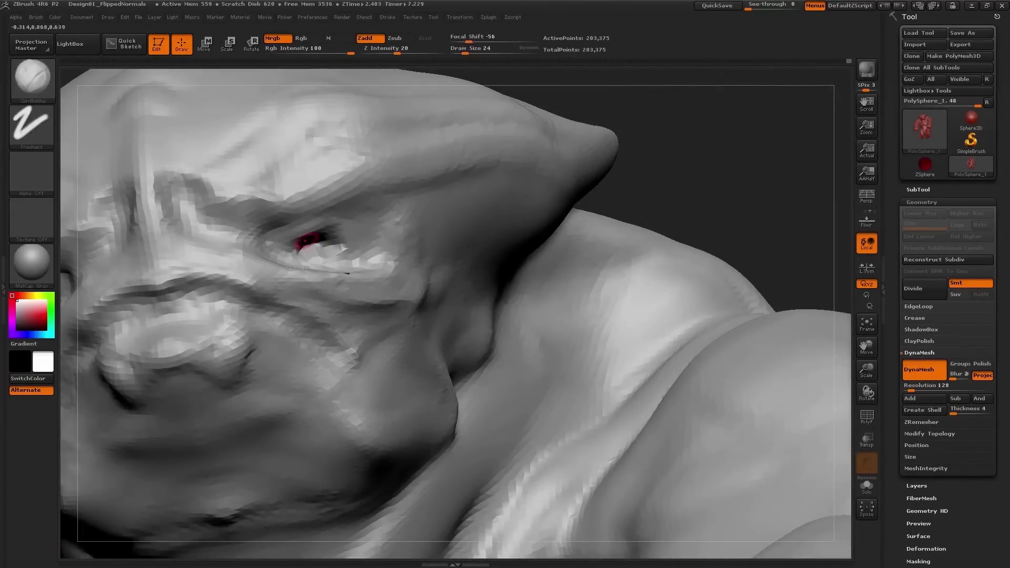
{"action": "mouse_move", "coordinate": [302, 237]}
{"action": "right_mouse_down", "text": "ctrl"}
{"action": "mouse_move", "coordinate": [305, 295]}
{"action": "mouse_move", "coordinate": [362, 342]}
{"action": "mouse_move", "coordinate": [341, 298]}
{"action": "mouse_move", "coordinate": [316, 342]}
{"action": "right_mouse_up", "text": "ctrl"}
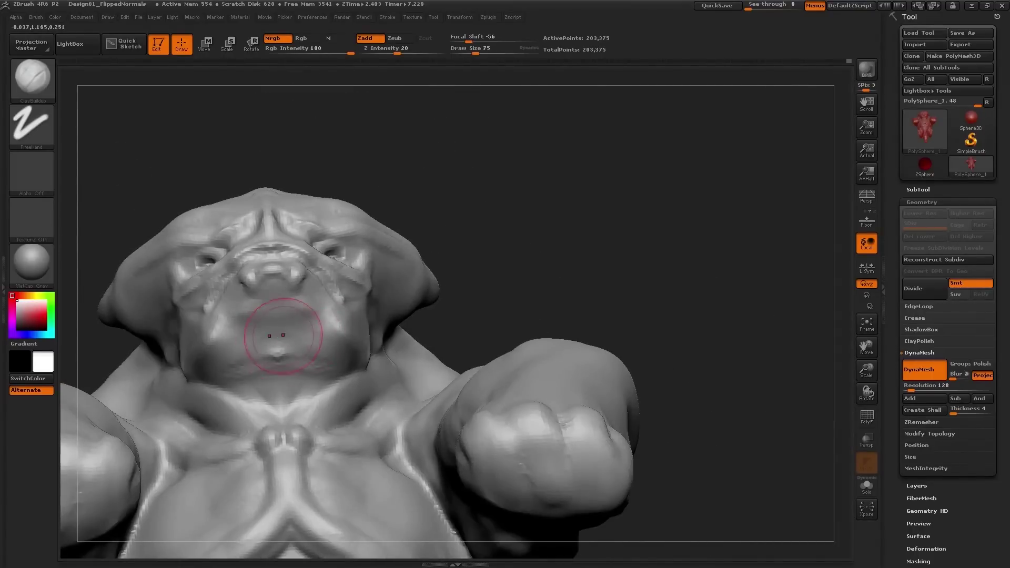
Sculpt the jaw, chin and throat from below with ClayBuildup at draw sizes of 50 and 32.
{"action": "mouse_move", "coordinate": [225, 361]}
{"action": "right_mouse_down"}
{"action": "mouse_move", "coordinate": [259, 316]}
{"action": "mouse_move", "coordinate": [284, 309]}
{"action": "mouse_move", "coordinate": [265, 342]}
{"action": "right_mouse_up"}
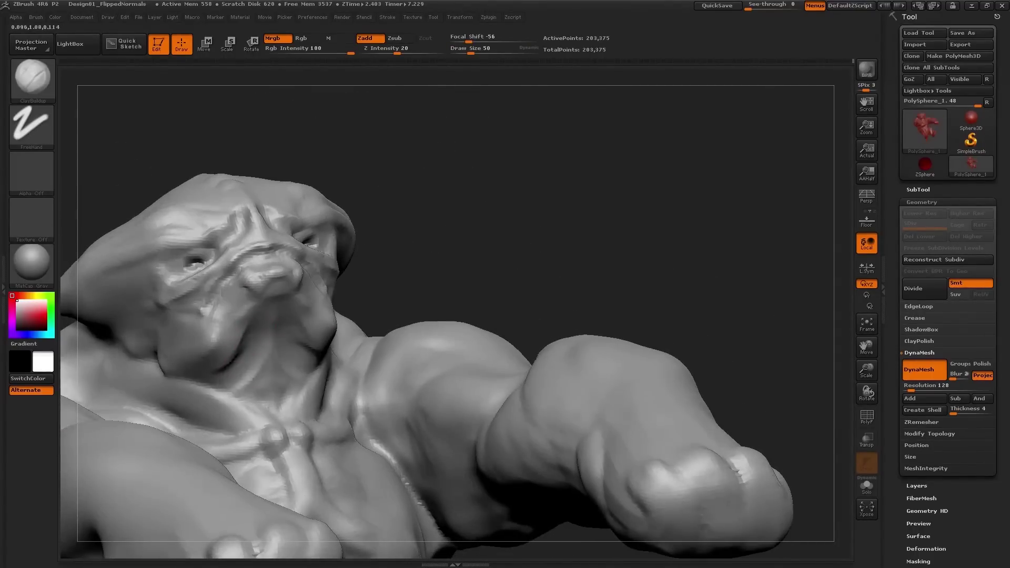
{"action": "right_click_drag", "start_coordinate": [195, 371], "coordinate": [220, 346]}
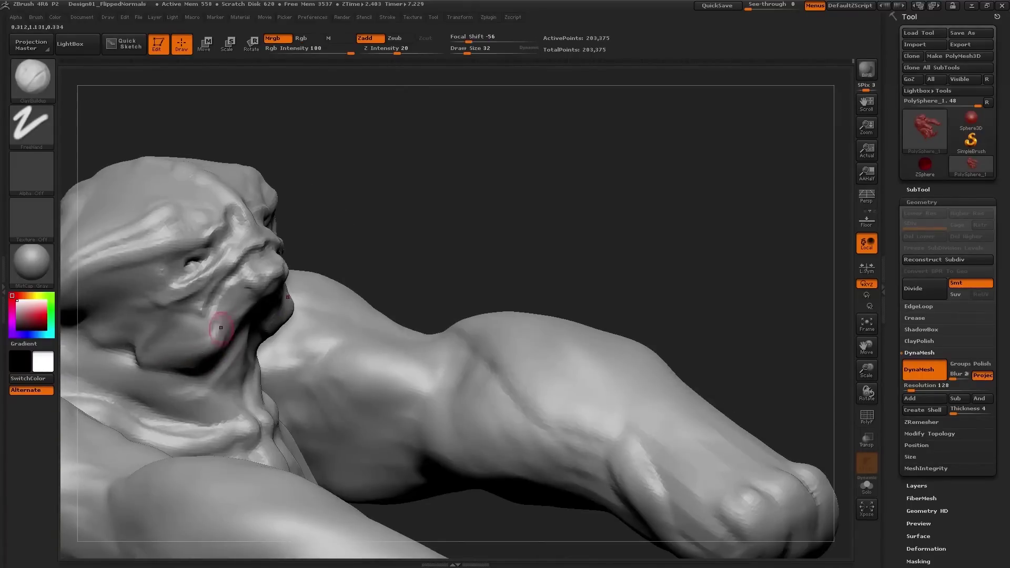
{"action": "right_click_drag", "start_coordinate": [148, 349], "coordinate": [232, 316]}
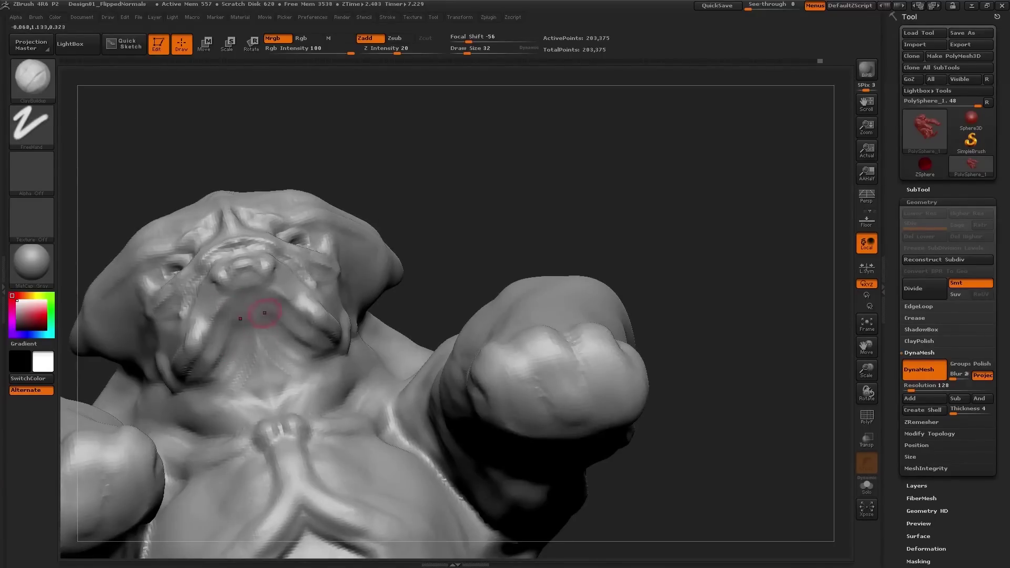
{"action": "left_click_drag", "start_coordinate": [267, 293], "coordinate": [253, 285]}
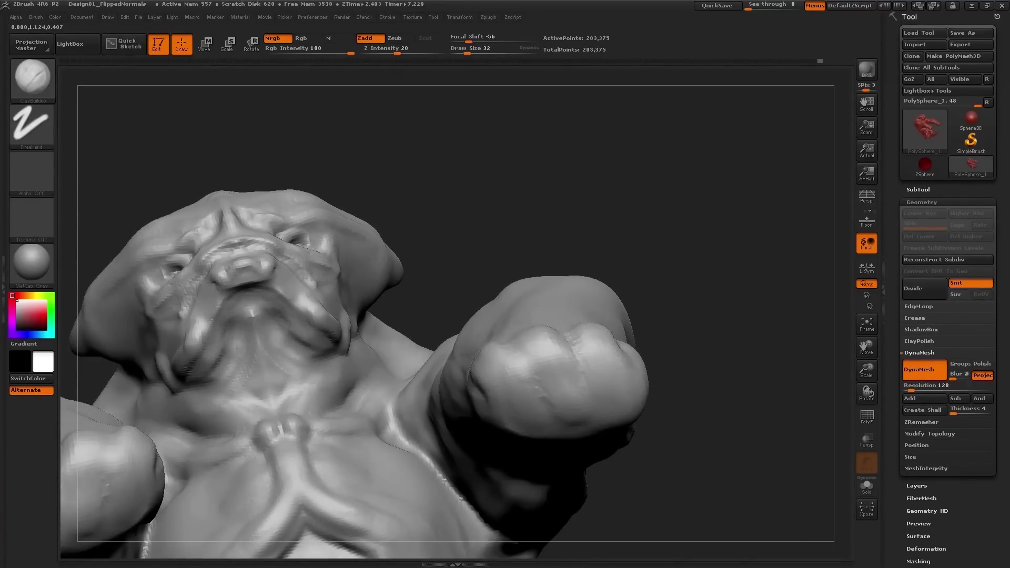
{"action": "mouse_move", "coordinate": [258, 355]}
{"action": "left_mouse_down"}
{"action": "mouse_move", "coordinate": [252, 371]}
{"action": "mouse_move", "coordinate": [230, 356]}
{"action": "left_mouse_up"}
{"action": "mouse_move", "coordinate": [230, 356]}
{"action": "right_mouse_down"}
{"action": "mouse_move", "coordinate": [254, 323]}
{"action": "mouse_move", "coordinate": [237, 340]}
{"action": "mouse_move", "coordinate": [214, 282]}
{"action": "mouse_move", "coordinate": [247, 295]}
{"action": "mouse_move", "coordinate": [253, 316]}
{"action": "mouse_move", "coordinate": [315, 295]}
{"action": "right_mouse_up"}
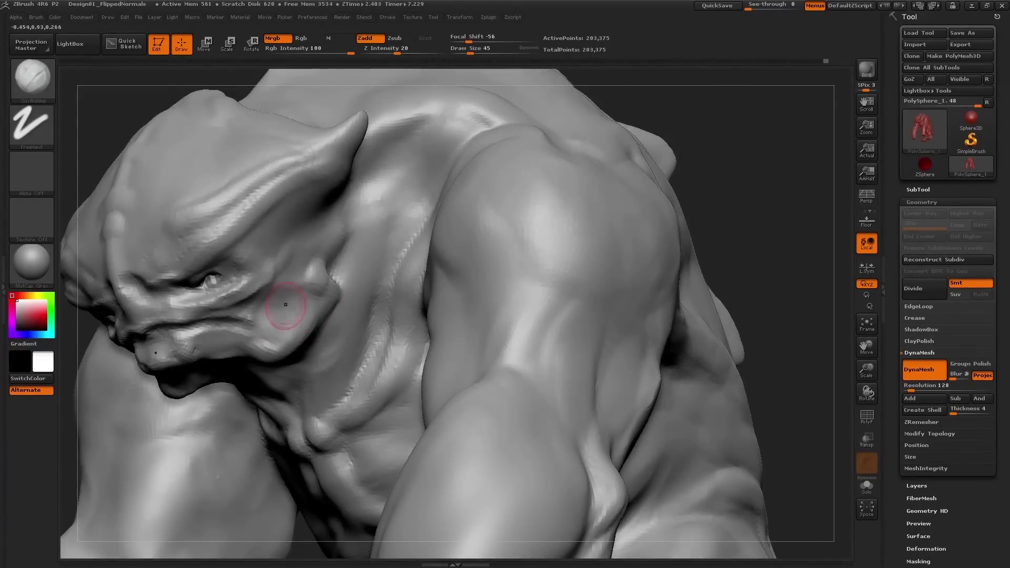
Refine the cheek and rear jaw with ClayBuildup at draw sizes of 45 and 30.
{"action": "right_click_drag", "start_coordinate": [285, 304], "coordinate": [333, 282]}
{"action": "key", "text": "s"}
{"action": "mouse_move", "coordinate": [333, 282]}
{"action": "left_mouse_down"}
{"action": "mouse_move", "coordinate": [341, 286]}
{"action": "mouse_move", "coordinate": [324, 288]}
{"action": "left_mouse_up"}
{"action": "key", "text": "s"}
{"action": "key", "text": "s"}
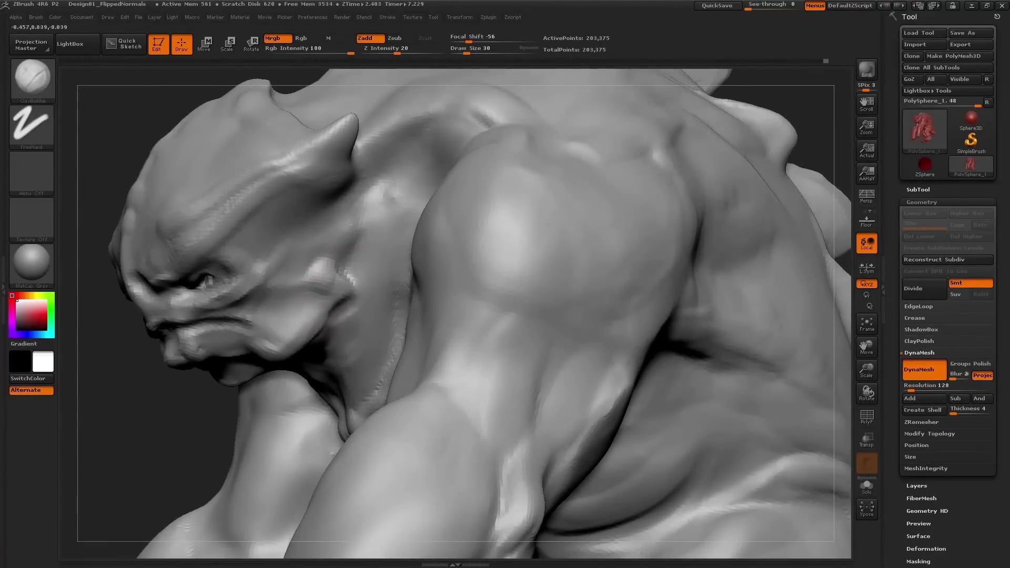
Shape the area between the eye, cheek and crest horn with ClayBuildup at a draw size of 32.
{"action": "right_click_drag", "start_coordinate": [399, 202], "coordinate": [326, 361]}
{"action": "right_click_drag", "start_coordinate": [271, 368], "coordinate": [322, 276], "text": "ctrl"}
{"action": "key", "text": "s"}
{"action": "left_click_drag", "start_coordinate": [340, 239], "coordinate": [314, 310]}
{"action": "right_click_drag", "start_coordinate": [320, 263], "coordinate": [322, 294]}
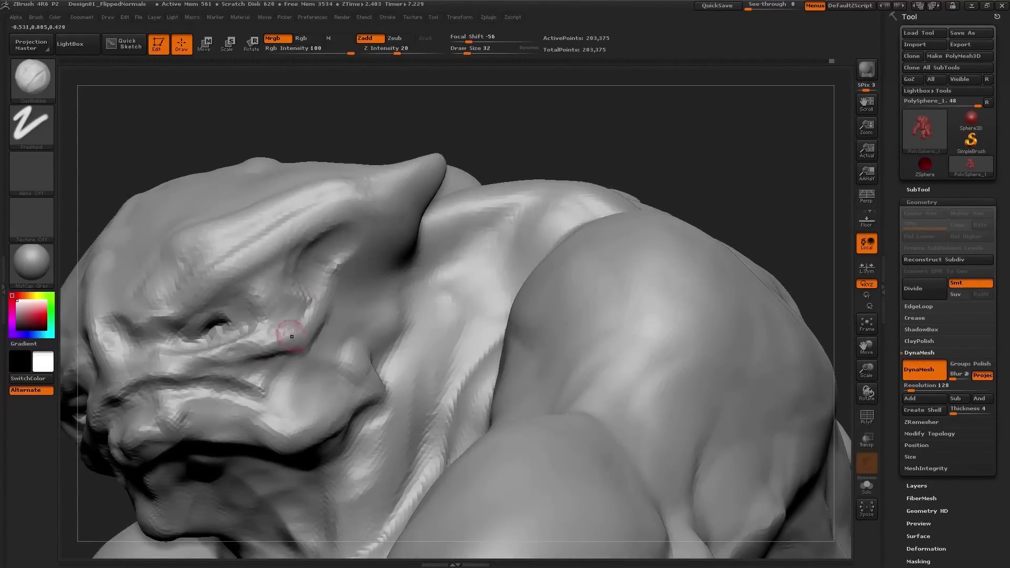
Add form to the cheekbone and brow around the eye with ClayBuildup, then set the draw size to 20.
{"action": "right_click_drag", "start_coordinate": [272, 350], "coordinate": [274, 395]}
{"action": "mouse_move", "coordinate": [294, 336]}
{"action": "right_mouse_down"}
{"action": "mouse_move", "coordinate": [352, 326]}
{"action": "mouse_move", "coordinate": [342, 342]}
{"action": "mouse_move", "coordinate": [361, 296]}
{"action": "right_mouse_up"}
{"action": "mouse_move", "coordinate": [276, 285]}
{"action": "left_mouse_down"}
{"action": "mouse_move", "coordinate": [351, 228]}
{"action": "mouse_move", "coordinate": [279, 288]}
{"action": "mouse_move", "coordinate": [231, 289]}
{"action": "left_mouse_up"}
{"action": "mouse_move", "coordinate": [273, 279]}
{"action": "right_mouse_down"}
{"action": "mouse_move", "coordinate": [378, 277]}
{"action": "mouse_move", "coordinate": [376, 264]}
{"action": "right_mouse_up"}
{"action": "mouse_move", "coordinate": [376, 264]}
{"action": "left_mouse_down"}
{"action": "mouse_move", "coordinate": [308, 290]}
{"action": "mouse_move", "coordinate": [287, 279]}
{"action": "left_mouse_up"}
{"action": "right_click_drag", "start_coordinate": [286, 278], "coordinate": [289, 315], "text": "ctrl"}
{"action": "right_click_drag", "start_coordinate": [290, 316], "coordinate": [315, 284]}
{"action": "mouse_move", "coordinate": [389, 279]}
{"action": "right_mouse_down"}
{"action": "mouse_move", "coordinate": [333, 261]}
{"action": "mouse_move", "coordinate": [345, 265]}
{"action": "mouse_move", "coordinate": [316, 294]}
{"action": "mouse_move", "coordinate": [342, 295]}
{"action": "mouse_move", "coordinate": [356, 333]}
{"action": "mouse_move", "coordinate": [369, 325]}
{"action": "mouse_move", "coordinate": [401, 337]}
{"action": "mouse_move", "coordinate": [374, 311]}
{"action": "mouse_move", "coordinate": [378, 263]}
{"action": "right_mouse_up"}
{"action": "type", "text": "s20"}
{"action": "key", "text": "Return"}
Switch to the Move brush and adjust the shoulder and upper-back silhouette from the front at a draw size of 165.
{"action": "right_click_drag", "start_coordinate": [379, 263], "coordinate": [402, 300], "text": "ctrl"}
{"action": "key", "text": "b"}
{"action": "key", "text": "m"}
{"action": "key", "text": "v"}
{"action": "key", "text": "s"}
{"action": "left_click_drag", "start_coordinate": [457, 259], "coordinate": [479, 259]}
{"action": "mouse_move", "coordinate": [450, 185]}
{"action": "left_mouse_down"}
{"action": "mouse_move", "coordinate": [443, 189]}
{"action": "mouse_move", "coordinate": [466, 179]}
{"action": "left_mouse_up"}
{"action": "key", "text": "s"}
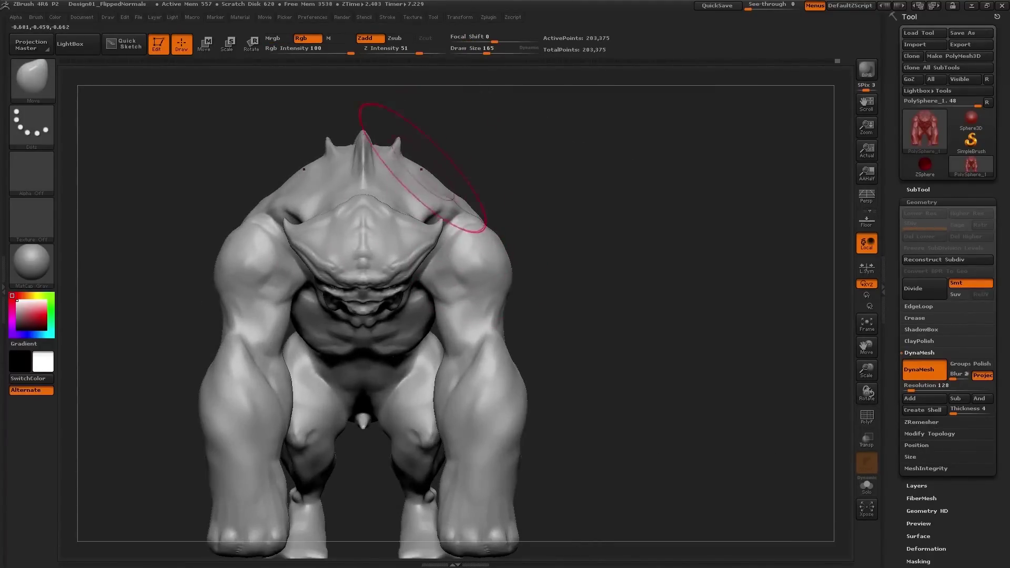
Reshape the upper-back hump from an angled view with the Move brush at a draw size of 197.
{"action": "right_click_drag", "start_coordinate": [452, 196], "coordinate": [418, 176]}
{"action": "key", "text": "s"}
{"action": "left_click_drag", "start_coordinate": [425, 174], "coordinate": [428, 174]}
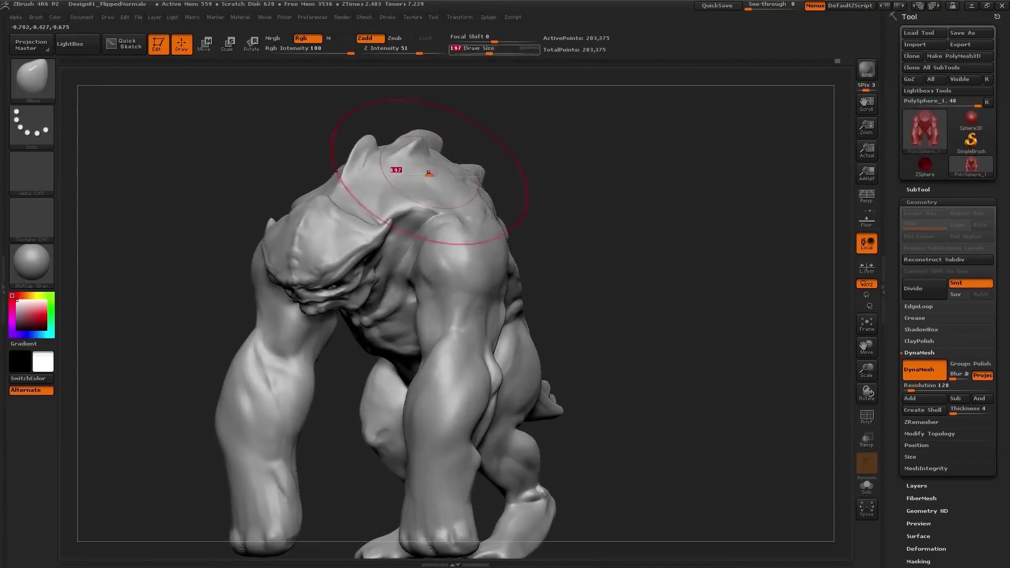
{"action": "right_click_drag", "start_coordinate": [405, 161], "coordinate": [372, 153]}
{"action": "key", "text": "s"}
{"action": "left_click_drag", "start_coordinate": [372, 153], "coordinate": [363, 153]}
Work on the upper back behind the head with the Standard brush, then with ClayBuildup at a draw size of 50.
{"action": "mouse_move", "coordinate": [368, 150]}
{"action": "right_mouse_down", "text": "ctrl"}
{"action": "mouse_move", "coordinate": [387, 143]}
{"action": "mouse_move", "coordinate": [252, 255]}
{"action": "right_mouse_up", "text": "ctrl"}
{"action": "key", "text": "s"}
{"action": "left_click_drag", "start_coordinate": [252, 255], "coordinate": [251, 257]}
{"action": "key", "text": "b"}
{"action": "key", "text": "s"}
{"action": "key", "text": "t"}
{"action": "right_click_drag", "start_coordinate": [254, 254], "coordinate": [250, 245]}
{"action": "mouse_move", "coordinate": [266, 304]}
{"action": "right_mouse_down"}
{"action": "mouse_move", "coordinate": [288, 325]}
{"action": "mouse_move", "coordinate": [281, 242]}
{"action": "right_mouse_up"}
{"action": "key", "text": "b"}
{"action": "key", "text": "c"}
{"action": "key", "text": "b"}
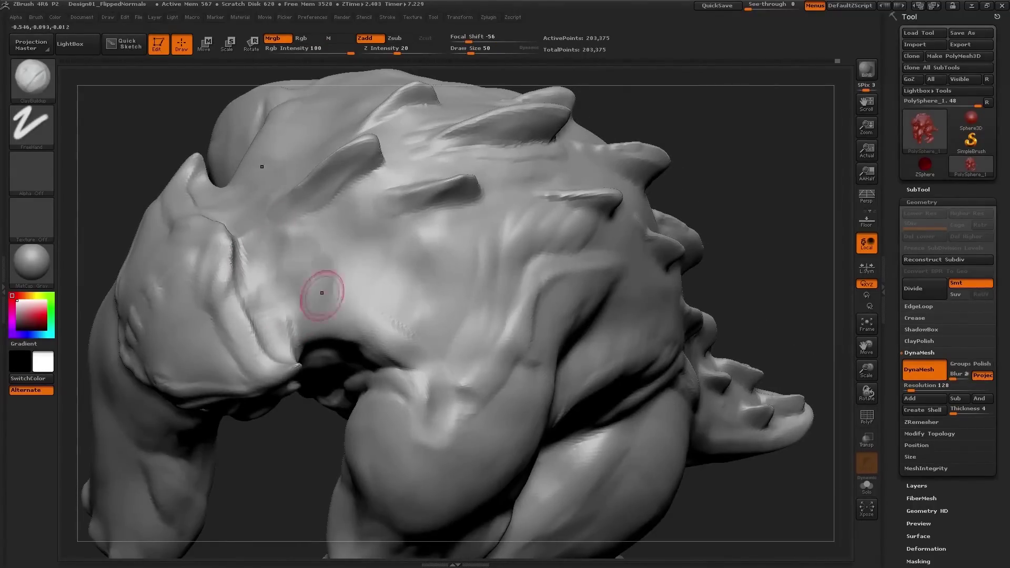
Define the rear edge of the head crest where it meets the neck with ClayBuildup at a draw size of 39.
{"action": "right_click_drag", "start_coordinate": [290, 305], "coordinate": [366, 267]}
{"action": "mouse_move", "coordinate": [305, 293]}
{"action": "right_mouse_down"}
{"action": "mouse_move", "coordinate": [270, 333]}
{"action": "mouse_move", "coordinate": [293, 341]}
{"action": "right_mouse_up"}
{"action": "key", "text": "["}
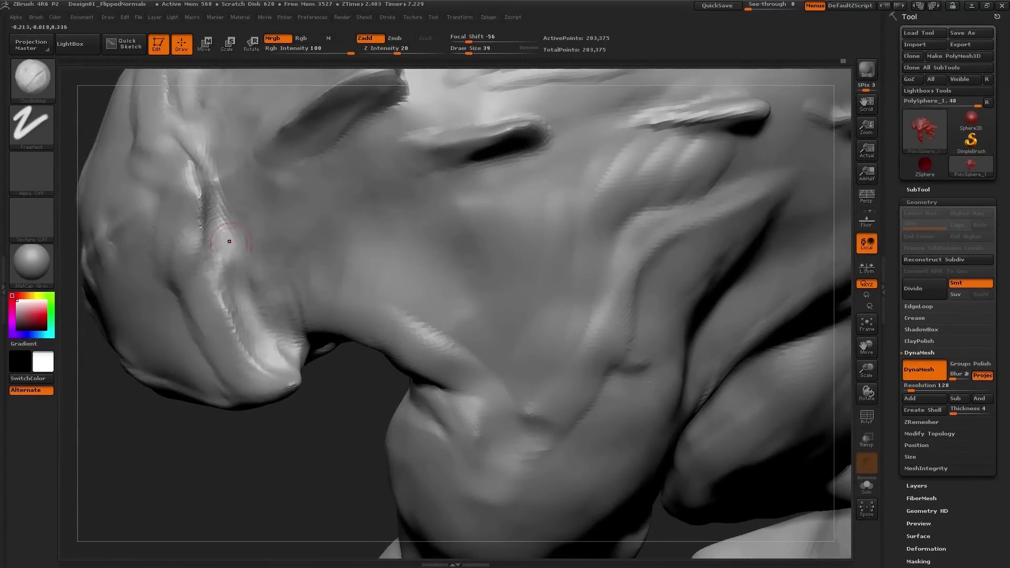
{"action": "right_click_drag", "start_coordinate": [228, 225], "coordinate": [228, 228]}
{"action": "left_click_drag", "start_coordinate": [206, 196], "coordinate": [206, 258]}
{"action": "right_click_drag", "start_coordinate": [276, 348], "coordinate": [249, 340]}
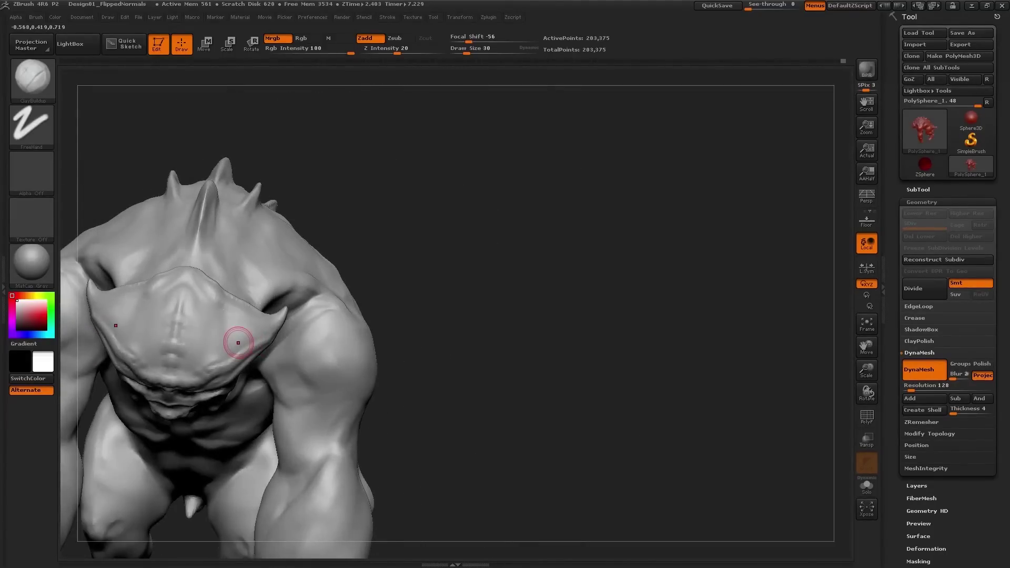
Sculpt ridges radiating from the horn tip across the head crest with ClayBuildup at a draw size of 19.
{"action": "mouse_move", "coordinate": [239, 342]}
{"action": "right_mouse_down"}
{"action": "mouse_move", "coordinate": [365, 232]}
{"action": "mouse_move", "coordinate": [381, 271]}
{"action": "right_mouse_up"}
{"action": "key", "text": "s"}
{"action": "left_click_drag", "start_coordinate": [386, 255], "coordinate": [315, 288]}
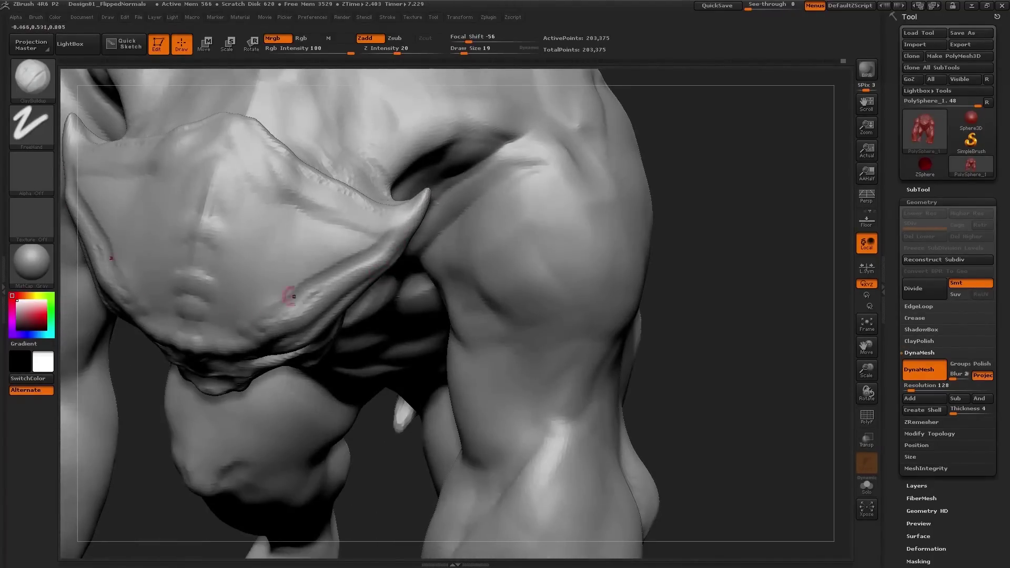
{"action": "left_click_drag", "start_coordinate": [377, 245], "coordinate": [254, 309]}
{"action": "left_click_drag", "start_coordinate": [372, 230], "coordinate": [297, 264]}
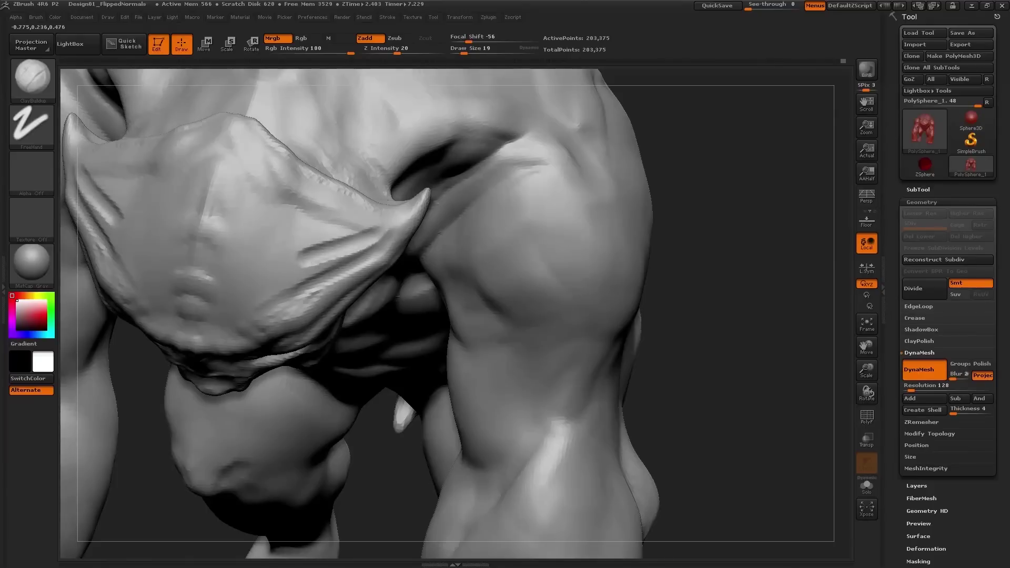
{"action": "left_click_drag", "start_coordinate": [299, 230], "coordinate": [231, 241]}
Strengthen the crest ridges and the horn base with ClayBuildup at draw sizes of 50, 42 and 20.
{"action": "mouse_move", "coordinate": [304, 265]}
{"action": "right_mouse_down", "text": "ctrl"}
{"action": "mouse_move", "coordinate": [286, 241]}
{"action": "mouse_move", "coordinate": [287, 168]}
{"action": "mouse_move", "coordinate": [273, 142]}
{"action": "mouse_move", "coordinate": [316, 221]}
{"action": "mouse_move", "coordinate": [397, 243]}
{"action": "mouse_move", "coordinate": [388, 277]}
{"action": "right_mouse_up", "text": "ctrl"}
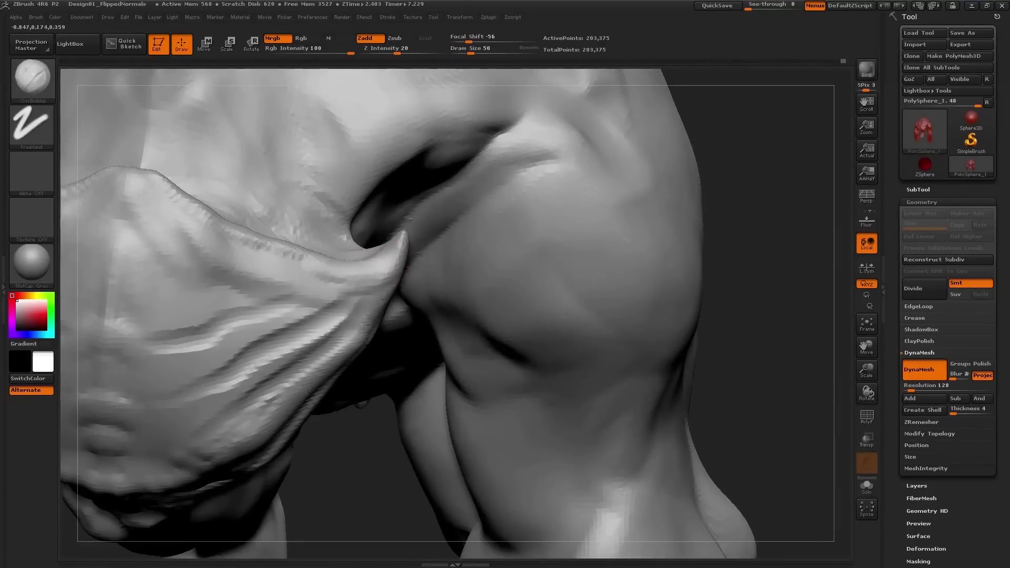
{"action": "left_click_drag", "start_coordinate": [372, 271], "coordinate": [336, 331]}
{"action": "right_click_drag", "start_coordinate": [232, 380], "coordinate": [338, 339]}
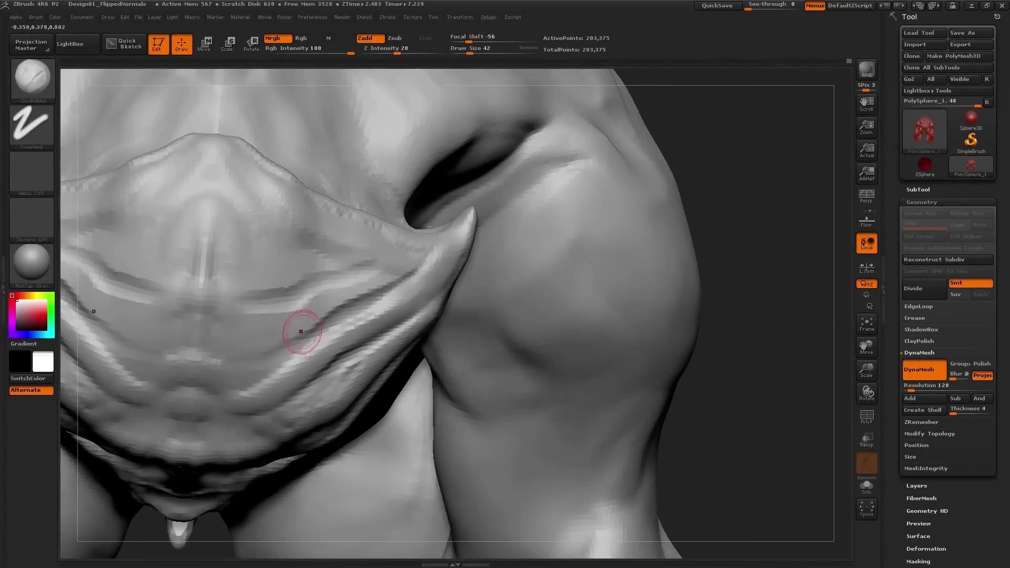
{"action": "mouse_move", "coordinate": [266, 345]}
{"action": "right_mouse_down", "text": "ctrl"}
{"action": "mouse_move", "coordinate": [273, 279]}
{"action": "mouse_move", "coordinate": [348, 284]}
{"action": "right_mouse_up", "text": "ctrl"}
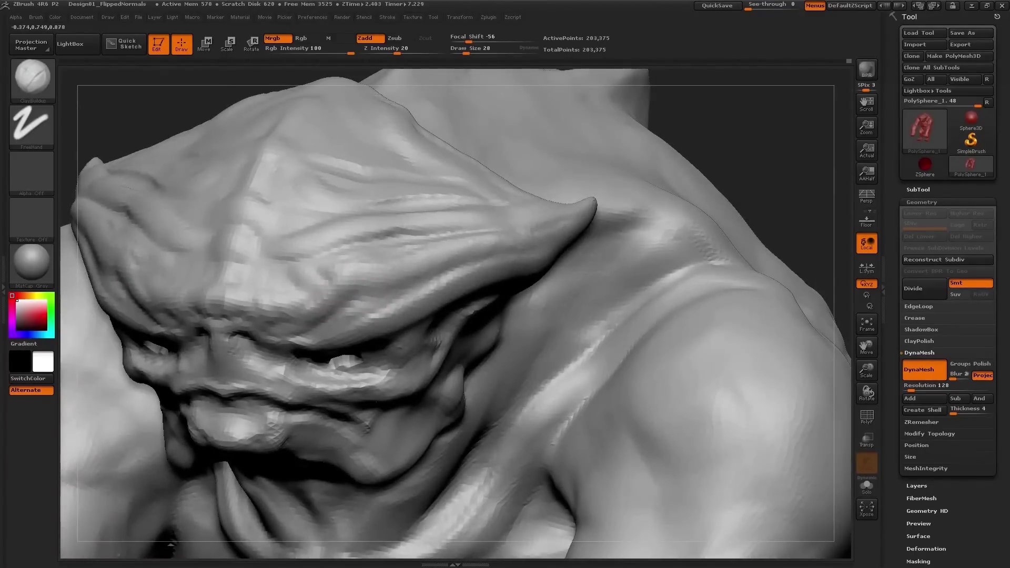
Adjust the silhouette of the upper arm and elbow area with the Move brush at a draw size of 101.
{"action": "right_click_drag", "start_coordinate": [285, 319], "coordinate": [121, 352]}
{"action": "mouse_move", "coordinate": [400, 326]}
{"action": "right_mouse_down"}
{"action": "mouse_move", "coordinate": [342, 368]}
{"action": "mouse_move", "coordinate": [295, 326]}
{"action": "right_mouse_up"}
{"action": "key", "text": "b"}
{"action": "key", "text": "m"}
{"action": "key", "text": "v"}
{"action": "key", "text": "s"}
{"action": "left_click_drag", "start_coordinate": [336, 340], "coordinate": [368, 339]}
{"action": "mouse_move", "coordinate": [336, 337]}
{"action": "right_mouse_down"}
{"action": "mouse_move", "coordinate": [360, 372]}
{"action": "mouse_move", "coordinate": [315, 349]}
{"action": "mouse_move", "coordinate": [368, 316]}
{"action": "mouse_move", "coordinate": [367, 383]}
{"action": "mouse_move", "coordinate": [368, 300]}
{"action": "mouse_move", "coordinate": [199, 226]}
{"action": "mouse_move", "coordinate": [271, 309]}
{"action": "mouse_move", "coordinate": [252, 264]}
{"action": "mouse_move", "coordinate": [330, 275]}
{"action": "mouse_move", "coordinate": [237, 284]}
{"action": "mouse_move", "coordinate": [226, 326]}
{"action": "mouse_move", "coordinate": [235, 292]}
{"action": "mouse_move", "coordinate": [316, 226]}
{"action": "mouse_move", "coordinate": [381, 334]}
{"action": "mouse_move", "coordinate": [331, 344]}
{"action": "mouse_move", "coordinate": [373, 305]}
{"action": "right_mouse_up"}
{"action": "key", "text": "["}
{"action": "key", "text": "["}
{"action": "key", "text": "s"}
{"action": "left_click", "coordinate": [235, 296]}
{"action": "key", "text": "s"}
{"action": "key", "text": "s"}
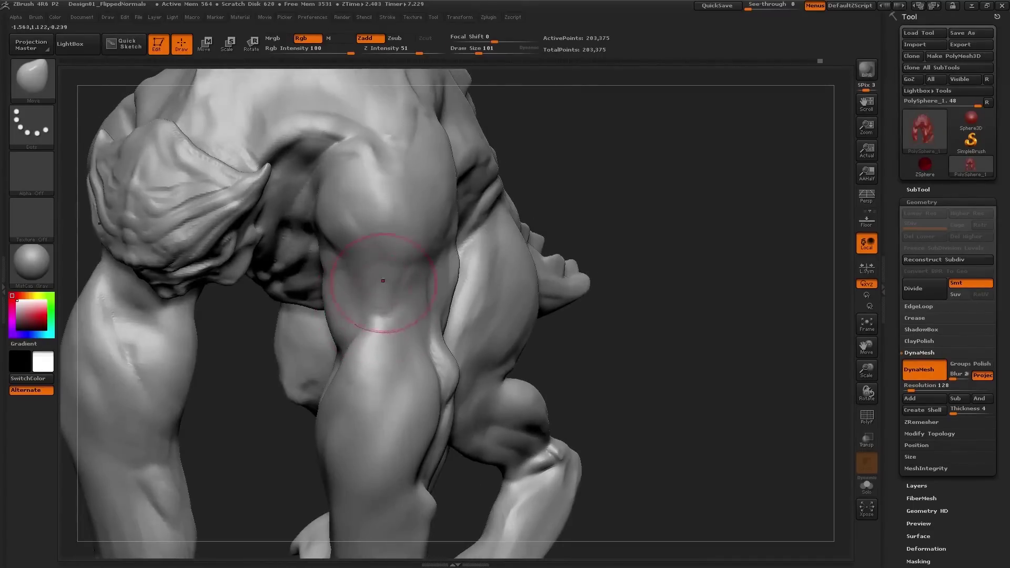
Define the front of the shoulder and upper arm muscles with ClayBuildup at draw sizes of 62 and 42.
{"action": "key", "text": "b"}
{"action": "key", "text": "c"}
{"action": "key", "text": "b"}
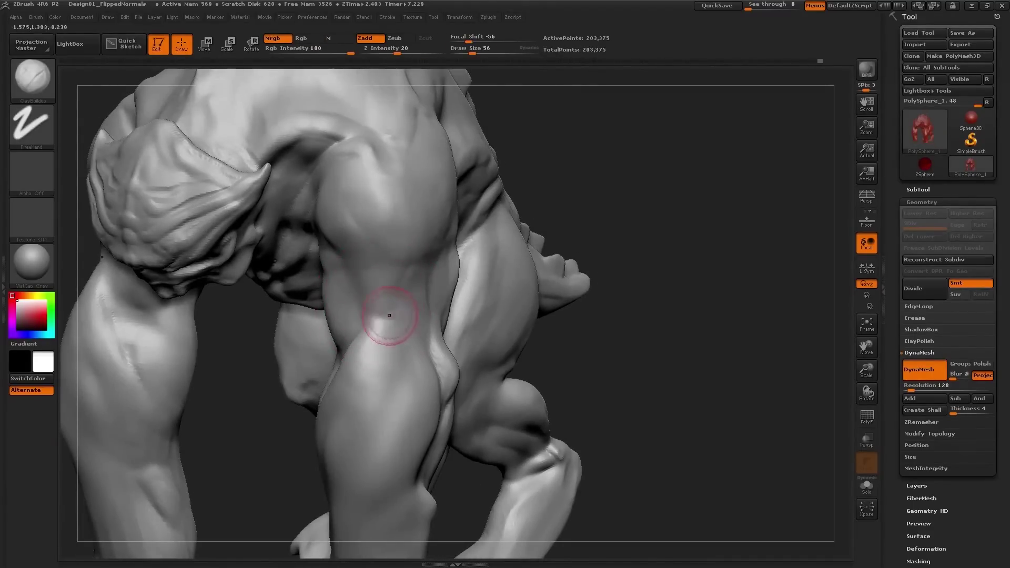
{"action": "mouse_move", "coordinate": [396, 317]}
{"action": "right_mouse_down"}
{"action": "mouse_move", "coordinate": [368, 326]}
{"action": "mouse_move", "coordinate": [400, 321]}
{"action": "right_mouse_up"}
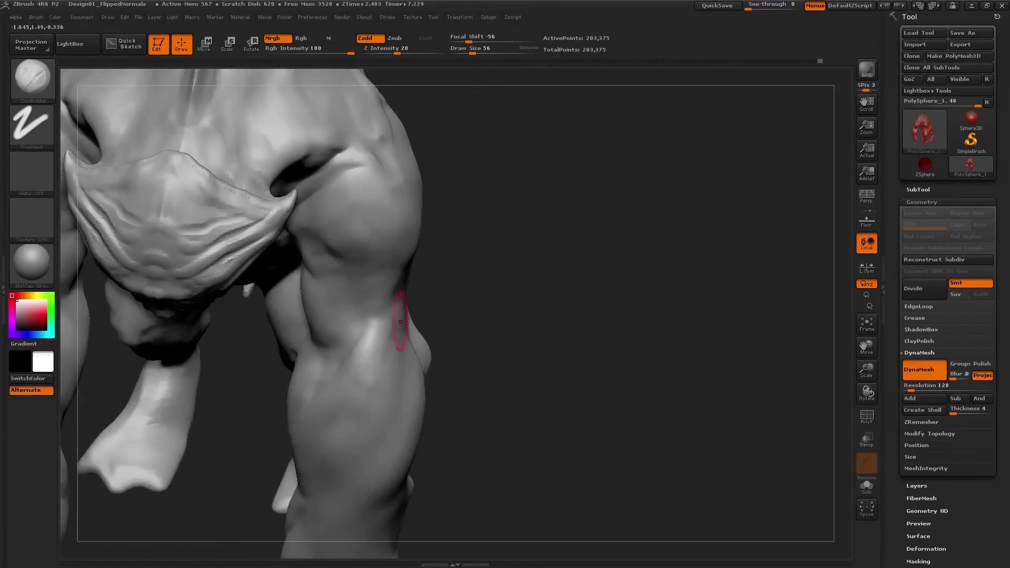
{"action": "mouse_move", "coordinate": [382, 388]}
{"action": "right_mouse_down"}
{"action": "mouse_move", "coordinate": [394, 266]}
{"action": "mouse_move", "coordinate": [418, 306]}
{"action": "right_mouse_up"}
{"action": "right_click_drag", "start_coordinate": [417, 365], "coordinate": [416, 296]}
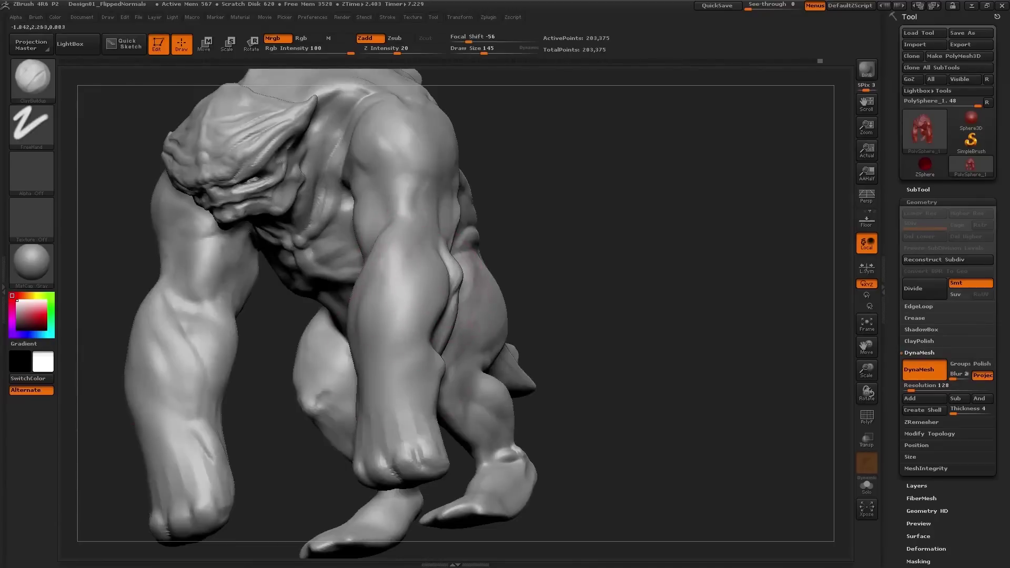
{"action": "mouse_move", "coordinate": [406, 352]}
{"action": "right_mouse_down"}
{"action": "mouse_move", "coordinate": [423, 329]}
{"action": "mouse_move", "coordinate": [406, 311]}
{"action": "right_mouse_up"}
{"action": "mouse_move", "coordinate": [410, 248]}
{"action": "right_mouse_down", "text": "ctrl"}
{"action": "mouse_move", "coordinate": [411, 287]}
{"action": "mouse_move", "coordinate": [380, 224]}
{"action": "mouse_move", "coordinate": [387, 176]}
{"action": "mouse_move", "coordinate": [356, 158]}
{"action": "right_mouse_up", "text": "ctrl"}
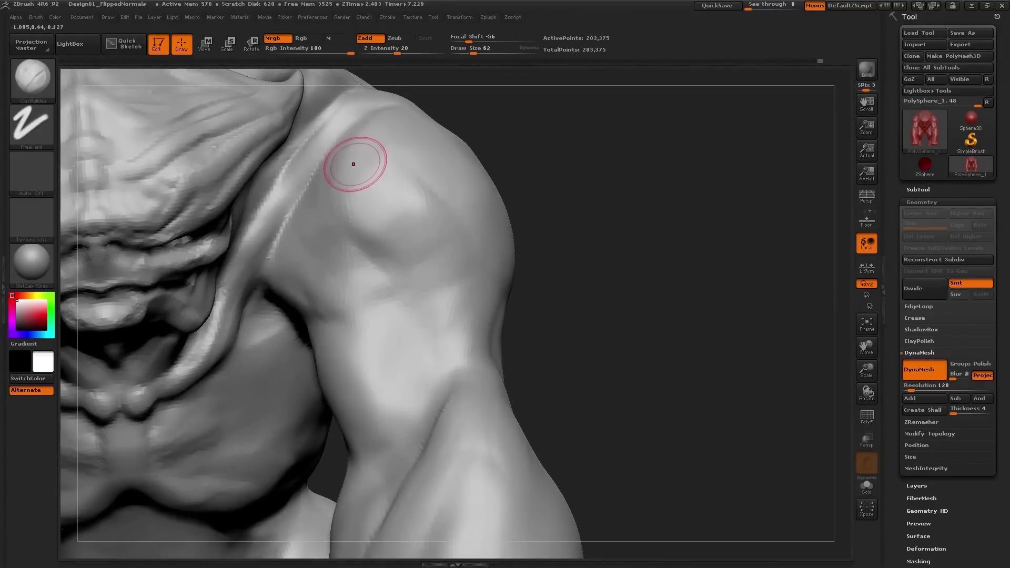
{"action": "right_click_drag", "start_coordinate": [349, 175], "coordinate": [326, 167]}
{"action": "mouse_move", "coordinate": [293, 224]}
{"action": "right_mouse_down"}
{"action": "mouse_move", "coordinate": [291, 292]}
{"action": "mouse_move", "coordinate": [347, 275]}
{"action": "right_mouse_up"}
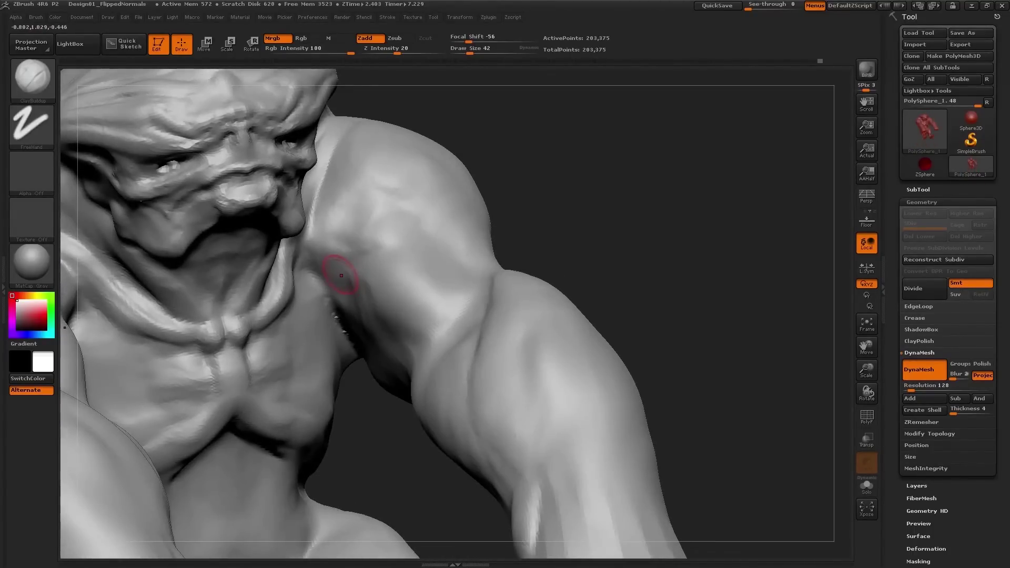
Reshape the outer edge of the chest beside the armpit with the Move brush.
{"action": "right_click_drag", "start_coordinate": [340, 275], "coordinate": [348, 271]}
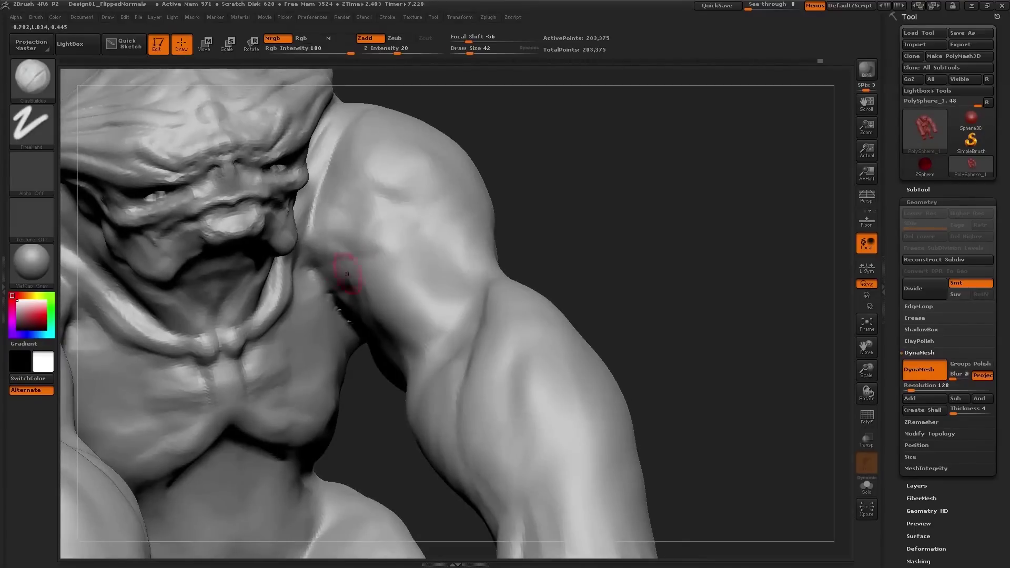
{"action": "right_click_drag", "start_coordinate": [348, 271], "coordinate": [354, 267]}
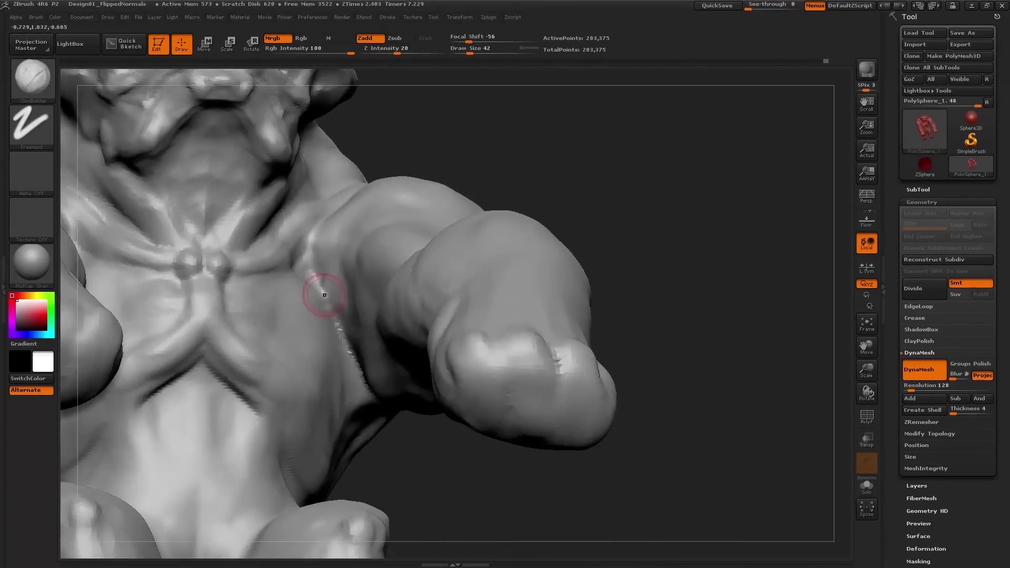
{"action": "key", "text": "b"}
{"action": "key", "text": "m"}
{"action": "key", "text": "v"}
{"action": "key", "text": "s"}
{"action": "right_click_drag", "start_coordinate": [326, 295], "coordinate": [323, 287]}
{"action": "key", "text": "s"}
{"action": "left_click_drag", "start_coordinate": [323, 287], "coordinate": [330, 287]}
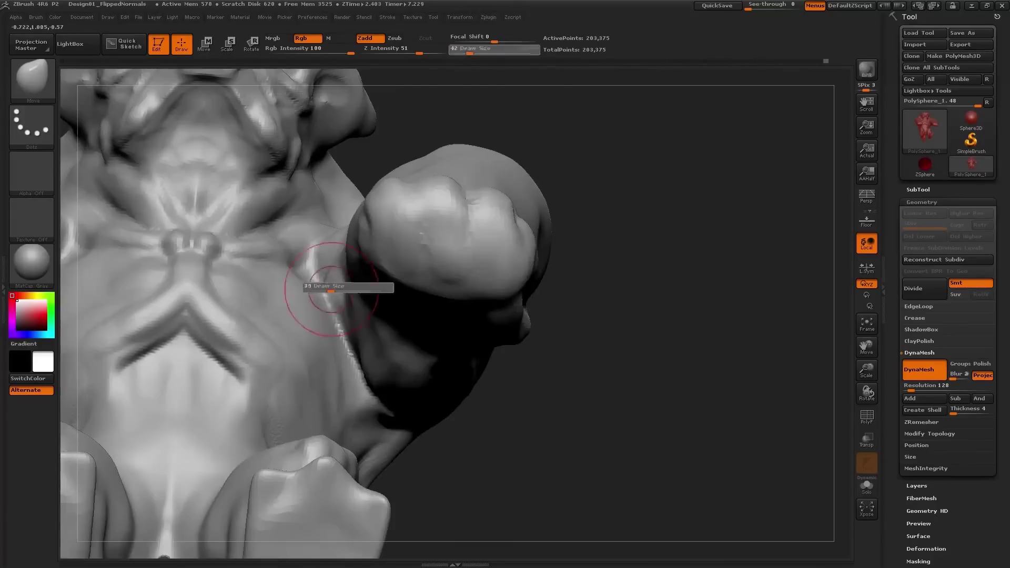
Build up the outer end of the collarbone where it meets the shoulder with ClayBuildup at a draw size of 47.
{"action": "right_click_drag", "start_coordinate": [311, 269], "coordinate": [320, 322]}
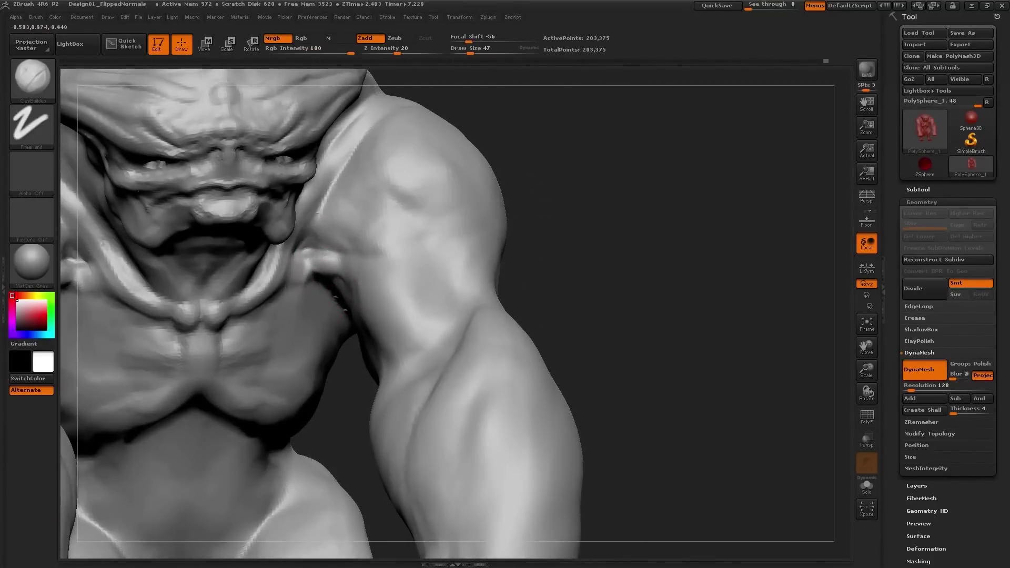
{"action": "mouse_move", "coordinate": [341, 235]}
{"action": "right_mouse_down"}
{"action": "mouse_move", "coordinate": [354, 261]}
{"action": "mouse_move", "coordinate": [389, 273]}
{"action": "right_mouse_up"}
{"action": "mouse_move", "coordinate": [315, 269]}
{"action": "right_mouse_down"}
{"action": "mouse_move", "coordinate": [333, 275]}
{"action": "mouse_move", "coordinate": [327, 282]}
{"action": "mouse_move", "coordinate": [379, 270]}
{"action": "mouse_move", "coordinate": [316, 277]}
{"action": "right_mouse_up"}
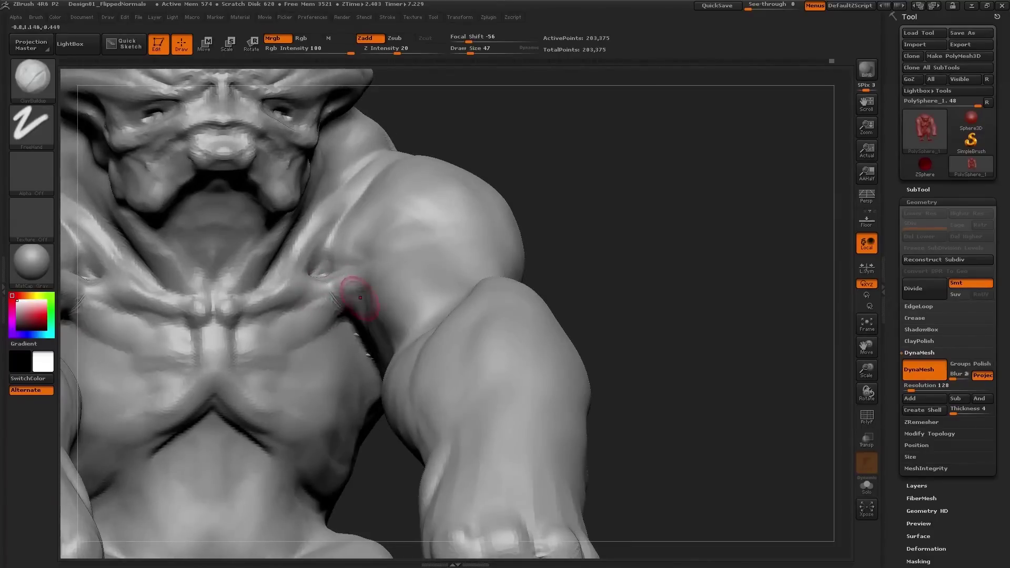
{"action": "mouse_move", "coordinate": [79, 342]}
{"action": "left_mouse_down"}
{"action": "mouse_move", "coordinate": [105, 329]}
{"action": "mouse_move", "coordinate": [127, 341]}
{"action": "mouse_move", "coordinate": [163, 331]}
{"action": "mouse_move", "coordinate": [174, 316]}
{"action": "left_mouse_up"}
{"action": "right_click_drag", "start_coordinate": [326, 284], "coordinate": [328, 334]}
Define the sternum and inner edges of the chest muscles with ClayBuildup at a draw size of 39.
{"action": "key", "text": "s"}
{"action": "mouse_move", "coordinate": [322, 333]}
{"action": "left_mouse_down"}
{"action": "mouse_move", "coordinate": [334, 333]}
{"action": "mouse_move", "coordinate": [308, 348]}
{"action": "mouse_move", "coordinate": [210, 345]}
{"action": "left_mouse_up"}
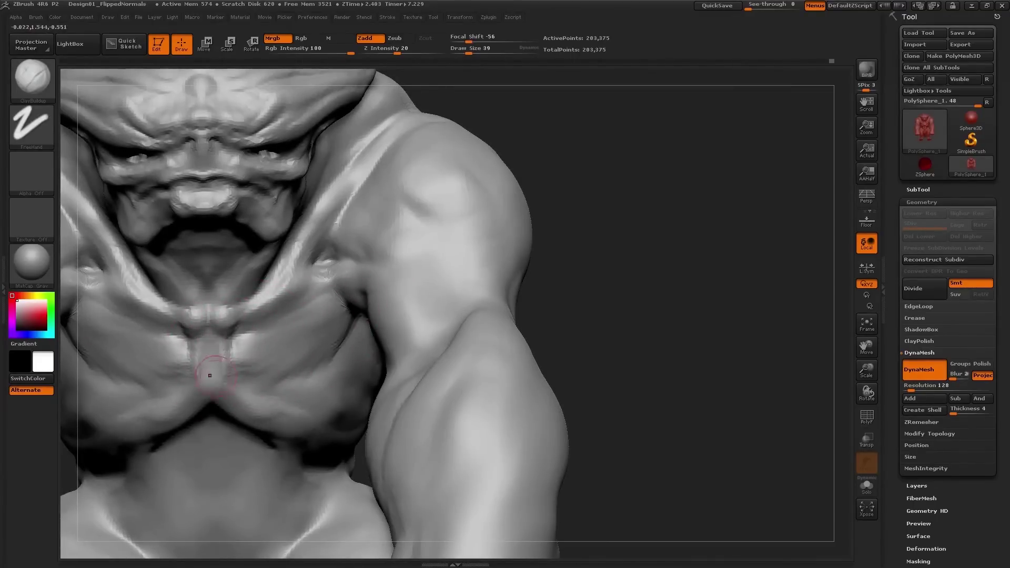
{"action": "mouse_move", "coordinate": [229, 394]}
{"action": "right_mouse_down"}
{"action": "mouse_move", "coordinate": [255, 368]}
{"action": "mouse_move", "coordinate": [284, 295]}
{"action": "mouse_move", "coordinate": [321, 331]}
{"action": "right_mouse_up"}
{"action": "key", "text": "s"}
{"action": "left_click_drag", "start_coordinate": [322, 331], "coordinate": [330, 331]}
Fill the hollow below the sternum and shape the upper abdomen with ClayBuildup at draw sizes of 75 and 37.
{"action": "right_click_drag", "start_coordinate": [326, 305], "coordinate": [263, 336]}
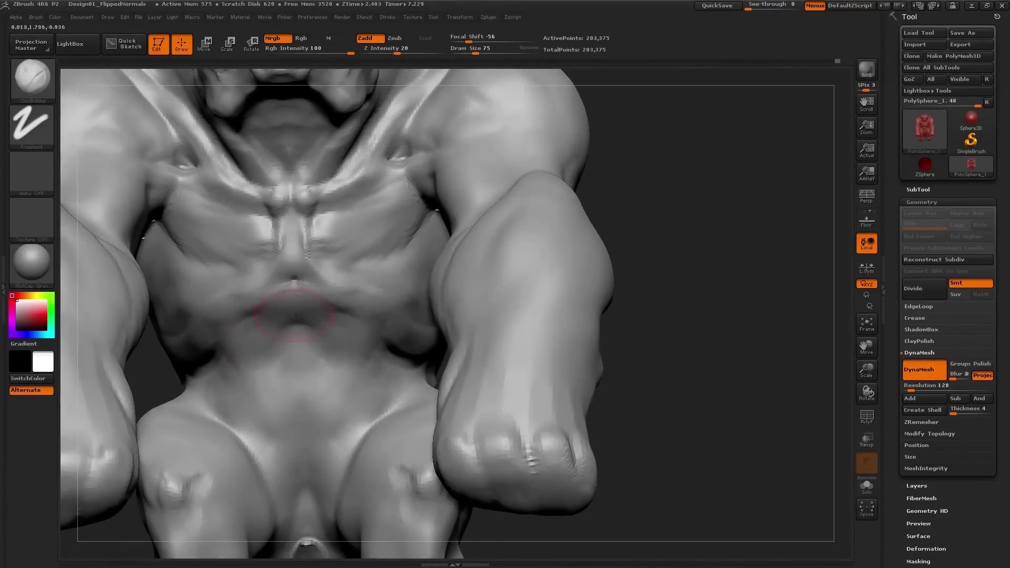
{"action": "left_click_drag", "start_coordinate": [297, 349], "coordinate": [282, 394]}
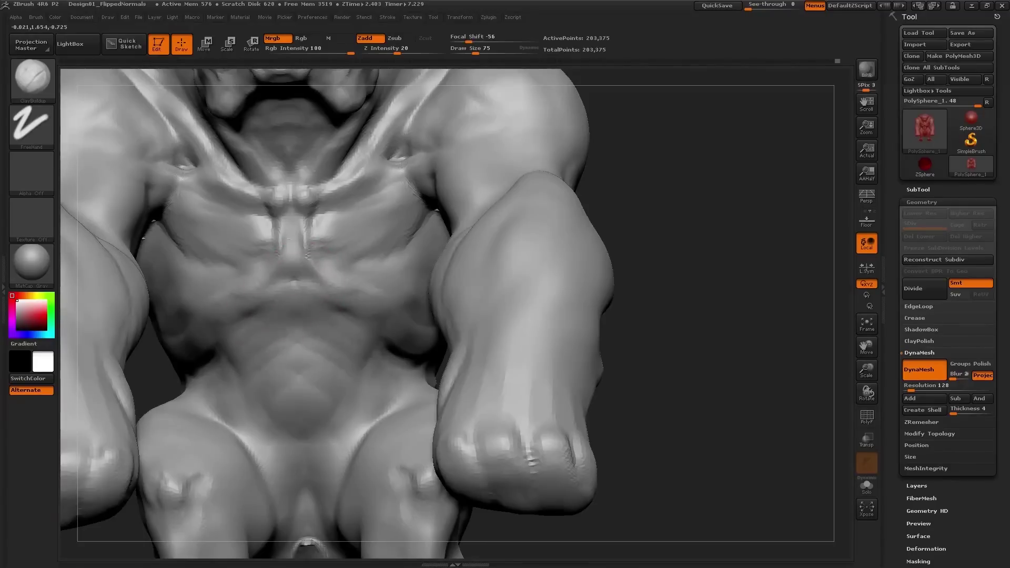
{"action": "left_click_drag", "start_coordinate": [295, 315], "coordinate": [279, 362]}
{"action": "right_click_drag", "start_coordinate": [279, 363], "coordinate": [289, 395]}
{"action": "key", "text": "s"}
{"action": "left_click_drag", "start_coordinate": [326, 289], "coordinate": [318, 288]}
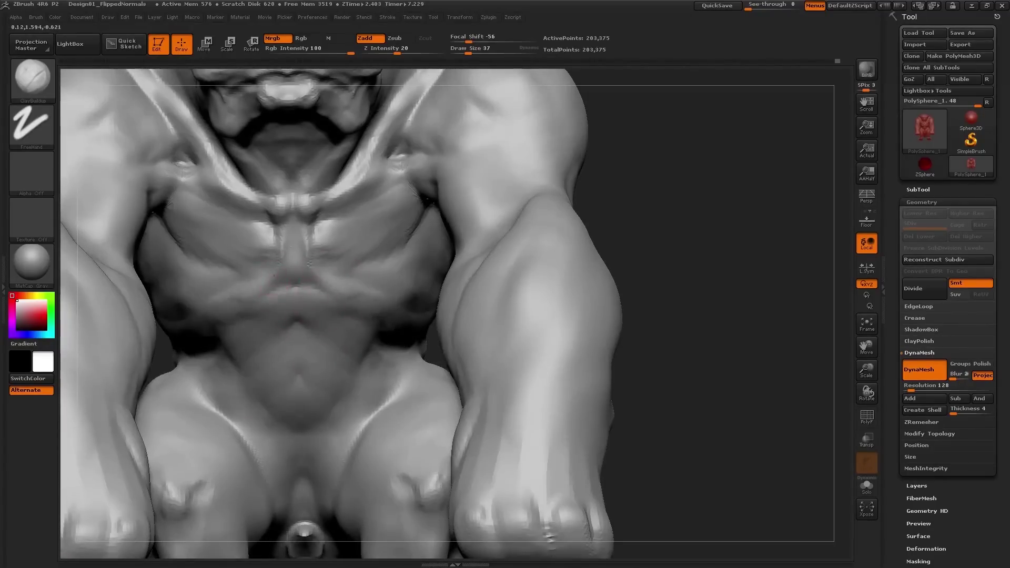
{"action": "mouse_move", "coordinate": [305, 327]}
{"action": "right_mouse_down"}
{"action": "mouse_move", "coordinate": [195, 321]}
{"action": "mouse_move", "coordinate": [258, 315]}
{"action": "mouse_move", "coordinate": [315, 331]}
{"action": "mouse_move", "coordinate": [300, 342]}
{"action": "mouse_move", "coordinate": [315, 389]}
{"action": "right_mouse_up"}
Blend the lower abdomen into the waist and hips with larger ClayBuildup strokes.
{"action": "key", "text": "s"}
{"action": "left_click_drag", "start_coordinate": [331, 405], "coordinate": [338, 405]}
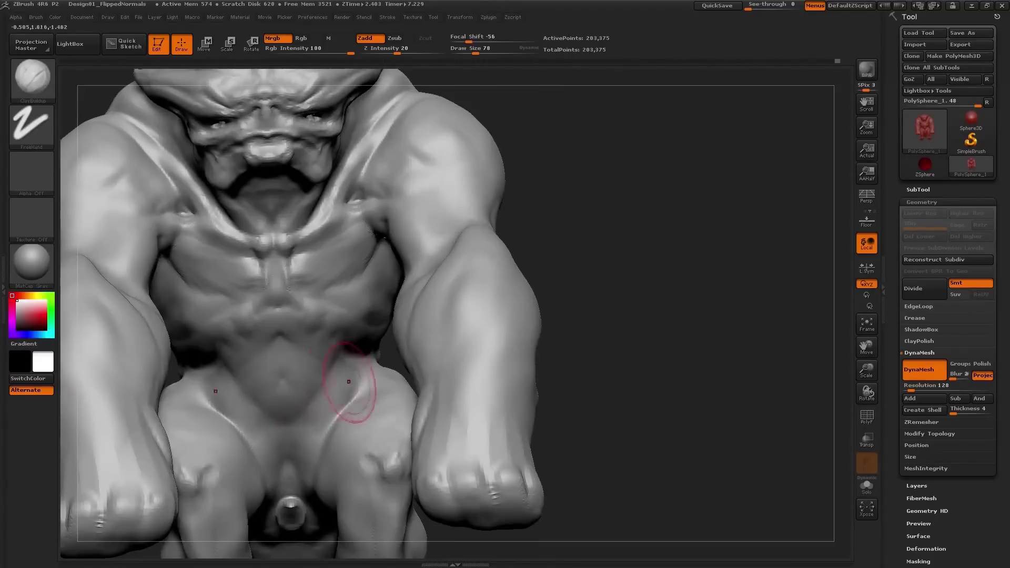
{"action": "key", "text": "s"}
{"action": "left_click_drag", "start_coordinate": [337, 368], "coordinate": [329, 368]}
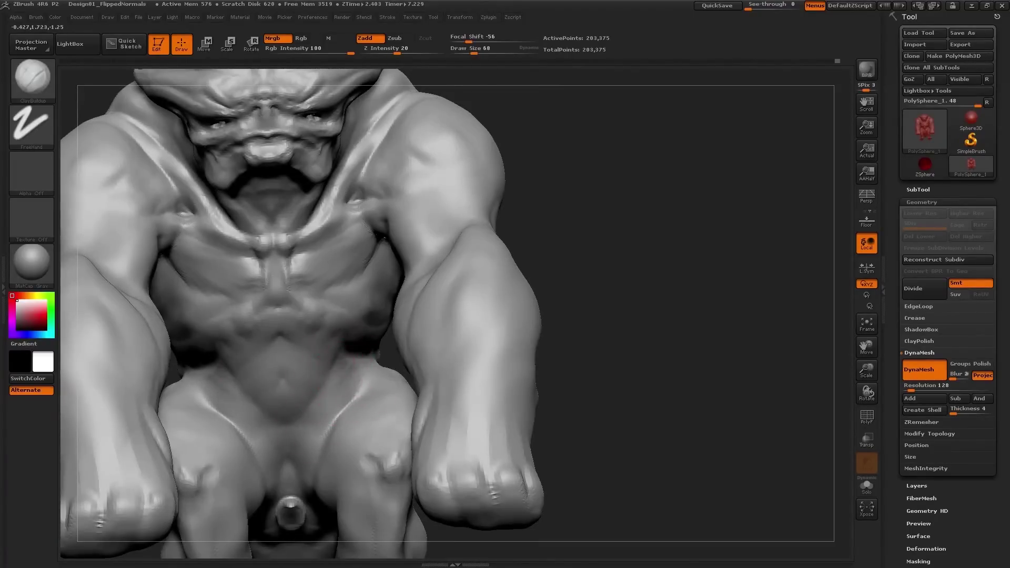
{"action": "left_click_drag", "start_coordinate": [311, 410], "coordinate": [253, 405]}
{"action": "right_click_drag", "start_coordinate": [284, 401], "coordinate": [329, 342], "text": "ctrl"}
{"action": "right_click_drag", "start_coordinate": [328, 342], "coordinate": [320, 389], "text": "ctrl"}
Fill the connection between the chest and arm at the armpit with ClayBuildup, and remesh the creature with DynaMesh.
{"action": "key", "text": "s"}
{"action": "right_click_drag", "start_coordinate": [342, 326], "coordinate": [384, 282]}
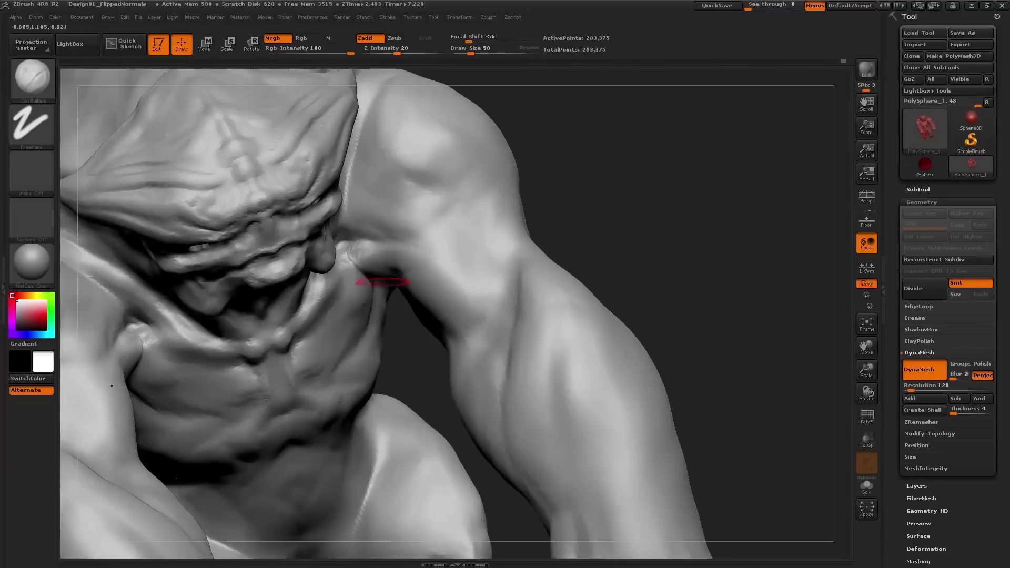
{"action": "left_click_drag", "start_coordinate": [137, 368], "coordinate": [147, 339]}
{"action": "key", "text": "ctrl"}
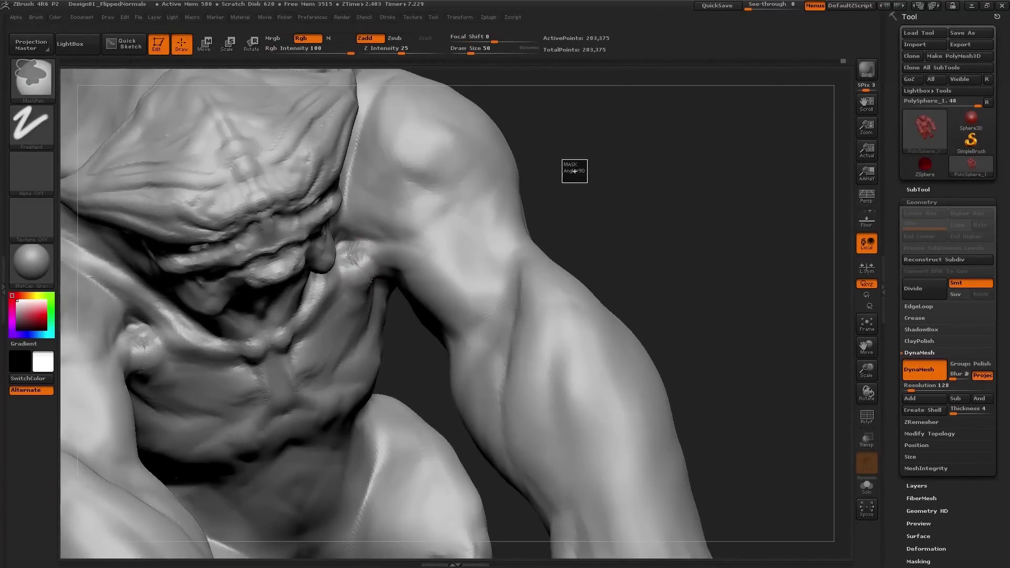
{"action": "right_click_drag", "start_coordinate": [361, 271], "coordinate": [400, 254]}
{"action": "mouse_move", "coordinate": [344, 271]}
{"action": "right_mouse_down"}
{"action": "mouse_move", "coordinate": [399, 246]}
{"action": "mouse_move", "coordinate": [380, 257]}
{"action": "right_mouse_up"}
{"action": "mouse_move", "coordinate": [367, 293]}
{"action": "right_mouse_down"}
{"action": "mouse_move", "coordinate": [349, 284]}
{"action": "mouse_move", "coordinate": [353, 258]}
{"action": "mouse_move", "coordinate": [394, 216]}
{"action": "mouse_move", "coordinate": [436, 205]}
{"action": "right_mouse_up"}
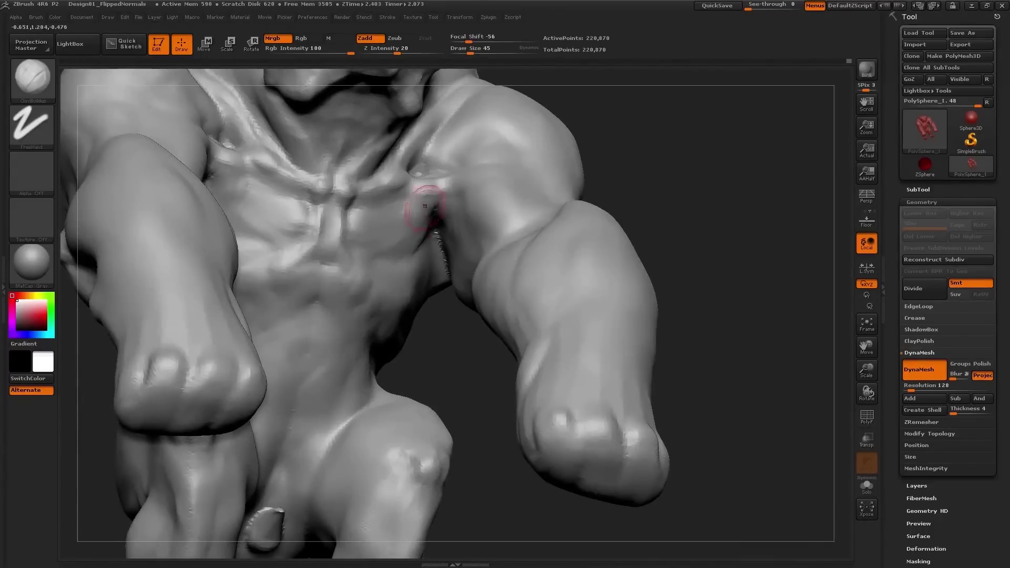
Carve and shape the outer chest muscle below the armpit with ClayBuildup at draw sizes of 45, 59 and 42.
{"action": "right_click_drag", "start_coordinate": [435, 225], "coordinate": [349, 253]}
{"action": "key", "text": "bracketleft"}
{"action": "left_click_drag", "start_coordinate": [446, 215], "coordinate": [412, 252], "text": "alt"}
{"action": "key", "text": "bracketright"}
{"action": "mouse_move", "coordinate": [421, 218]}
{"action": "right_mouse_down"}
{"action": "mouse_move", "coordinate": [436, 220]}
{"action": "mouse_move", "coordinate": [436, 190]}
{"action": "mouse_move", "coordinate": [439, 231]}
{"action": "right_mouse_up"}
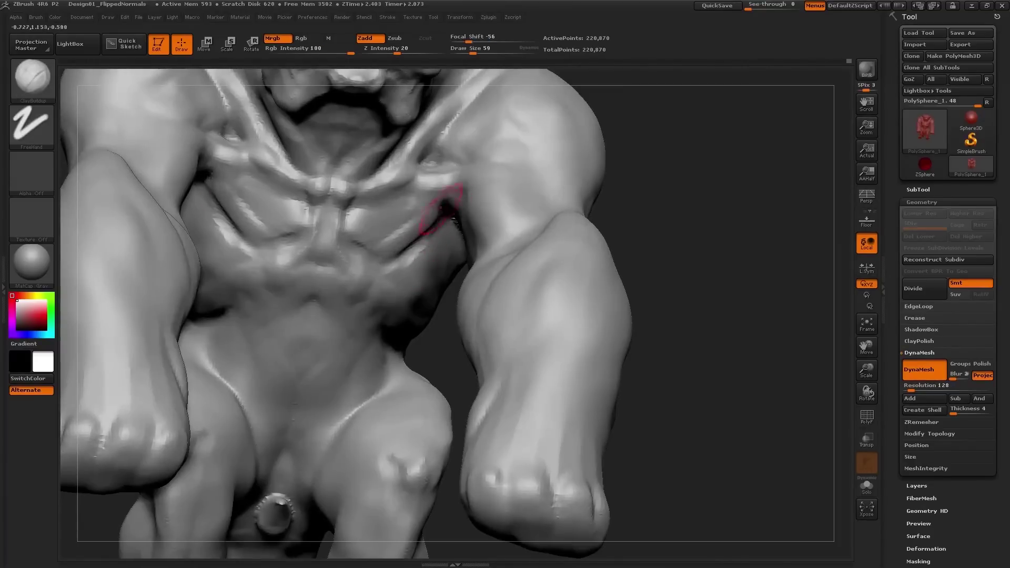
{"action": "left_click_drag", "start_coordinate": [450, 205], "coordinate": [428, 258]}
{"action": "left_click_drag", "start_coordinate": [355, 254], "coordinate": [372, 259]}
{"action": "right_click_drag", "start_coordinate": [372, 260], "coordinate": [384, 255]}
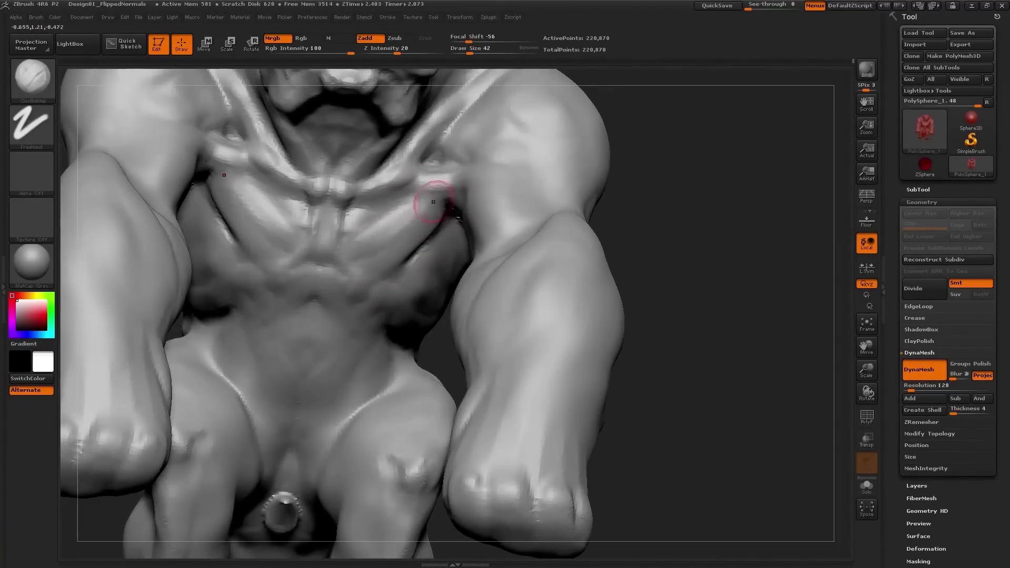
Sculpt the chest muscle fibres and upper ribcage with ClayBuildup at draw sizes of 86 and 62.
{"action": "mouse_move", "coordinate": [410, 225]}
{"action": "right_mouse_down", "text": "ctrl"}
{"action": "mouse_move", "coordinate": [409, 200]}
{"action": "mouse_move", "coordinate": [406, 279]}
{"action": "mouse_move", "coordinate": [408, 252]}
{"action": "right_mouse_up", "text": "ctrl"}
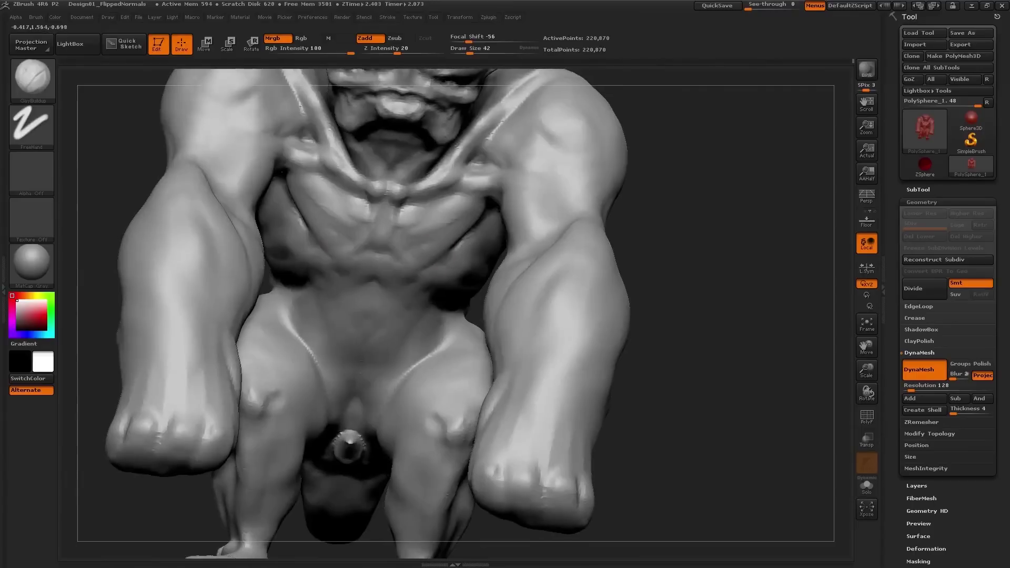
{"action": "left_click_drag", "start_coordinate": [438, 269], "coordinate": [443, 269]}
{"action": "right_click_drag", "start_coordinate": [443, 269], "coordinate": [484, 232]}
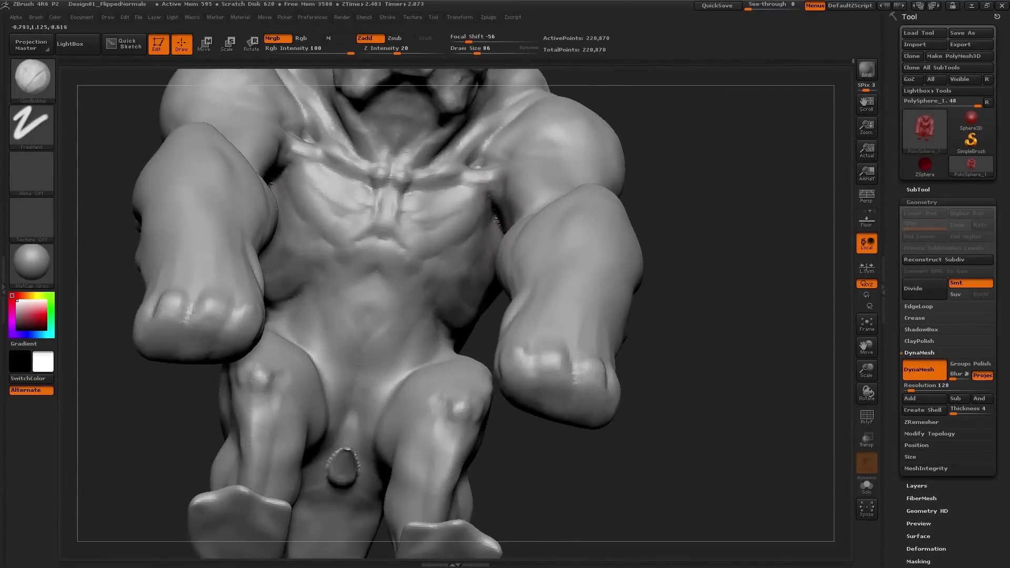
{"action": "mouse_move", "coordinate": [487, 218]}
{"action": "left_mouse_down", "text": "alt"}
{"action": "mouse_move", "coordinate": [434, 254]}
{"action": "mouse_move", "coordinate": [386, 239]}
{"action": "left_mouse_up", "text": "alt"}
{"action": "key", "text": "]"}
{"action": "left_click_drag", "start_coordinate": [459, 206], "coordinate": [416, 226]}
{"action": "left_click_drag", "start_coordinate": [694, 247], "coordinate": [671, 248]}
{"action": "left_click_drag", "start_coordinate": [489, 223], "coordinate": [421, 253]}
{"action": "key", "text": "]"}
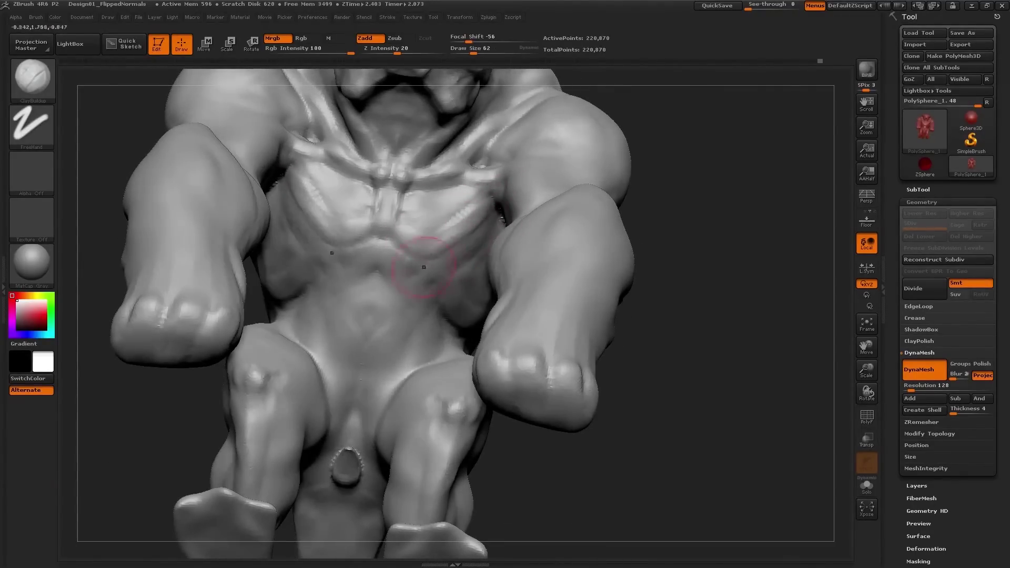
Shape the side of the ribcage below the arm with broad ClayBuildup strokes.
{"action": "mouse_move", "coordinate": [710, 273]}
{"action": "left_mouse_down"}
{"action": "mouse_move", "coordinate": [594, 253]}
{"action": "mouse_move", "coordinate": [558, 226]}
{"action": "mouse_move", "coordinate": [568, 247]}
{"action": "left_mouse_up"}
{"action": "left_click_drag", "start_coordinate": [534, 340], "coordinate": [498, 328]}
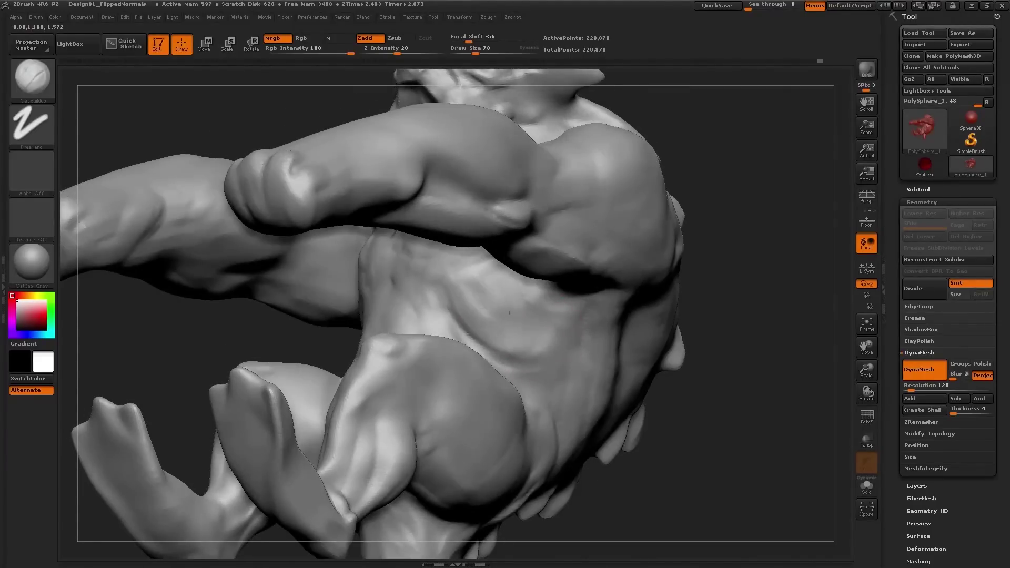
{"action": "left_click_drag", "start_coordinate": [557, 345], "coordinate": [508, 325]}
{"action": "left_click_drag", "start_coordinate": [316, 340], "coordinate": [497, 311]}
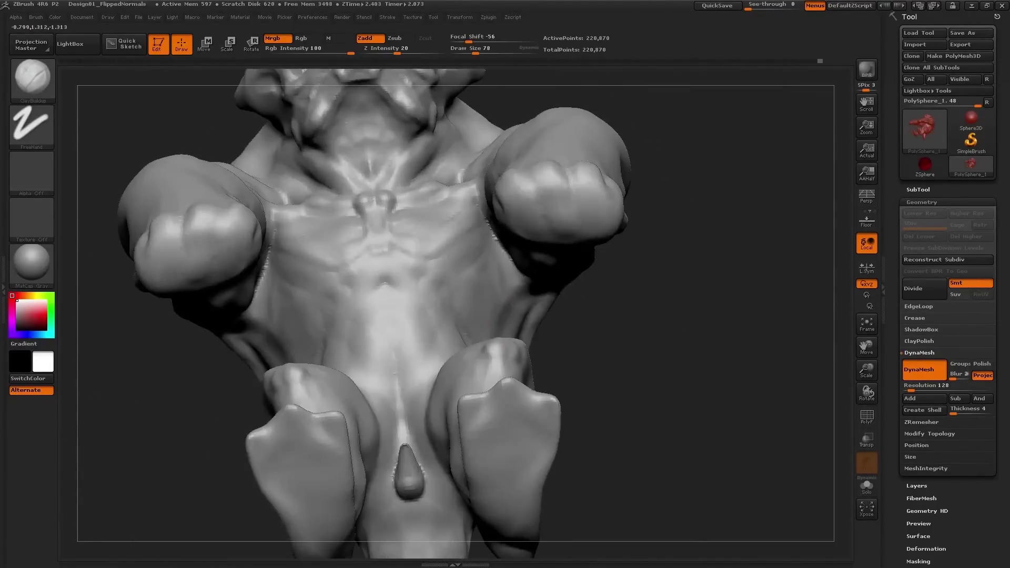
Refine the lower ribcage and the area beneath the sternum with ClayBuildup at a draw size of 50.
{"action": "left_click_drag", "start_coordinate": [700, 273], "coordinate": [663, 337]}
{"action": "key", "text": "s"}
{"action": "left_click_drag", "start_coordinate": [663, 295], "coordinate": [710, 279]}
{"action": "key", "text": "s"}
{"action": "mouse_move", "coordinate": [465, 275]}
{"action": "left_mouse_down"}
{"action": "mouse_move", "coordinate": [473, 276]}
{"action": "mouse_move", "coordinate": [389, 286]}
{"action": "left_mouse_up"}
{"action": "key", "text": "s"}
{"action": "key", "text": "s"}
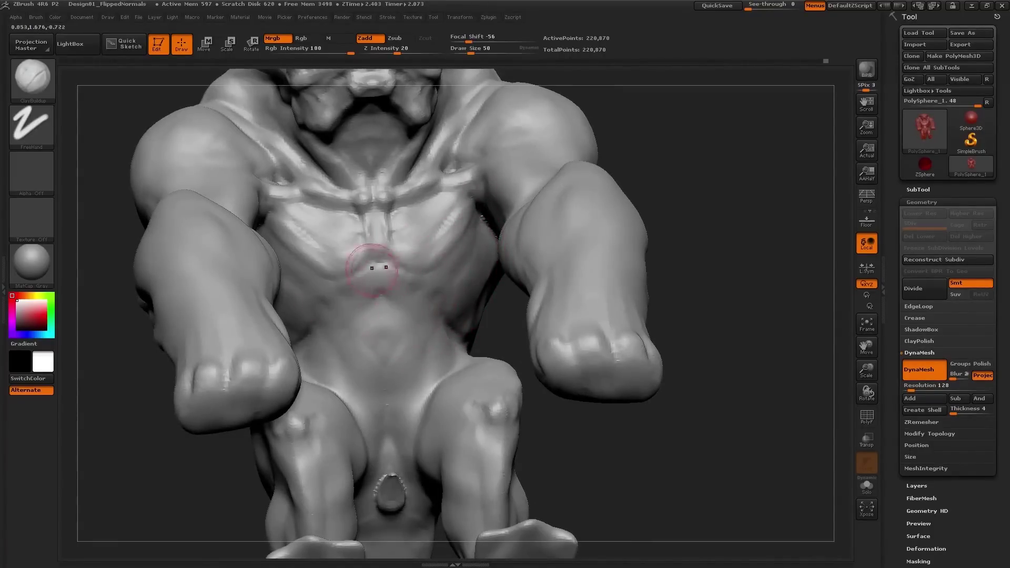
Define the lower edge of the ribcage against the abdomen with ClayBuildup at a draw size of 35.
{"action": "right_click_drag", "start_coordinate": [379, 269], "coordinate": [377, 295], "text": "ctrl"}
{"action": "key", "text": "s"}
{"action": "mouse_move", "coordinate": [377, 295]}
{"action": "left_mouse_down"}
{"action": "mouse_move", "coordinate": [423, 292]}
{"action": "mouse_move", "coordinate": [484, 341]}
{"action": "left_mouse_up"}
{"action": "right_click_drag", "start_coordinate": [494, 334], "coordinate": [468, 354]}
{"action": "right_click_drag", "start_coordinate": [411, 334], "coordinate": [459, 329]}
{"action": "mouse_move", "coordinate": [463, 331]}
{"action": "left_mouse_down"}
{"action": "mouse_move", "coordinate": [433, 312]}
{"action": "mouse_move", "coordinate": [415, 318]}
{"action": "left_mouse_up"}
{"action": "mouse_move", "coordinate": [415, 318]}
{"action": "right_mouse_down"}
{"action": "mouse_move", "coordinate": [431, 316]}
{"action": "mouse_move", "coordinate": [445, 346]}
{"action": "right_mouse_up"}
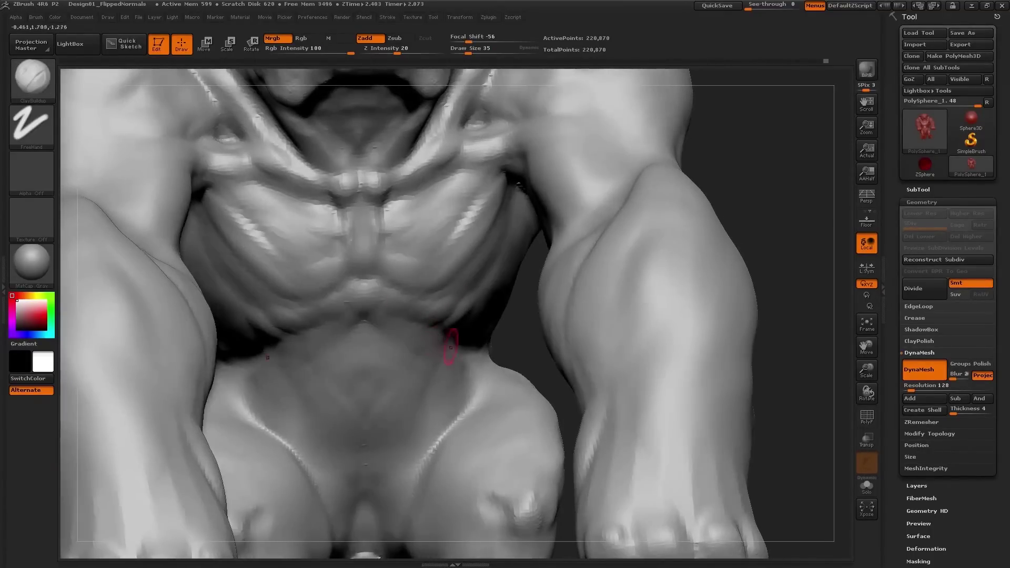
Sculpt separate abdominal muscle segments on both sides of the midline with ClayBuildup.
{"action": "type", "text": "s2"}
{"action": "key", "text": "Return"}
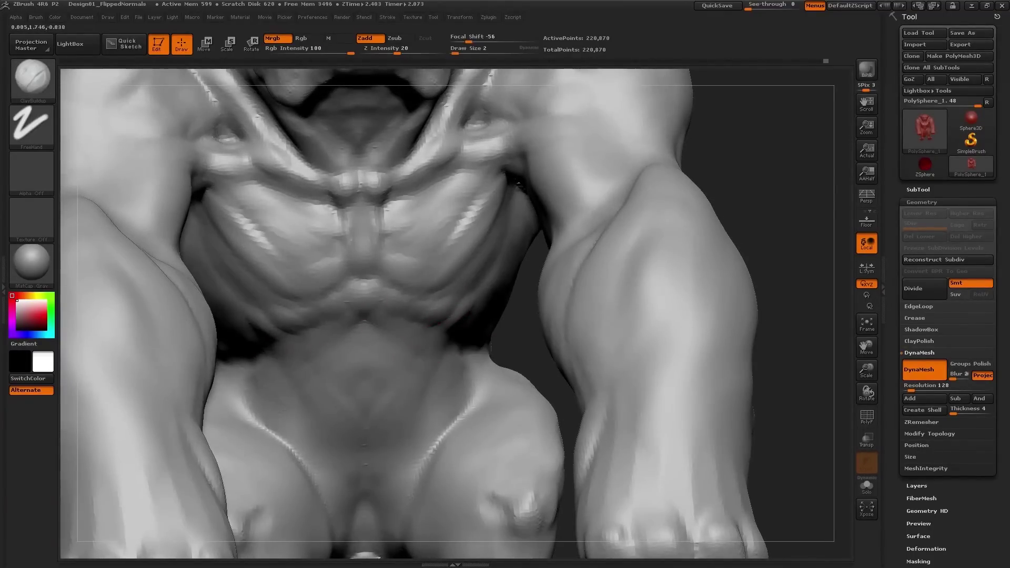
{"action": "key", "text": "s"}
{"action": "left_click_drag", "start_coordinate": [362, 393], "coordinate": [367, 394]}
{"action": "mouse_move", "coordinate": [396, 344]}
{"action": "left_mouse_down"}
{"action": "mouse_move", "coordinate": [415, 338]}
{"action": "mouse_move", "coordinate": [383, 340]}
{"action": "mouse_move", "coordinate": [413, 368]}
{"action": "mouse_move", "coordinate": [388, 373]}
{"action": "mouse_move", "coordinate": [424, 369]}
{"action": "left_mouse_up"}
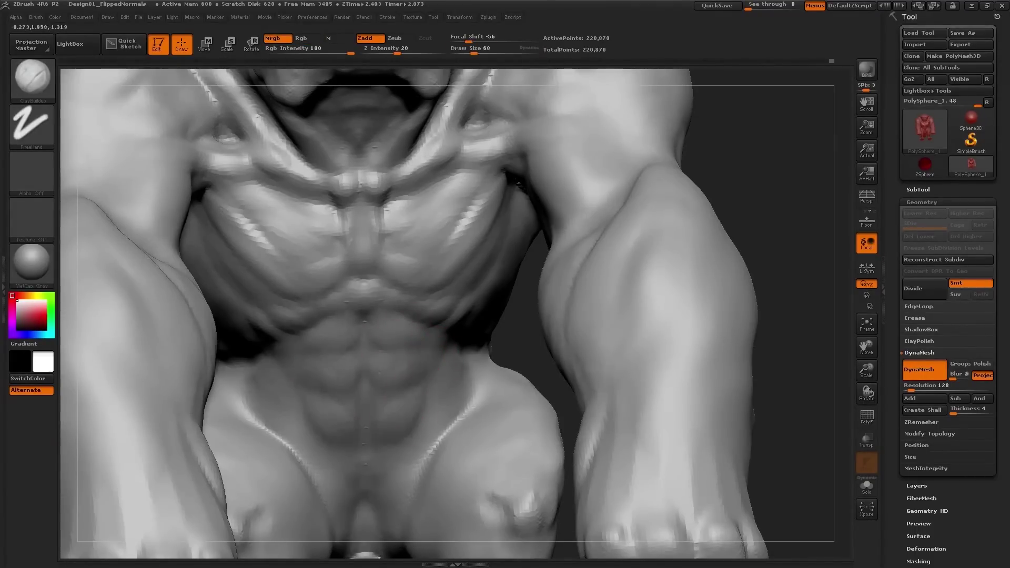
Sculpt the ribs and side muscles along the flank with ClayBuildup at a draw size of 56.
{"action": "mouse_move", "coordinate": [378, 373]}
{"action": "right_mouse_down"}
{"action": "mouse_move", "coordinate": [396, 433]}
{"action": "mouse_move", "coordinate": [368, 326]}
{"action": "mouse_move", "coordinate": [373, 305]}
{"action": "mouse_move", "coordinate": [405, 431]}
{"action": "mouse_move", "coordinate": [386, 336]}
{"action": "mouse_move", "coordinate": [407, 326]}
{"action": "mouse_move", "coordinate": [390, 315]}
{"action": "mouse_move", "coordinate": [453, 294]}
{"action": "right_mouse_up"}
{"action": "key", "text": "]"}
{"action": "right_click_drag", "start_coordinate": [528, 212], "coordinate": [526, 218]}
{"action": "left_click_drag", "start_coordinate": [531, 213], "coordinate": [509, 281]}
{"action": "left_click_drag", "start_coordinate": [542, 265], "coordinate": [487, 296]}
{"action": "right_click_drag", "start_coordinate": [513, 302], "coordinate": [507, 330]}
{"action": "left_click_drag", "start_coordinate": [531, 229], "coordinate": [455, 310]}
{"action": "right_click_drag", "start_coordinate": [533, 255], "coordinate": [527, 237]}
{"action": "mouse_move", "coordinate": [528, 239]}
{"action": "left_mouse_down"}
{"action": "mouse_move", "coordinate": [497, 273]}
{"action": "mouse_move", "coordinate": [503, 242]}
{"action": "left_mouse_up"}
Build up the hip bone ridges above the thigh creases with ClayBuildup at draw sizes of 56 and 53.
{"action": "right_click_drag", "start_coordinate": [503, 241], "coordinate": [582, 259]}
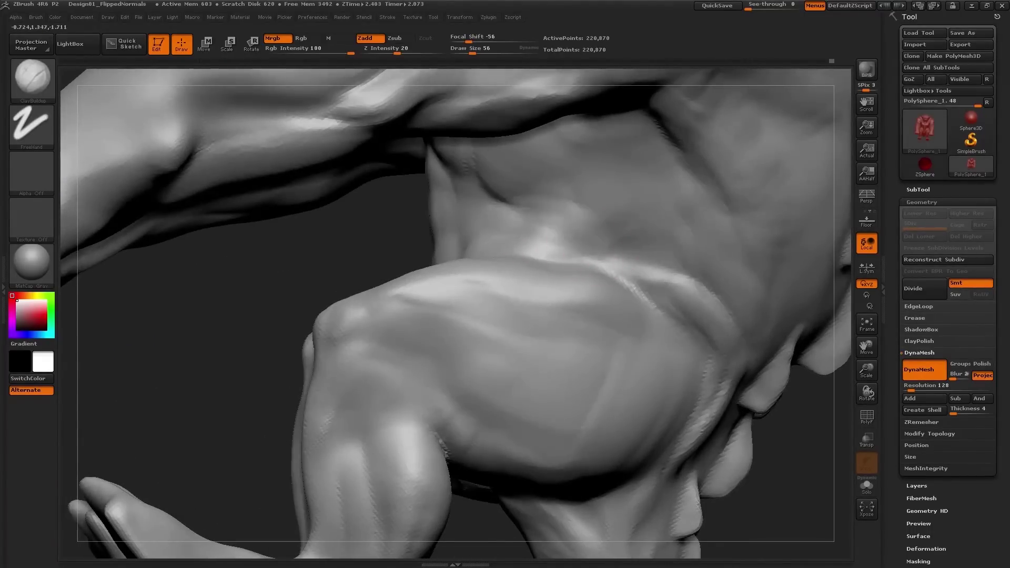
{"action": "right_click_drag", "start_coordinate": [568, 222], "coordinate": [604, 235]}
{"action": "mouse_move", "coordinate": [518, 196]}
{"action": "right_mouse_down"}
{"action": "mouse_move", "coordinate": [547, 227]}
{"action": "mouse_move", "coordinate": [505, 258]}
{"action": "mouse_move", "coordinate": [518, 221]}
{"action": "right_mouse_up"}
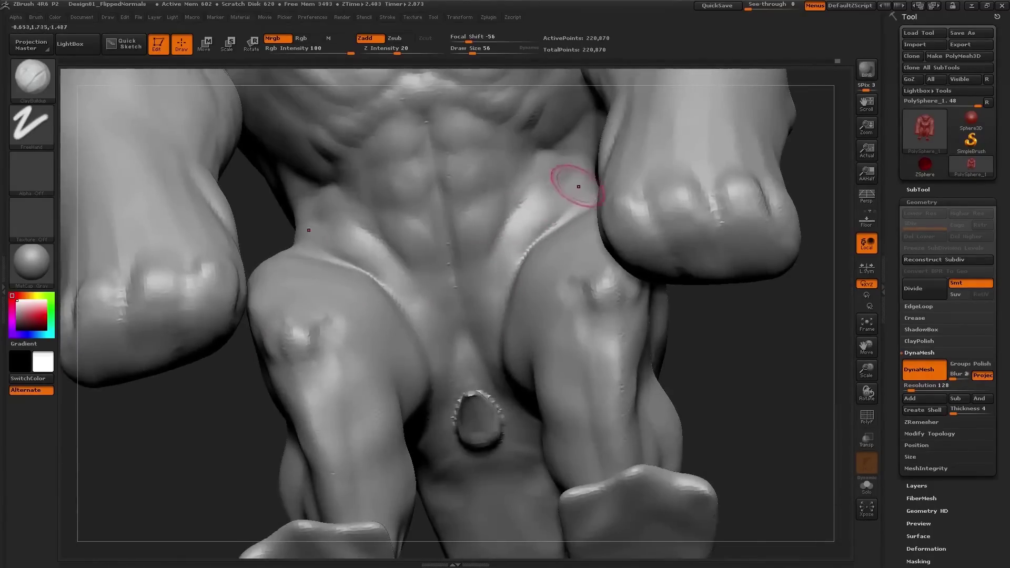
{"action": "right_click_drag", "start_coordinate": [578, 184], "coordinate": [610, 200]}
{"action": "right_click_drag", "start_coordinate": [518, 239], "coordinate": [526, 247]}
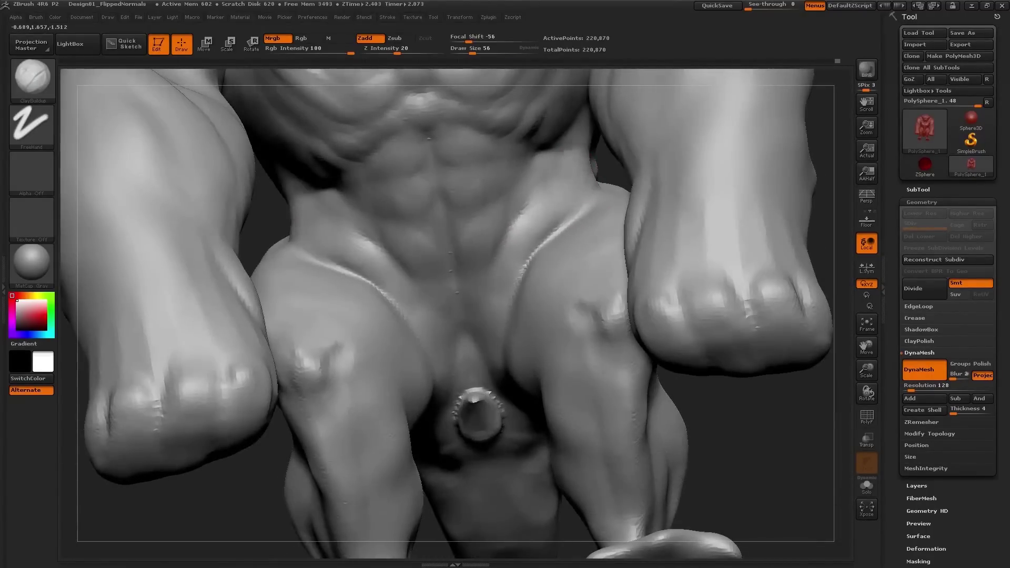
{"action": "right_click_drag", "start_coordinate": [568, 145], "coordinate": [570, 156]}
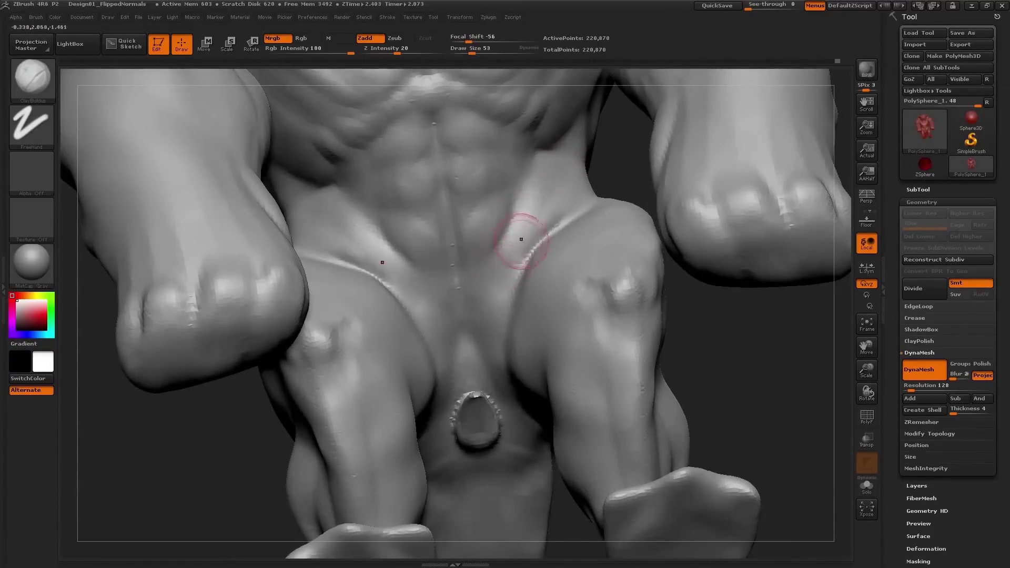
Smooth the pubic area between the hip ridges, and adjust the shape of the lower torso with the Move brush.
{"action": "left_click_drag", "start_coordinate": [451, 282], "coordinate": [492, 293], "text": "shift"}
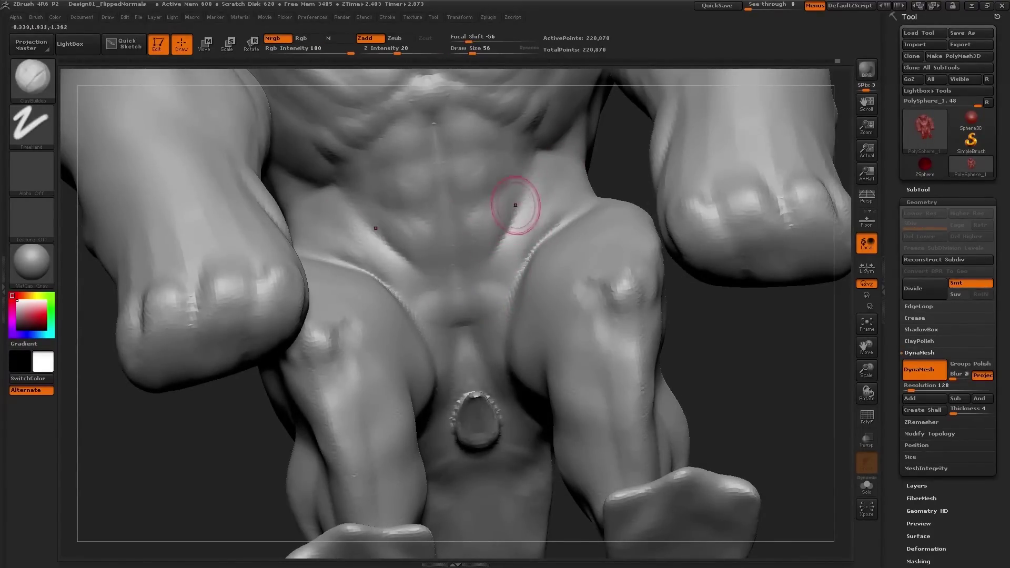
{"action": "right_click_drag", "start_coordinate": [521, 177], "coordinate": [497, 210]}
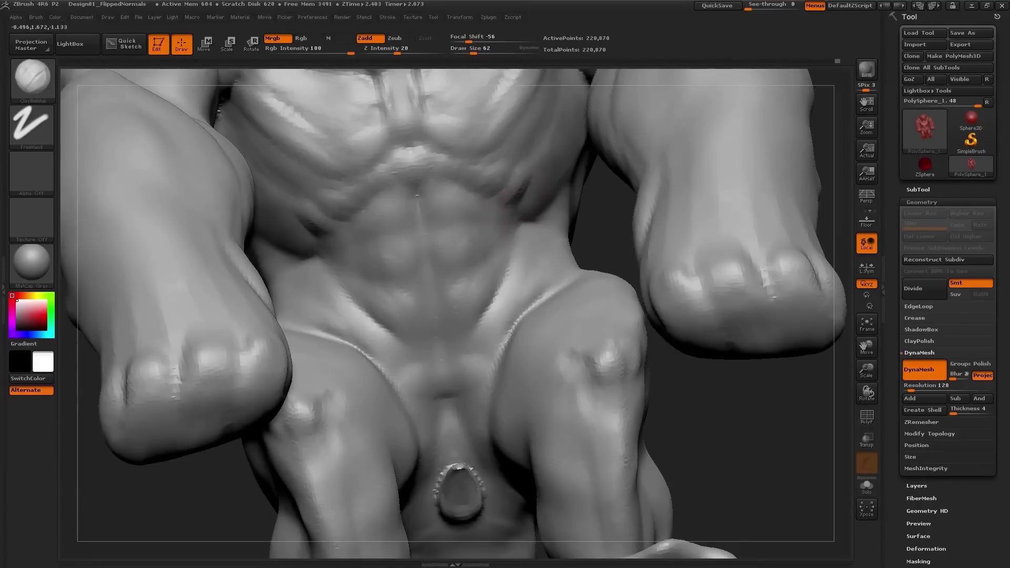
{"action": "key", "text": "b"}
{"action": "key", "text": "m"}
{"action": "key", "text": "v"}
{"action": "mouse_move", "coordinate": [476, 131]}
{"action": "right_mouse_down"}
{"action": "mouse_move", "coordinate": [452, 179]}
{"action": "mouse_move", "coordinate": [484, 124]}
{"action": "mouse_move", "coordinate": [473, 178]}
{"action": "mouse_move", "coordinate": [483, 213]}
{"action": "mouse_move", "coordinate": [417, 185]}
{"action": "right_mouse_up"}
{"action": "key", "text": "s"}
{"action": "right_click_drag", "start_coordinate": [426, 147], "coordinate": [415, 162]}
{"action": "key", "text": "s"}
{"action": "left_click_drag", "start_coordinate": [423, 210], "coordinate": [414, 211]}
{"action": "left_click_drag", "start_coordinate": [418, 211], "coordinate": [411, 203]}
{"action": "right_click_drag", "start_coordinate": [415, 231], "coordinate": [421, 200]}
{"action": "left_click_drag", "start_coordinate": [435, 191], "coordinate": [428, 192]}
{"action": "right_click_drag", "start_coordinate": [420, 210], "coordinate": [420, 180]}
{"action": "key", "text": "s"}
{"action": "mouse_move", "coordinate": [376, 226]}
{"action": "right_mouse_down"}
{"action": "mouse_move", "coordinate": [388, 190]}
{"action": "mouse_move", "coordinate": [372, 190]}
{"action": "right_mouse_up"}
Build up the muscle forms around the flank and hip with ClayBuildup, varying the draw size.
{"action": "key", "text": "b"}
{"action": "key", "text": "c"}
{"action": "key", "text": "b"}
{"action": "left_click_drag", "start_coordinate": [332, 191], "coordinate": [233, 295]}
{"action": "mouse_move", "coordinate": [316, 316]}
{"action": "right_mouse_down", "text": "alt"}
{"action": "mouse_move", "coordinate": [316, 268]}
{"action": "mouse_move", "coordinate": [315, 298]}
{"action": "right_mouse_up", "text": "alt"}
{"action": "key", "text": "s"}
{"action": "left_click_drag", "start_coordinate": [312, 297], "coordinate": [339, 288]}
{"action": "right_click_drag", "start_coordinate": [304, 289], "coordinate": [291, 318], "text": "alt"}
{"action": "key", "text": "s"}
{"action": "left_click_drag", "start_coordinate": [316, 299], "coordinate": [300, 301]}
{"action": "right_click_drag", "start_coordinate": [315, 336], "coordinate": [316, 274], "text": "ctrl"}
{"action": "right_click_drag", "start_coordinate": [421, 273], "coordinate": [436, 326]}
{"action": "mouse_move", "coordinate": [385, 263]}
{"action": "right_mouse_down"}
{"action": "mouse_move", "coordinate": [477, 257]}
{"action": "mouse_move", "coordinate": [484, 316]}
{"action": "right_mouse_up"}
{"action": "right_click_drag", "start_coordinate": [472, 171], "coordinate": [482, 214], "text": "alt"}
{"action": "mouse_move", "coordinate": [482, 214]}
{"action": "left_mouse_down"}
{"action": "mouse_move", "coordinate": [453, 237]}
{"action": "mouse_move", "coordinate": [437, 218]}
{"action": "mouse_move", "coordinate": [415, 221]}
{"action": "mouse_move", "coordinate": [433, 239]}
{"action": "mouse_move", "coordinate": [458, 241]}
{"action": "left_mouse_up"}
{"action": "key", "text": "ctrl+z"}
Build up the back muscle behind the armpit with ClayBuildup at a draw size of 59.
{"action": "key", "text": "f"}
{"action": "right_click_drag", "start_coordinate": [394, 225], "coordinate": [347, 223]}
{"action": "right_click_drag", "start_coordinate": [447, 226], "coordinate": [452, 300], "text": "ctrl"}
{"action": "key", "text": "bracketright"}
{"action": "key", "text": "bracketright"}
{"action": "right_click_drag", "start_coordinate": [508, 173], "coordinate": [510, 160]}
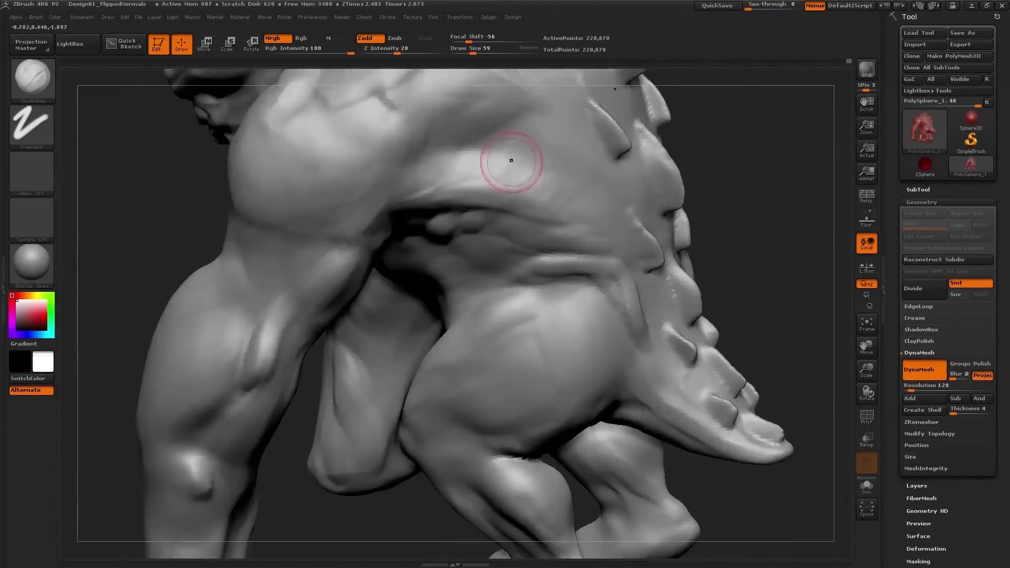
{"action": "left_click_drag", "start_coordinate": [464, 156], "coordinate": [452, 189]}
{"action": "right_click_drag", "start_coordinate": [455, 181], "coordinate": [494, 182]}
{"action": "mouse_move", "coordinate": [483, 118]}
{"action": "left_mouse_down"}
{"action": "mouse_move", "coordinate": [521, 113]}
{"action": "mouse_move", "coordinate": [449, 140]}
{"action": "left_mouse_up"}
{"action": "right_click_drag", "start_coordinate": [458, 152], "coordinate": [457, 139]}
{"action": "right_click_drag", "start_coordinate": [452, 199], "coordinate": [452, 157], "text": "ctrl"}
Add volume to the side of the upper back behind the shoulder with the Clay brush at a draw size of 101.
{"action": "mouse_move", "coordinate": [473, 211]}
{"action": "right_mouse_down"}
{"action": "mouse_move", "coordinate": [426, 202]}
{"action": "mouse_move", "coordinate": [550, 181]}
{"action": "right_mouse_up"}
{"action": "key", "text": "b"}
{"action": "key", "text": "c"}
{"action": "key", "text": "l"}
{"action": "key", "text": "s"}
{"action": "left_click_drag", "start_coordinate": [550, 181], "coordinate": [544, 183]}
{"action": "mouse_move", "coordinate": [531, 189]}
{"action": "left_mouse_down"}
{"action": "mouse_move", "coordinate": [536, 172]}
{"action": "mouse_move", "coordinate": [478, 159]}
{"action": "left_mouse_up"}
{"action": "right_click_drag", "start_coordinate": [473, 160], "coordinate": [497, 159]}
{"action": "mouse_move", "coordinate": [421, 145]}
{"action": "left_mouse_down"}
{"action": "mouse_move", "coordinate": [391, 150]}
{"action": "mouse_move", "coordinate": [429, 150]}
{"action": "left_mouse_up"}
{"action": "right_click_drag", "start_coordinate": [431, 176], "coordinate": [433, 142], "text": "ctrl"}
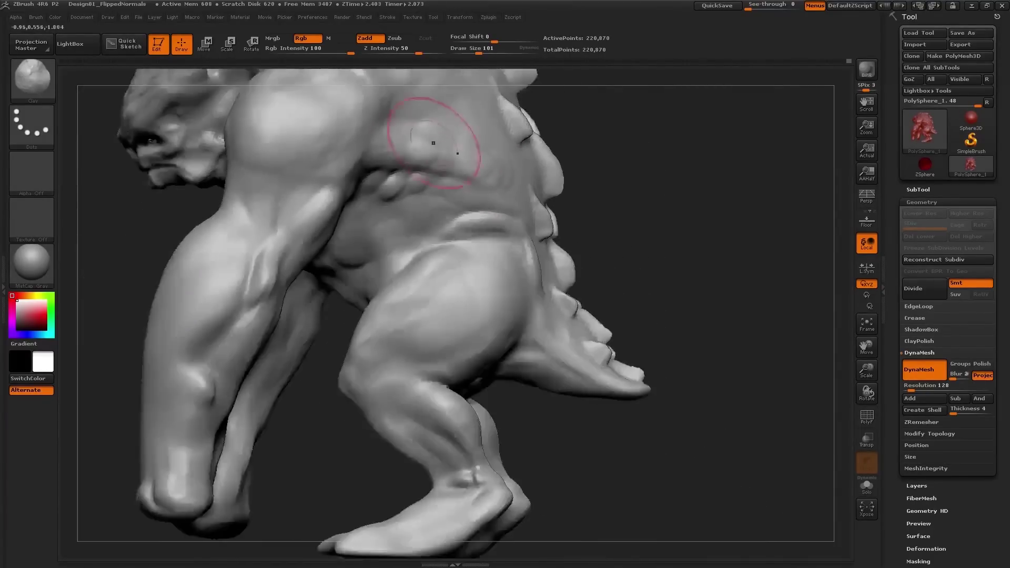
{"action": "right_click_drag", "start_coordinate": [474, 184], "coordinate": [463, 232]}
{"action": "right_click_drag", "start_coordinate": [468, 139], "coordinate": [476, 167], "text": "ctrl"}
{"action": "left_click_drag", "start_coordinate": [421, 158], "coordinate": [375, 186]}
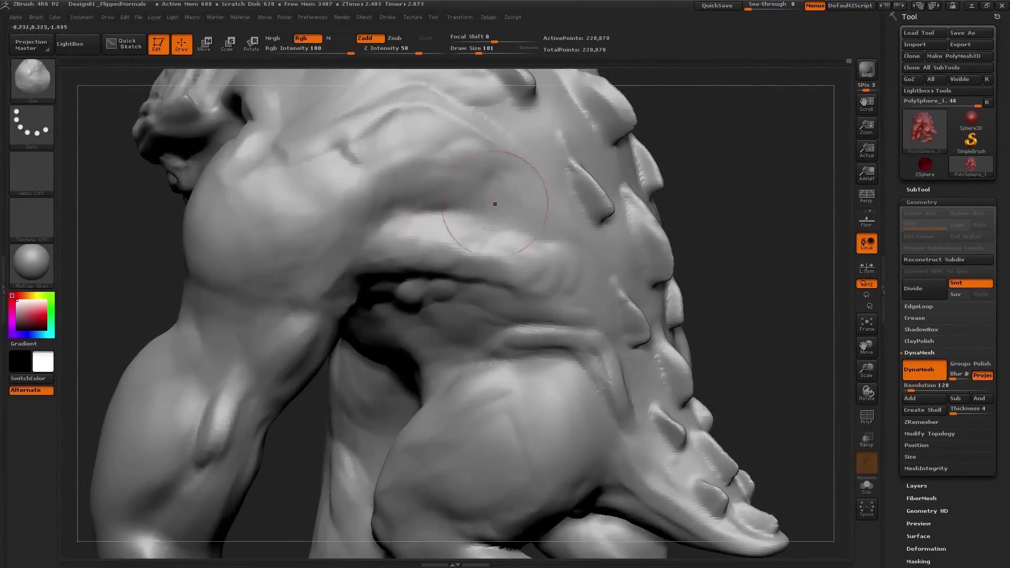
Fill out the ridge between the flank and the upper thigh with the Clay brush at a draw size of 62.
{"action": "right_click_drag", "start_coordinate": [495, 204], "coordinate": [489, 158], "text": "ctrl"}
{"action": "right_click_drag", "start_coordinate": [473, 257], "coordinate": [505, 278]}
{"action": "right_click_drag", "start_coordinate": [508, 226], "coordinate": [520, 269], "text": "ctrl"}
{"action": "key", "text": "s"}
{"action": "left_click_drag", "start_coordinate": [547, 263], "coordinate": [542, 263]}
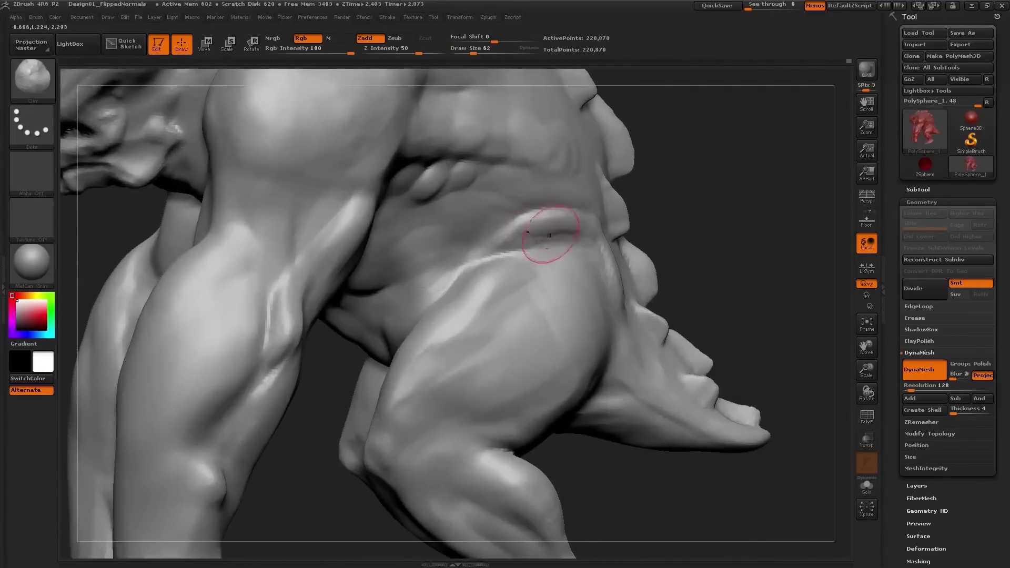
{"action": "right_click_drag", "start_coordinate": [548, 235], "coordinate": [574, 214]}
{"action": "left_click_drag", "start_coordinate": [526, 226], "coordinate": [579, 231]}
{"action": "mouse_move", "coordinate": [600, 218]}
{"action": "right_mouse_down"}
{"action": "mouse_move", "coordinate": [577, 229]}
{"action": "mouse_move", "coordinate": [604, 223]}
{"action": "mouse_move", "coordinate": [612, 208]}
{"action": "right_mouse_up"}
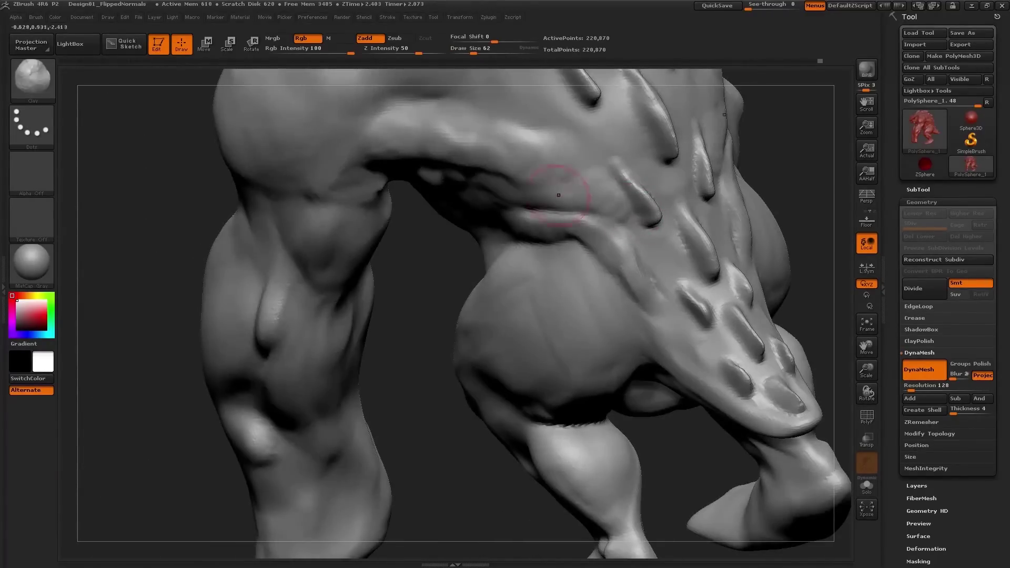
Switch the material to RS_RedChavant and work on the shoulder with the Clay brush, enlarging the draw size to 89.
{"action": "right_click_drag", "start_coordinate": [380, 291], "coordinate": [360, 241], "text": "ctrl"}
{"action": "right_click_drag", "start_coordinate": [360, 241], "coordinate": [469, 226]}
{"action": "left_click", "coordinate": [31, 263]}
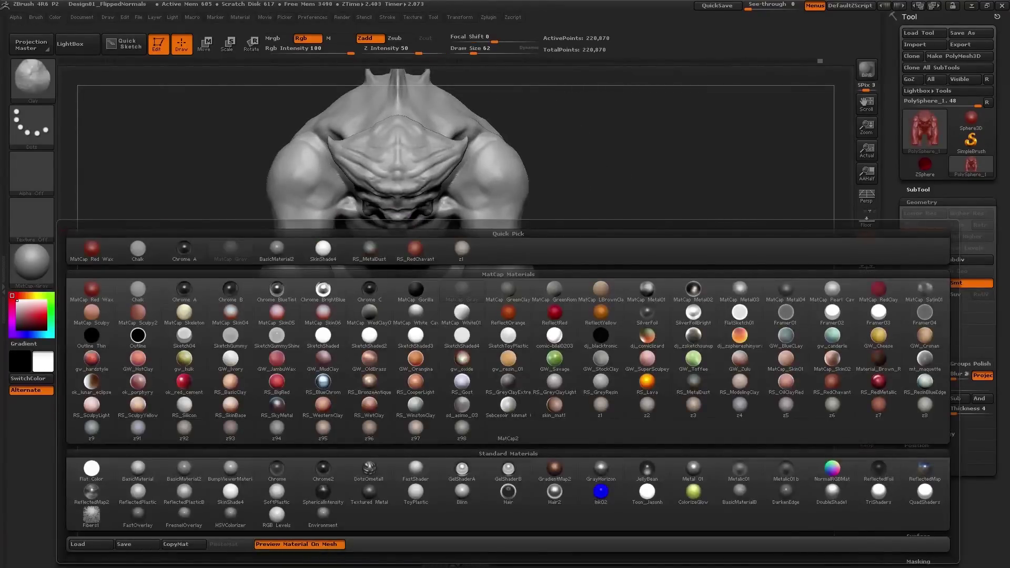
{"action": "left_click", "coordinate": [416, 252]}
{"action": "mouse_move", "coordinate": [473, 157]}
{"action": "right_mouse_down", "text": "ctrl"}
{"action": "mouse_move", "coordinate": [499, 211]}
{"action": "mouse_move", "coordinate": [530, 180]}
{"action": "mouse_move", "coordinate": [518, 263]}
{"action": "mouse_move", "coordinate": [544, 250]}
{"action": "right_mouse_up", "text": "ctrl"}
{"action": "mouse_move", "coordinate": [518, 247]}
{"action": "left_mouse_down"}
{"action": "mouse_move", "coordinate": [522, 217]}
{"action": "mouse_move", "coordinate": [498, 224]}
{"action": "left_mouse_up"}
{"action": "key", "text": "bracketright"}
{"action": "key", "text": "bracketright"}
{"action": "key", "text": "bracketright"}
{"action": "mouse_move", "coordinate": [498, 224]}
{"action": "right_mouse_down"}
{"action": "mouse_move", "coordinate": [507, 210]}
{"action": "mouse_move", "coordinate": [439, 216]}
{"action": "right_mouse_up"}
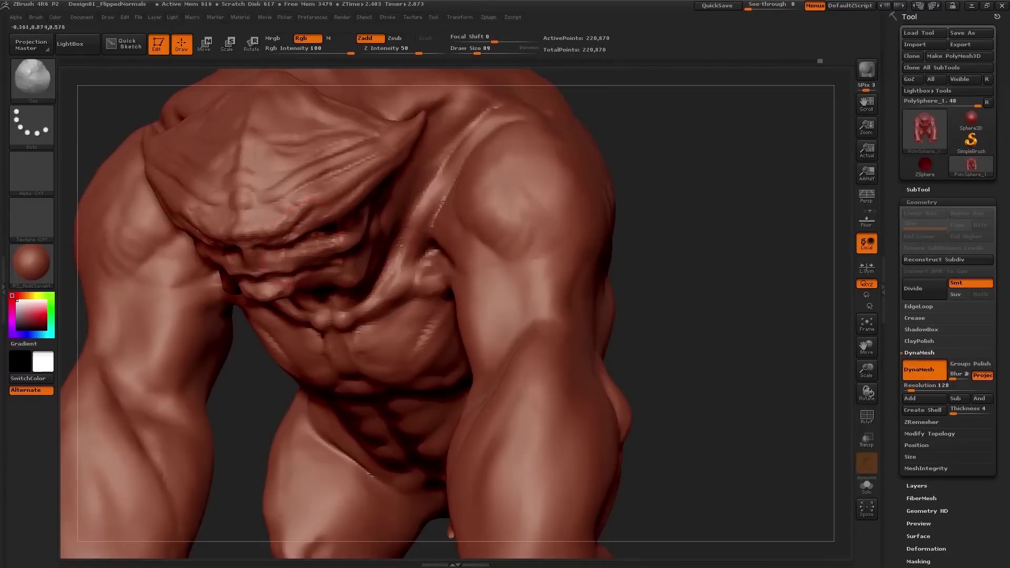
Try the z6 material on the sculpt, and replace it with z1.
{"action": "left_click", "coordinate": [32, 261]}
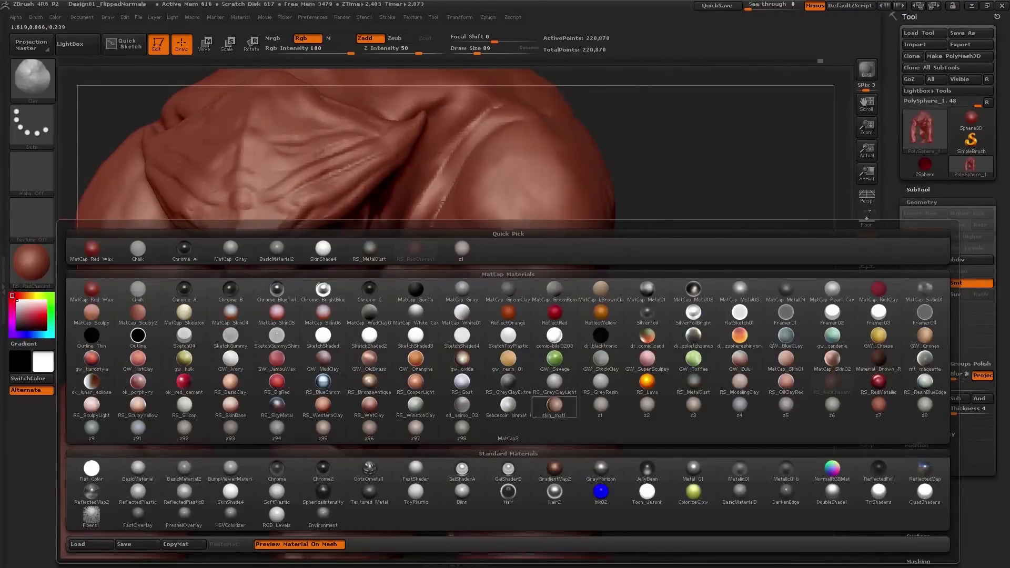
{"action": "left_click", "coordinate": [832, 405]}
{"action": "key", "text": "bracketleft"}
{"action": "key", "text": "bracketleft"}
{"action": "key", "text": "bracketleft"}
{"action": "key", "text": "bracketleft"}
{"action": "mouse_move", "coordinate": [484, 245]}
{"action": "right_mouse_down"}
{"action": "mouse_move", "coordinate": [486, 255]}
{"action": "mouse_move", "coordinate": [507, 253]}
{"action": "right_mouse_up"}
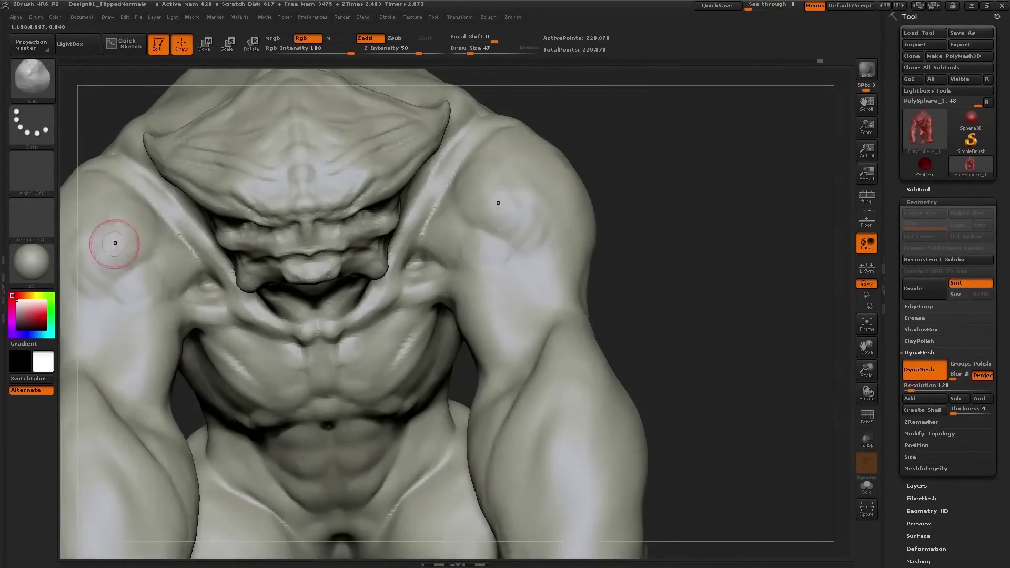
{"action": "left_click", "coordinate": [32, 263]}
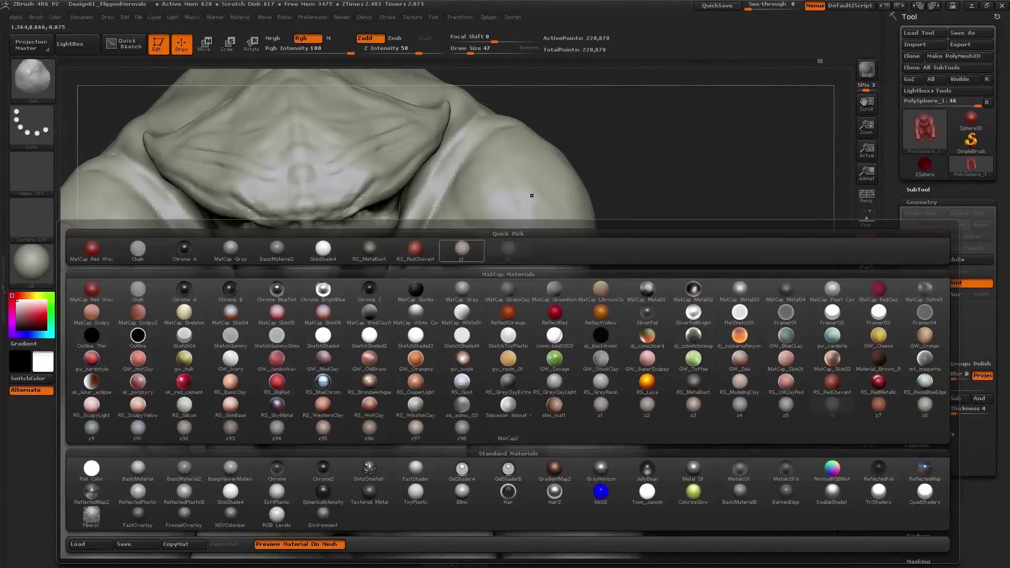
{"action": "left_click", "coordinate": [461, 251]}
Sculpt the muscles and ribs below the shoulder blade with the Clay brush at draw sizes of 35, 42 and 56.
{"action": "key", "text": "f"}
{"action": "right_click_drag", "start_coordinate": [394, 207], "coordinate": [300, 213]}
{"action": "mouse_move", "coordinate": [497, 280]}
{"action": "right_mouse_down"}
{"action": "mouse_move", "coordinate": [526, 284]}
{"action": "mouse_move", "coordinate": [425, 247]}
{"action": "mouse_move", "coordinate": [494, 269]}
{"action": "right_mouse_up"}
{"action": "key", "text": "["}
{"action": "key", "text": "]"}
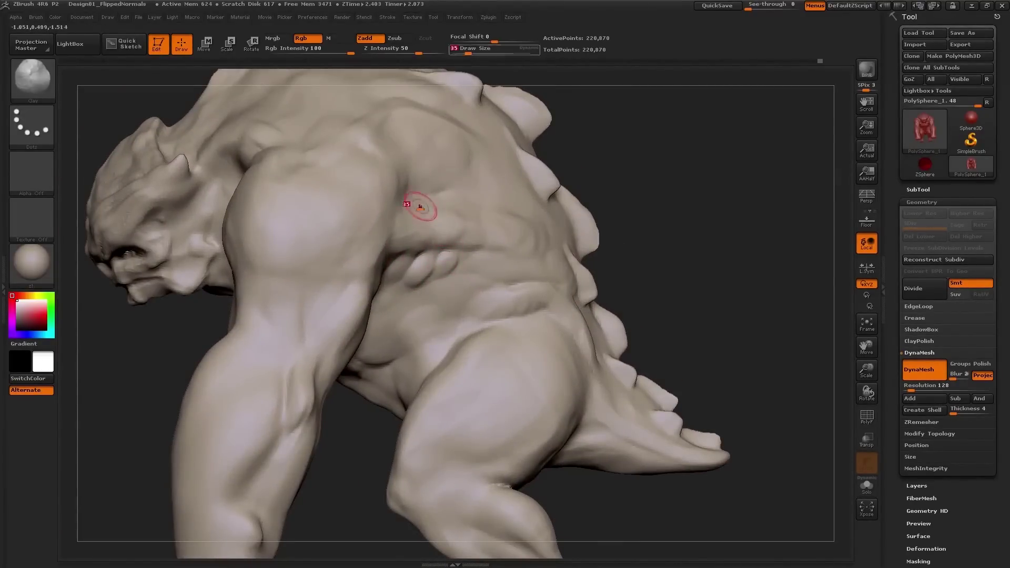
{"action": "right_click_drag", "start_coordinate": [486, 212], "coordinate": [512, 217]}
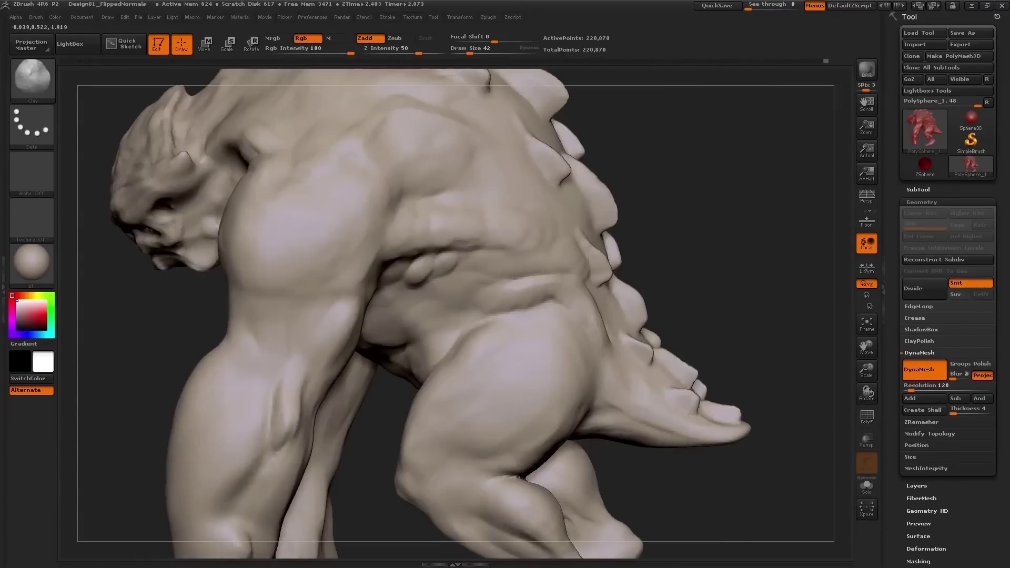
{"action": "key", "text": "]"}
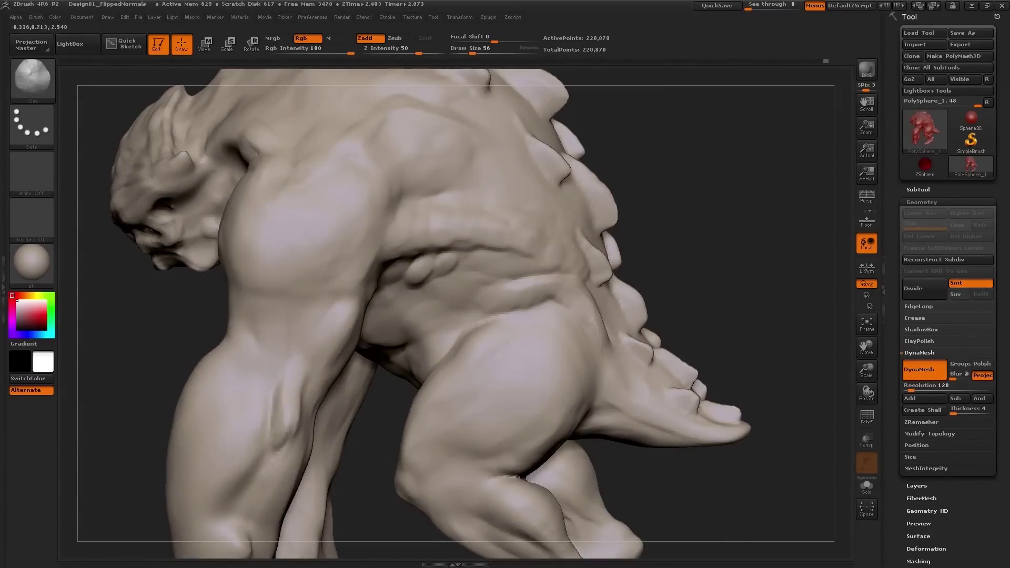
{"action": "mouse_move", "coordinate": [452, 247]}
{"action": "right_mouse_down"}
{"action": "mouse_move", "coordinate": [460, 279]}
{"action": "mouse_move", "coordinate": [409, 210]}
{"action": "mouse_move", "coordinate": [403, 243]}
{"action": "right_mouse_up"}
{"action": "mouse_move", "coordinate": [423, 285]}
{"action": "right_mouse_down"}
{"action": "mouse_move", "coordinate": [414, 211]}
{"action": "mouse_move", "coordinate": [473, 232]}
{"action": "mouse_move", "coordinate": [430, 224]}
{"action": "mouse_move", "coordinate": [433, 279]}
{"action": "right_mouse_up"}
{"action": "right_click_drag", "start_coordinate": [434, 279], "coordinate": [399, 289]}
Define the lower edge of the shoulder muscle against the upper arm with the Clay brush at a draw size of 70.
{"action": "key", "text": "bracketright"}
{"action": "key", "text": "bracketright"}
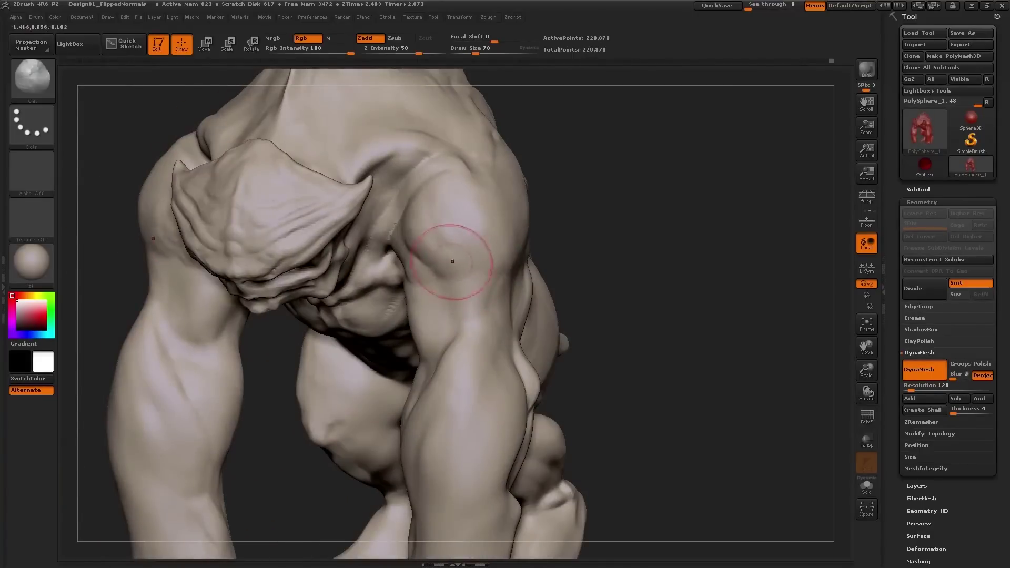
{"action": "right_click_drag", "start_coordinate": [478, 266], "coordinate": [466, 267]}
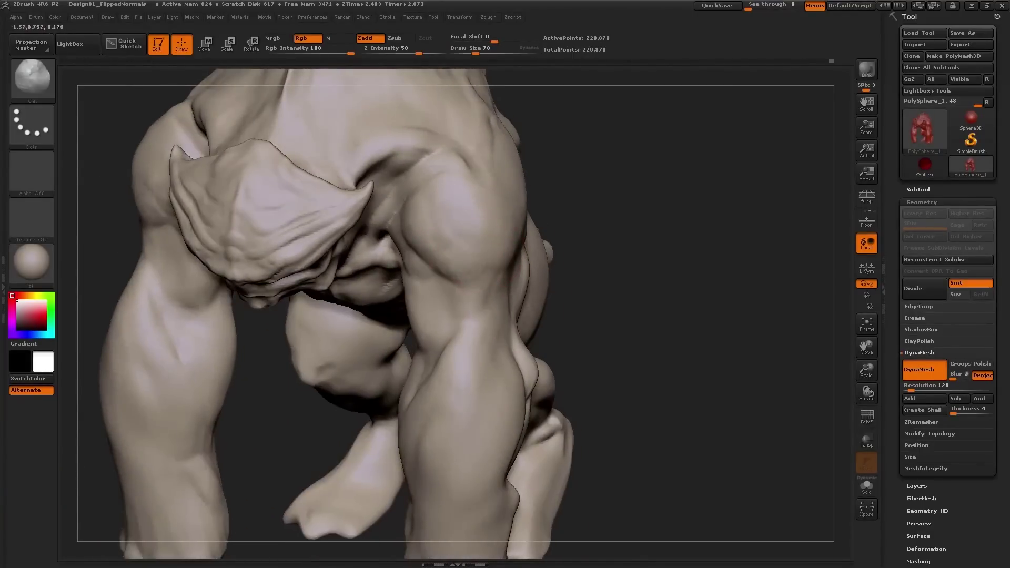
{"action": "key", "text": "bracketleft"}
{"action": "key", "text": "bracketleft"}
{"action": "key", "text": "bracketleft"}
{"action": "mouse_move", "coordinate": [440, 228]}
{"action": "right_mouse_down"}
{"action": "mouse_move", "coordinate": [401, 262]}
{"action": "mouse_move", "coordinate": [387, 244]}
{"action": "right_mouse_up"}
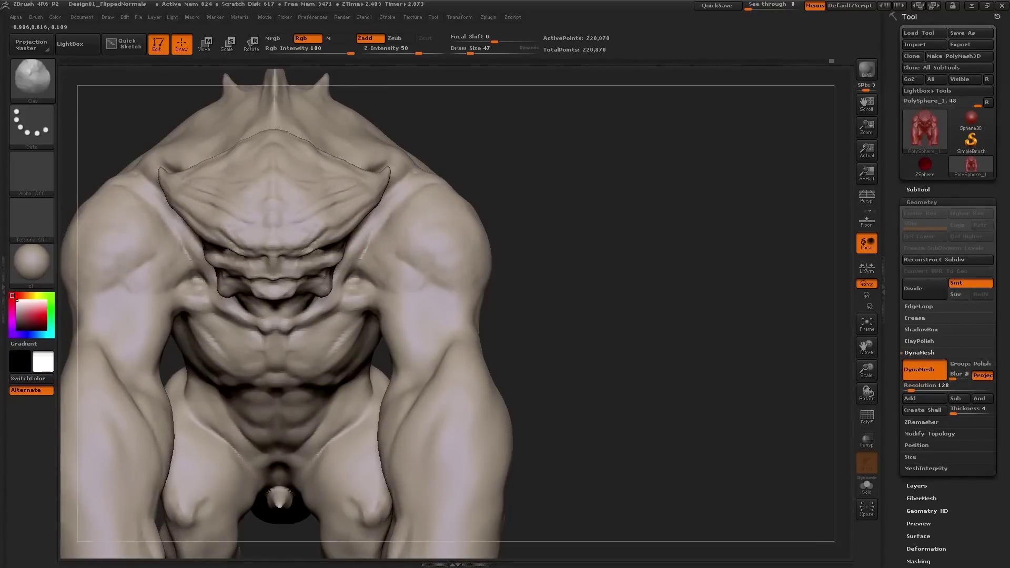
Refine the transition from upper arm to forearm at the elbow with the Clay brush at draw sizes of 47 and 50.
{"action": "right_click_drag", "start_coordinate": [307, 312], "coordinate": [389, 295], "text": "alt"}
{"action": "right_click_drag", "start_coordinate": [389, 294], "coordinate": [394, 247], "text": "ctrl"}
{"action": "right_click_drag", "start_coordinate": [505, 273], "coordinate": [455, 253]}
{"action": "right_click_drag", "start_coordinate": [454, 253], "coordinate": [457, 292], "text": "ctrl"}
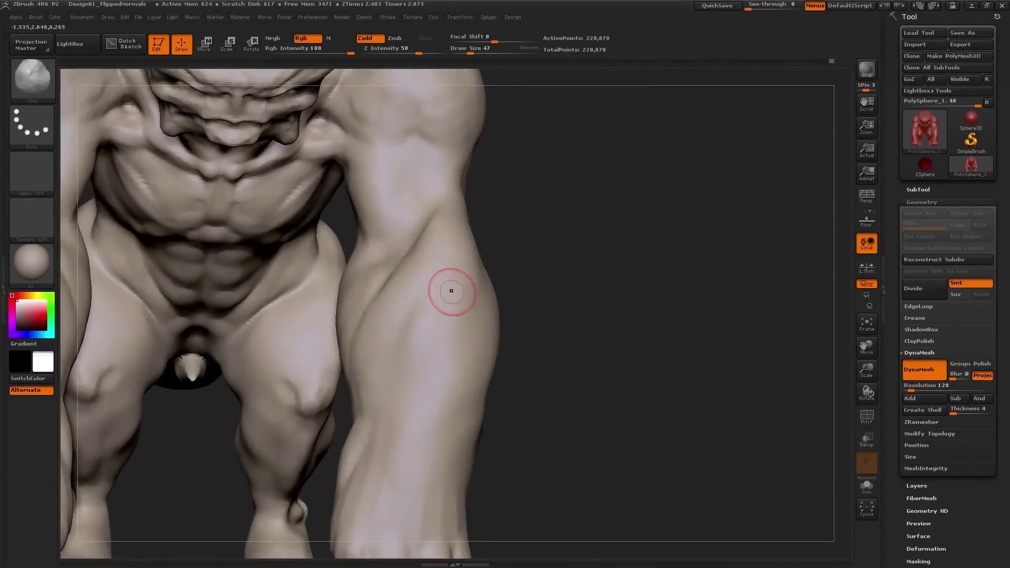
{"action": "right_click_drag", "start_coordinate": [449, 290], "coordinate": [471, 188]}
{"action": "key", "text": "bracketright"}
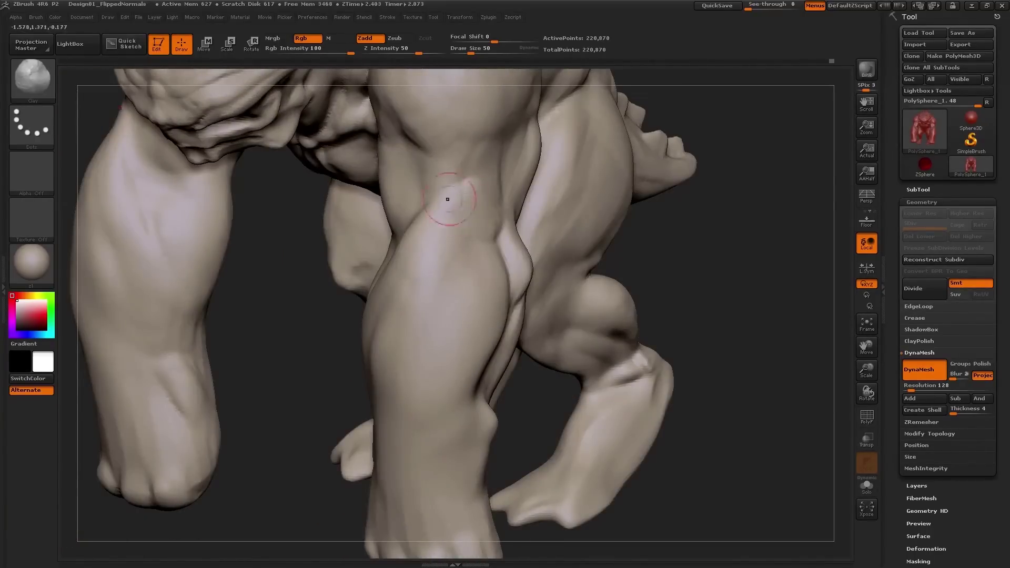
{"action": "mouse_move", "coordinate": [354, 241]}
{"action": "right_mouse_down"}
{"action": "mouse_move", "coordinate": [394, 243]}
{"action": "mouse_move", "coordinate": [404, 227]}
{"action": "mouse_move", "coordinate": [451, 239]}
{"action": "mouse_move", "coordinate": [454, 223]}
{"action": "right_mouse_up"}
Switch the material to RS_RedChavant and sculpt the outer forearm muscle running up to the elbow at a draw size of 60.
{"action": "left_click", "coordinate": [31, 263]}
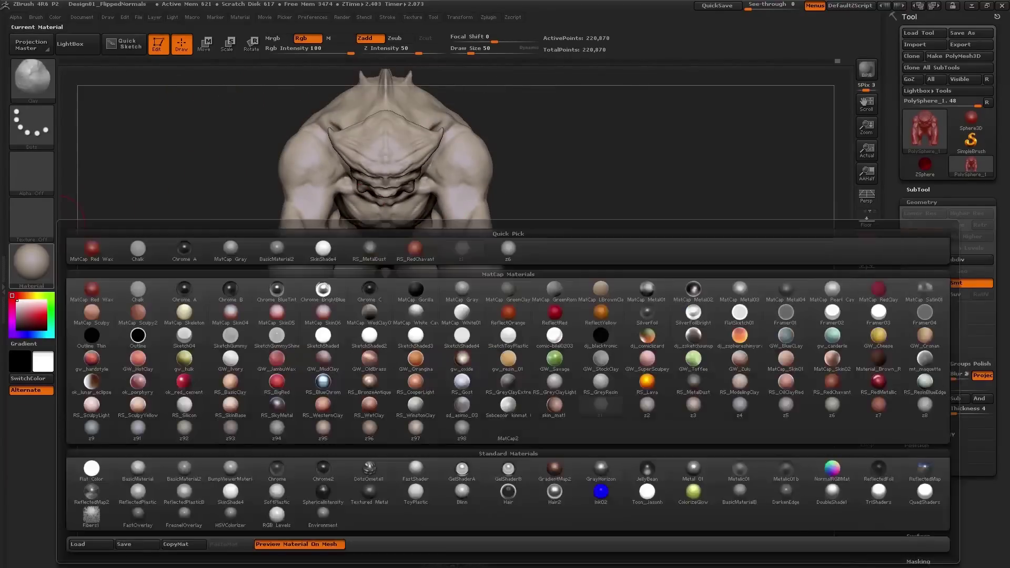
{"action": "left_click", "coordinate": [415, 251]}
{"action": "right_click_drag", "start_coordinate": [495, 132], "coordinate": [500, 167], "text": "ctrl"}
{"action": "right_click_drag", "start_coordinate": [501, 167], "coordinate": [490, 185]}
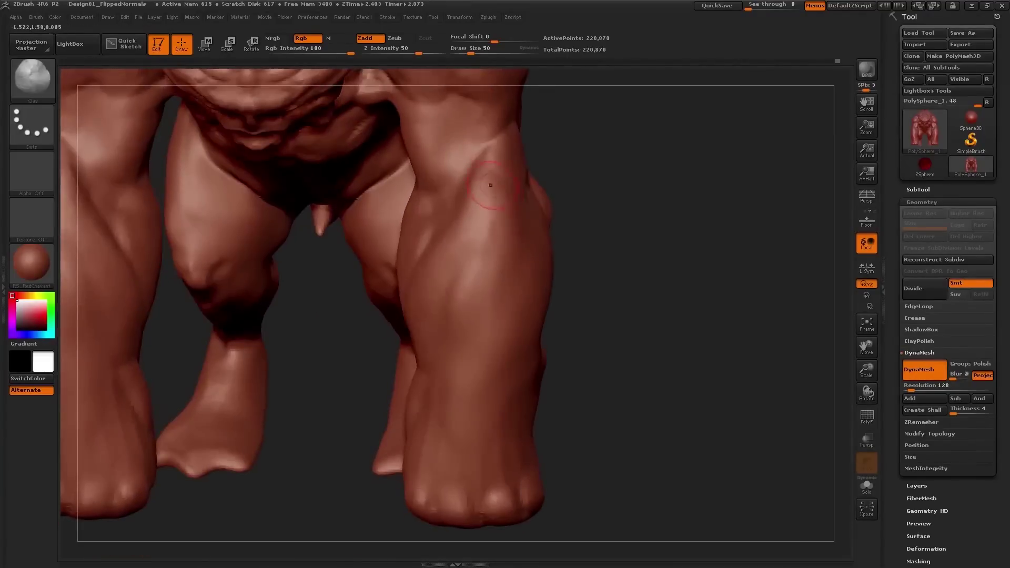
{"action": "right_click_drag", "start_coordinate": [480, 232], "coordinate": [456, 211]}
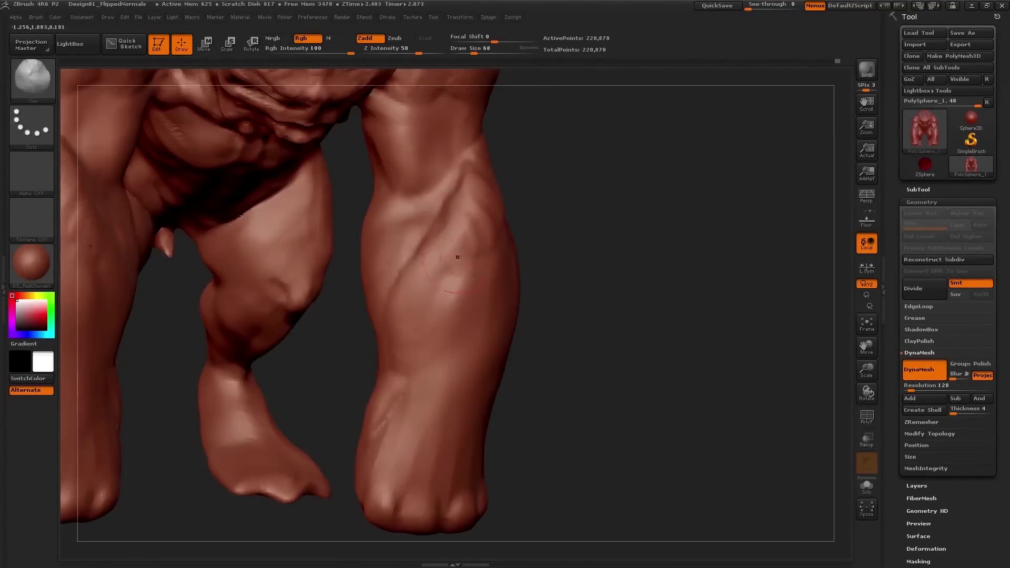
{"action": "right_click_drag", "start_coordinate": [421, 300], "coordinate": [439, 265]}
Shape the inner forearm muscle below the elbow crease with the Clay brush at a draw size of 75.
{"action": "left_click_drag", "start_coordinate": [408, 267], "coordinate": [391, 320]}
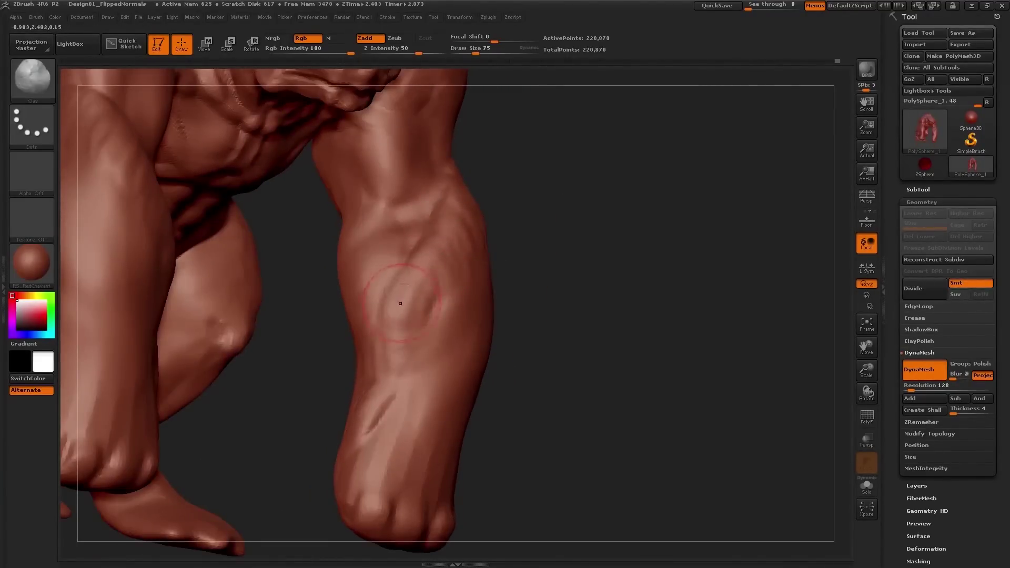
{"action": "right_click_drag", "start_coordinate": [401, 303], "coordinate": [421, 282]}
{"action": "left_click_drag", "start_coordinate": [421, 282], "coordinate": [399, 342]}
{"action": "mouse_move", "coordinate": [409, 303]}
{"action": "left_mouse_down"}
{"action": "mouse_move", "coordinate": [457, 221]}
{"action": "mouse_move", "coordinate": [435, 259]}
{"action": "left_mouse_up"}
{"action": "right_click_drag", "start_coordinate": [435, 259], "coordinate": [460, 255]}
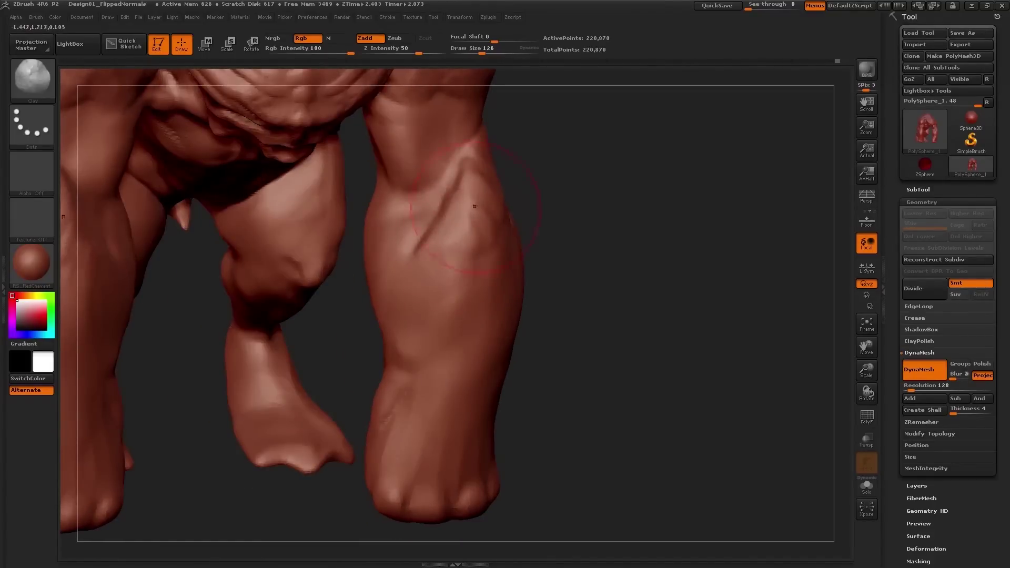
Add finer muscle separation on the outside of the forearm near the elbow with the Clay brush at a draw size of 32.
{"action": "right_click_drag", "start_coordinate": [472, 212], "coordinate": [465, 236]}
{"action": "mouse_move", "coordinate": [465, 295]}
{"action": "right_mouse_down", "text": "ctrl"}
{"action": "mouse_move", "coordinate": [469, 273]}
{"action": "mouse_move", "coordinate": [473, 326]}
{"action": "right_mouse_up", "text": "ctrl"}
{"action": "key", "text": "s"}
{"action": "left_click", "coordinate": [481, 270]}
{"action": "mouse_move", "coordinate": [563, 279]}
{"action": "right_mouse_down"}
{"action": "mouse_move", "coordinate": [495, 269]}
{"action": "mouse_move", "coordinate": [519, 262]}
{"action": "right_mouse_up"}
{"action": "key", "text": "s"}
{"action": "left_click_drag", "start_coordinate": [544, 246], "coordinate": [542, 243]}
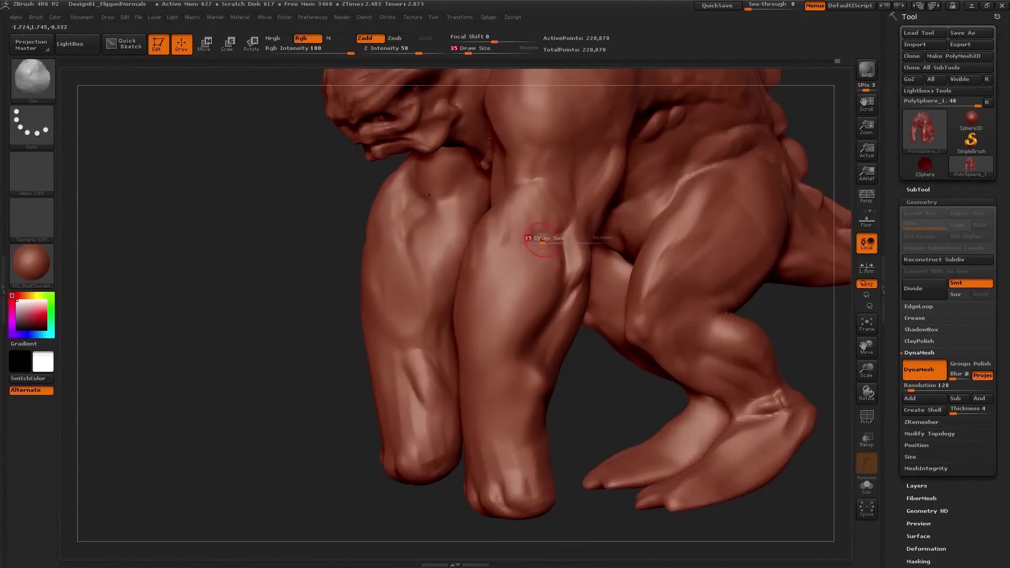
{"action": "right_click_drag", "start_coordinate": [544, 223], "coordinate": [559, 228]}
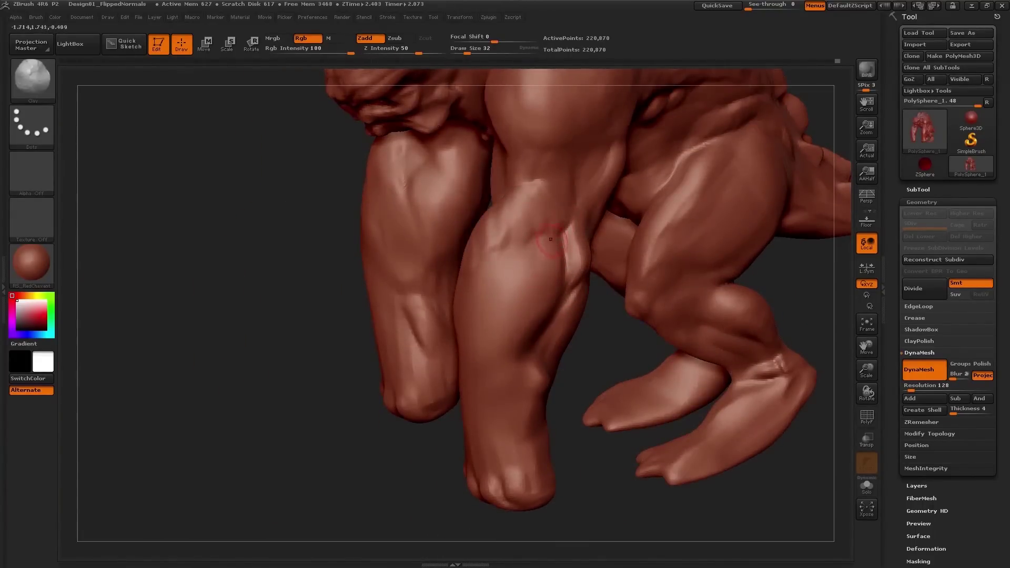
{"action": "right_click_drag", "start_coordinate": [559, 287], "coordinate": [588, 264]}
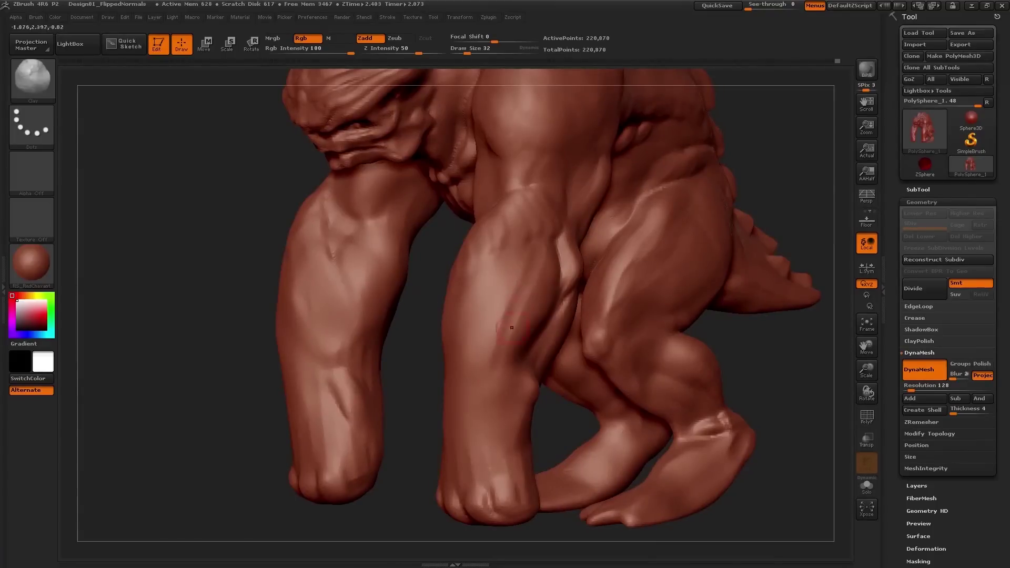
Sharpen the muscle overlap at the front of the elbow with the Clay brush at a draw size of 47.
{"action": "mouse_move", "coordinate": [526, 316]}
{"action": "right_mouse_down"}
{"action": "mouse_move", "coordinate": [626, 300]}
{"action": "mouse_move", "coordinate": [657, 337]}
{"action": "right_mouse_up"}
{"action": "right_click_drag", "start_coordinate": [450, 308], "coordinate": [418, 282], "text": "alt"}
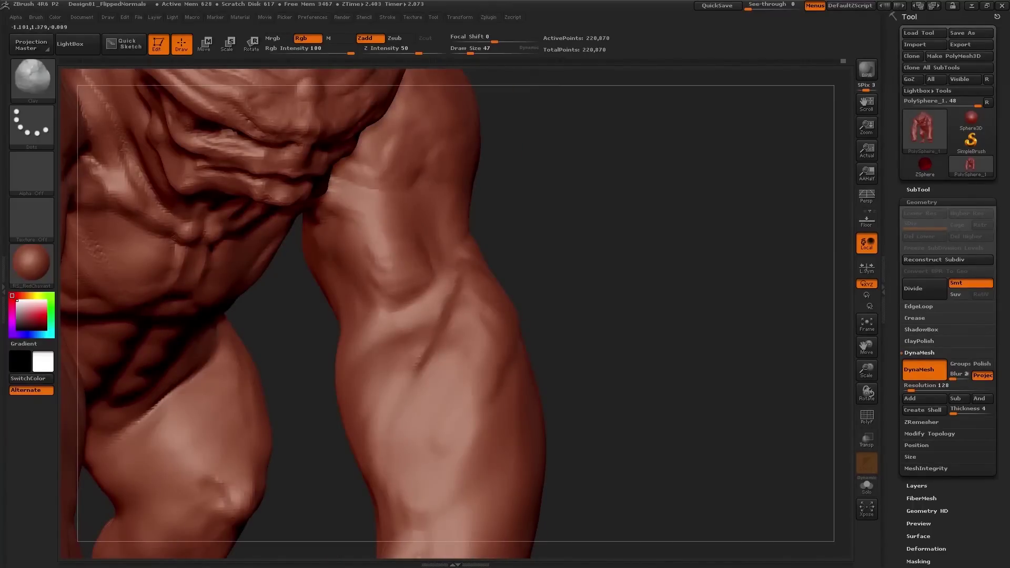
{"action": "right_click_drag", "start_coordinate": [481, 205], "coordinate": [452, 243]}
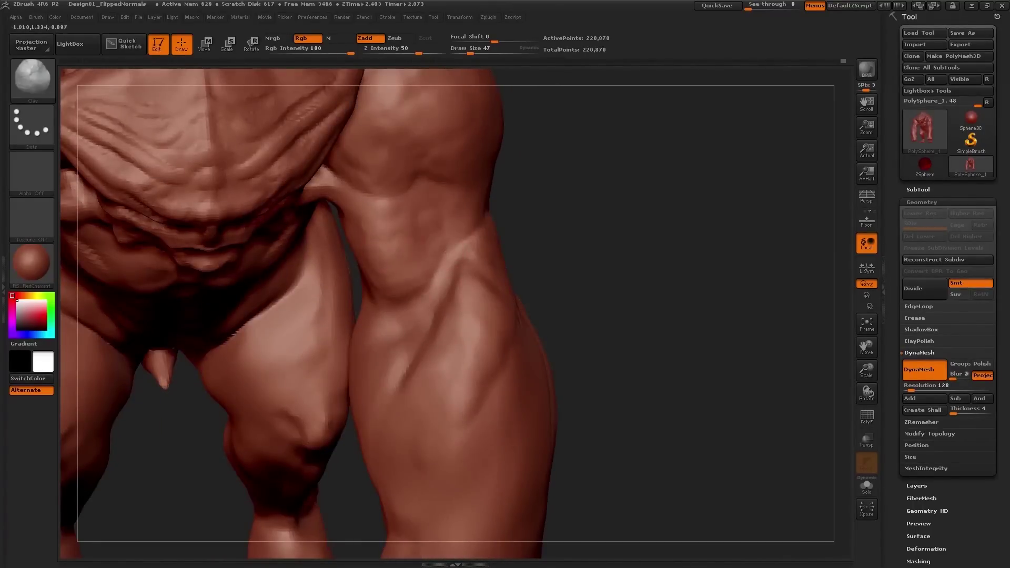
Shape the biceps and its lower end above the elbow crease with the Clay brush at a draw size of 47.
{"action": "right_click_drag", "start_coordinate": [316, 274], "coordinate": [446, 253]}
{"action": "left_click_drag", "start_coordinate": [331, 266], "coordinate": [364, 298]}
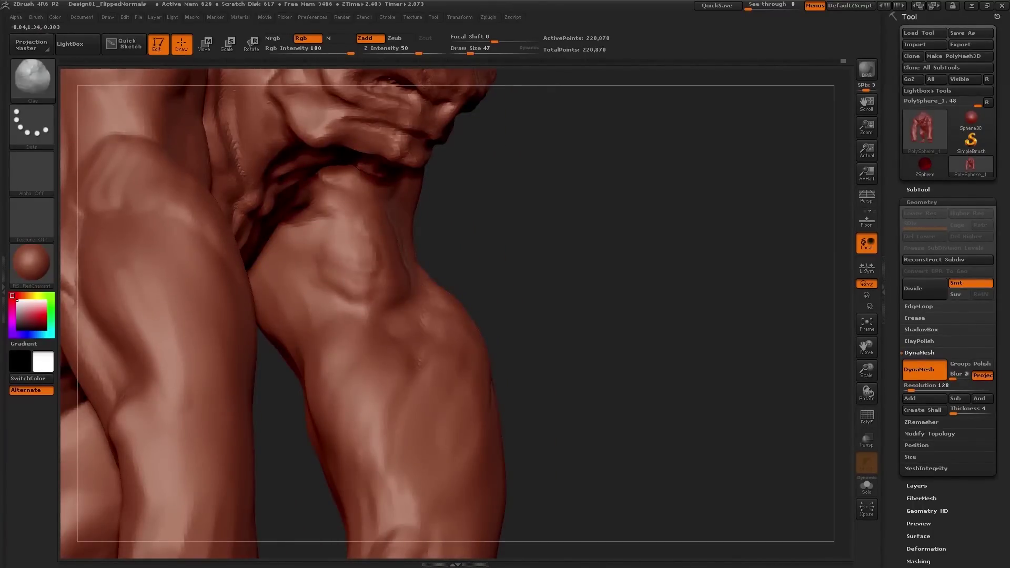
{"action": "right_click_drag", "start_coordinate": [341, 227], "coordinate": [347, 169], "text": "alt"}
{"action": "mouse_move", "coordinate": [420, 210]}
{"action": "right_mouse_down"}
{"action": "mouse_move", "coordinate": [342, 221]}
{"action": "mouse_move", "coordinate": [382, 283]}
{"action": "right_mouse_up"}
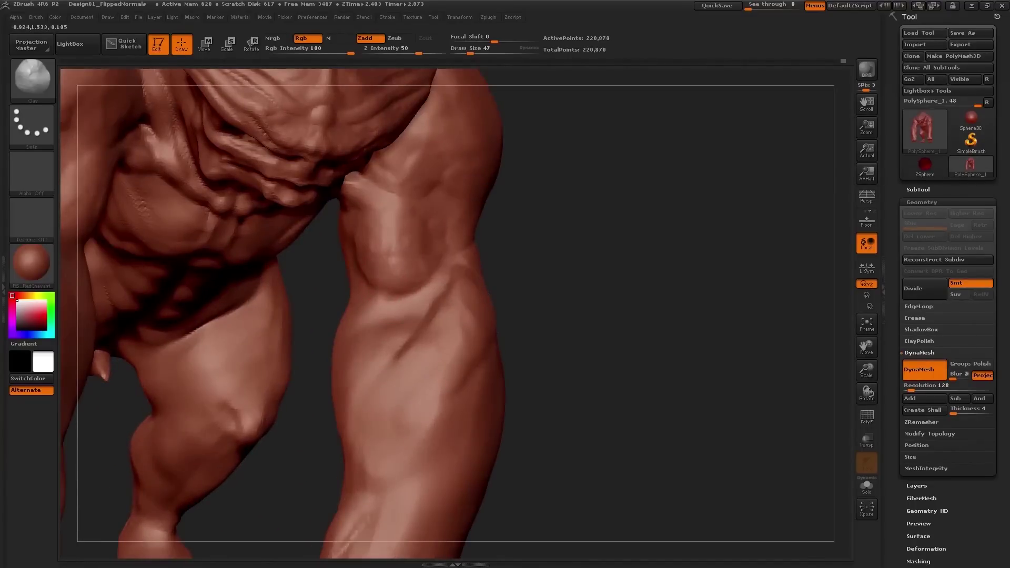
{"action": "mouse_move", "coordinate": [386, 240]}
{"action": "right_mouse_down"}
{"action": "mouse_move", "coordinate": [421, 298]}
{"action": "mouse_move", "coordinate": [394, 311]}
{"action": "right_mouse_up"}
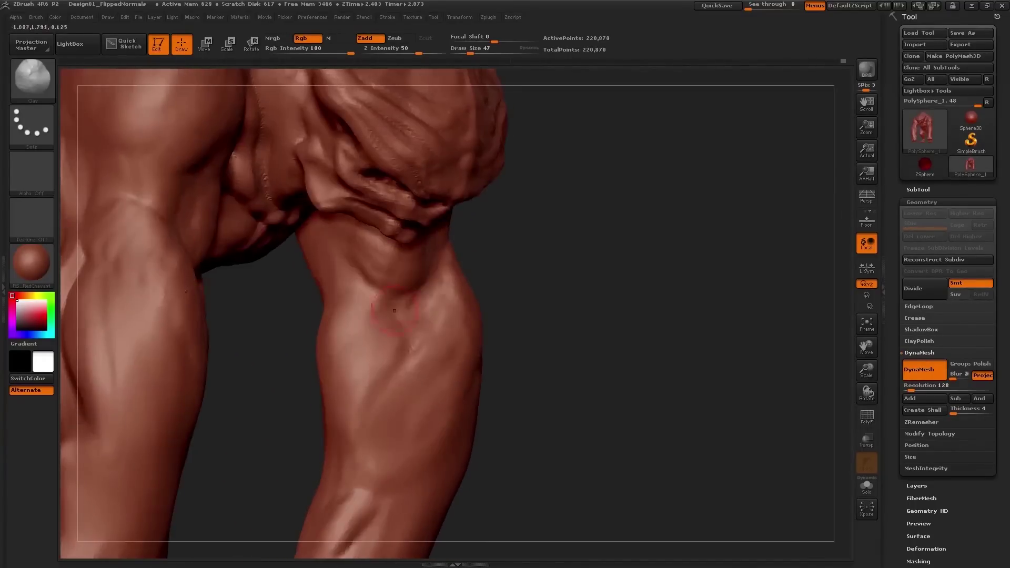
Refine the volumes along the length of the forearm with the Clay brush at draw sizes of 109, 78 and 62.
{"action": "key", "text": "s"}
{"action": "mouse_move", "coordinate": [361, 367]}
{"action": "right_mouse_down"}
{"action": "mouse_move", "coordinate": [432, 279]}
{"action": "mouse_move", "coordinate": [443, 290]}
{"action": "right_mouse_up"}
{"action": "type", "text": "109"}
{"action": "key", "text": "Return"}
{"action": "type", "text": "78"}
{"action": "key", "text": "Return"}
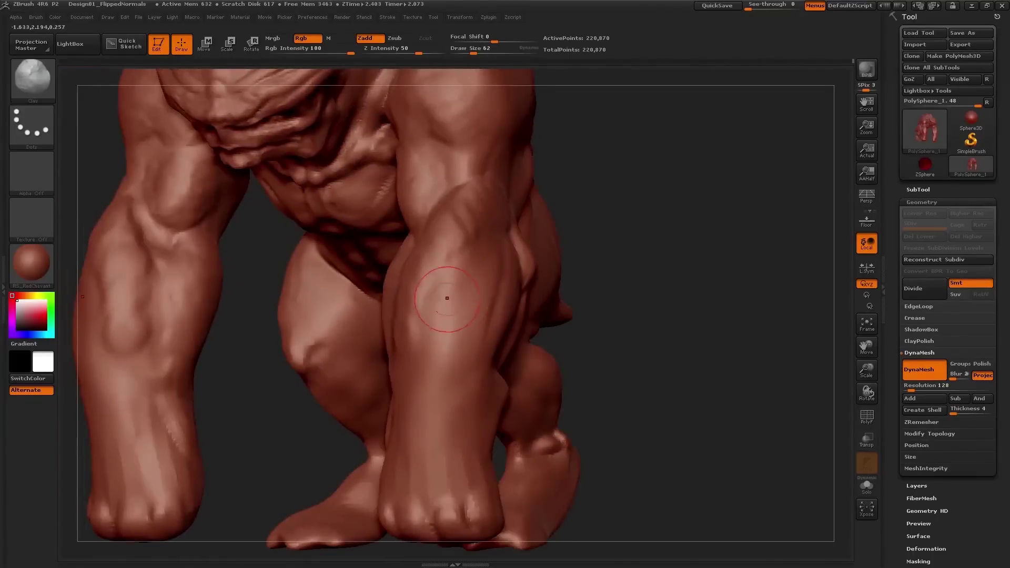
{"action": "left_click_drag", "start_coordinate": [446, 297], "coordinate": [487, 250]}
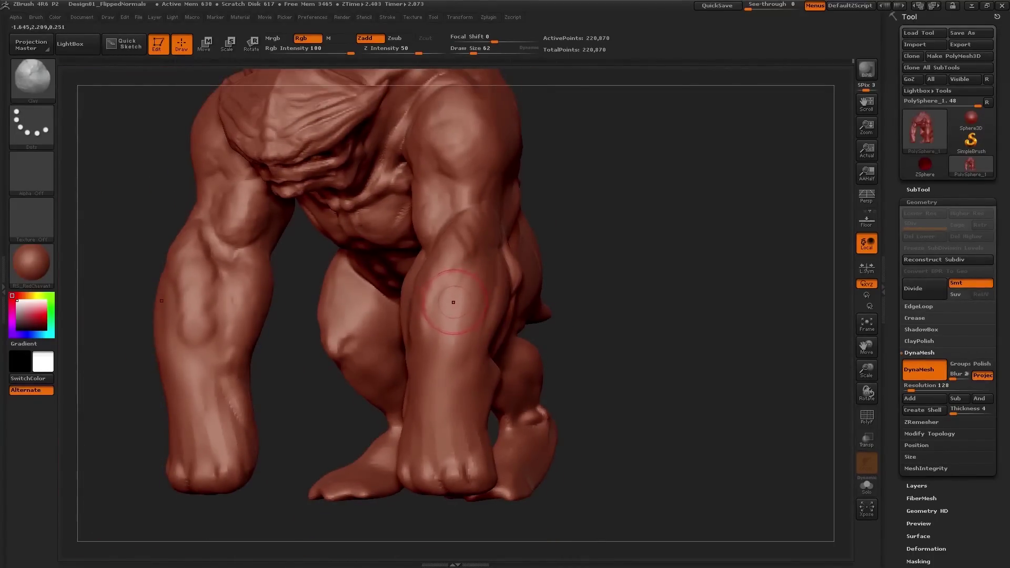
Refine the muscle forms along the middle and inside of the forearm with the Clay brush at a draw size of 45.
{"action": "mouse_move", "coordinate": [453, 302]}
{"action": "right_mouse_down"}
{"action": "mouse_move", "coordinate": [473, 300]}
{"action": "mouse_move", "coordinate": [400, 286]}
{"action": "mouse_move", "coordinate": [497, 289]}
{"action": "right_mouse_up"}
{"action": "key", "text": "s"}
{"action": "key", "text": "s"}
{"action": "left_click_drag", "start_coordinate": [494, 270], "coordinate": [490, 270]}
{"action": "right_click_drag", "start_coordinate": [487, 258], "coordinate": [480, 293]}
{"action": "right_click_drag", "start_coordinate": [441, 391], "coordinate": [463, 365]}
{"action": "key", "text": "s"}
{"action": "left_click_drag", "start_coordinate": [463, 365], "coordinate": [466, 365]}
{"action": "right_click_drag", "start_coordinate": [434, 402], "coordinate": [481, 270], "text": "alt"}
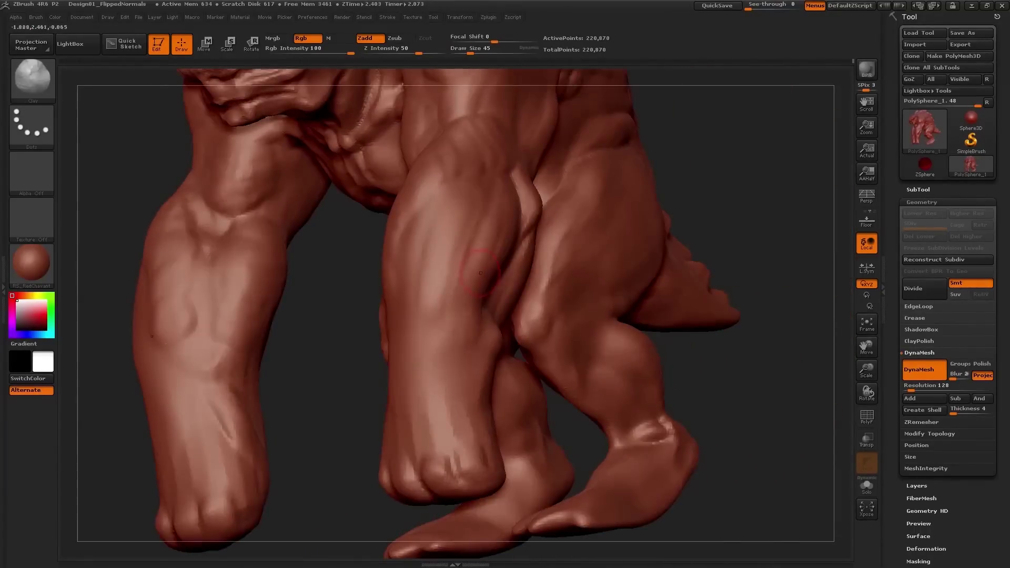
Build up the outer forearm volume just below the elbow with the Clay brush at draw sizes of 86 and 92.
{"action": "mouse_move", "coordinate": [418, 357]}
{"action": "right_mouse_down"}
{"action": "mouse_move", "coordinate": [468, 367]}
{"action": "mouse_move", "coordinate": [429, 336]}
{"action": "right_mouse_up"}
{"action": "mouse_move", "coordinate": [429, 337]}
{"action": "right_mouse_down", "text": "ctrl"}
{"action": "mouse_move", "coordinate": [429, 252]}
{"action": "mouse_move", "coordinate": [434, 282]}
{"action": "mouse_move", "coordinate": [484, 284]}
{"action": "mouse_move", "coordinate": [504, 220]}
{"action": "mouse_move", "coordinate": [463, 294]}
{"action": "right_mouse_up", "text": "ctrl"}
{"action": "key", "text": "]"}
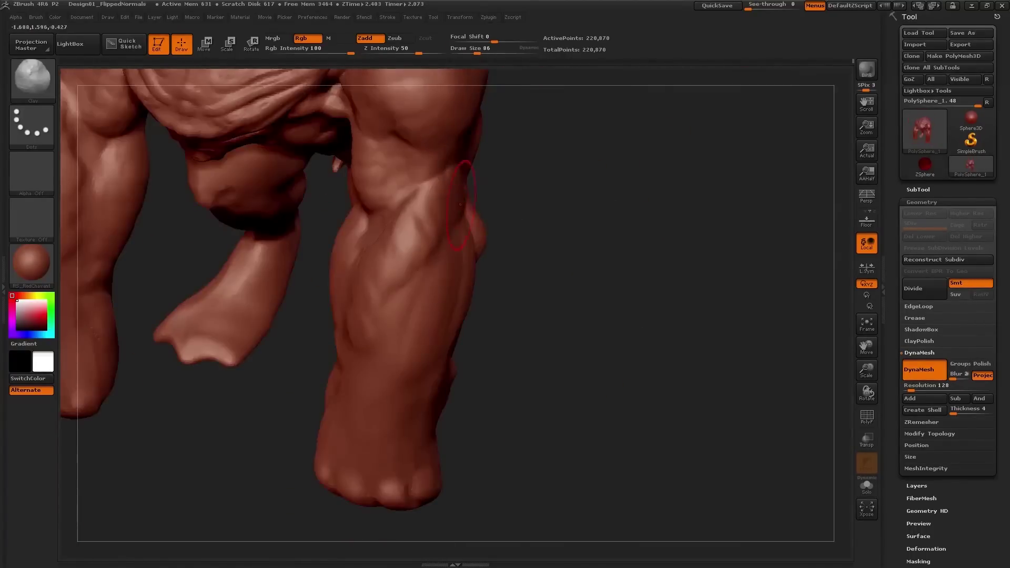
{"action": "right_click_drag", "start_coordinate": [431, 203], "coordinate": [457, 184]}
{"action": "right_click_drag", "start_coordinate": [361, 328], "coordinate": [419, 243]}
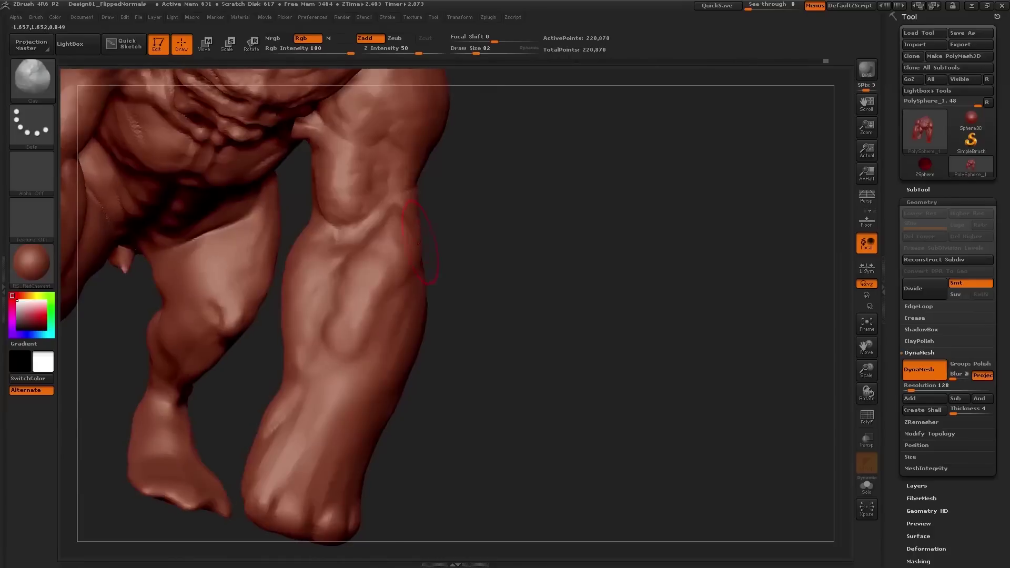
{"action": "right_click_drag", "start_coordinate": [327, 314], "coordinate": [385, 298], "text": "ctrl"}
{"action": "mouse_move", "coordinate": [381, 203]}
{"action": "right_mouse_down", "text": "ctrl"}
{"action": "mouse_move", "coordinate": [380, 238]}
{"action": "mouse_move", "coordinate": [403, 240]}
{"action": "mouse_move", "coordinate": [710, 211]}
{"action": "mouse_move", "coordinate": [668, 247]}
{"action": "right_mouse_up", "text": "ctrl"}
Define the back of the shoulder, outer upper arm and elbow with the Clay brush at draw sizes of 56 and 47.
{"action": "key", "text": "["}
{"action": "left_click_drag", "start_coordinate": [652, 242], "coordinate": [659, 212]}
{"action": "right_click_drag", "start_coordinate": [661, 215], "coordinate": [694, 236]}
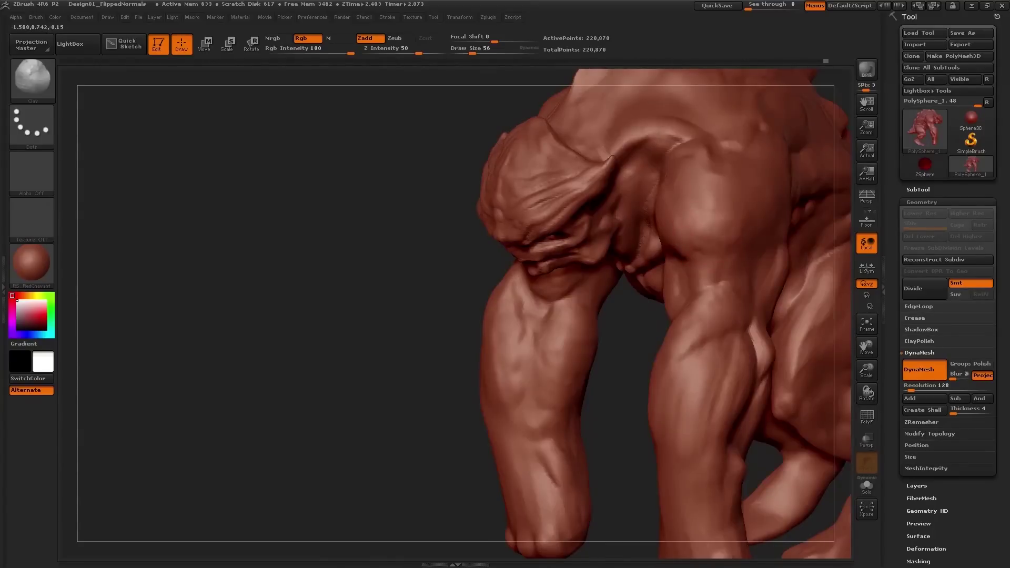
{"action": "right_click_drag", "start_coordinate": [741, 204], "coordinate": [699, 218]}
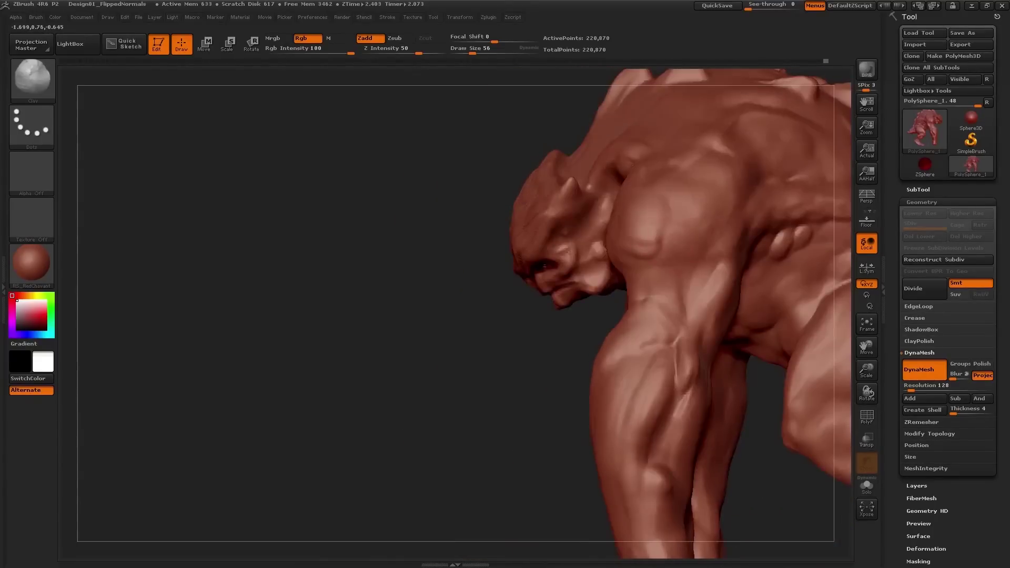
{"action": "left_click_drag", "start_coordinate": [732, 216], "coordinate": [722, 184]}
{"action": "mouse_move", "coordinate": [726, 213]}
{"action": "right_mouse_down"}
{"action": "mouse_move", "coordinate": [698, 222]}
{"action": "mouse_move", "coordinate": [683, 256]}
{"action": "mouse_move", "coordinate": [661, 265]}
{"action": "mouse_move", "coordinate": [616, 247]}
{"action": "mouse_move", "coordinate": [616, 295]}
{"action": "mouse_move", "coordinate": [652, 305]}
{"action": "mouse_move", "coordinate": [623, 294]}
{"action": "mouse_move", "coordinate": [641, 273]}
{"action": "mouse_move", "coordinate": [681, 299]}
{"action": "right_mouse_up"}
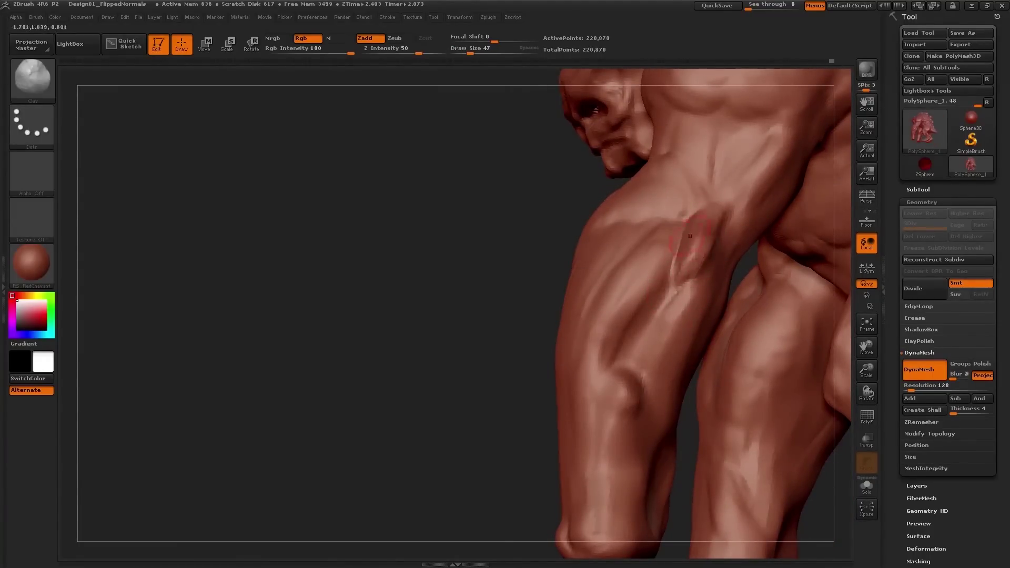
Smooth the front of the forearm and refine the elbow crease with the Clay brush at a draw size of 50.
{"action": "mouse_move", "coordinate": [664, 296]}
{"action": "right_mouse_down"}
{"action": "mouse_move", "coordinate": [671, 227]}
{"action": "mouse_move", "coordinate": [538, 320]}
{"action": "right_mouse_up"}
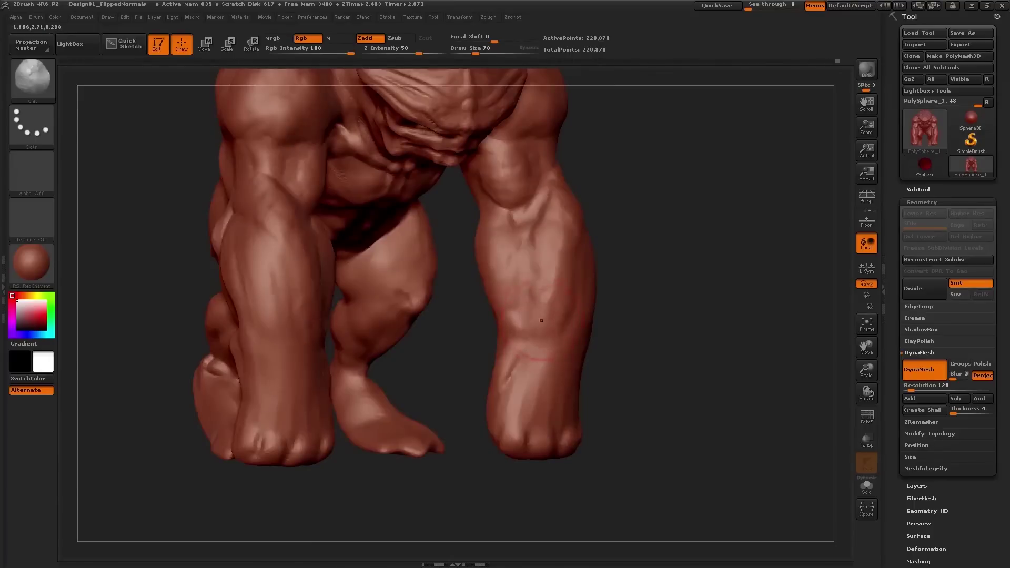
{"action": "mouse_move", "coordinate": [545, 312]}
{"action": "left_mouse_down", "text": "shift"}
{"action": "mouse_move", "coordinate": [534, 279]}
{"action": "mouse_move", "coordinate": [554, 268]}
{"action": "left_mouse_up", "text": "shift"}
{"action": "mouse_move", "coordinate": [553, 268]}
{"action": "right_mouse_down", "text": "alt"}
{"action": "mouse_move", "coordinate": [556, 327]}
{"action": "mouse_move", "coordinate": [537, 326]}
{"action": "mouse_move", "coordinate": [541, 363]}
{"action": "right_mouse_up", "text": "alt"}
{"action": "key", "text": "bracketleft"}
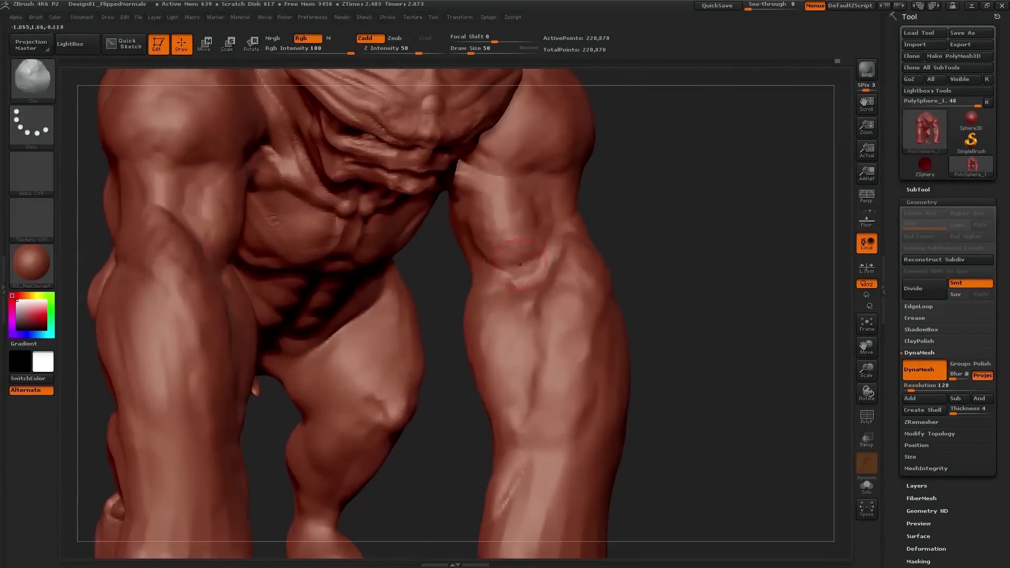
{"action": "right_click_drag", "start_coordinate": [520, 265], "coordinate": [556, 262]}
Adjust the contour of the inner arm around the elbow with the Move brush at a draw size of 136.
{"action": "key", "text": "b"}
{"action": "key", "text": "m"}
{"action": "key", "text": "v"}
{"action": "key", "text": "bracketright"}
{"action": "key", "text": "bracketright"}
{"action": "key", "text": "bracketright"}
{"action": "left_click_drag", "start_coordinate": [486, 258], "coordinate": [481, 250]}
{"action": "right_click_drag", "start_coordinate": [482, 249], "coordinate": [488, 221]}
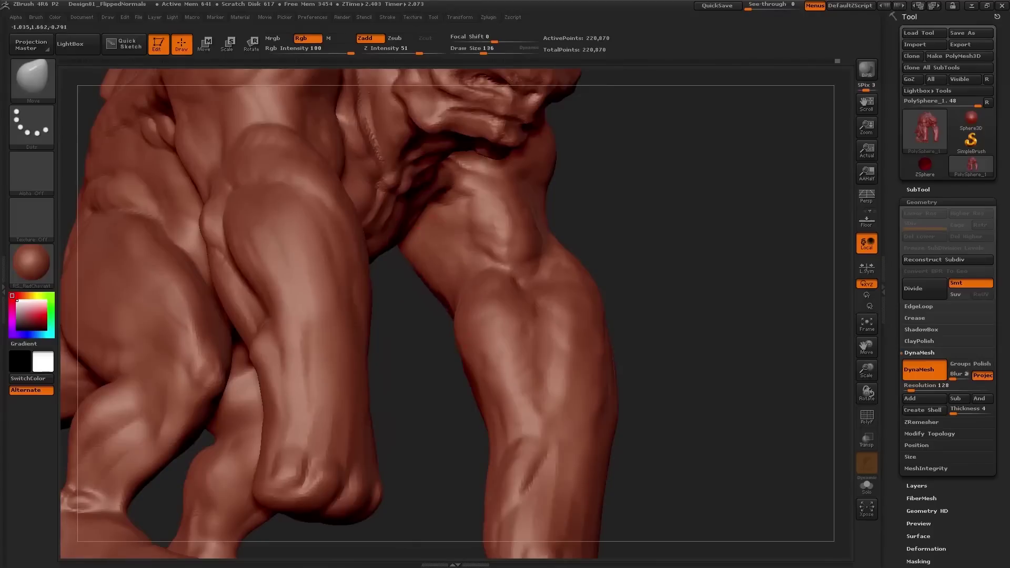
Build up the pectoral muscles from the armpit toward the sternum with the Clay brush at a draw size of 65.
{"action": "key", "text": "b"}
{"action": "key", "text": "c"}
{"action": "key", "text": "l"}
{"action": "right_click_drag", "start_coordinate": [459, 259], "coordinate": [496, 229]}
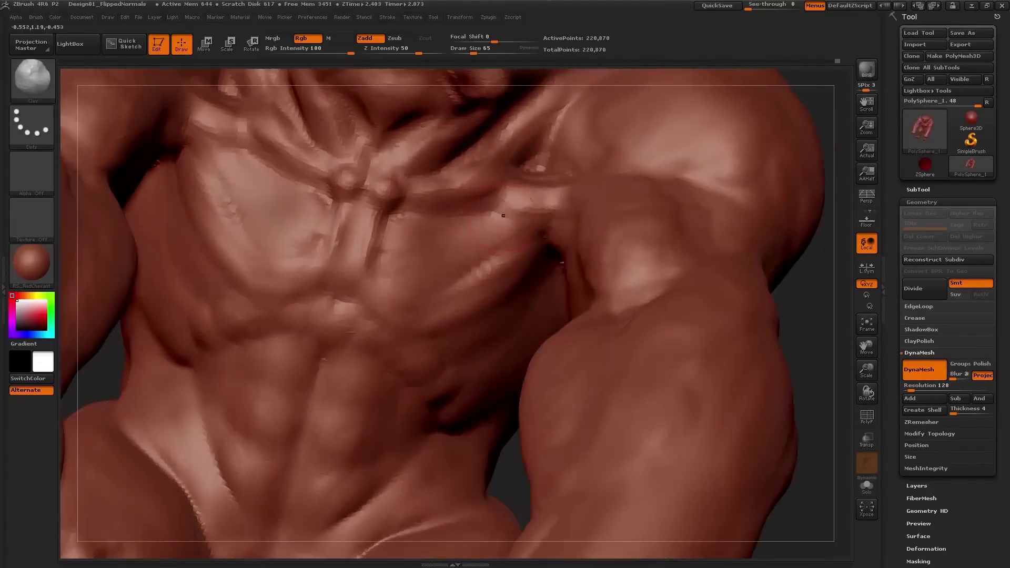
{"action": "left_click_drag", "start_coordinate": [434, 304], "coordinate": [402, 295]}
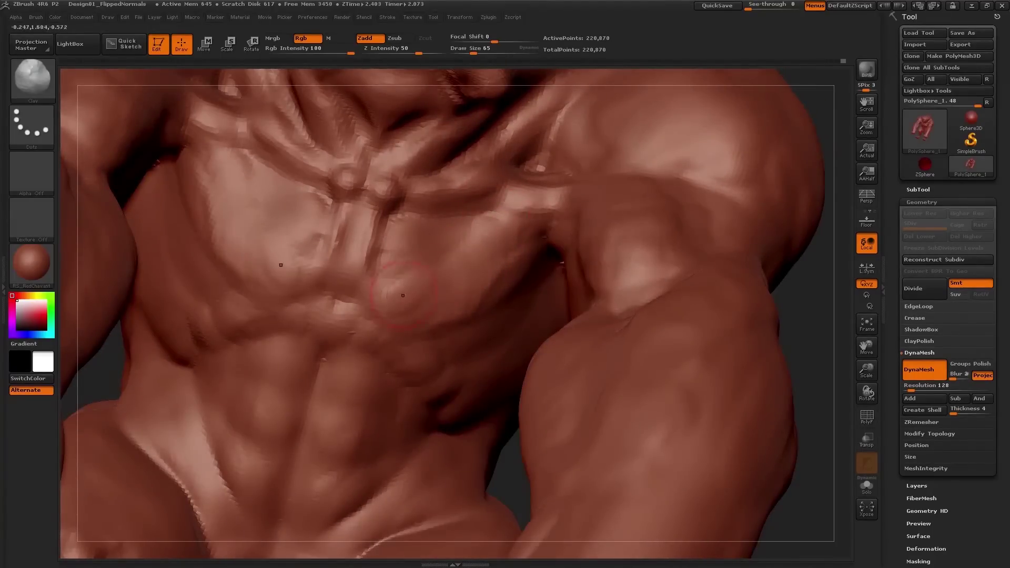
{"action": "mouse_move", "coordinate": [537, 234]}
{"action": "left_mouse_down"}
{"action": "mouse_move", "coordinate": [489, 279]}
{"action": "mouse_move", "coordinate": [424, 310]}
{"action": "left_mouse_up"}
{"action": "mouse_move", "coordinate": [415, 305]}
{"action": "right_mouse_down"}
{"action": "mouse_move", "coordinate": [447, 295]}
{"action": "mouse_move", "coordinate": [481, 321]}
{"action": "mouse_move", "coordinate": [481, 261]}
{"action": "right_mouse_up"}
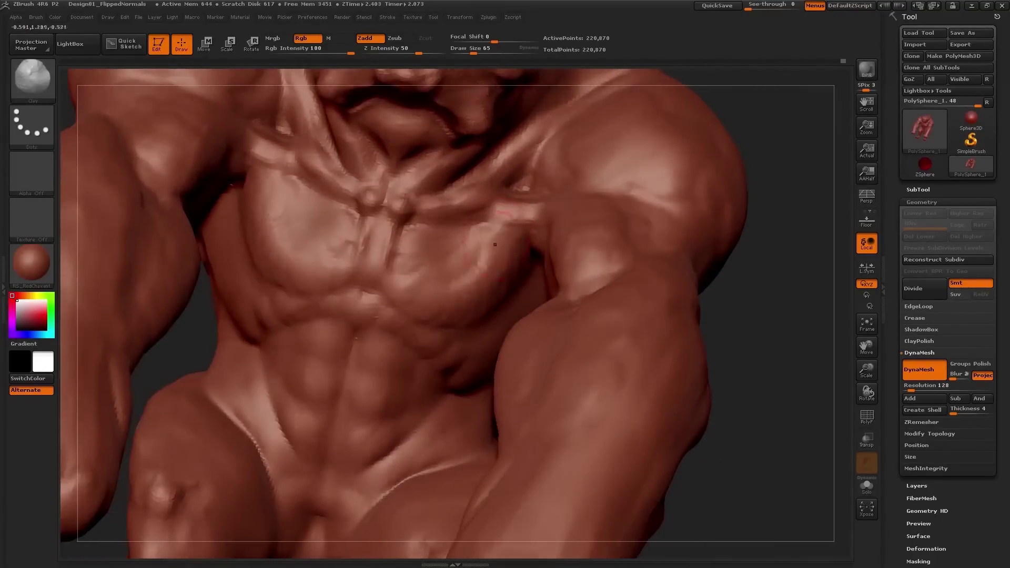
Refine the lower edge and outer side of the pectorals with the Clay brush at draw sizes of 65, 105 and 101.
{"action": "mouse_move", "coordinate": [415, 263]}
{"action": "right_mouse_down"}
{"action": "mouse_move", "coordinate": [287, 187]}
{"action": "mouse_move", "coordinate": [294, 179]}
{"action": "mouse_move", "coordinate": [316, 200]}
{"action": "right_mouse_up"}
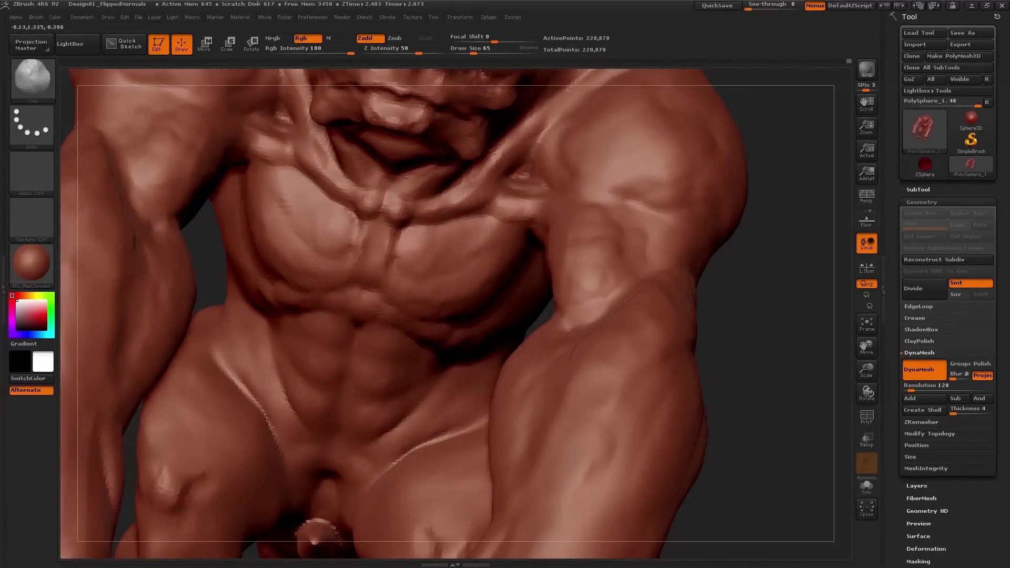
{"action": "right_click_drag", "start_coordinate": [379, 310], "coordinate": [347, 295]}
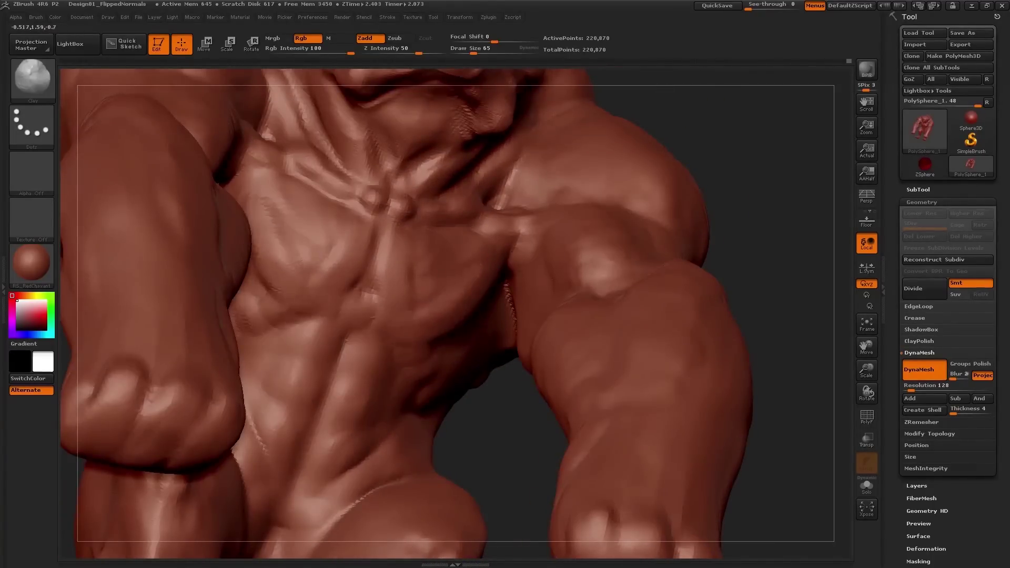
{"action": "left_click_drag", "start_coordinate": [321, 279], "coordinate": [338, 241]}
{"action": "mouse_move", "coordinate": [326, 263]}
{"action": "right_mouse_down"}
{"action": "mouse_move", "coordinate": [400, 210]}
{"action": "mouse_move", "coordinate": [530, 286]}
{"action": "mouse_move", "coordinate": [550, 257]}
{"action": "mouse_move", "coordinate": [528, 241]}
{"action": "right_mouse_up"}
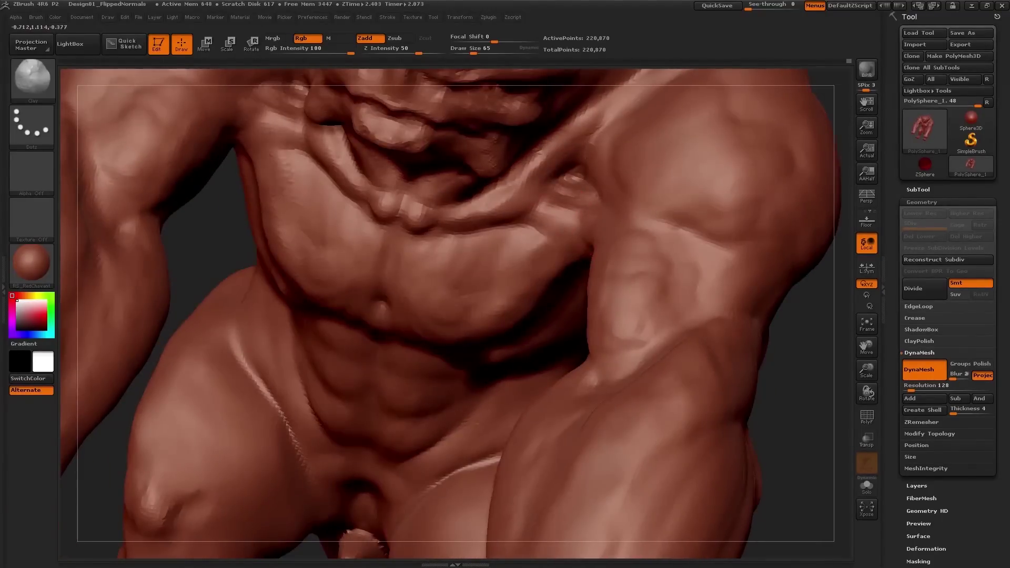
{"action": "right_click_drag", "start_coordinate": [543, 240], "coordinate": [532, 266], "text": "ctrl"}
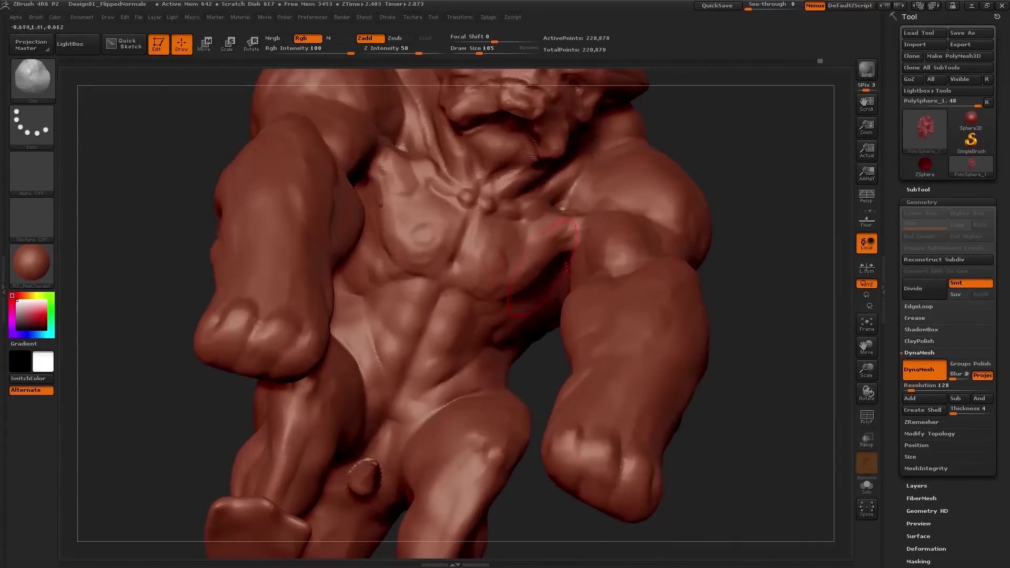
{"action": "right_click_drag", "start_coordinate": [536, 316], "coordinate": [539, 286], "text": "ctrl"}
{"action": "right_click_drag", "start_coordinate": [547, 237], "coordinate": [570, 261]}
{"action": "right_click_drag", "start_coordinate": [571, 260], "coordinate": [559, 221], "text": "alt"}
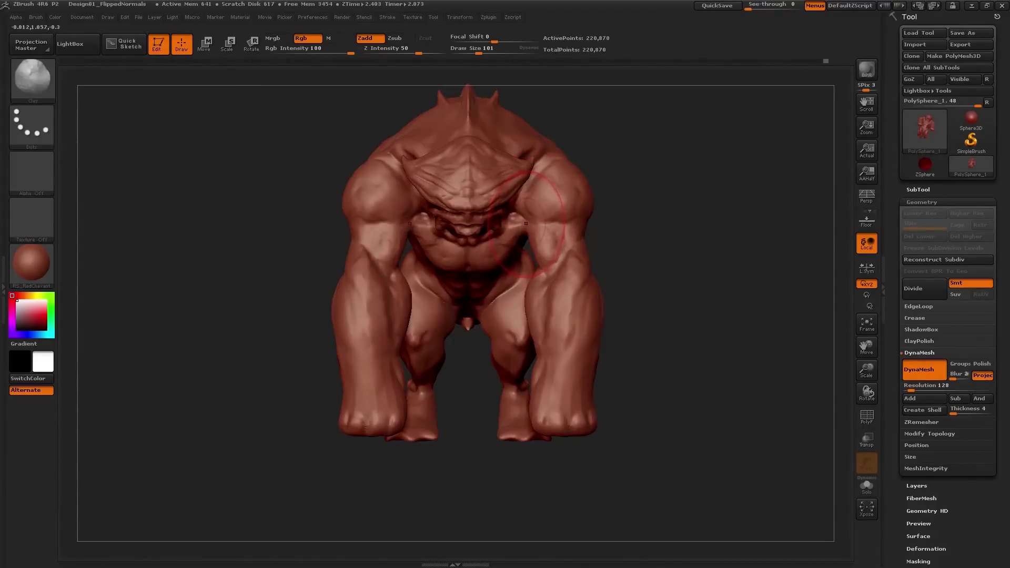
Reshape the outer silhouette of the shoulders into a more angular form with the Move brush, including at a draw size of 122.
{"action": "mouse_move", "coordinate": [565, 195]}
{"action": "right_mouse_down"}
{"action": "mouse_move", "coordinate": [526, 205]}
{"action": "mouse_move", "coordinate": [525, 173]}
{"action": "mouse_move", "coordinate": [510, 195]}
{"action": "right_mouse_up"}
{"action": "key", "text": "bracketleft"}
{"action": "key", "text": "b"}
{"action": "key", "text": "m"}
{"action": "key", "text": "v"}
{"action": "right_click_drag", "start_coordinate": [558, 169], "coordinate": [584, 184]}
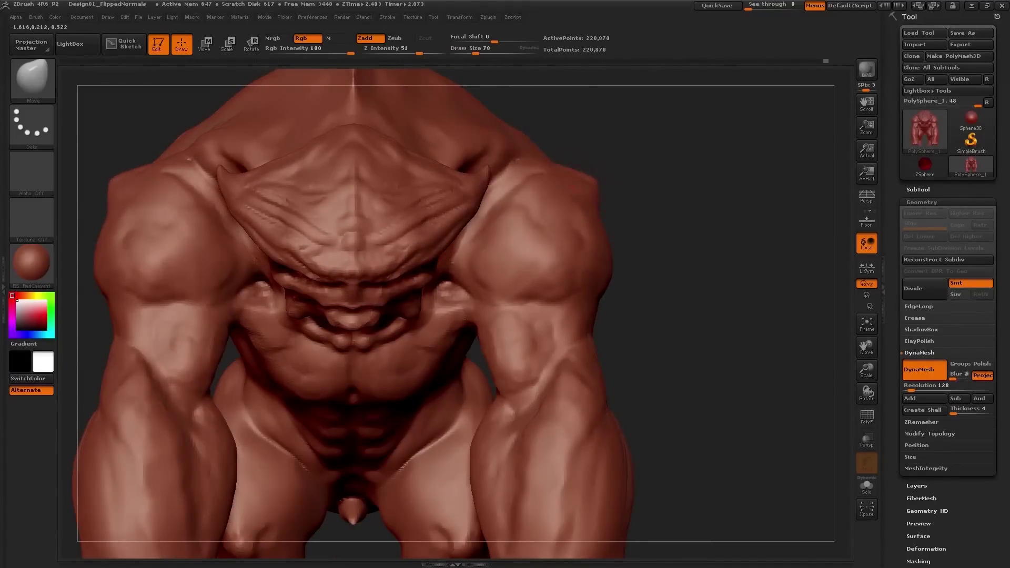
{"action": "right_click_drag", "start_coordinate": [583, 184], "coordinate": [594, 196], "text": "alt"}
{"action": "key", "text": "shift"}
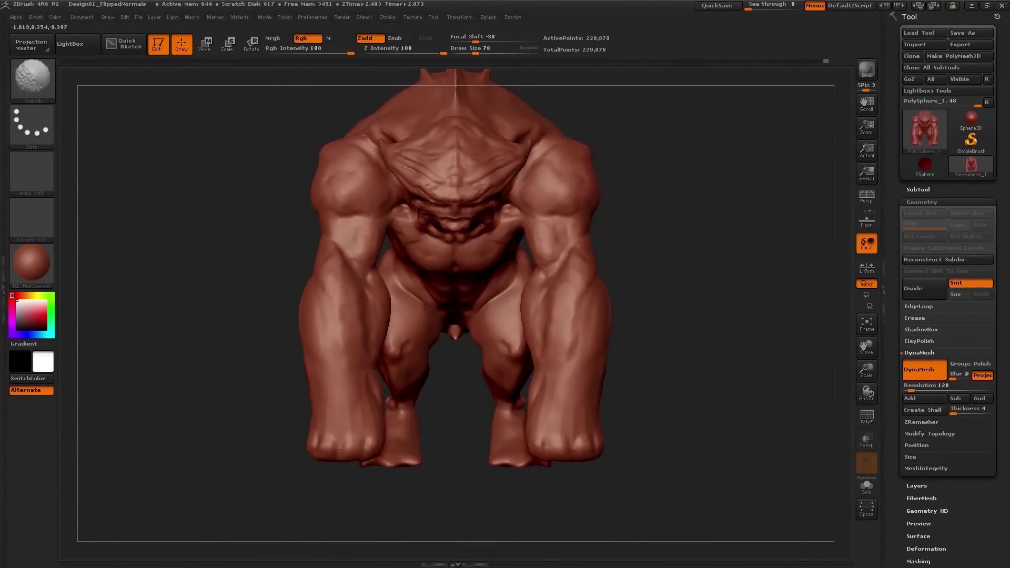
{"action": "mouse_move", "coordinate": [556, 202]}
{"action": "right_mouse_down", "text": "alt"}
{"action": "mouse_move", "coordinate": [561, 212]}
{"action": "mouse_move", "coordinate": [592, 183]}
{"action": "right_mouse_up", "text": "alt"}
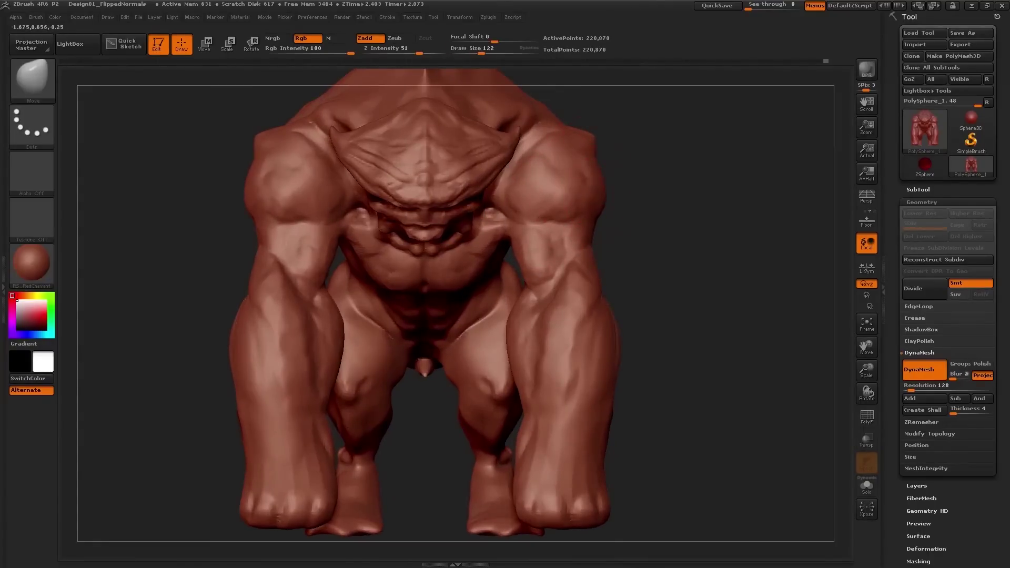
Adjust the contours of the forearms and feet with the Move brush at draw sizes of 118 and 192.
{"action": "right_click_drag", "start_coordinate": [596, 210], "coordinate": [468, 218]}
{"action": "right_click_drag", "start_coordinate": [580, 177], "coordinate": [596, 291]}
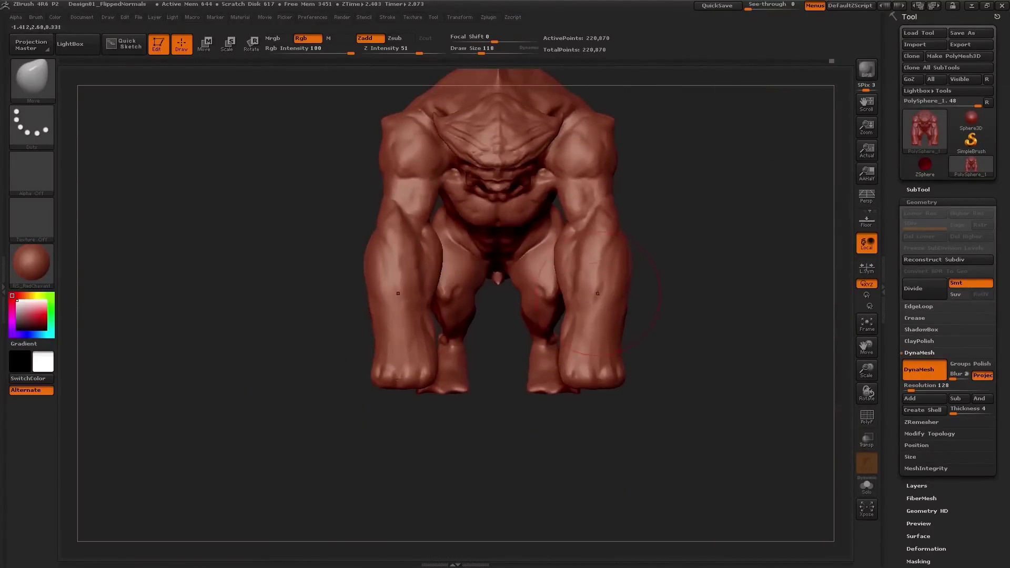
{"action": "key", "text": "s"}
{"action": "left_click_drag", "start_coordinate": [540, 371], "coordinate": [542, 379]}
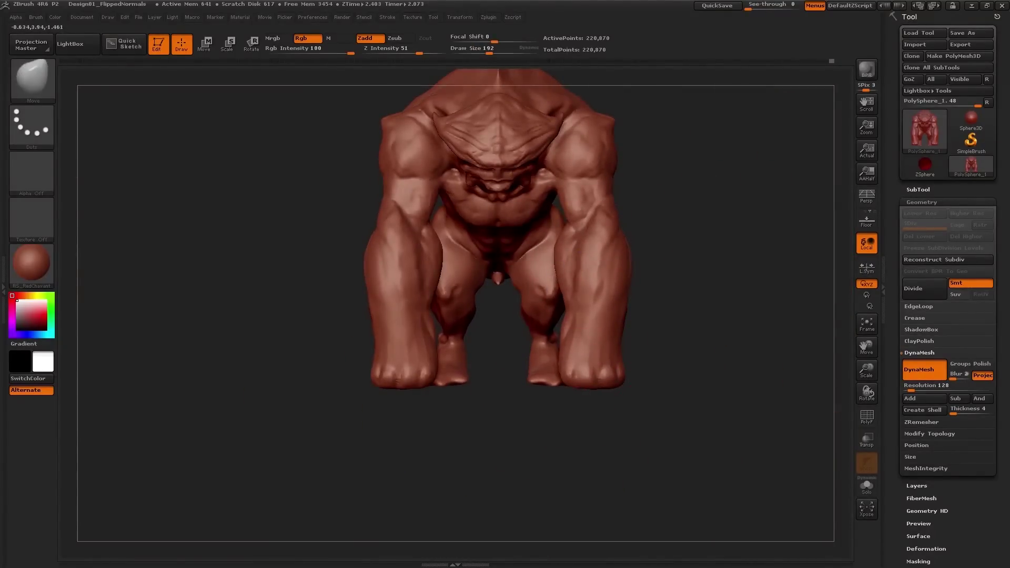
Turn on perspective and refine the outer elbow with the Clay brush at draw sizes of 50 and 45.
{"action": "key", "text": "p"}
{"action": "right_click_drag", "start_coordinate": [581, 329], "coordinate": [513, 294]}
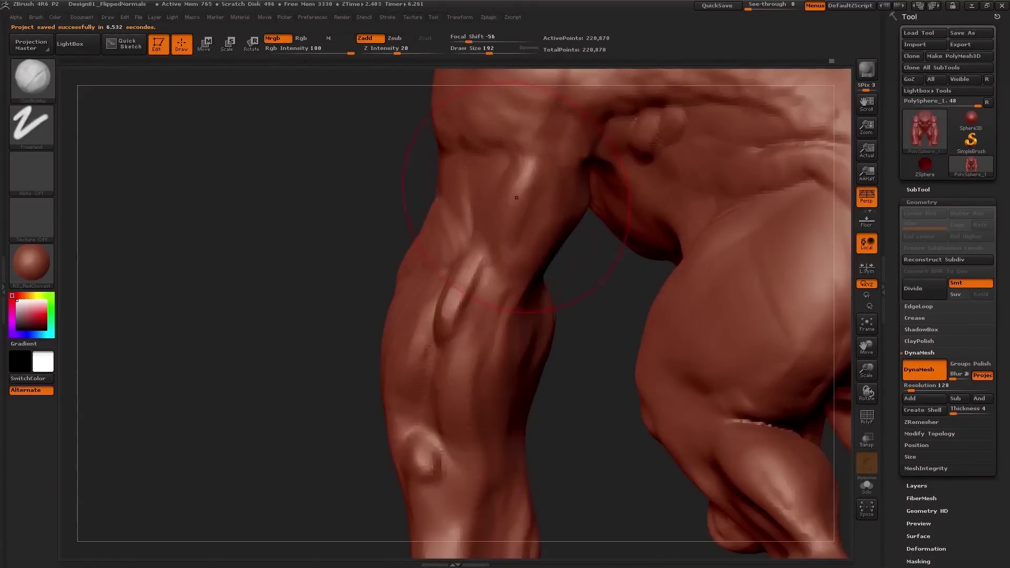
{"action": "key", "text": "b"}
{"action": "key", "text": "c"}
{"action": "key", "text": "l"}
{"action": "key", "text": "s"}
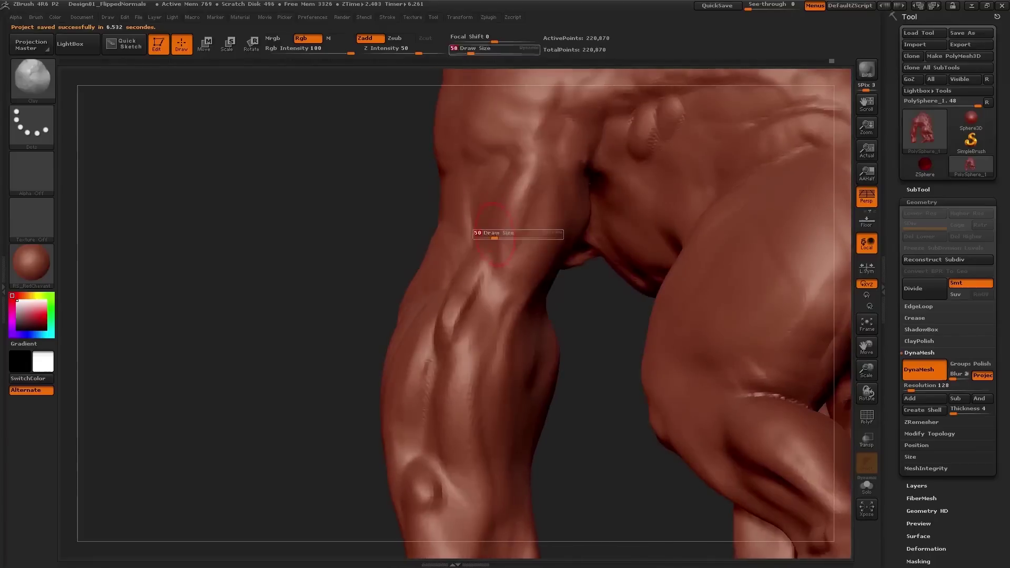
{"action": "key", "text": "s"}
{"action": "left_click_drag", "start_coordinate": [507, 261], "coordinate": [506, 262]}
{"action": "mouse_move", "coordinate": [506, 261]}
{"action": "right_mouse_down"}
{"action": "mouse_move", "coordinate": [573, 273]}
{"action": "mouse_move", "coordinate": [503, 279]}
{"action": "right_mouse_up"}
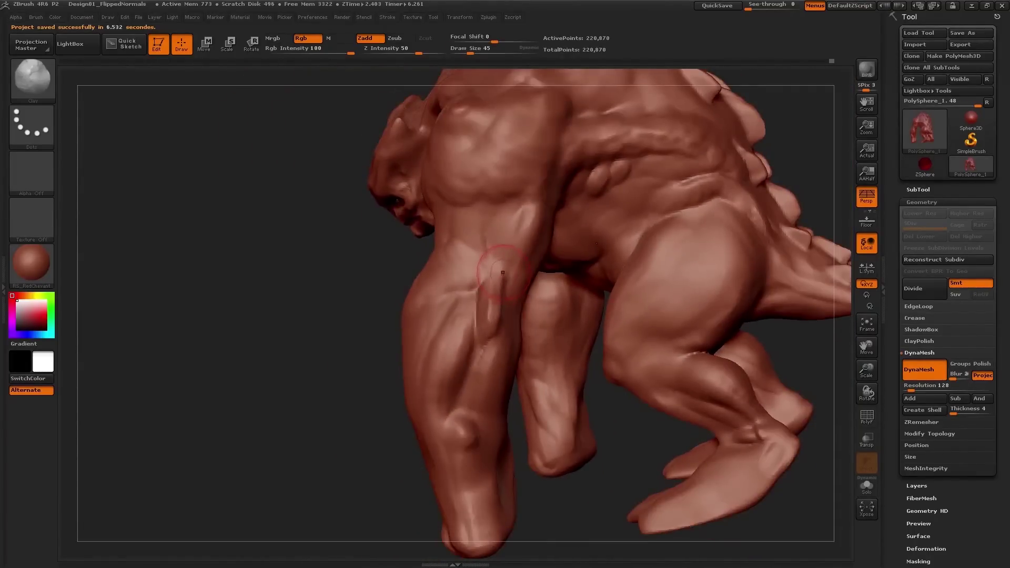
Sharpen the muscle separation at the outer elbow with the Clay brush at a draw size of 26.
{"action": "right_click_drag", "start_coordinate": [508, 275], "coordinate": [482, 296]}
{"action": "key", "text": "s"}
{"action": "left_click_drag", "start_coordinate": [487, 296], "coordinate": [495, 279]}
{"action": "key", "text": "s"}
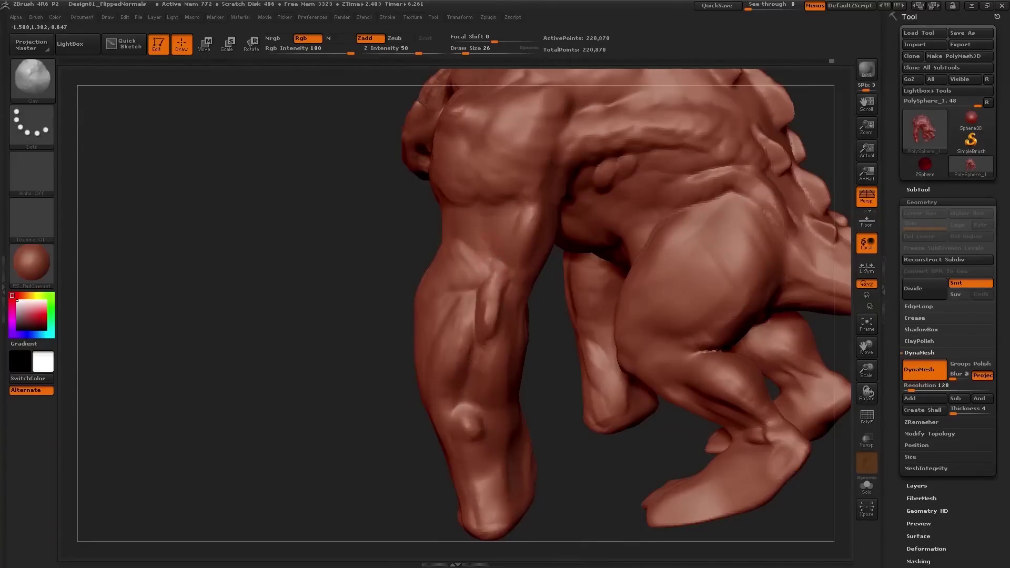
{"action": "right_click_drag", "start_coordinate": [495, 279], "coordinate": [477, 260]}
Block in the triceps along the back of the upper arm with the Clay brush at a draw size of 53.
{"action": "right_click_drag", "start_coordinate": [518, 222], "coordinate": [536, 211]}
{"action": "mouse_move", "coordinate": [540, 205]}
{"action": "left_mouse_down"}
{"action": "mouse_move", "coordinate": [535, 279]}
{"action": "mouse_move", "coordinate": [540, 252]}
{"action": "left_mouse_up"}
{"action": "right_click_drag", "start_coordinate": [531, 247], "coordinate": [529, 224]}
{"action": "key", "text": "s"}
{"action": "left_click_drag", "start_coordinate": [534, 205], "coordinate": [513, 263]}
{"action": "mouse_move", "coordinate": [518, 263]}
{"action": "right_mouse_down", "text": "ctrl"}
{"action": "mouse_move", "coordinate": [505, 226]}
{"action": "mouse_move", "coordinate": [557, 237]}
{"action": "mouse_move", "coordinate": [533, 225]}
{"action": "mouse_move", "coordinate": [489, 229]}
{"action": "right_mouse_up", "text": "ctrl"}
{"action": "key", "text": "bracketleft"}
{"action": "mouse_move", "coordinate": [487, 245]}
{"action": "left_mouse_down"}
{"action": "mouse_move", "coordinate": [477, 271]}
{"action": "mouse_move", "coordinate": [495, 247]}
{"action": "mouse_move", "coordinate": [497, 211]}
{"action": "left_mouse_up"}
{"action": "mouse_move", "coordinate": [497, 202]}
{"action": "right_mouse_down"}
{"action": "mouse_move", "coordinate": [521, 195]}
{"action": "mouse_move", "coordinate": [536, 215]}
{"action": "right_mouse_up"}
{"action": "left_click_drag", "start_coordinate": [572, 168], "coordinate": [577, 198]}
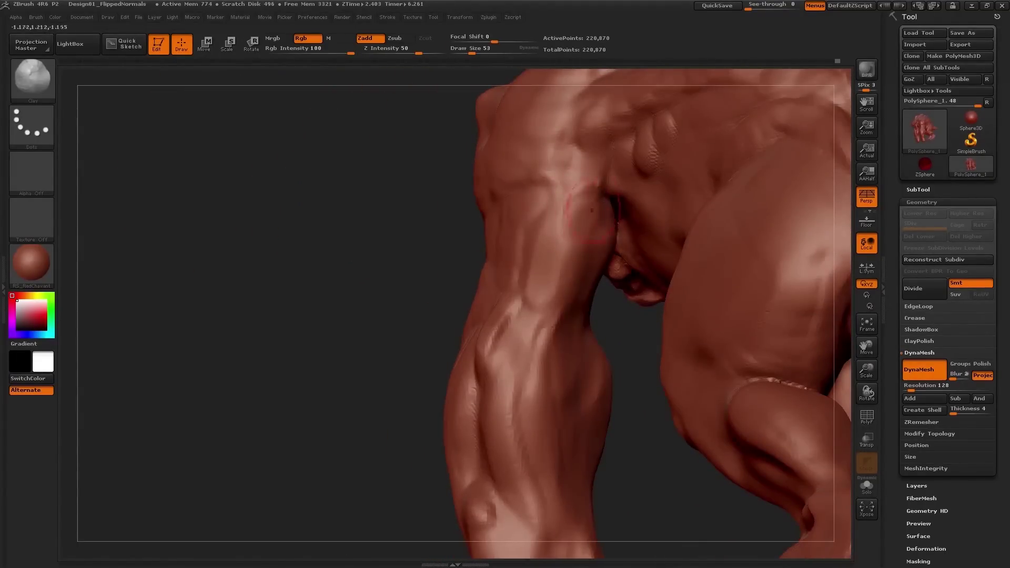
Shape the rounded triceps heads below the shoulder with the Clay brush at a draw size of 50.
{"action": "right_click_drag", "start_coordinate": [605, 218], "coordinate": [604, 208]}
{"action": "mouse_move", "coordinate": [570, 208]}
{"action": "left_mouse_down"}
{"action": "mouse_move", "coordinate": [549, 294]}
{"action": "mouse_move", "coordinate": [536, 299]}
{"action": "mouse_move", "coordinate": [552, 316]}
{"action": "mouse_move", "coordinate": [534, 298]}
{"action": "left_mouse_up"}
{"action": "right_click_drag", "start_coordinate": [535, 298], "coordinate": [565, 287]}
{"action": "left_click_drag", "start_coordinate": [547, 218], "coordinate": [528, 294]}
{"action": "right_click_drag", "start_coordinate": [526, 231], "coordinate": [535, 224]}
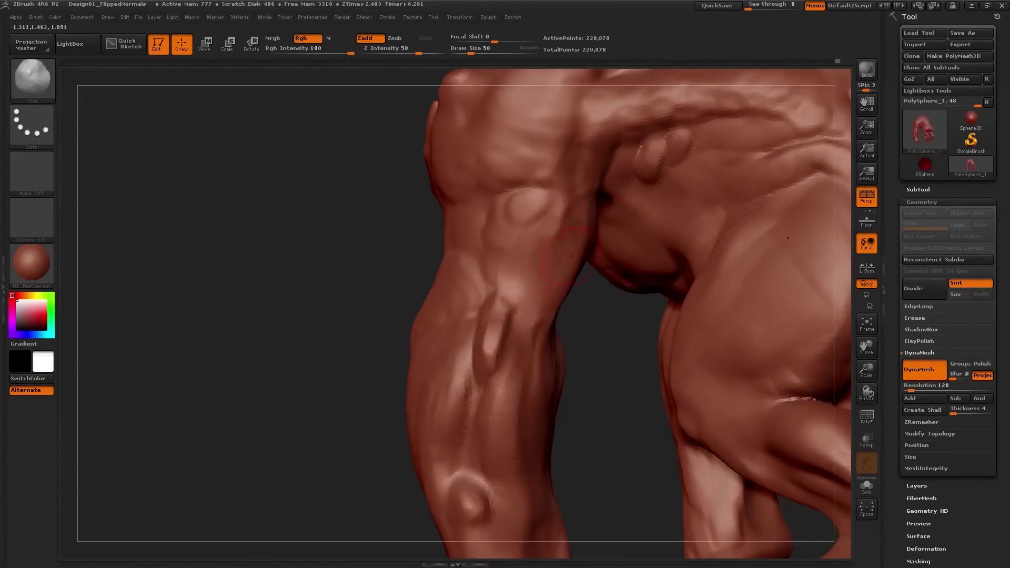
{"action": "right_click_drag", "start_coordinate": [557, 263], "coordinate": [571, 216]}
Define the lower triceps strands running into the elbow with the Clay brush at a draw size of 37.
{"action": "left_click_drag", "start_coordinate": [581, 265], "coordinate": [552, 320]}
{"action": "key", "text": "s"}
{"action": "left_click", "coordinate": [555, 311]}
{"action": "key", "text": "s"}
{"action": "left_click", "coordinate": [560, 304]}
{"action": "mouse_move", "coordinate": [558, 304]}
{"action": "right_mouse_down"}
{"action": "mouse_move", "coordinate": [549, 297]}
{"action": "mouse_move", "coordinate": [573, 272]}
{"action": "mouse_move", "coordinate": [600, 279]}
{"action": "mouse_move", "coordinate": [577, 295]}
{"action": "right_mouse_up"}
{"action": "left_click", "coordinate": [551, 299]}
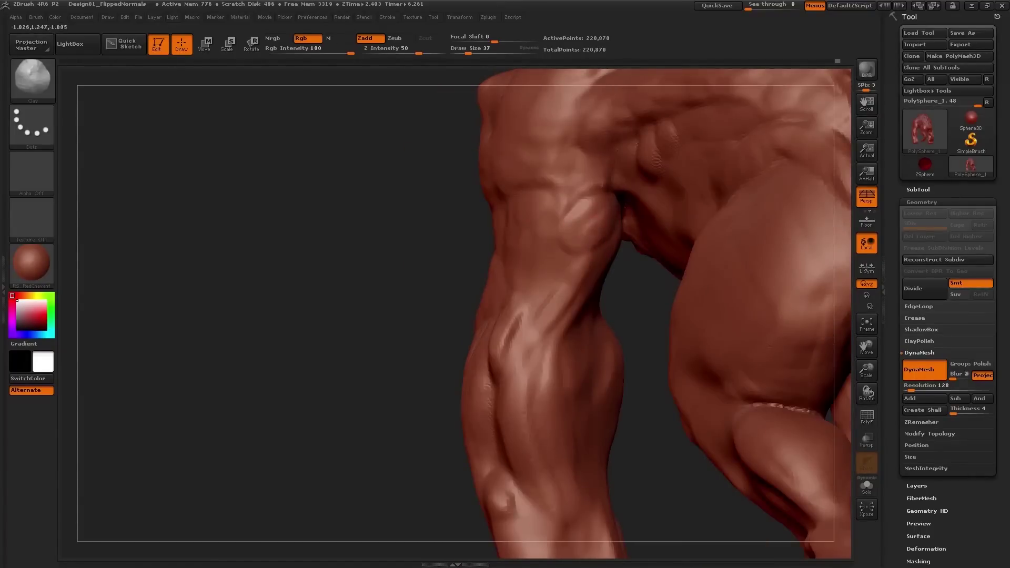
Separate the muscles on the outer side of the upper arm with the Clay brush at draw sizes of 37 and 47.
{"action": "right_click_drag", "start_coordinate": [593, 198], "coordinate": [571, 203]}
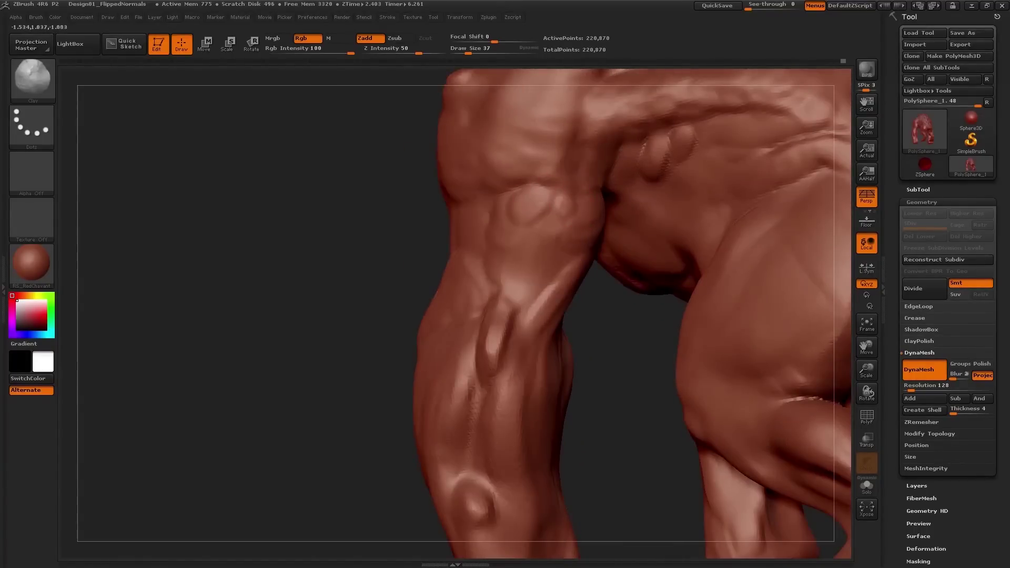
{"action": "right_click_drag", "start_coordinate": [529, 230], "coordinate": [463, 242]}
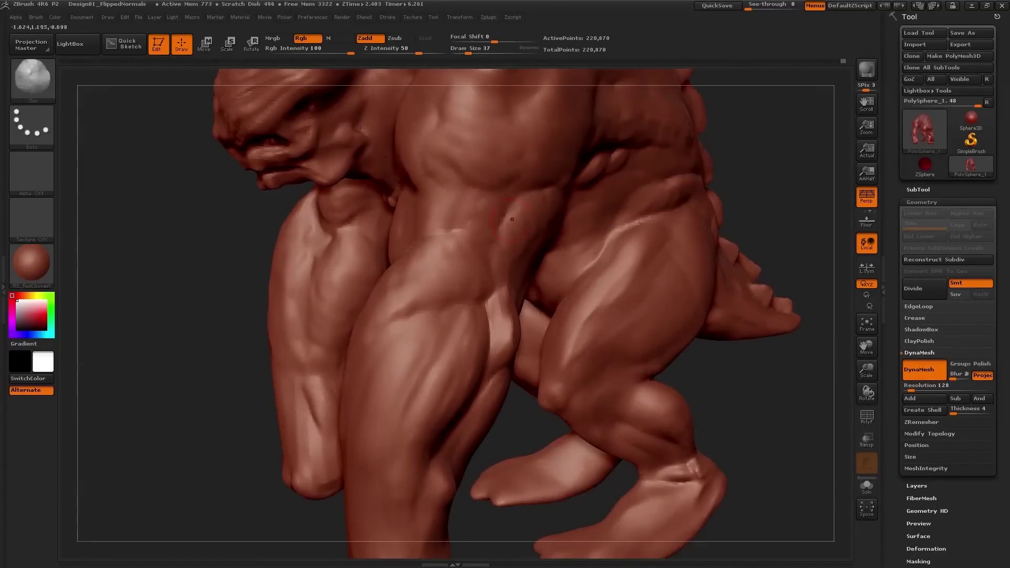
{"action": "right_click_drag", "start_coordinate": [512, 219], "coordinate": [542, 316]}
{"action": "right_click_drag", "start_coordinate": [507, 275], "coordinate": [547, 252]}
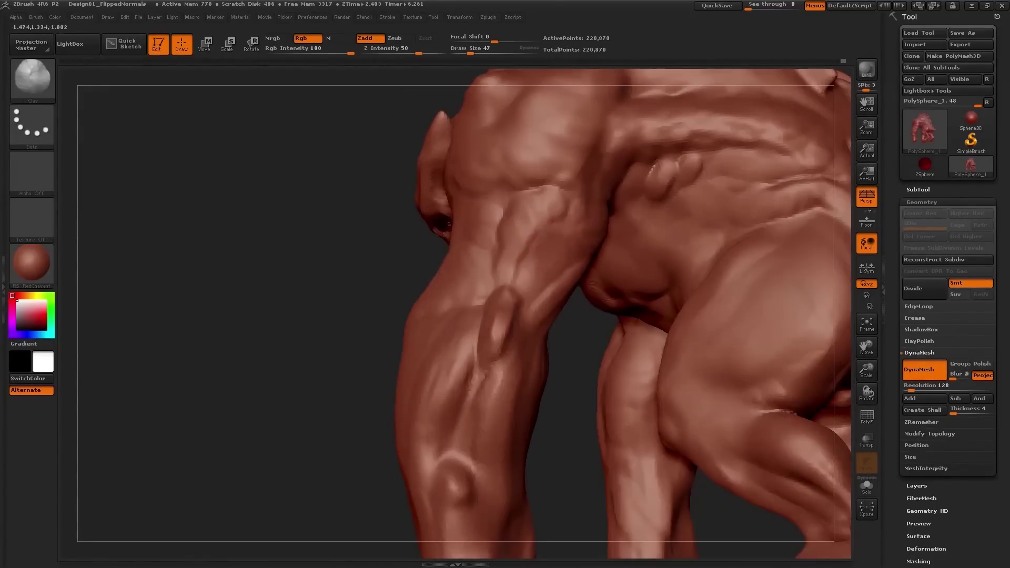
{"action": "right_click_drag", "start_coordinate": [542, 316], "coordinate": [540, 319]}
{"action": "right_click_drag", "start_coordinate": [652, 237], "coordinate": [606, 240]}
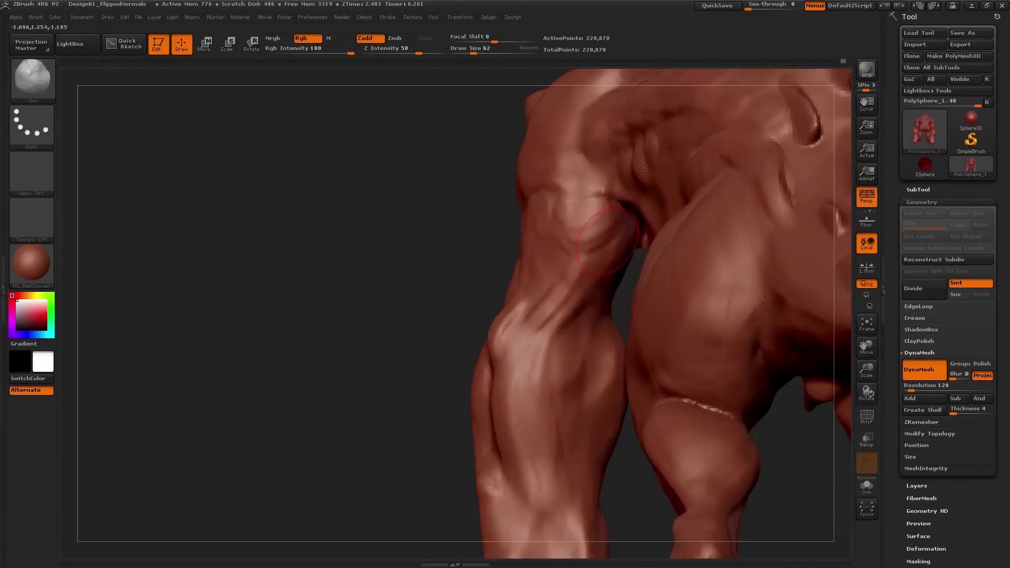
Refine the back of the elbow and the muscles on the front of the forearm with the Clay brush at draw sizes of 62 and 56.
{"action": "right_click_drag", "start_coordinate": [578, 300], "coordinate": [563, 303]}
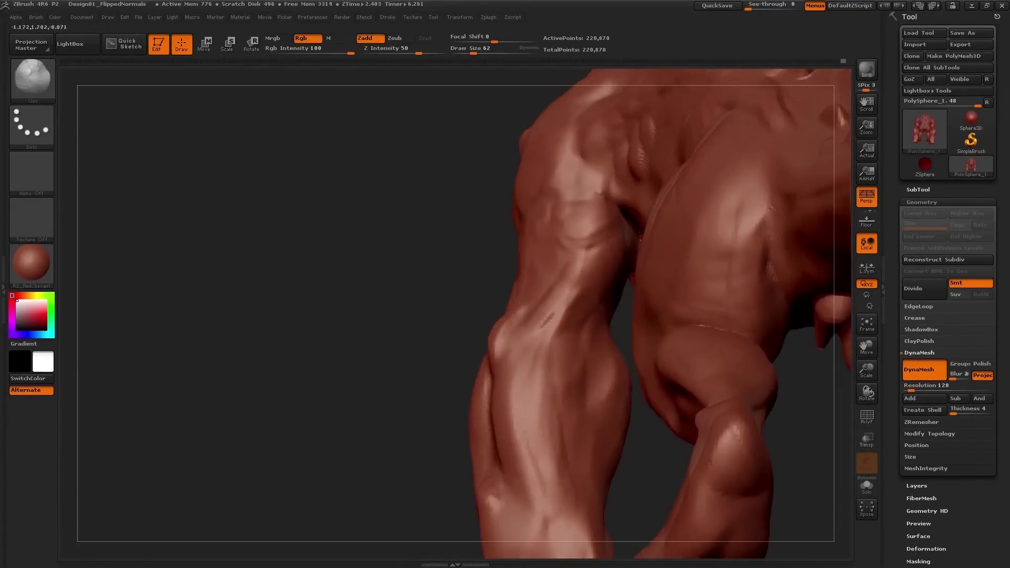
{"action": "mouse_move", "coordinate": [577, 367]}
{"action": "right_mouse_down"}
{"action": "mouse_move", "coordinate": [600, 358]}
{"action": "mouse_move", "coordinate": [605, 294]}
{"action": "mouse_move", "coordinate": [662, 295]}
{"action": "mouse_move", "coordinate": [684, 268]}
{"action": "mouse_move", "coordinate": [653, 249]}
{"action": "right_mouse_up"}
{"action": "left_click_drag", "start_coordinate": [637, 306], "coordinate": [628, 402]}
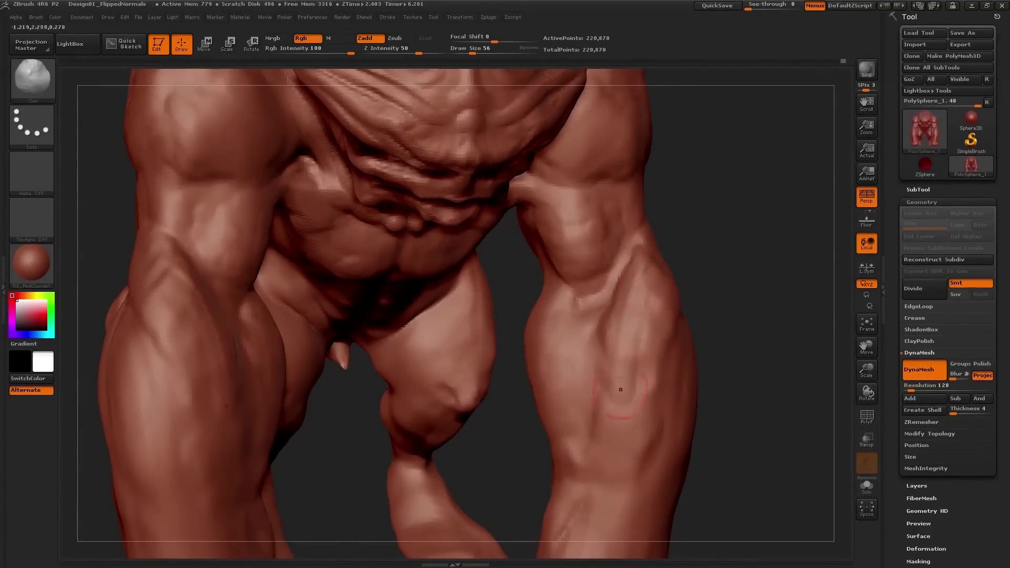
Build up the muscle on the front of the forearm with the Clay brush at draw sizes of 56 and 70.
{"action": "left_click_drag", "start_coordinate": [639, 336], "coordinate": [635, 417]}
{"action": "right_click_drag", "start_coordinate": [635, 417], "coordinate": [642, 306], "text": "ctrl"}
{"action": "key", "text": "s"}
{"action": "left_click_drag", "start_coordinate": [640, 340], "coordinate": [643, 341]}
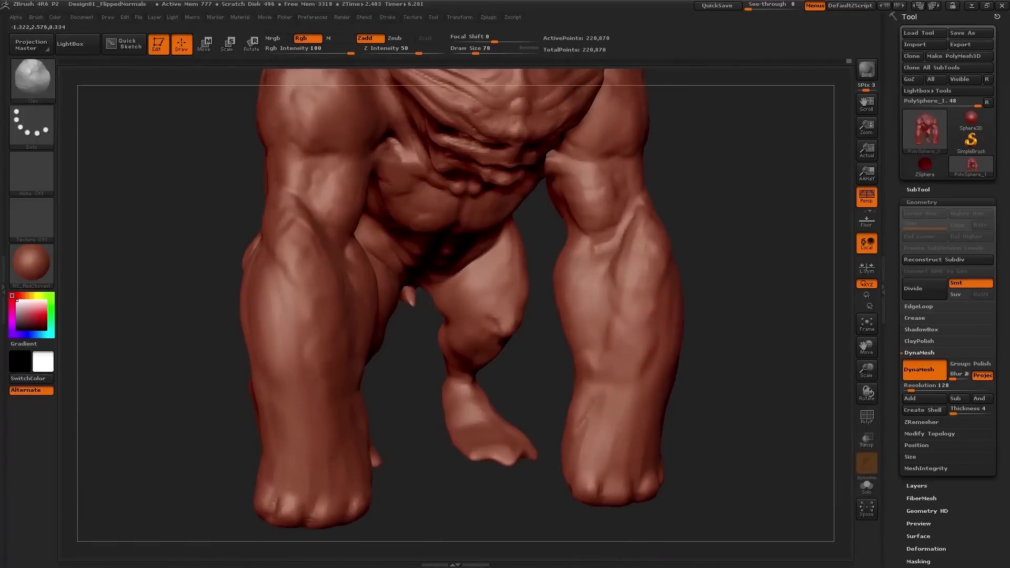
Check the creature's side profile as a solid black silhouette, then restore the red colour.
{"action": "right_click_drag", "start_coordinate": [628, 370], "coordinate": [589, 284], "text": "ctrl"}
{"action": "mouse_move", "coordinate": [546, 253]}
{"action": "right_mouse_down"}
{"action": "mouse_move", "coordinate": [581, 237]}
{"action": "mouse_move", "coordinate": [558, 216]}
{"action": "mouse_move", "coordinate": [545, 175]}
{"action": "right_mouse_up"}
{"action": "key", "text": "v"}
{"action": "key", "text": "v"}
{"action": "key", "text": "v"}
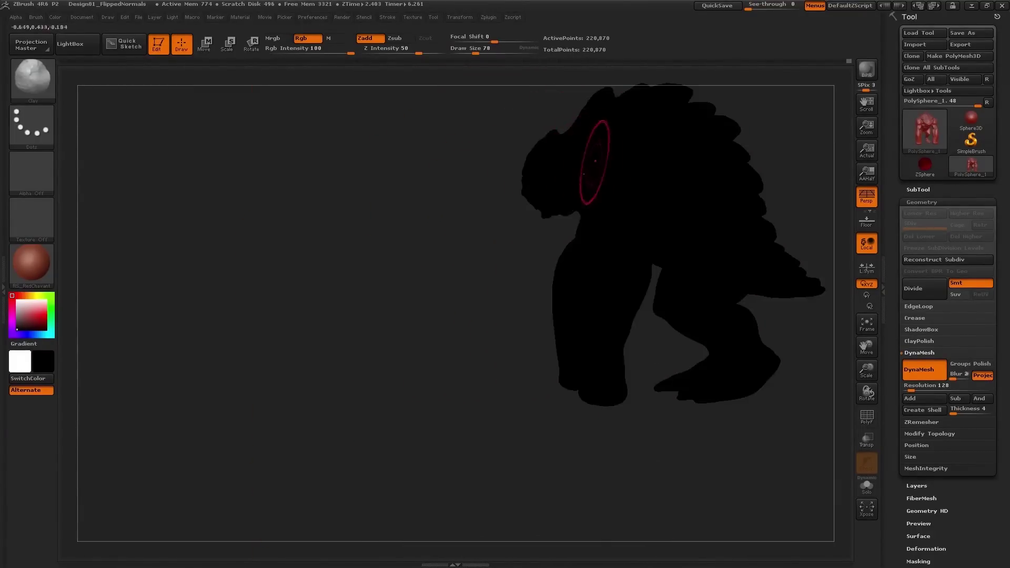
{"action": "right_click_drag", "start_coordinate": [661, 203], "coordinate": [551, 259]}
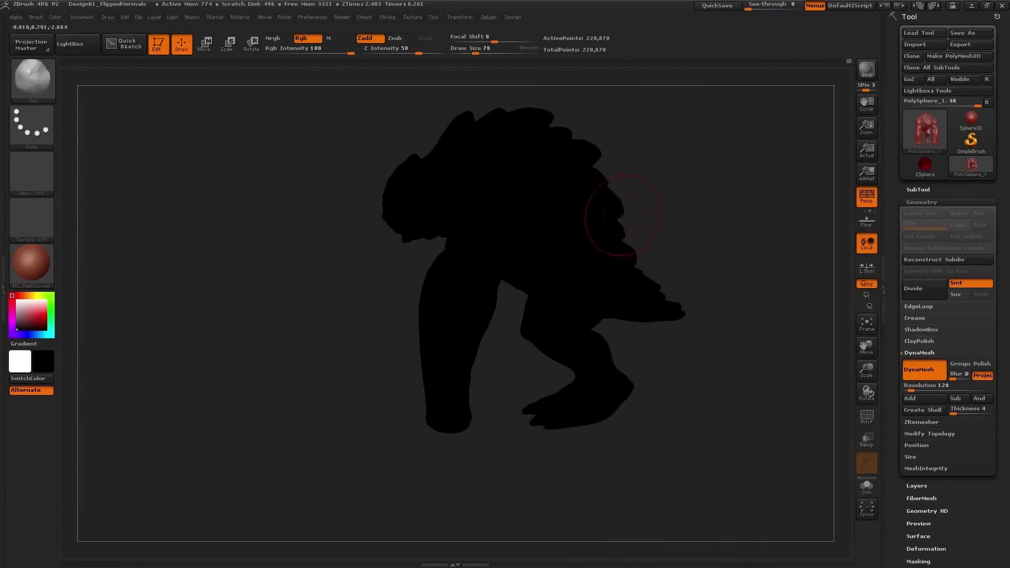
{"action": "key", "text": "v"}
Adjust the contour of the upper back and its spikes with the Move brush at draw sizes of 109 and 75.
{"action": "right_click_drag", "start_coordinate": [597, 203], "coordinate": [561, 229], "text": "alt"}
{"action": "right_click_drag", "start_coordinate": [561, 229], "coordinate": [573, 247], "text": "ctrl"}
{"action": "key", "text": "b"}
{"action": "key", "text": "m"}
{"action": "key", "text": "v"}
{"action": "key", "text": "s"}
{"action": "left_click_drag", "start_coordinate": [563, 162], "coordinate": [557, 164]}
{"action": "key", "text": "s"}
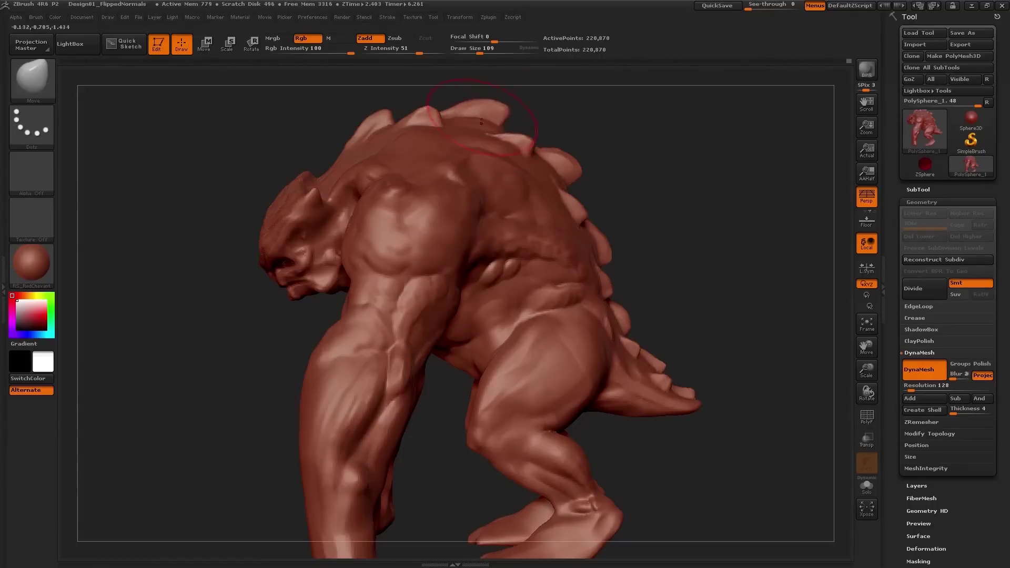
{"action": "right_click_drag", "start_coordinate": [479, 113], "coordinate": [481, 167], "text": "alt"}
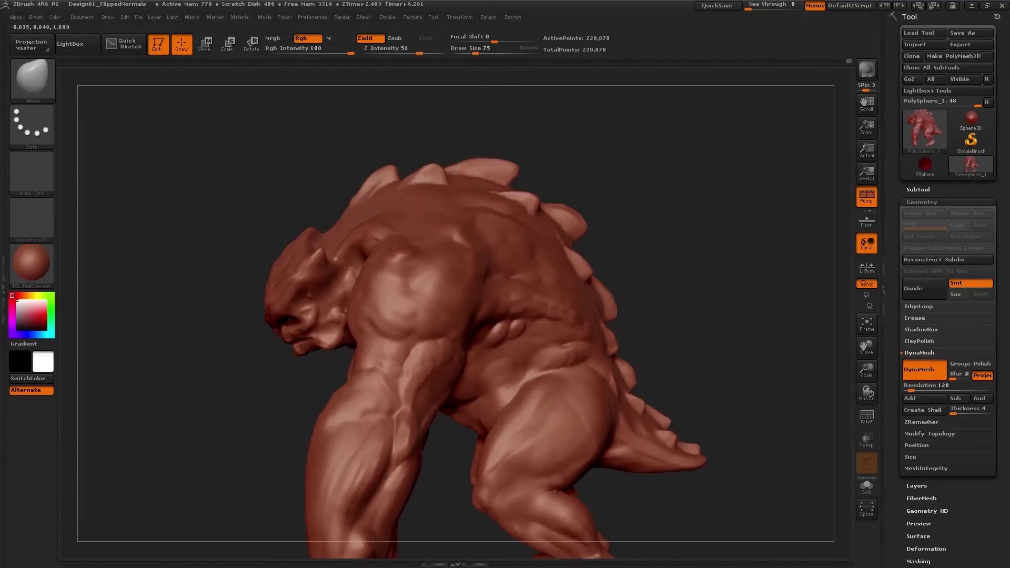
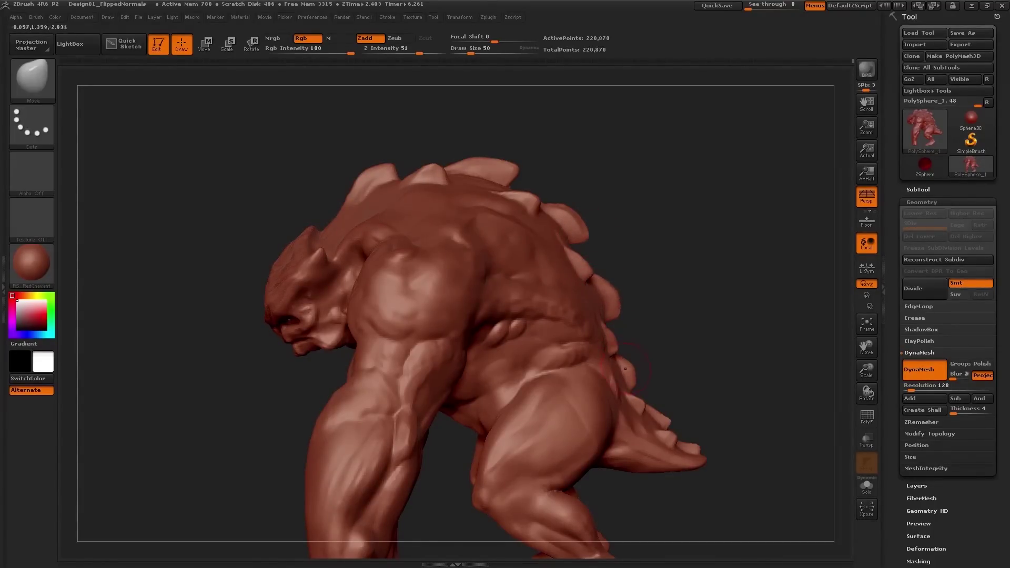
Adjust the spikes along the lower back and tail with the Move brush, starting at a draw size of 50.
{"action": "left_click_drag", "start_coordinate": [683, 403], "coordinate": [623, 376], "text": "alt"}
{"action": "key", "text": "bracketright"}
{"action": "key", "text": "bracketright"}
{"action": "key", "text": "bracketleft"}
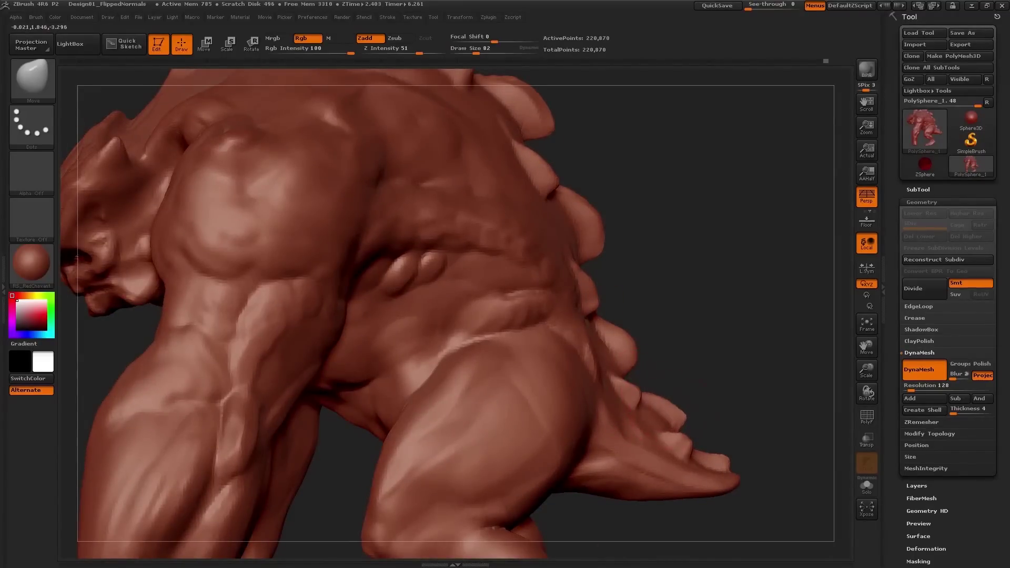
{"action": "mouse_move", "coordinate": [665, 518]}
{"action": "left_mouse_down", "text": "alt"}
{"action": "mouse_move", "coordinate": [652, 422]}
{"action": "mouse_move", "coordinate": [625, 400]}
{"action": "left_mouse_up", "text": "alt"}
{"action": "key", "text": "s"}
{"action": "left_click", "coordinate": [638, 424]}
{"action": "mouse_move", "coordinate": [647, 463]}
{"action": "left_mouse_down", "text": "alt"}
{"action": "mouse_move", "coordinate": [625, 421]}
{"action": "mouse_move", "coordinate": [762, 447]}
{"action": "mouse_move", "coordinate": [620, 447]}
{"action": "mouse_move", "coordinate": [647, 437]}
{"action": "mouse_move", "coordinate": [712, 468]}
{"action": "left_mouse_up", "text": "alt"}
Define the crease between the lower abdomen and the hip with the ClayBuildup brush at a draw size of 53.
{"action": "key", "text": "b"}
{"action": "key", "text": "c"}
{"action": "key", "text": "b"}
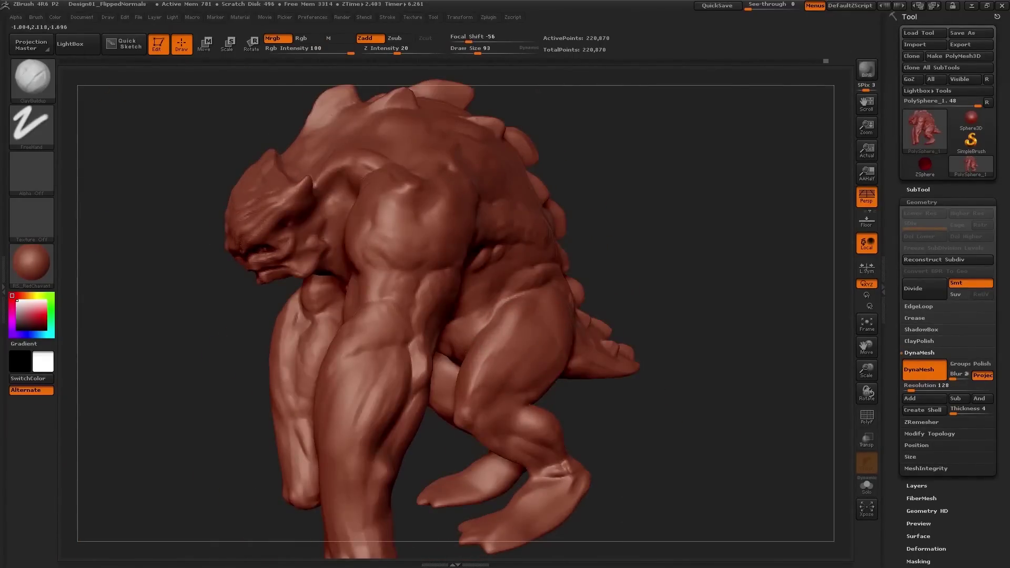
{"action": "mouse_move", "coordinate": [652, 444]}
{"action": "left_mouse_down"}
{"action": "mouse_move", "coordinate": [691, 450]}
{"action": "mouse_move", "coordinate": [629, 452]}
{"action": "mouse_move", "coordinate": [746, 437]}
{"action": "left_mouse_up"}
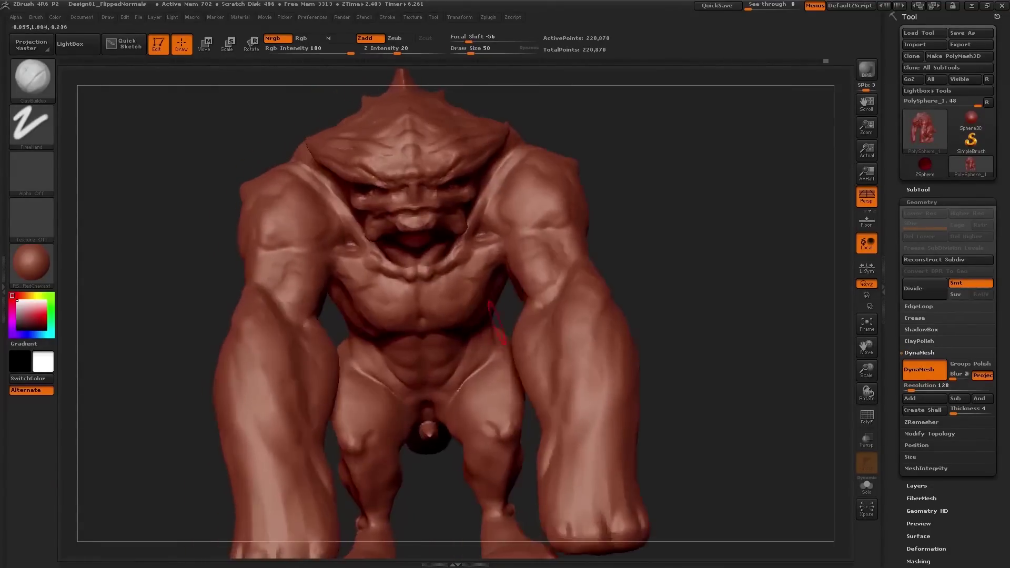
{"action": "left_click_drag", "start_coordinate": [498, 322], "coordinate": [503, 360], "text": "alt"}
{"action": "key", "text": "s"}
{"action": "left_click", "coordinate": [481, 364]}
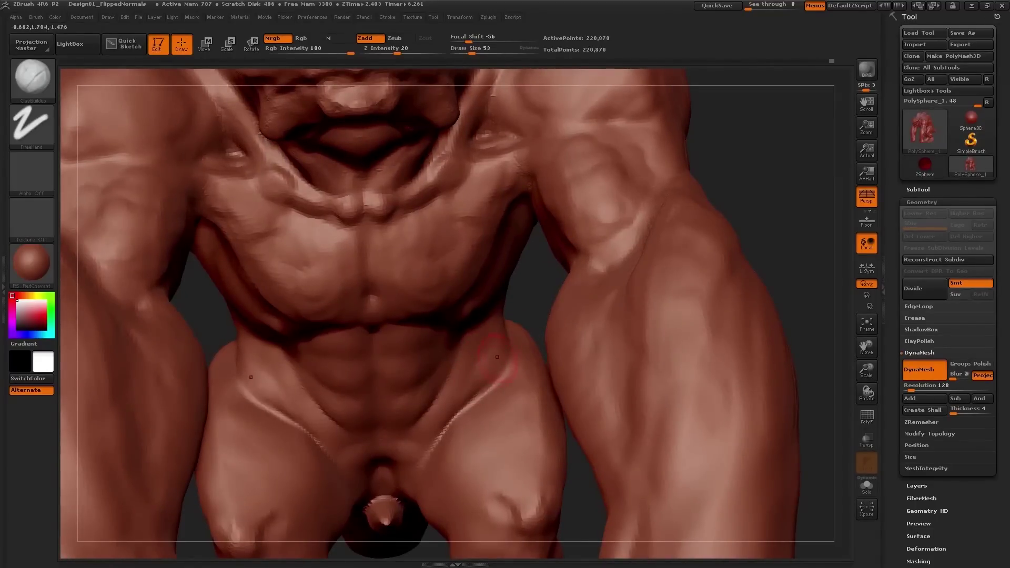
Reshape the waist, hips and upper thighs from the front with the Move brush at a draw size of 181.
{"action": "key", "text": "b"}
{"action": "key", "text": "m"}
{"action": "key", "text": "v"}
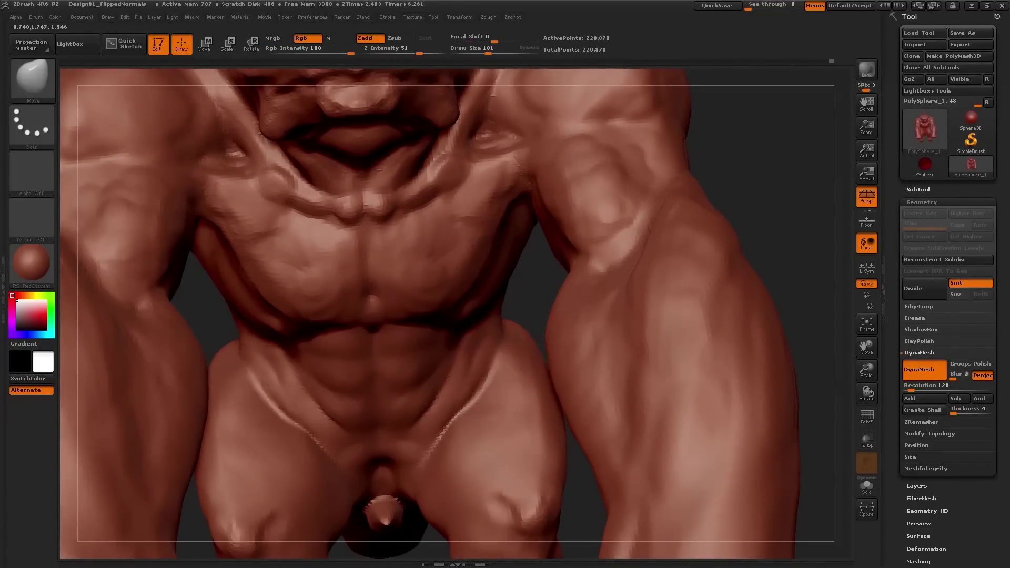
{"action": "left_click_drag", "start_coordinate": [529, 308], "coordinate": [530, 271]}
{"action": "left_click_drag", "start_coordinate": [476, 394], "coordinate": [463, 397]}
{"action": "left_click_drag", "start_coordinate": [537, 337], "coordinate": [562, 355]}
{"action": "left_click_drag", "start_coordinate": [465, 400], "coordinate": [455, 404]}
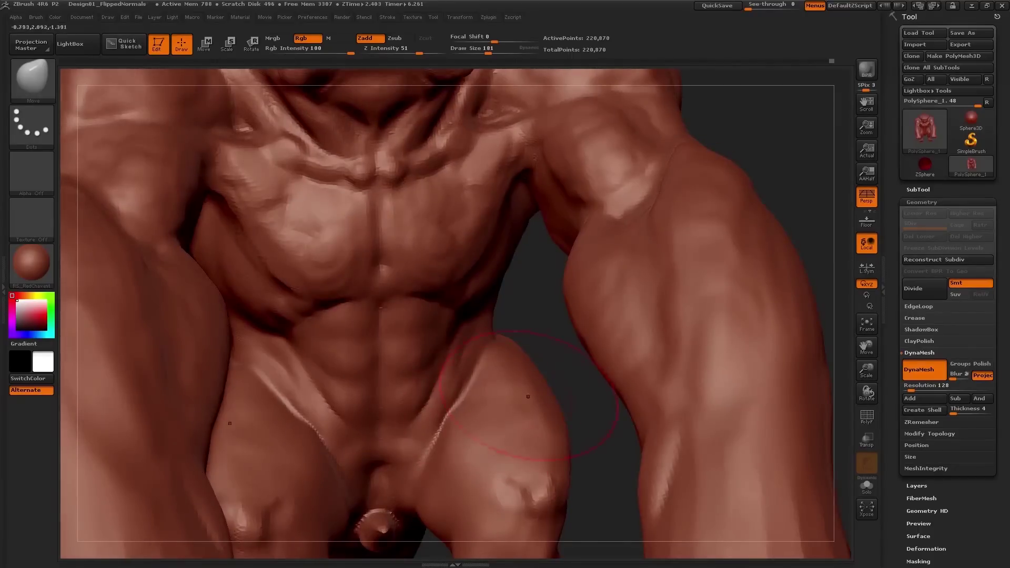
Refine the outer contour of the thigh with the Move brush at a draw size of 89.
{"action": "left_click_drag", "start_coordinate": [528, 316], "coordinate": [520, 257], "text": "alt"}
{"action": "mouse_move", "coordinate": [731, 263]}
{"action": "left_mouse_down", "text": "shift"}
{"action": "mouse_move", "coordinate": [710, 311]}
{"action": "mouse_move", "coordinate": [710, 294]}
{"action": "mouse_move", "coordinate": [710, 321]}
{"action": "left_mouse_up", "text": "shift"}
{"action": "key", "text": "s"}
{"action": "left_click", "coordinate": [530, 389]}
{"action": "mouse_move", "coordinate": [568, 407]}
{"action": "left_mouse_down"}
{"action": "mouse_move", "coordinate": [602, 381]}
{"action": "mouse_move", "coordinate": [484, 402]}
{"action": "mouse_move", "coordinate": [481, 326]}
{"action": "left_mouse_up"}
{"action": "key", "text": "f"}
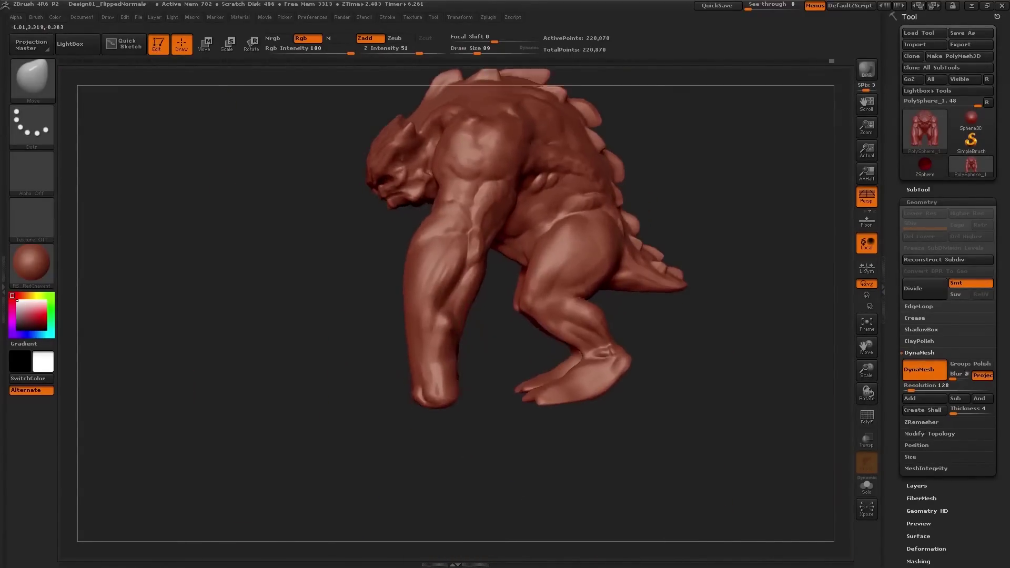
Reshape the front edge of the forearm in side view with the Move brush at draw sizes of 186 and 126.
{"action": "left_click_drag", "start_coordinate": [709, 446], "coordinate": [710, 410], "text": "alt"}
{"action": "key", "text": "s"}
{"action": "left_click_drag", "start_coordinate": [421, 357], "coordinate": [429, 356]}
{"action": "key", "text": "s"}
{"action": "left_click_drag", "start_coordinate": [408, 294], "coordinate": [411, 298]}
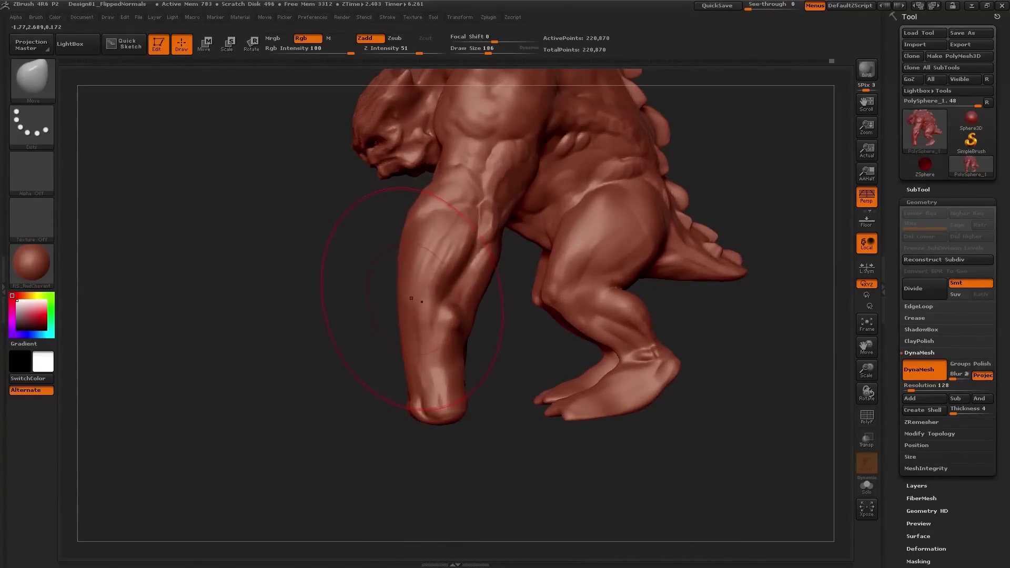
{"action": "key", "text": "s"}
{"action": "mouse_move", "coordinate": [410, 314]}
{"action": "left_mouse_down"}
{"action": "mouse_move", "coordinate": [414, 304]}
{"action": "mouse_move", "coordinate": [370, 319]}
{"action": "left_mouse_up"}
{"action": "key", "text": "s"}
{"action": "left_click", "coordinate": [411, 304]}
{"action": "key", "text": "s"}
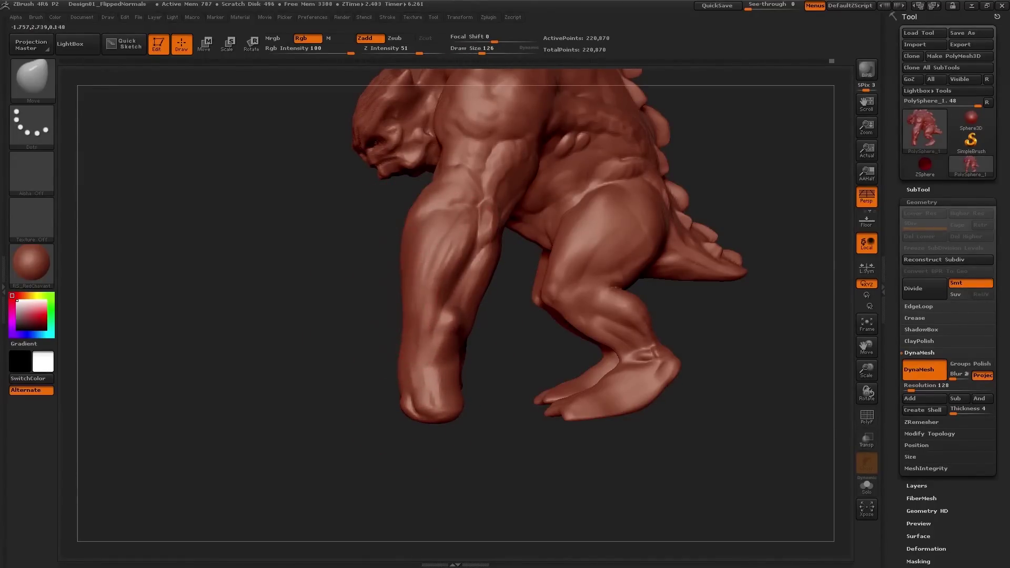
Adjust the lower forearm and wrist in side view with the Move brush at a draw size of 155.
{"action": "key", "text": "s"}
{"action": "mouse_move", "coordinate": [417, 293]}
{"action": "left_mouse_down"}
{"action": "mouse_move", "coordinate": [437, 286]}
{"action": "mouse_move", "coordinate": [445, 296]}
{"action": "left_mouse_up"}
{"action": "key", "text": "s"}
{"action": "key", "text": "s"}
{"action": "left_click_drag", "start_coordinate": [420, 335], "coordinate": [404, 334]}
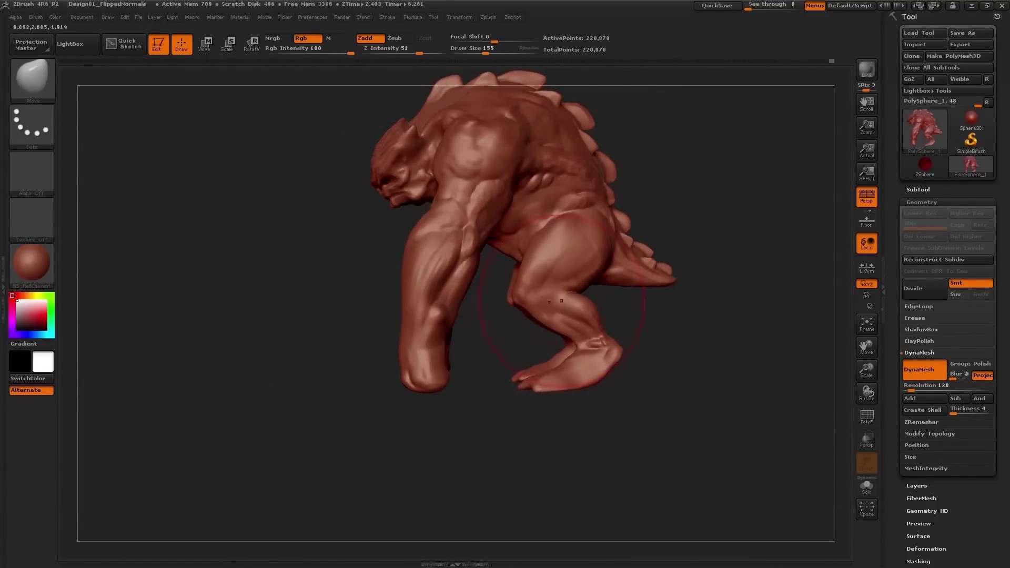
{"action": "left_click_drag", "start_coordinate": [647, 342], "coordinate": [578, 295]}
{"action": "key", "text": "bracketleft"}
{"action": "key", "text": "bracketleft"}
{"action": "key", "text": "bracketleft"}
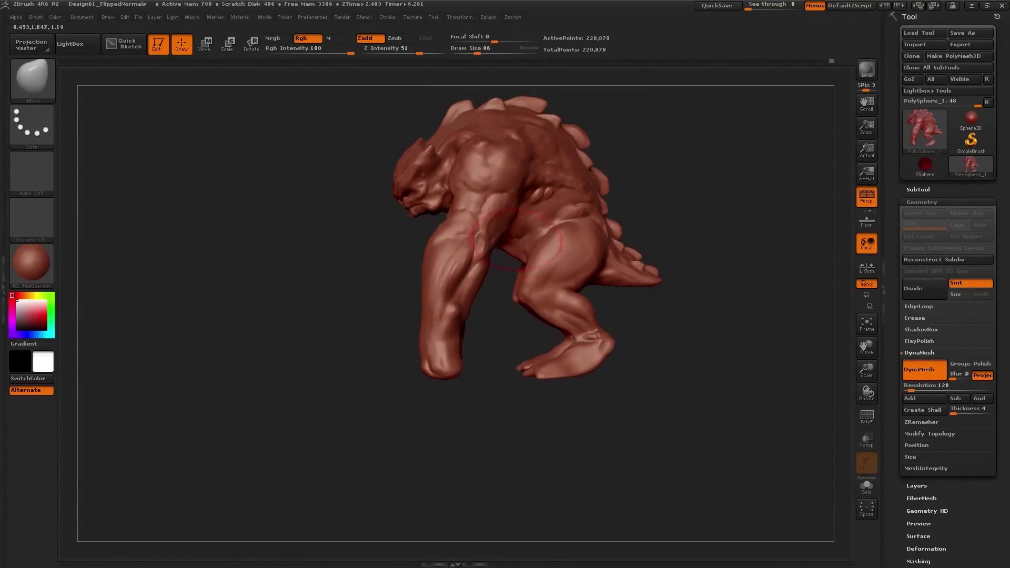
{"action": "left_click_drag", "start_coordinate": [517, 239], "coordinate": [410, 232], "text": "shift"}
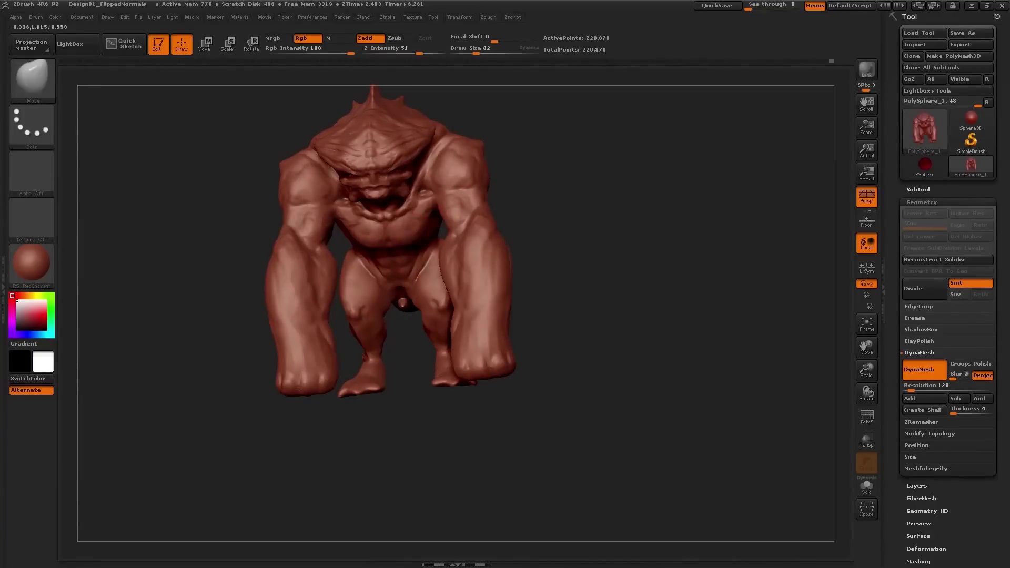
Adjust the shoulder contour from the front with a smaller Move brush.
{"action": "mouse_move", "coordinate": [409, 237]}
{"action": "left_mouse_down", "text": "alt"}
{"action": "mouse_move", "coordinate": [554, 251]}
{"action": "mouse_move", "coordinate": [545, 236]}
{"action": "mouse_move", "coordinate": [557, 236]}
{"action": "mouse_move", "coordinate": [581, 180]}
{"action": "left_mouse_up", "text": "alt"}
{"action": "key", "text": "bracketleft"}
{"action": "key", "text": "bracketleft"}
{"action": "key", "text": "bracketleft"}
{"action": "key", "text": "bracketright"}
{"action": "key", "text": "s"}
{"action": "right_click_drag", "start_coordinate": [579, 188], "coordinate": [547, 223]}
{"action": "key", "text": "s"}
{"action": "key", "text": "s"}
{"action": "left_click_drag", "start_coordinate": [545, 223], "coordinate": [557, 223]}
{"action": "left_click_drag", "start_coordinate": [549, 237], "coordinate": [544, 245]}
Push out the contour of the forearm from the front with a large Move brush, starting from a draw size of 197.
{"action": "right_click_drag", "start_coordinate": [545, 245], "coordinate": [531, 315]}
{"action": "key", "text": "bracketright"}
{"action": "key", "text": "bracketright"}
{"action": "key", "text": "bracketright"}
{"action": "key", "text": "bracketright"}
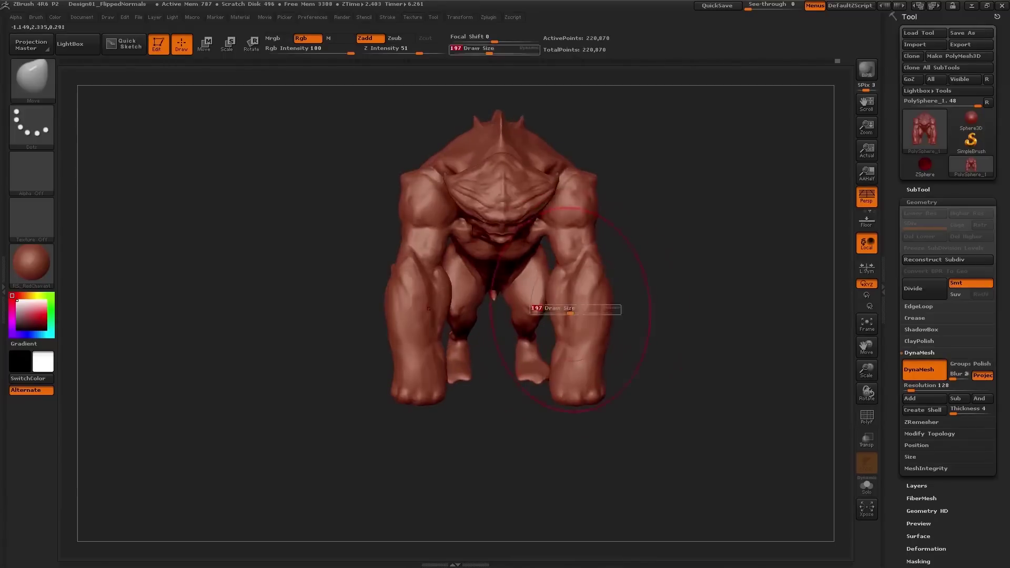
{"action": "right_click_drag", "start_coordinate": [474, 293], "coordinate": [572, 379]}
{"action": "right_click_drag", "start_coordinate": [590, 343], "coordinate": [587, 297]}
{"action": "key", "text": "s"}
{"action": "left_click_drag", "start_coordinate": [582, 352], "coordinate": [591, 352]}
{"action": "left_click_drag", "start_coordinate": [591, 336], "coordinate": [602, 339]}
{"action": "right_click_drag", "start_coordinate": [595, 337], "coordinate": [510, 318]}
Refine the arm's contour from several angles with the Move brush, varying the draw size.
{"action": "right_click_drag", "start_coordinate": [600, 315], "coordinate": [526, 297]}
{"action": "key", "text": "s"}
{"action": "left_click_drag", "start_coordinate": [560, 293], "coordinate": [554, 292]}
{"action": "mouse_move", "coordinate": [555, 293]}
{"action": "right_mouse_down"}
{"action": "mouse_move", "coordinate": [583, 281]}
{"action": "mouse_move", "coordinate": [635, 285]}
{"action": "right_mouse_up"}
{"action": "key", "text": "s"}
{"action": "left_click_drag", "start_coordinate": [635, 286], "coordinate": [619, 284]}
{"action": "right_click_drag", "start_coordinate": [622, 289], "coordinate": [591, 314]}
{"action": "key", "text": "s"}
{"action": "left_click_drag", "start_coordinate": [591, 315], "coordinate": [588, 313]}
Adjust the side of the torso and the inner thigh from the front with the Move brush at a draw size of 140.
{"action": "mouse_move", "coordinate": [588, 313]}
{"action": "right_mouse_down", "text": "ctrl"}
{"action": "mouse_move", "coordinate": [570, 299]}
{"action": "mouse_move", "coordinate": [605, 321]}
{"action": "mouse_move", "coordinate": [607, 297]}
{"action": "right_mouse_up", "text": "ctrl"}
{"action": "key", "text": "s"}
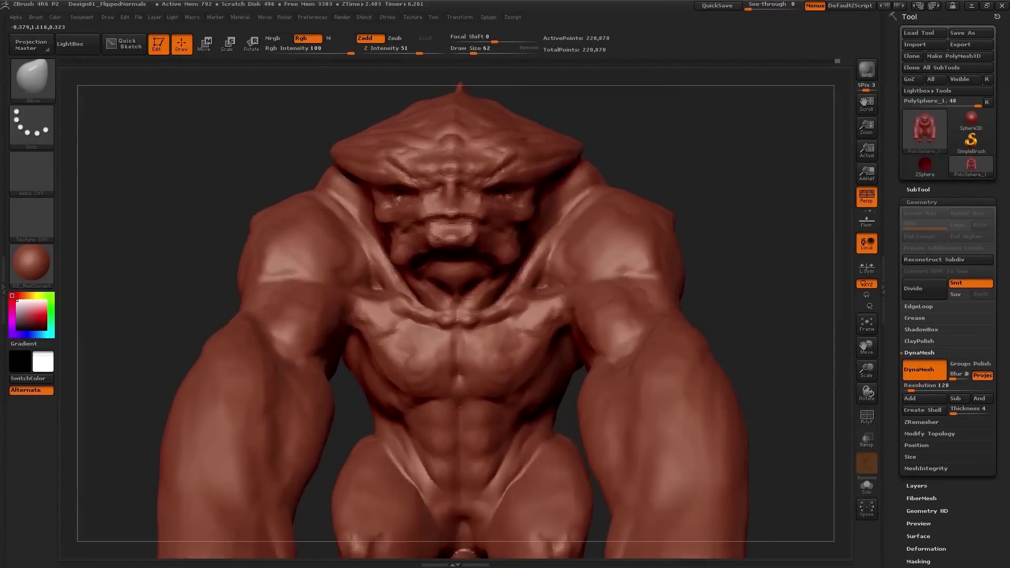
{"action": "mouse_move", "coordinate": [533, 269]}
{"action": "right_mouse_down", "text": "ctrl"}
{"action": "mouse_move", "coordinate": [533, 356]}
{"action": "mouse_move", "coordinate": [535, 328]}
{"action": "right_mouse_up", "text": "ctrl"}
{"action": "key", "text": "s"}
{"action": "left_click_drag", "start_coordinate": [535, 385], "coordinate": [540, 385]}
{"action": "left_click_drag", "start_coordinate": [530, 402], "coordinate": [542, 400]}
{"action": "right_click_drag", "start_coordinate": [541, 399], "coordinate": [544, 447]}
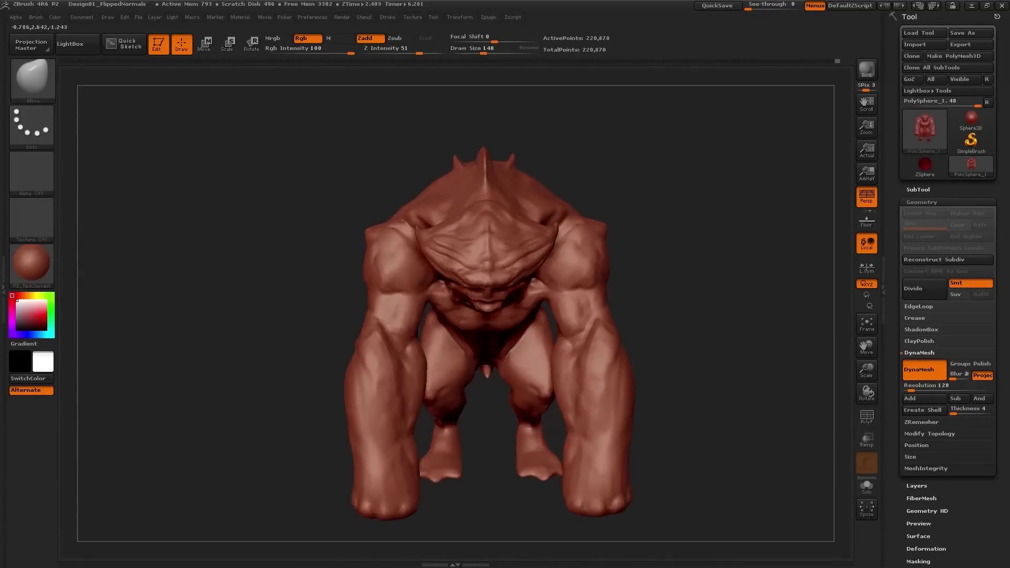
{"action": "left_click_drag", "start_coordinate": [519, 372], "coordinate": [509, 372]}
{"action": "mouse_move", "coordinate": [509, 372]}
{"action": "right_mouse_down"}
{"action": "mouse_move", "coordinate": [480, 356]}
{"action": "mouse_move", "coordinate": [544, 337]}
{"action": "mouse_move", "coordinate": [521, 339]}
{"action": "mouse_move", "coordinate": [518, 324]}
{"action": "mouse_move", "coordinate": [518, 363]}
{"action": "mouse_move", "coordinate": [536, 294]}
{"action": "mouse_move", "coordinate": [469, 272]}
{"action": "right_mouse_up"}
Prepare the Move brush at a draw size of 82 and inspect the flank and back from behind.
{"action": "key", "text": "s"}
{"action": "left_click_drag", "start_coordinate": [635, 261], "coordinate": [655, 261]}
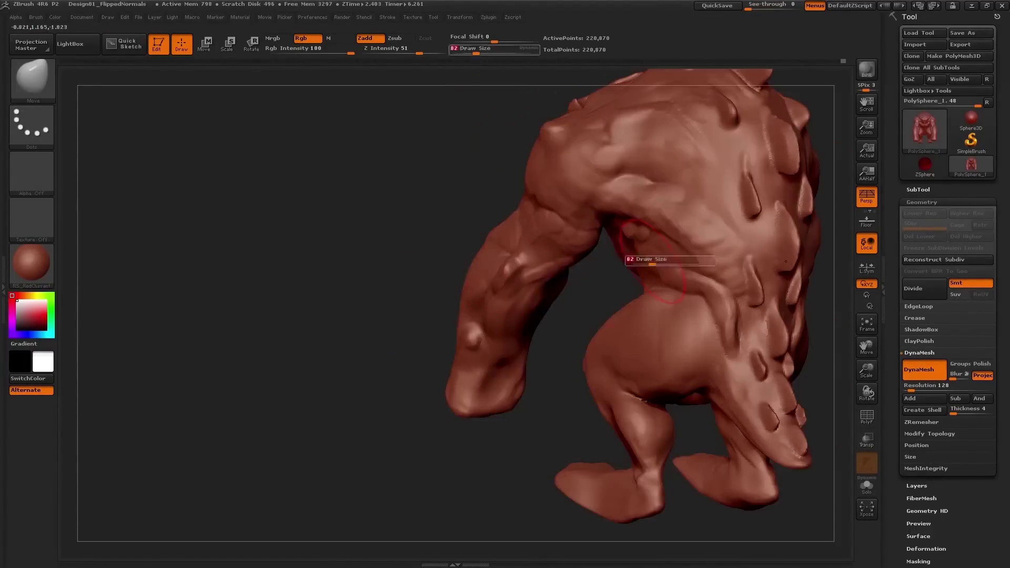
{"action": "mouse_move", "coordinate": [657, 221]}
{"action": "right_mouse_down"}
{"action": "mouse_move", "coordinate": [649, 212]}
{"action": "mouse_move", "coordinate": [560, 297]}
{"action": "mouse_move", "coordinate": [565, 263]}
{"action": "right_mouse_up"}
{"action": "key", "text": "s"}
{"action": "left_click_drag", "start_coordinate": [584, 255], "coordinate": [590, 255]}
{"action": "mouse_move", "coordinate": [587, 252]}
{"action": "right_mouse_down"}
{"action": "mouse_move", "coordinate": [678, 252]}
{"action": "mouse_move", "coordinate": [741, 271]}
{"action": "right_mouse_up"}
{"action": "mouse_move", "coordinate": [609, 300]}
{"action": "right_mouse_down", "text": "ctrl"}
{"action": "mouse_move", "coordinate": [629, 138]}
{"action": "mouse_move", "coordinate": [581, 128]}
{"action": "right_mouse_up", "text": "ctrl"}
Make broad proportion changes with the Move brush at a draw size of 238, undoing one stroke and redoing it.
{"action": "mouse_move", "coordinate": [543, 266]}
{"action": "right_mouse_down"}
{"action": "mouse_move", "coordinate": [572, 302]}
{"action": "mouse_move", "coordinate": [467, 335]}
{"action": "mouse_move", "coordinate": [433, 333]}
{"action": "mouse_move", "coordinate": [427, 319]}
{"action": "right_mouse_up"}
{"action": "key", "text": "s"}
{"action": "left_click_drag", "start_coordinate": [426, 316], "coordinate": [421, 316]}
{"action": "key", "text": "s"}
{"action": "mouse_move", "coordinate": [422, 316]}
{"action": "right_mouse_down", "text": "alt"}
{"action": "mouse_move", "coordinate": [448, 283]}
{"action": "mouse_move", "coordinate": [394, 292]}
{"action": "mouse_move", "coordinate": [412, 328]}
{"action": "right_mouse_up", "text": "alt"}
{"action": "key", "text": "s"}
{"action": "left_click_drag", "start_coordinate": [329, 287], "coordinate": [334, 287]}
{"action": "right_click_drag", "start_coordinate": [239, 252], "coordinate": [249, 279], "text": "alt"}
{"action": "key", "text": "s"}
{"action": "left_click_drag", "start_coordinate": [250, 279], "coordinate": [262, 279]}
{"action": "left_click_drag", "start_coordinate": [261, 286], "coordinate": [249, 282]}
{"action": "right_click_drag", "start_coordinate": [239, 271], "coordinate": [263, 266]}
{"action": "key", "text": "ctrl+z"}
{"action": "left_click_drag", "start_coordinate": [254, 237], "coordinate": [257, 246]}
{"action": "mouse_move", "coordinate": [257, 246]}
{"action": "right_mouse_down"}
{"action": "mouse_move", "coordinate": [270, 163]}
{"action": "mouse_move", "coordinate": [338, 225]}
{"action": "mouse_move", "coordinate": [399, 231]}
{"action": "right_mouse_up"}
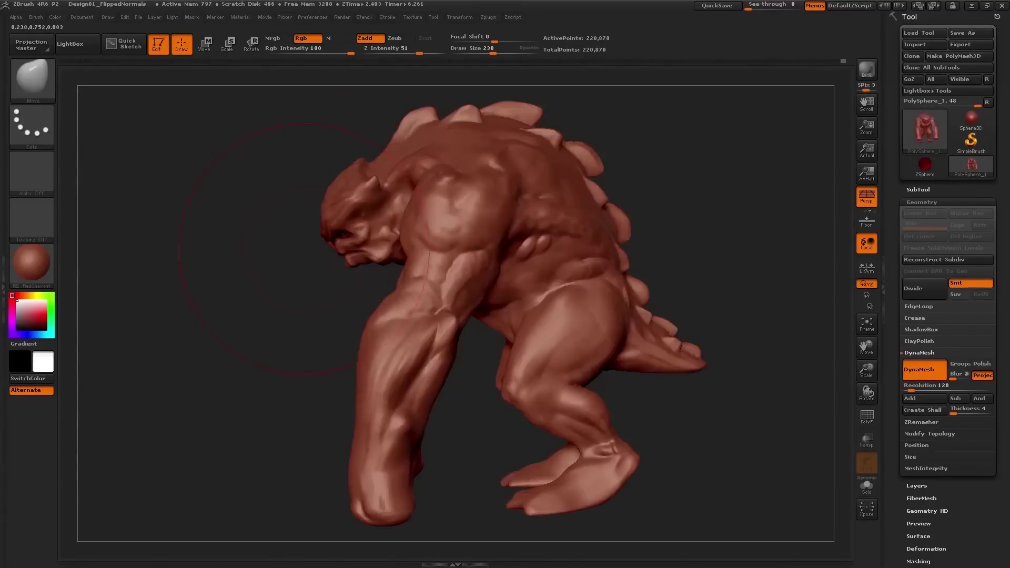
Push out the outer contour of the forearm below the elbow with the Move brush at a draw size of 109.
{"action": "mouse_move", "coordinate": [331, 252]}
{"action": "right_mouse_down"}
{"action": "mouse_move", "coordinate": [262, 184]}
{"action": "mouse_move", "coordinate": [312, 253]}
{"action": "mouse_move", "coordinate": [321, 247]}
{"action": "mouse_move", "coordinate": [309, 264]}
{"action": "right_mouse_up"}
{"action": "key", "text": "s"}
{"action": "left_click_drag", "start_coordinate": [309, 257], "coordinate": [313, 258]}
{"action": "key", "text": "s"}
{"action": "left_click", "coordinate": [298, 300]}
{"action": "key", "text": "s"}
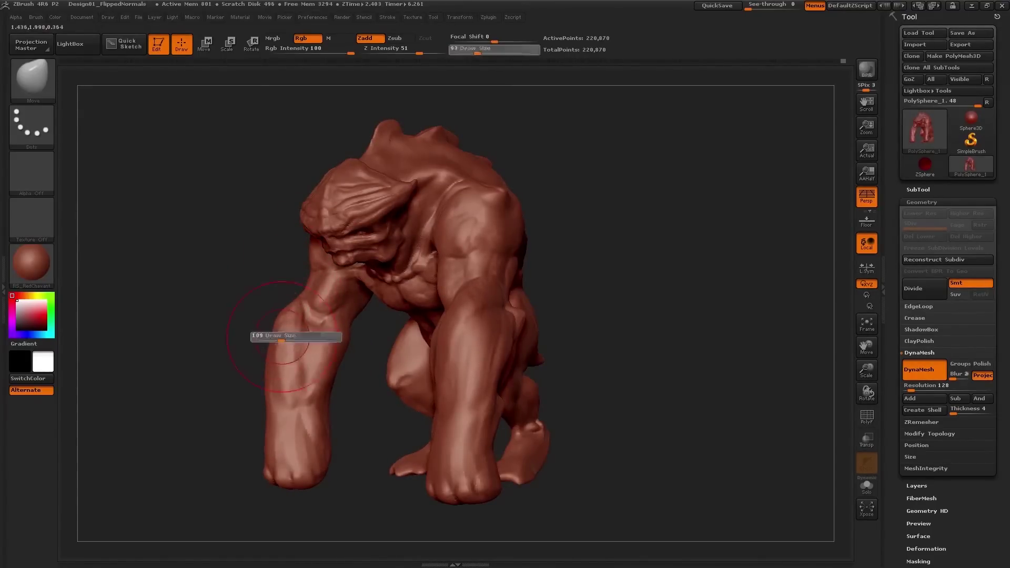
{"action": "left_click", "coordinate": [284, 339]}
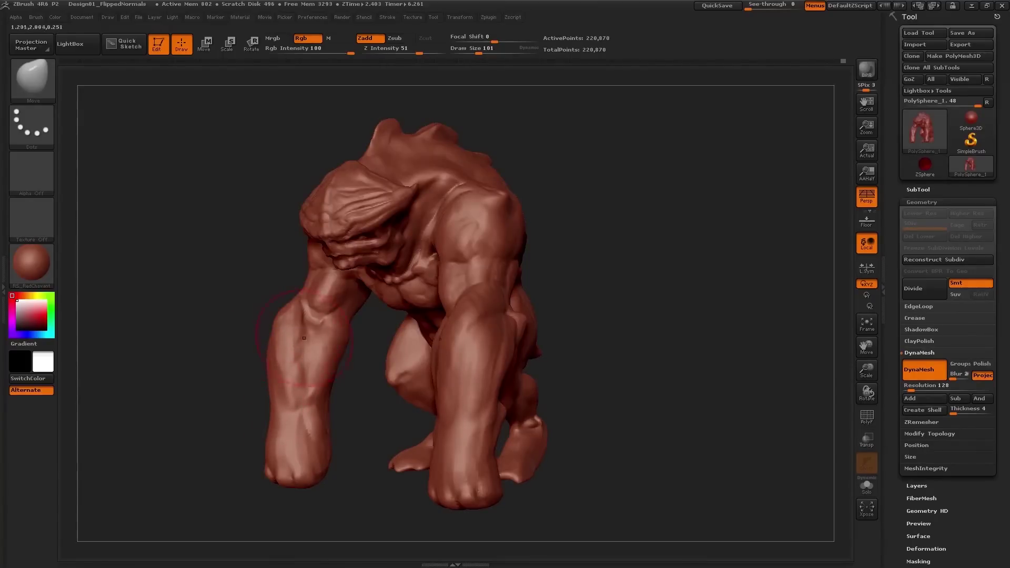
Refine the inner side of the forearm with the Move brush at a draw size of 97.
{"action": "key", "text": "s"}
{"action": "left_click", "coordinate": [340, 344]}
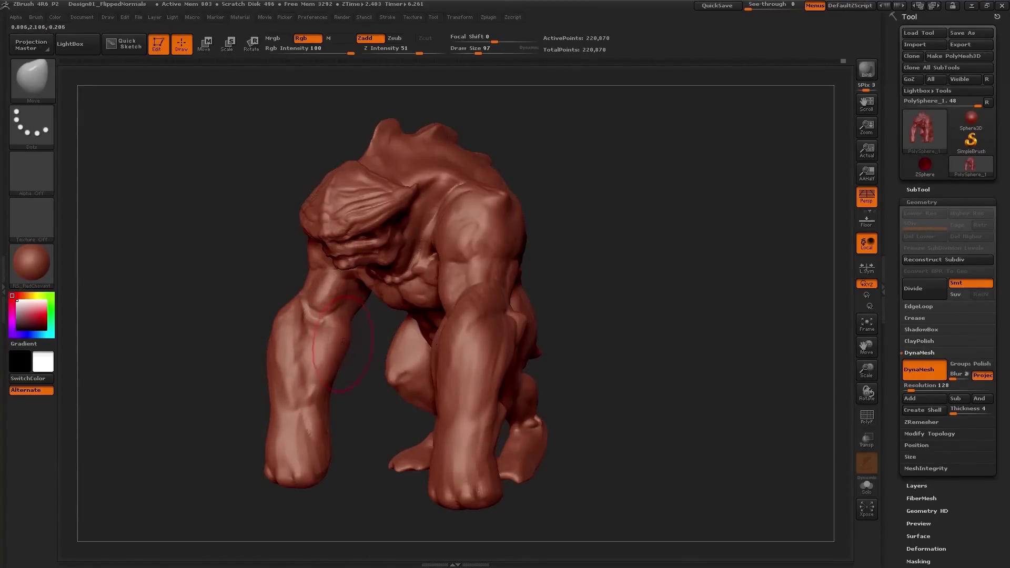
{"action": "mouse_move", "coordinate": [344, 375]}
{"action": "left_mouse_down"}
{"action": "mouse_move", "coordinate": [366, 377]}
{"action": "mouse_move", "coordinate": [323, 376]}
{"action": "mouse_move", "coordinate": [474, 347]}
{"action": "mouse_move", "coordinate": [462, 336]}
{"action": "mouse_move", "coordinate": [435, 362]}
{"action": "left_mouse_up"}
{"action": "key", "text": "s"}
{"action": "left_click", "coordinate": [354, 381]}
{"action": "key", "text": "s"}
Fine-tune the arm contours from the three-quarter and front views with the Move brush at varying draw sizes.
{"action": "left_click_drag", "start_coordinate": [547, 316], "coordinate": [491, 357]}
{"action": "key", "text": "s"}
{"action": "left_click_drag", "start_coordinate": [557, 350], "coordinate": [495, 345]}
{"action": "key", "text": "s"}
{"action": "mouse_move", "coordinate": [496, 345]}
{"action": "left_mouse_down"}
{"action": "mouse_move", "coordinate": [487, 345]}
{"action": "mouse_move", "coordinate": [496, 345]}
{"action": "left_mouse_up"}
{"action": "right_click_drag", "start_coordinate": [500, 348], "coordinate": [502, 333]}
{"action": "key", "text": "s"}
{"action": "left_click_drag", "start_coordinate": [501, 334], "coordinate": [502, 332]}
{"action": "mouse_move", "coordinate": [514, 320]}
{"action": "right_mouse_down"}
{"action": "mouse_move", "coordinate": [560, 325]}
{"action": "mouse_move", "coordinate": [532, 309]}
{"action": "right_mouse_up"}
{"action": "key", "text": "s"}
{"action": "left_click_drag", "start_coordinate": [532, 309], "coordinate": [530, 309]}
{"action": "right_click_drag", "start_coordinate": [526, 308], "coordinate": [557, 303]}
Check the creature's front view as a solid black silhouette with the Move brush at a draw size of 86.
{"action": "mouse_move", "coordinate": [517, 272]}
{"action": "right_mouse_down"}
{"action": "mouse_move", "coordinate": [549, 244]}
{"action": "mouse_move", "coordinate": [532, 259]}
{"action": "right_mouse_up"}
{"action": "key", "text": "s"}
{"action": "key", "text": "v"}
{"action": "key", "text": "v"}
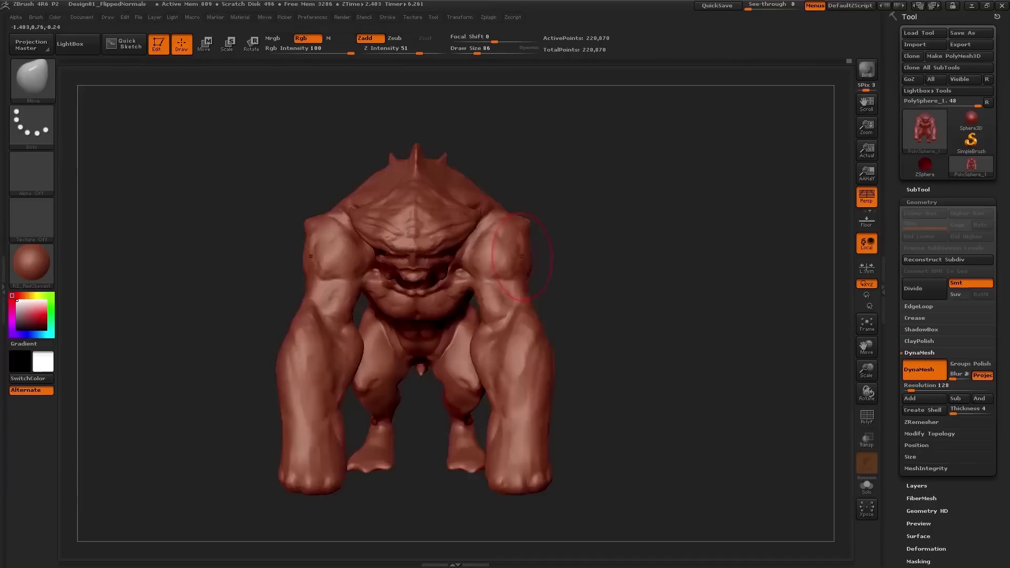
{"action": "key", "text": "v"}
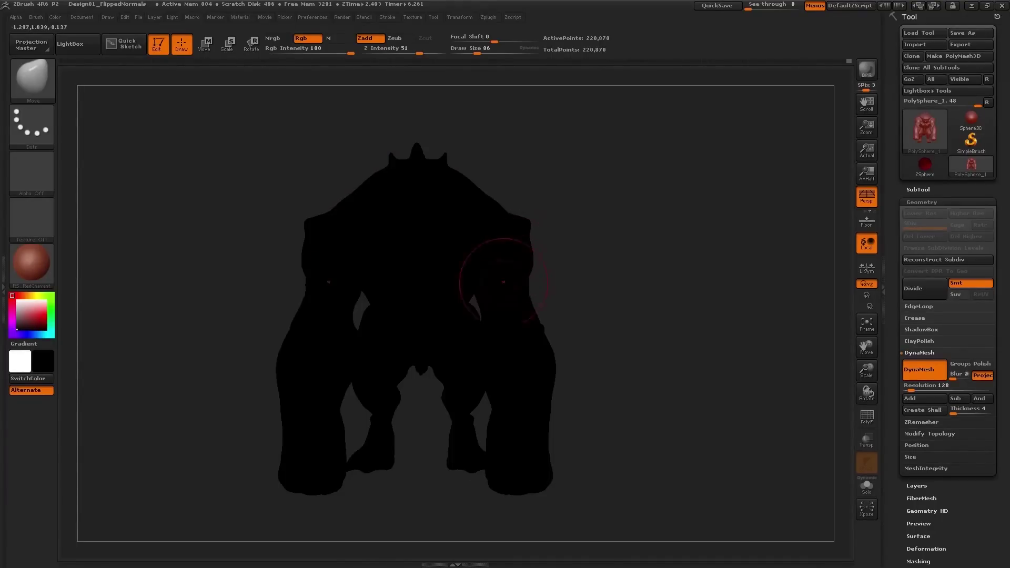
Adjust the inner thigh beside the groin with the Move brush at a draw size of 86 and check the front silhouette.
{"action": "right_click_drag", "start_coordinate": [446, 399], "coordinate": [452, 339], "text": "alt"}
{"action": "key", "text": "v"}
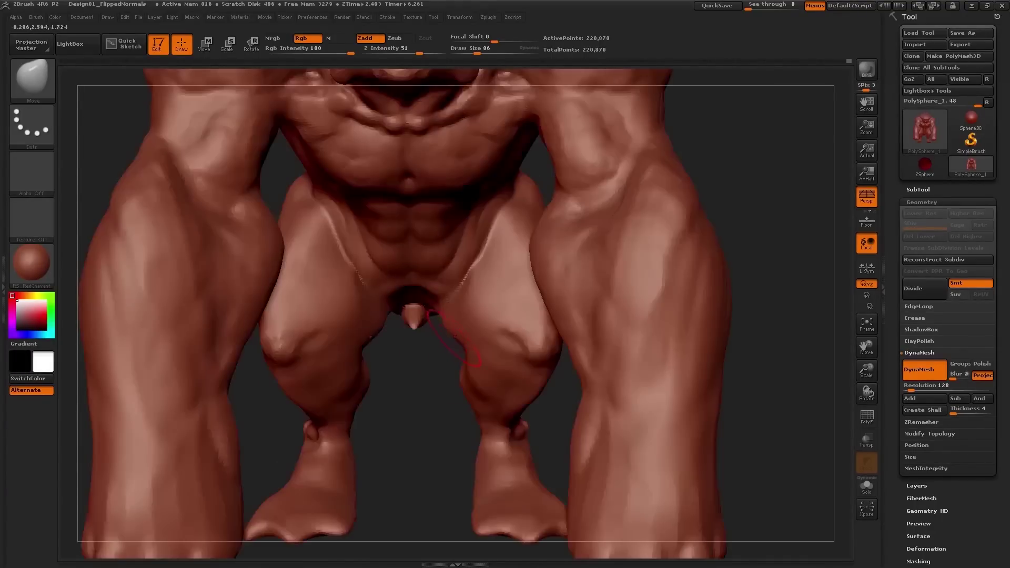
{"action": "left_click_drag", "start_coordinate": [446, 329], "coordinate": [456, 334]}
{"action": "key", "text": "v"}
{"action": "right_click_drag", "start_coordinate": [487, 363], "coordinate": [444, 275], "text": "alt"}
{"action": "mouse_move", "coordinate": [495, 311]}
{"action": "right_mouse_down", "text": "alt"}
{"action": "mouse_move", "coordinate": [498, 284]}
{"action": "mouse_move", "coordinate": [518, 400]}
{"action": "right_mouse_up", "text": "alt"}
{"action": "left_click_drag", "start_coordinate": [517, 408], "coordinate": [516, 389], "text": "shift"}
{"action": "right_click_drag", "start_coordinate": [513, 389], "coordinate": [505, 315], "text": "alt"}
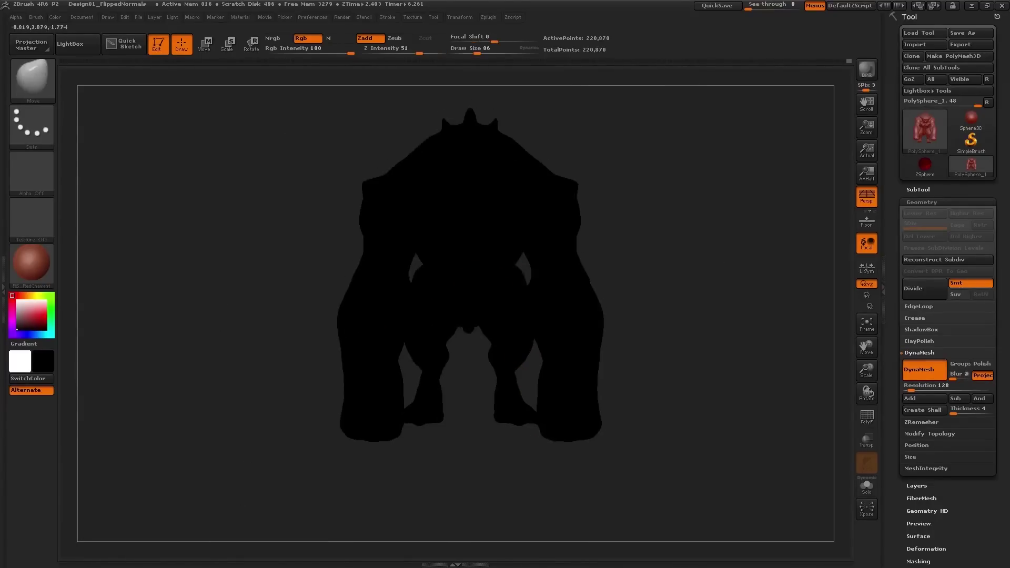
{"action": "key", "text": "v"}
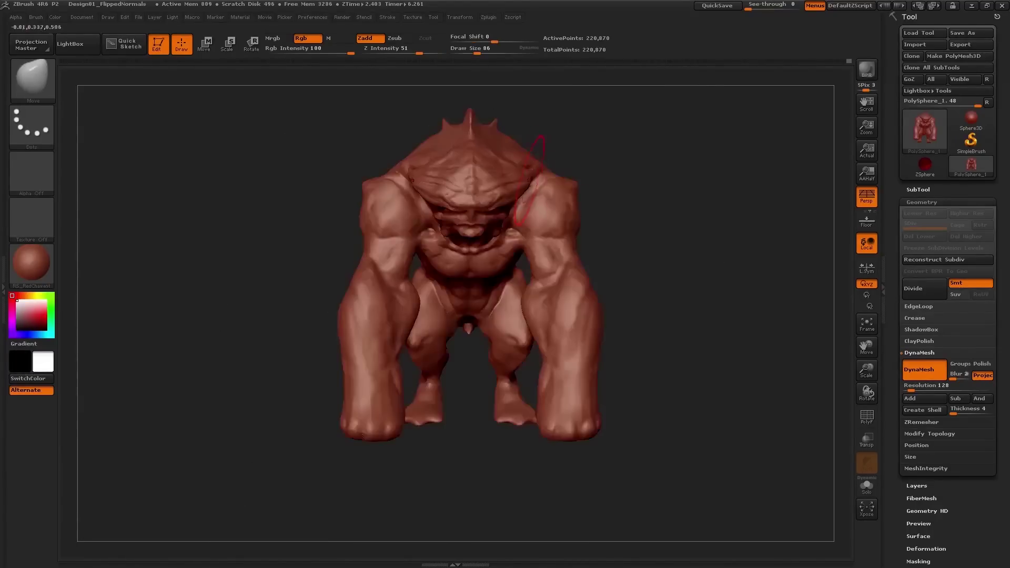
Push out the slope between the head and shoulders with the Move brush at a draw size of 118, comparing silhouette and shaded views.
{"action": "key", "text": "v"}
{"action": "key", "text": "s"}
{"action": "left_click_drag", "start_coordinate": [540, 164], "coordinate": [544, 166]}
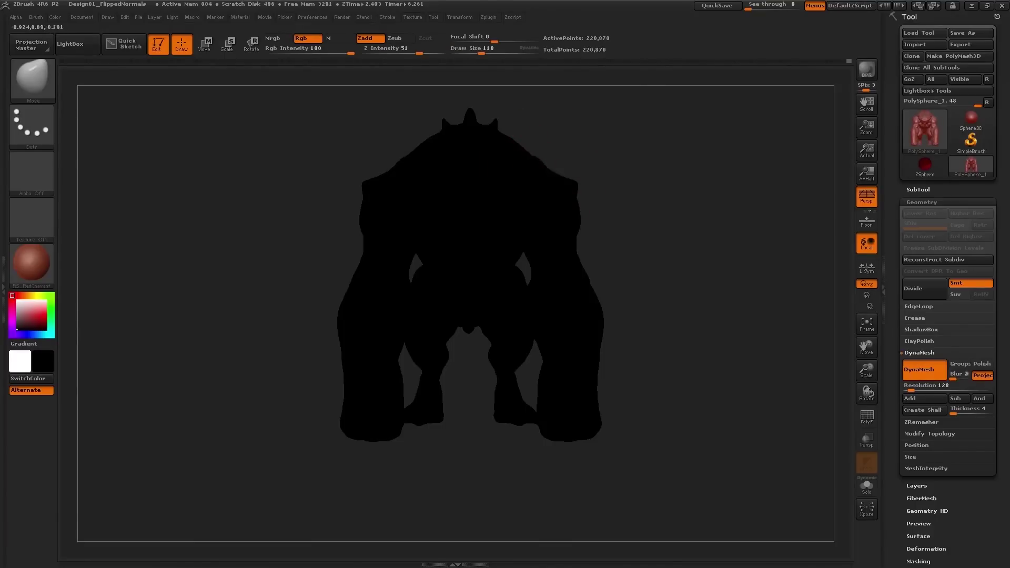
{"action": "key", "text": "v"}
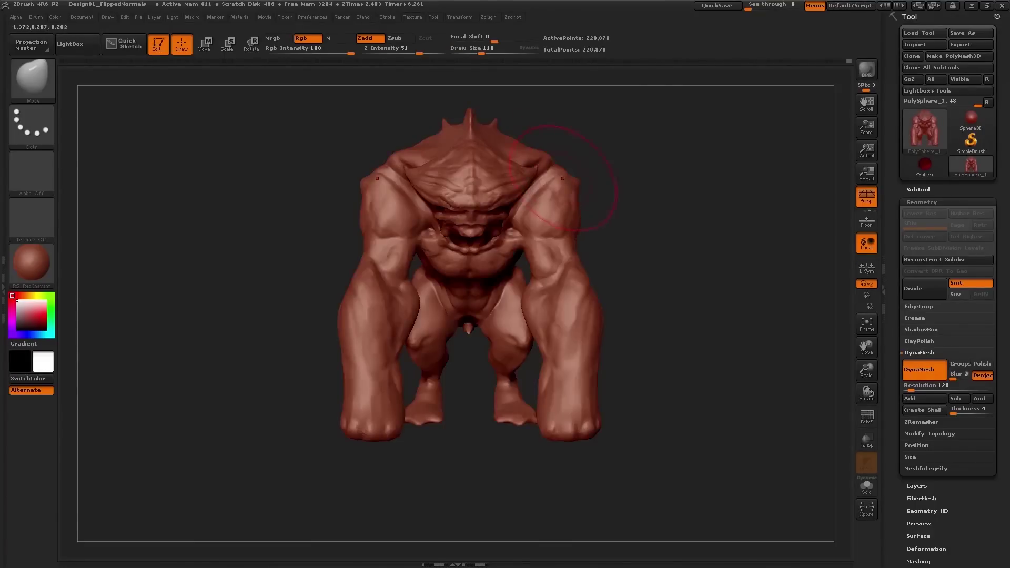
{"action": "key", "text": "v"}
{"action": "key", "text": "v"}
Try to reshape the shoulder line beside the head with the Move brush and undo the last stroke.
{"action": "key", "text": "s"}
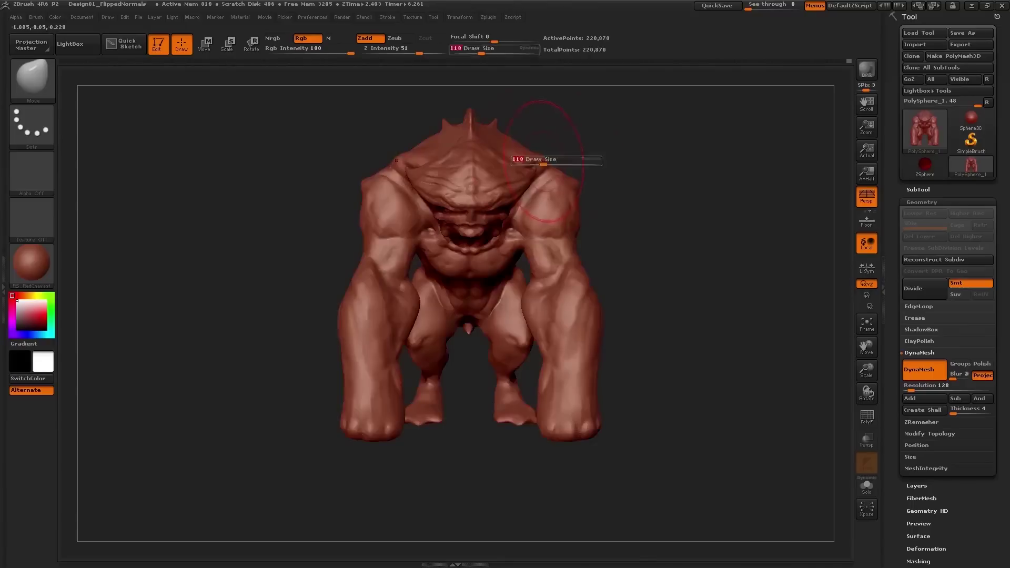
{"action": "mouse_move", "coordinate": [549, 167]}
{"action": "right_mouse_down"}
{"action": "mouse_move", "coordinate": [507, 168]}
{"action": "mouse_move", "coordinate": [549, 158]}
{"action": "mouse_move", "coordinate": [547, 166]}
{"action": "right_mouse_up"}
{"action": "key", "text": "s"}
{"action": "left_click_drag", "start_coordinate": [547, 165], "coordinate": [536, 175]}
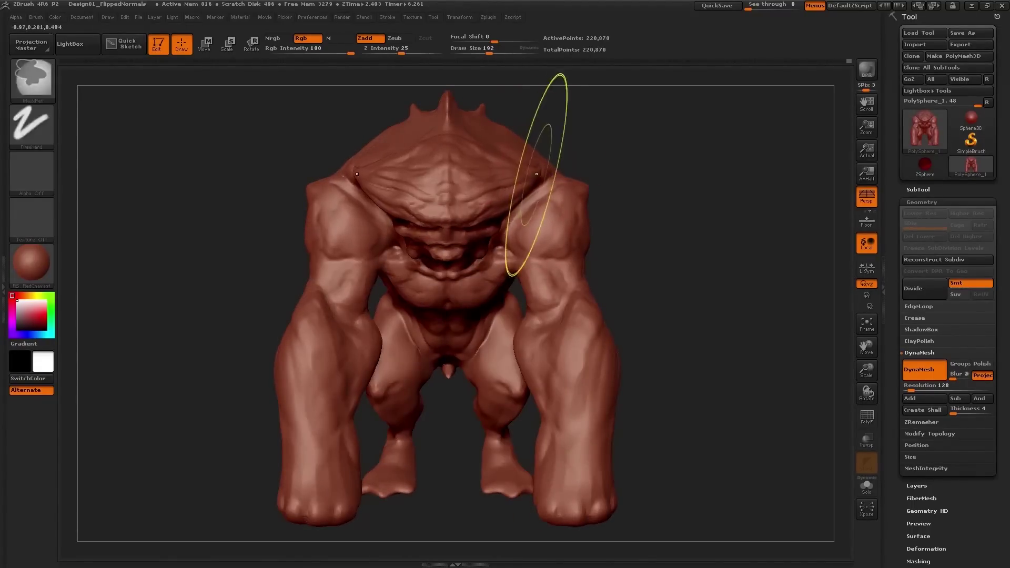
{"action": "key", "text": "ctrl+z"}
Refine the edge where the head meets the shoulders with the Move brush at a smaller draw size of 82.
{"action": "right_click_drag", "start_coordinate": [536, 175], "coordinate": [542, 153]}
{"action": "key", "text": "s"}
{"action": "left_click_drag", "start_coordinate": [542, 158], "coordinate": [526, 159]}
{"action": "right_click_drag", "start_coordinate": [541, 173], "coordinate": [537, 151]}
{"action": "key", "text": "s"}
{"action": "left_click_drag", "start_coordinate": [536, 151], "coordinate": [532, 151]}
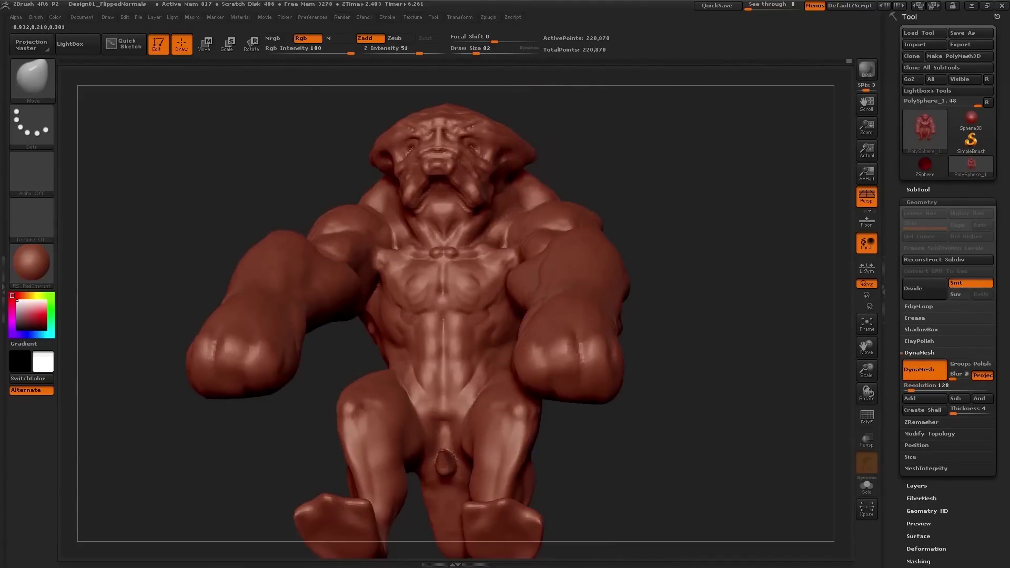
{"action": "right_click_drag", "start_coordinate": [532, 151], "coordinate": [547, 158]}
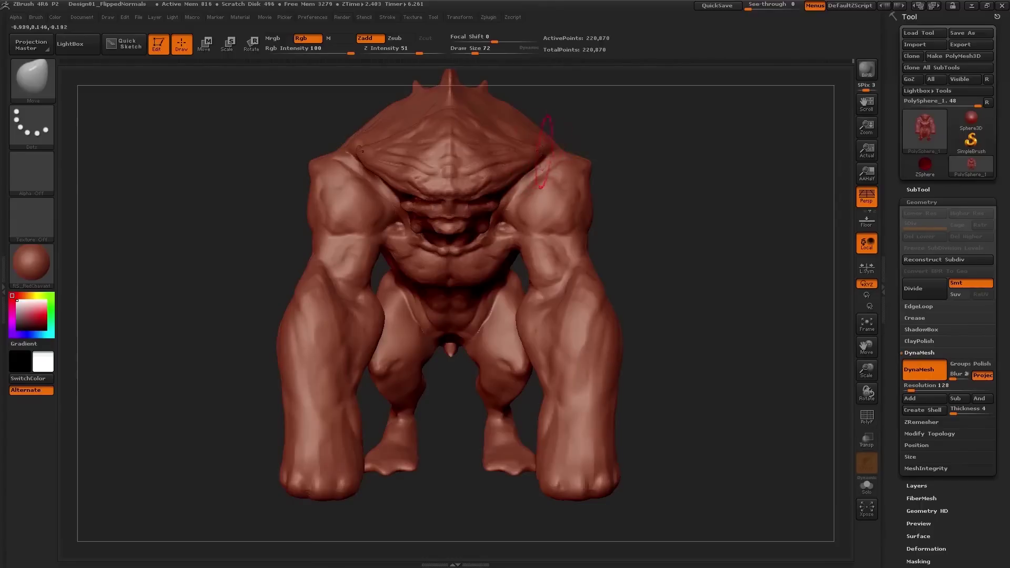
Enlarge the Move brush's draw size to 118 and examine the shoulders and arms from the front in silhouette.
{"action": "key", "text": "bracketright"}
{"action": "key", "text": "bracketright"}
{"action": "right_click_drag", "start_coordinate": [517, 115], "coordinate": [536, 207]}
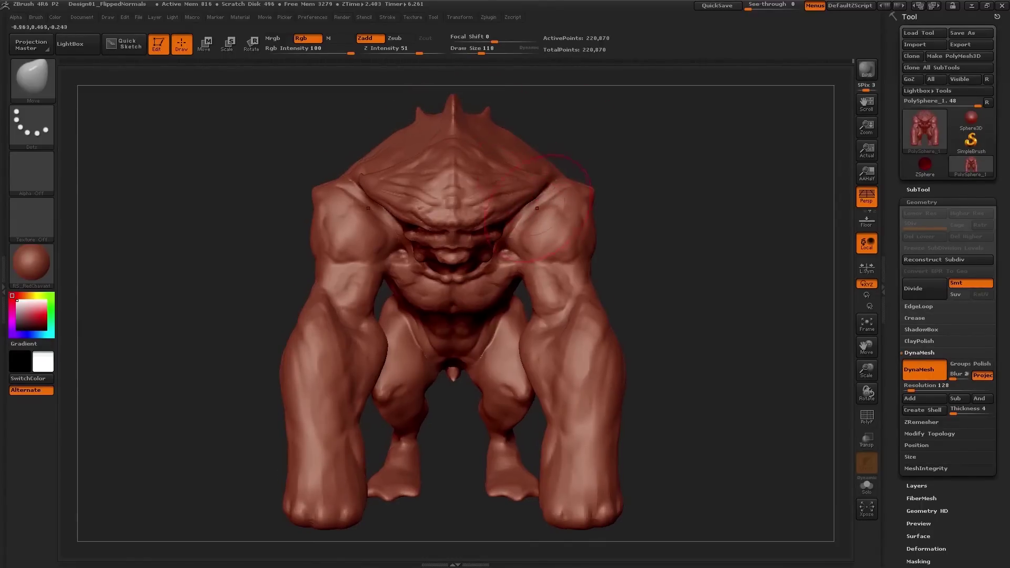
{"action": "key", "text": "bracketright"}
{"action": "key", "text": "bracketleft"}
{"action": "key", "text": "bracketleft"}
{"action": "mouse_move", "coordinate": [589, 212]}
{"action": "right_mouse_down"}
{"action": "mouse_move", "coordinate": [568, 215]}
{"action": "mouse_move", "coordinate": [557, 263]}
{"action": "mouse_move", "coordinate": [515, 339]}
{"action": "mouse_move", "coordinate": [530, 352]}
{"action": "mouse_move", "coordinate": [536, 284]}
{"action": "right_mouse_up"}
{"action": "key", "text": "bracketright"}
{"action": "key", "text": "bracketright"}
{"action": "key", "text": "v"}
{"action": "mouse_move", "coordinate": [483, 300]}
{"action": "right_mouse_down", "text": "alt"}
{"action": "mouse_move", "coordinate": [480, 357]}
{"action": "mouse_move", "coordinate": [479, 328]}
{"action": "right_mouse_up", "text": "alt"}
Pull the tail tip farther back in the side-view silhouette with the Move brush at a draw size of 101.
{"action": "key", "text": "s"}
{"action": "left_click", "coordinate": [510, 207]}
{"action": "key", "text": "s"}
{"action": "left_click", "coordinate": [522, 207]}
{"action": "key", "text": "s"}
{"action": "left_click", "coordinate": [579, 239]}
{"action": "left_click_drag", "start_coordinate": [594, 258], "coordinate": [596, 265]}
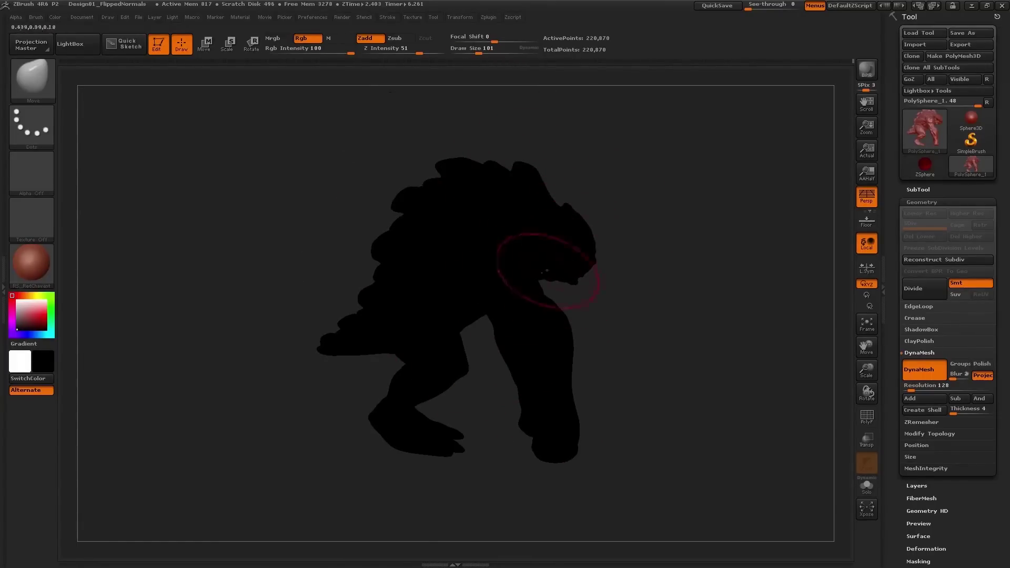
{"action": "left_click_drag", "start_coordinate": [316, 350], "coordinate": [295, 343]}
{"action": "key", "text": "v"}
{"action": "key", "text": "v"}
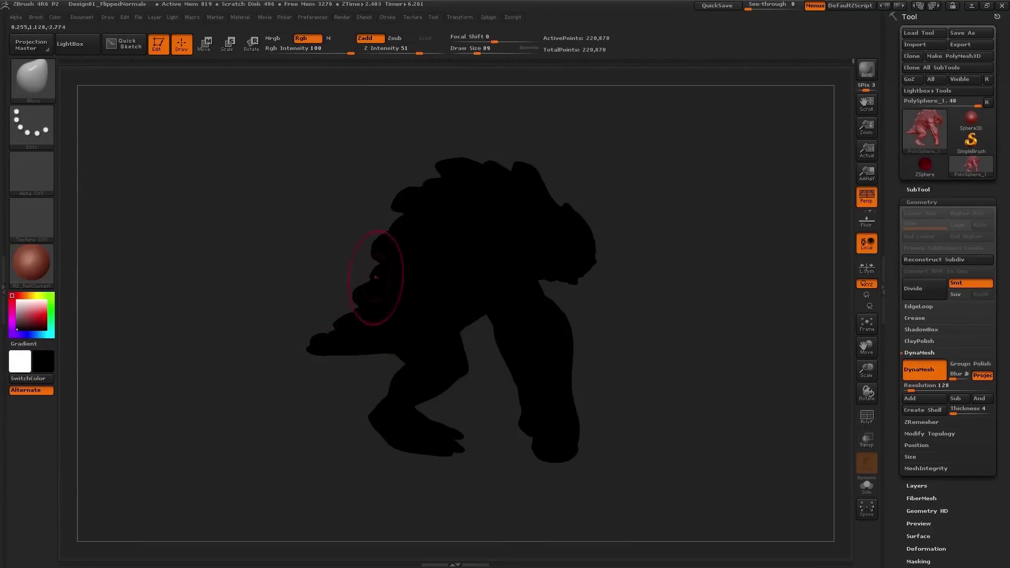
{"action": "key", "text": "v"}
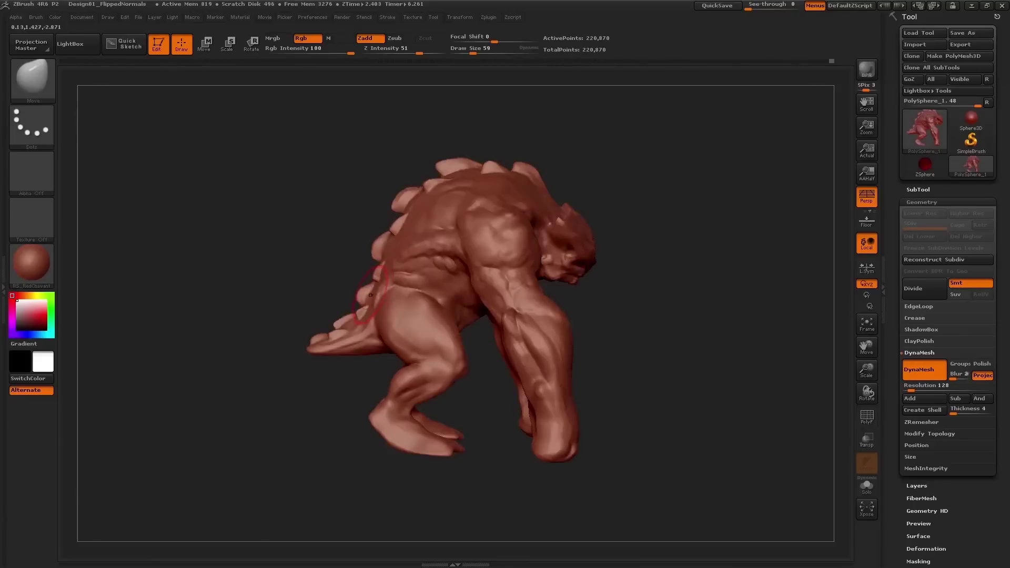
Reshape the spikes along the lower back from the side with the Move brush at a draw size of 50.
{"action": "key", "text": "v"}
{"action": "mouse_move", "coordinate": [374, 273]}
{"action": "left_mouse_down", "text": "alt"}
{"action": "mouse_move", "coordinate": [345, 307]}
{"action": "mouse_move", "coordinate": [354, 314]}
{"action": "left_mouse_up", "text": "alt"}
{"action": "key", "text": "v"}
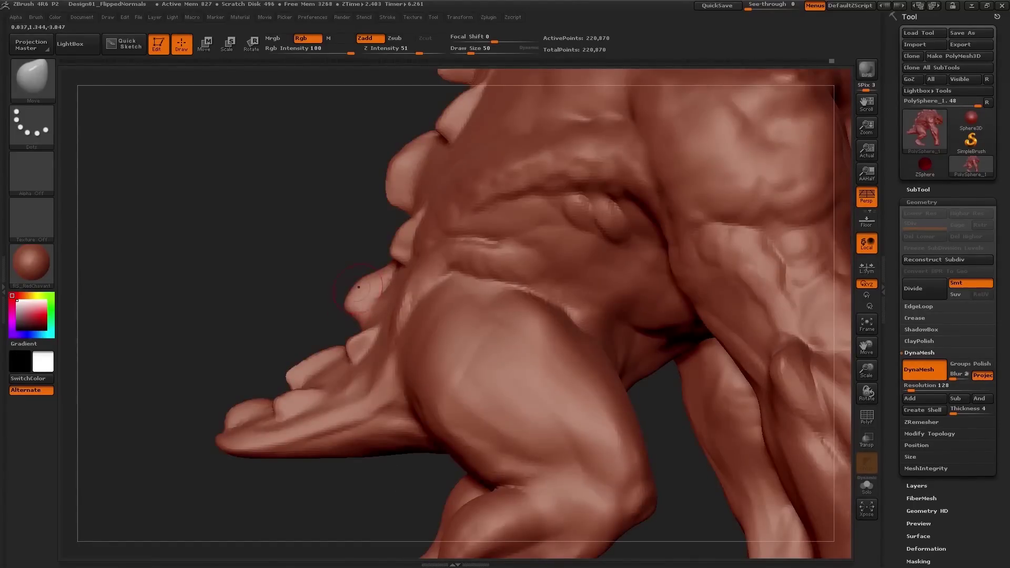
{"action": "left_click_drag", "start_coordinate": [377, 246], "coordinate": [380, 266]}
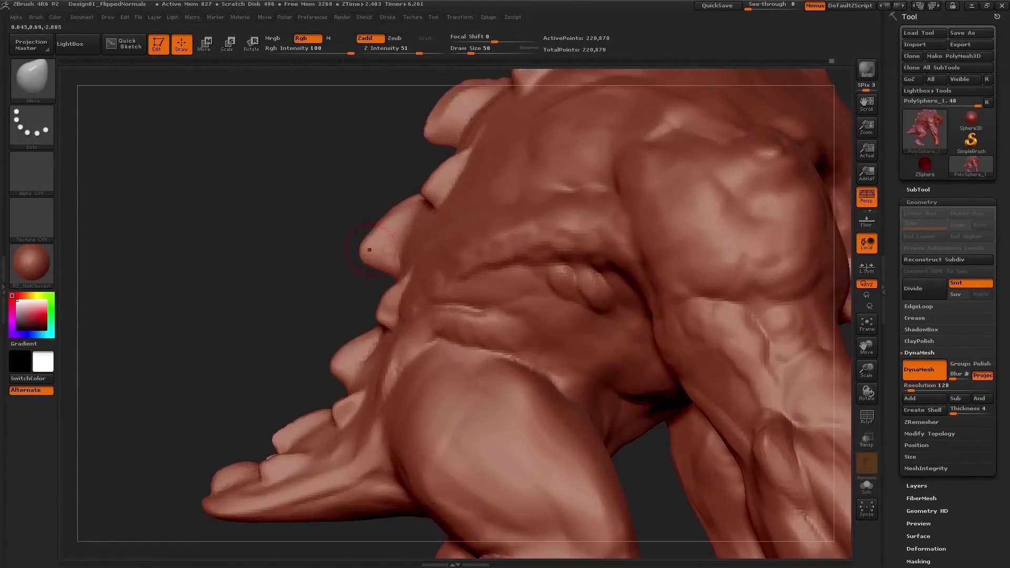